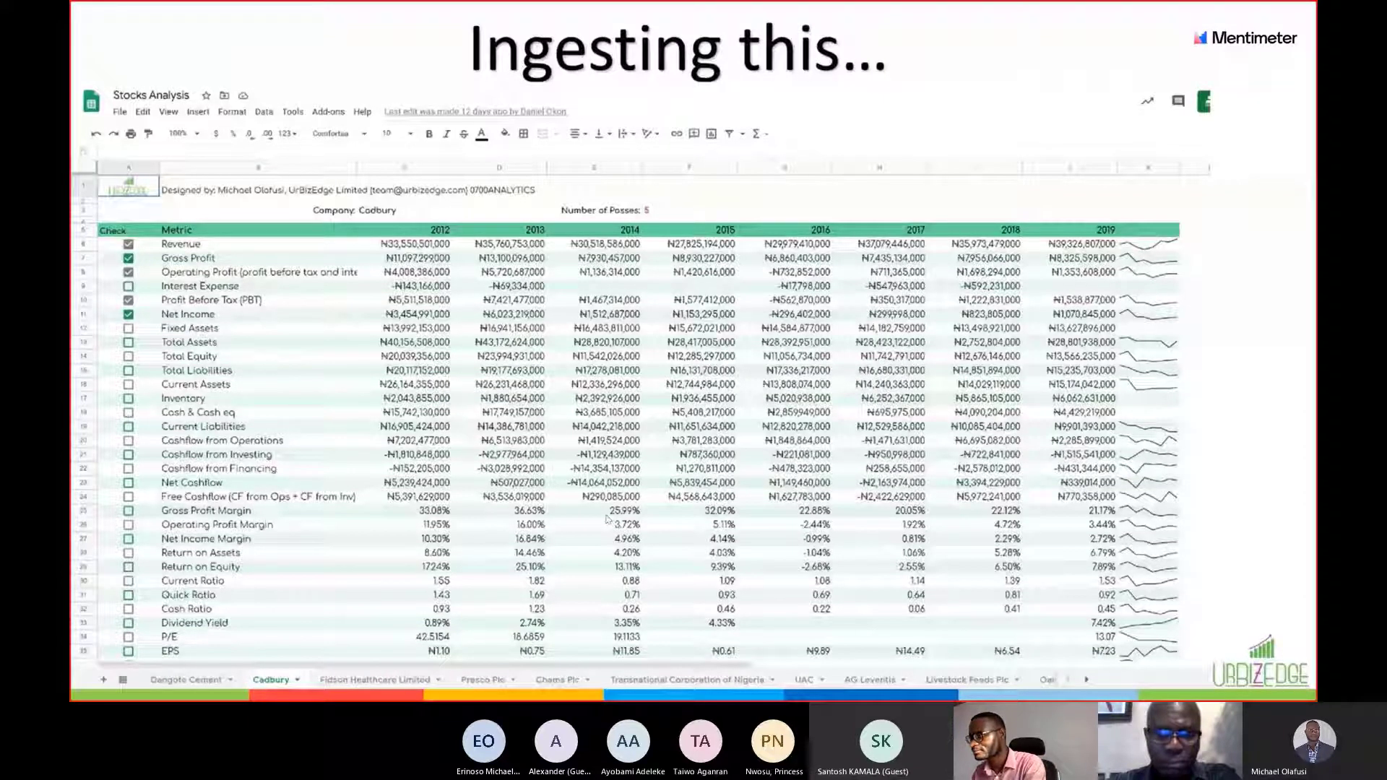
# Leave the full-screen slide and look through the company sheets of the Stocks Analysis spreadsheet, from Dangote Cement to AG Leventis and back.
pyautogui.press('Escape')
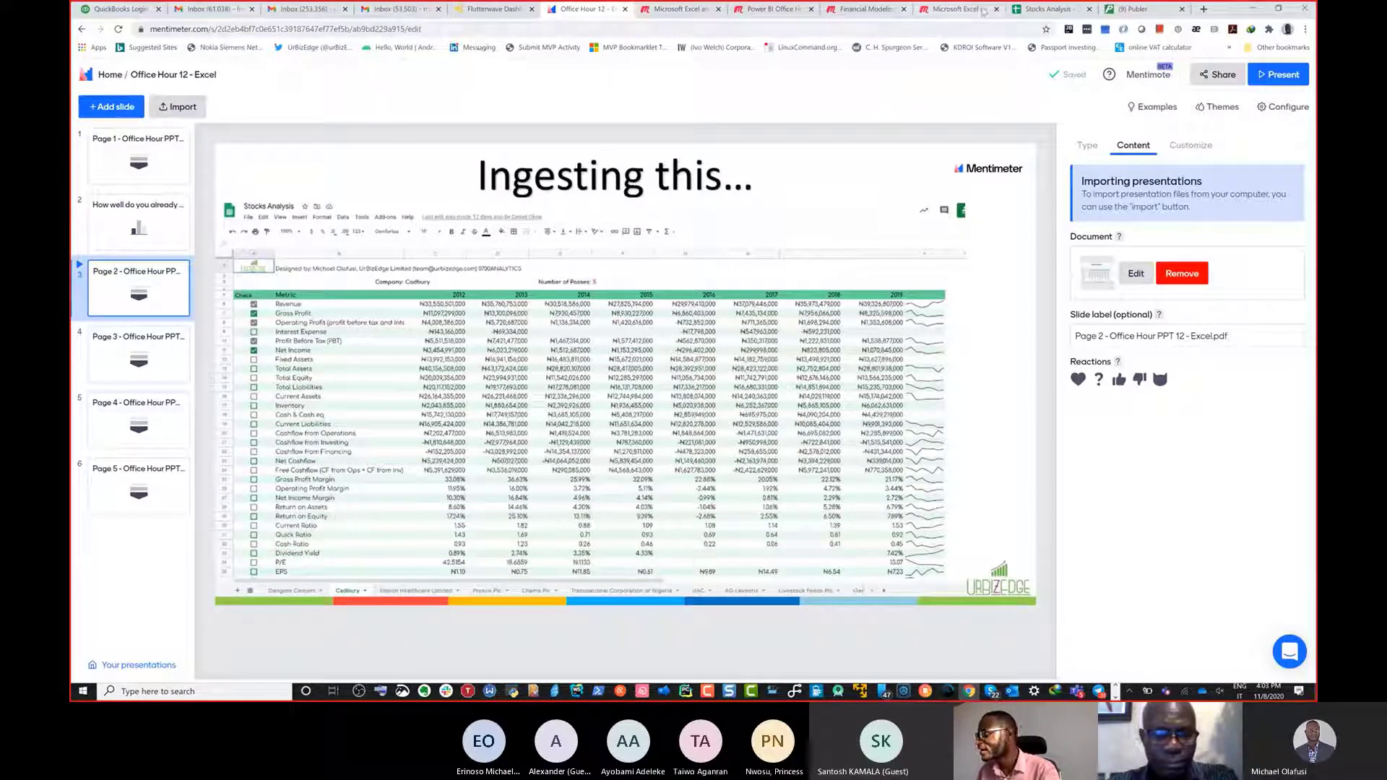
pyautogui.click(1045, 10)
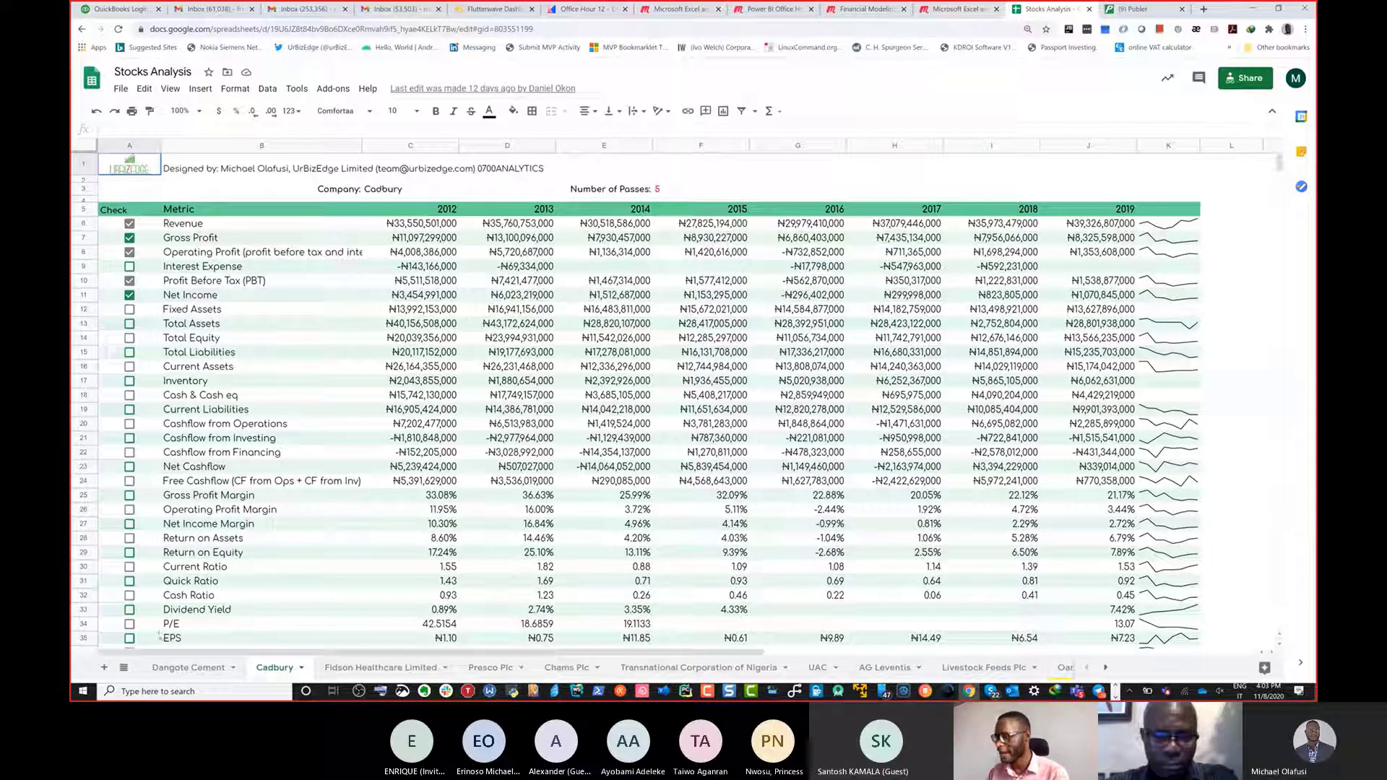
pyautogui.click(178, 670)
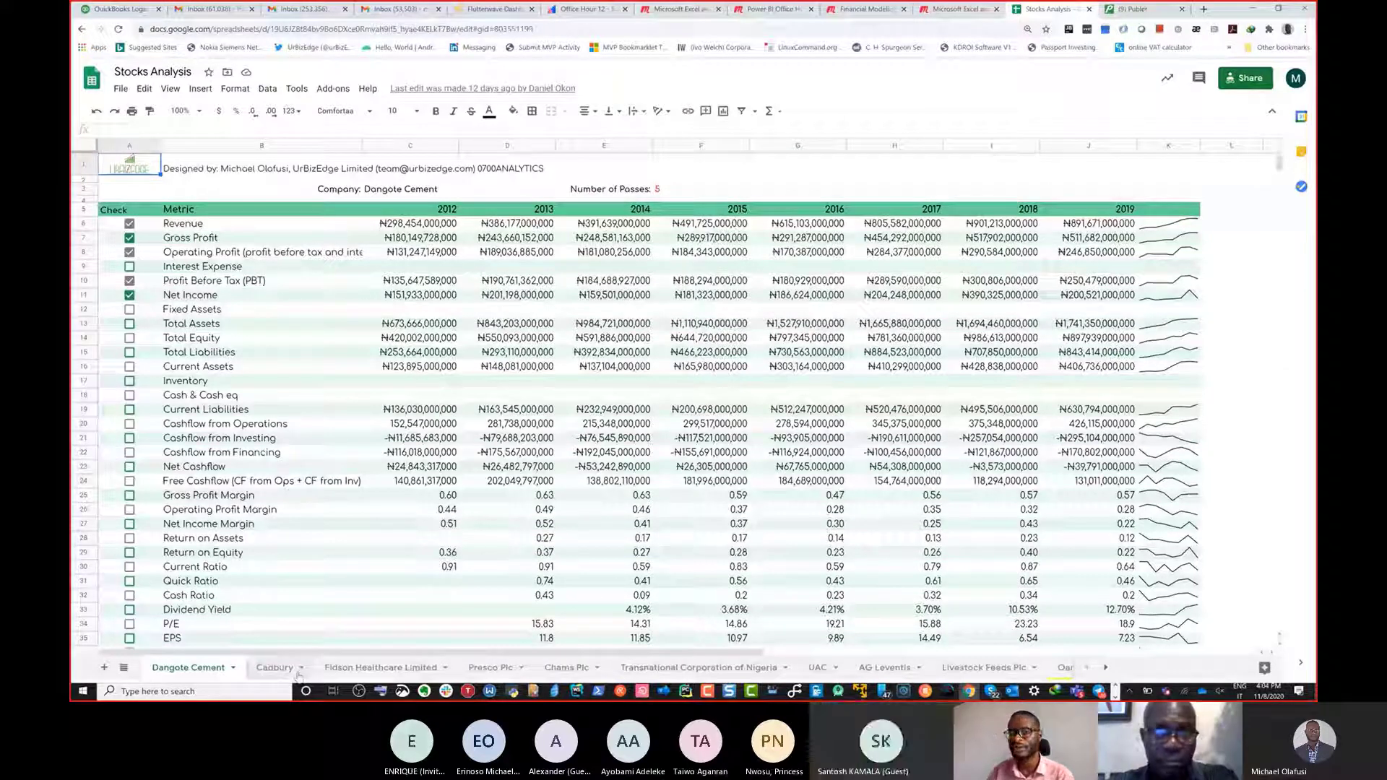
pyautogui.click(491, 669)
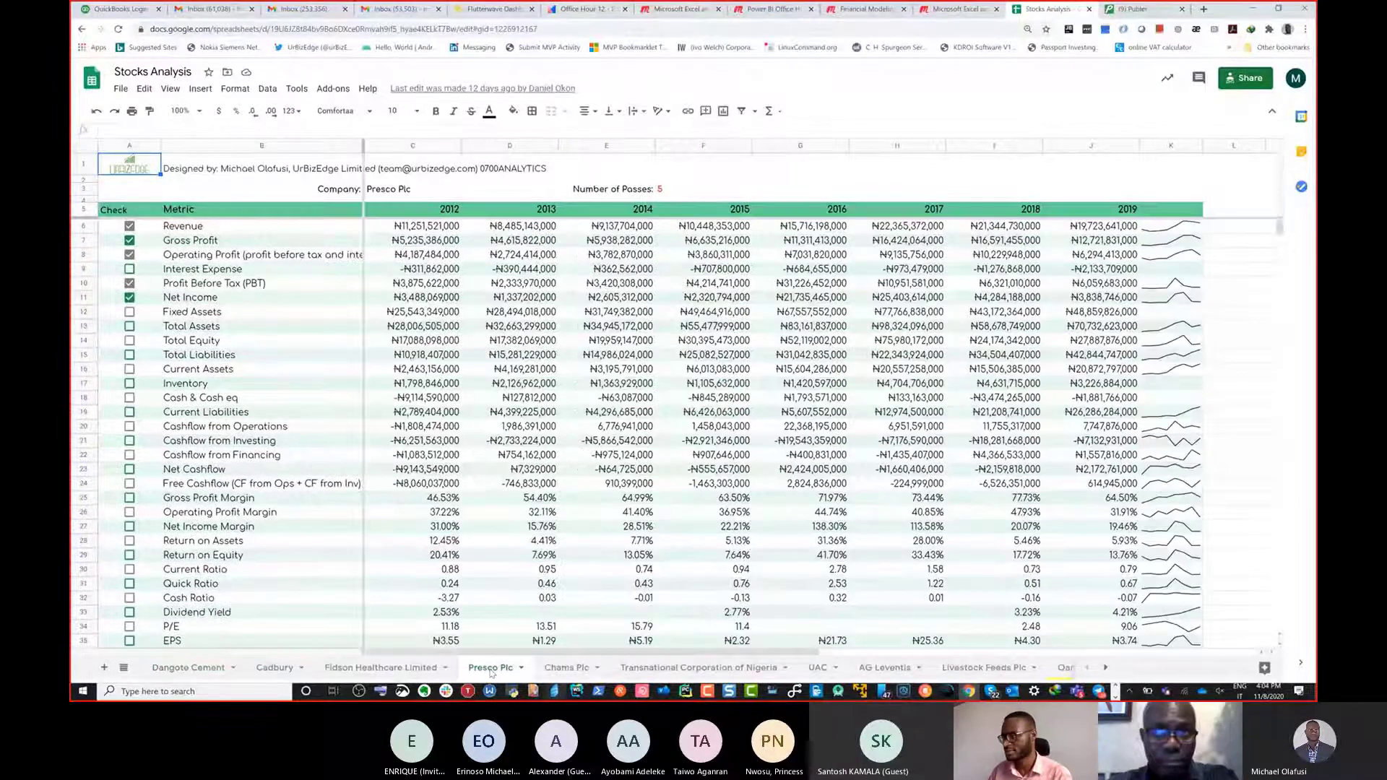
pyautogui.click(570, 670)
pyautogui.click(772, 669)
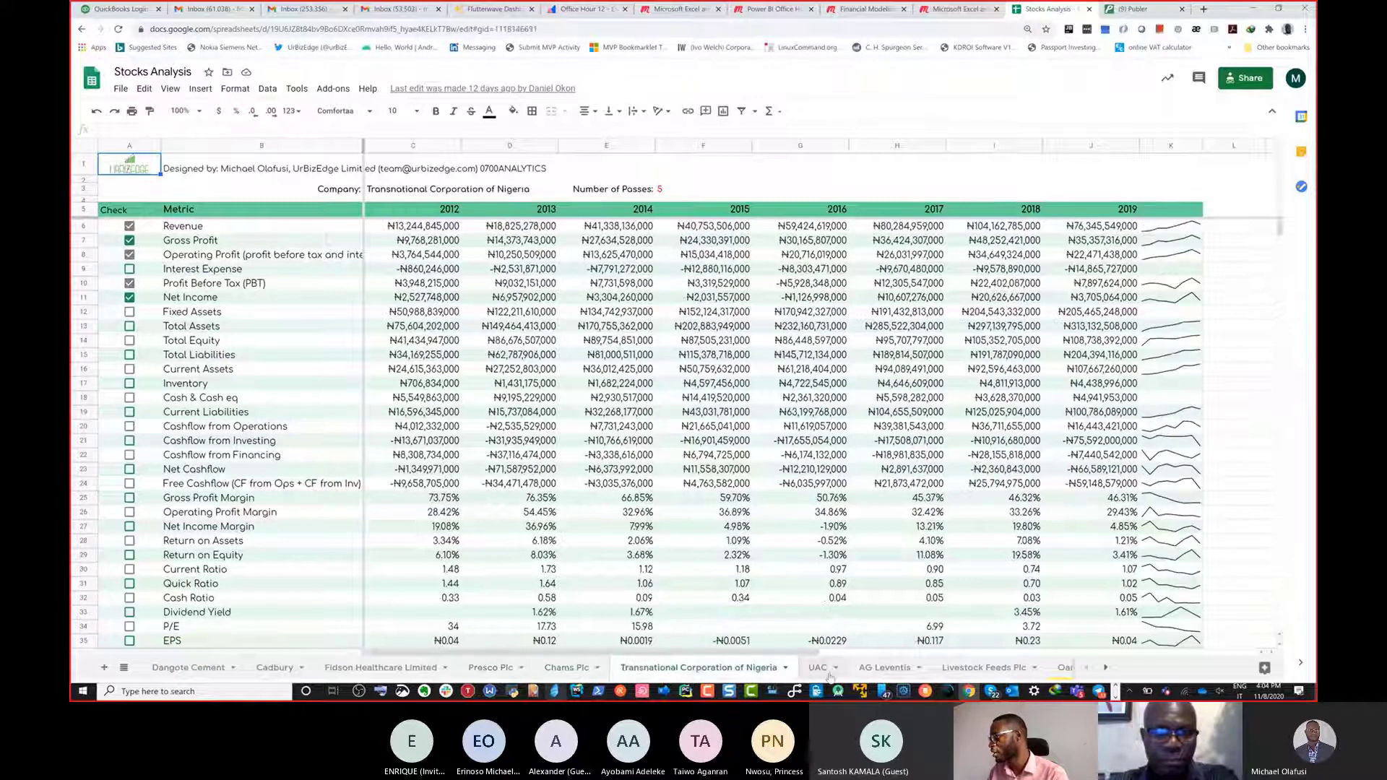
pyautogui.click(820, 668)
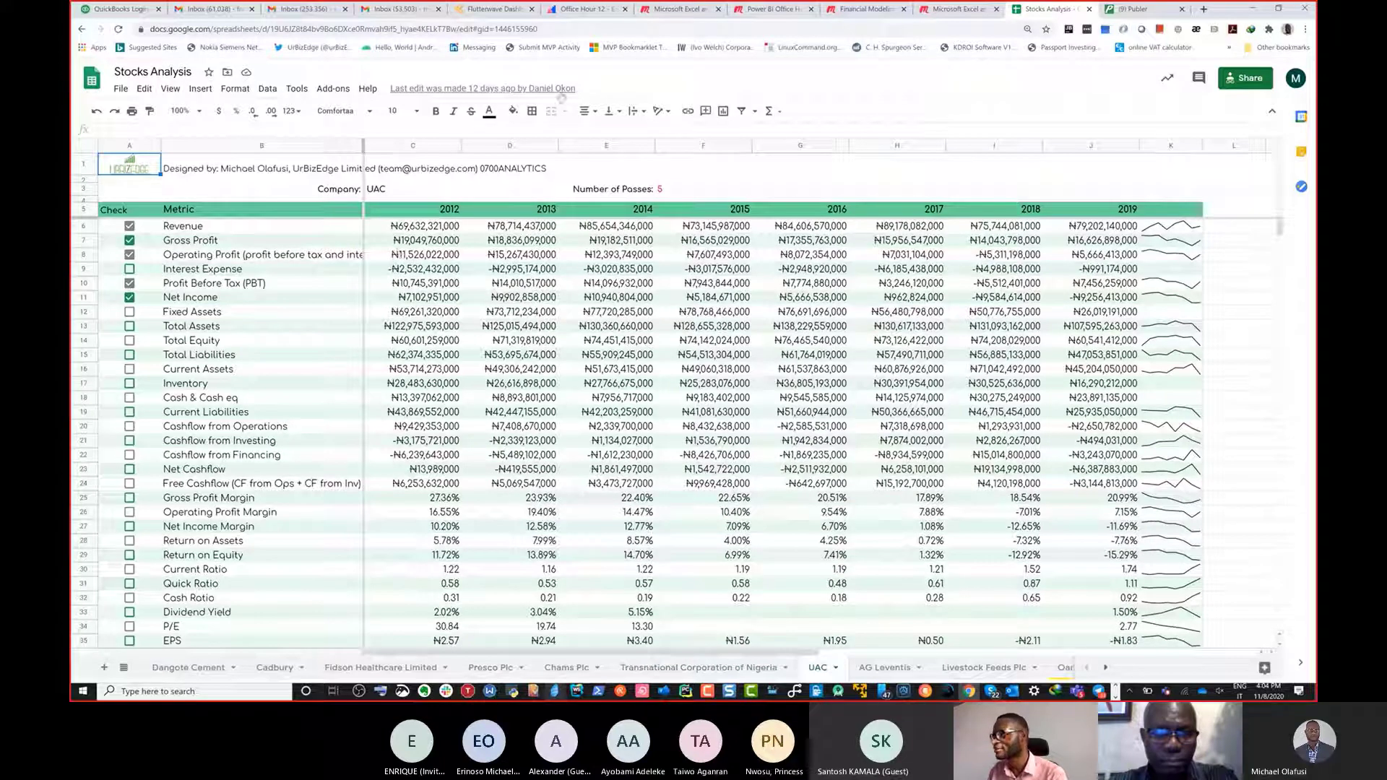
pyautogui.click(884, 668)
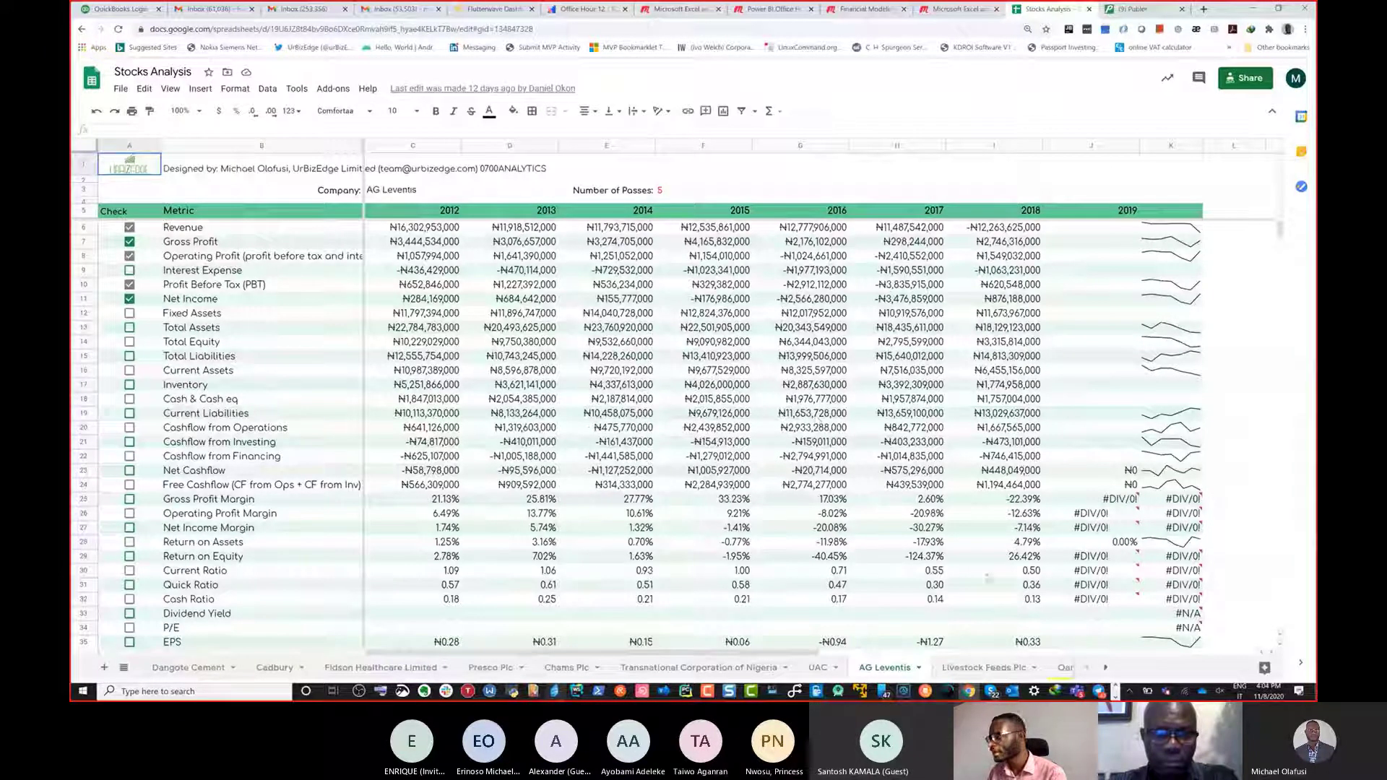
pyautogui.moveTo(1114, 687)
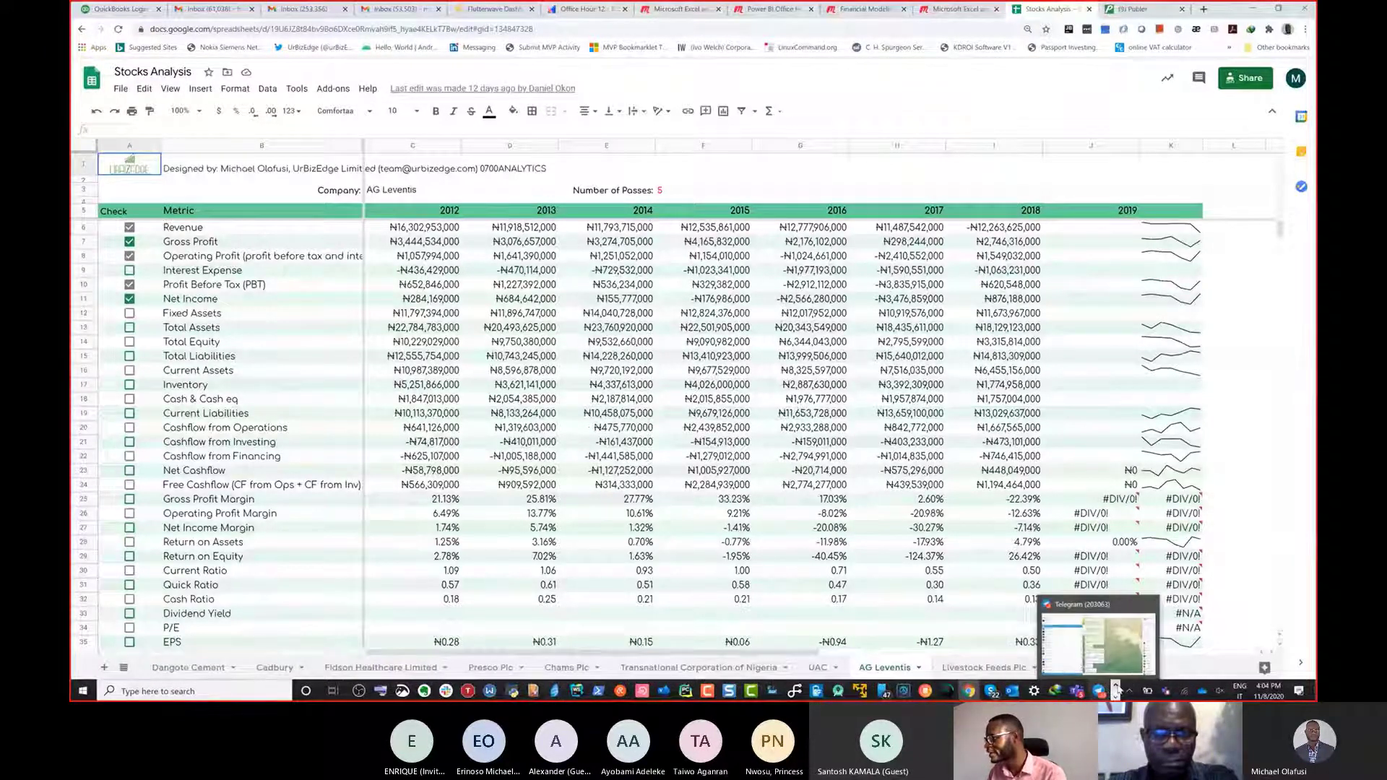
pyautogui.click(179, 668)
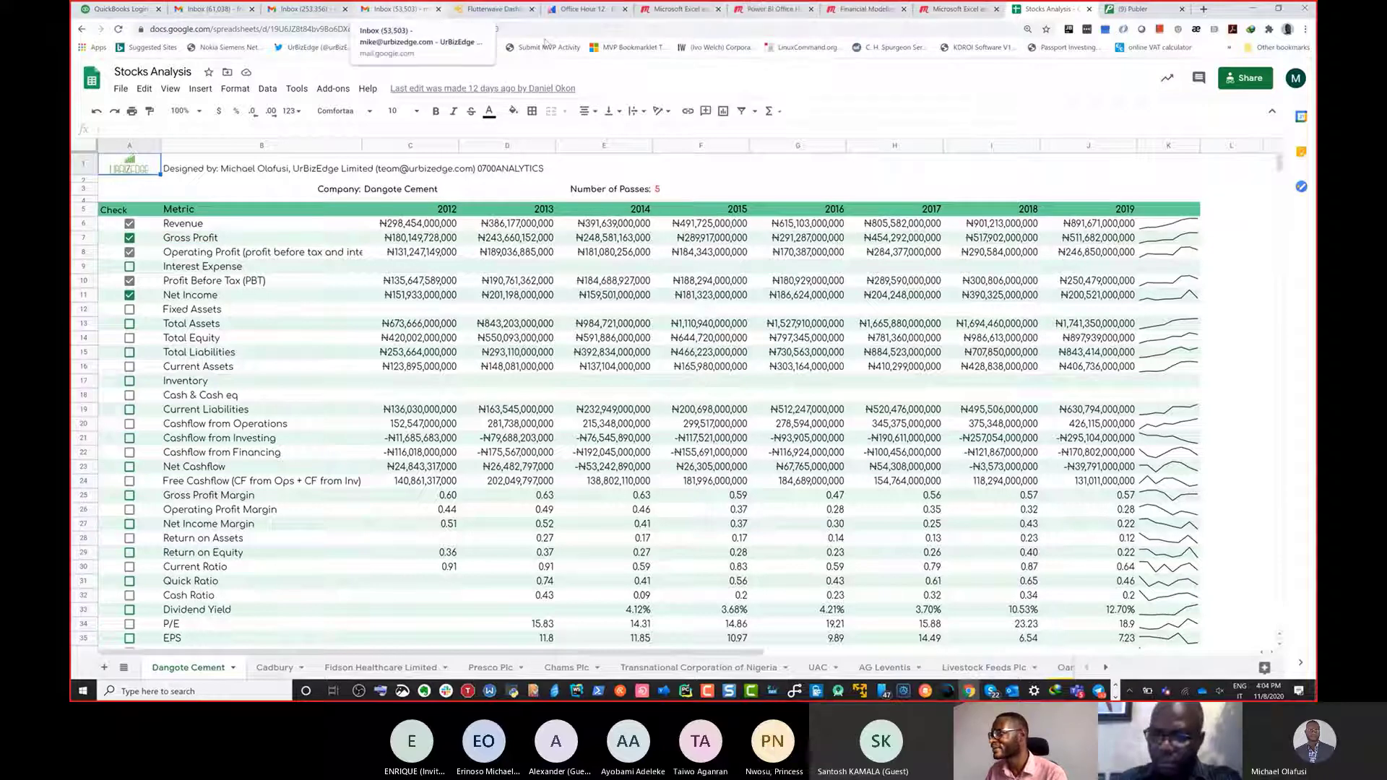
# Return to the Office Hour 12 - Excel presentation, present it and advance to the "...transformed to this:" slide.
pyautogui.click(577, 9)
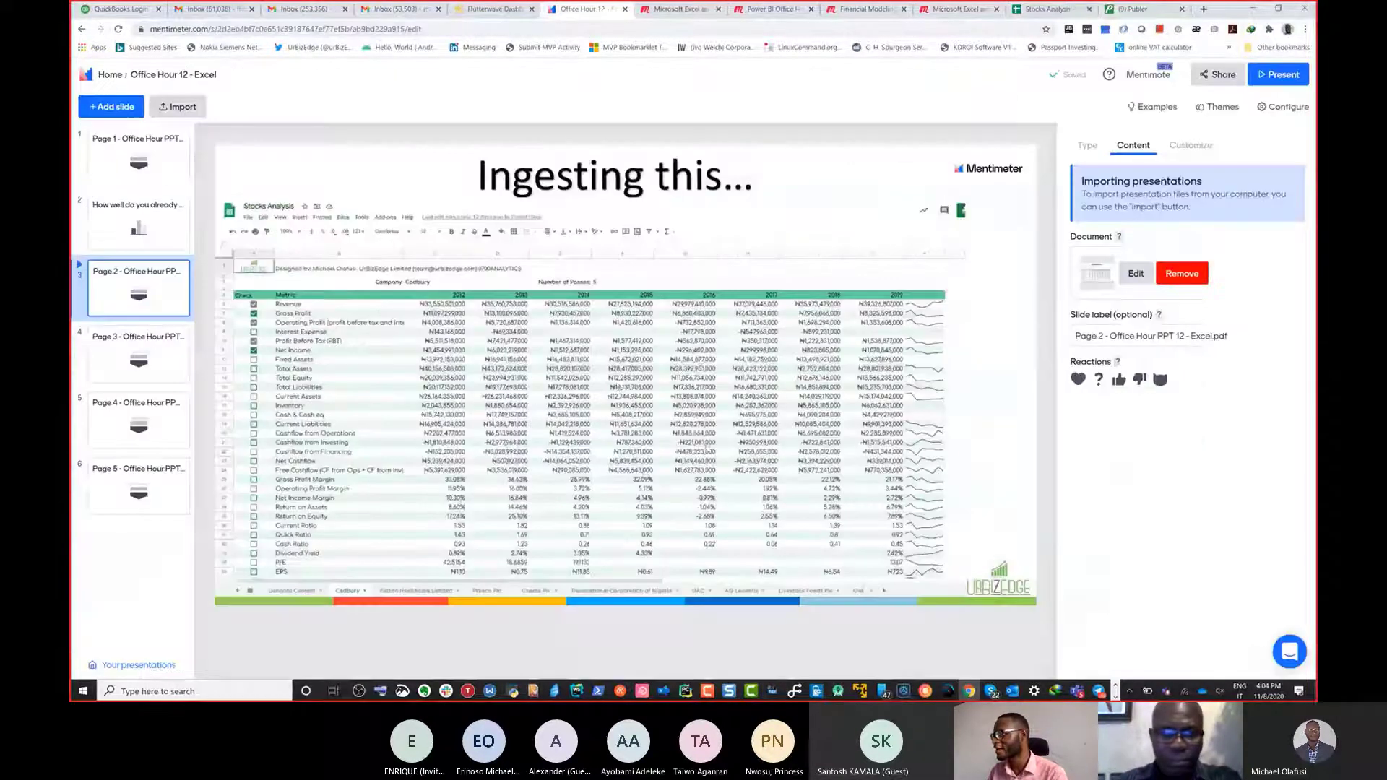
pyautogui.click(1278, 76)
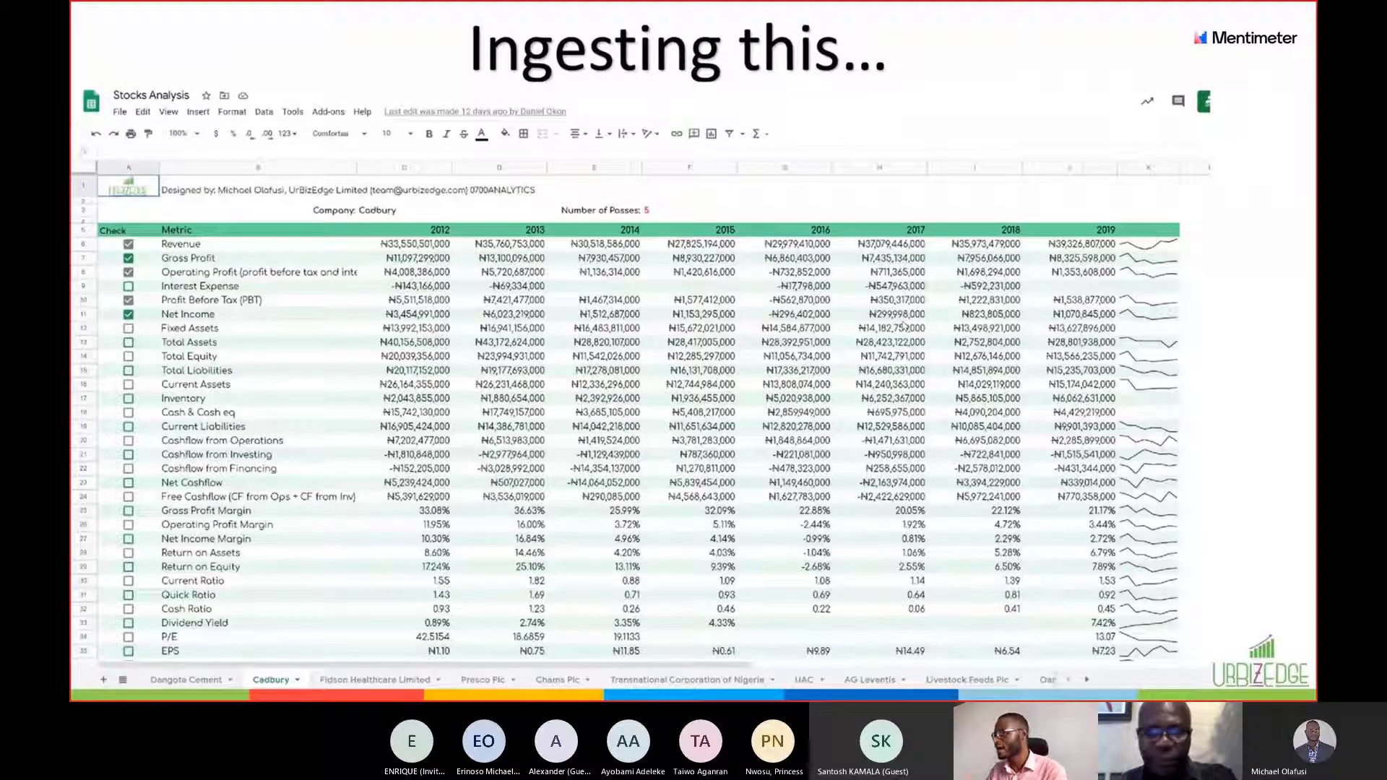
pyautogui.press('Right')
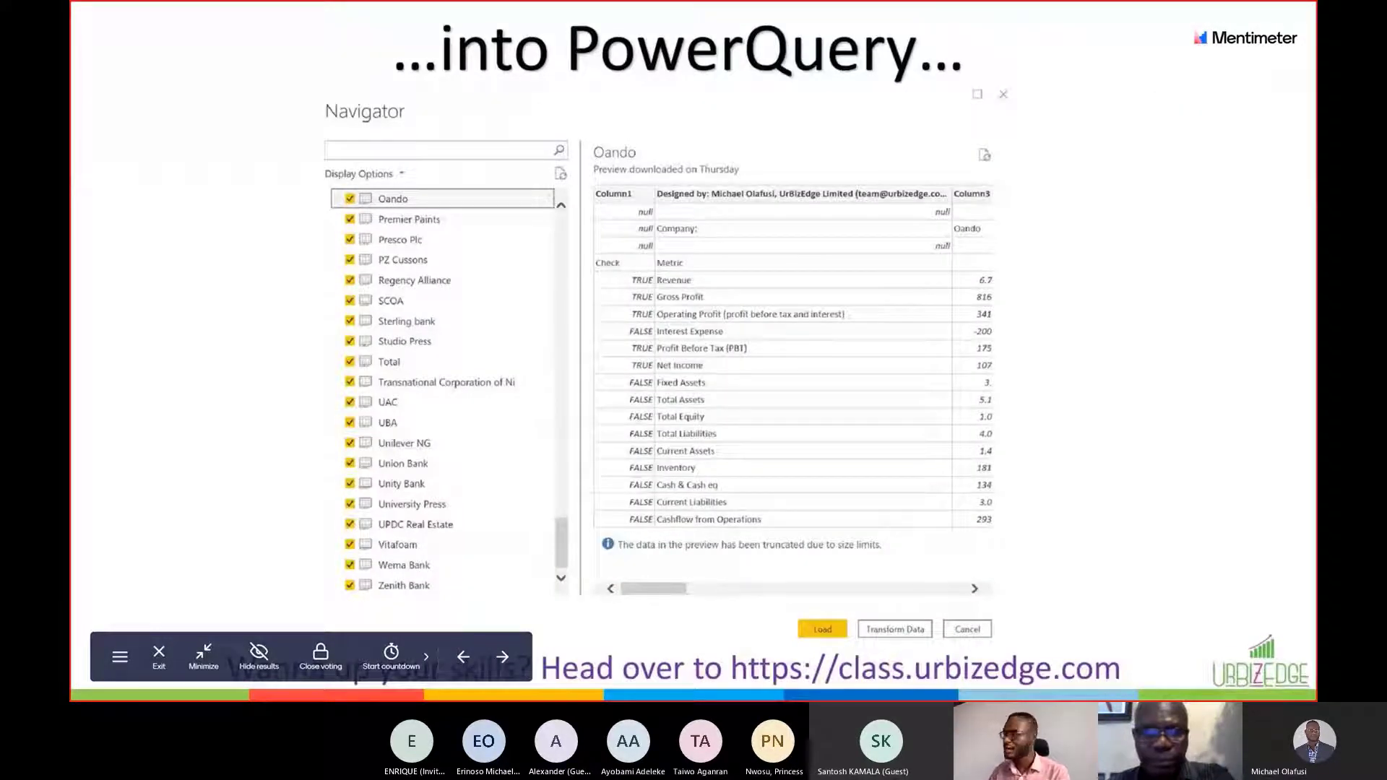
pyautogui.press('Right')
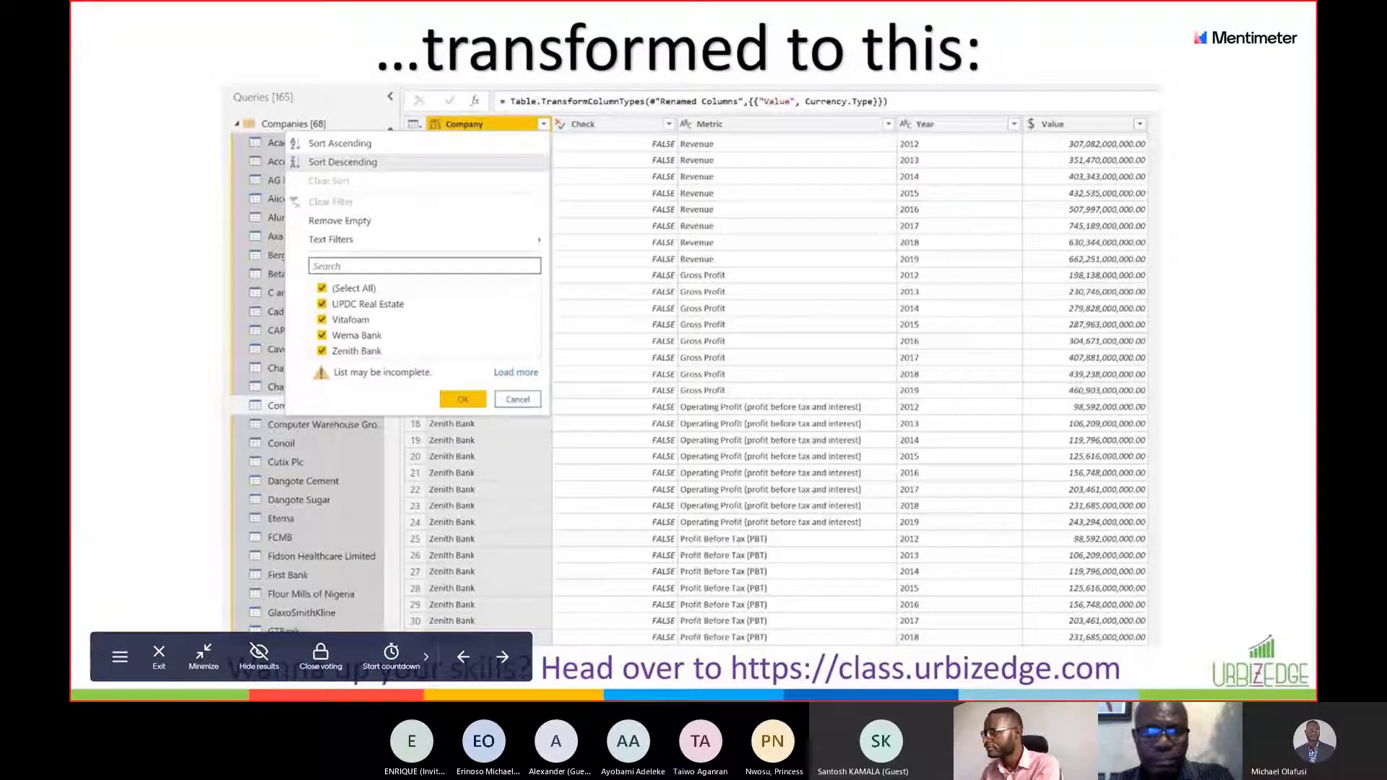
# Mark the query list and the Company, Metric, Year and Value columns with pen strokes on the slide, then leave full screen.
pyautogui.moveTo(208, 400); pyautogui.dragTo(151, 422)
pyautogui.moveTo(449, 75); pyautogui.dragTo(465, 114)
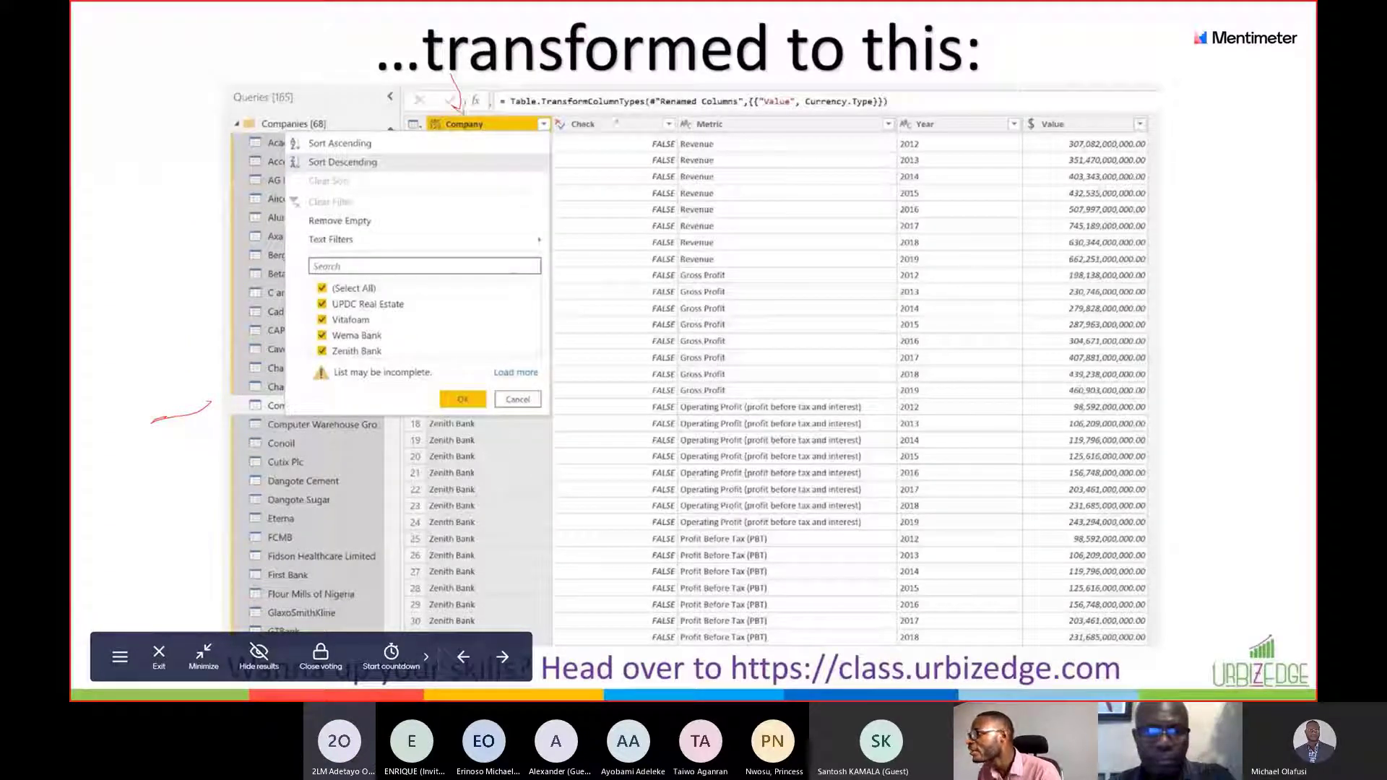
pyautogui.moveTo(722, 71); pyautogui.dragTo(728, 106)
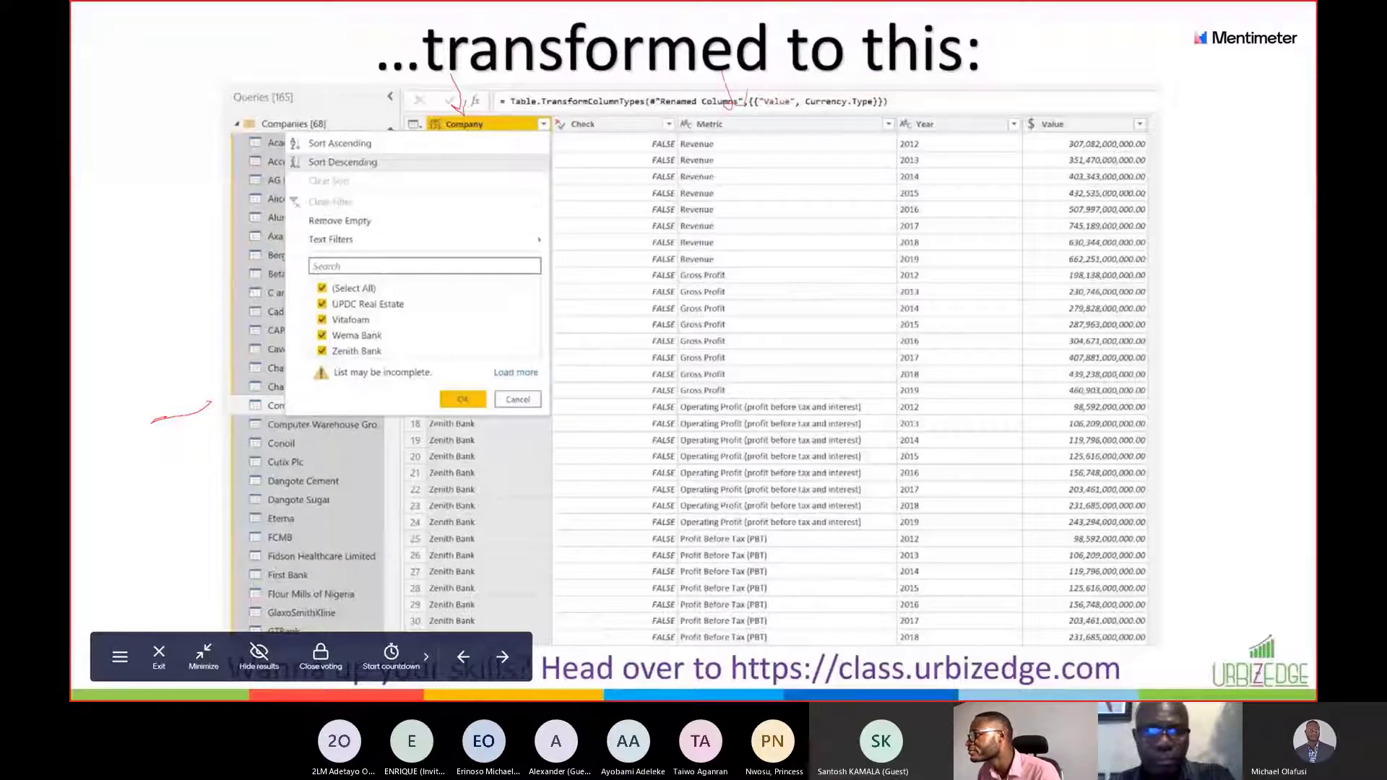
pyautogui.moveTo(751, 150); pyautogui.dragTo(778, 275)
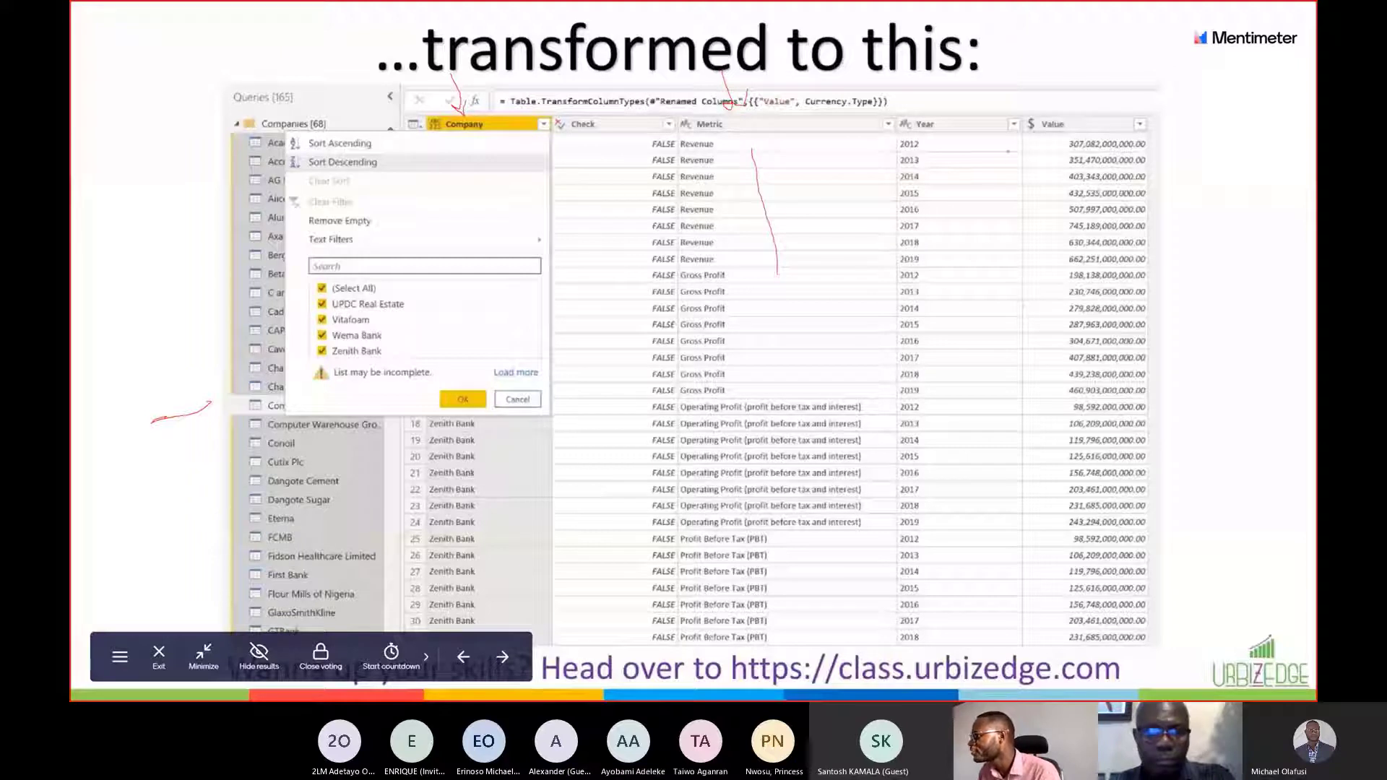
pyautogui.moveTo(967, 145); pyautogui.dragTo(975, 324)
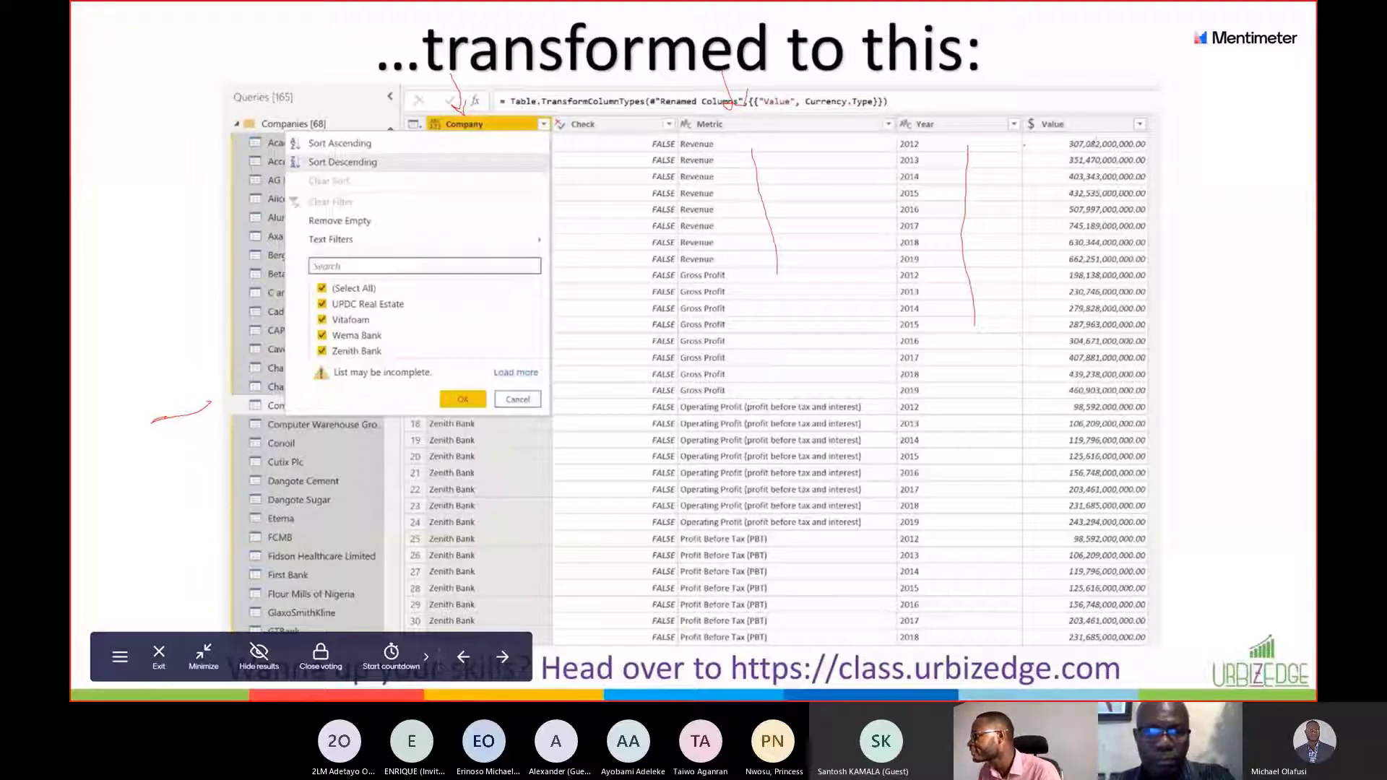
pyautogui.moveTo(1034, 146); pyautogui.dragTo(1047, 211)
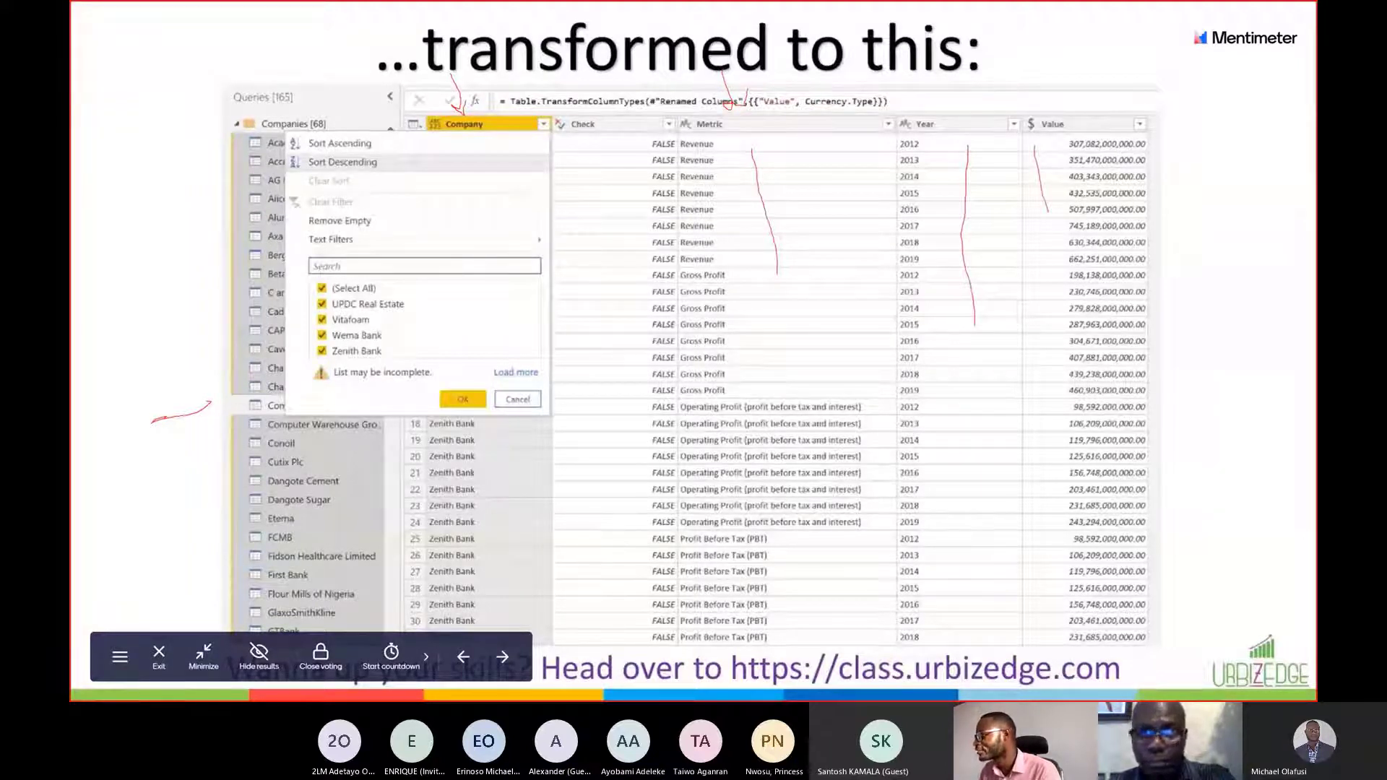
pyautogui.press('Escape')
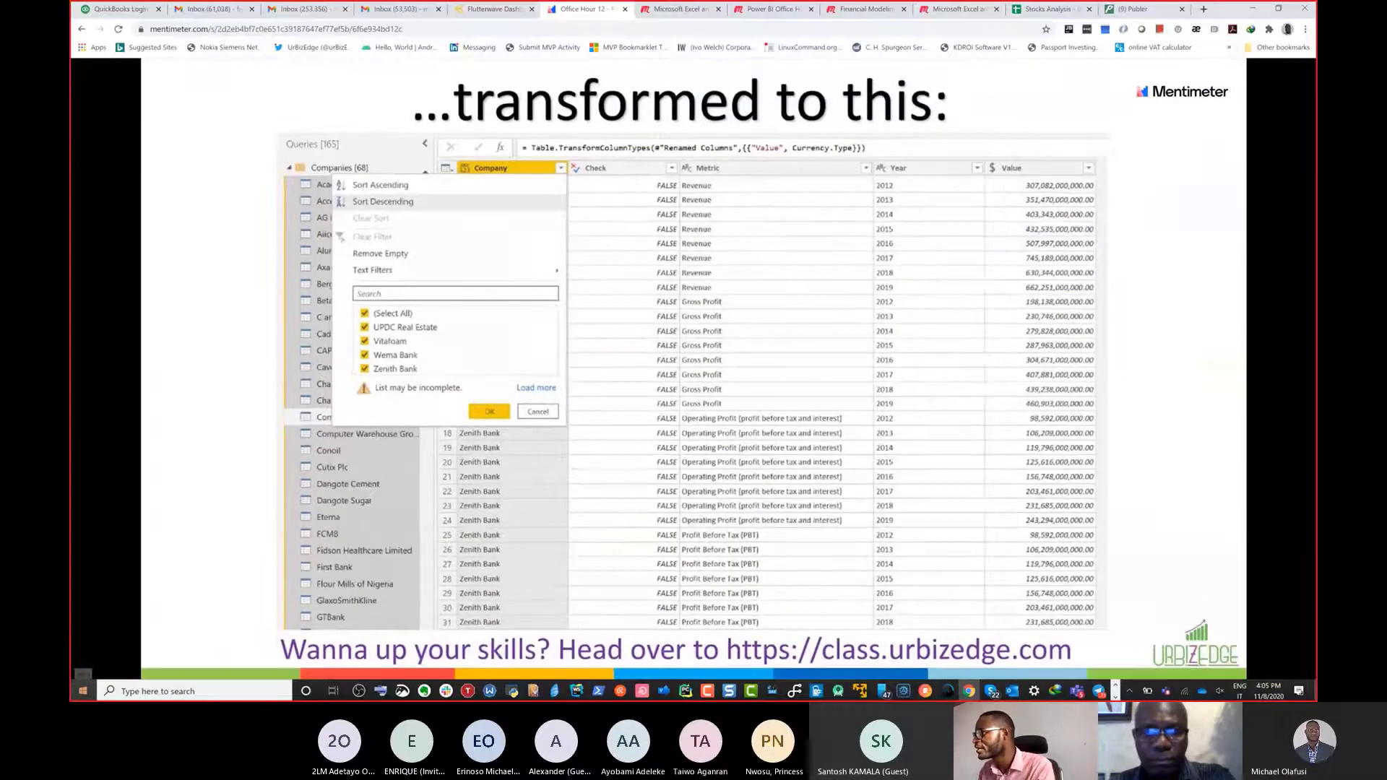
# Go back to the "Ingesting this..." slide, mark the source table's Metric column with a pen rectangle, and end the presentation.
pyautogui.press('Left')
pyautogui.press('Left')
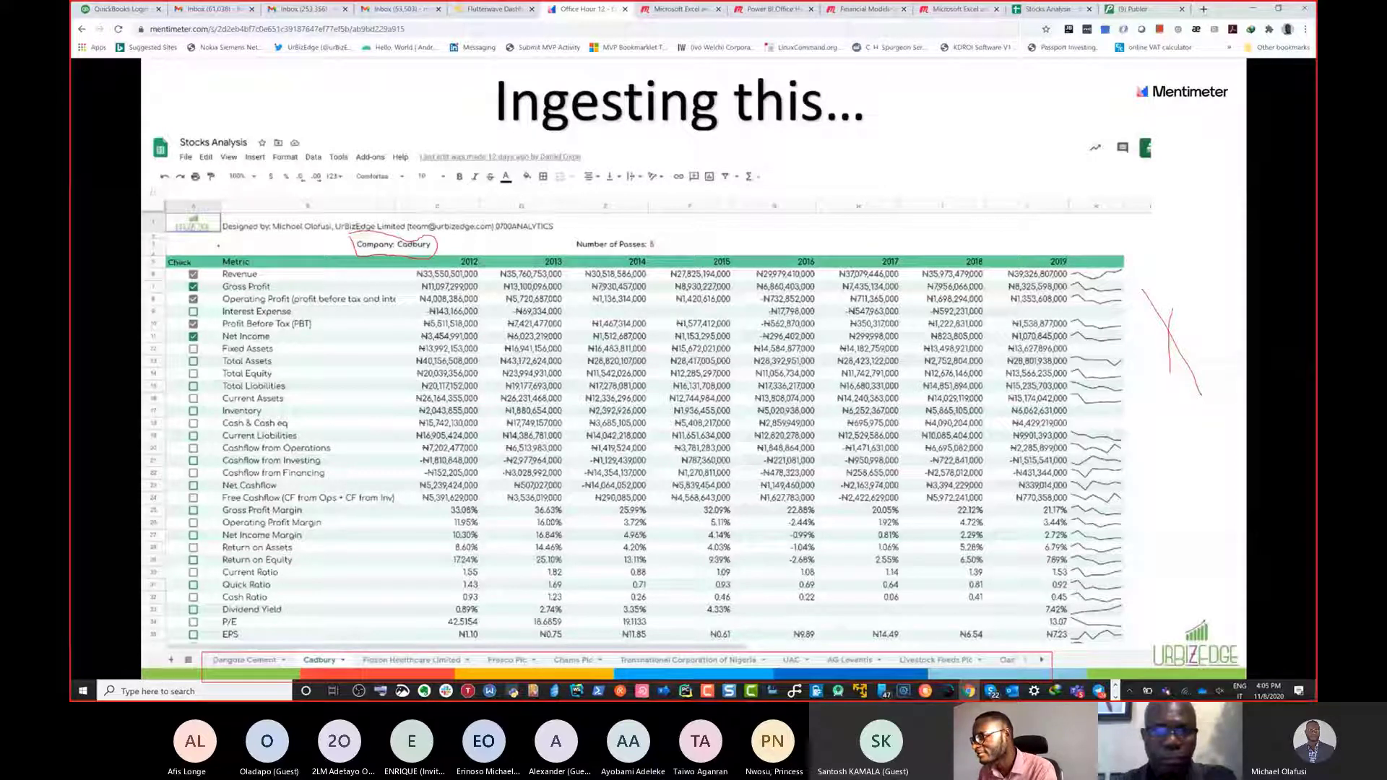
pyautogui.moveTo(217, 247); pyautogui.dragTo(339, 644)
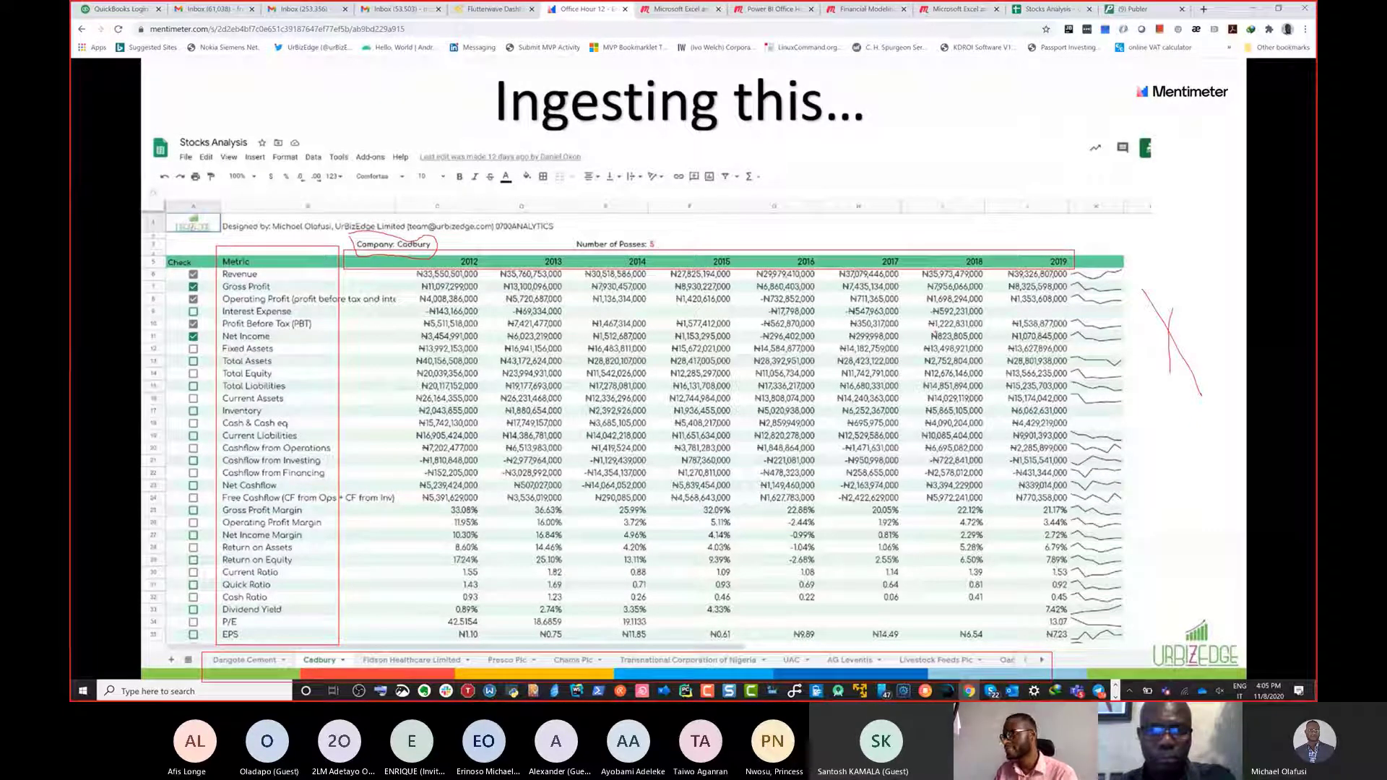
pyautogui.press('Escape')
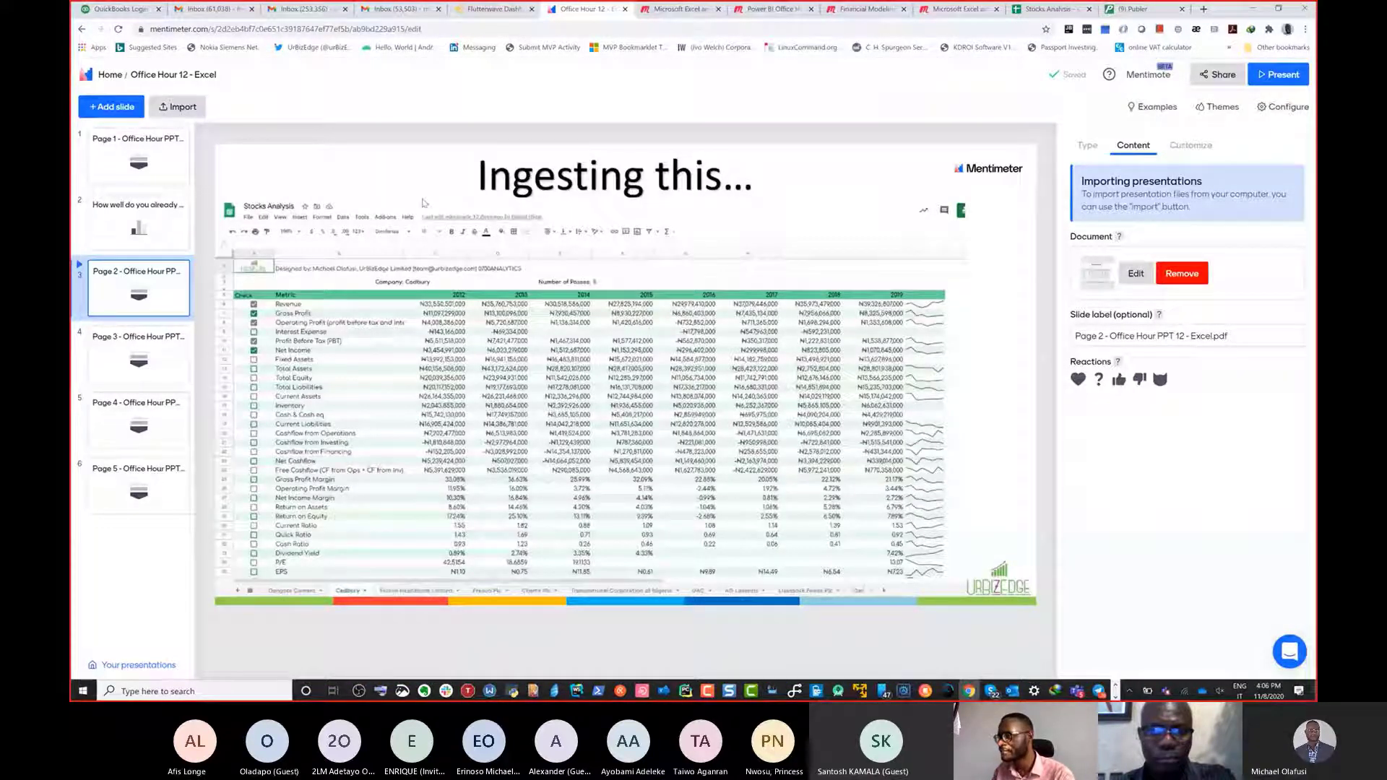
# Present the "...transformed to this:" slide from Page 4 again, then leave full screen.
pyautogui.click(140, 422)
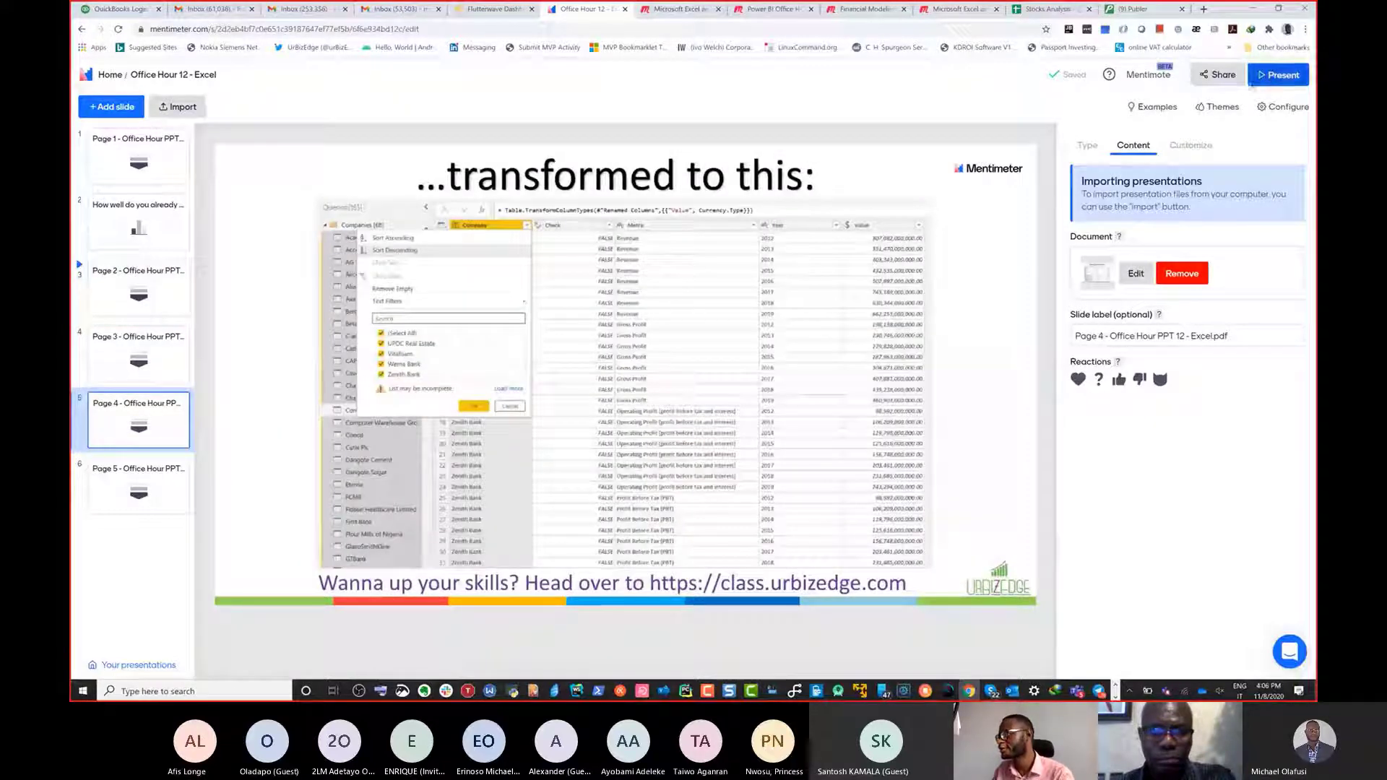
pyautogui.click(1284, 75)
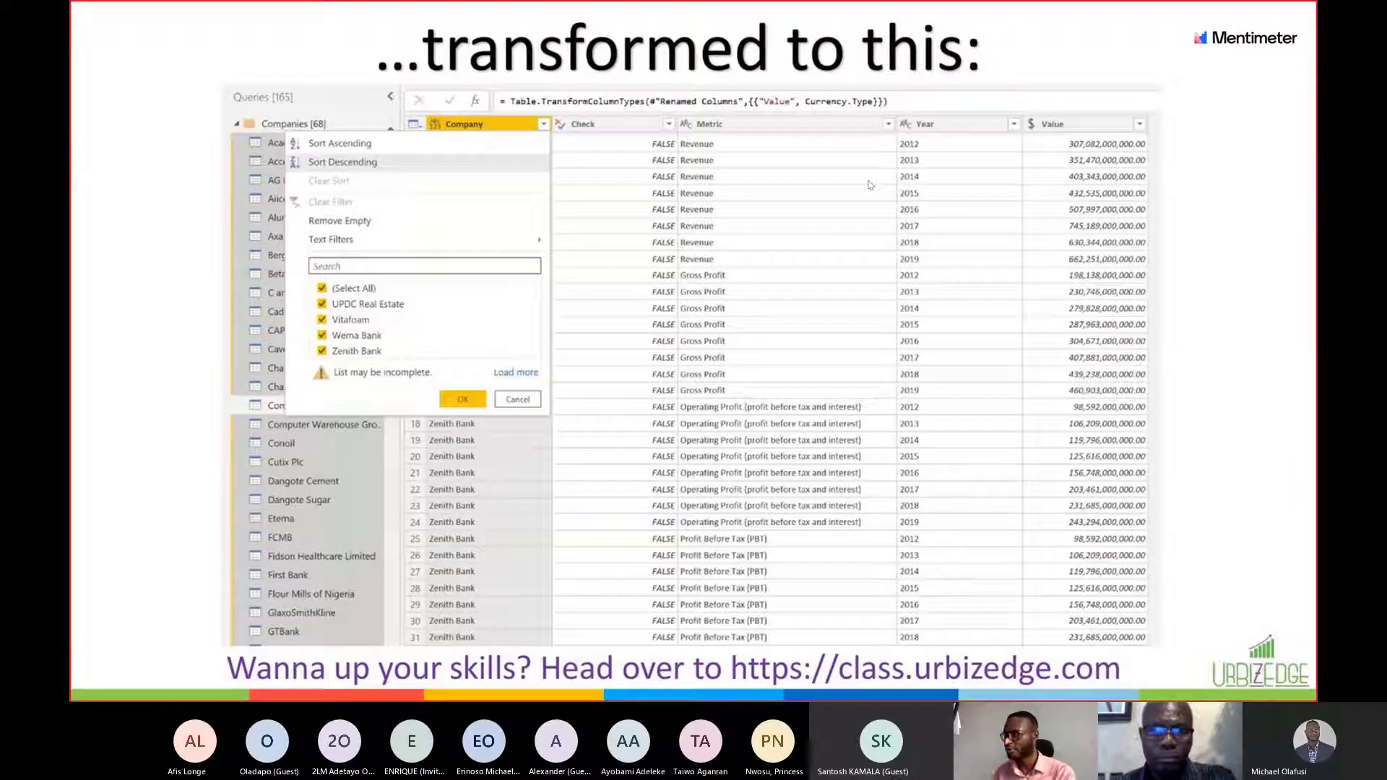
pyautogui.press('Escape')
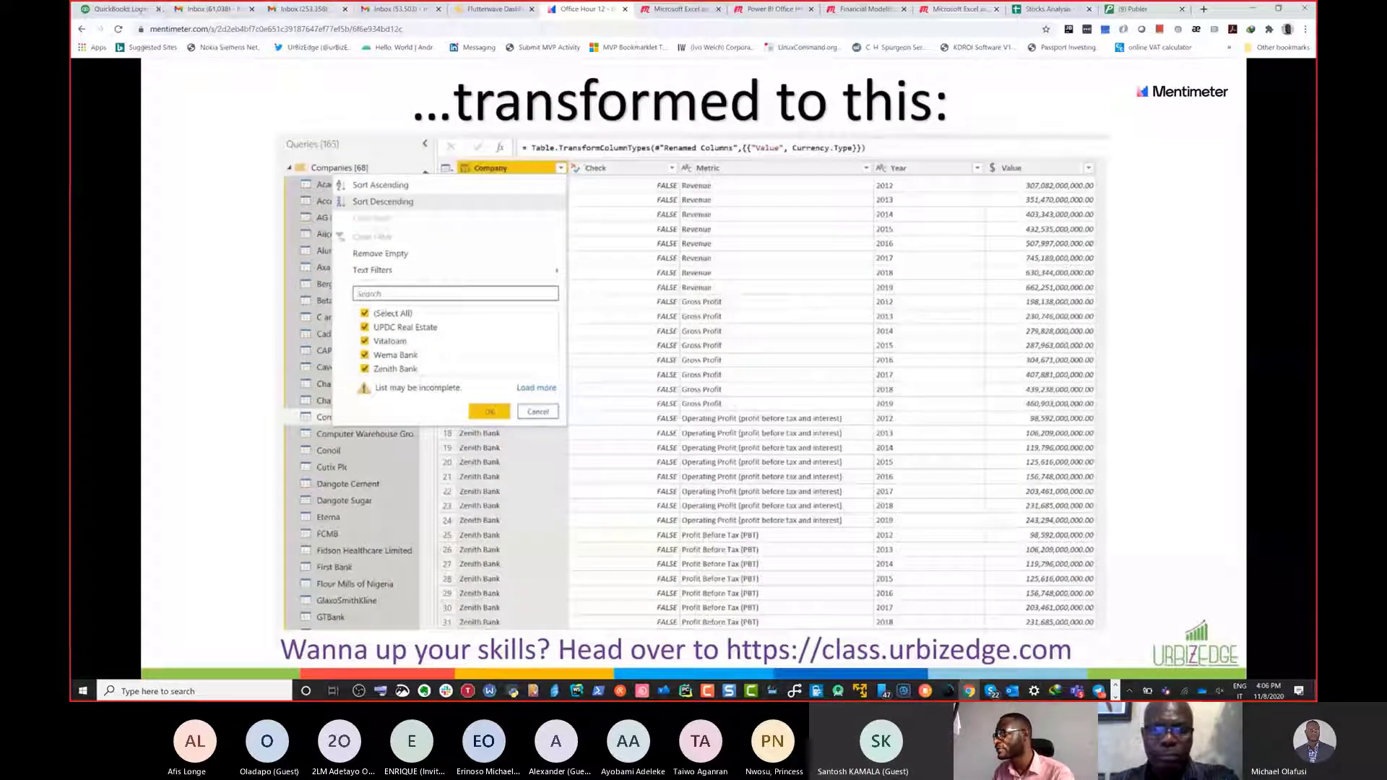
# Switch to the Stocks Analysis spreadsheet and then to the blank Book1 workbook in Excel.
pyautogui.click(1044, 10)
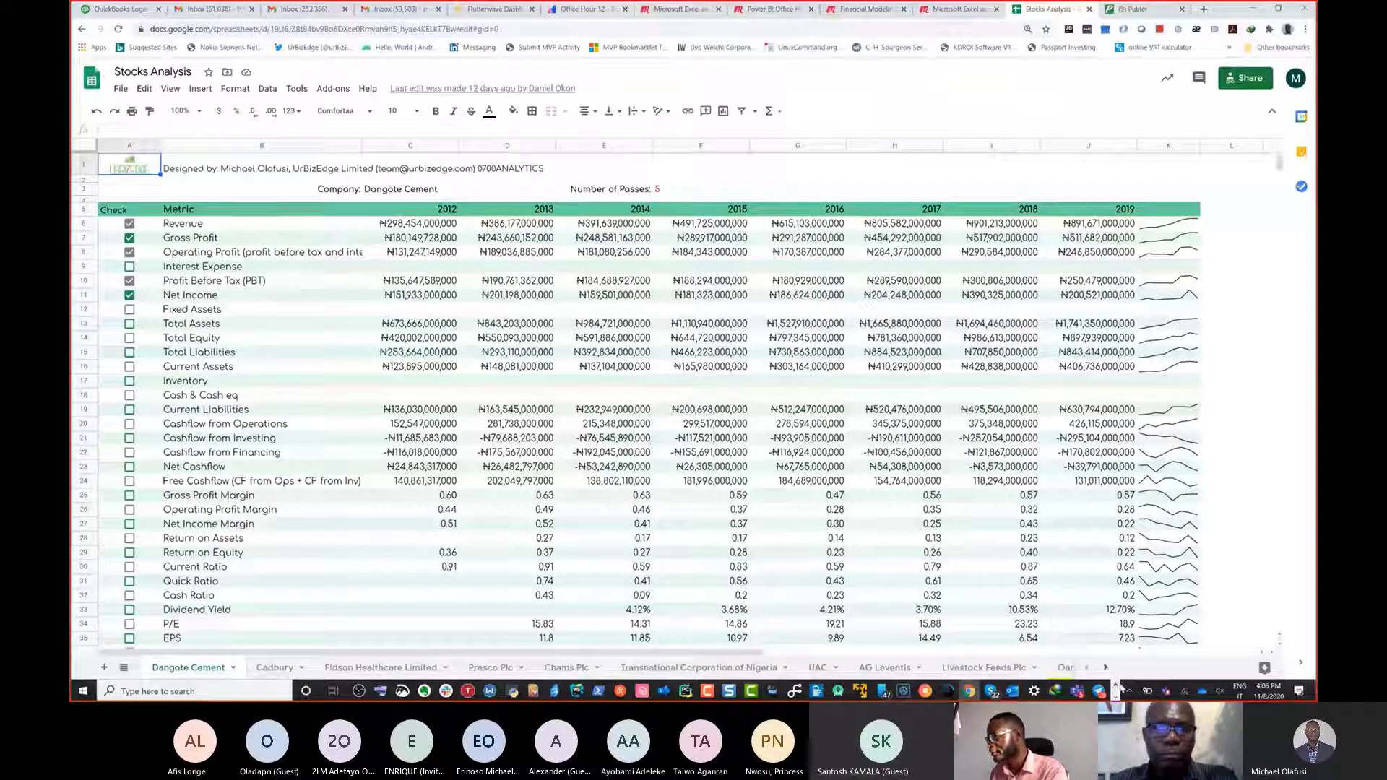
pyautogui.click(1116, 685)
pyautogui.moveTo(402, 694)
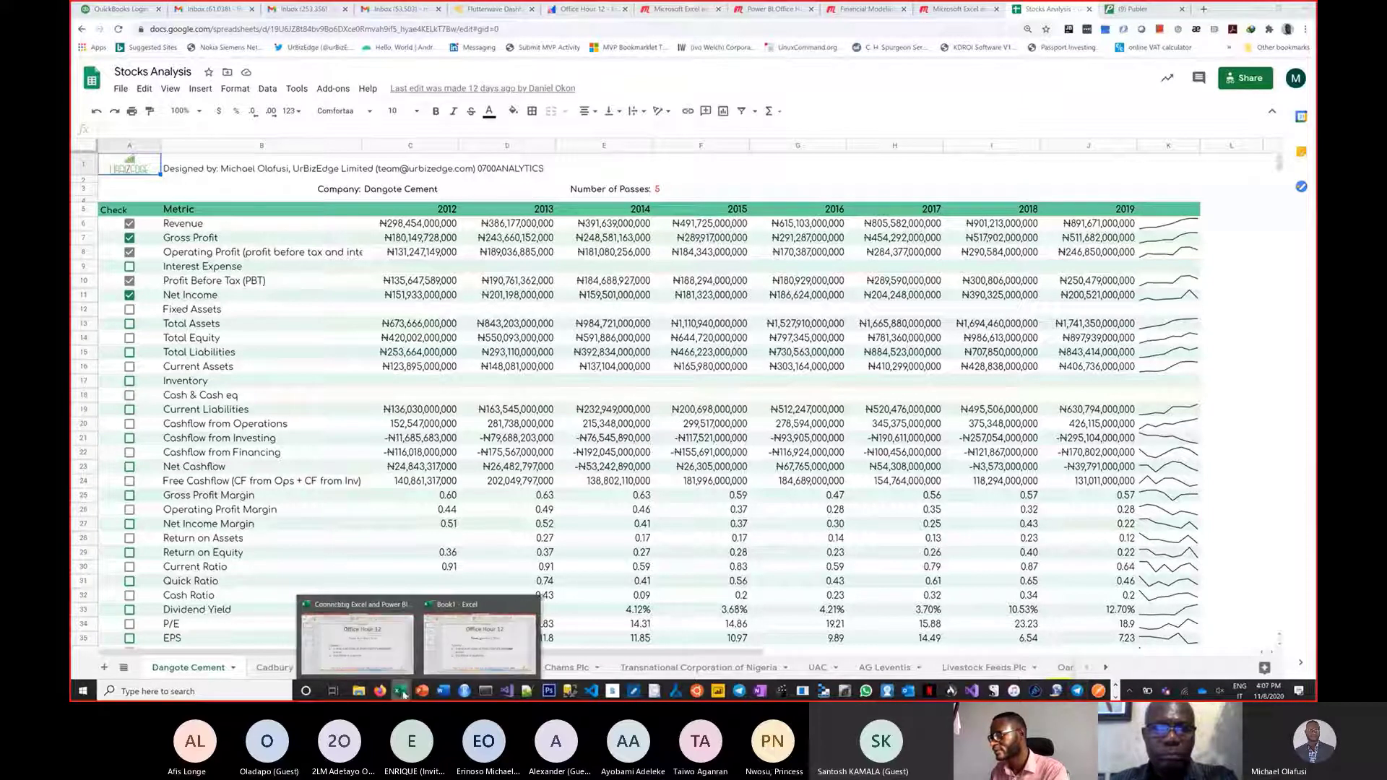
pyautogui.click(478, 635)
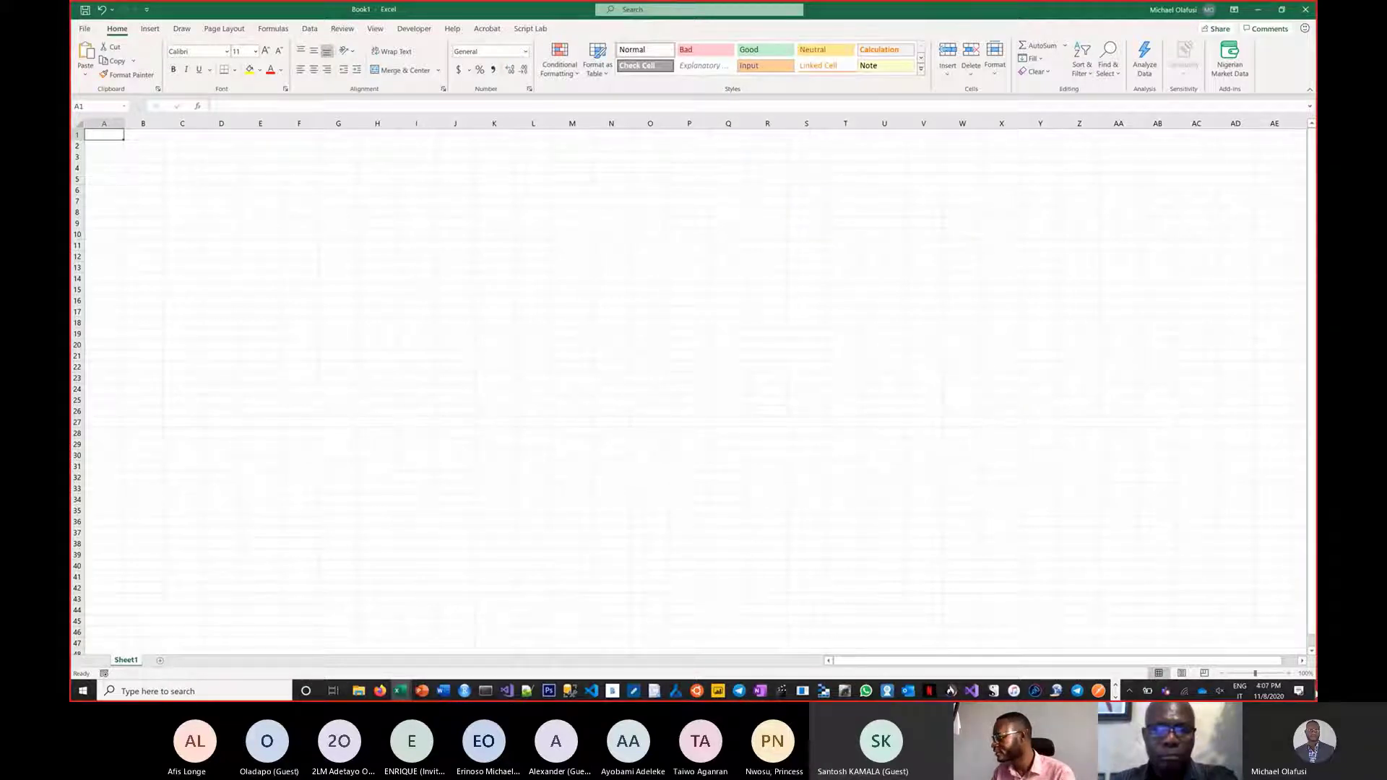
pyautogui.click(1313, 693)
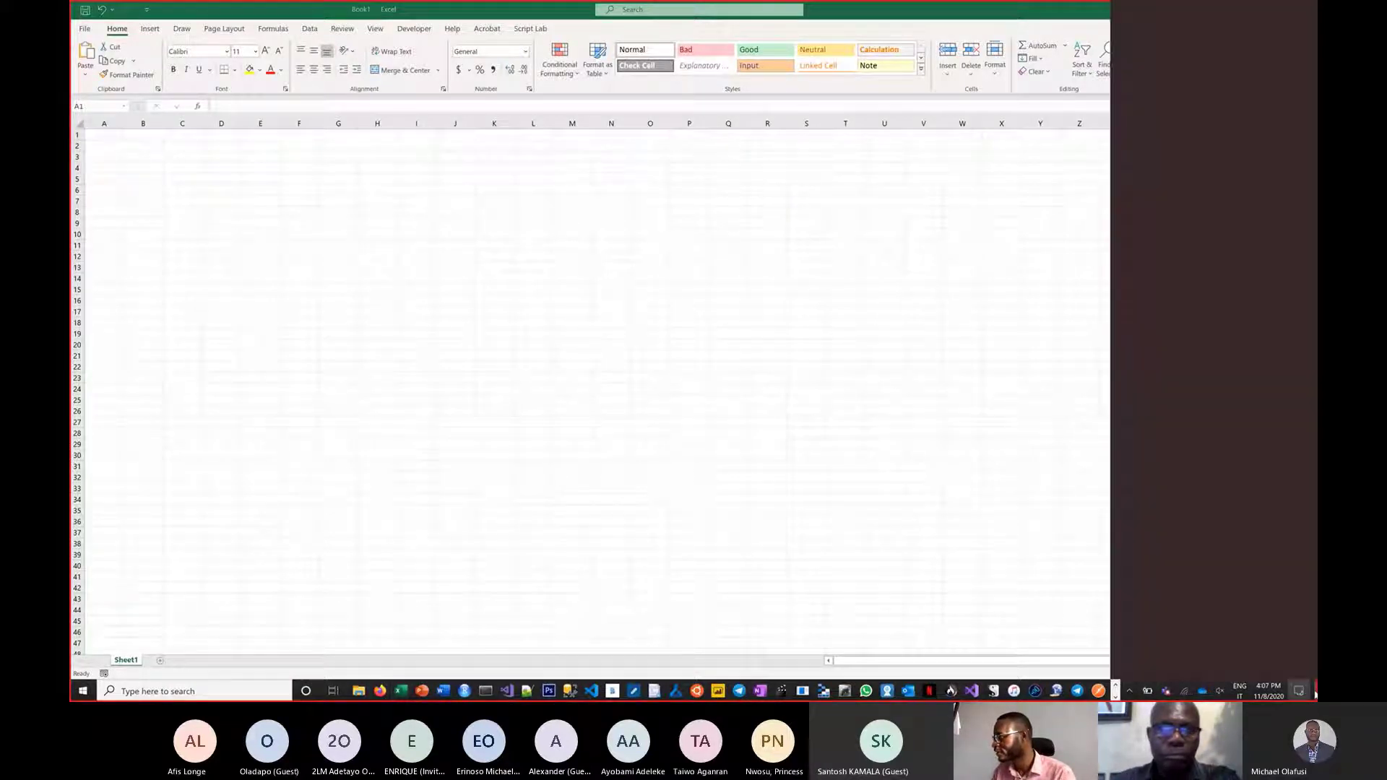
pyautogui.click(1313, 694)
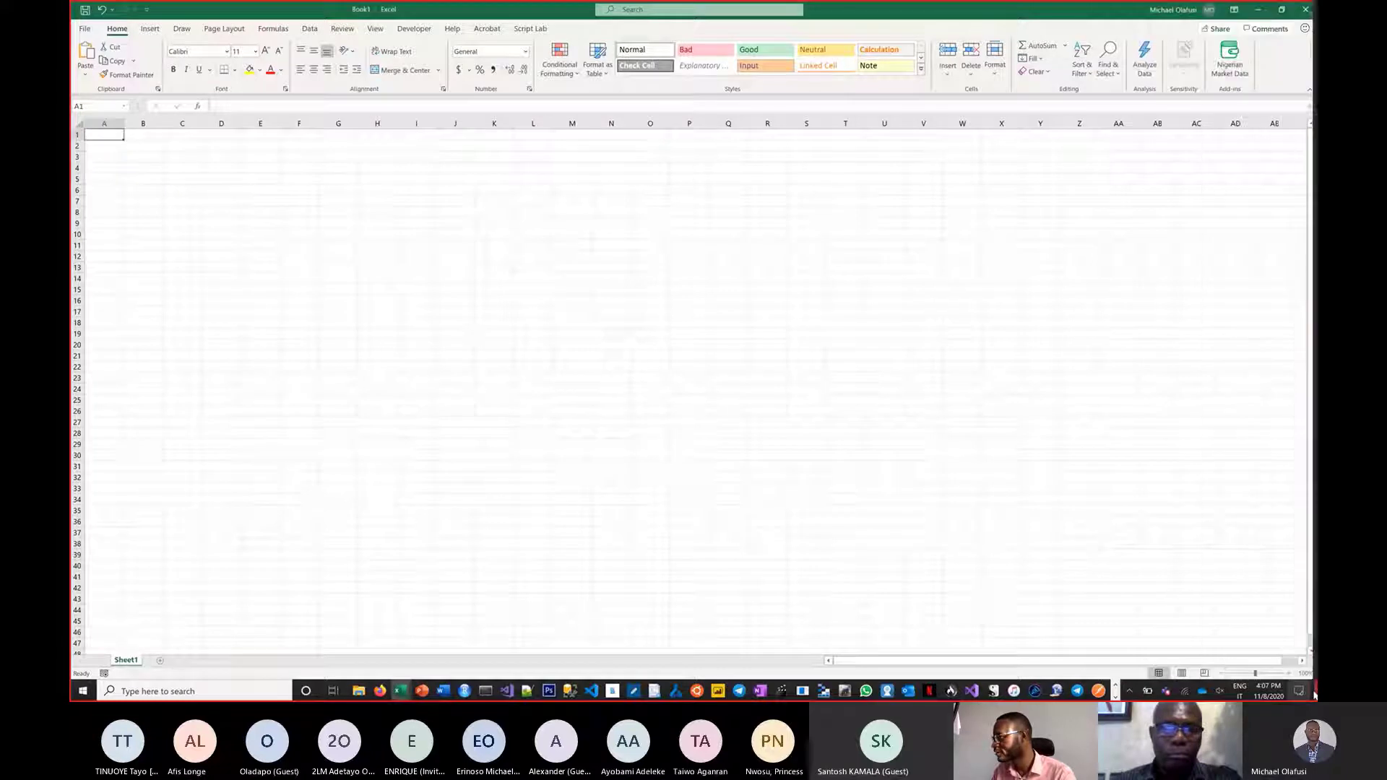
pyautogui.click(1314, 694)
pyautogui.click(1313, 693)
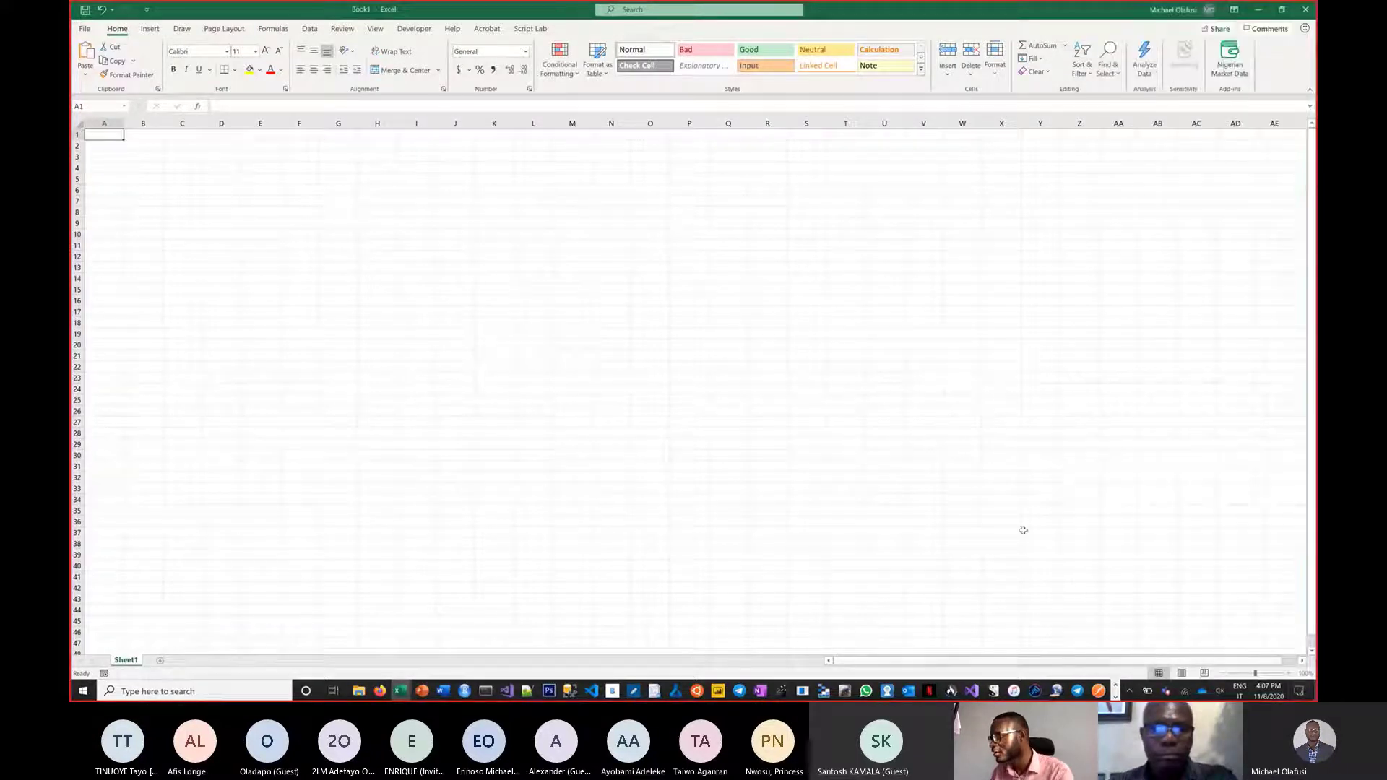
pyautogui.press('super')
pyautogui.write('d')
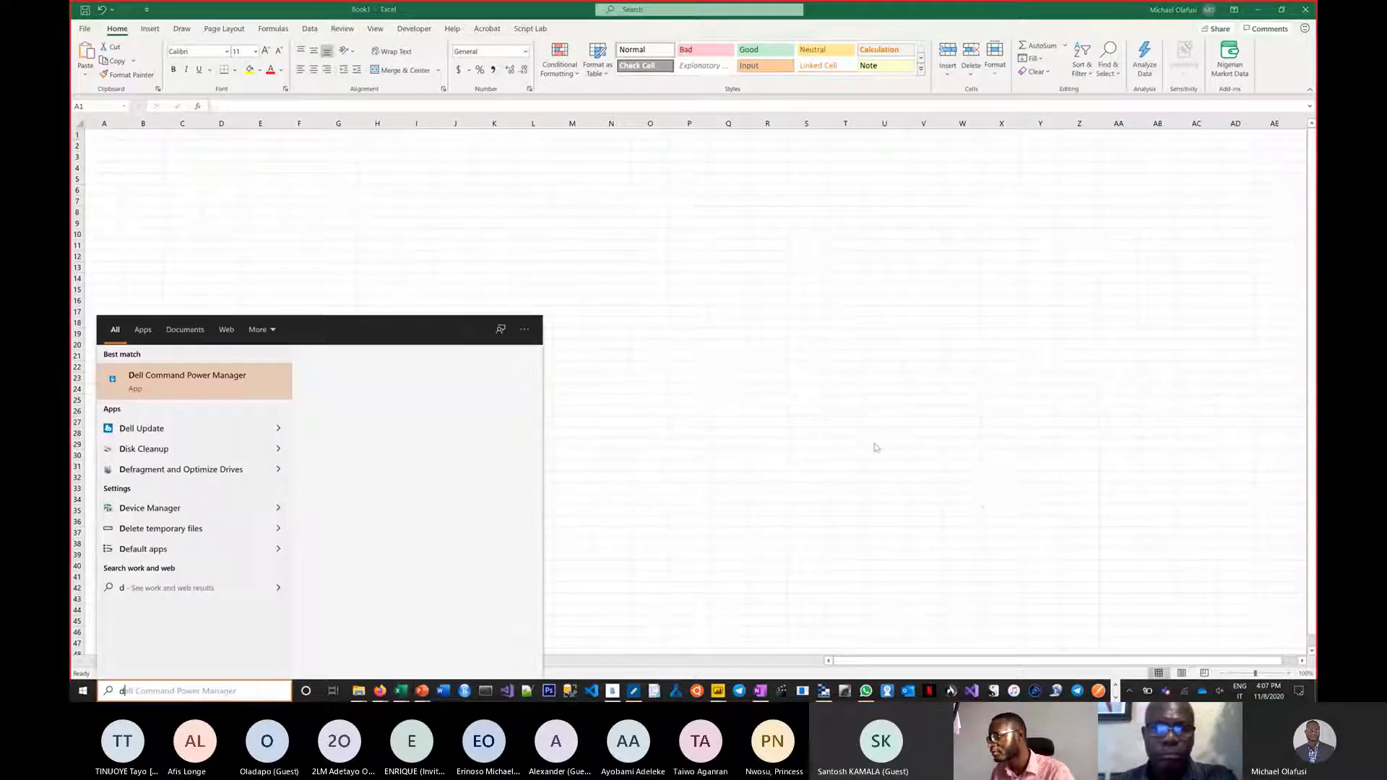
pyautogui.press('Escape')
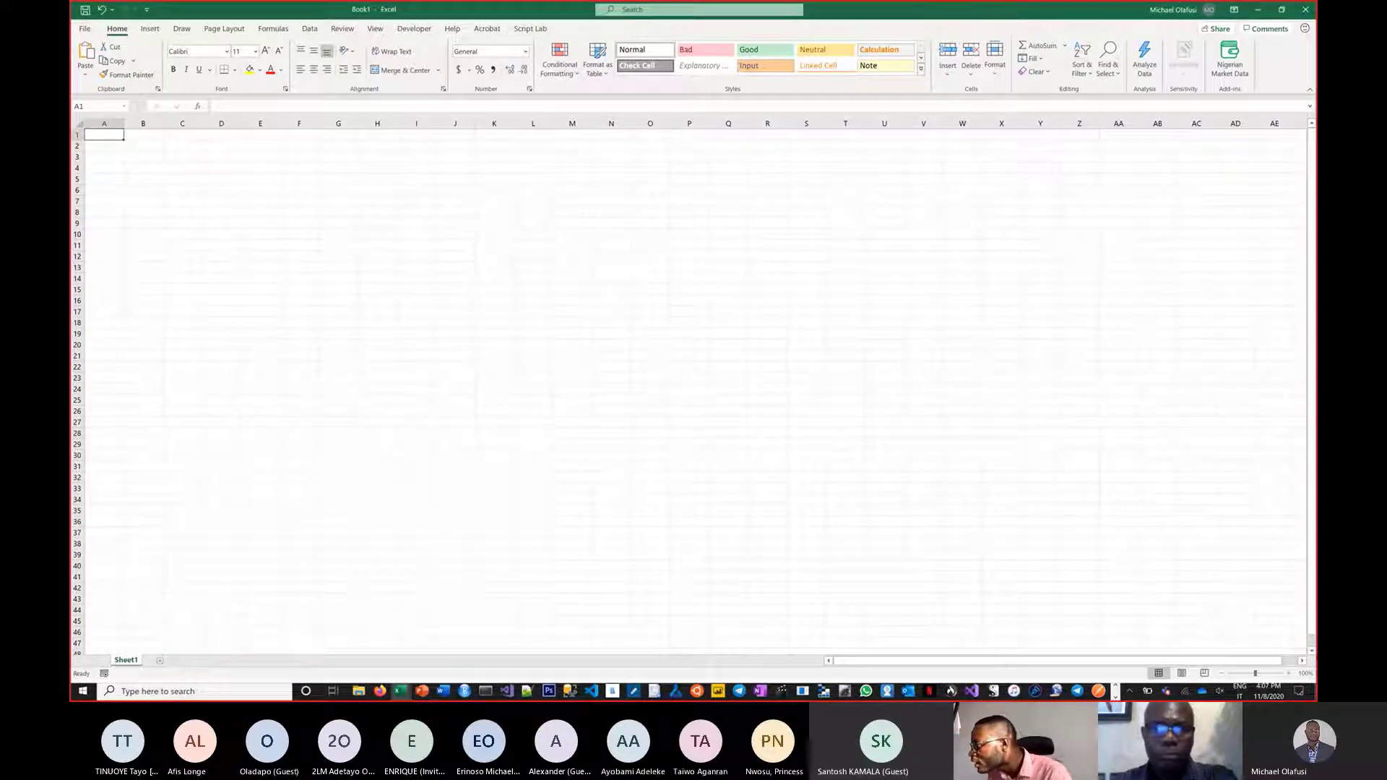
pyautogui.click(1313, 694)
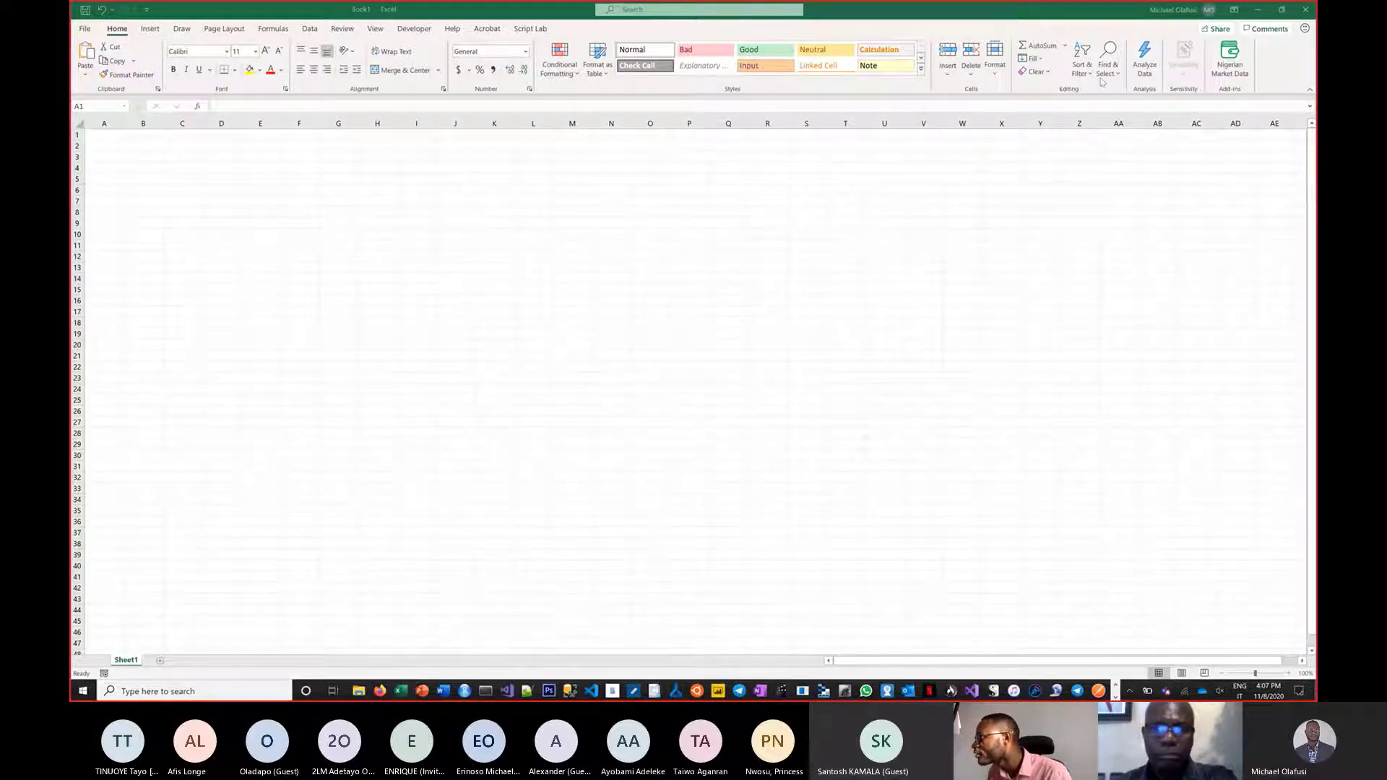
# Minimize the blank Book1 workbook and switch to the untitled report in Power BI Desktop.
pyautogui.click(1258, 10)
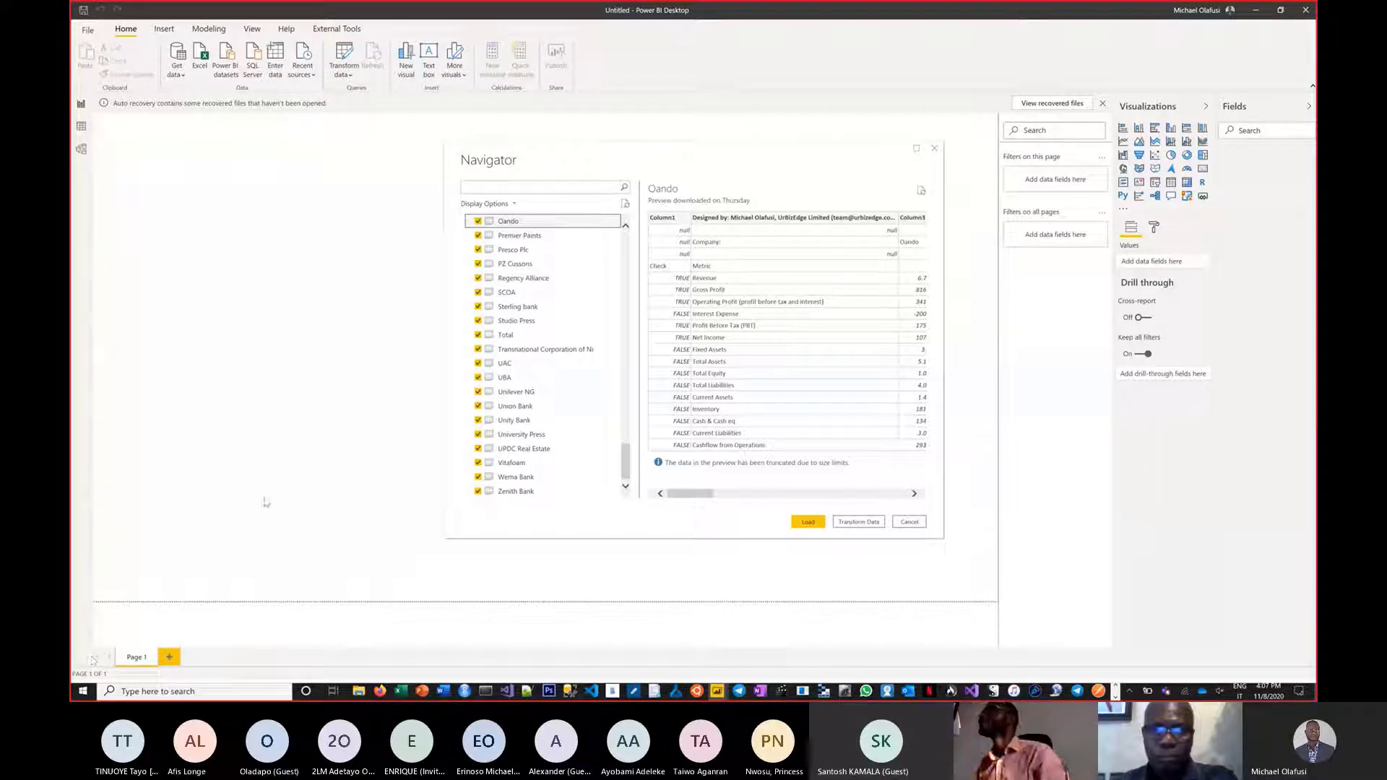
# Find the Windows display settings and set the scale of text, apps and other items to 250% (Recommended).
pyautogui.click(1300, 692)
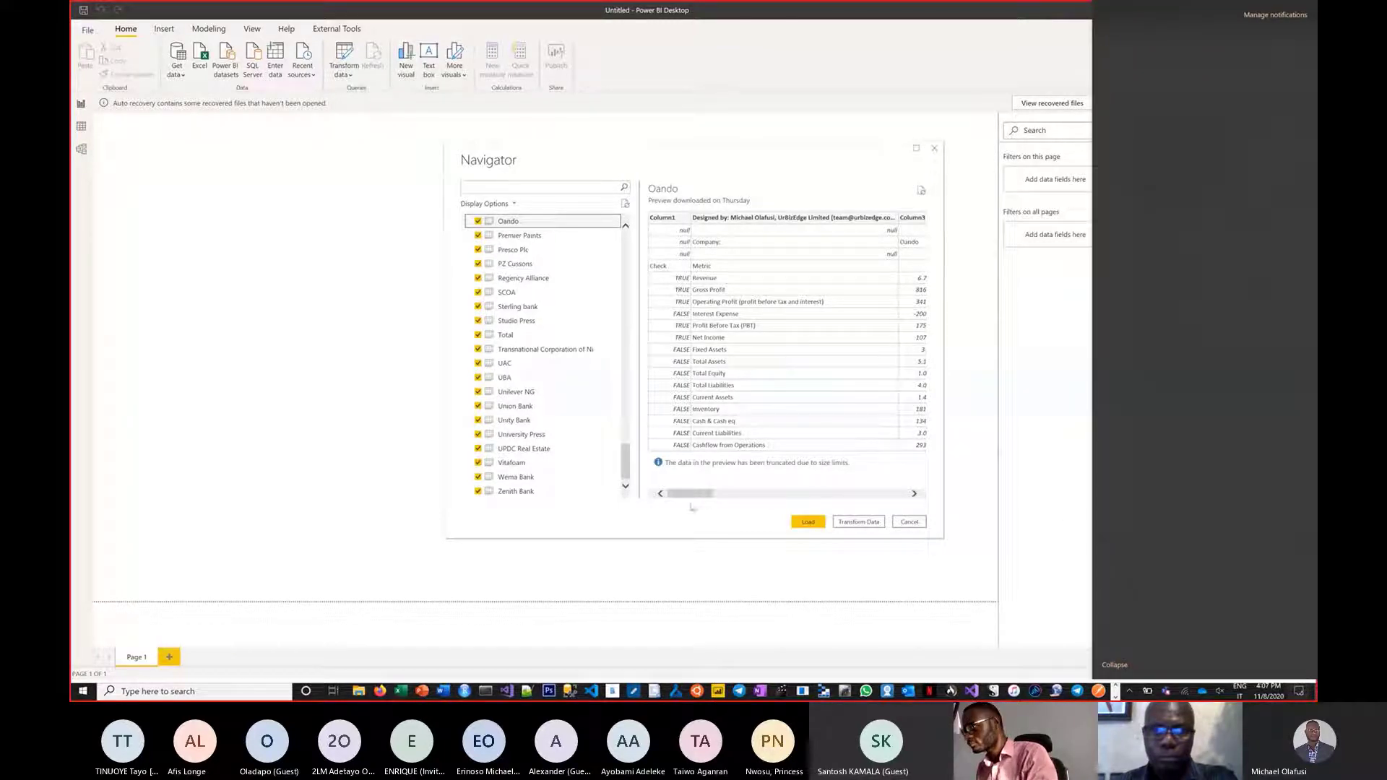
pyautogui.click(523, 600)
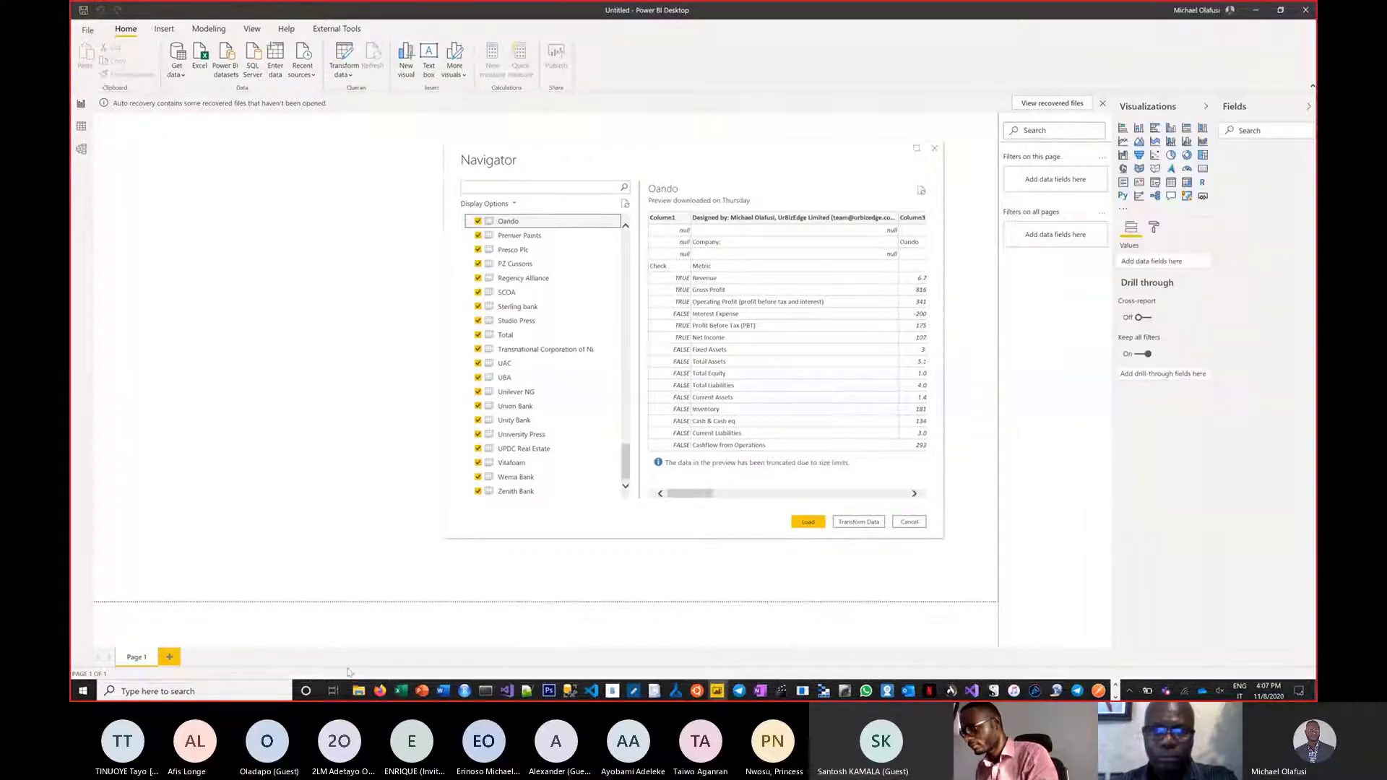
pyautogui.click(193, 692)
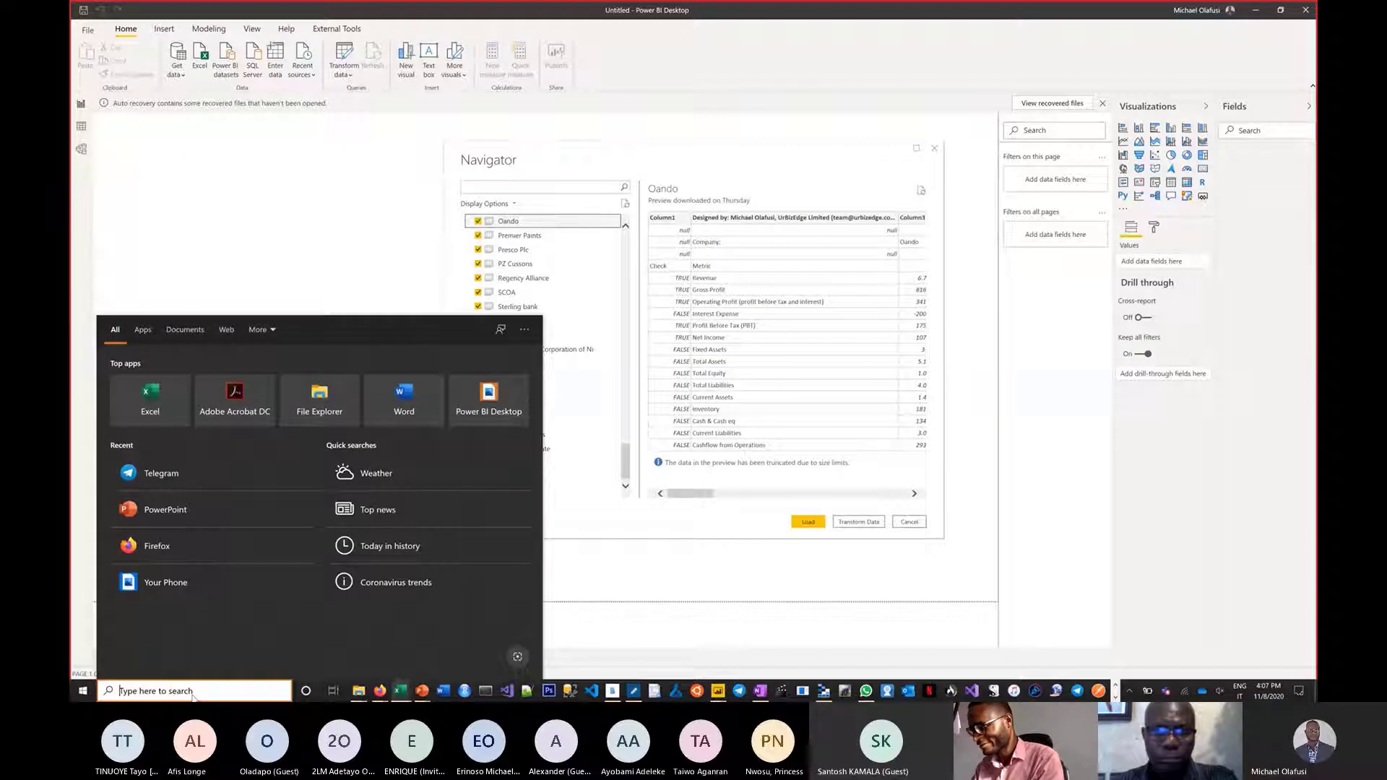
pyautogui.write('d')
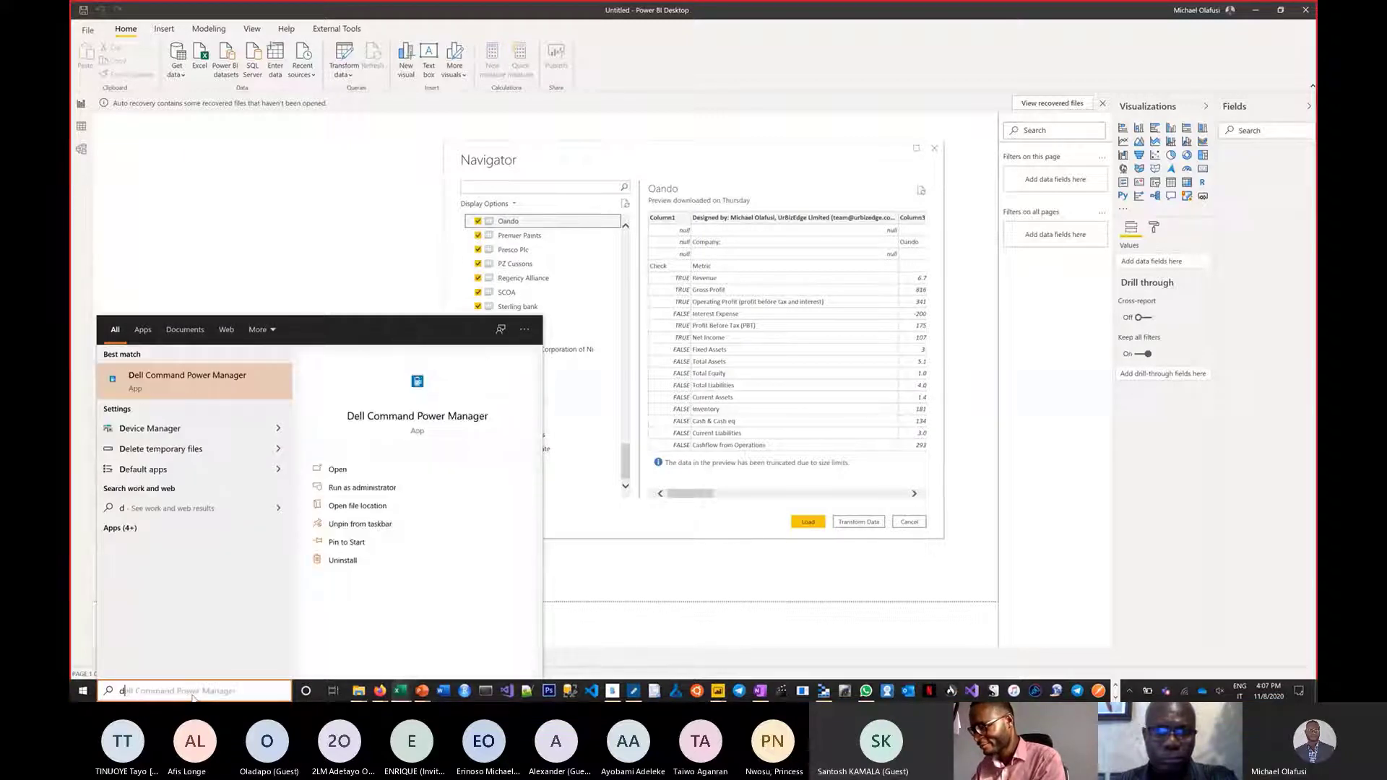
pyautogui.write('isplay')
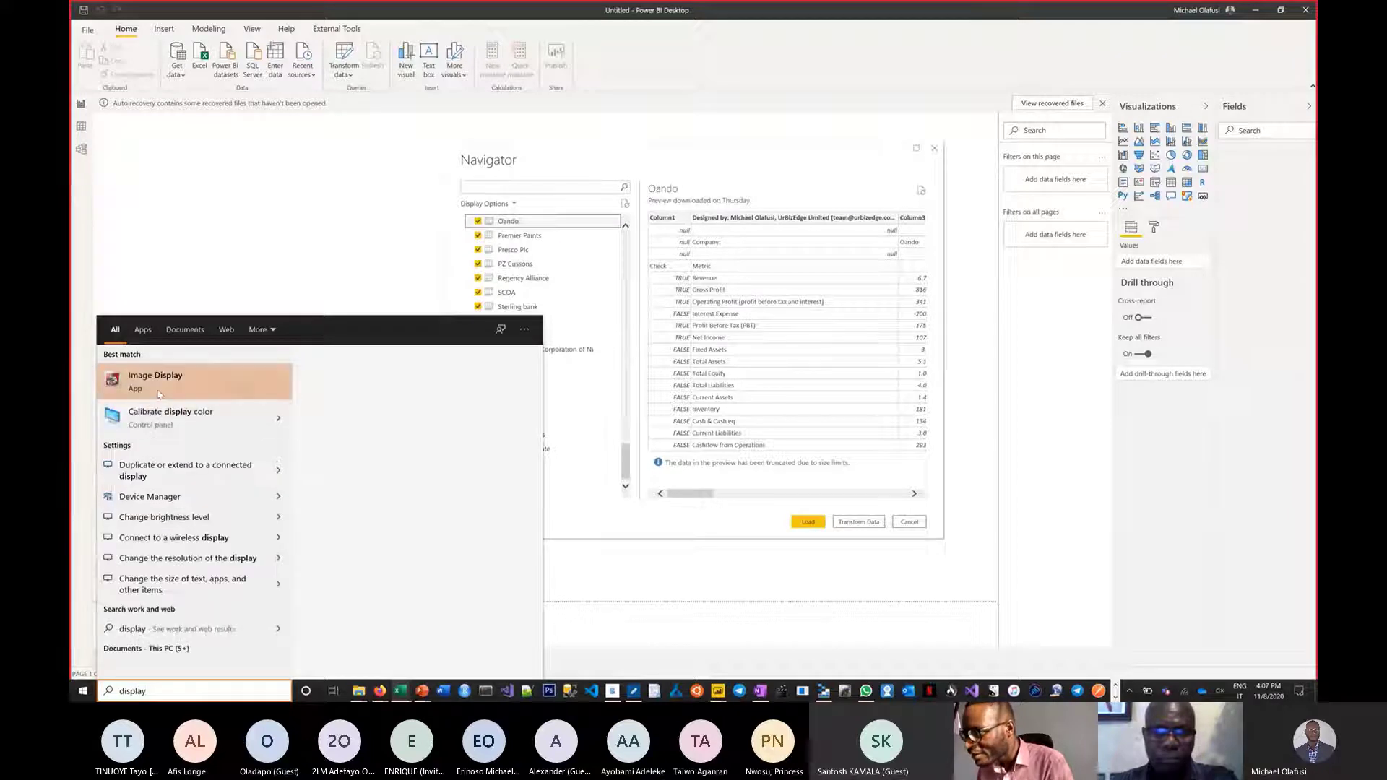
pyautogui.click(192, 569)
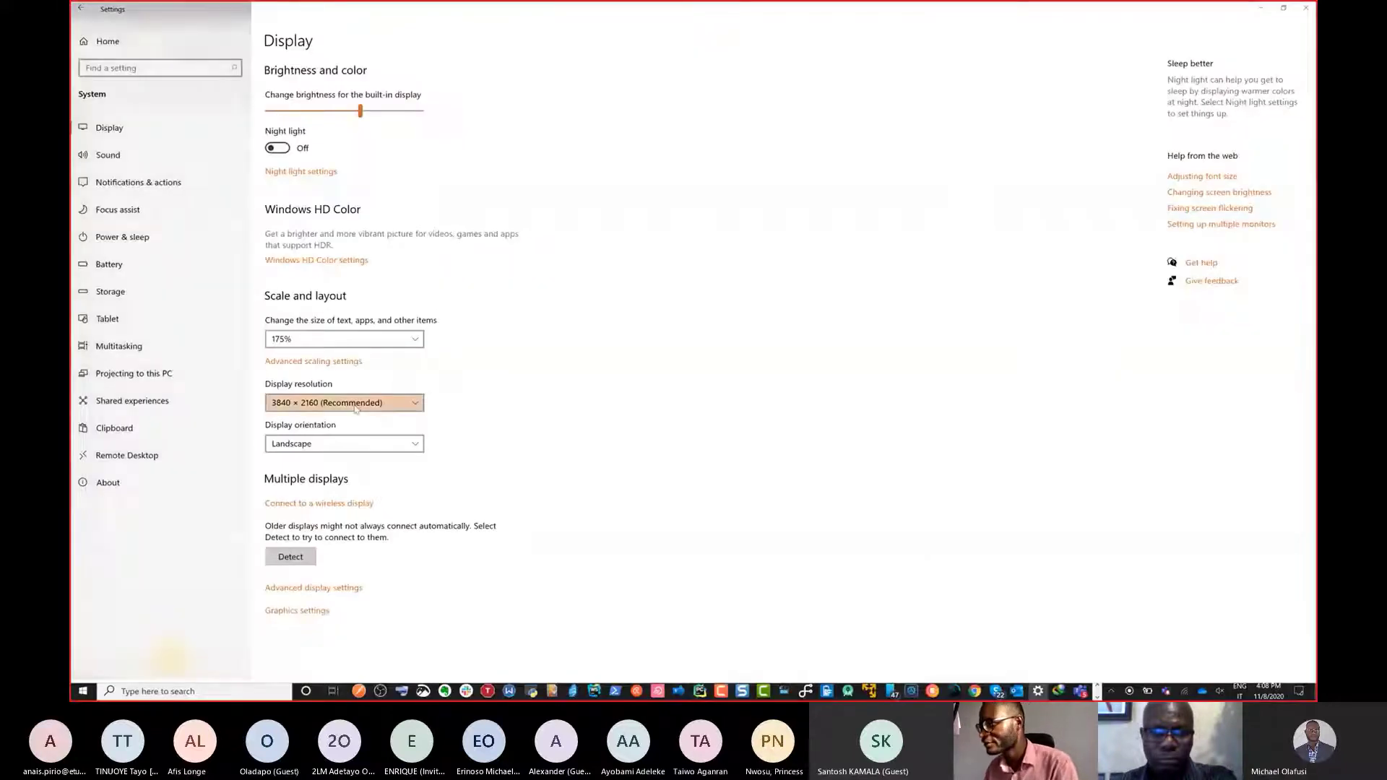
pyautogui.click(405, 337)
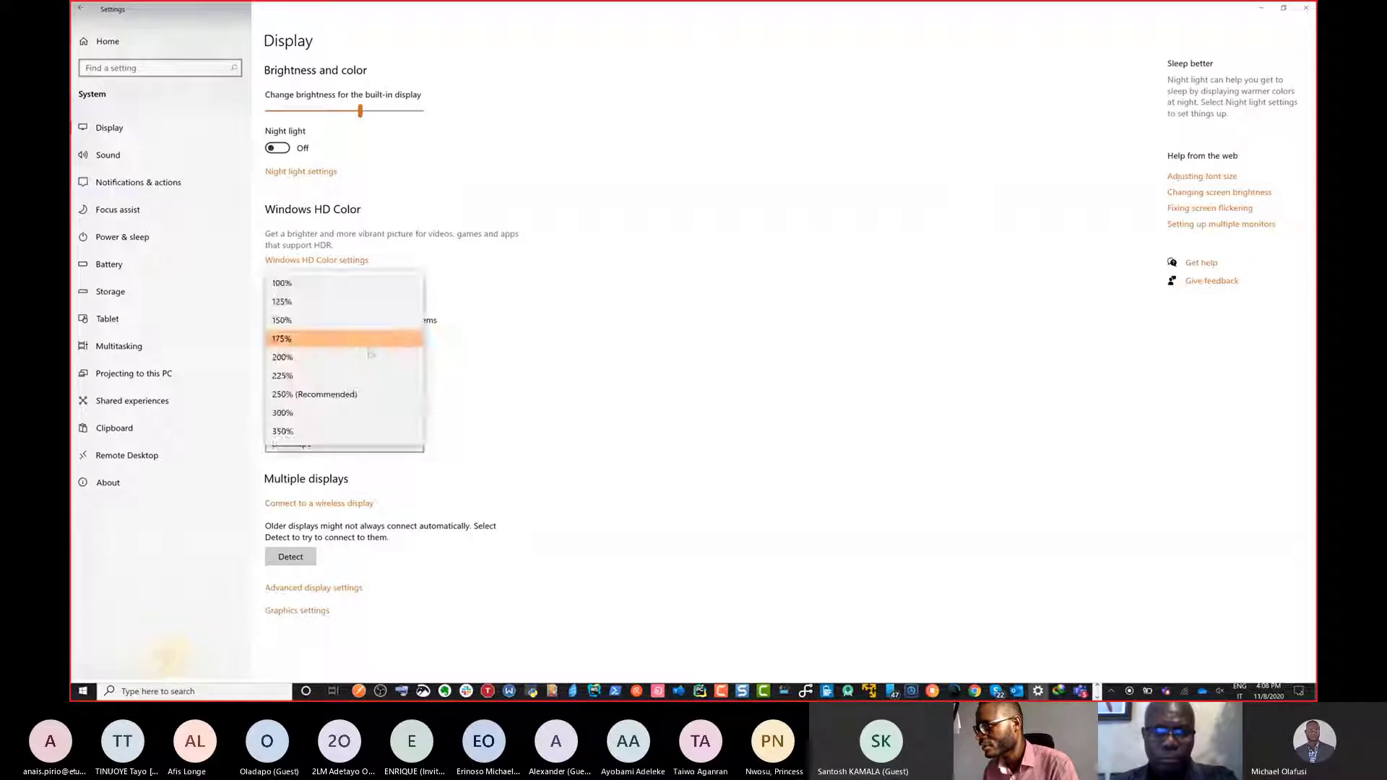
pyautogui.click(340, 390)
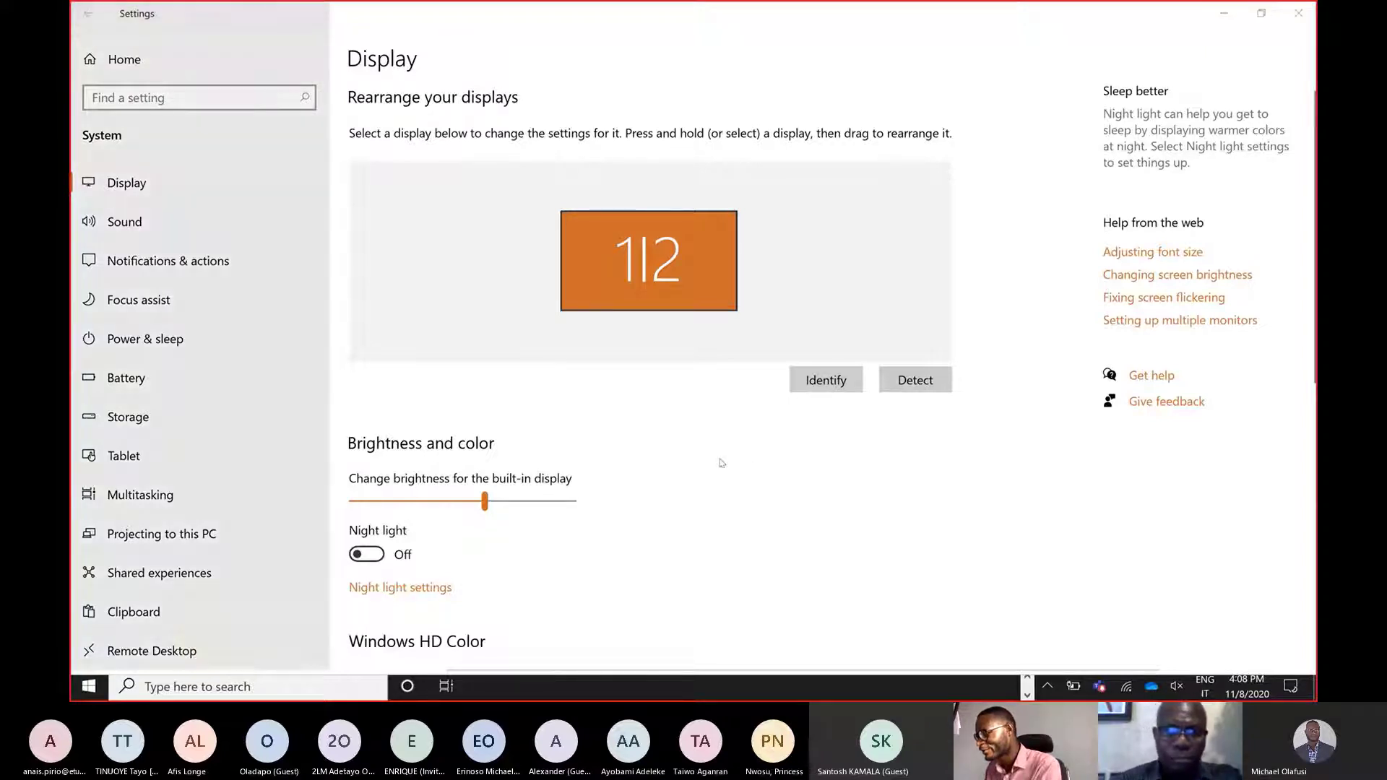
# Switch from the display settings to the blank Book1 workbook in Excel.
pyautogui.hotkey('alt', 'Tab')
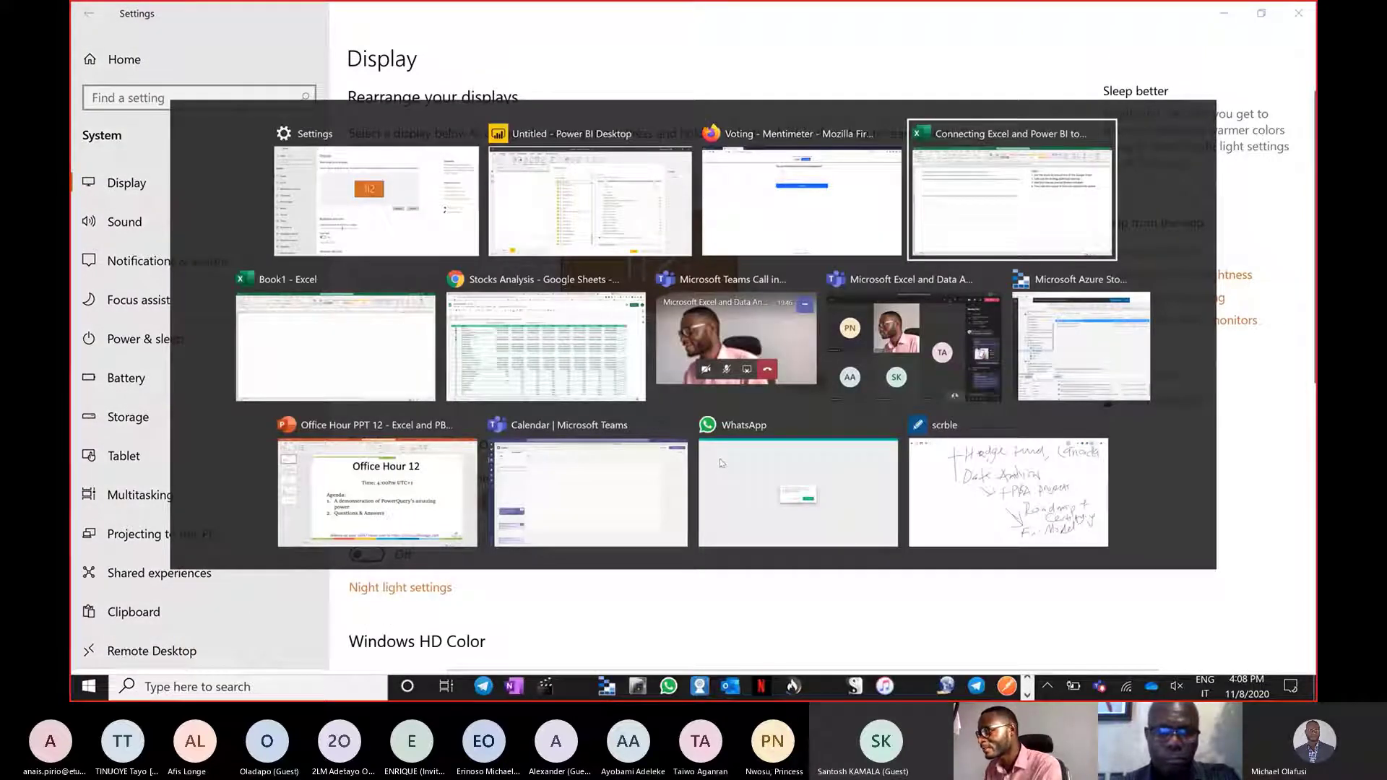
pyautogui.press('Right')
pyautogui.press('Up')
pyautogui.click(402, 325)
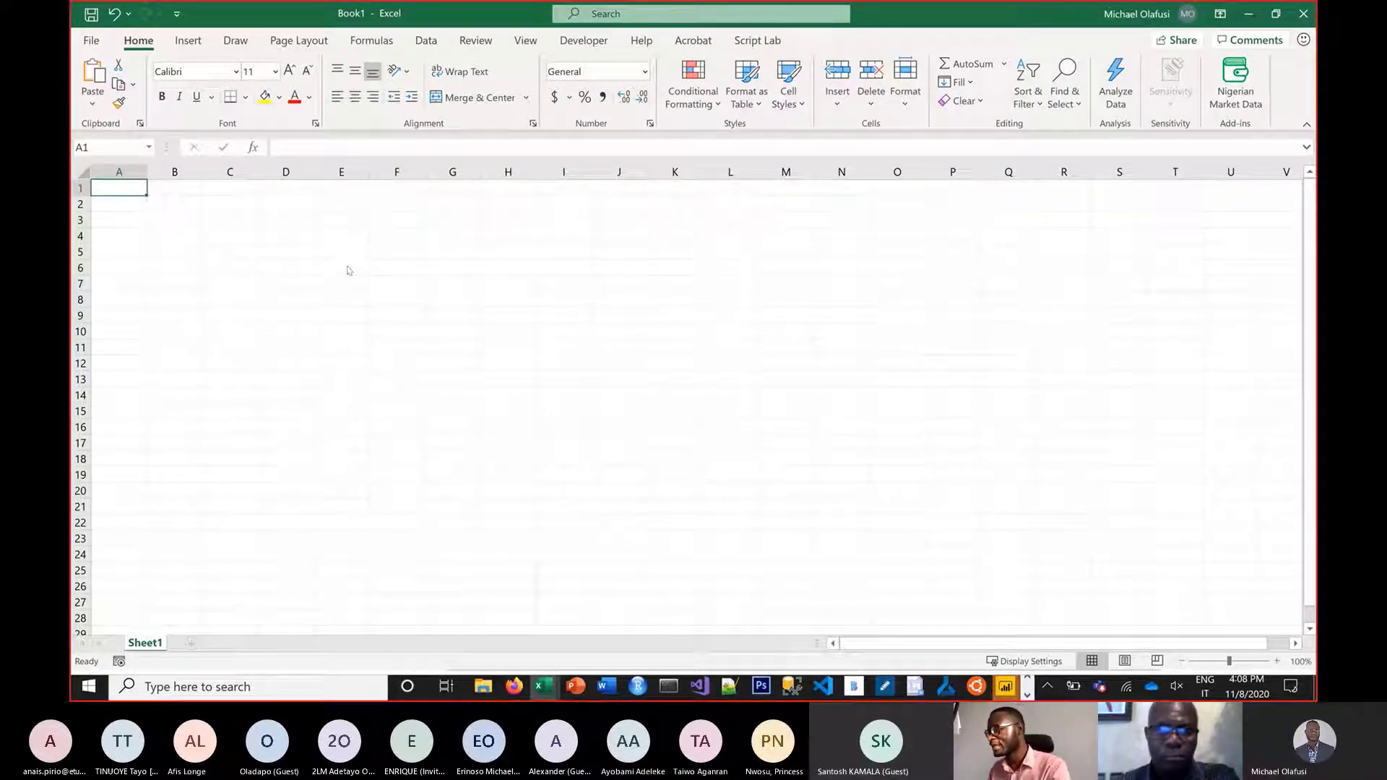
# Switch from Book1 to the Stocks Analysis spreadsheet in Chrome.
pyautogui.hotkey('alt', 'Tab')
pyautogui.hotkey('alt', 'Tab')
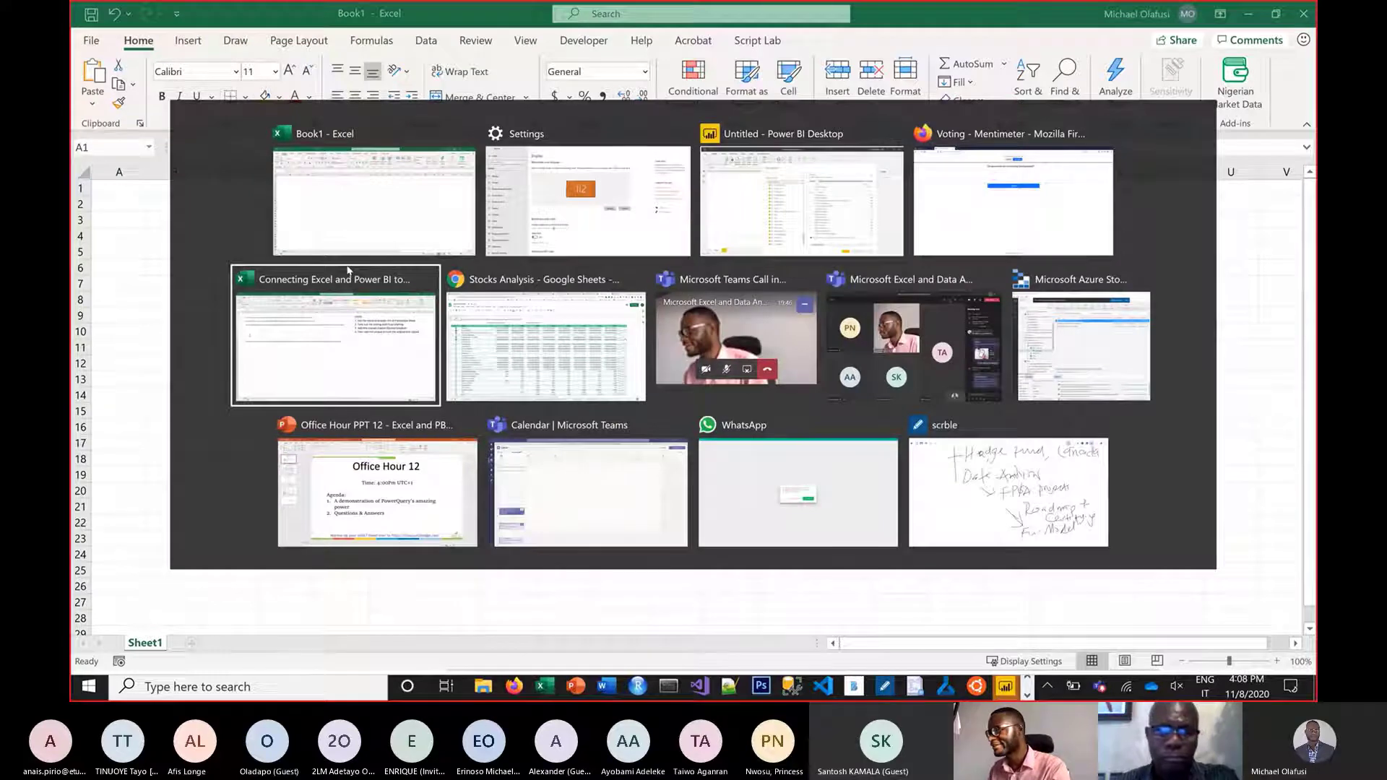
pyautogui.hotkey('alt', 'Tab')
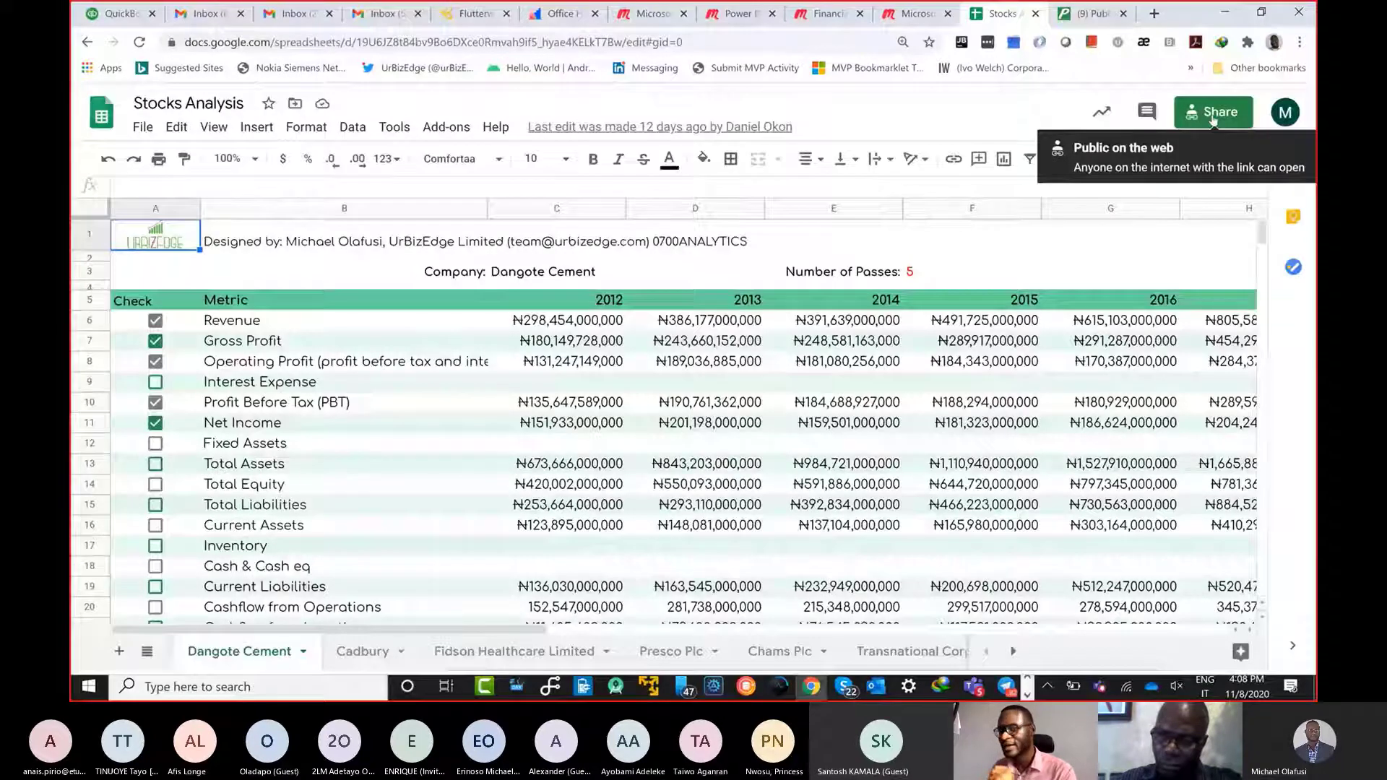
# Open YouTube in a new browser tab and list the videos of the signed-in account's own channel.
pyautogui.click(1155, 13)
pyautogui.write('you')
pyautogui.press('Return')
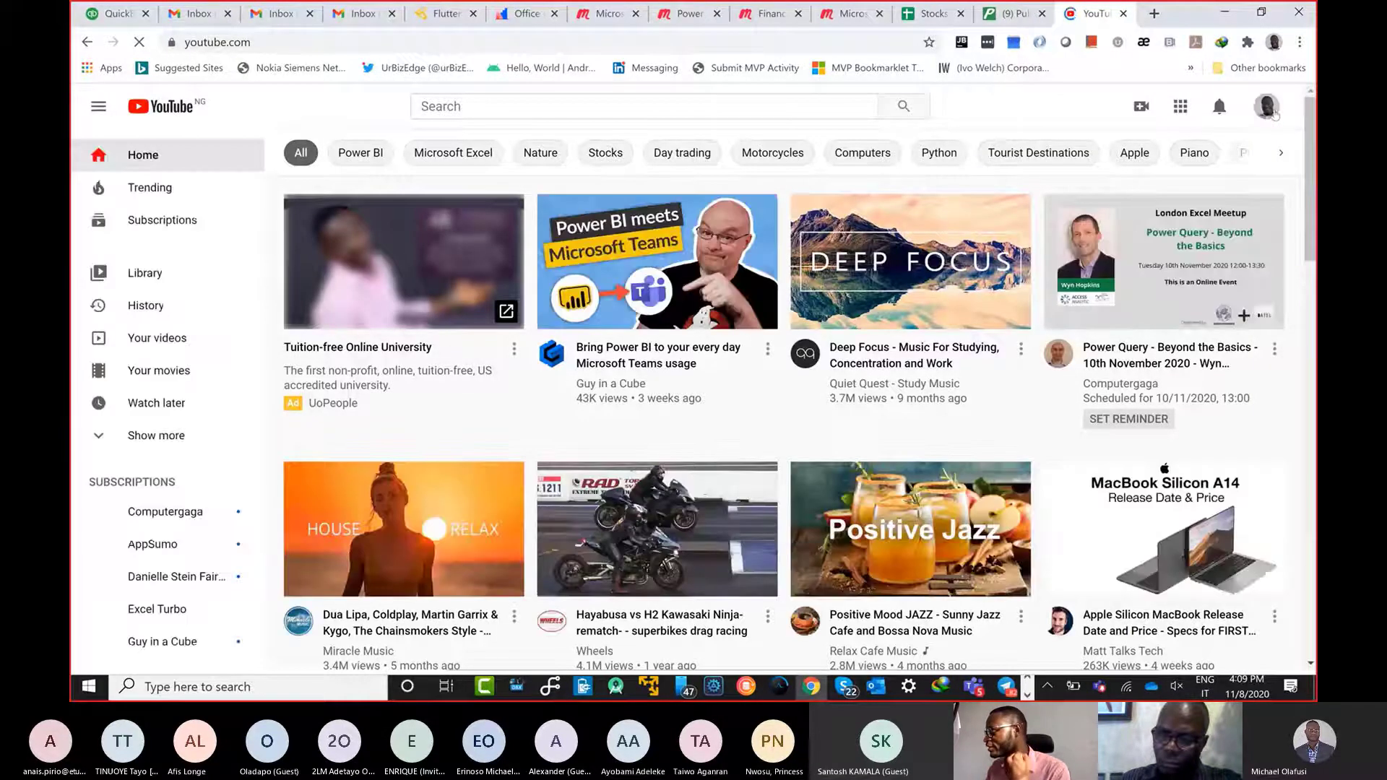
pyautogui.click(1273, 109)
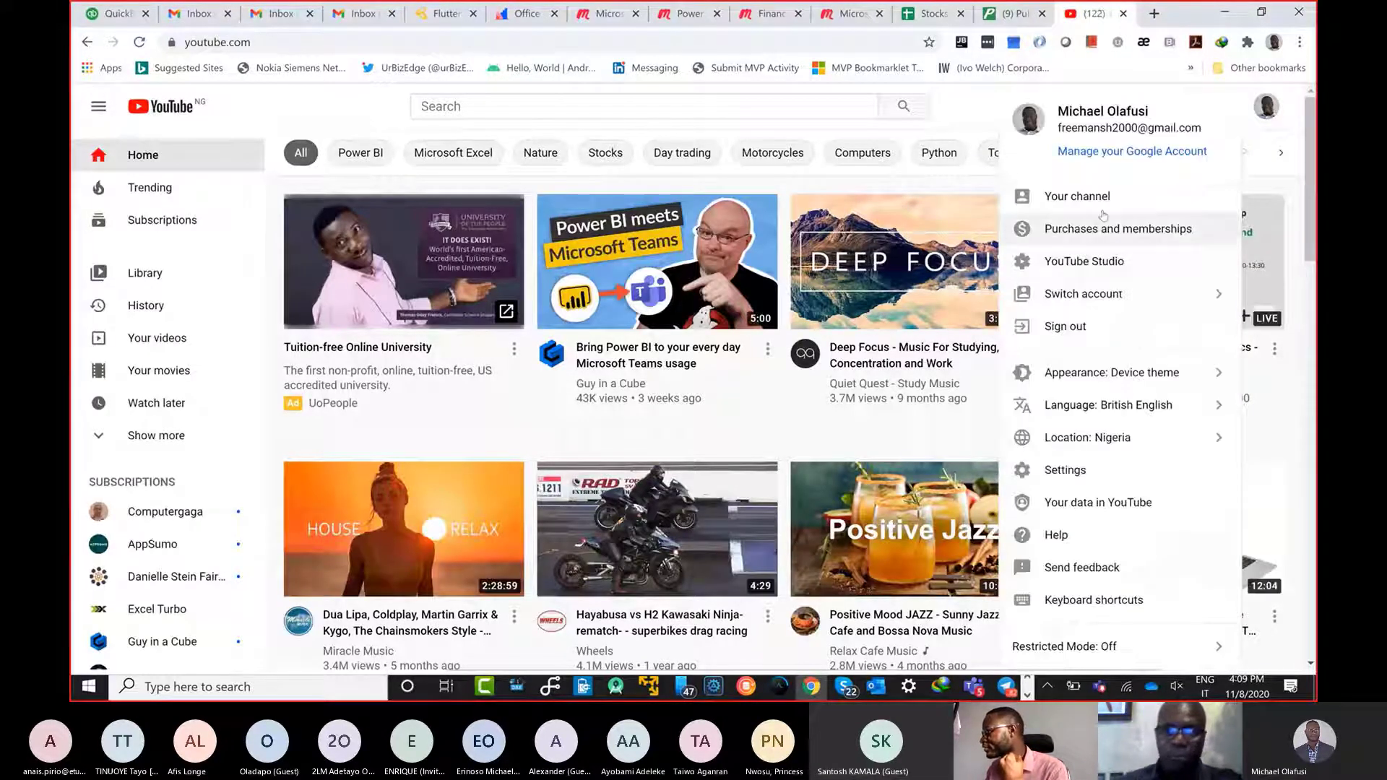
pyautogui.click(1077, 196)
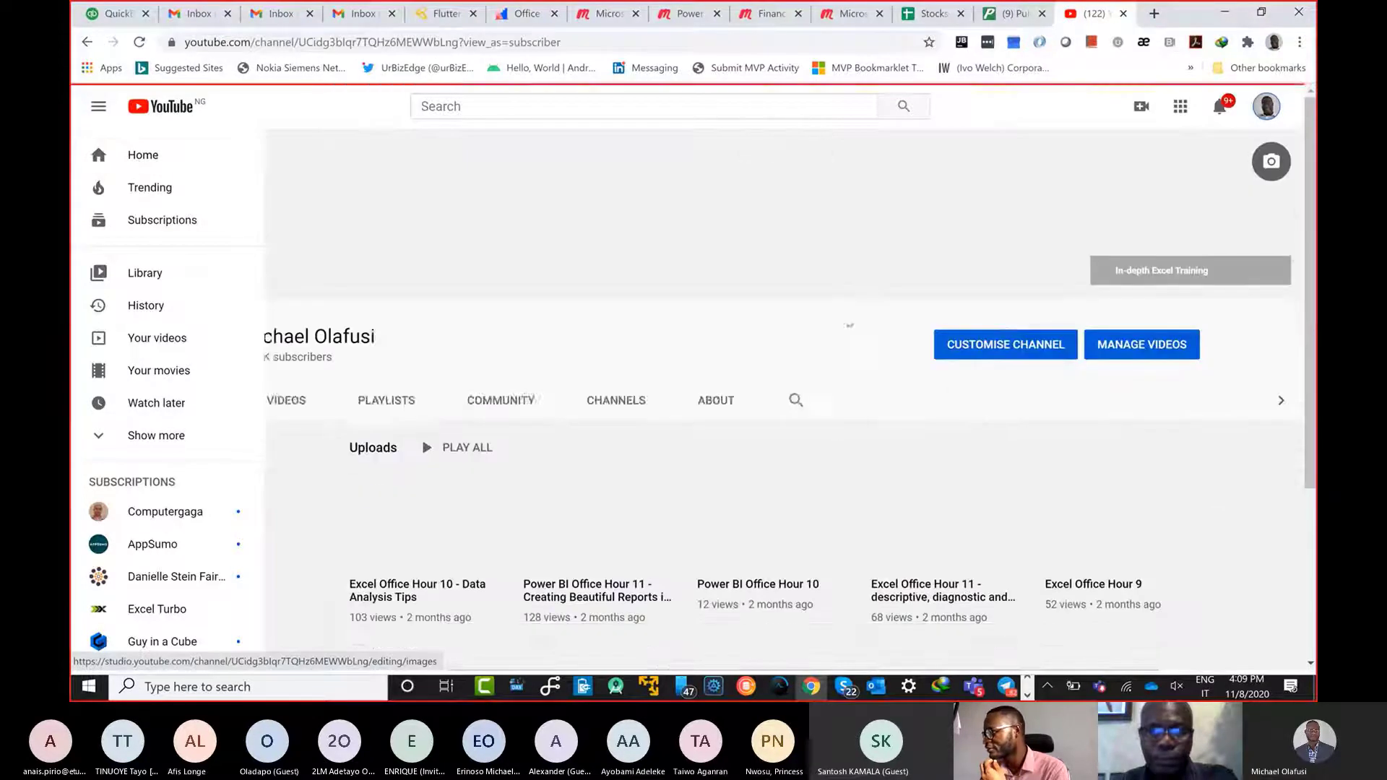
pyautogui.scroll(-3, 558, 289)
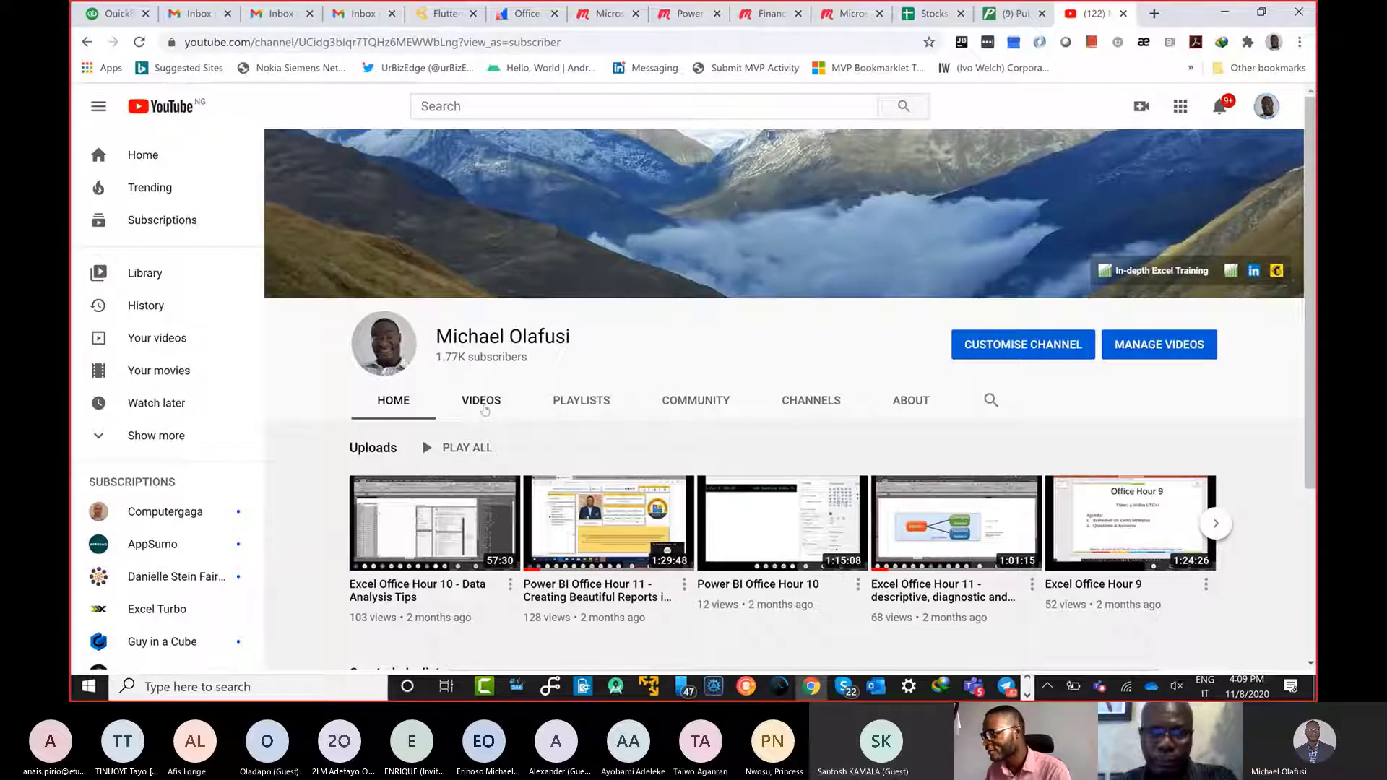
pyautogui.click(482, 402)
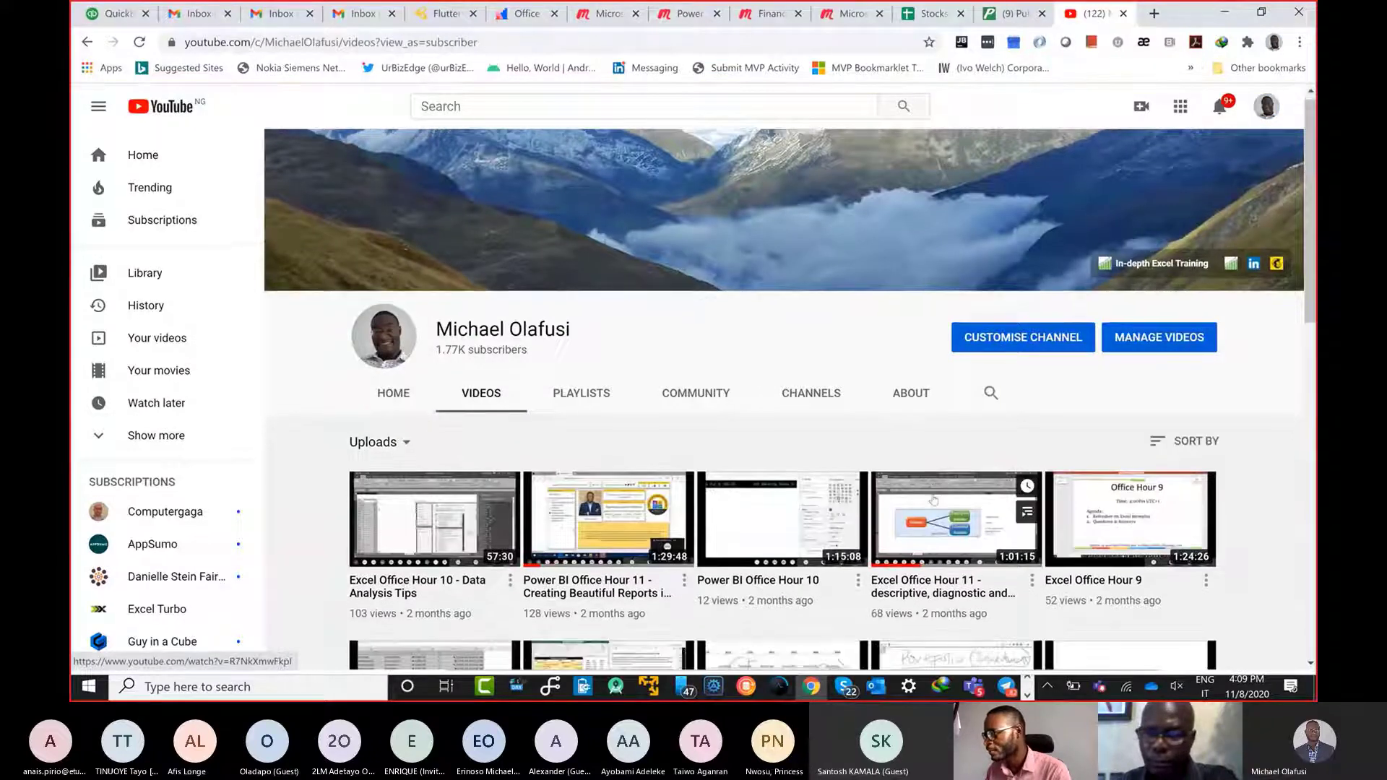
# Find the video "Connecting to Google Sheets From Excel and Power BI" among the channel's uploads and copy its link address.
pyautogui.scroll(-8, 940, 489)
pyautogui.scroll(-5, 934, 500)
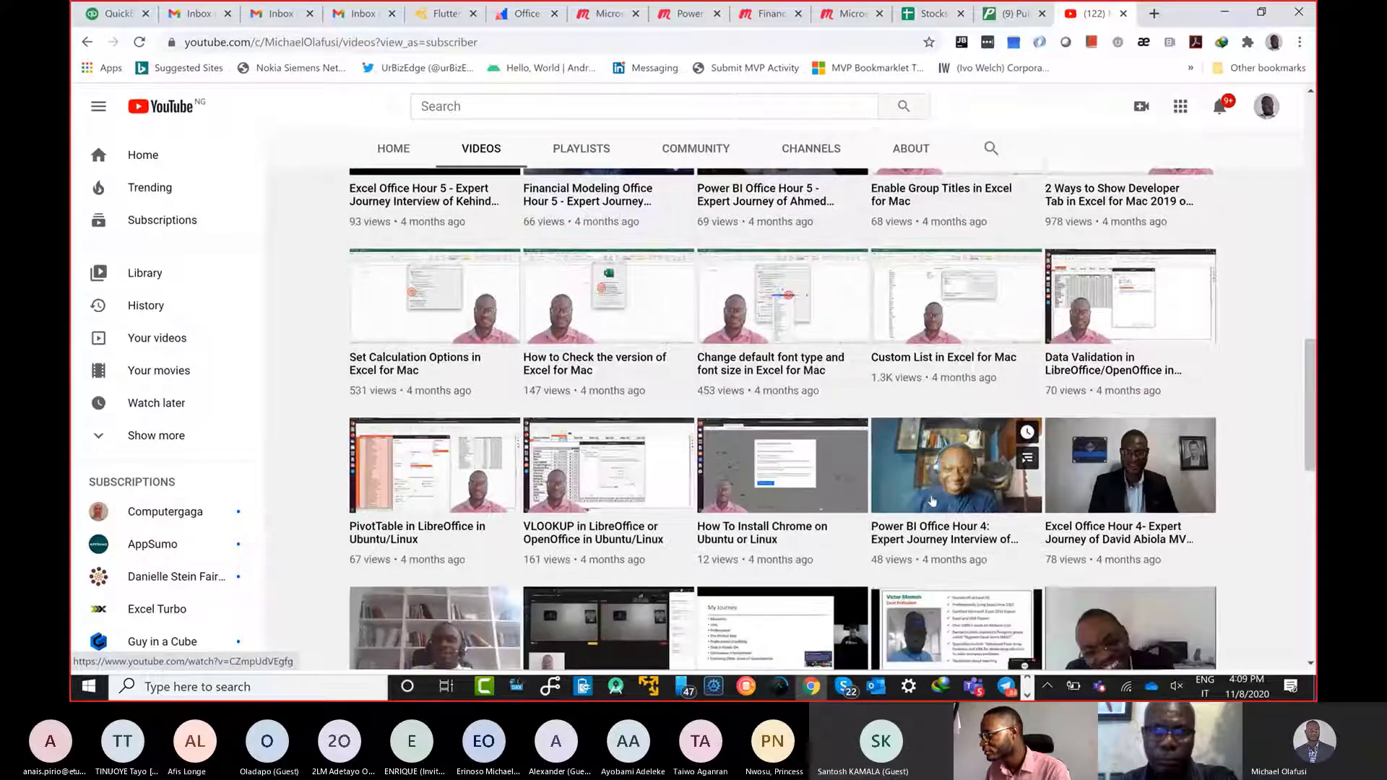
pyautogui.scroll(-4, 933, 502)
pyautogui.scroll(-7, 768, 532)
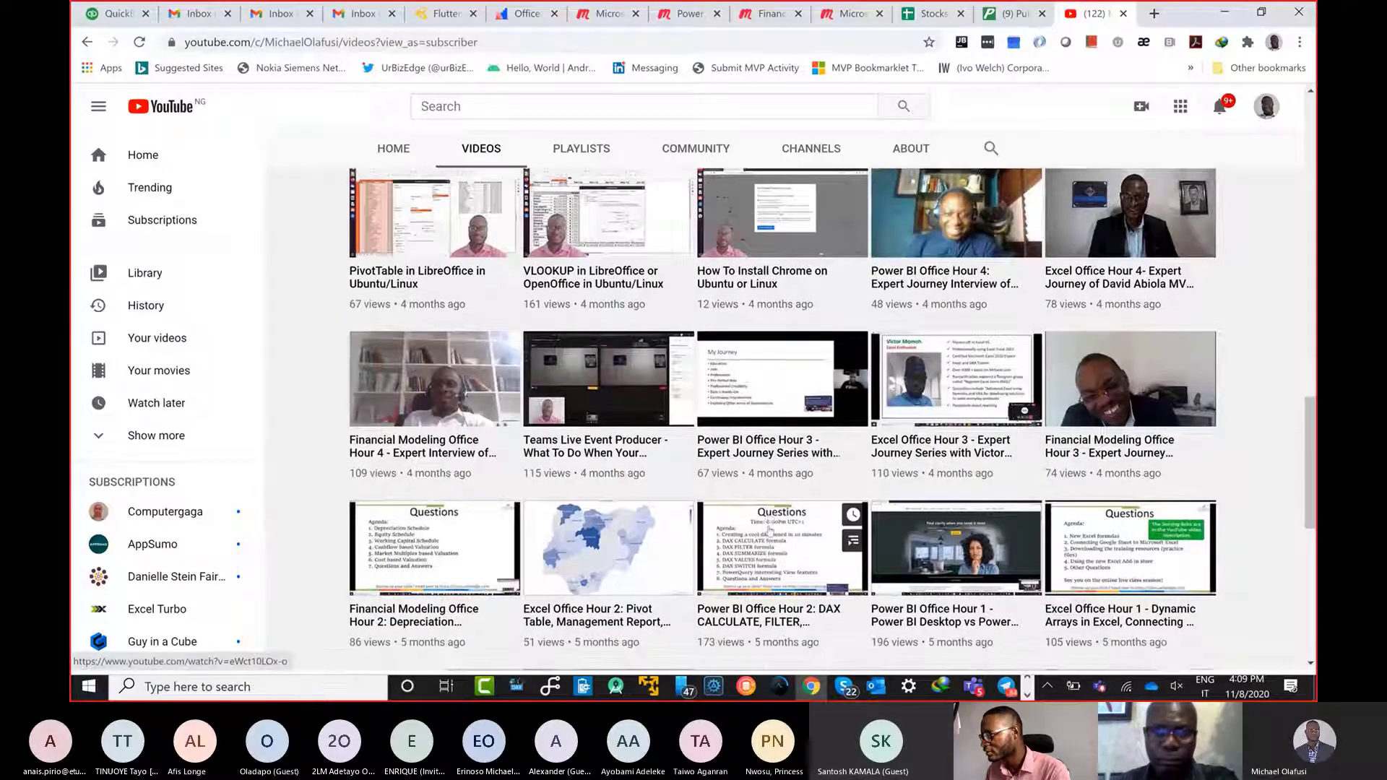
pyautogui.scroll(-1, 769, 532)
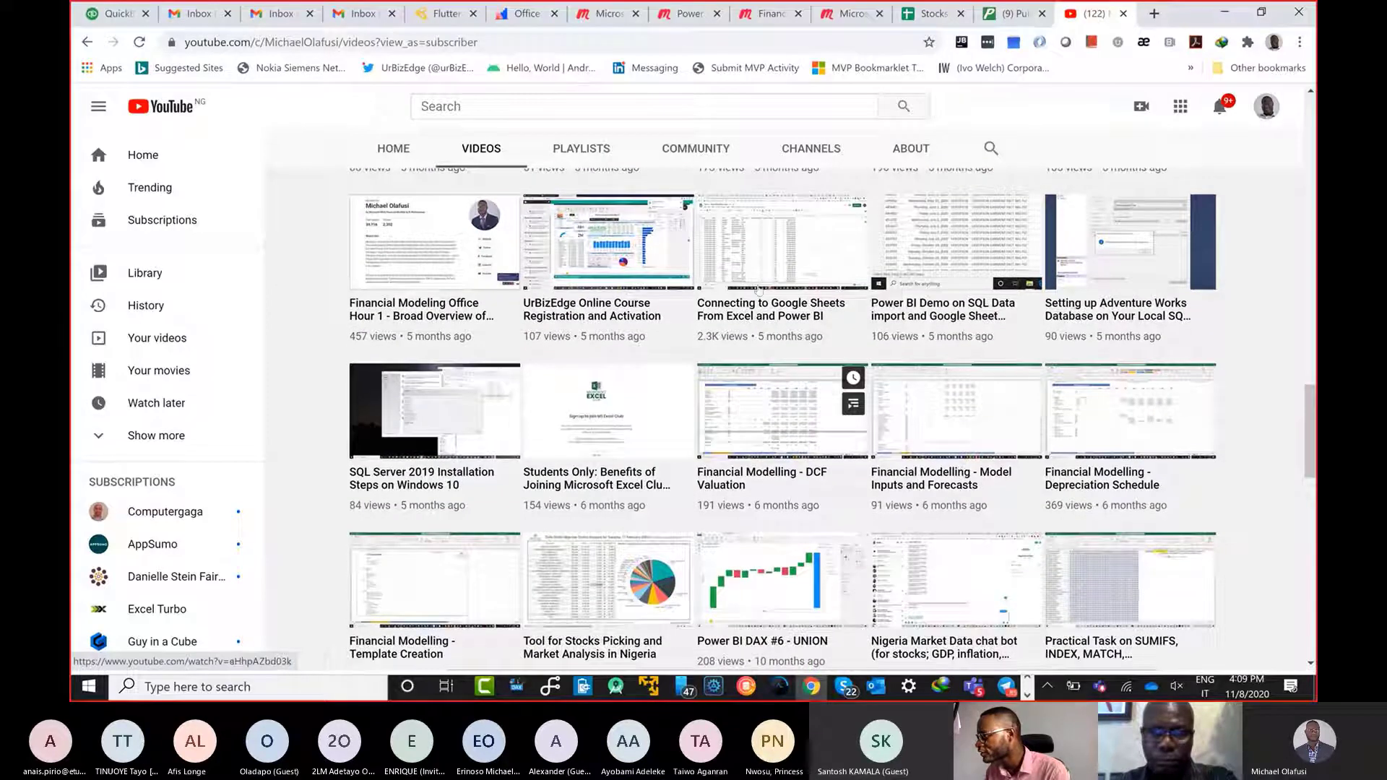
pyautogui.scroll(-1, 830, 376)
pyautogui.scroll(1, 768, 309)
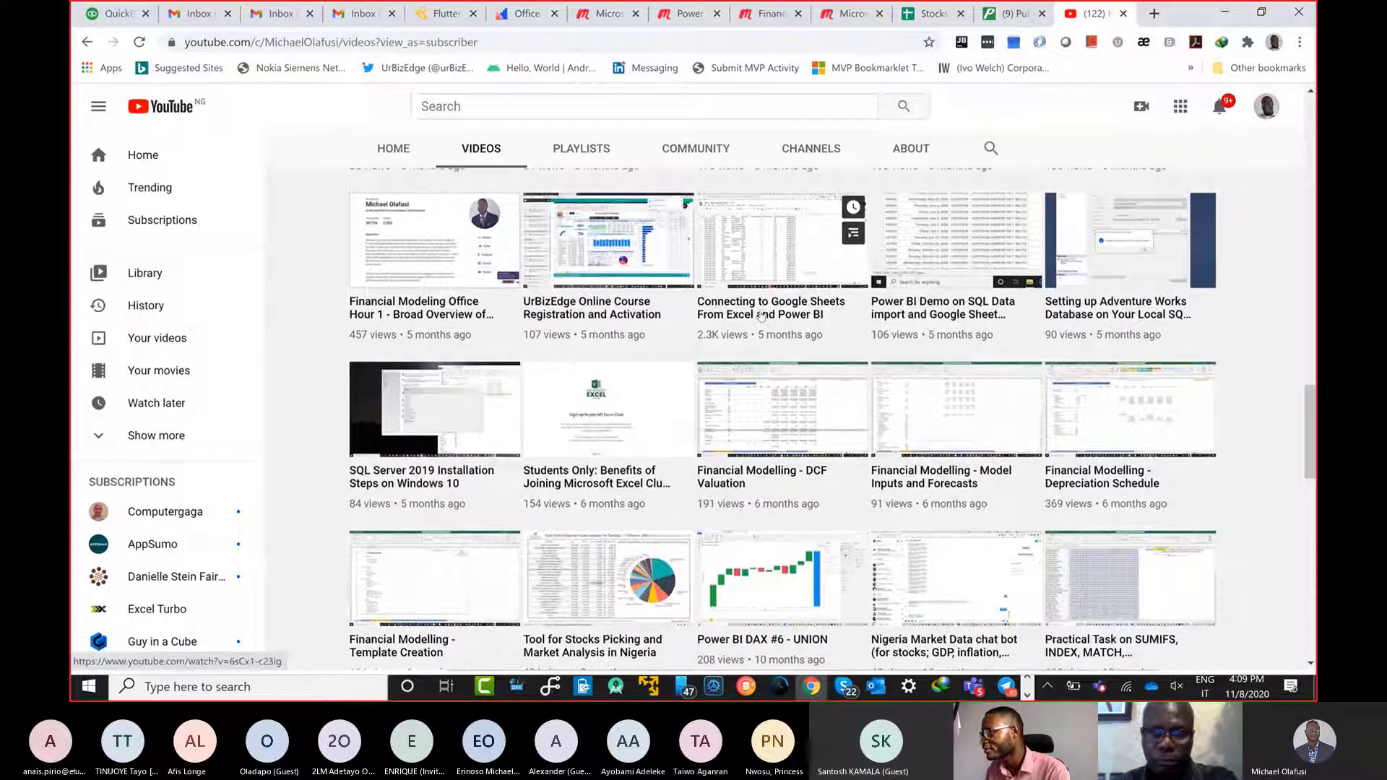
pyautogui.rightClick(763, 312)
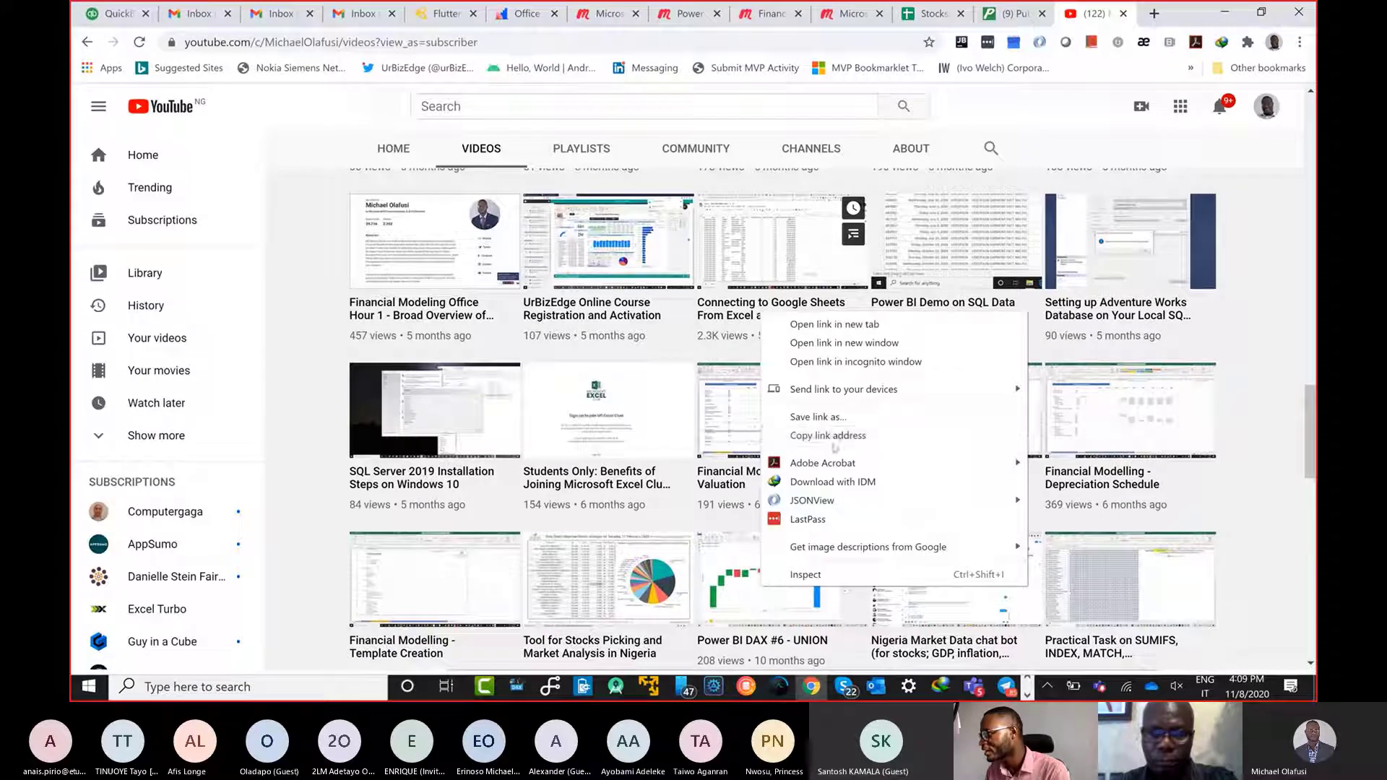
pyautogui.click(835, 435)
# Switch to the Microsoft Excel and Data Analysis Office Hour meeting in Teams and start a new chat message.
pyautogui.hotkey('alt', 'Tab')
pyautogui.hotkey('alt', 'Tab')
pyautogui.hotkey('alt', 'Tab')
pyautogui.hotkey('alt', 'Tab')
pyautogui.hotkey('alt', 'Tab')
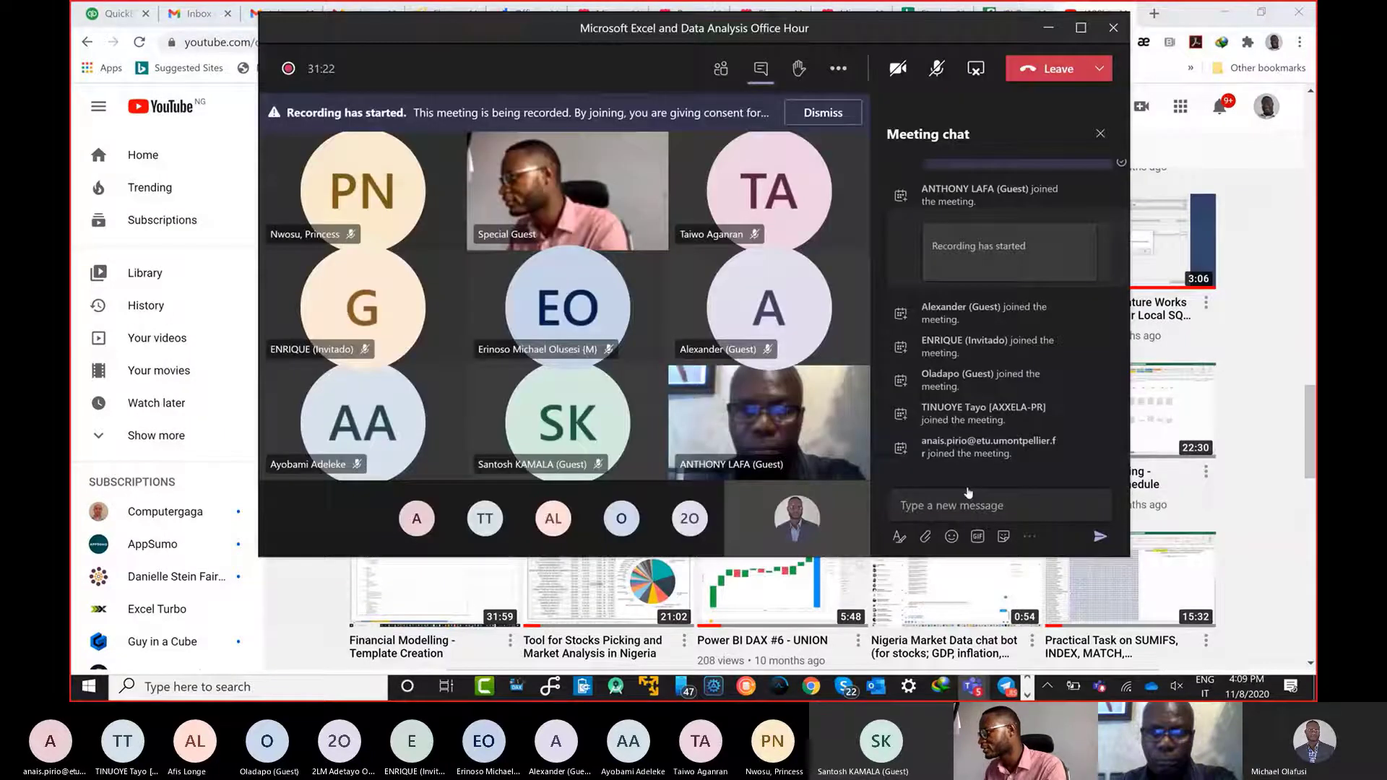
pyautogui.click(972, 509)
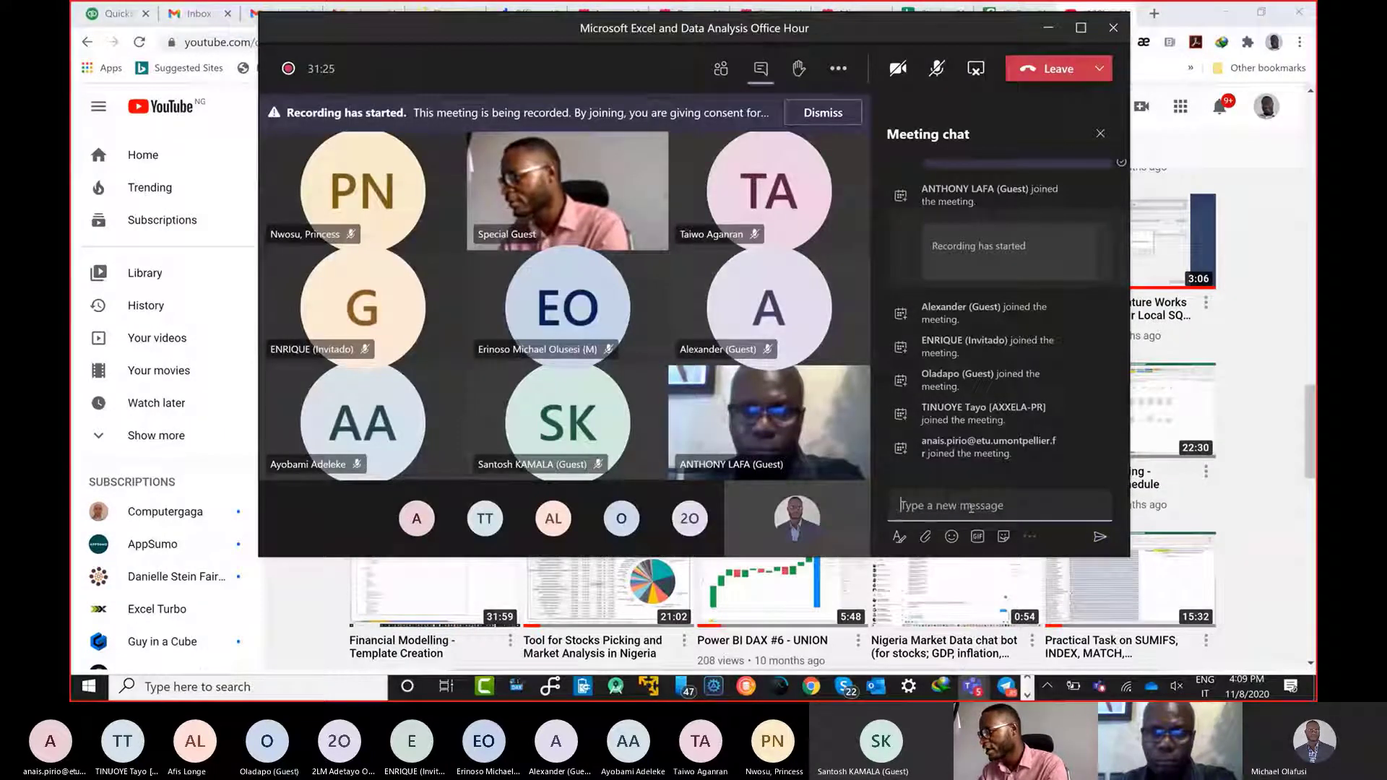
# Send the chat message "How to connect Google sheet to Excel or Power BI" with the copied video link.
pyautogui.write('How to ')
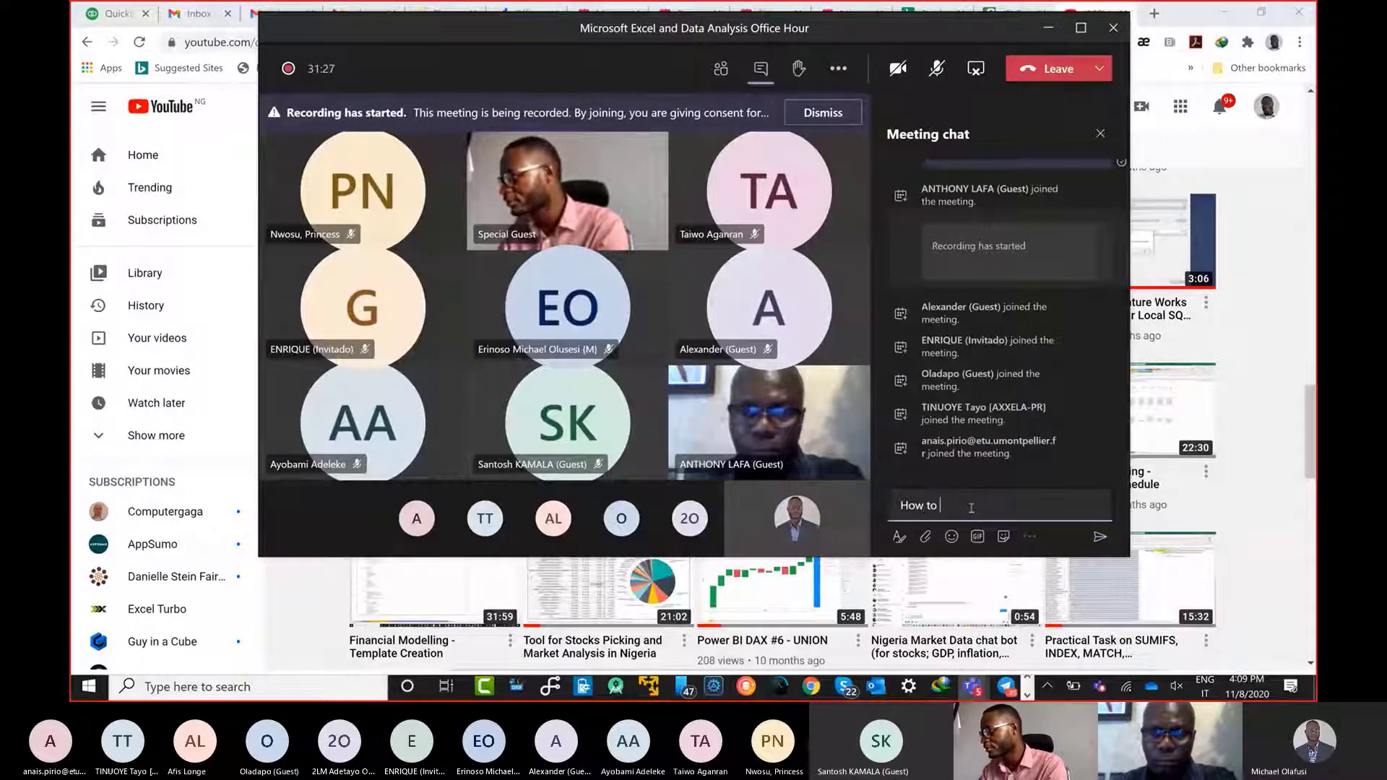
pyautogui.write('tak')
pyautogui.press('BackSpace')
pyautogui.press('BackSpace')
pyautogui.press('BackSpace')
pyautogui.write('connect ')
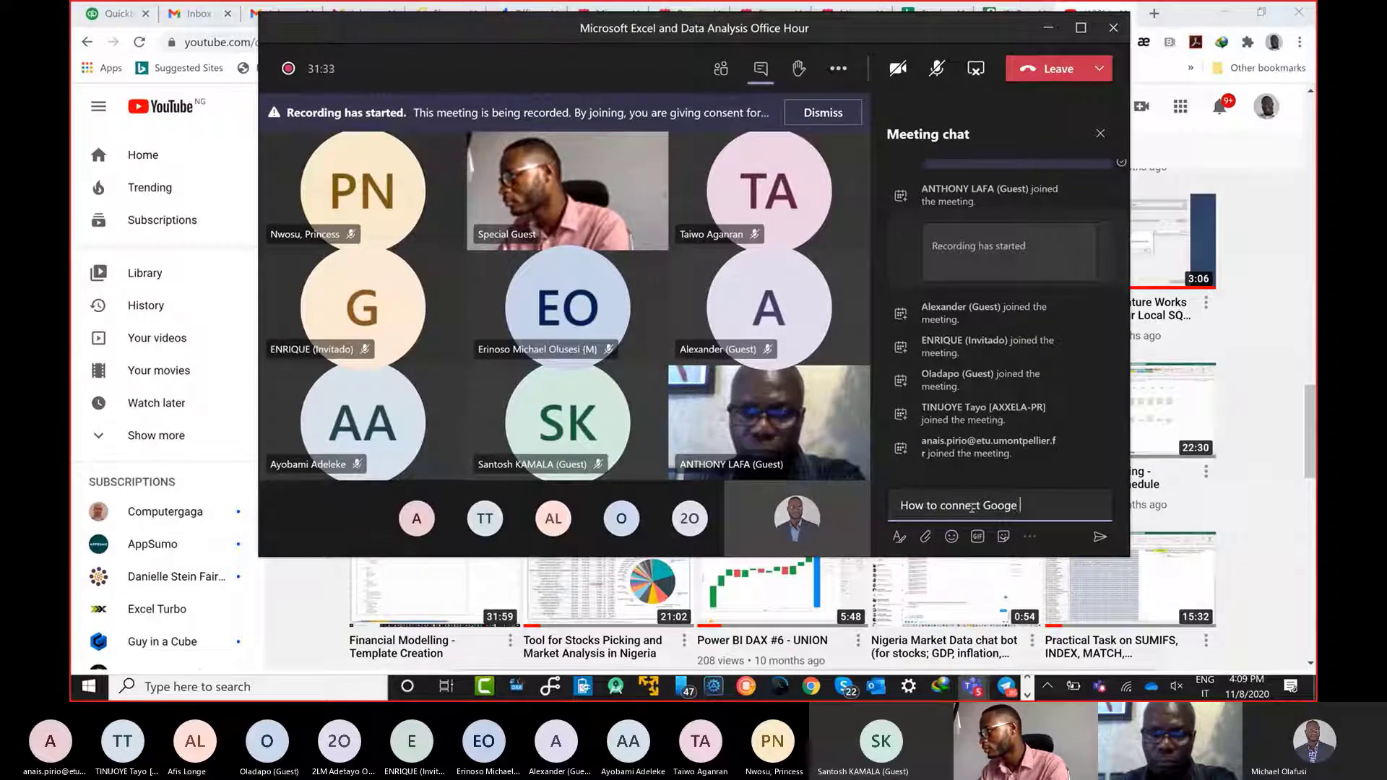
pyautogui.write('Goog')
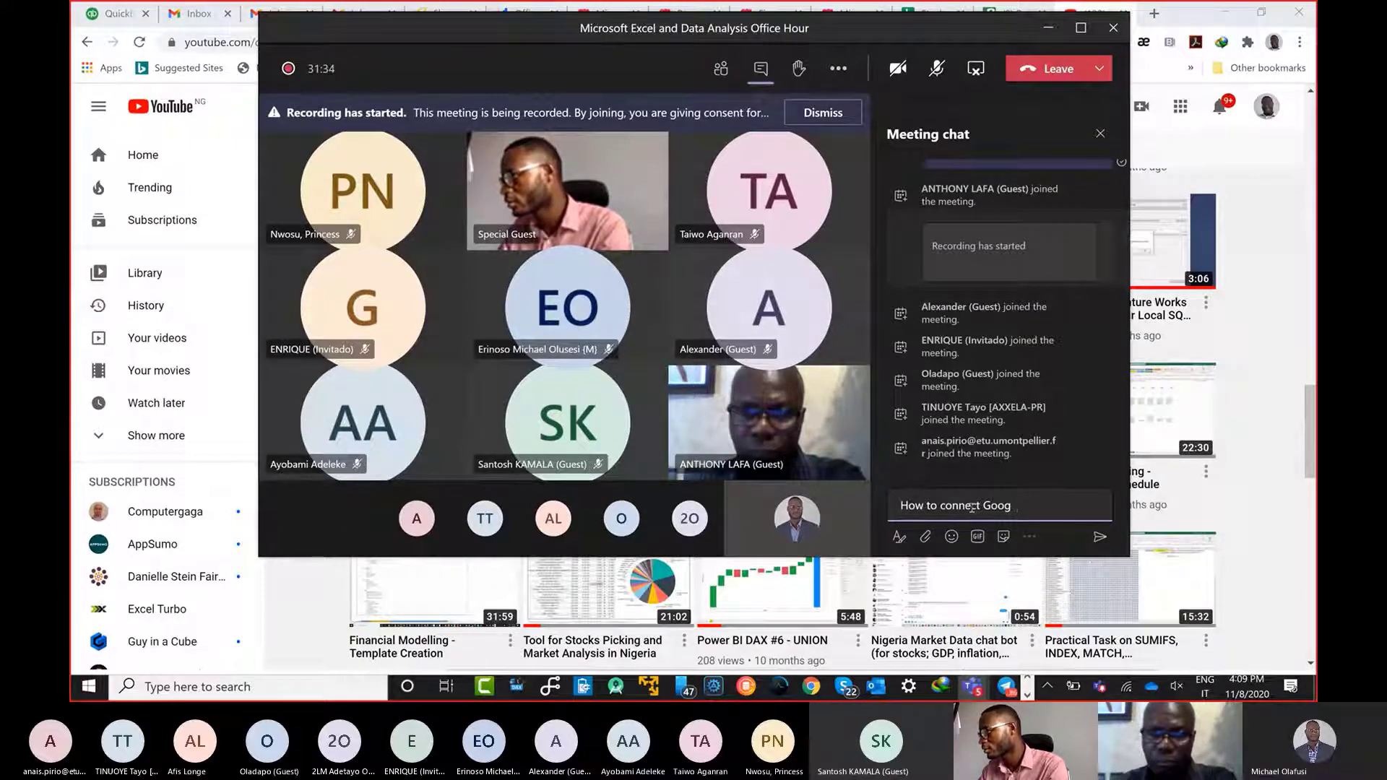
pyautogui.write('le sheet to ')
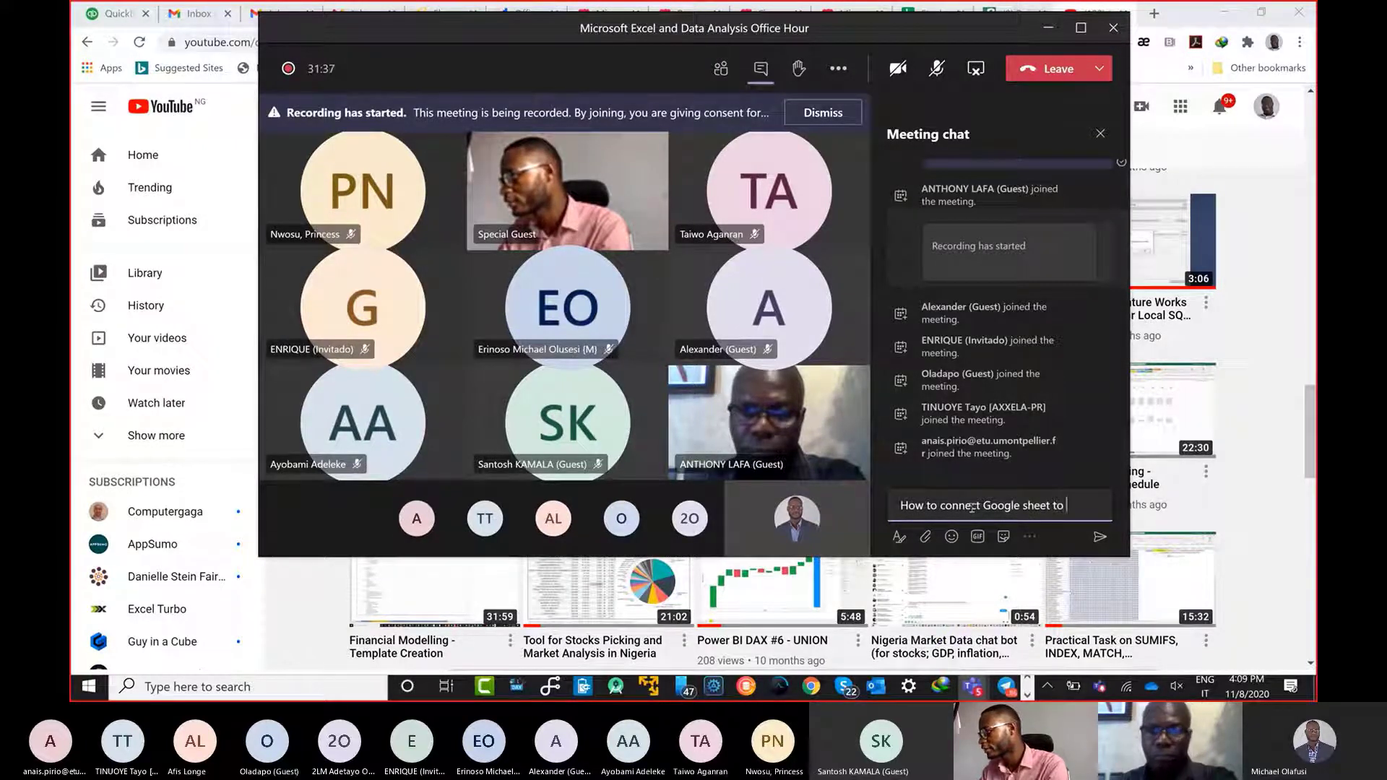
pyautogui.write('Excel or Power BI')
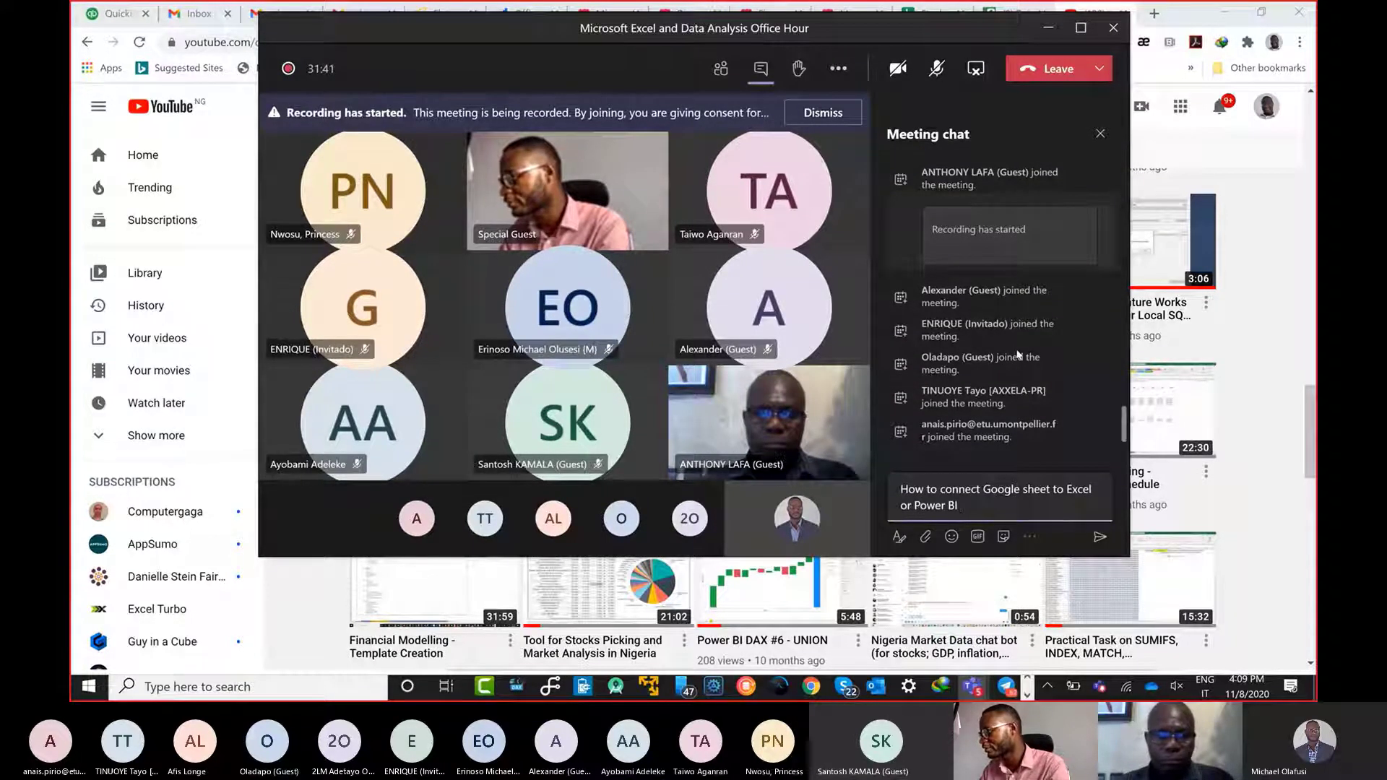
pyautogui.hotkey('ctrl', 'v')
pyautogui.press('Return')
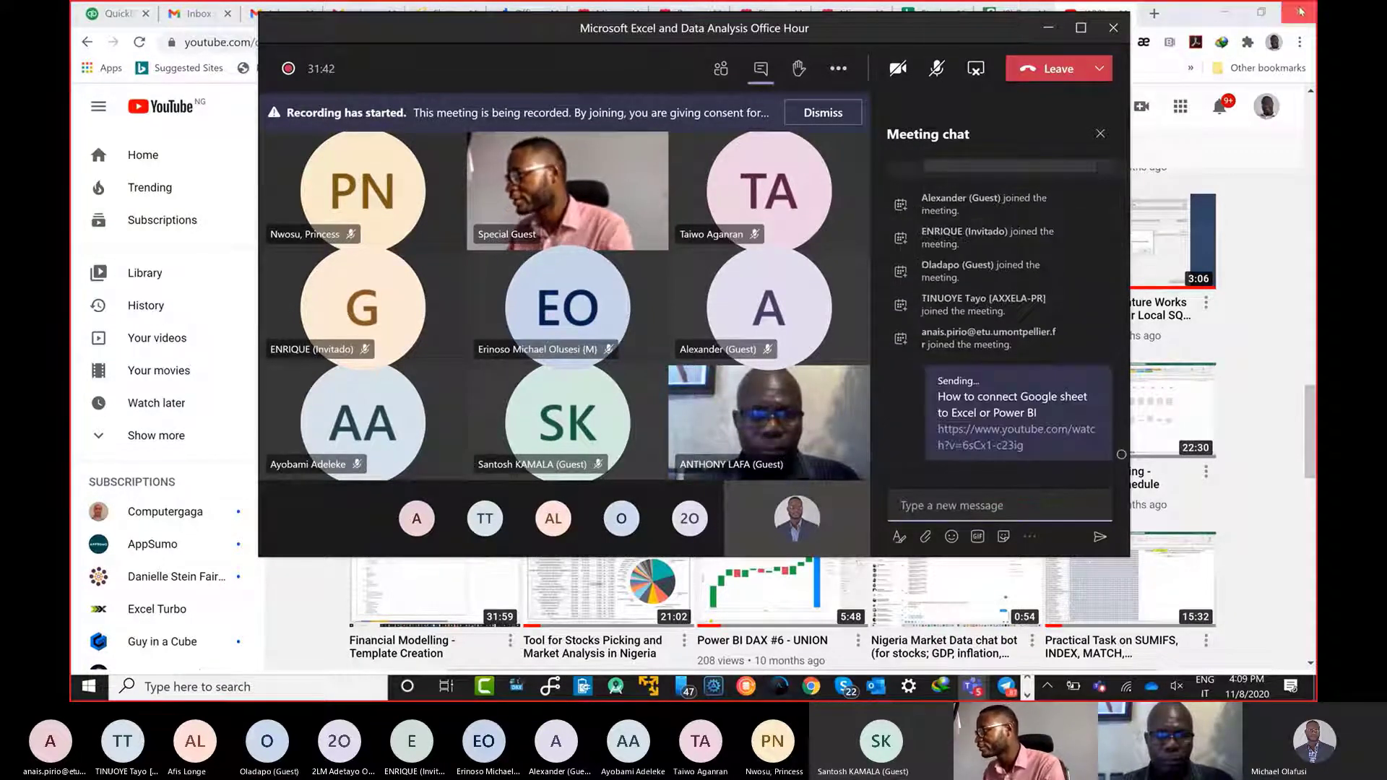
# Minimize the meeting window, return to the Book1 workbook in Excel and start a From Web data import.
pyautogui.click(1049, 33)
pyautogui.hotkey('alt', 'Tab')
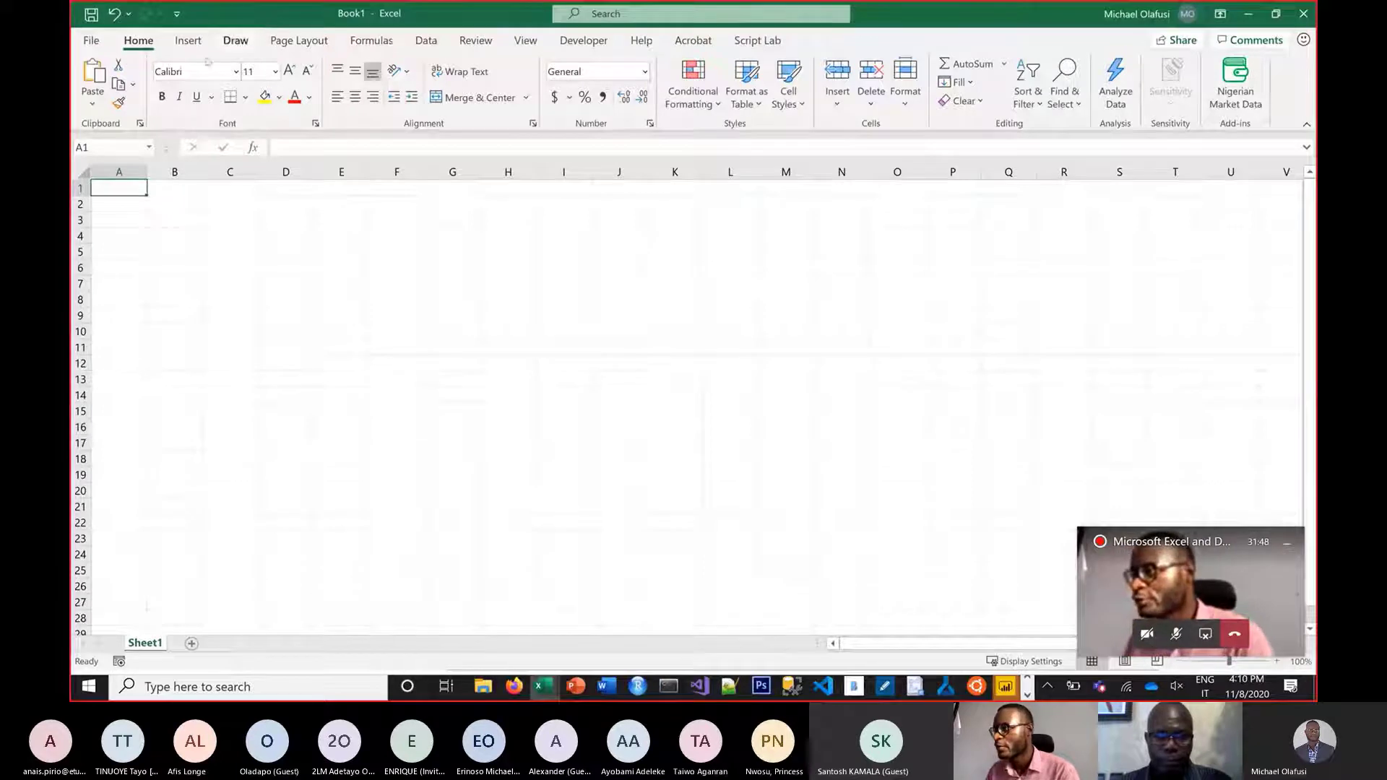
pyautogui.click(425, 40)
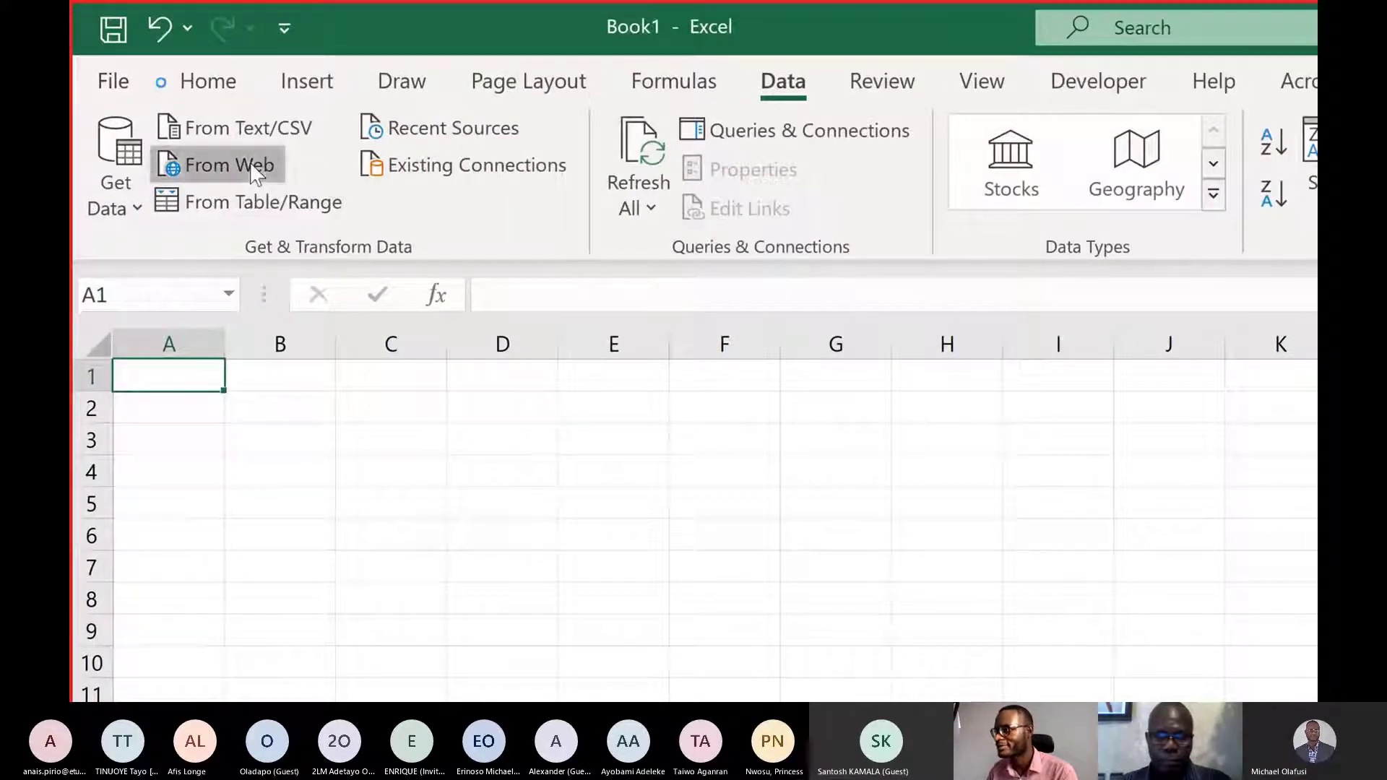
pyautogui.click(249, 163)
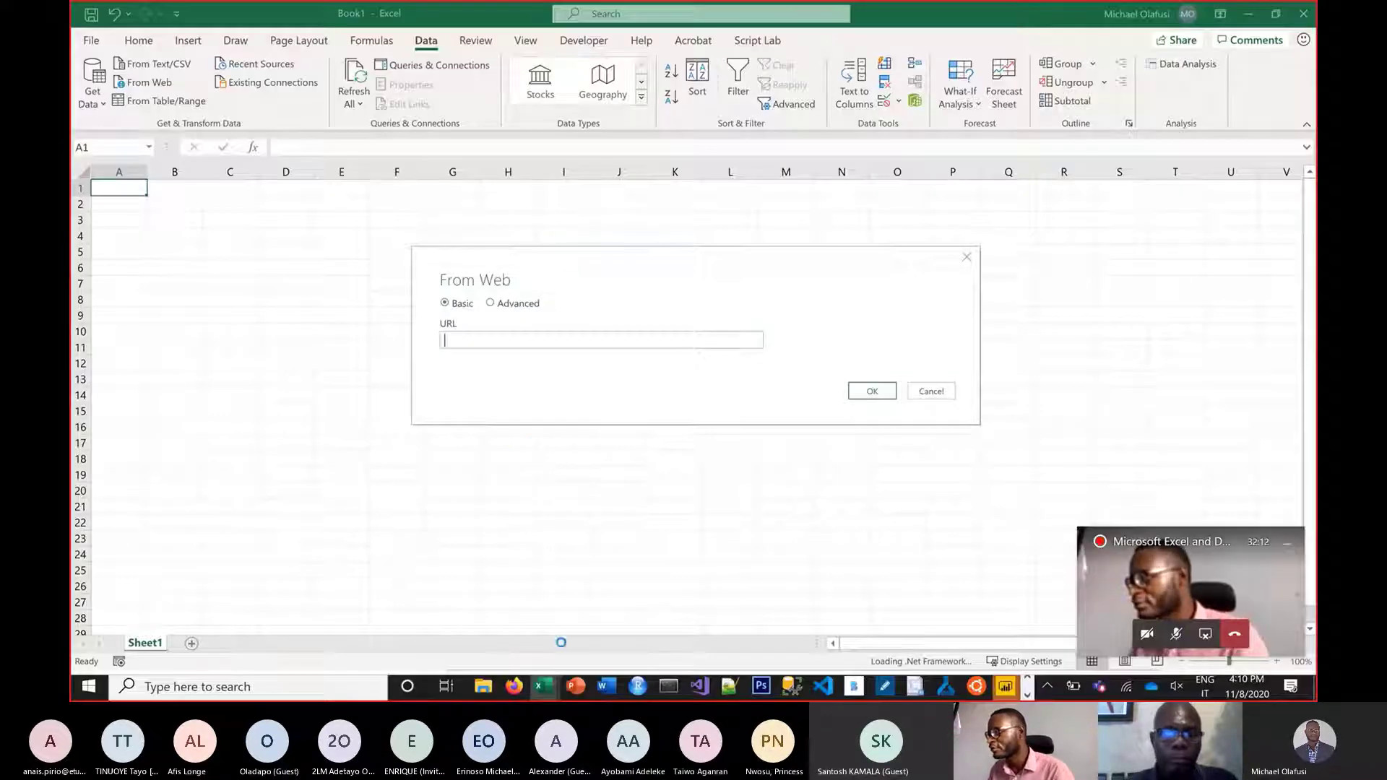
# Cancel the pending From Web import and switch to the workbook "Connecting Excel and Power BI to Google Sheets.xlsx".
pyautogui.moveTo(544, 686)
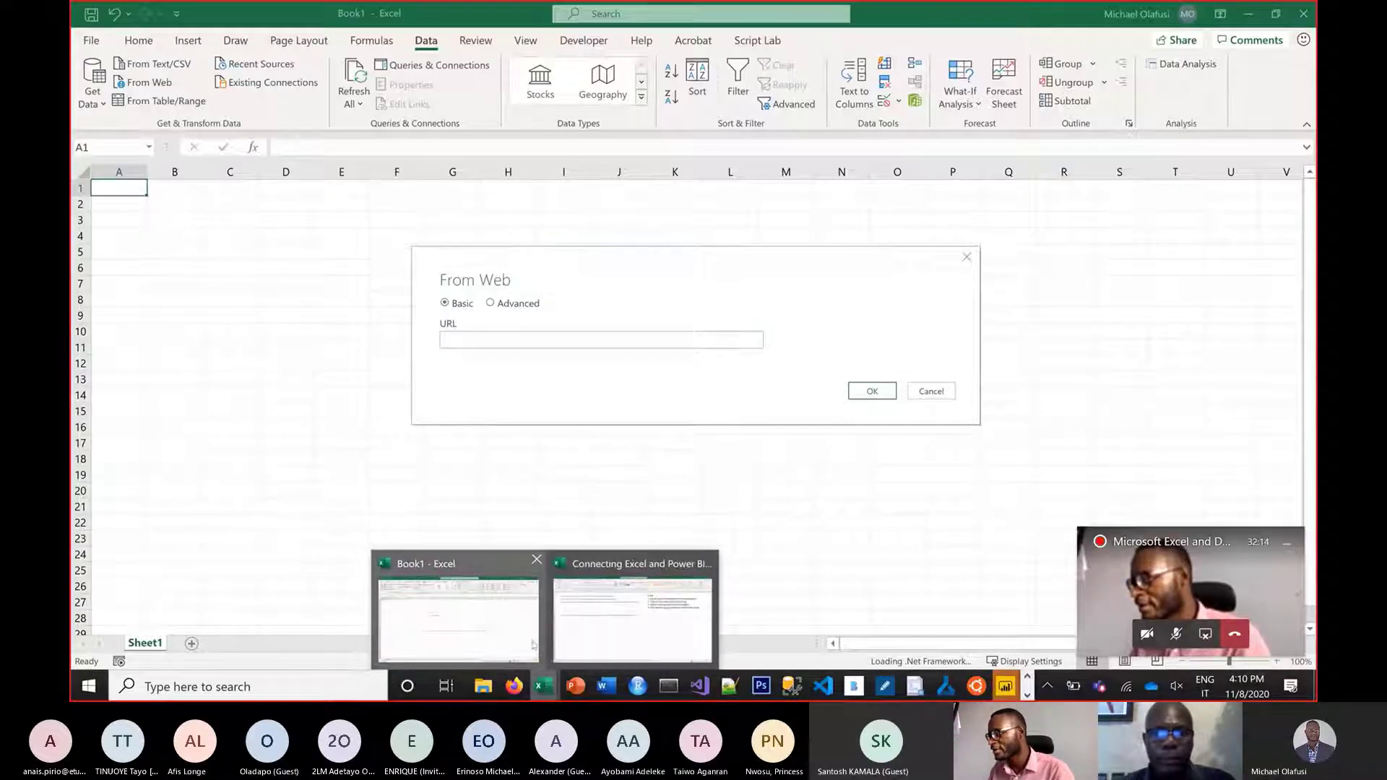
pyautogui.click(632, 614)
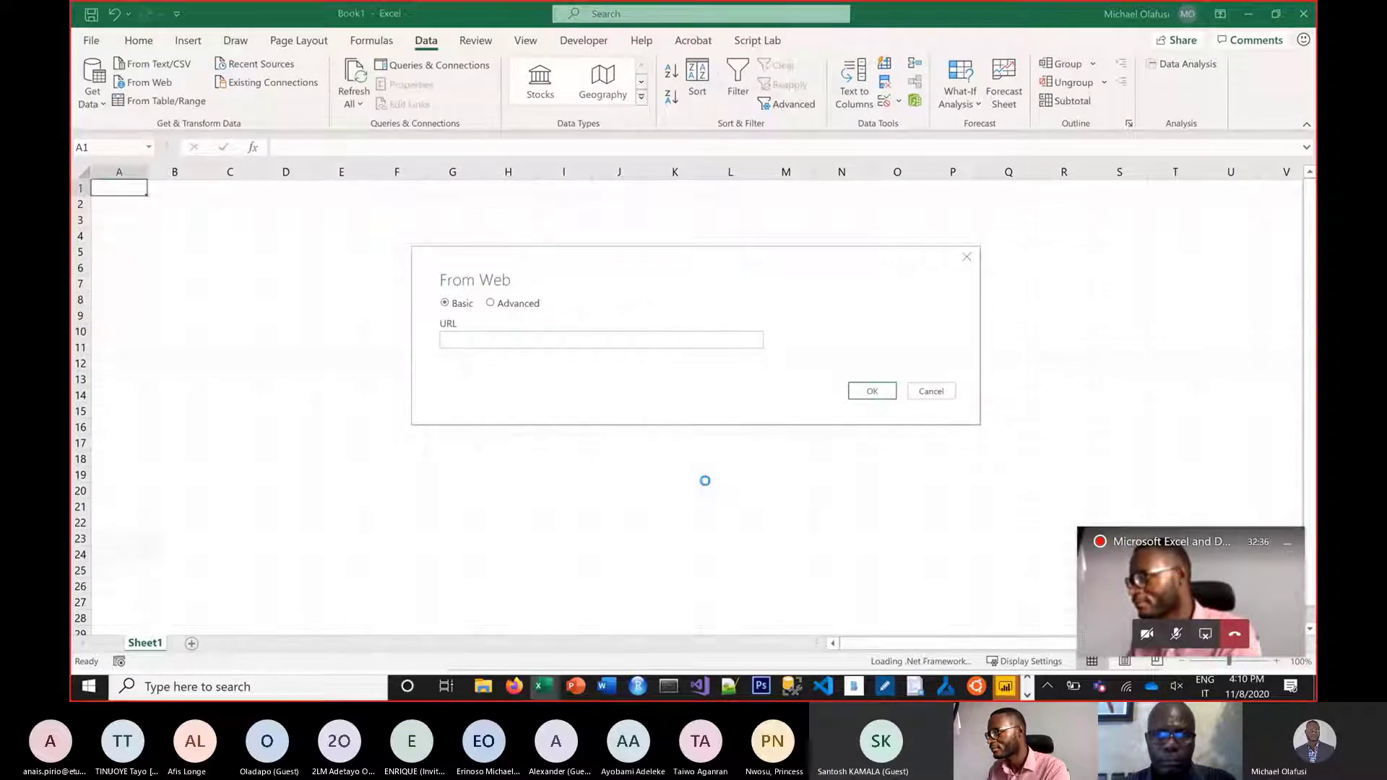
pyautogui.click(918, 395)
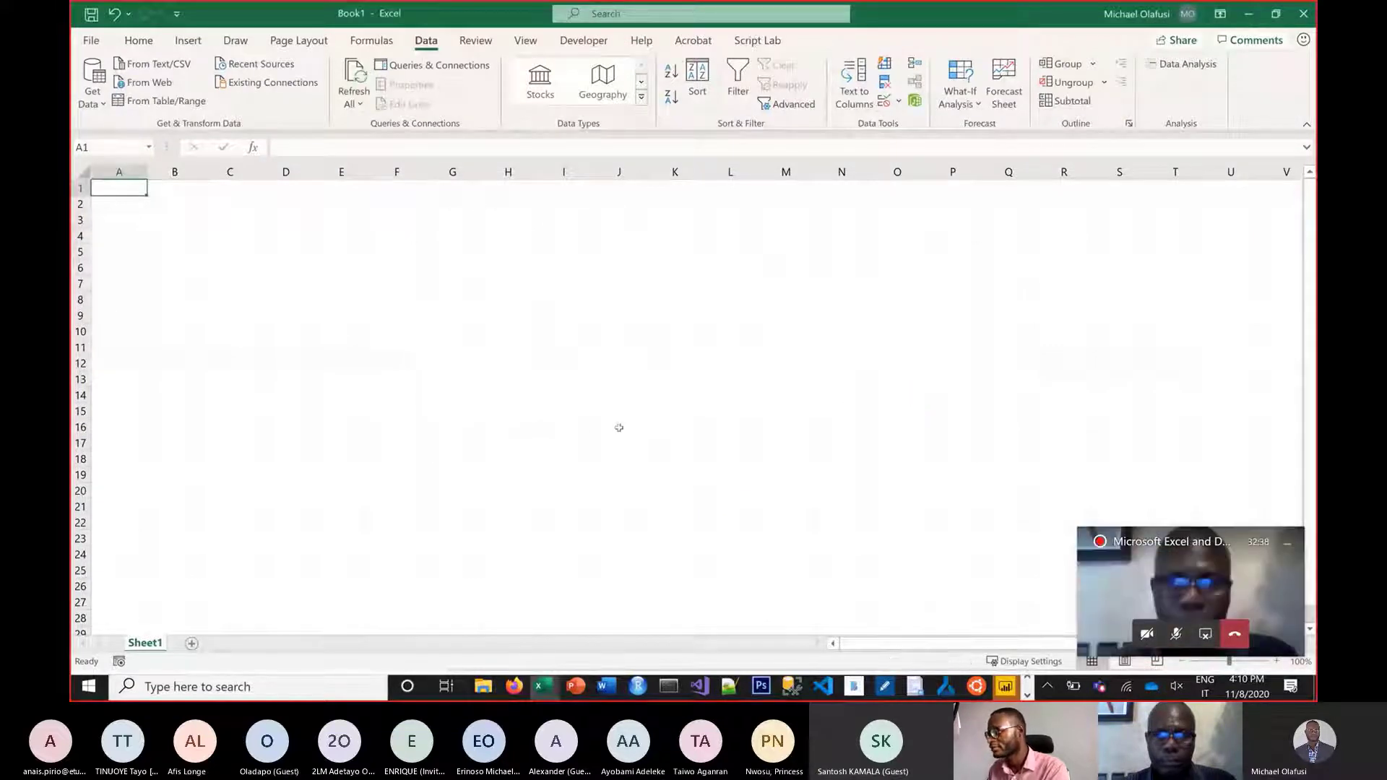
pyautogui.click(563, 443)
pyautogui.hotkey('alt', 'Tab')
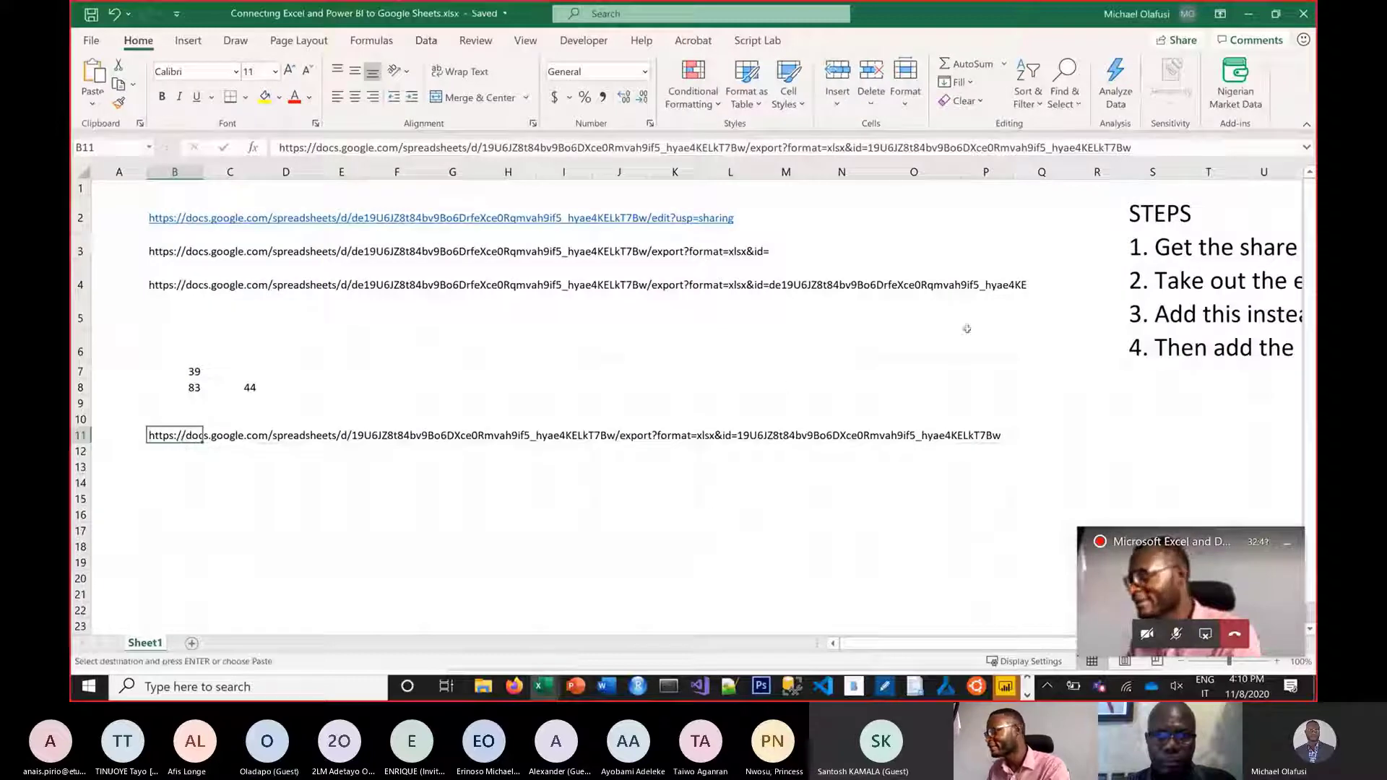
# Examine the written STEPS list from column S onward, which explains how to turn a Google Sheet share link into an export link.
pyautogui.click(968, 340)
pyautogui.press('Right')
pyautogui.press('Right')
pyautogui.press('Right')
pyautogui.press('Right')
pyautogui.press('Right')
pyautogui.press('Right')
pyautogui.press('Right')
pyautogui.press('Right')
pyautogui.press('Right')
pyautogui.press('Right')
pyautogui.press('Right')
pyautogui.press('Right')
pyautogui.press('Right')
pyautogui.press('Right')
pyautogui.press('Right')
pyautogui.press('Right')
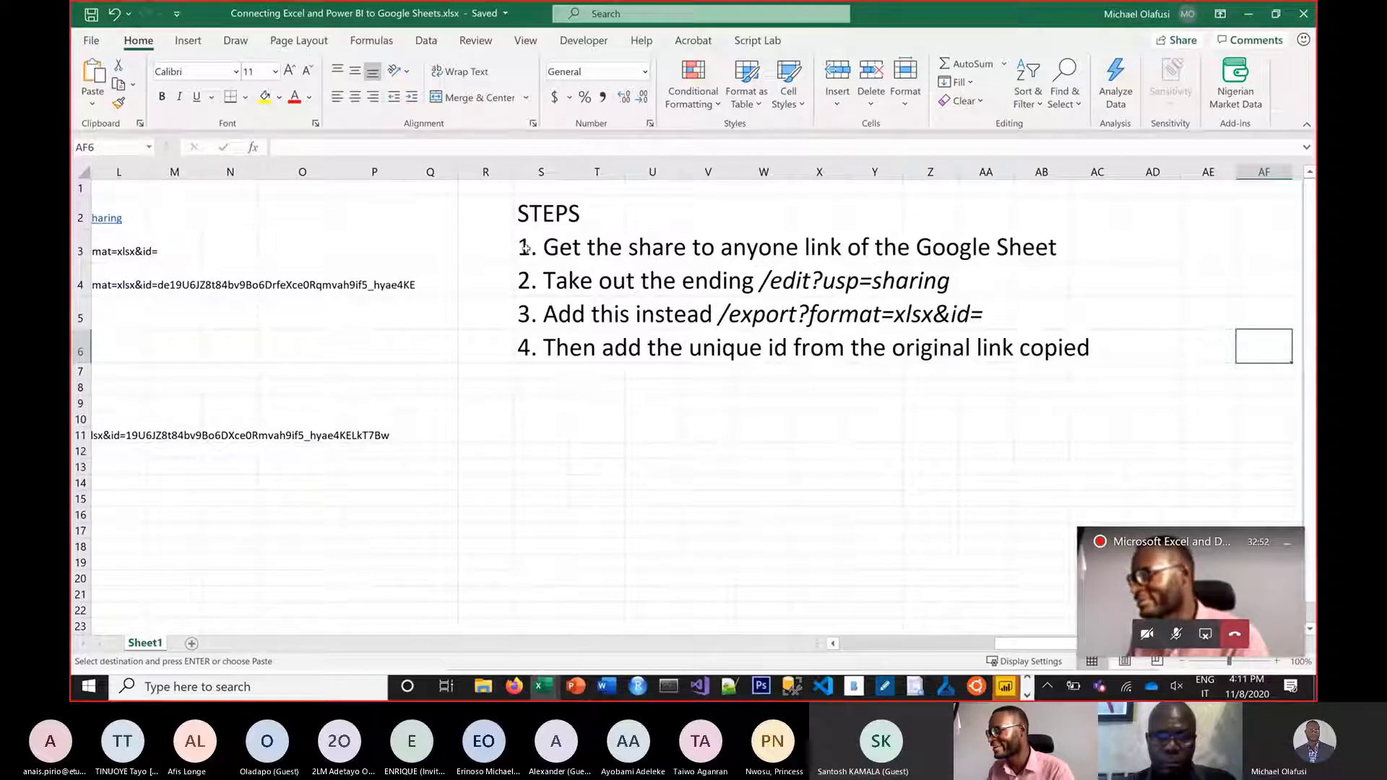
pyautogui.moveTo(525, 248); pyautogui.dragTo(1032, 268)
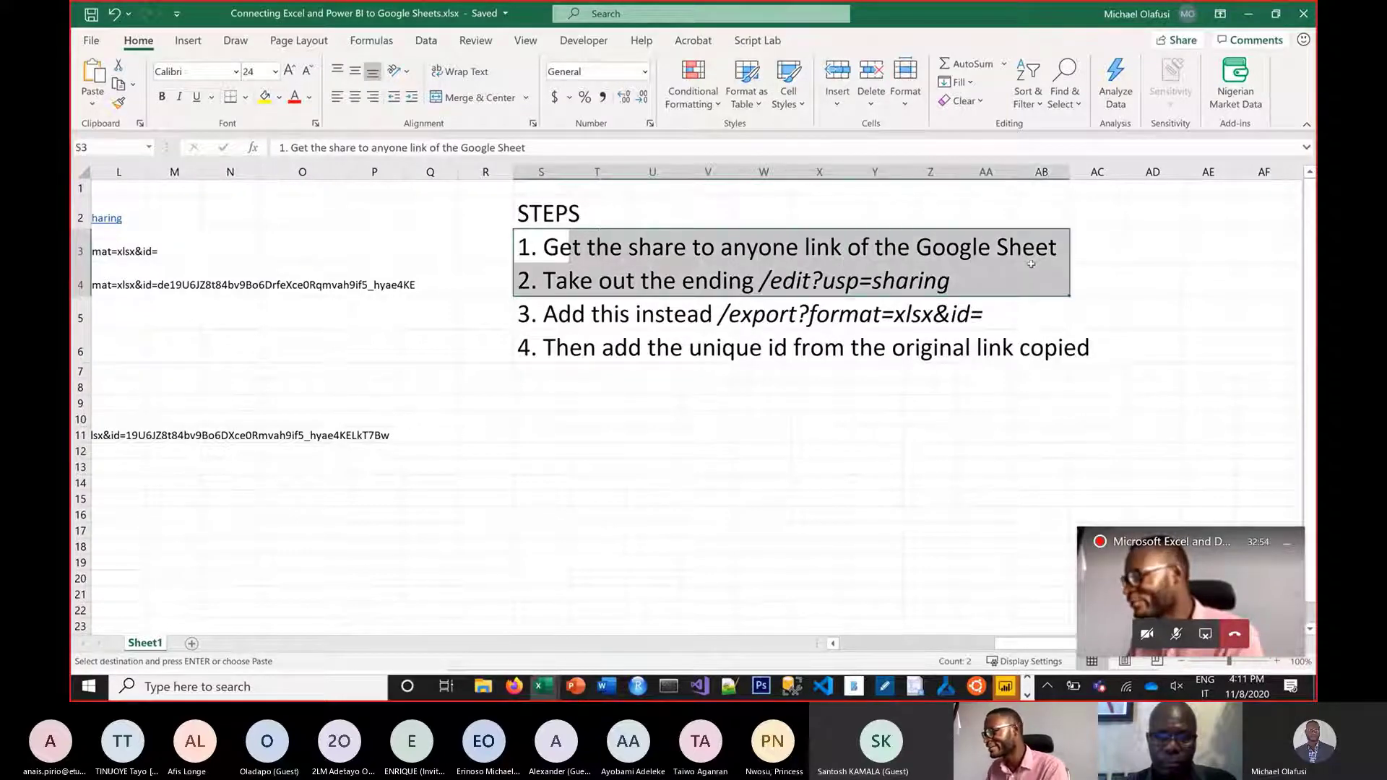
# Switch to the Stocks Analysis Google Sheet in Chrome, check its sharing status, and return to the Excel workbook.
pyautogui.hotkey('alt', 'Tab')
pyautogui.hotkey('alt', 'Tab')
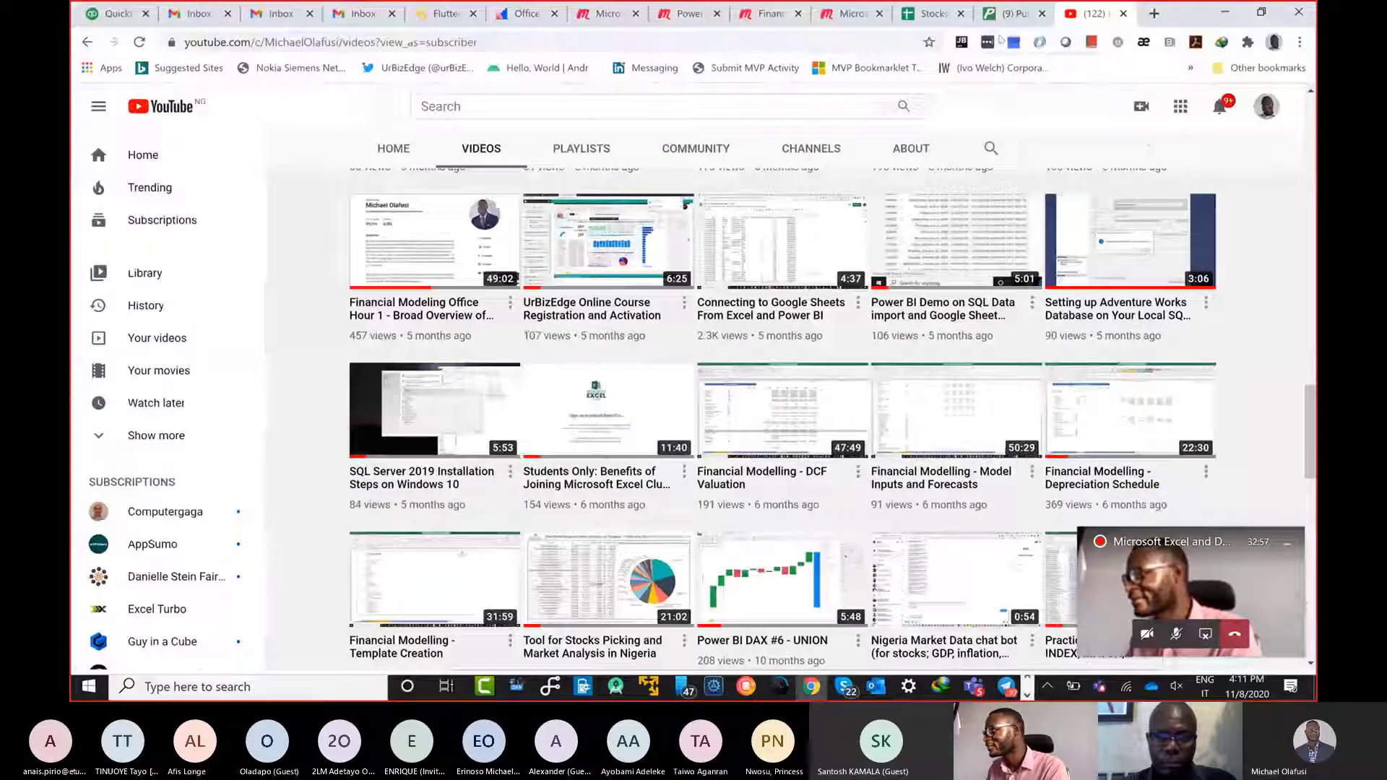
pyautogui.click(931, 13)
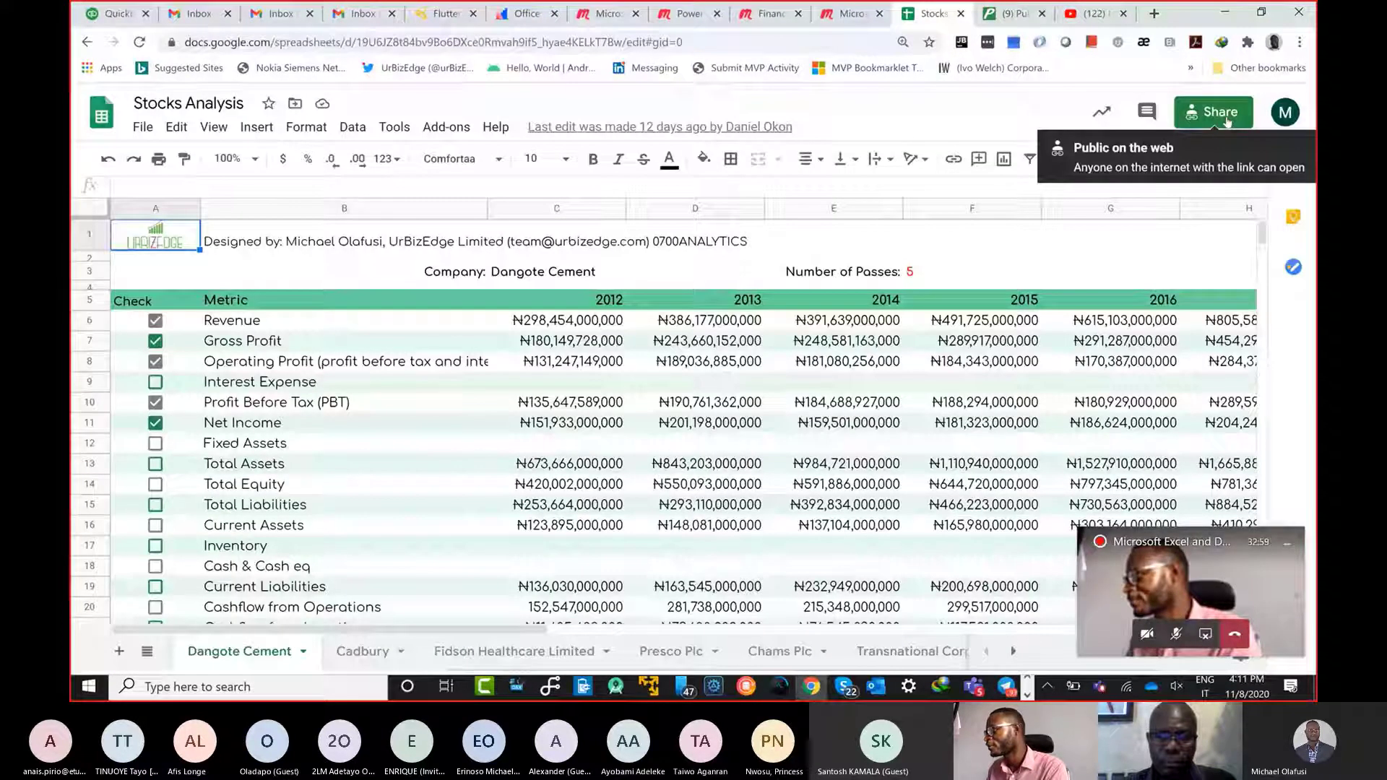
pyautogui.hotkey('alt', 'Tab')
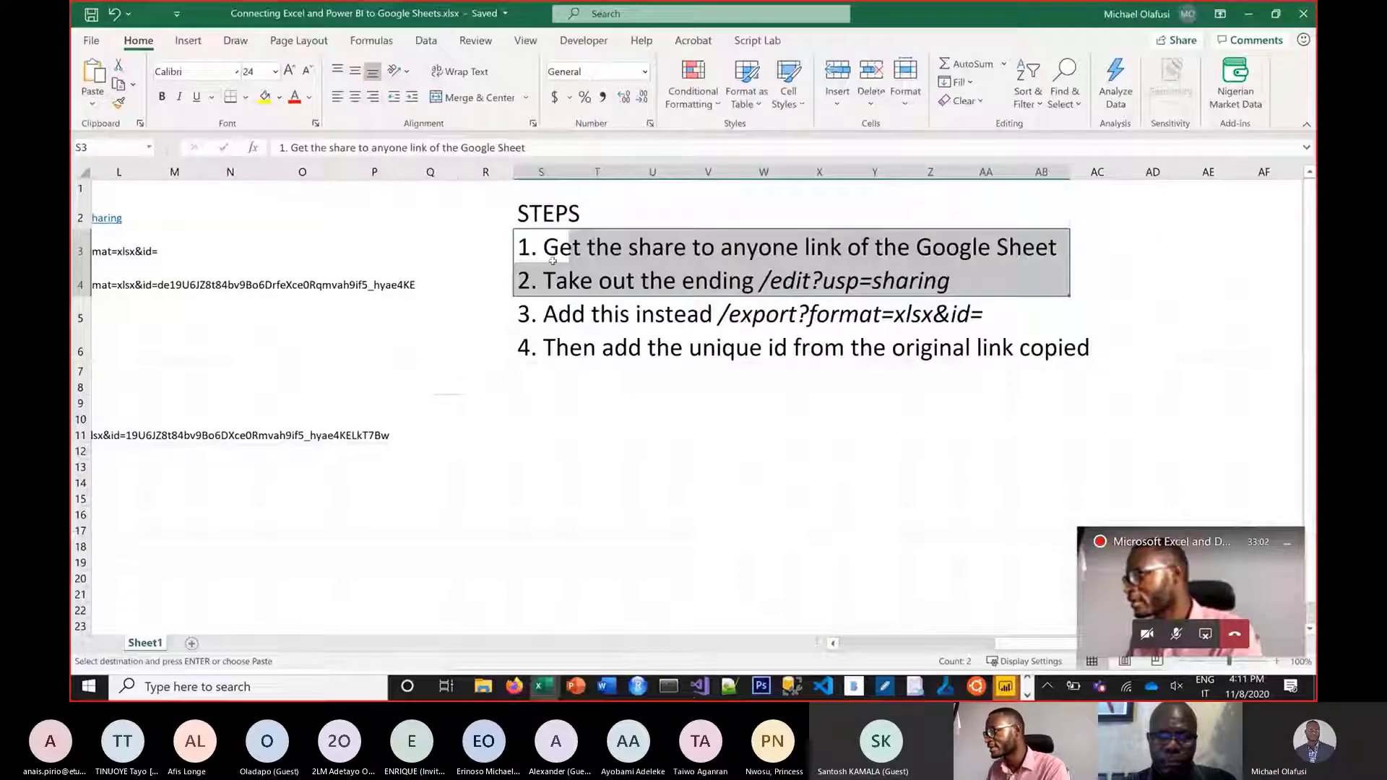
# Compare the four instructions in column S with the example links in column B.
pyautogui.click(553, 260)
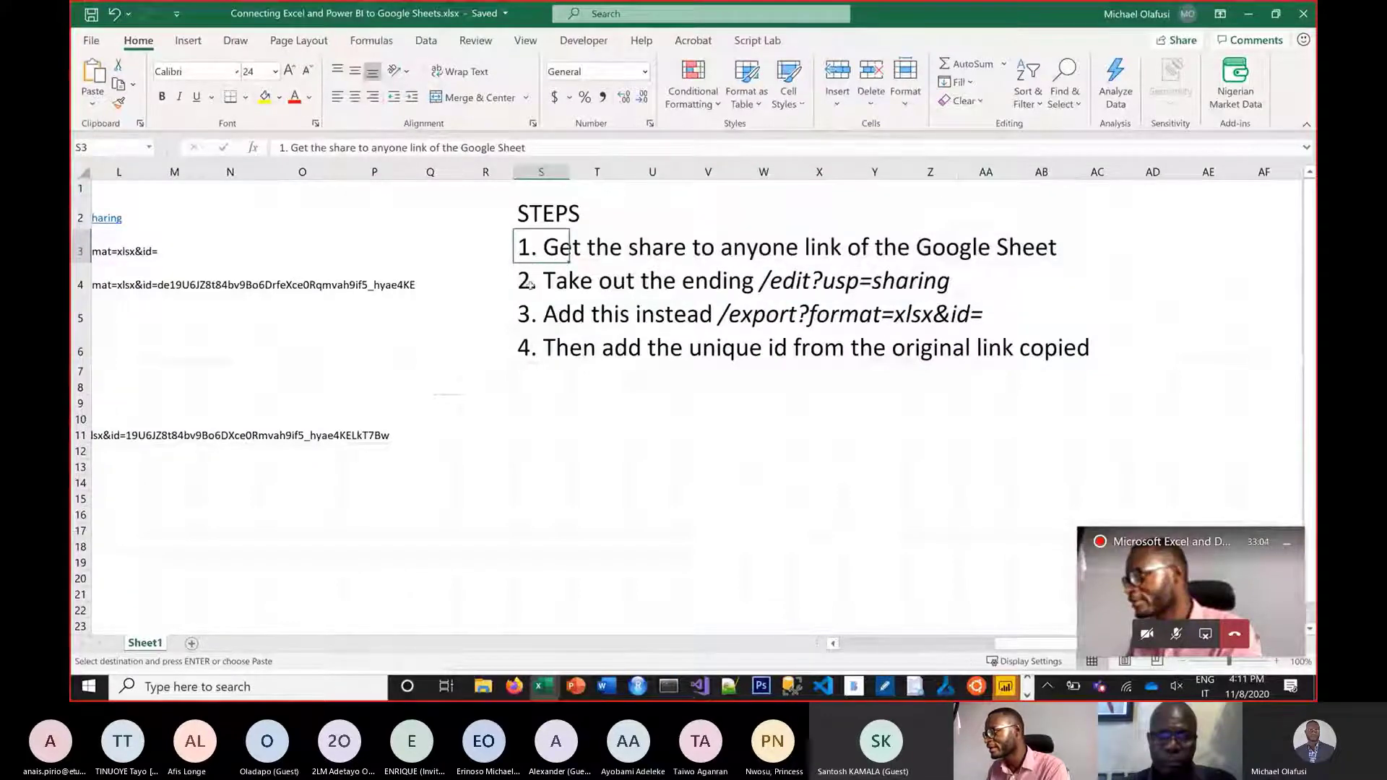
pyautogui.hscroll(-5, 728, 618)
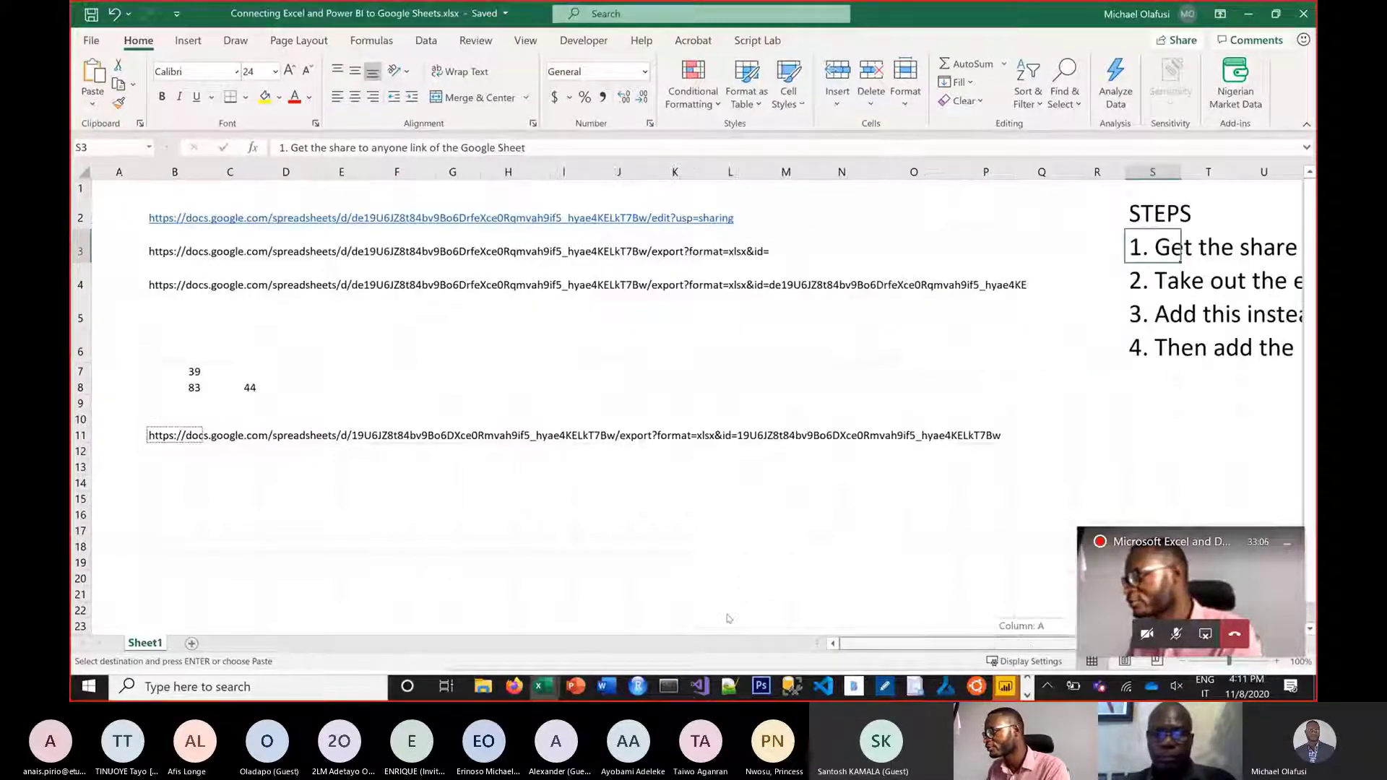
pyautogui.hscroll(5, 853, 619)
pyautogui.moveTo(932, 281); pyautogui.dragTo(896, 351)
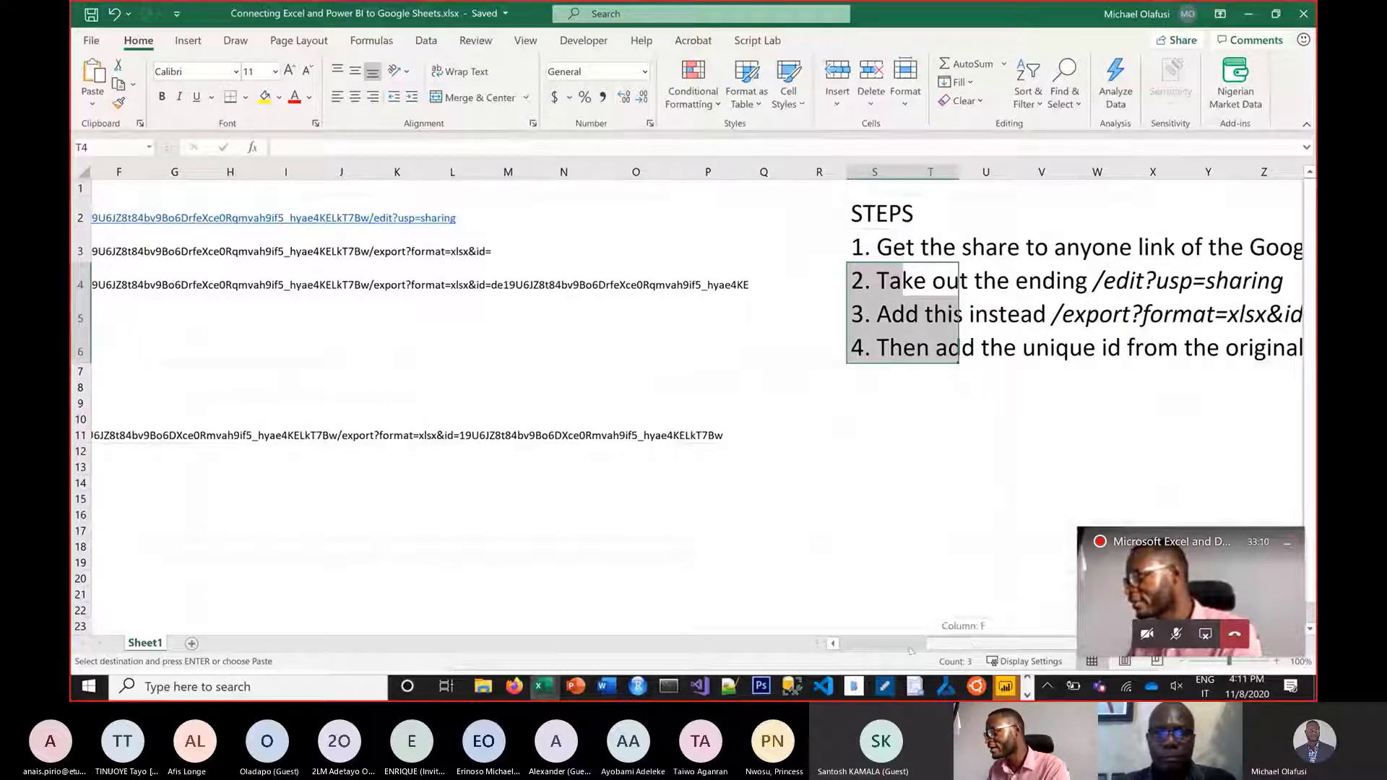
pyautogui.hscroll(-5, 147, 399)
# Copy the export link in B11, start a From Web import in Book1 with it as the URL, and minimize the meeting window.
pyautogui.click(177, 435)
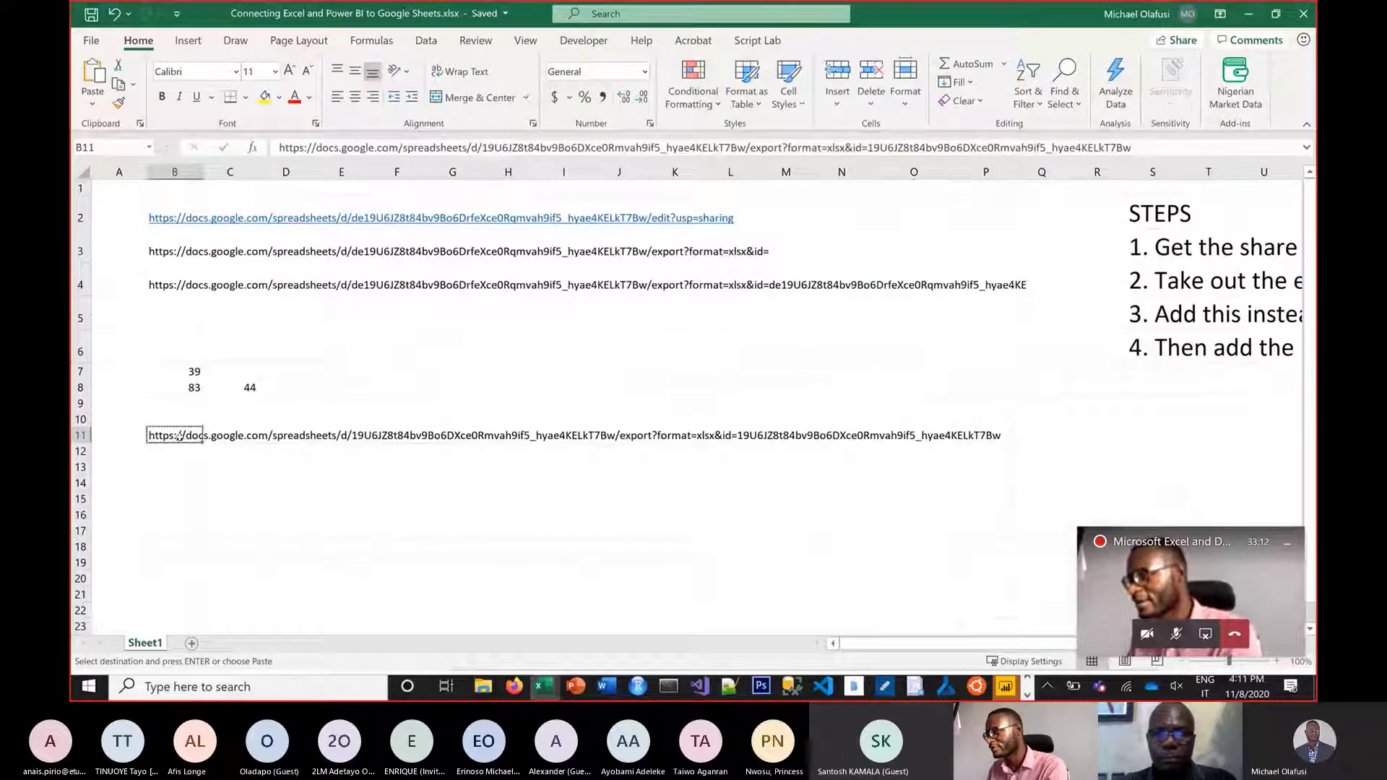
pyautogui.hotkey('alt', 'Tab')
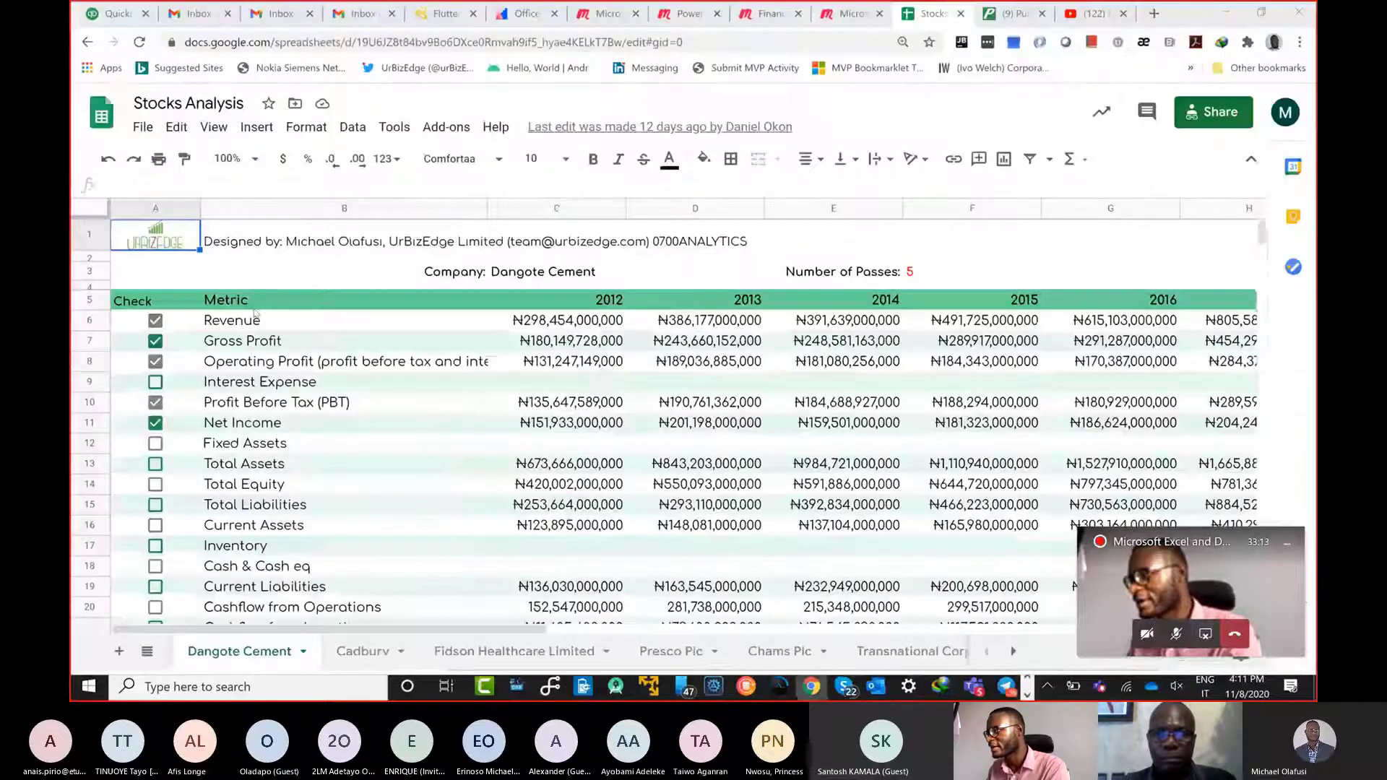
pyautogui.hotkey('alt', 'Tab')
pyautogui.hotkey('alt', 'Tab')
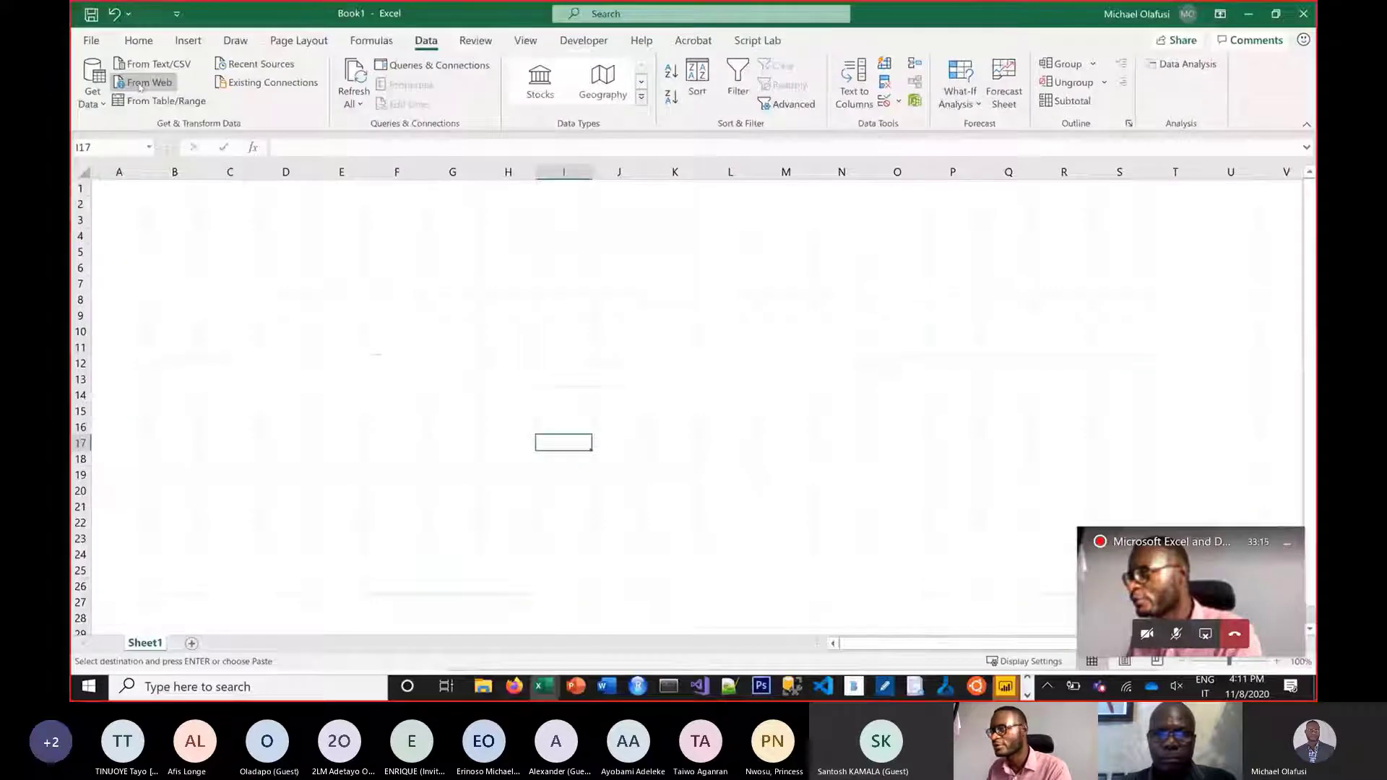
pyautogui.click(142, 83)
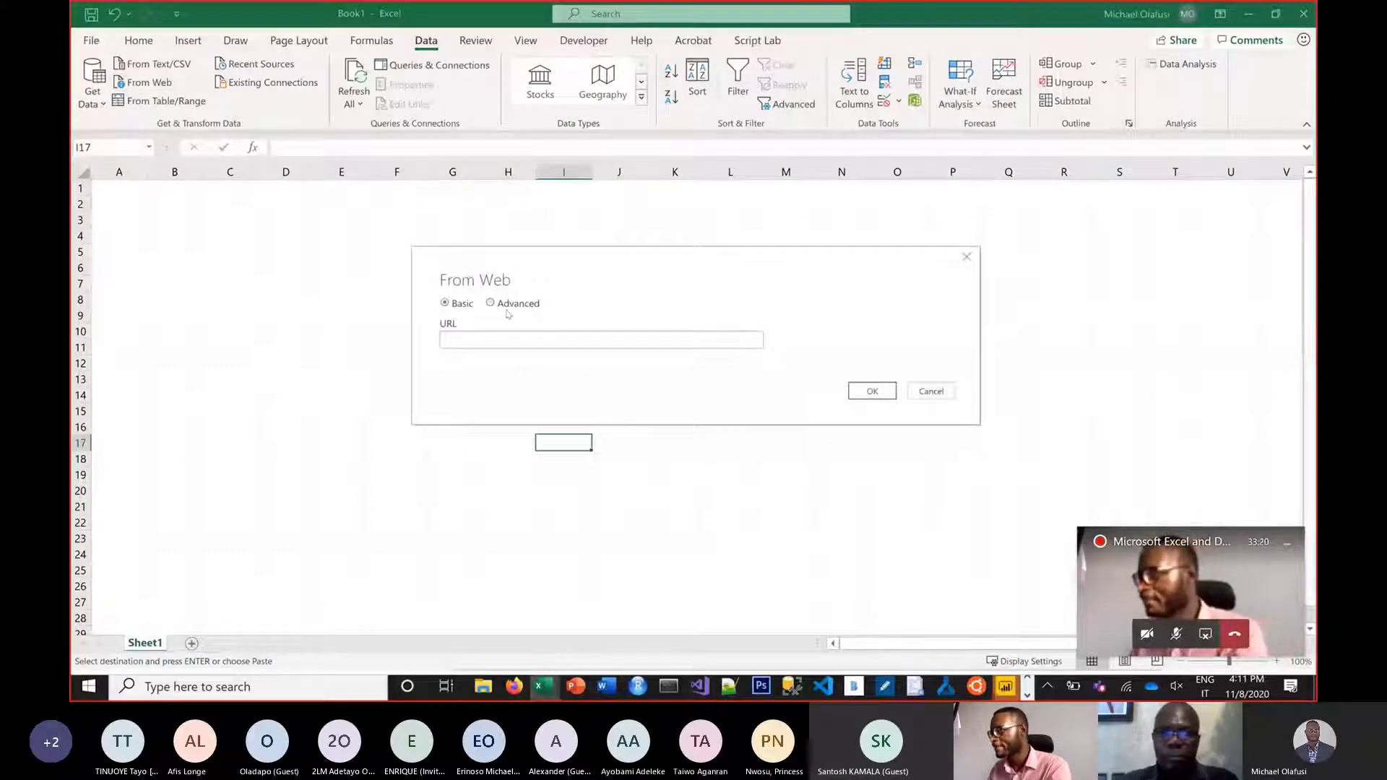
pyautogui.hotkey('ctrl', 'v')
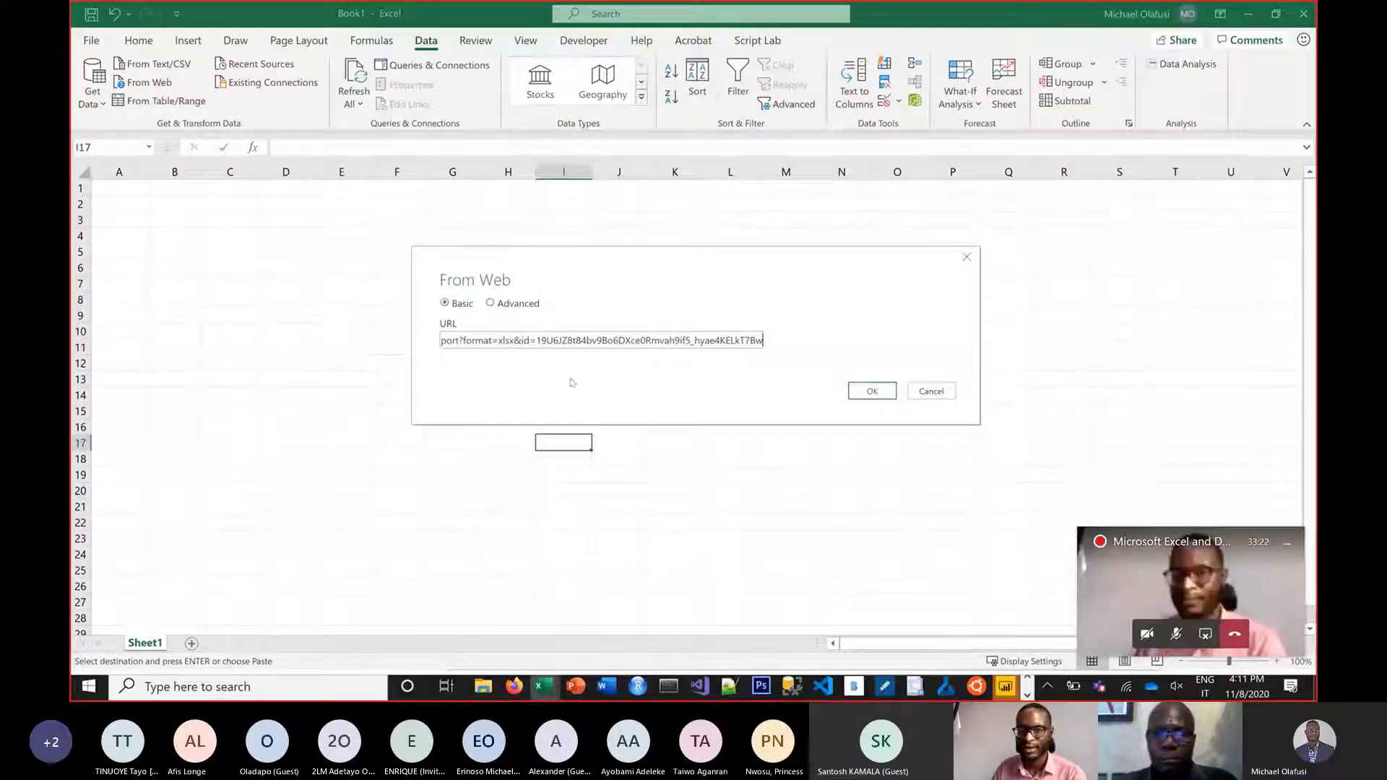
pyautogui.click(870, 392)
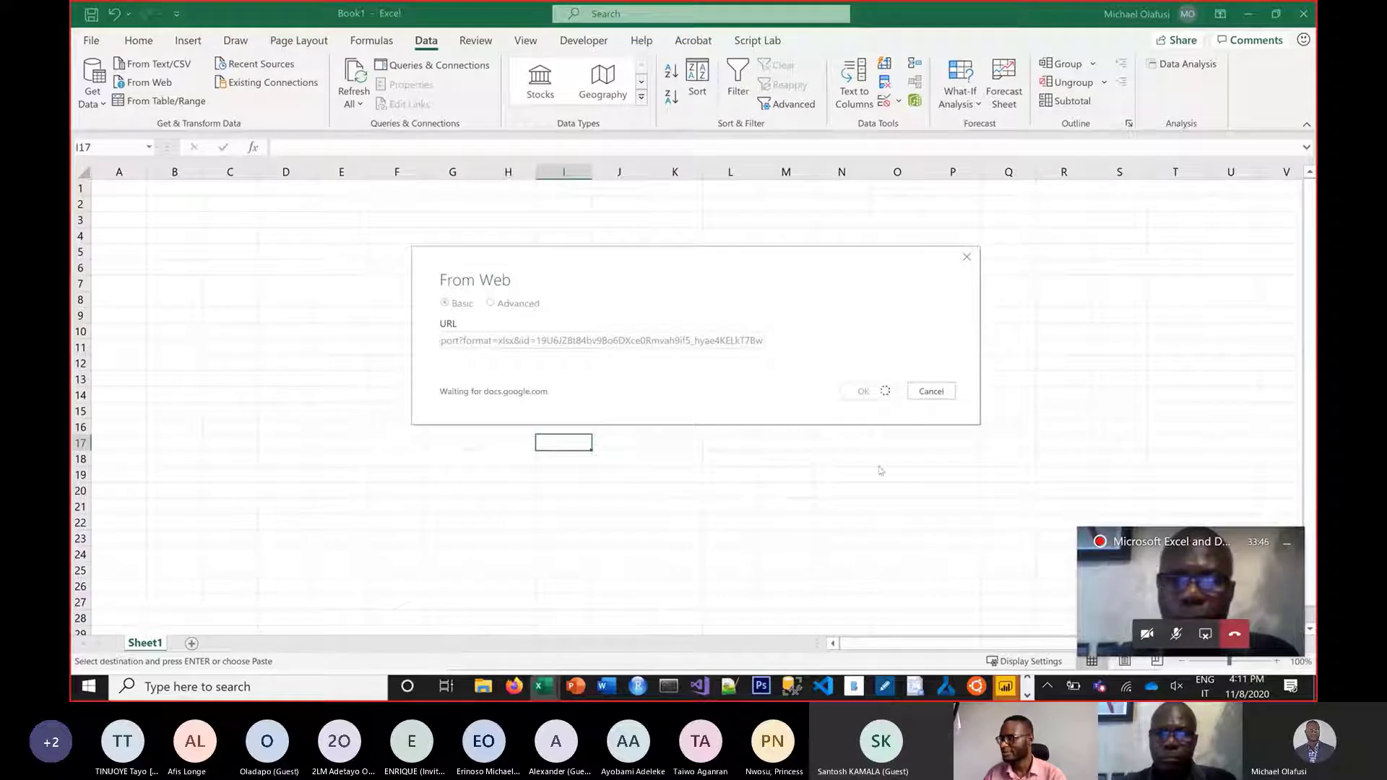
pyautogui.click(1281, 546)
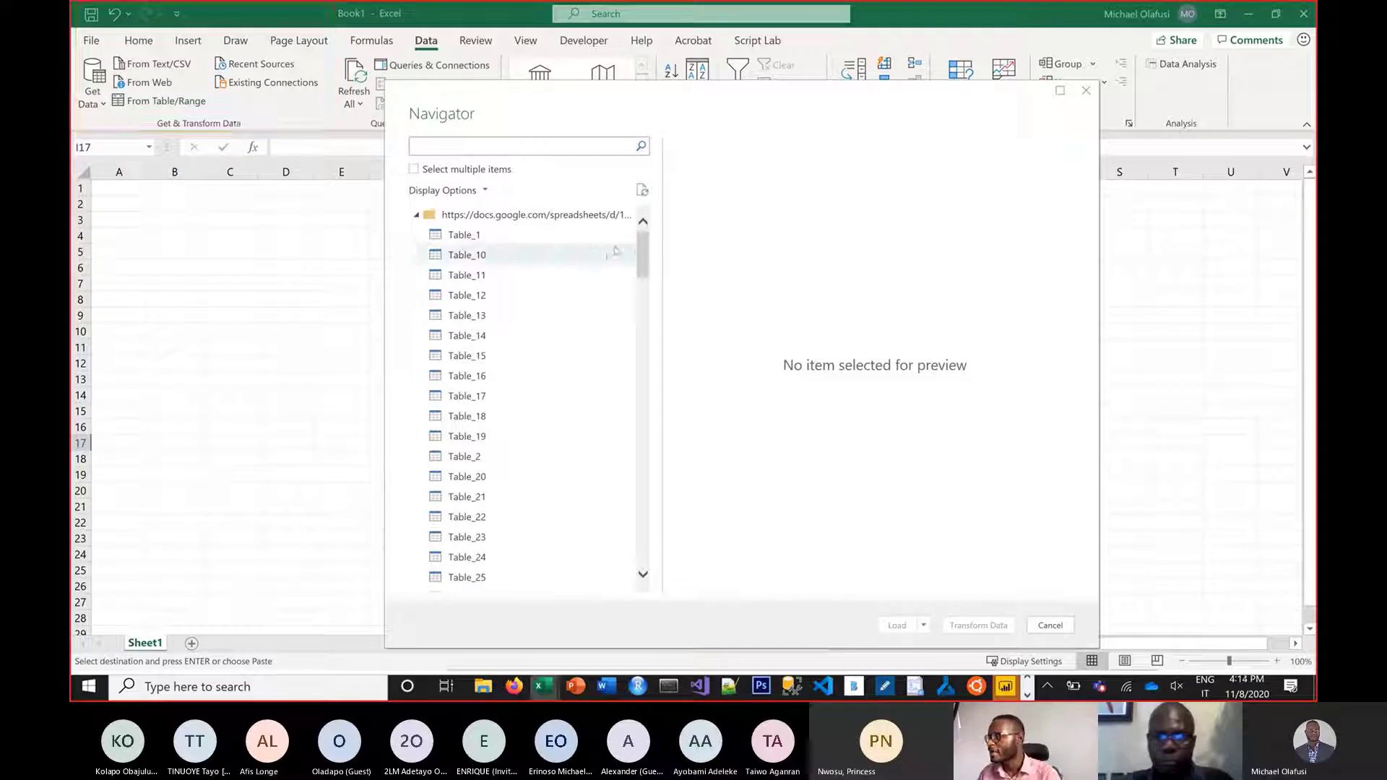
# Look through the tables and sheets in the Navigator and preview the Zenith Bank sheet.
pyautogui.scroll(-15, 528, 397)
pyautogui.scroll(-15, 496, 352)
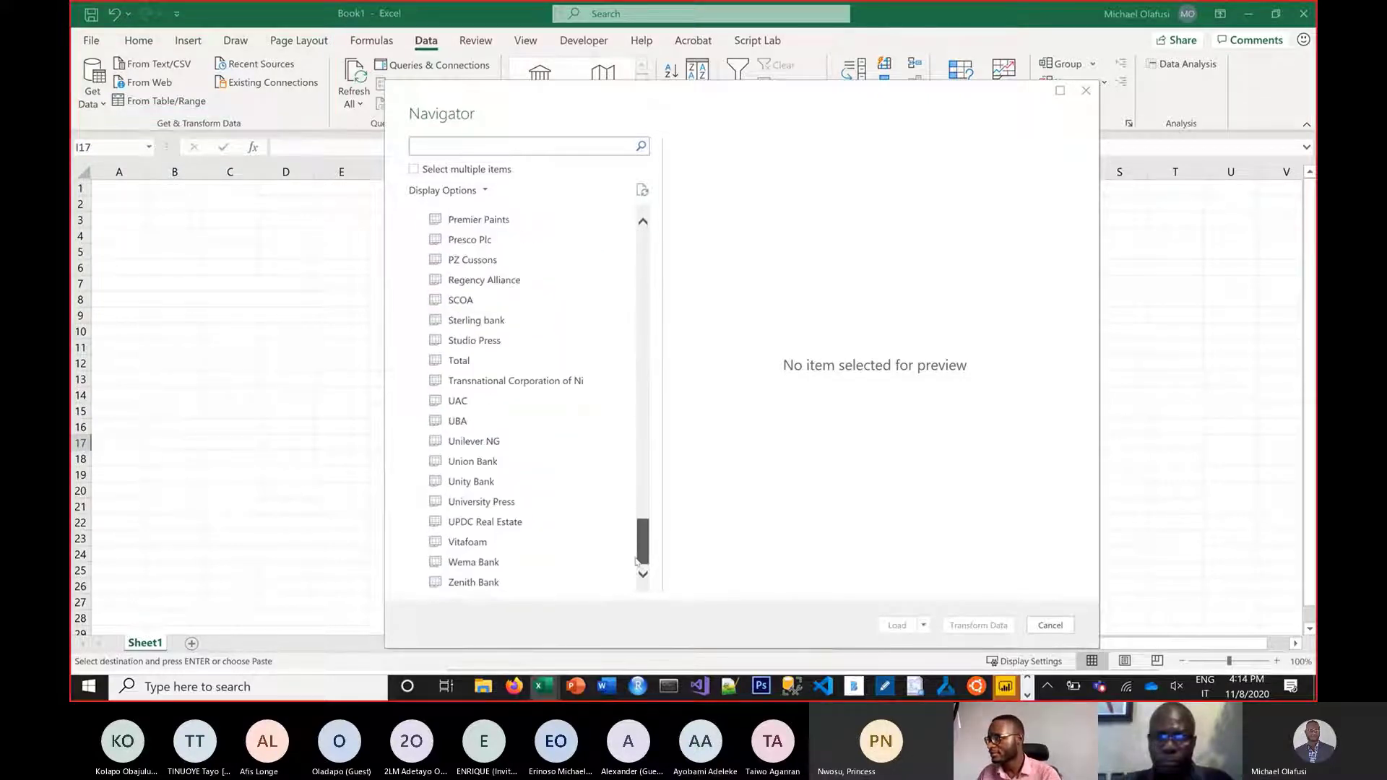
pyautogui.click(473, 582)
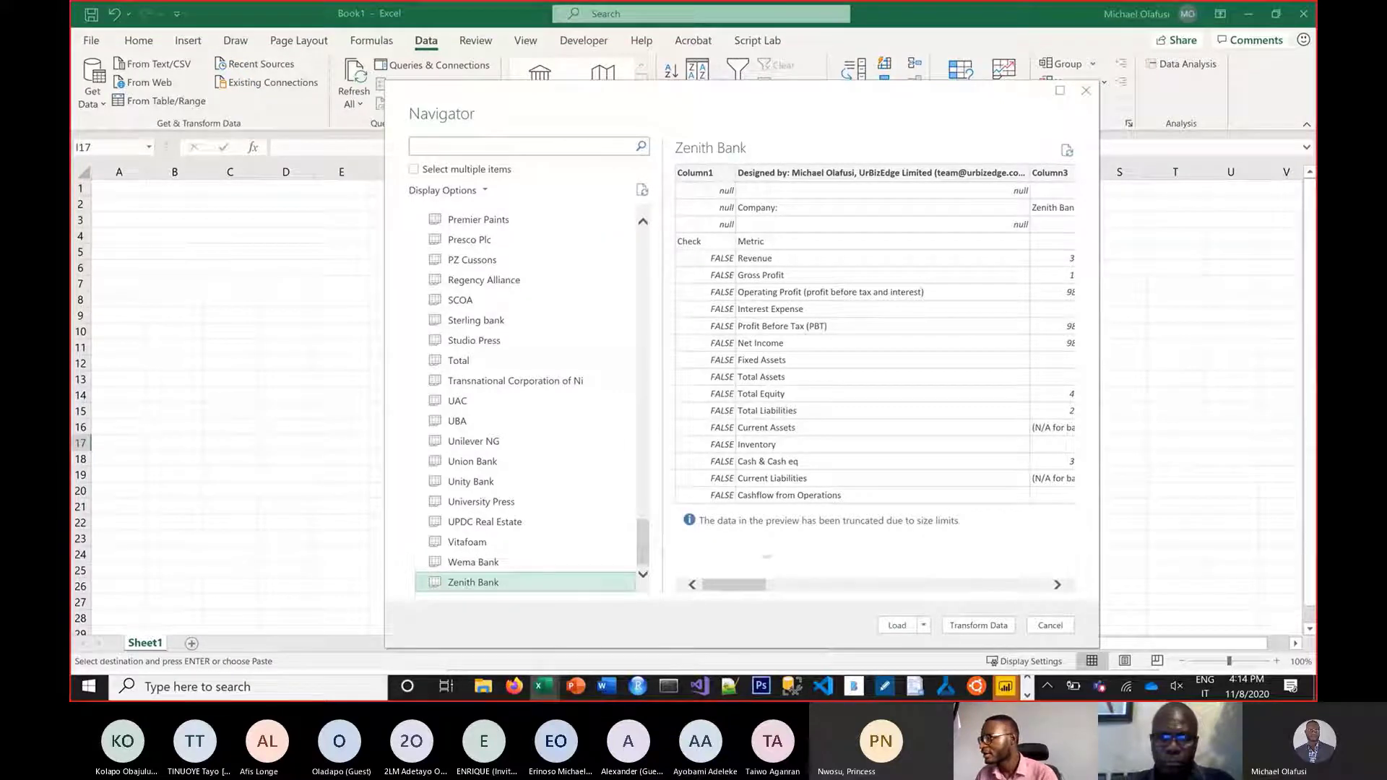
pyautogui.moveTo(722, 584)
pyautogui.mouseDown()
pyautogui.moveTo(990, 586)
pyautogui.moveTo(722, 585)
pyautogui.mouseUp()
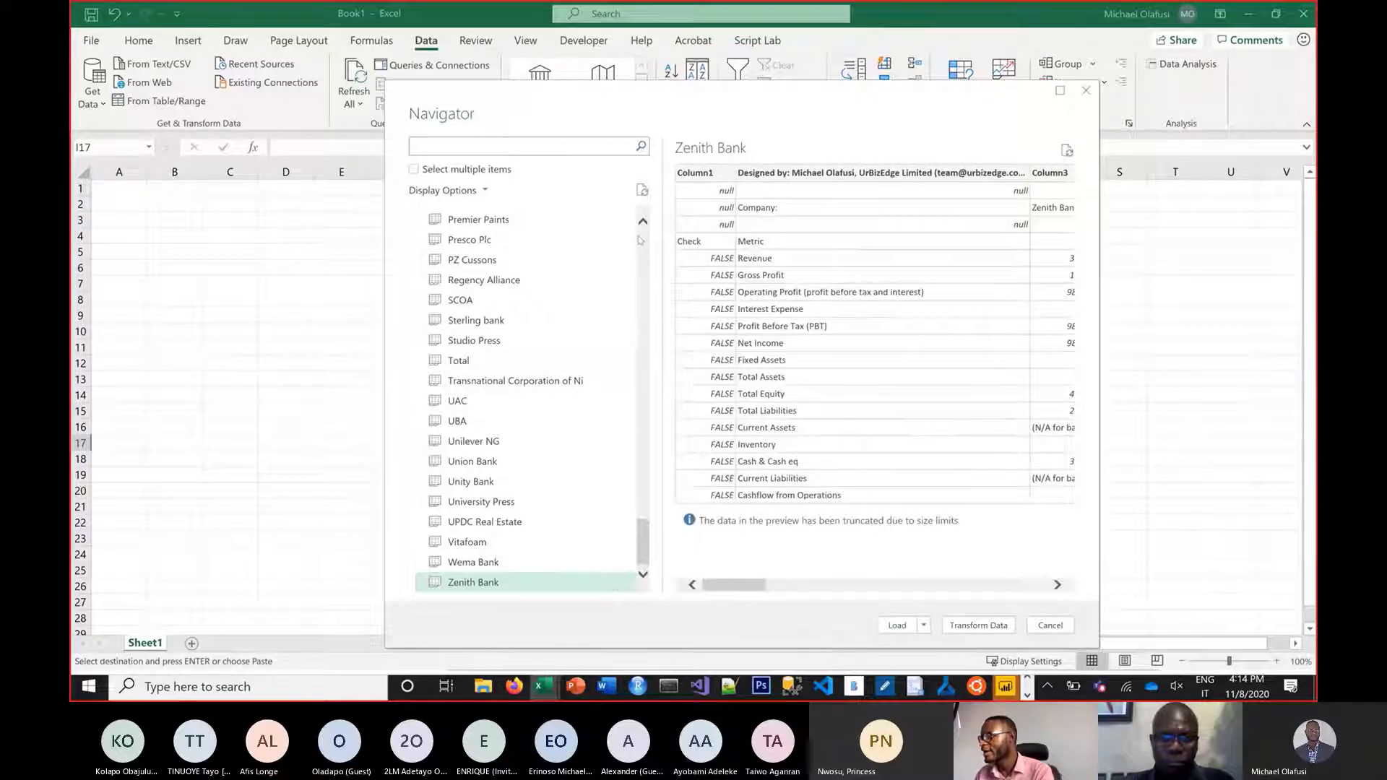
# Switch to the Stocks Analysis Google Sheet in Chrome and look through its company sheet tabs to the last one and back.
pyautogui.hotkey('alt', 'Tab')
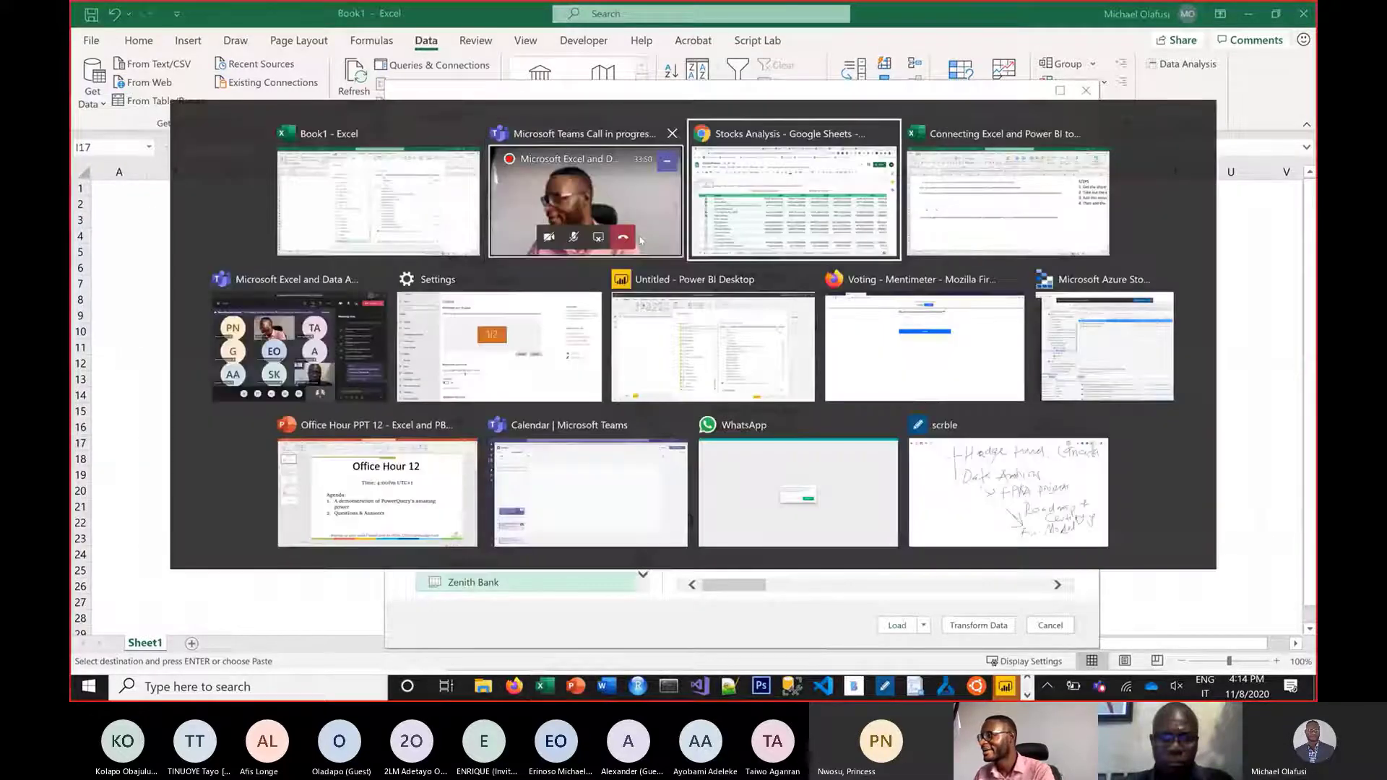
pyautogui.click(713, 229)
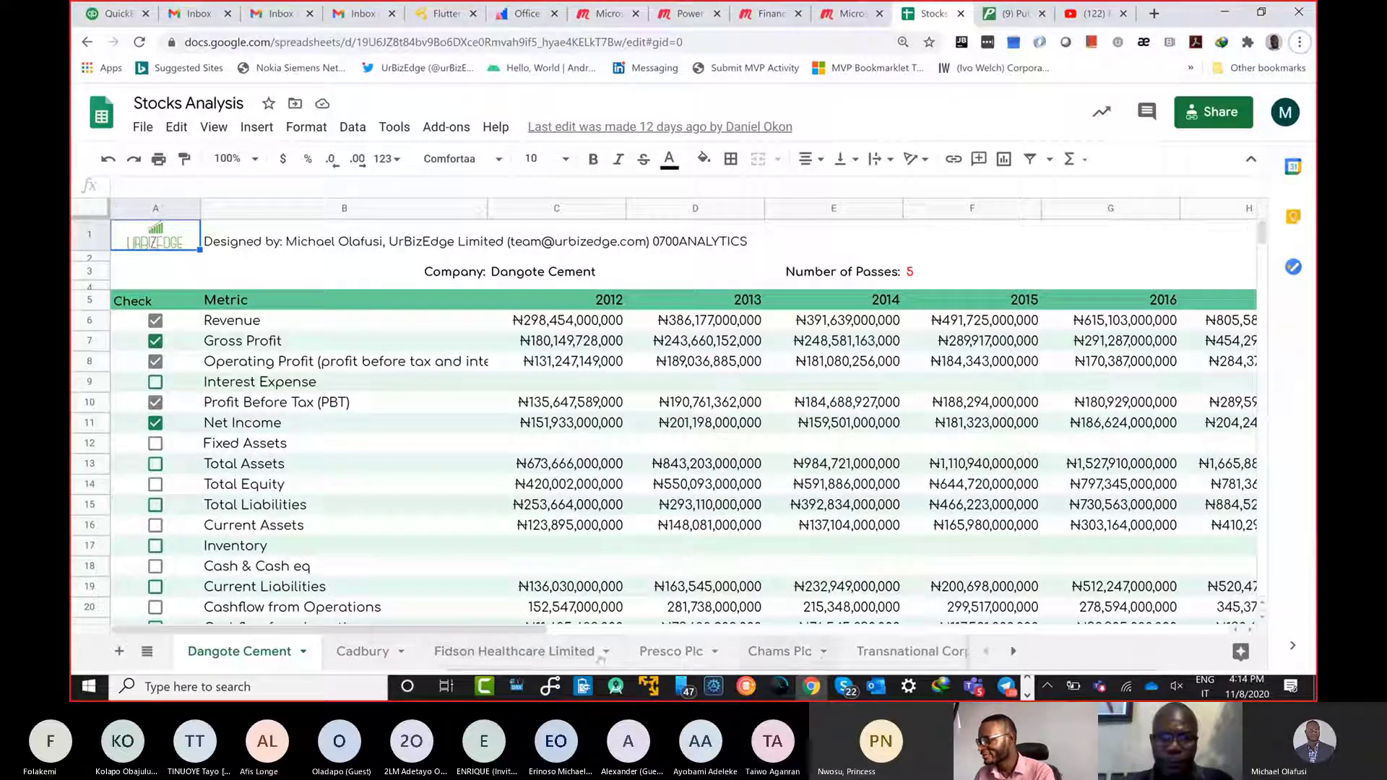
pyautogui.click(1010, 651)
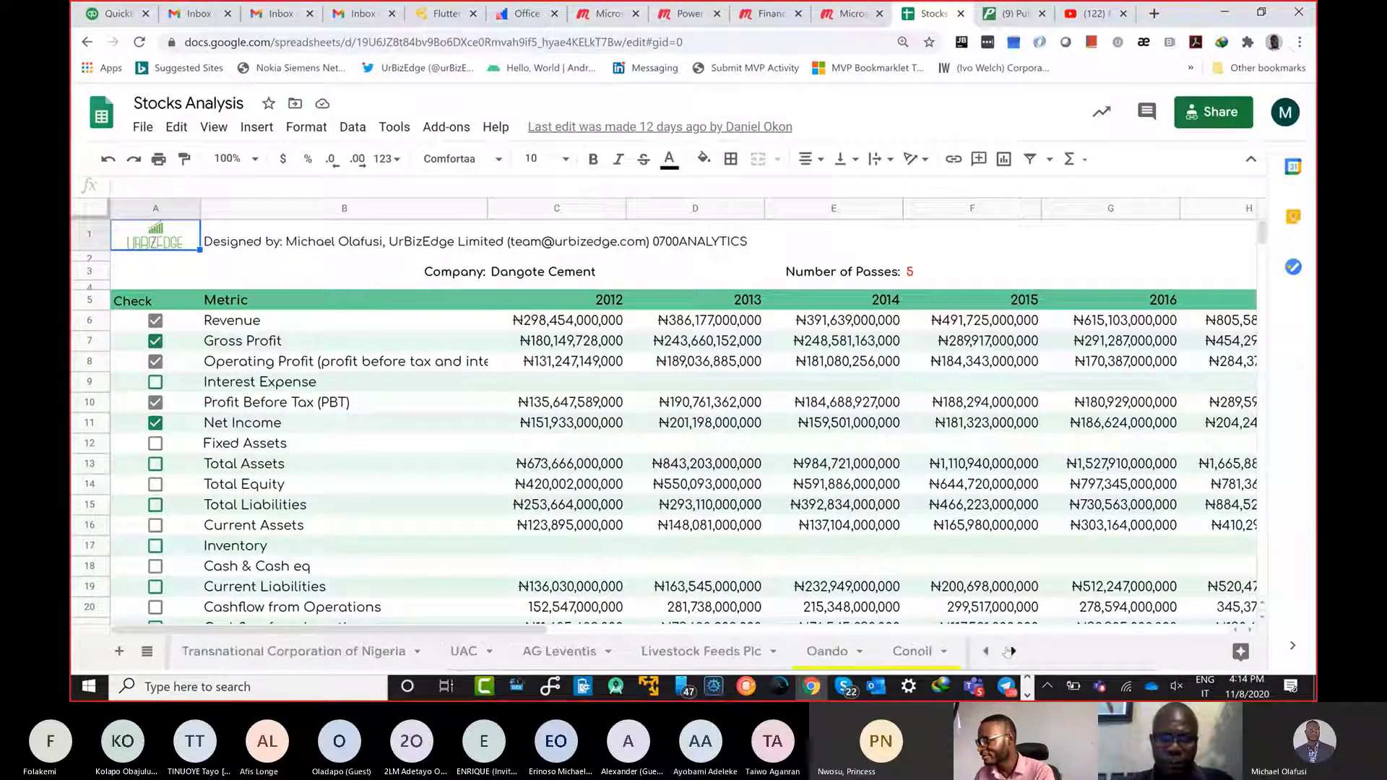
pyautogui.click(1010, 650)
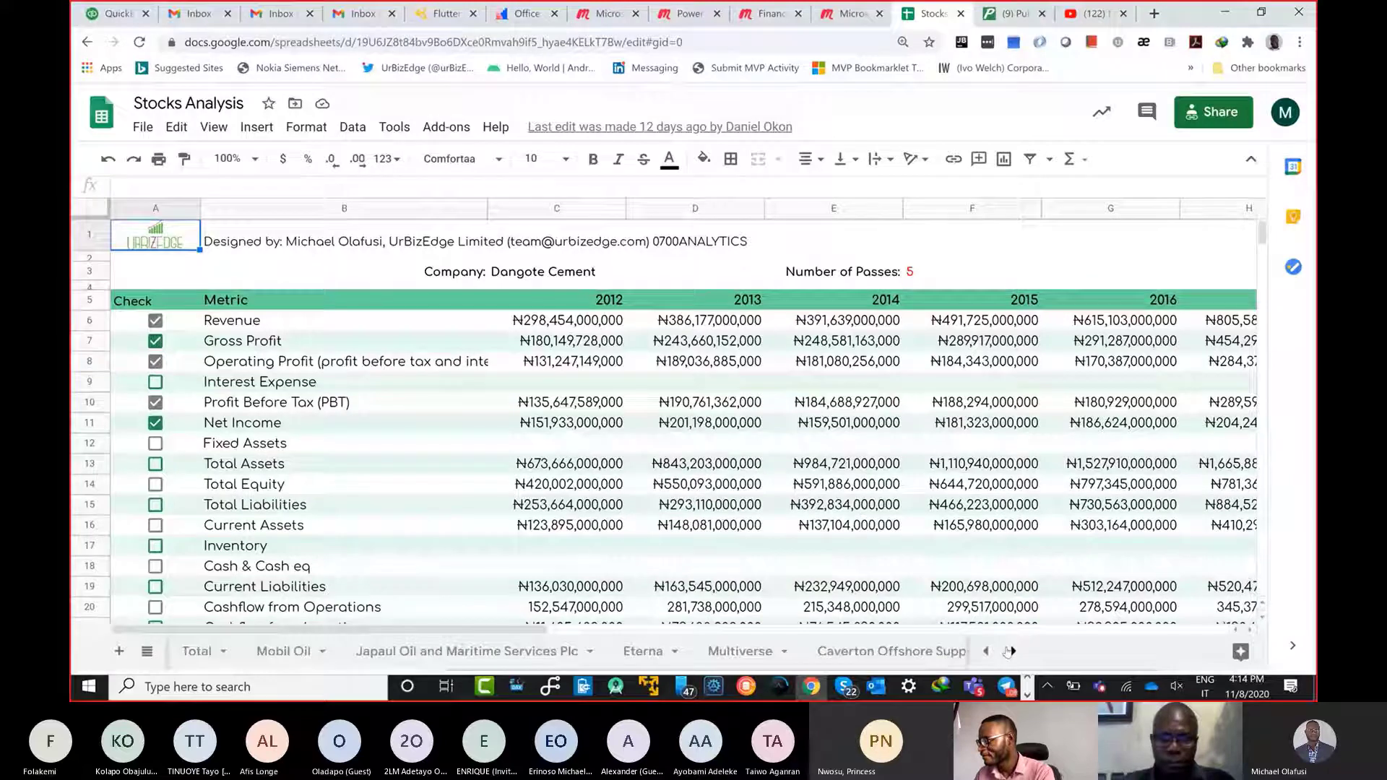
pyautogui.click(1010, 651)
pyautogui.click(1009, 651)
pyautogui.click(1010, 651)
pyautogui.click(1010, 651)
pyautogui.click(1010, 651)
pyautogui.click(1010, 651)
pyautogui.click(1010, 651)
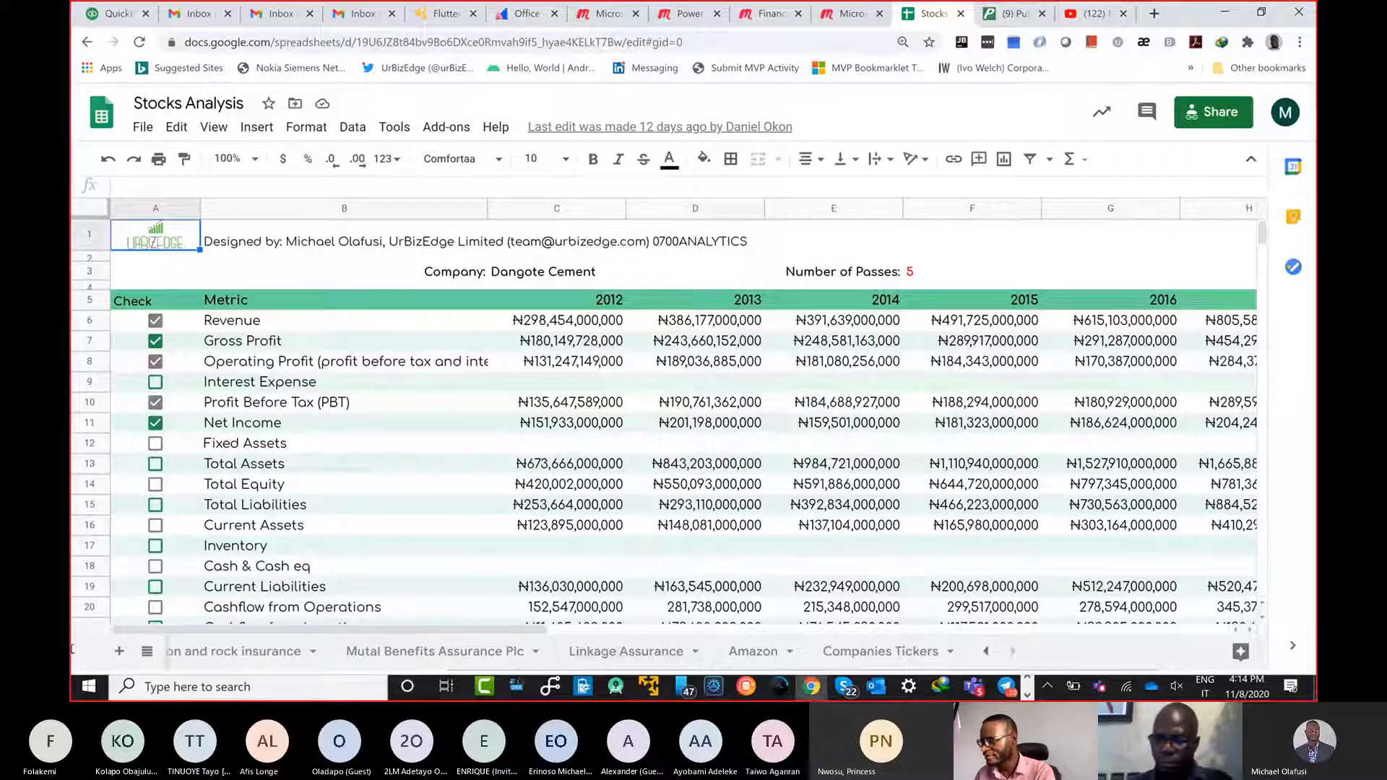
pyautogui.click(985, 651)
pyautogui.click(985, 651)
pyautogui.click(985, 651)
pyautogui.click(985, 651)
pyautogui.click(985, 651)
pyautogui.click(986, 651)
pyautogui.click(986, 651)
pyautogui.click(985, 651)
pyautogui.click(985, 651)
pyautogui.click(985, 650)
pyautogui.click(986, 651)
pyautogui.click(986, 651)
pyautogui.click(985, 651)
pyautogui.click(985, 651)
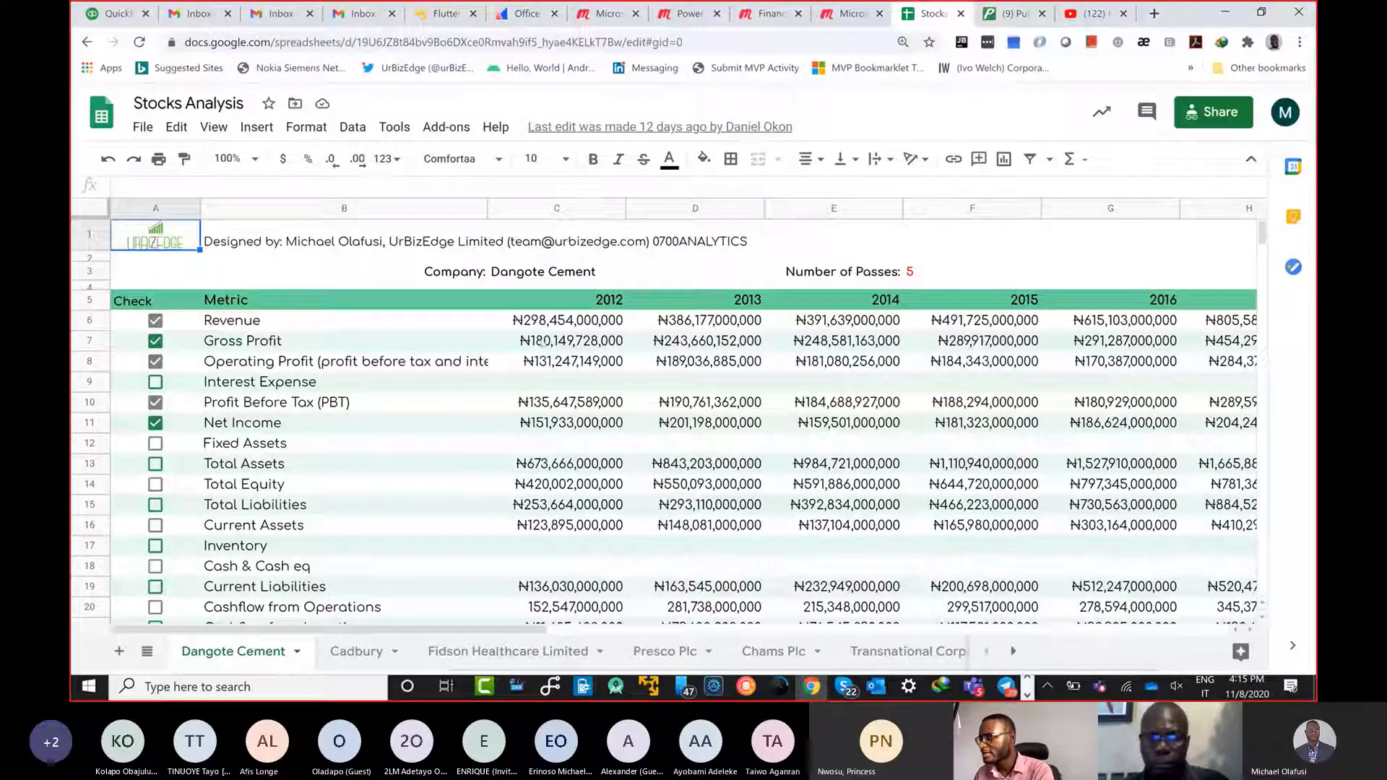
# Return to the Navigator in Excel and preview the May and Baker, PZ Cussons and Linkage Assurance sheets.
pyautogui.hotkey('alt', 'Tab')
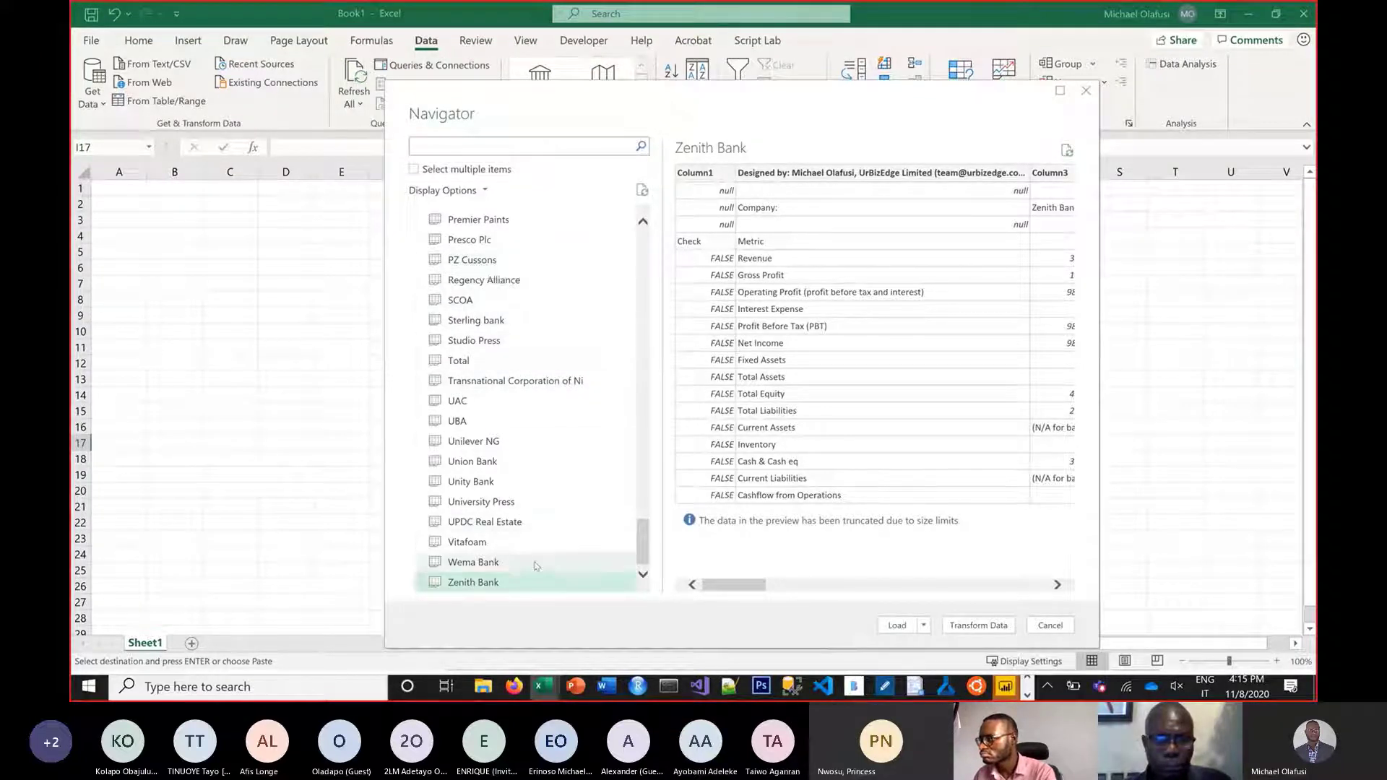
pyautogui.moveTo(650, 535)
pyautogui.mouseDown()
pyautogui.moveTo(654, 455)
pyautogui.moveTo(657, 555)
pyautogui.mouseUp()
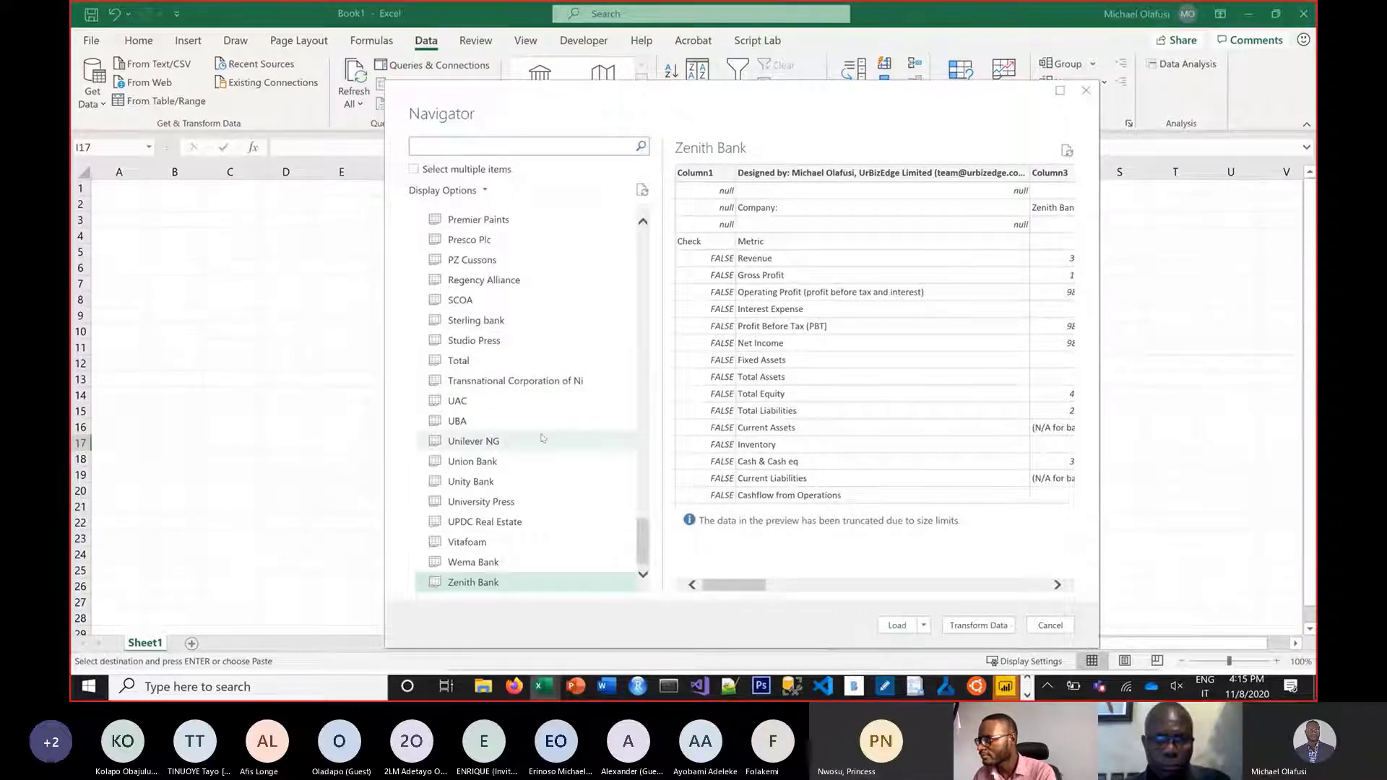
pyautogui.scroll(5, 524, 360)
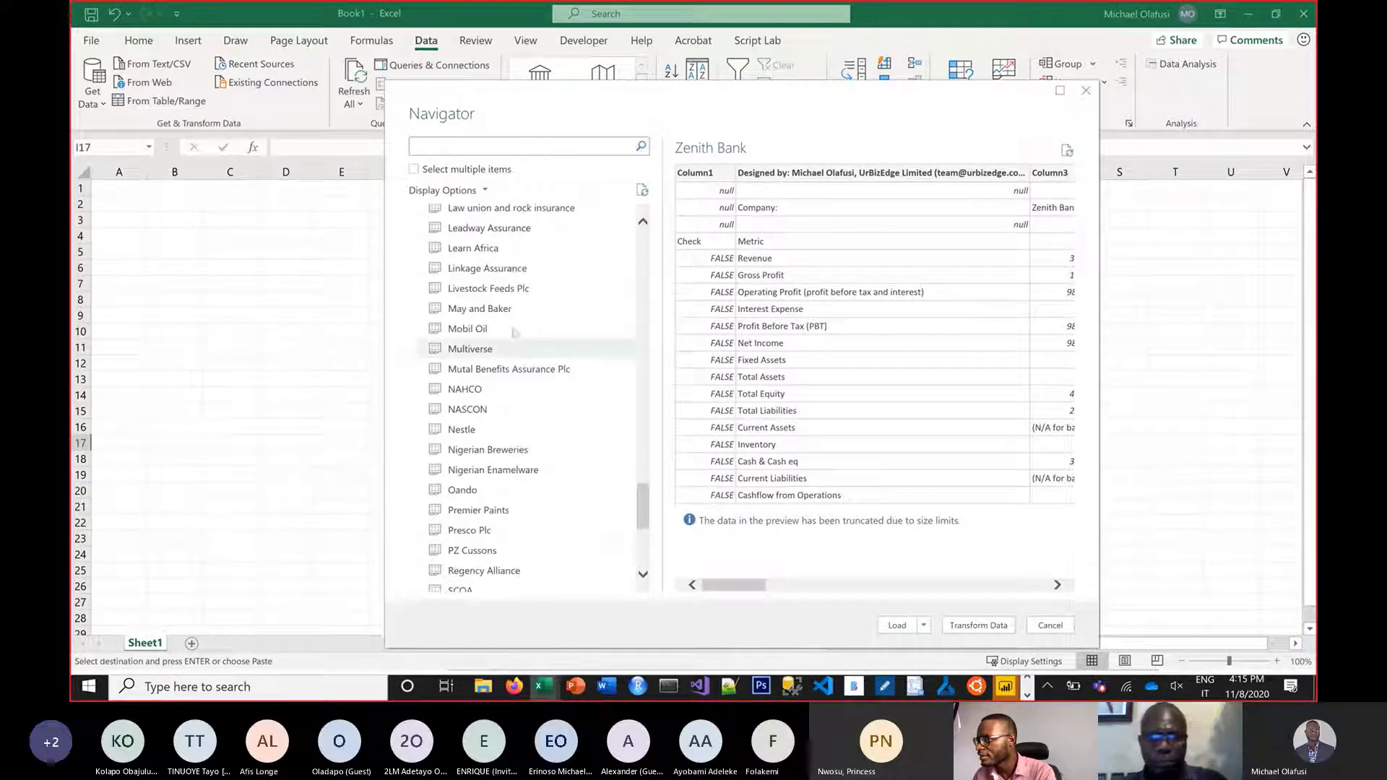
pyautogui.click(508, 314)
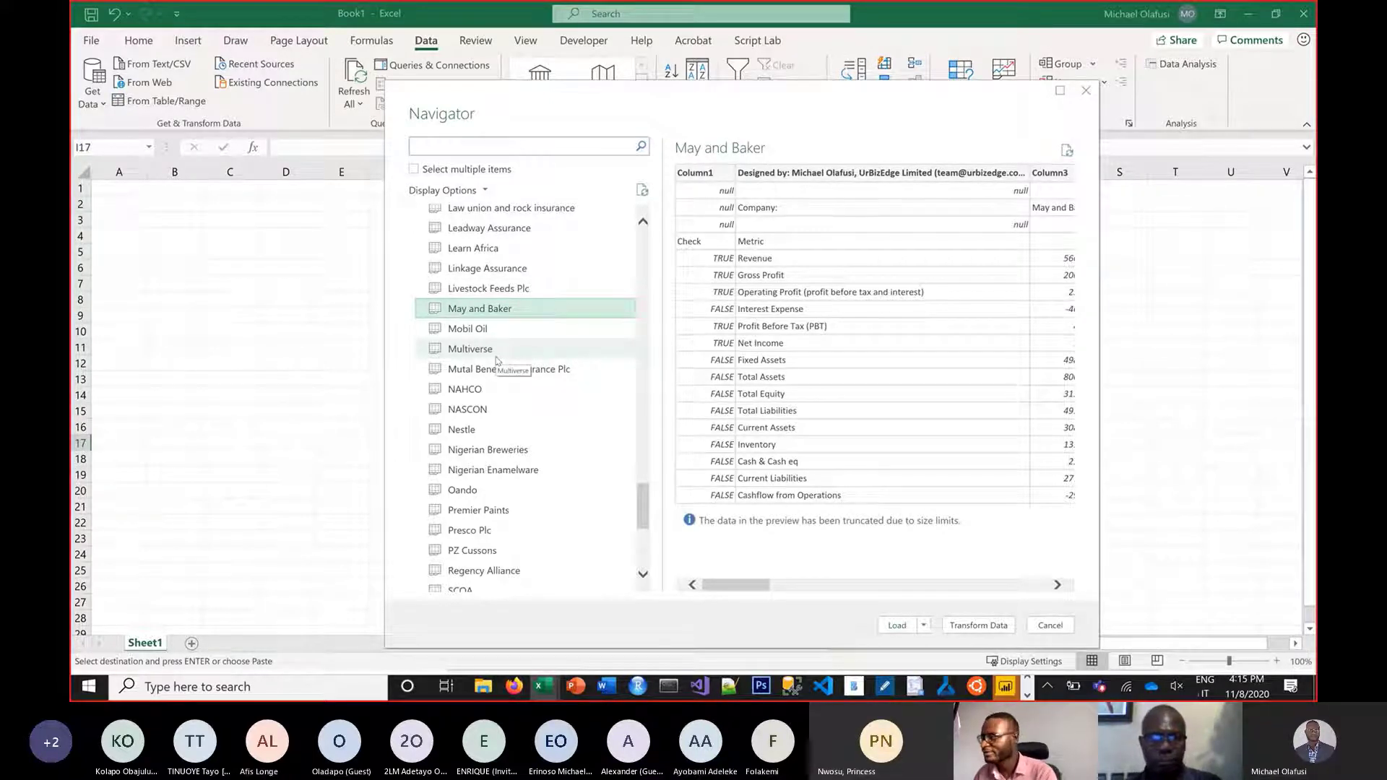
pyautogui.click(480, 552)
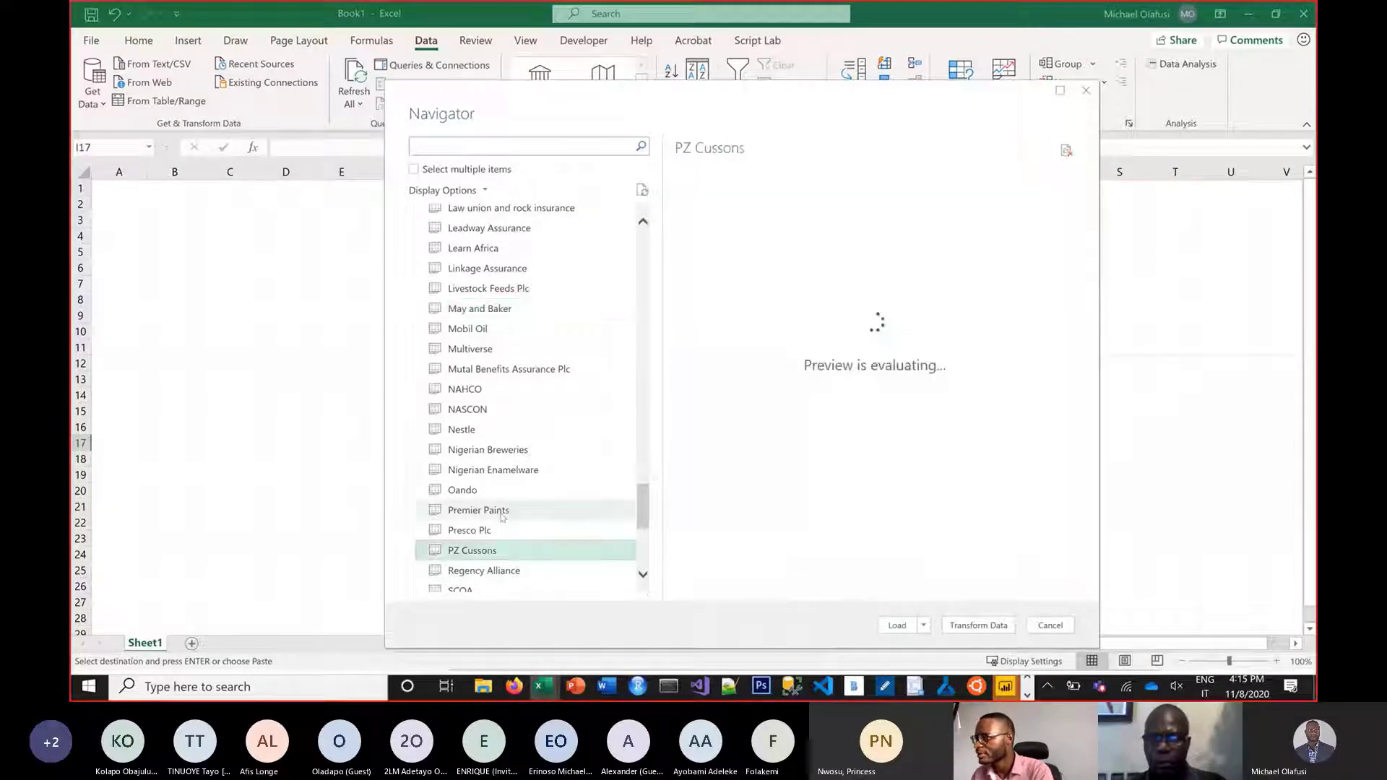
pyautogui.click(481, 270)
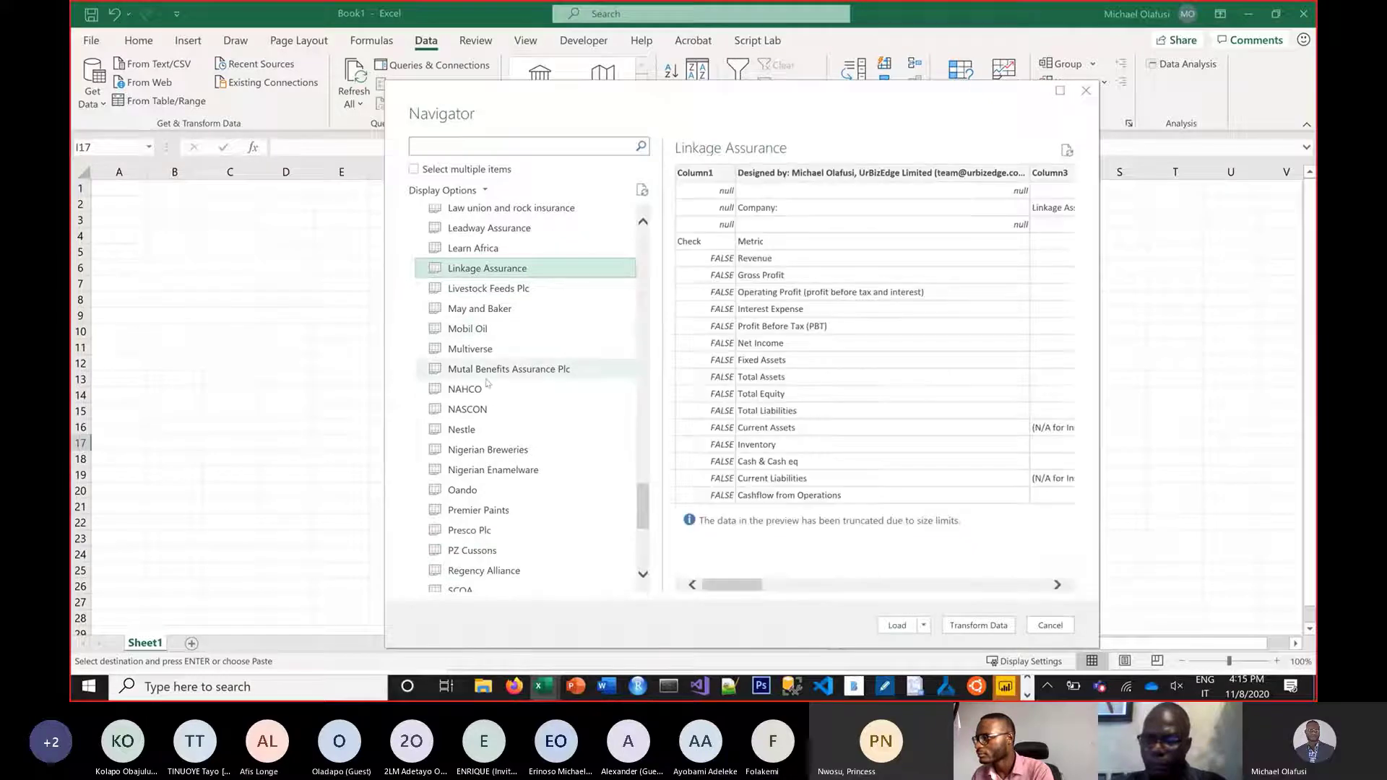
pyautogui.scroll(10, 661, 437)
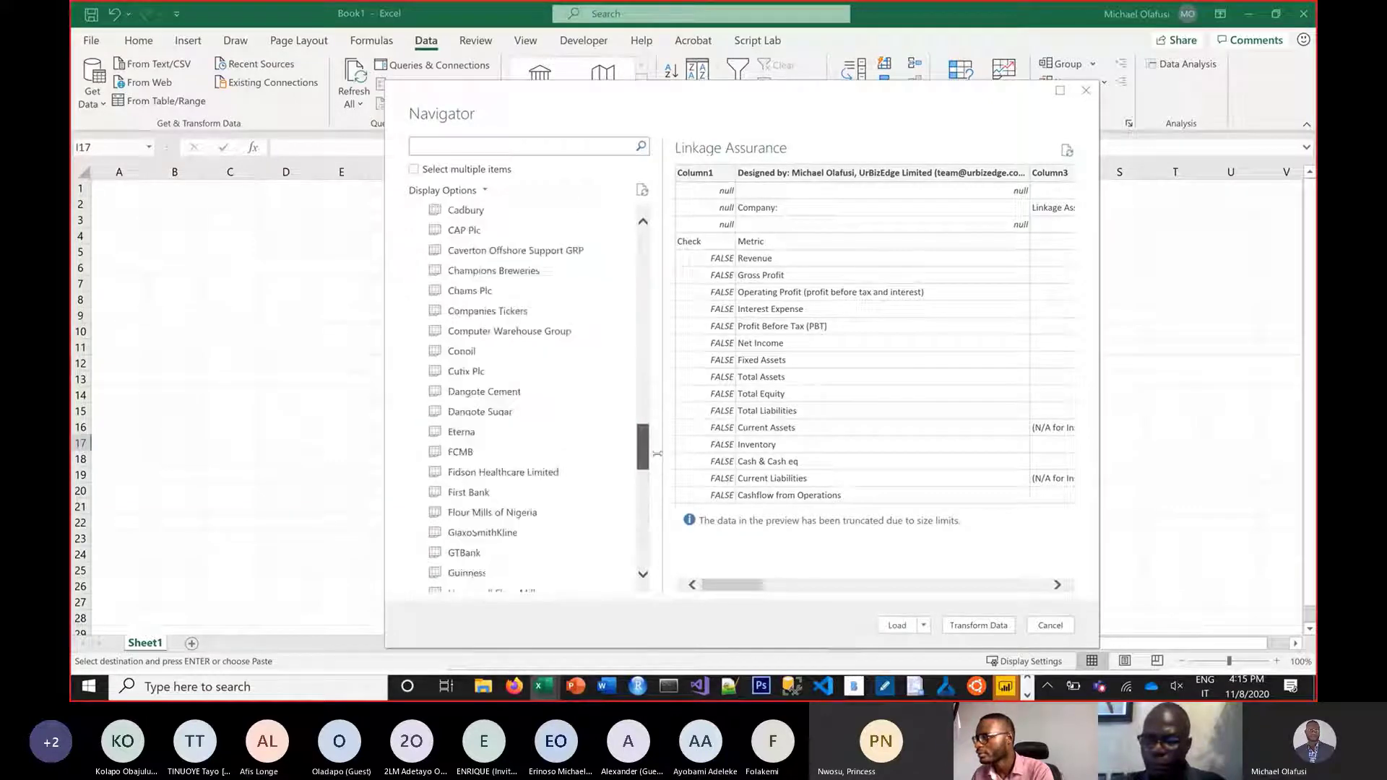
# Turn on multiple selection in the Navigator, select the sheets from SCOA through Zenith Bank, and open them for transformation.
pyautogui.scroll(10, 661, 437)
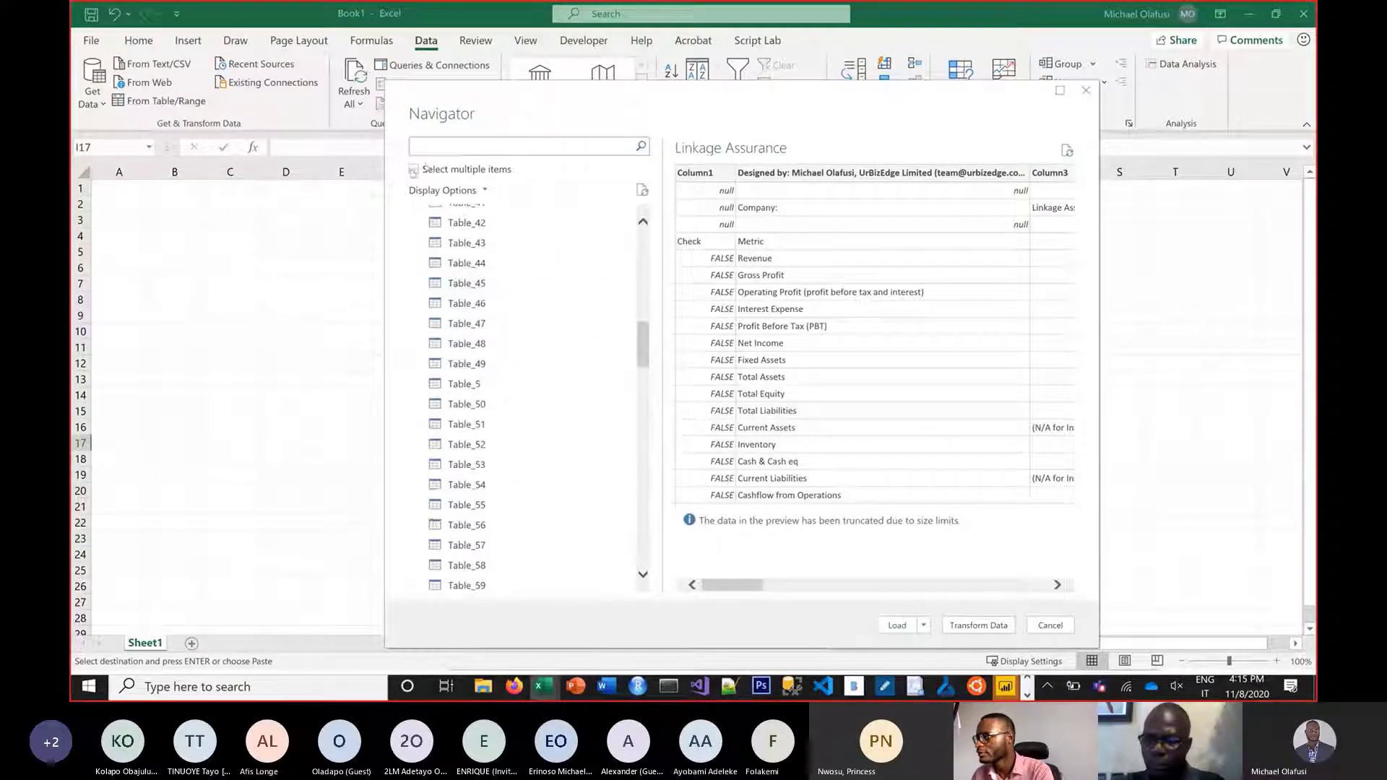
pyautogui.click(414, 171)
pyautogui.moveTo(643, 356); pyautogui.dragTo(665, 589)
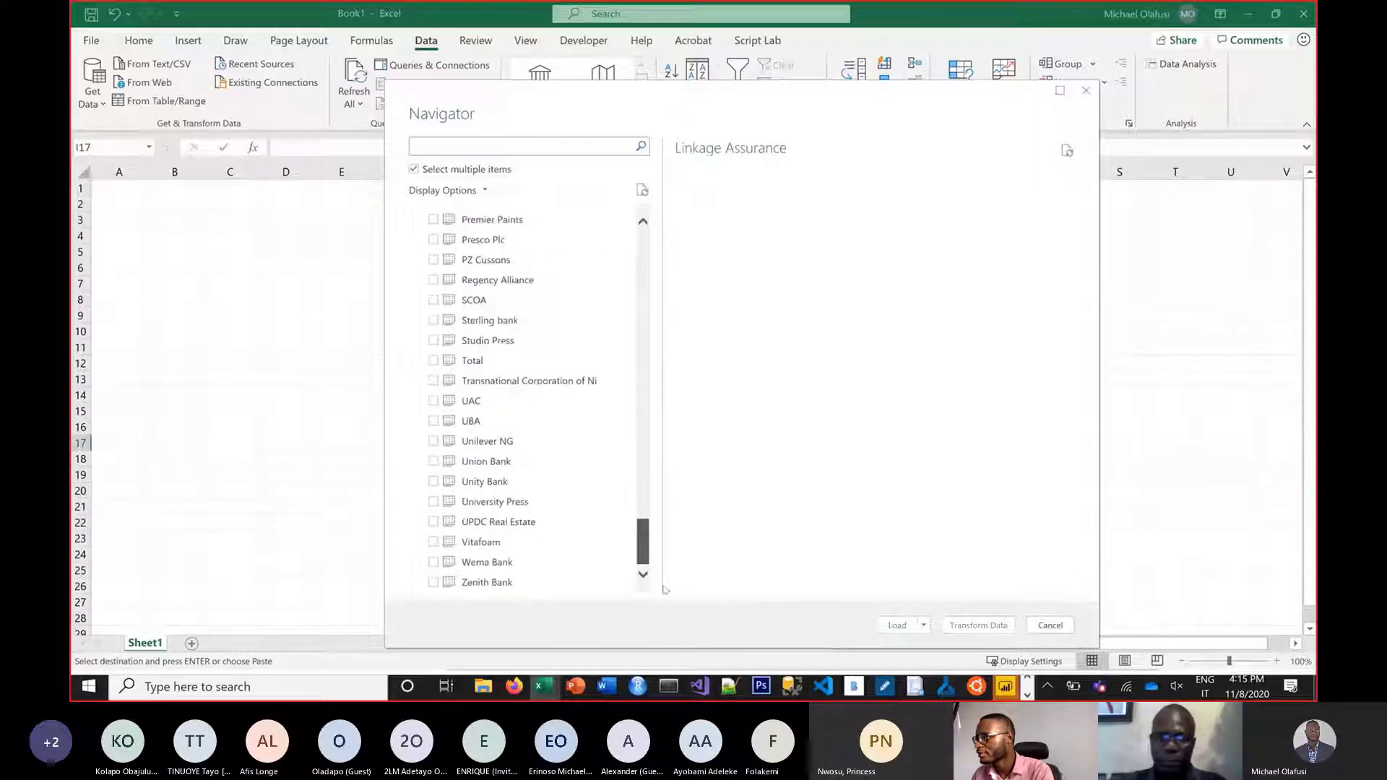
pyautogui.click(437, 583)
pyautogui.click(448, 562)
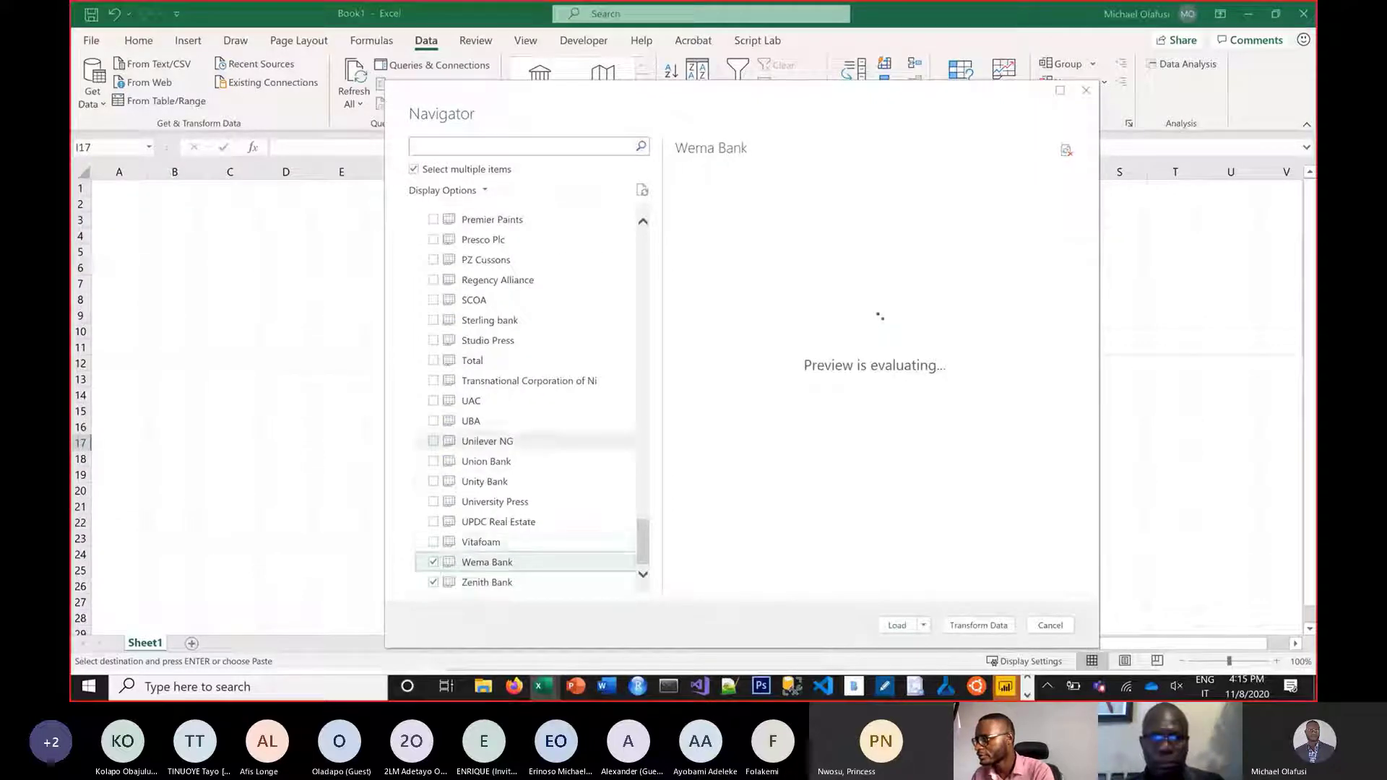
pyautogui.keyDown('shift'); pyautogui.click(447, 442); pyautogui.keyUp('shift')
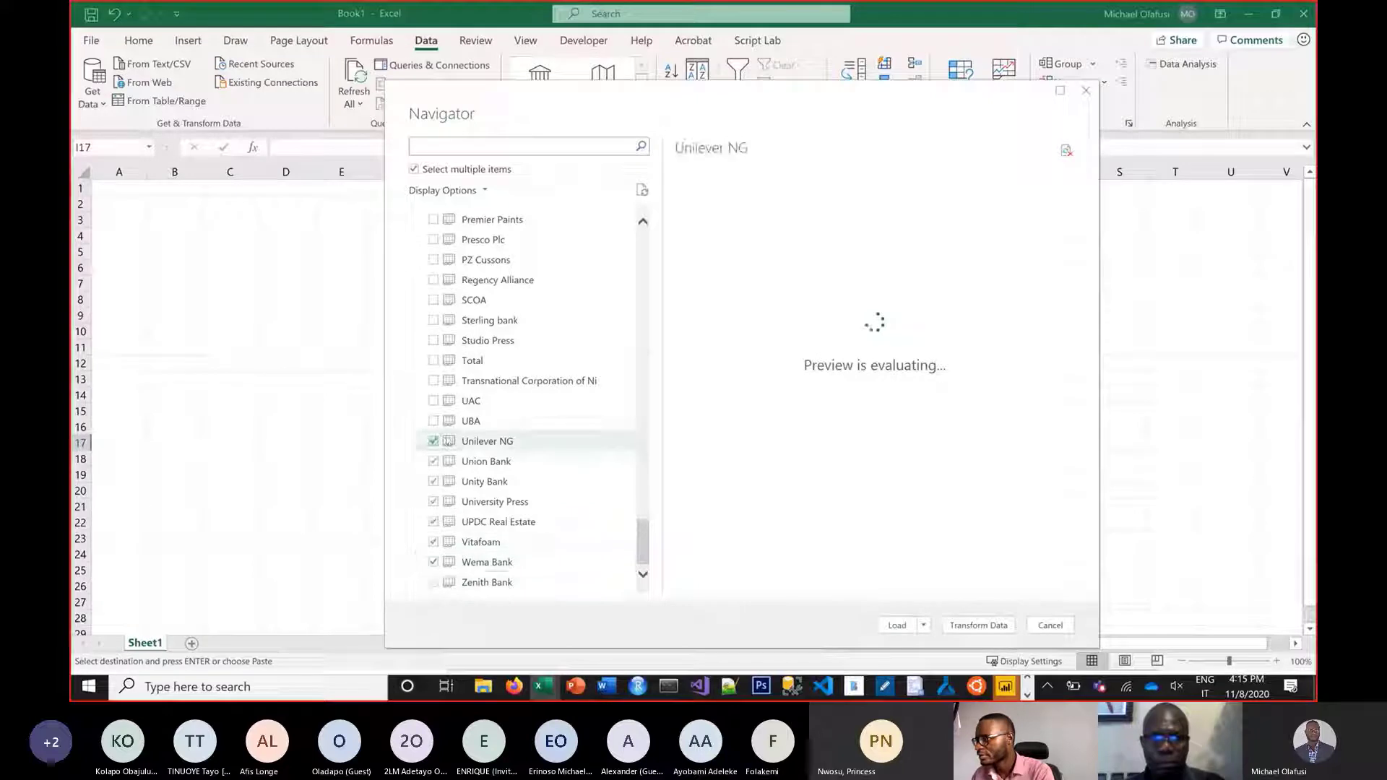
pyautogui.keyDown('shift'); pyautogui.click(462, 362); pyautogui.keyUp('shift')
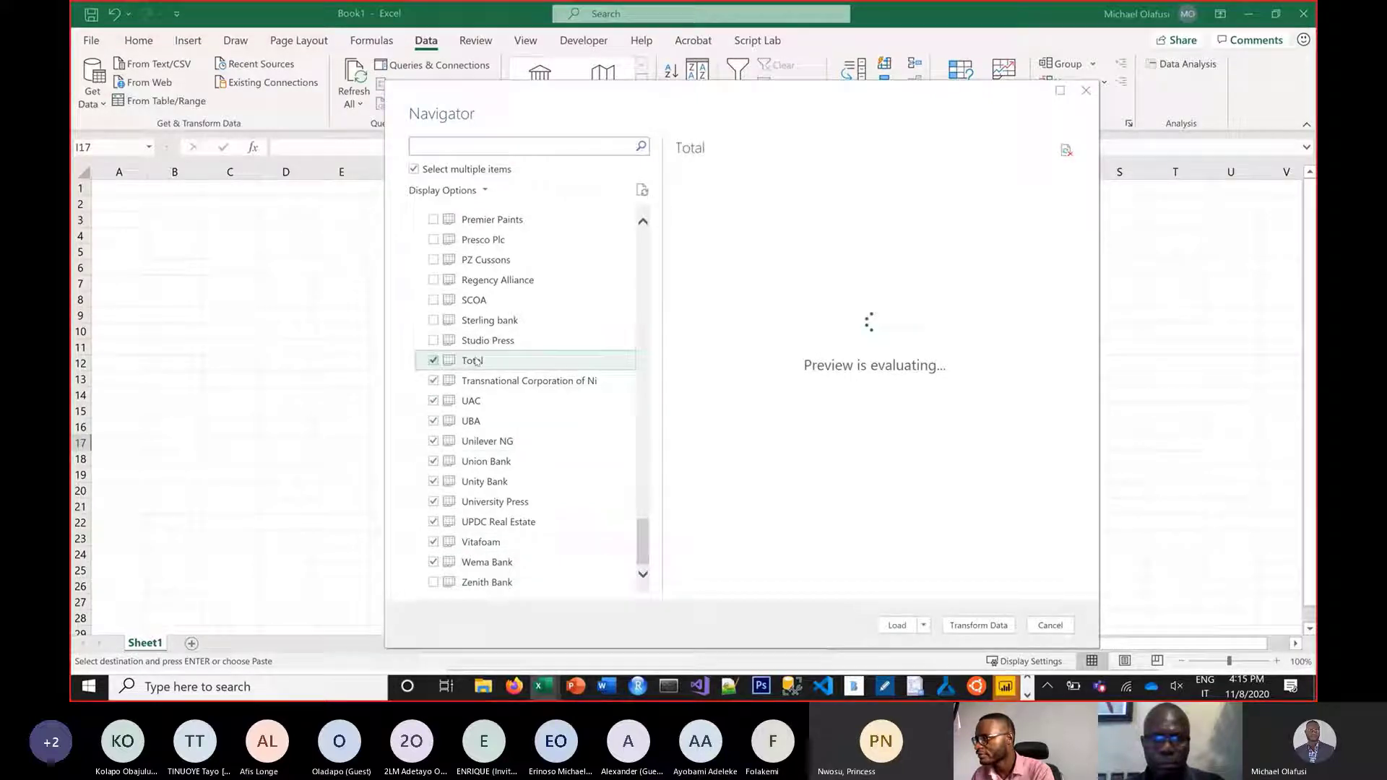
pyautogui.keyDown('shift'); pyautogui.click(467, 300); pyautogui.keyUp('shift')
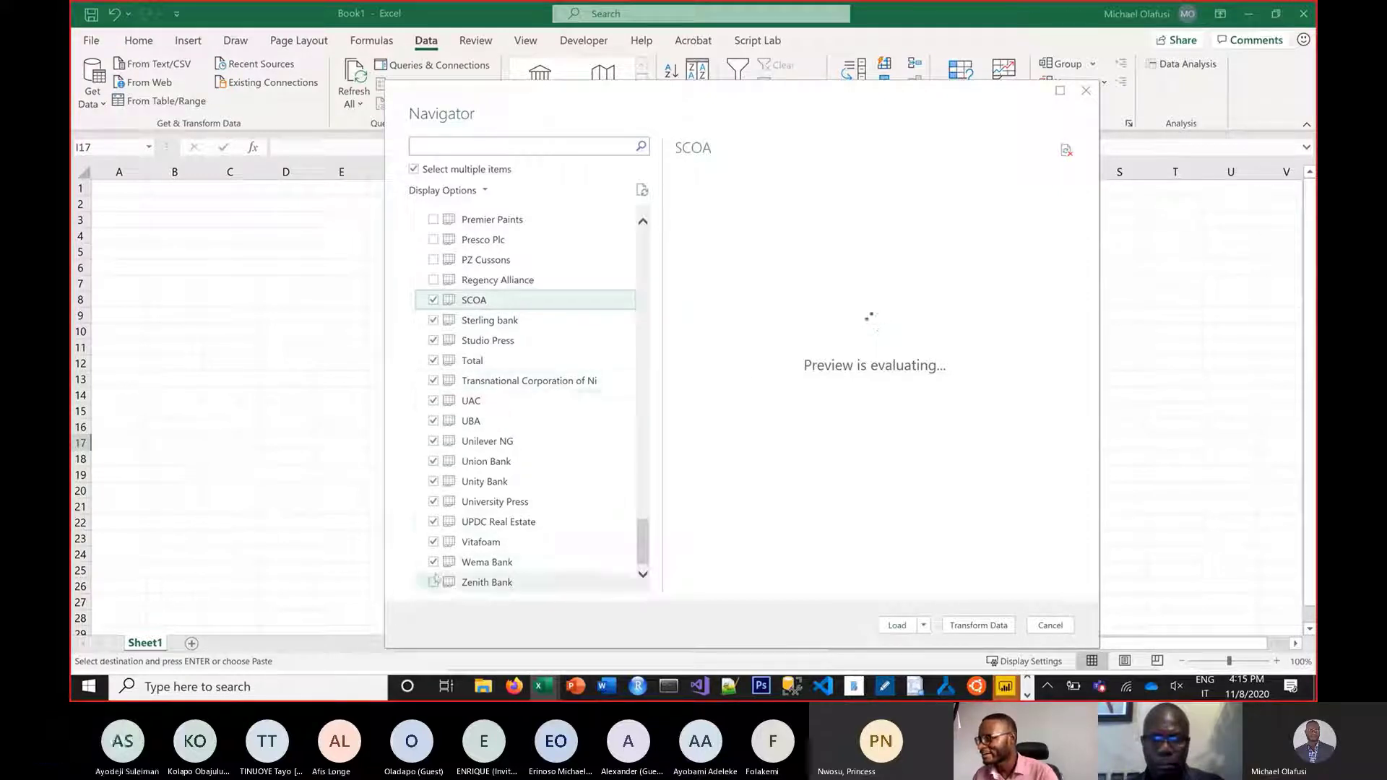
pyautogui.click(480, 583)
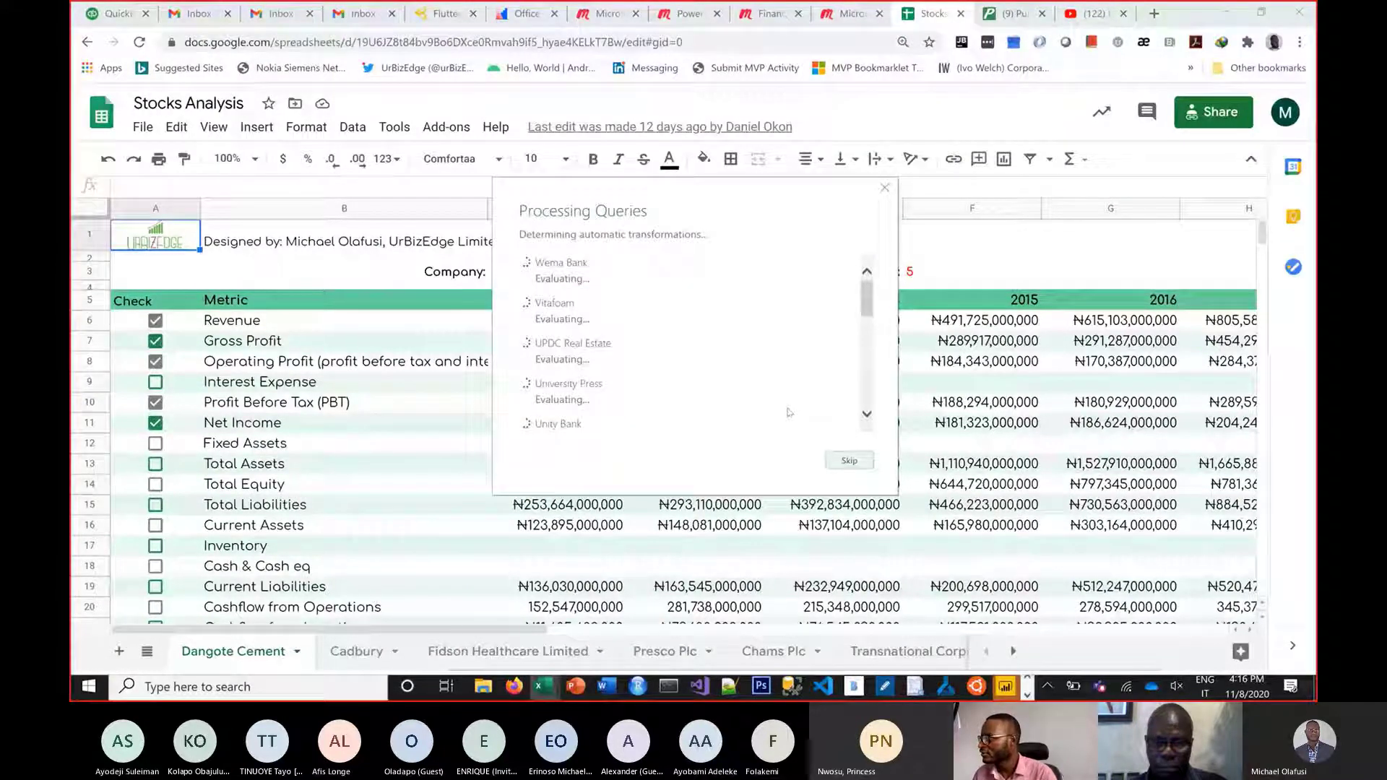
# Check the query processing progress in Excel and look through the Cadbury, Presco Plc and Chams Plc sheets in Chrome.
pyautogui.click(788, 413)
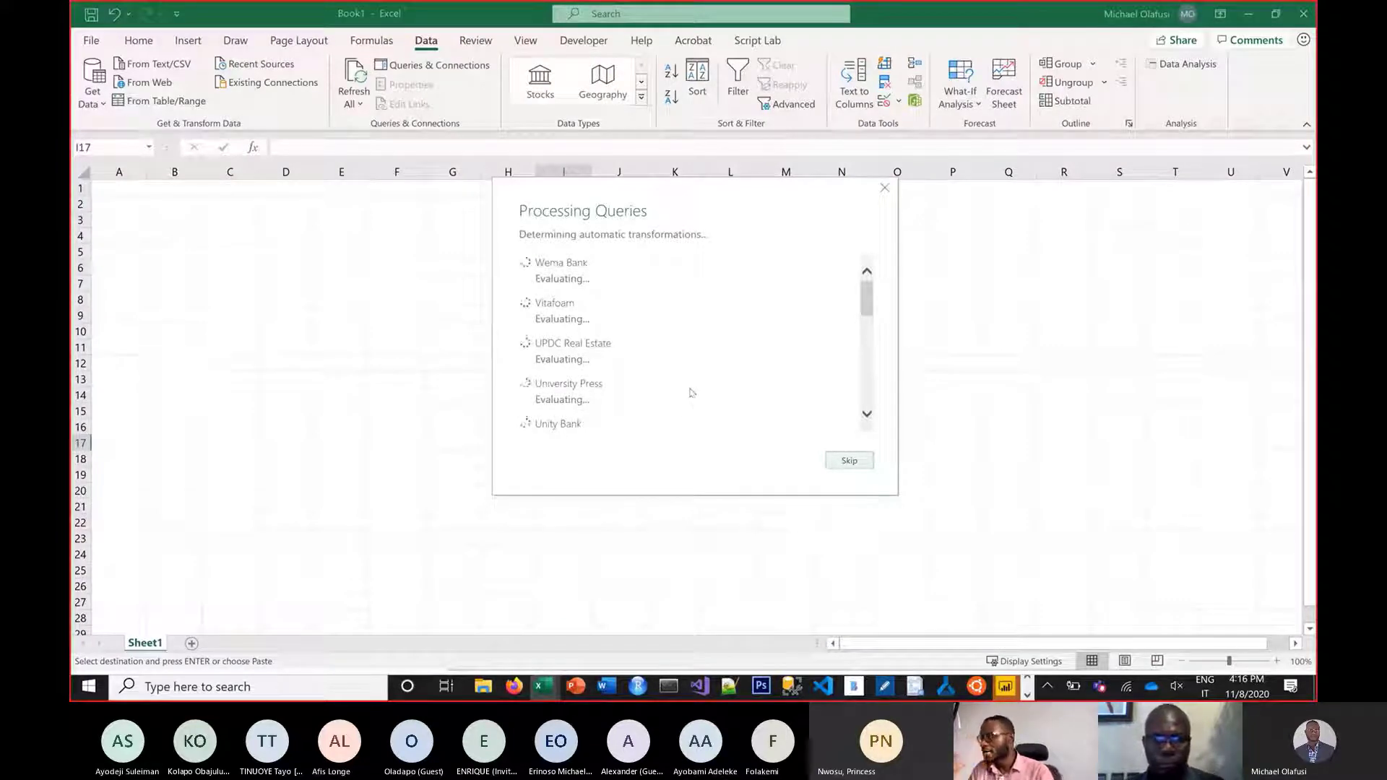
pyautogui.moveTo(866, 296)
pyautogui.mouseDown()
pyautogui.moveTo(866, 387)
pyautogui.moveTo(866, 272)
pyautogui.mouseUp()
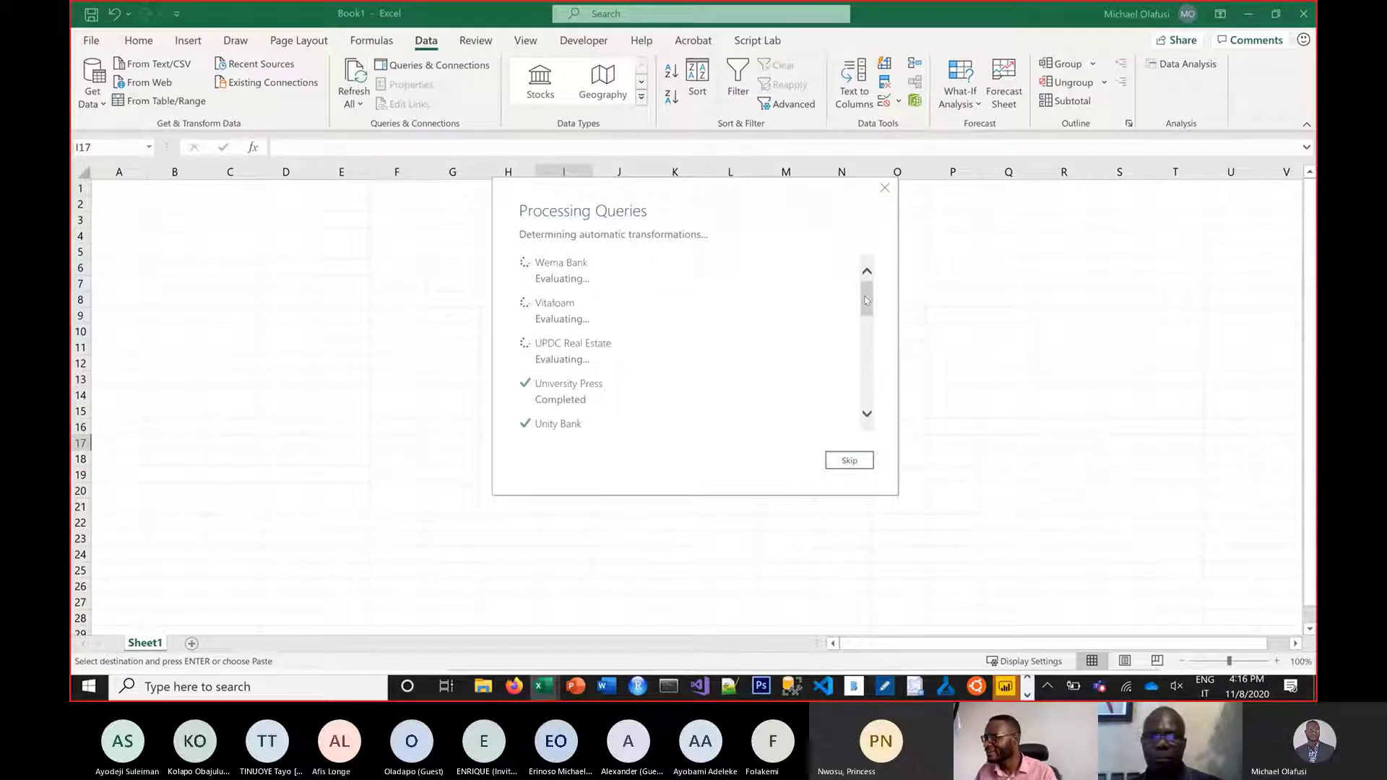
pyautogui.hotkey('alt', 'Tab')
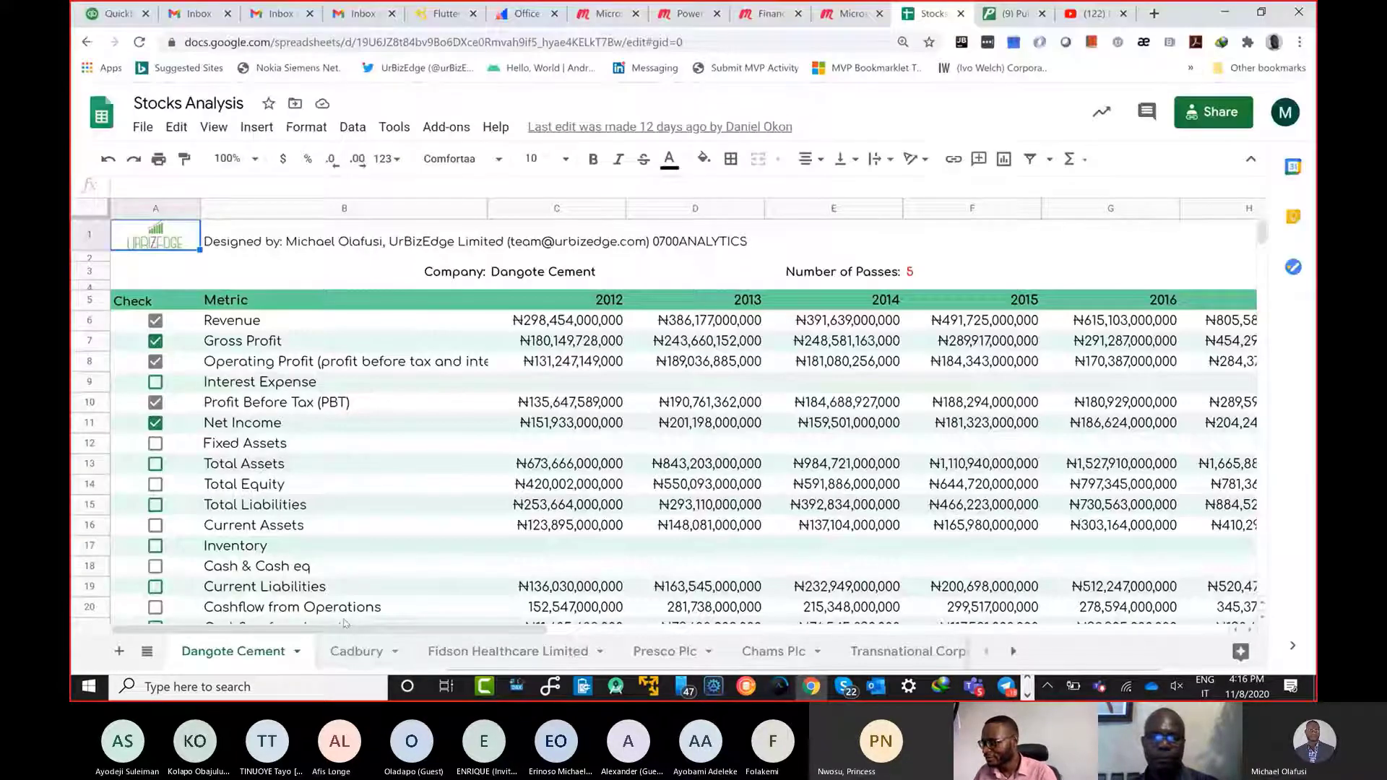
pyautogui.click(474, 653)
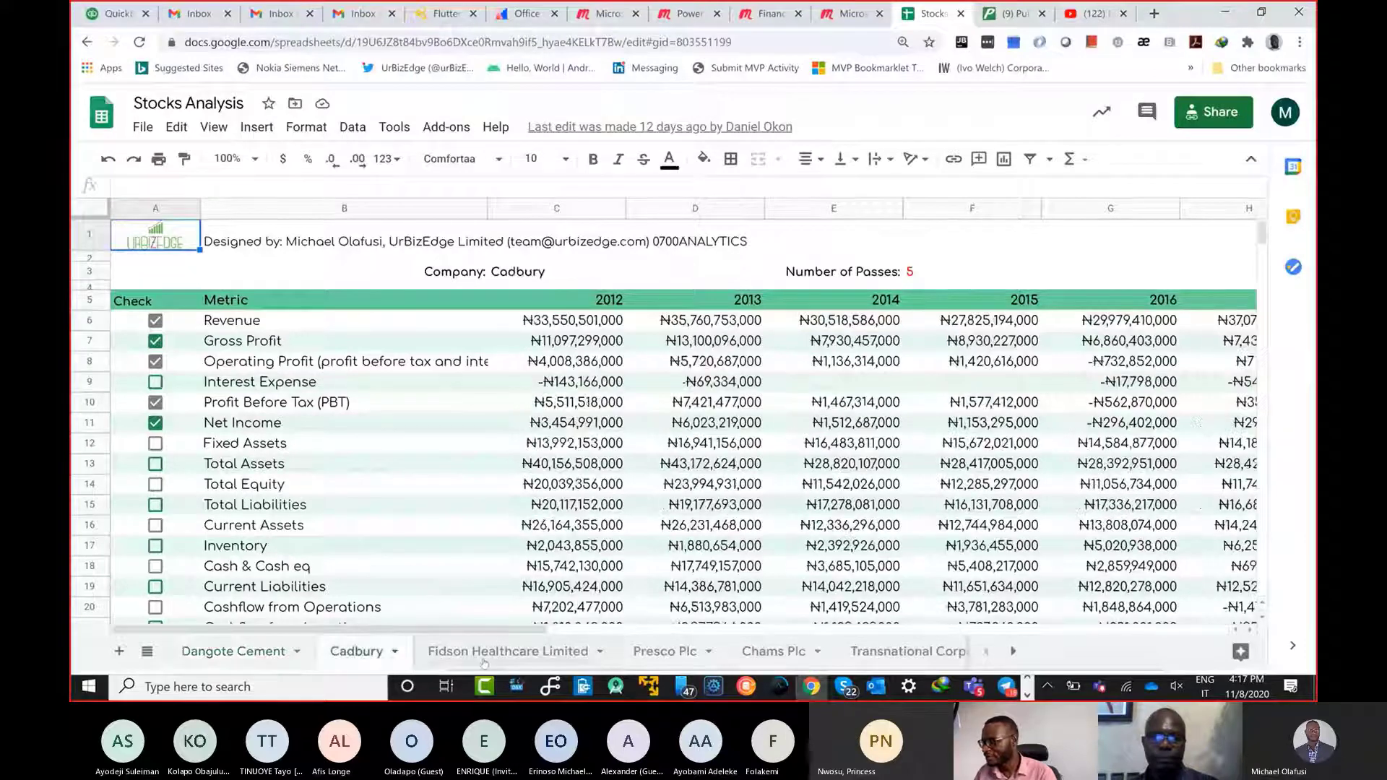
pyautogui.click(666, 653)
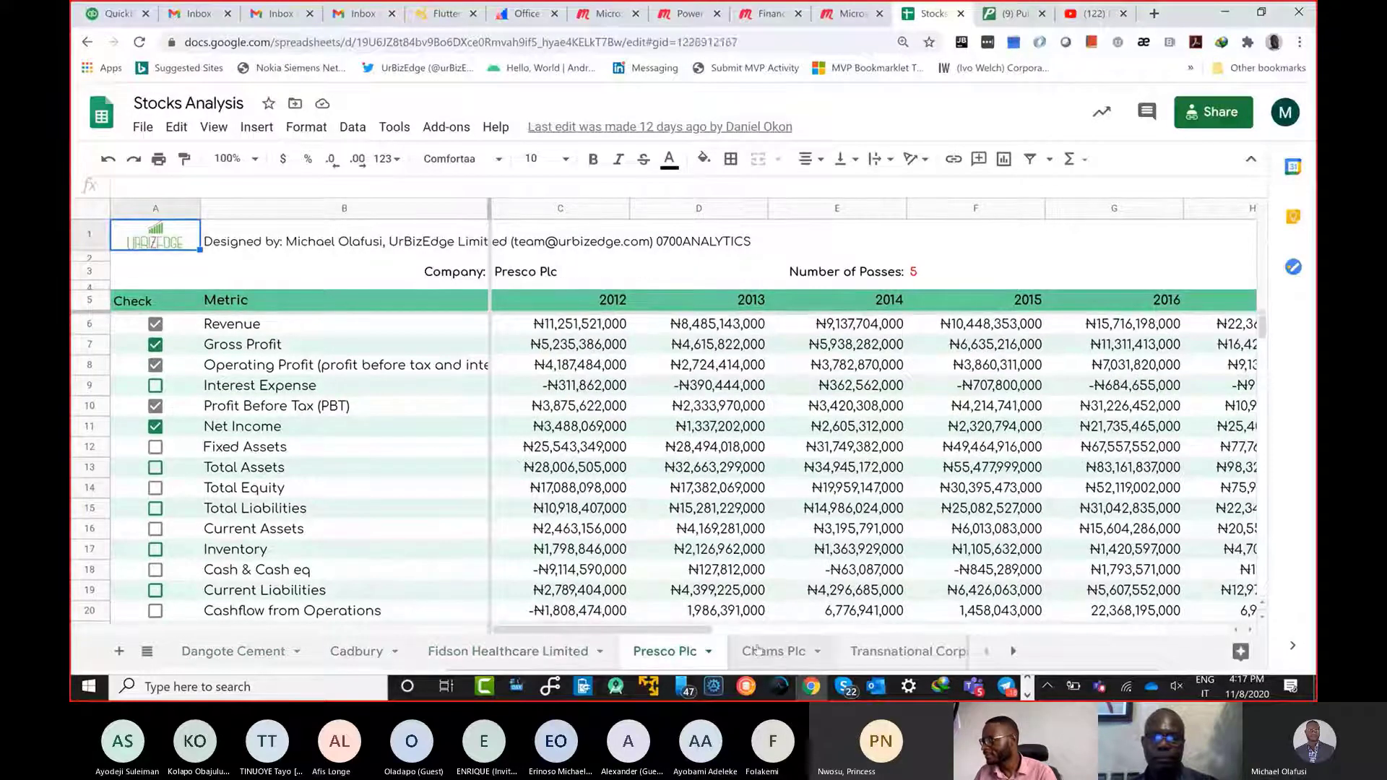
pyautogui.click(773, 652)
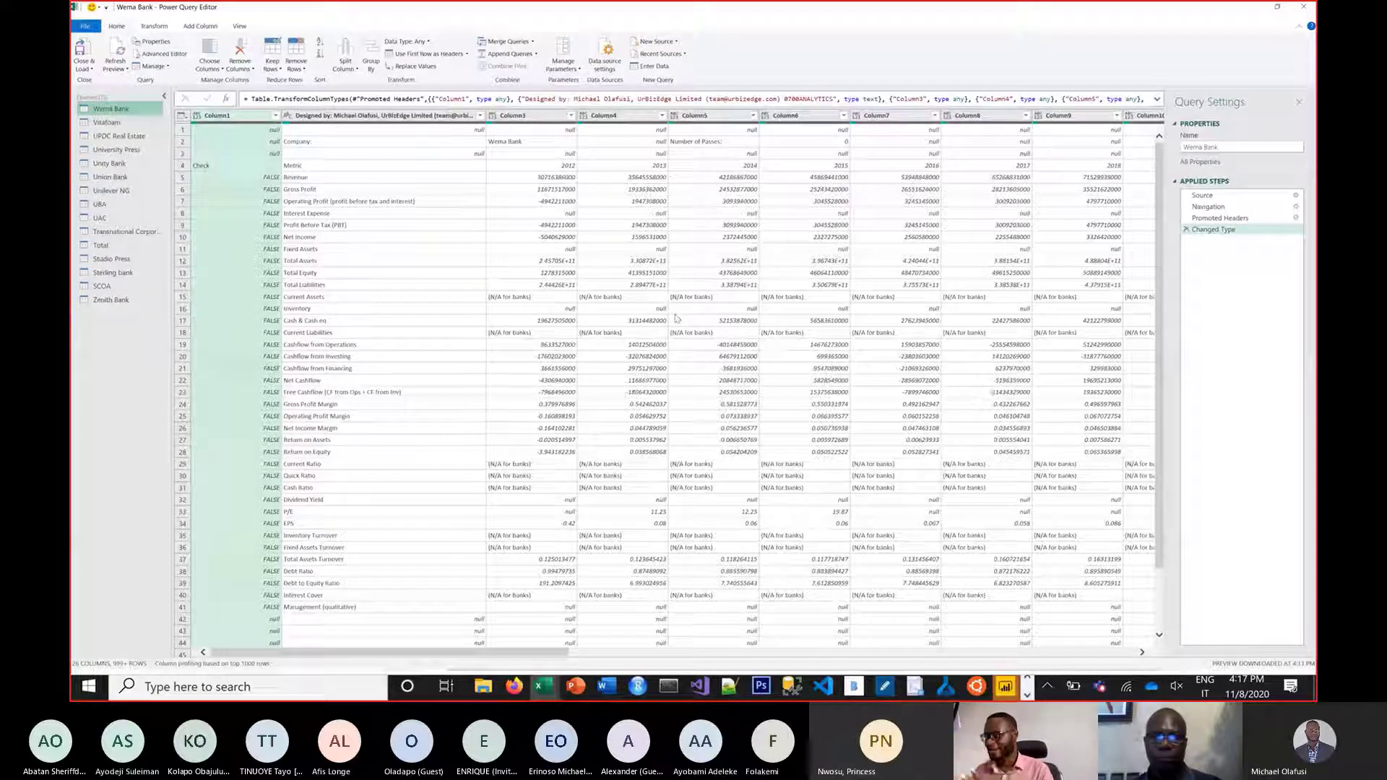
# Move the Power Query Editor window aside to view the Excel workbook behind it, and maximize the editor again.
pyautogui.moveTo(435, 14); pyautogui.dragTo(657, 157)
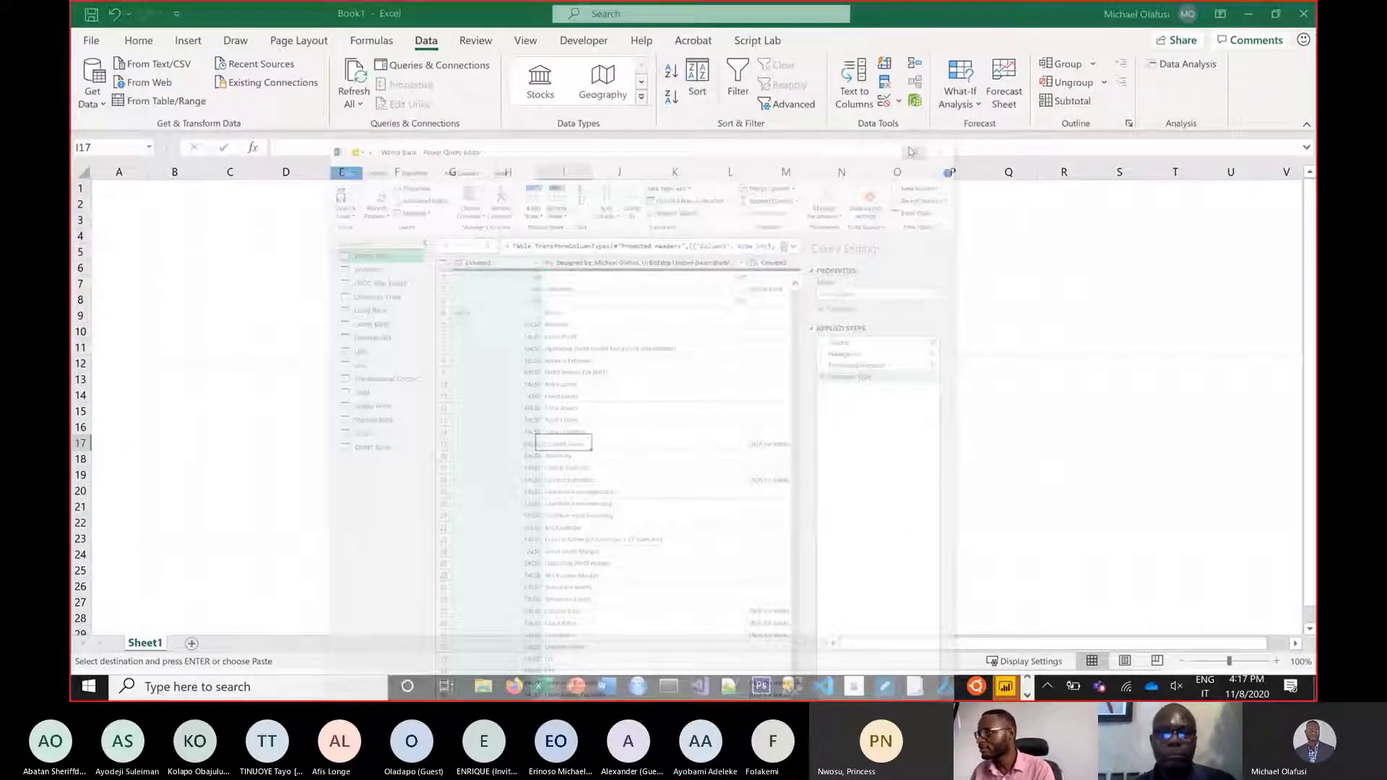
pyautogui.click(912, 150)
pyautogui.moveTo(463, 15); pyautogui.dragTo(630, 123)
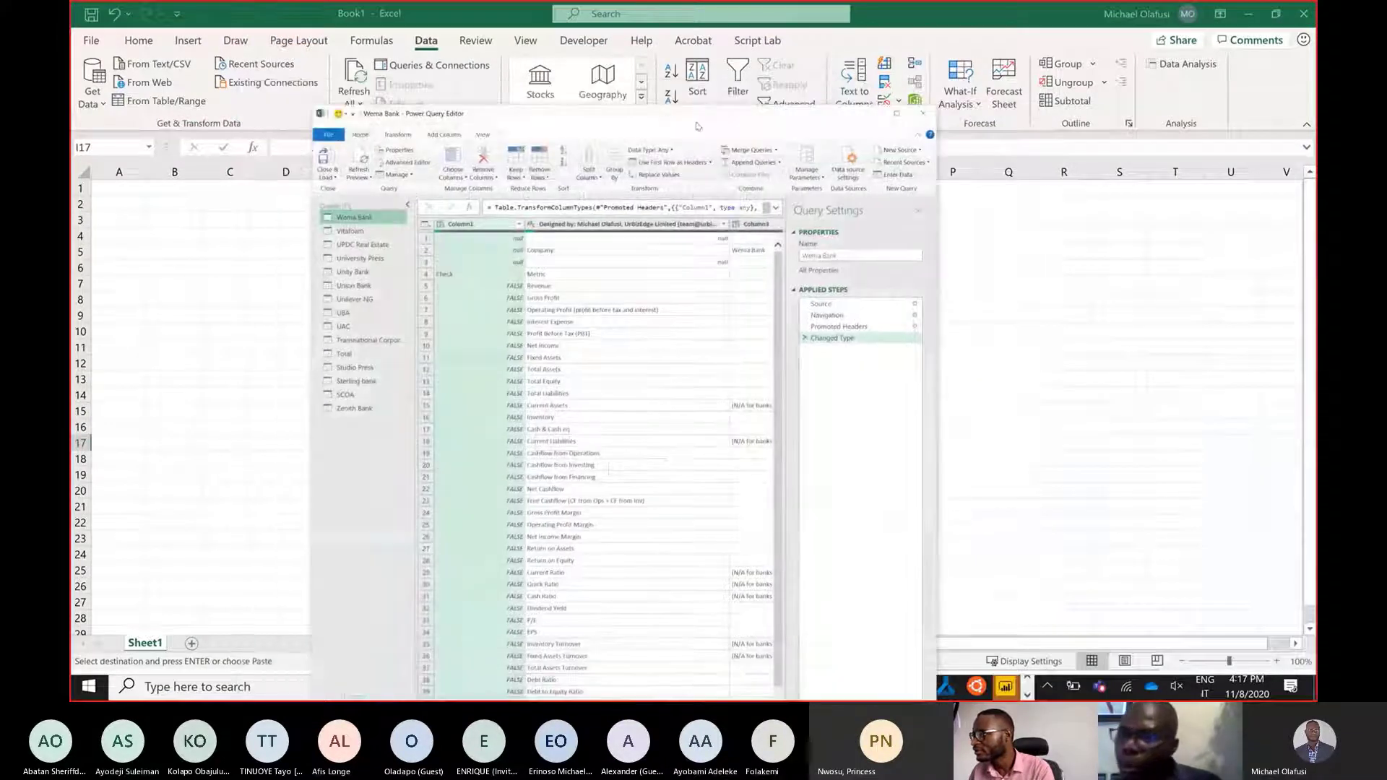
pyautogui.click(897, 116)
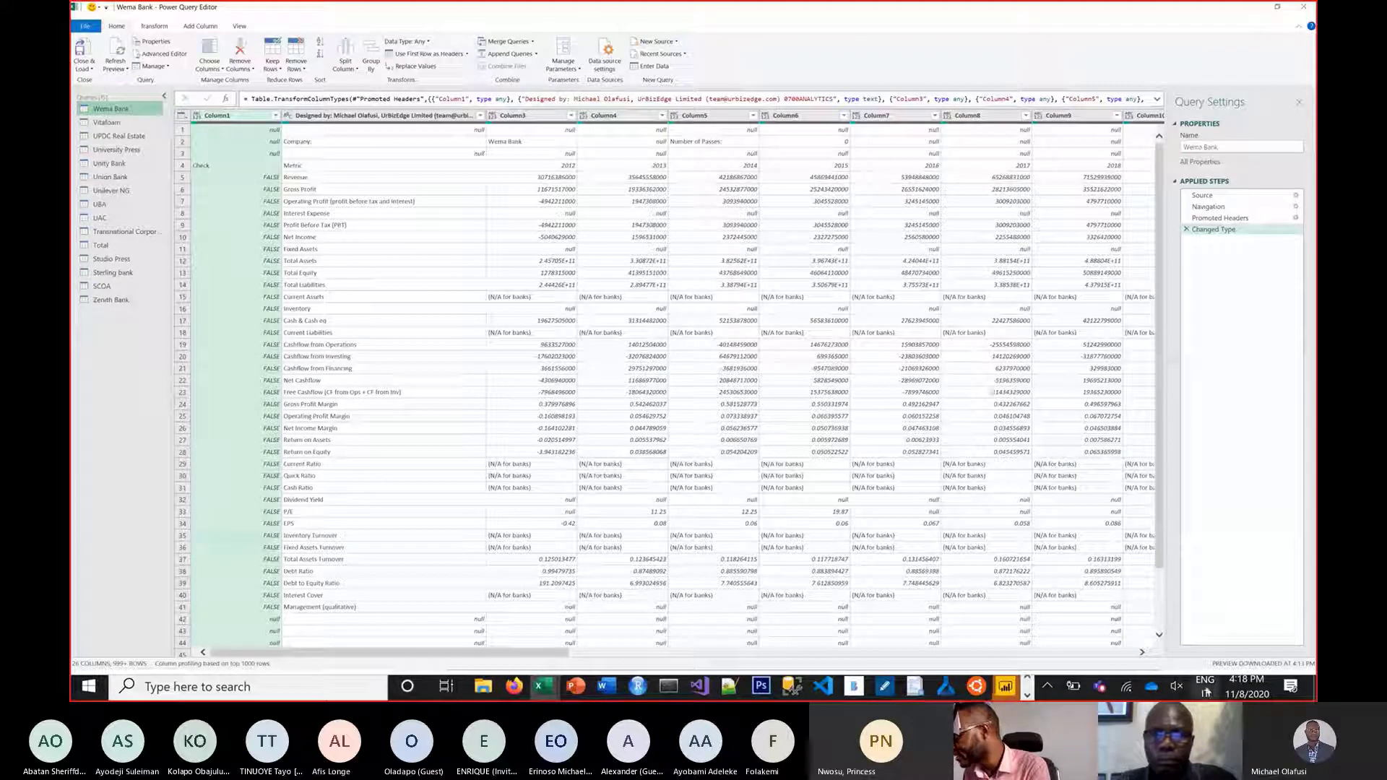
# Switch the keyboard input to English (United States) with the US keyboard.
pyautogui.click(1206, 691)
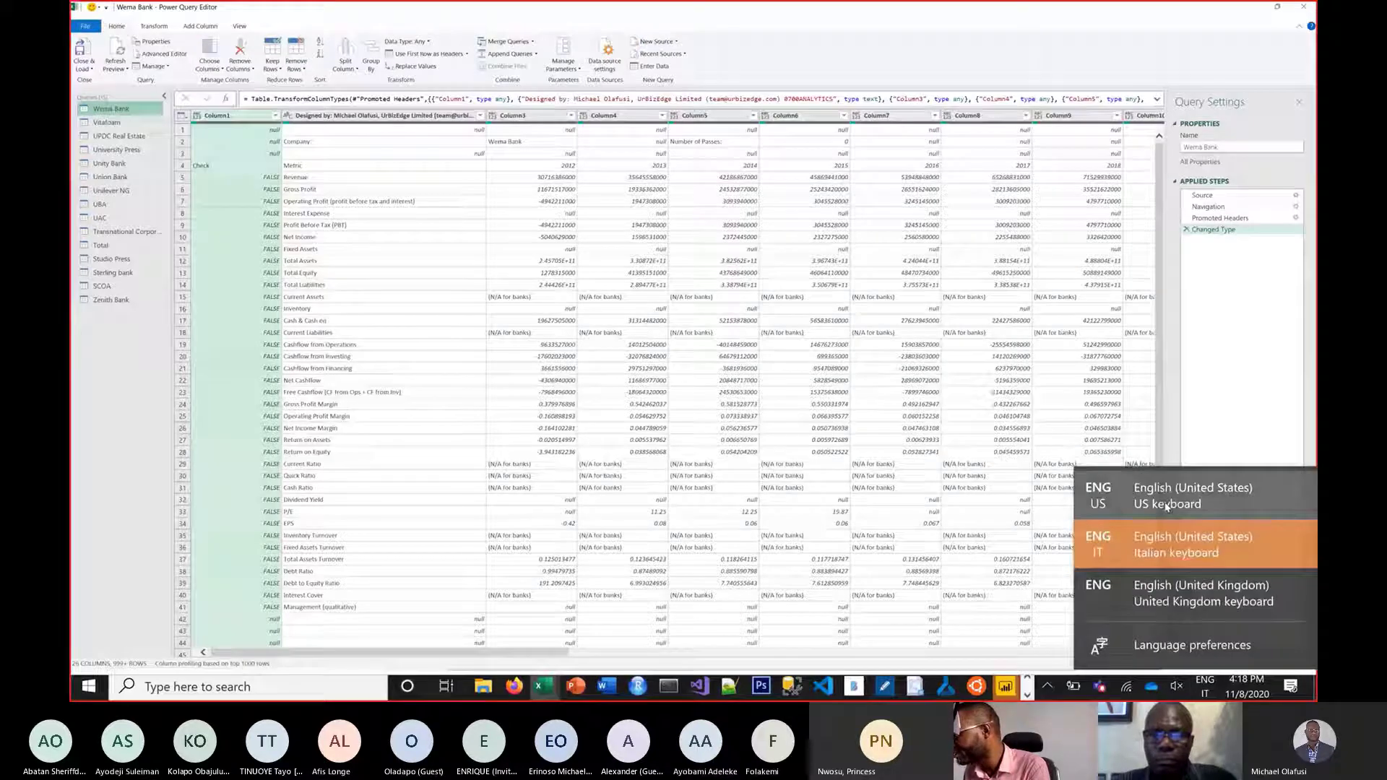
pyautogui.click(1150, 500)
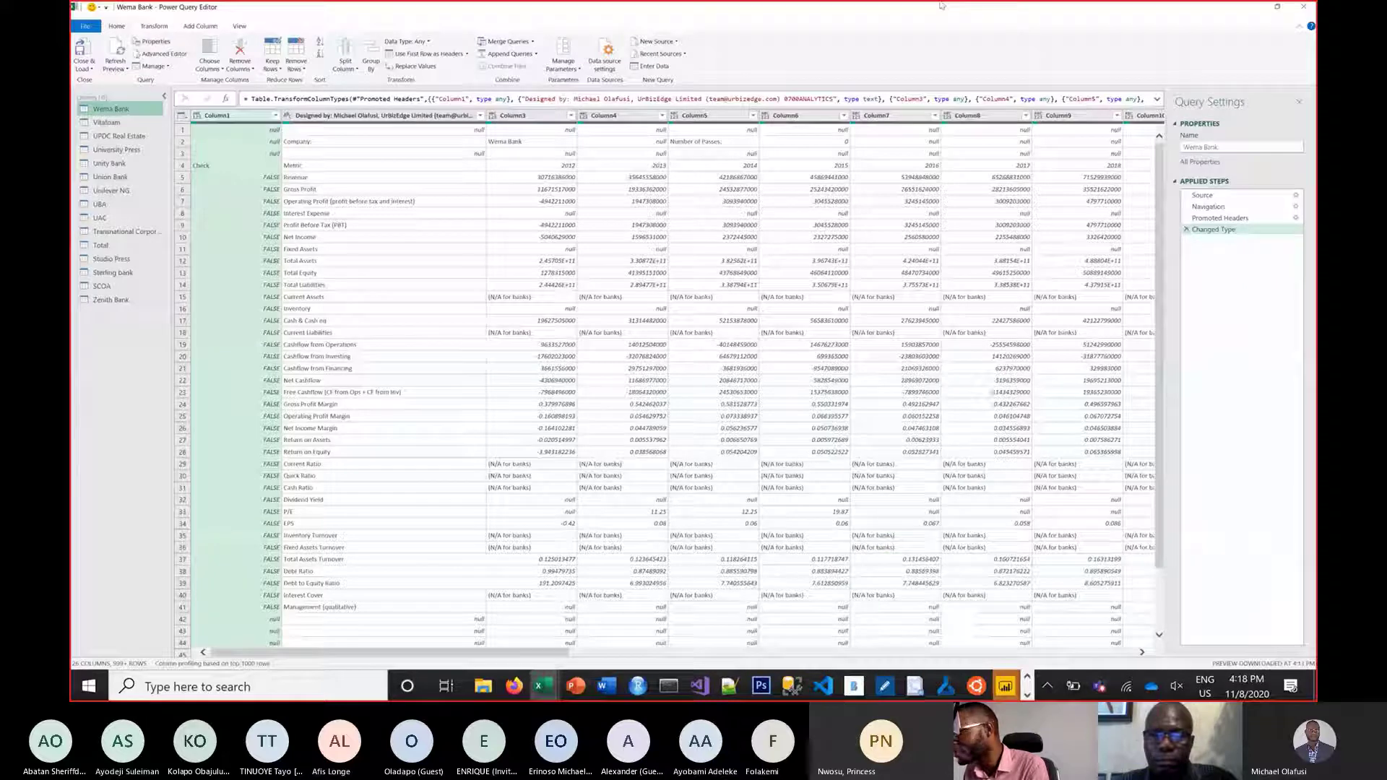
pyautogui.click(154, 26)
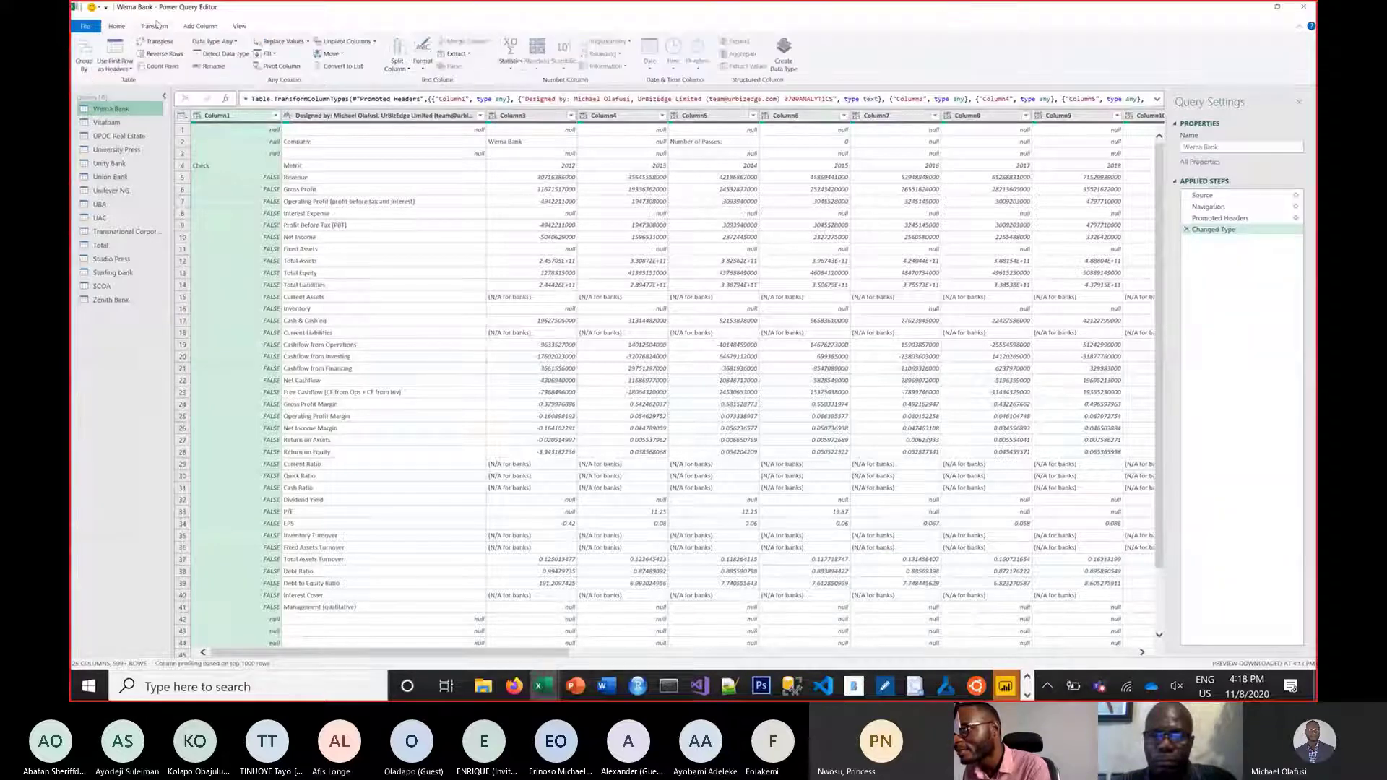
pyautogui.click(186, 29)
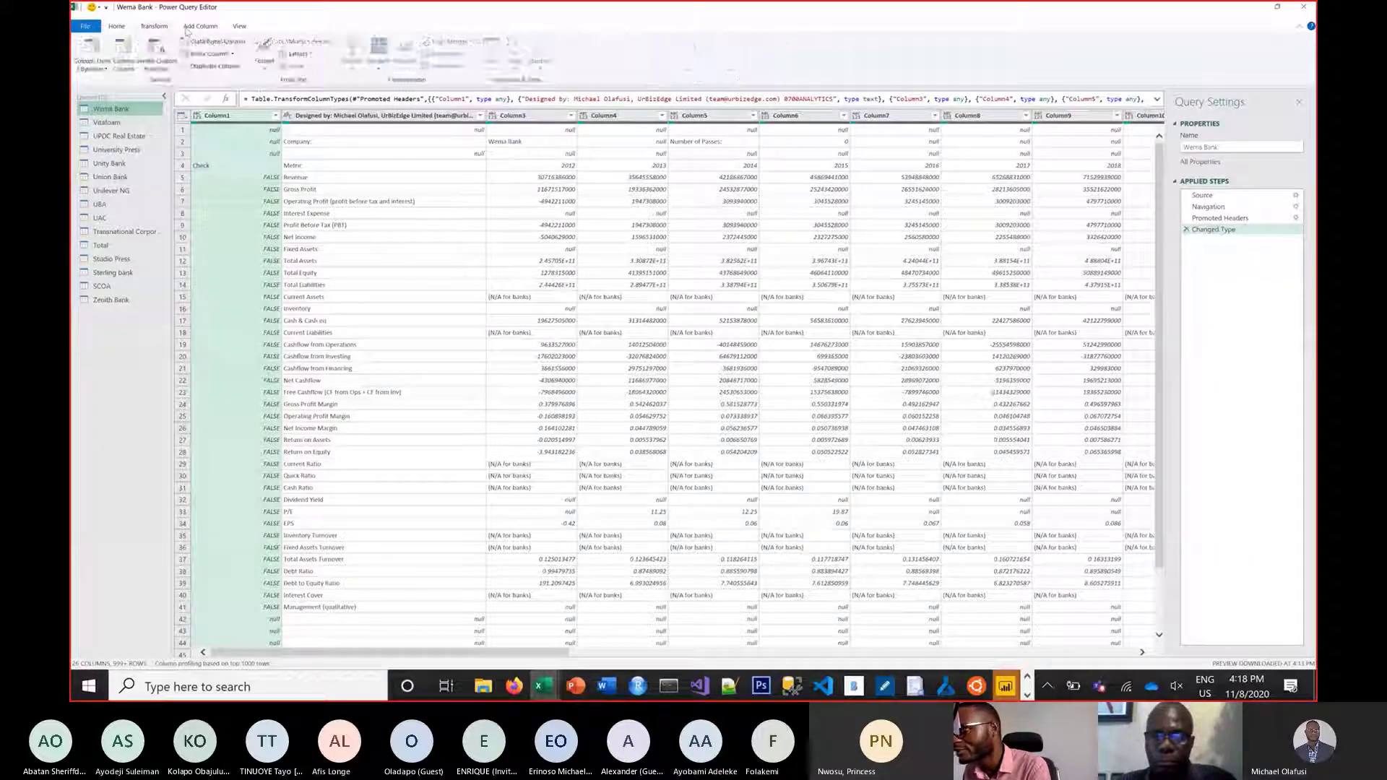
pyautogui.click(243, 29)
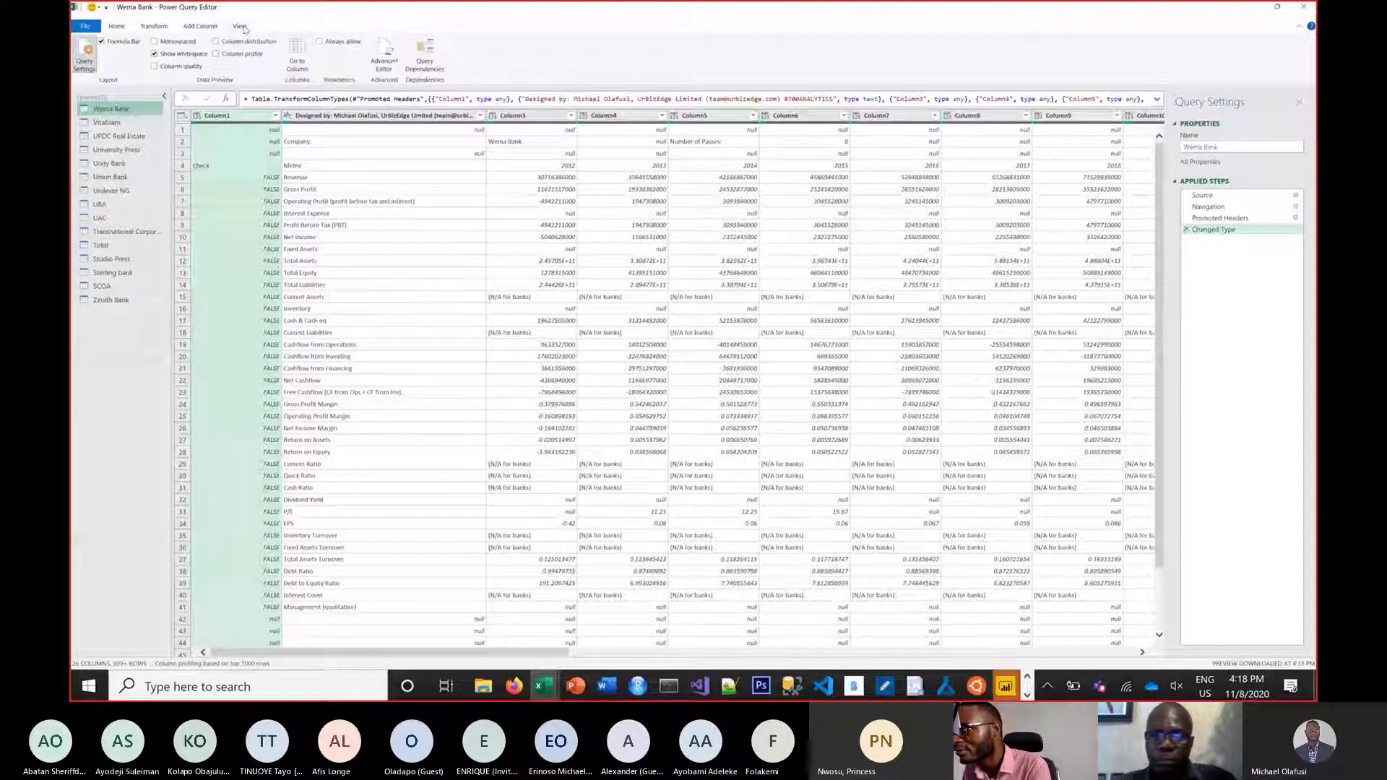
pyautogui.click(117, 26)
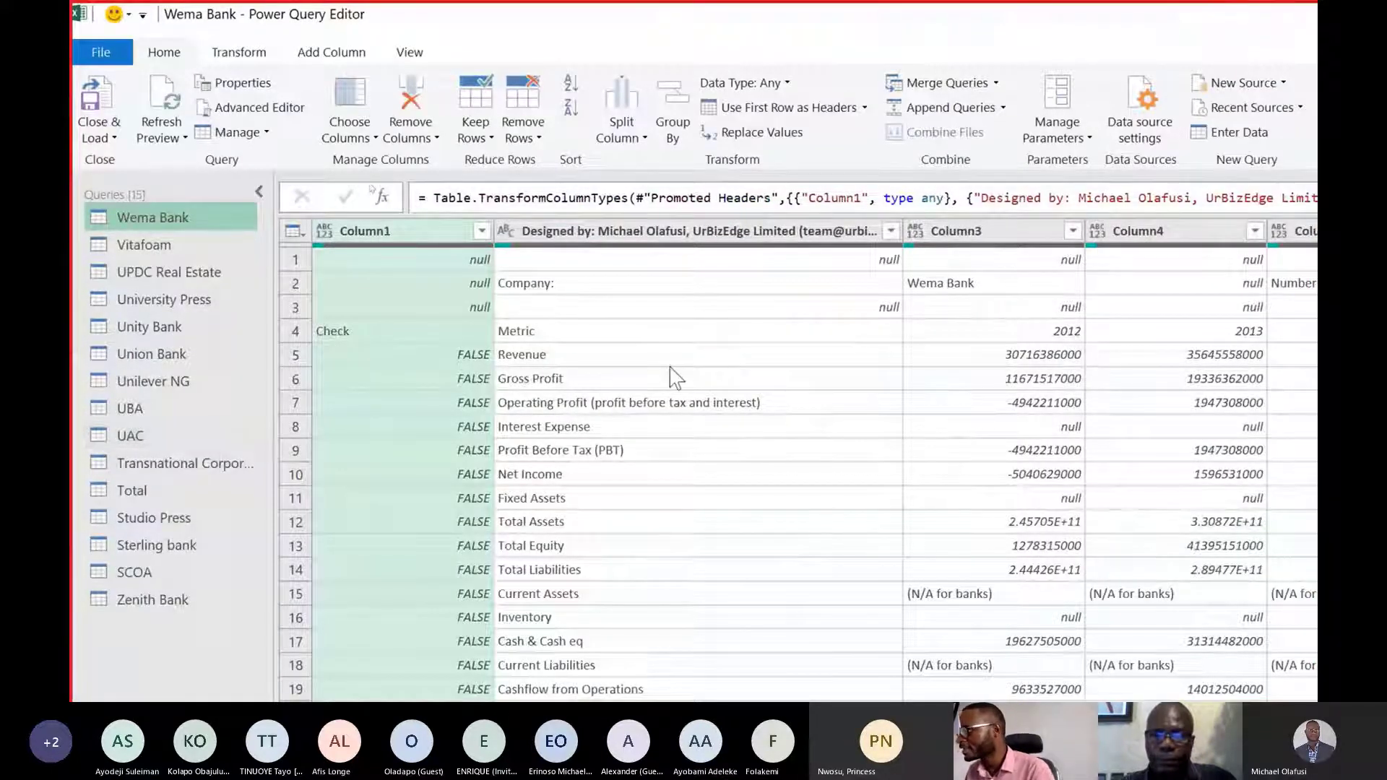
# Add the company name cell in Column3, row 2 of the Wema Bank query as a new query and copy its #"Changed Type"{1}[Column3] expression.
pyautogui.click(1012, 287)
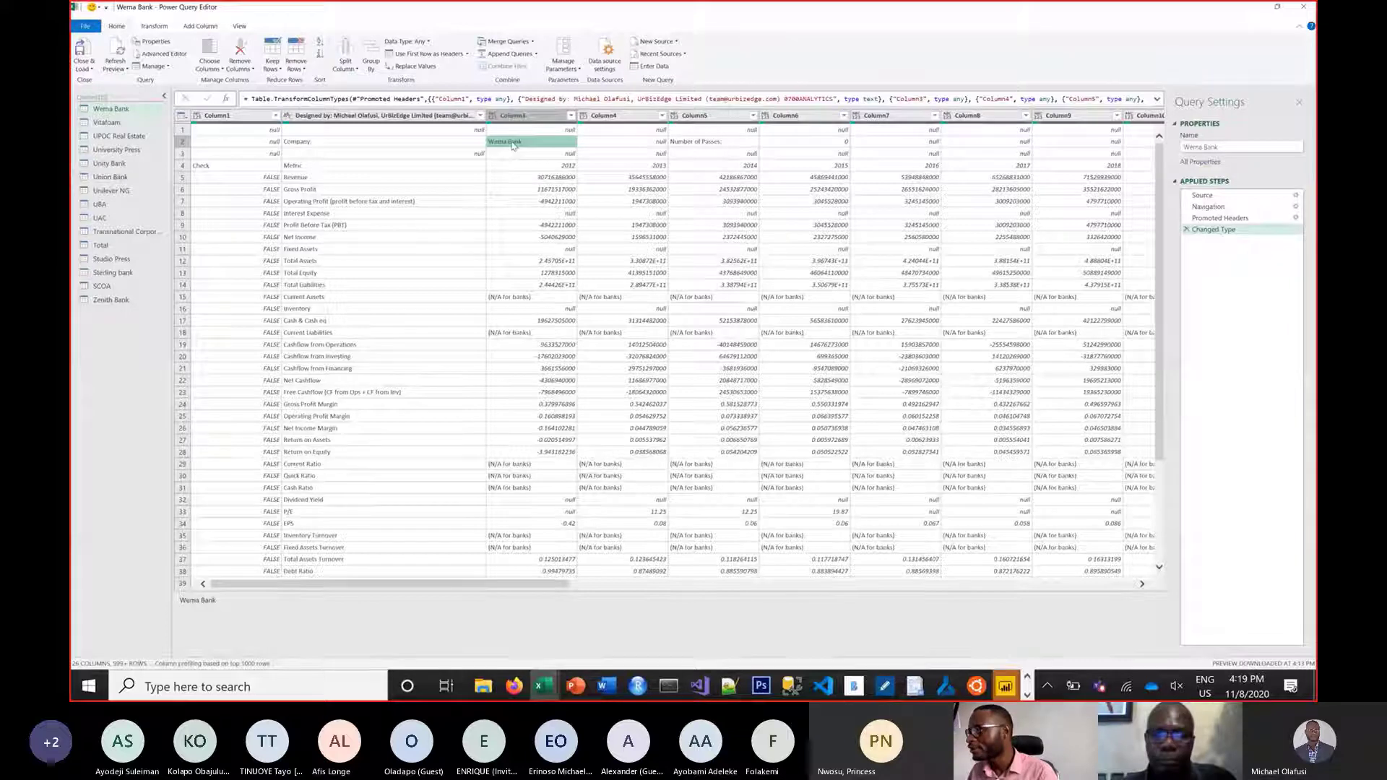
pyautogui.rightClick(513, 144)
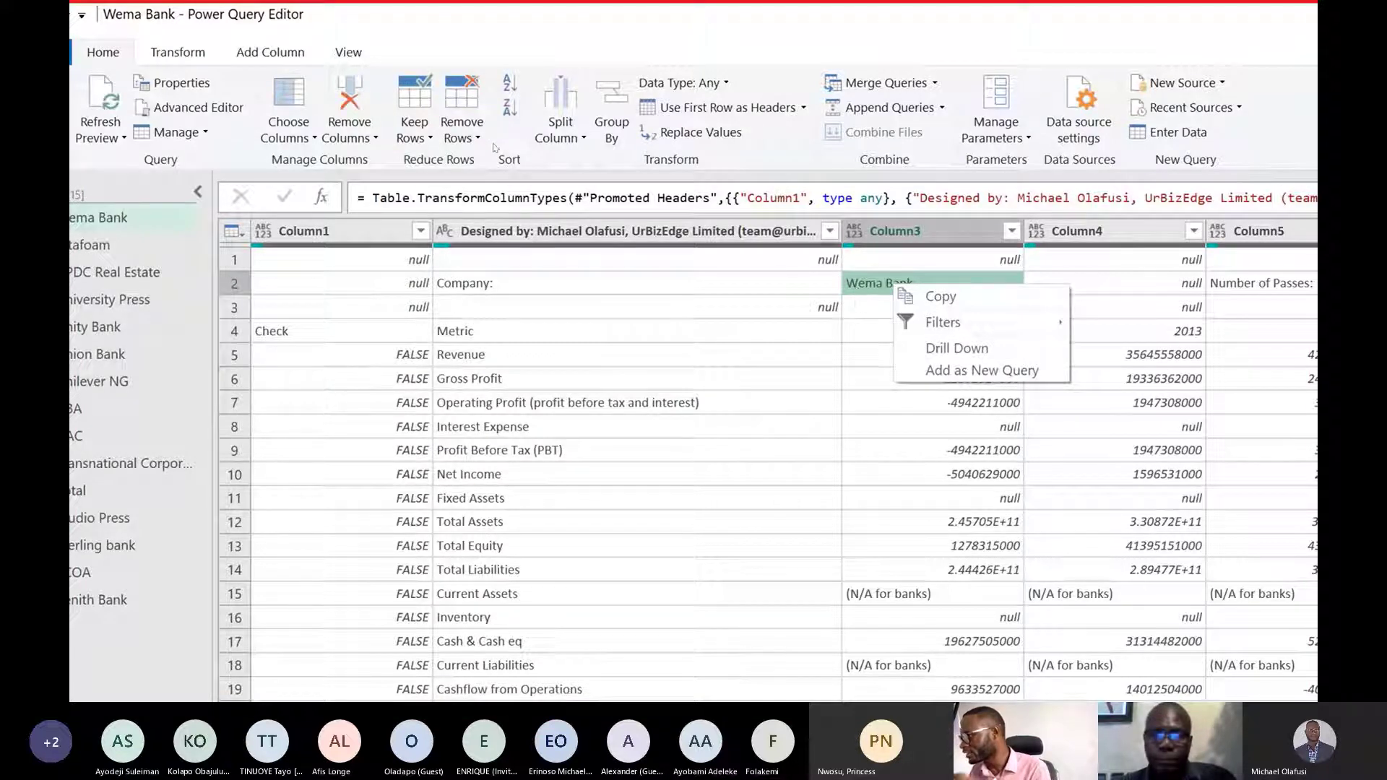
pyautogui.click(967, 371)
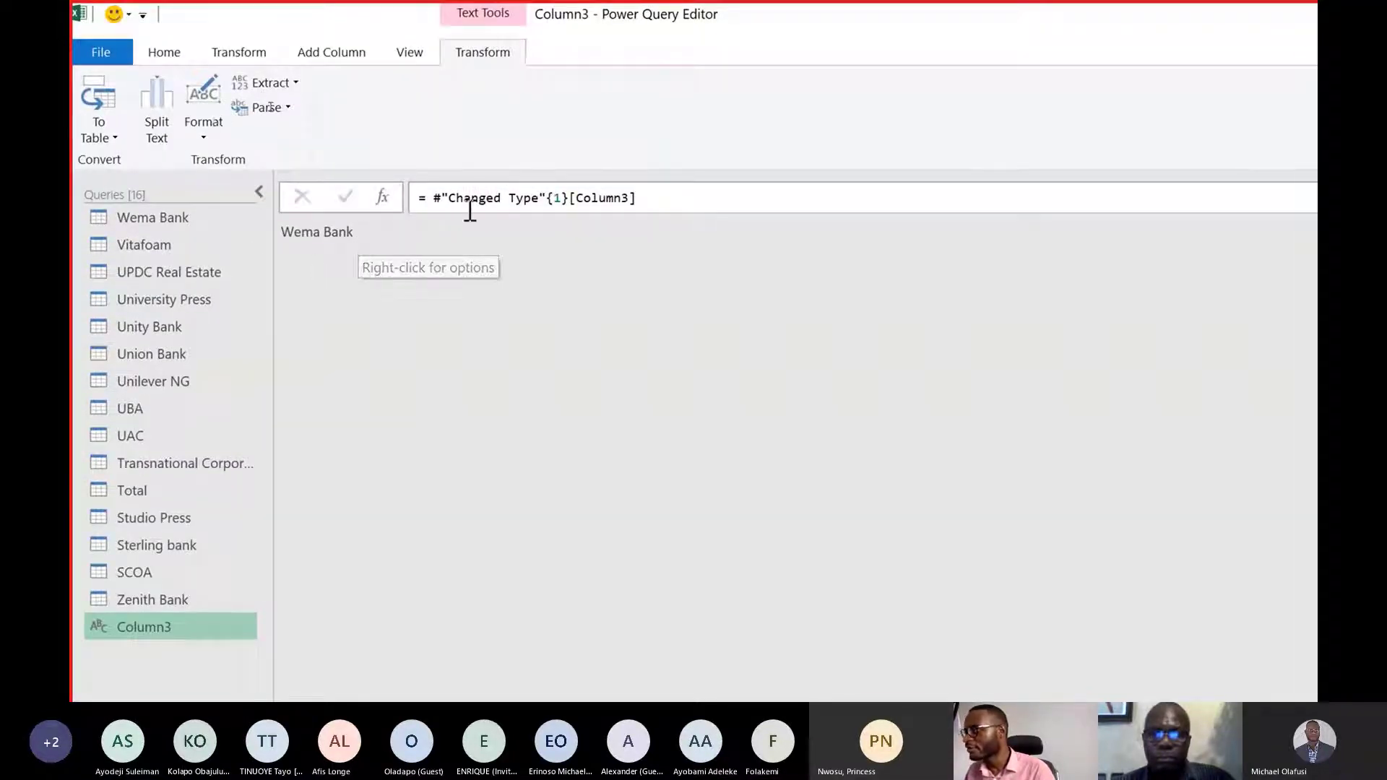
pyautogui.moveTo(436, 197); pyautogui.dragTo(636, 197)
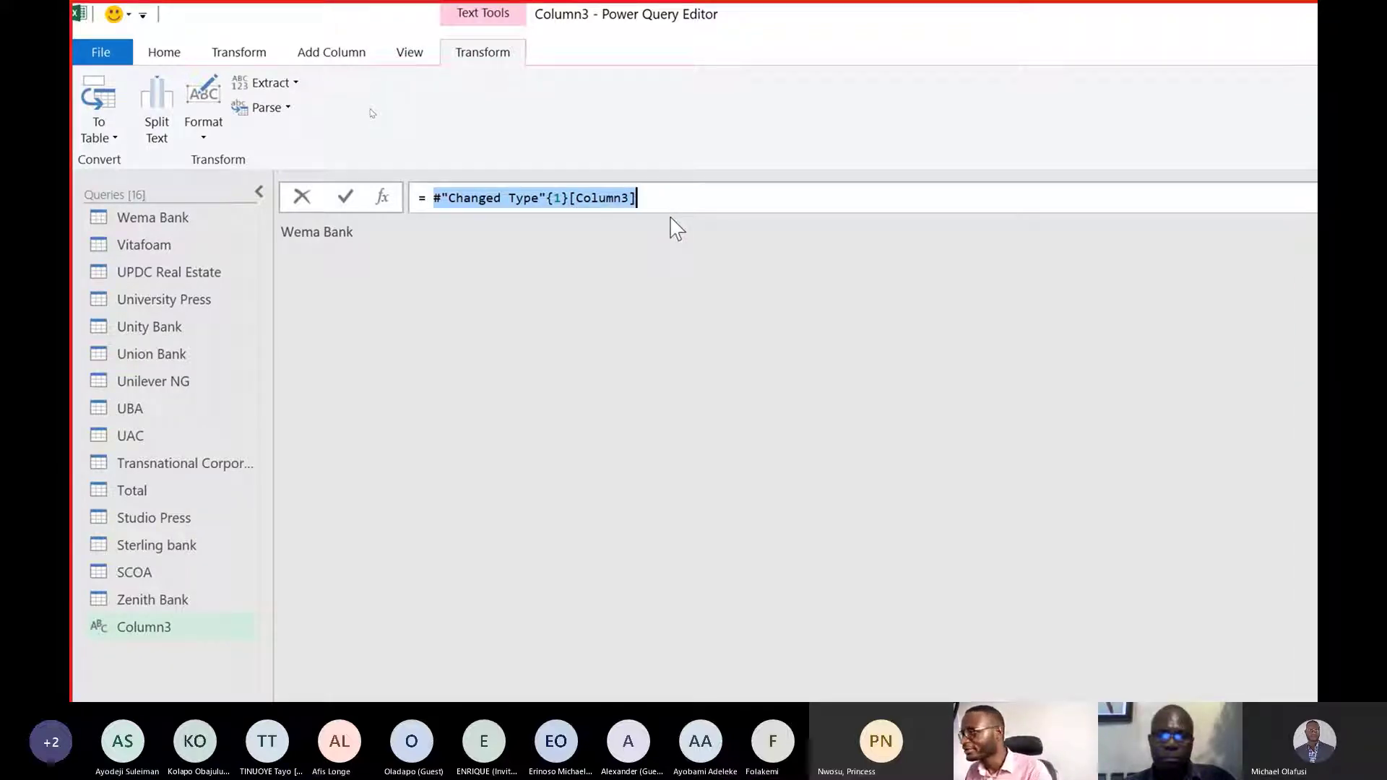
pyautogui.rightClick(554, 196)
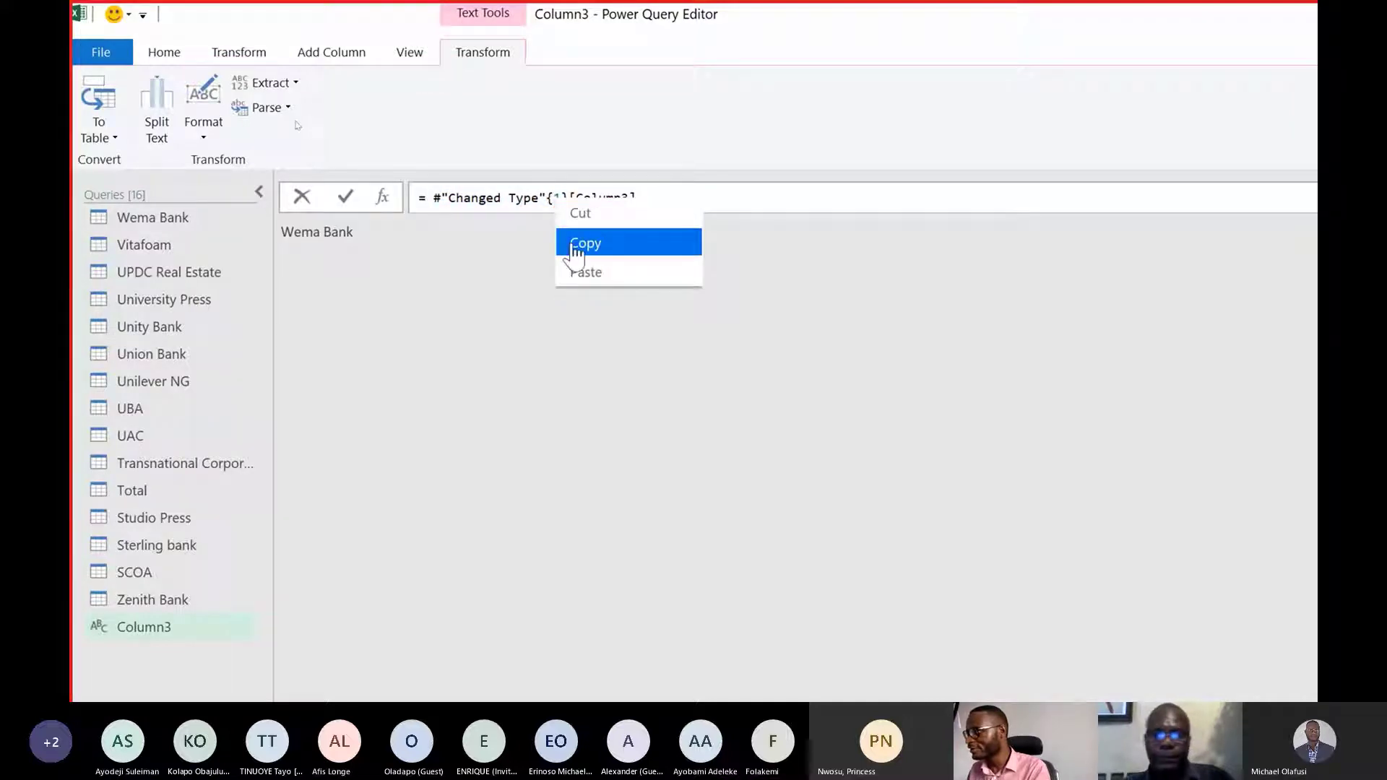
pyautogui.click(610, 245)
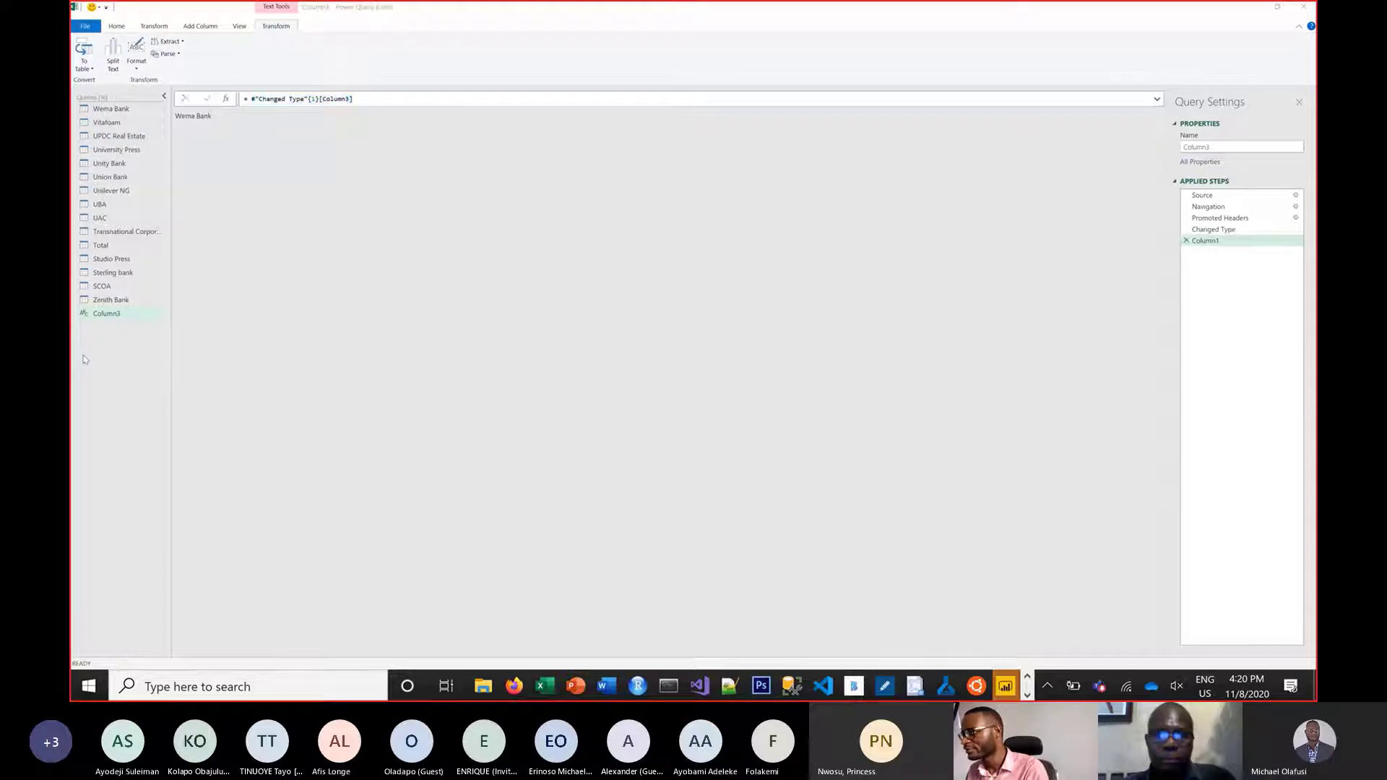
# Switch to the Teams meeting window and mute everyone in the meeting from the participant list.
pyautogui.hotkey('alt', 'Tab')
pyautogui.hotkey('alt', 'Tab')
pyautogui.hotkey('alt', 'Tab')
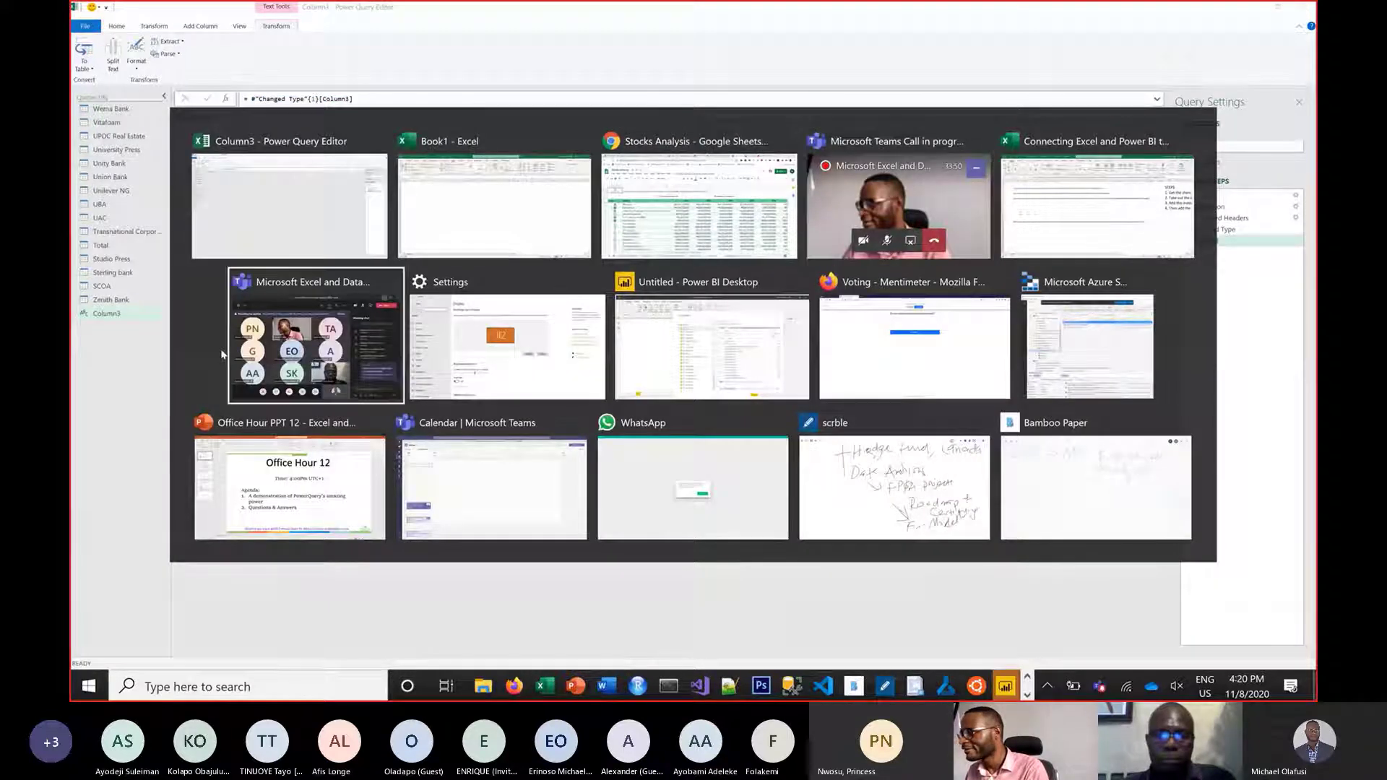
pyautogui.click(224, 354)
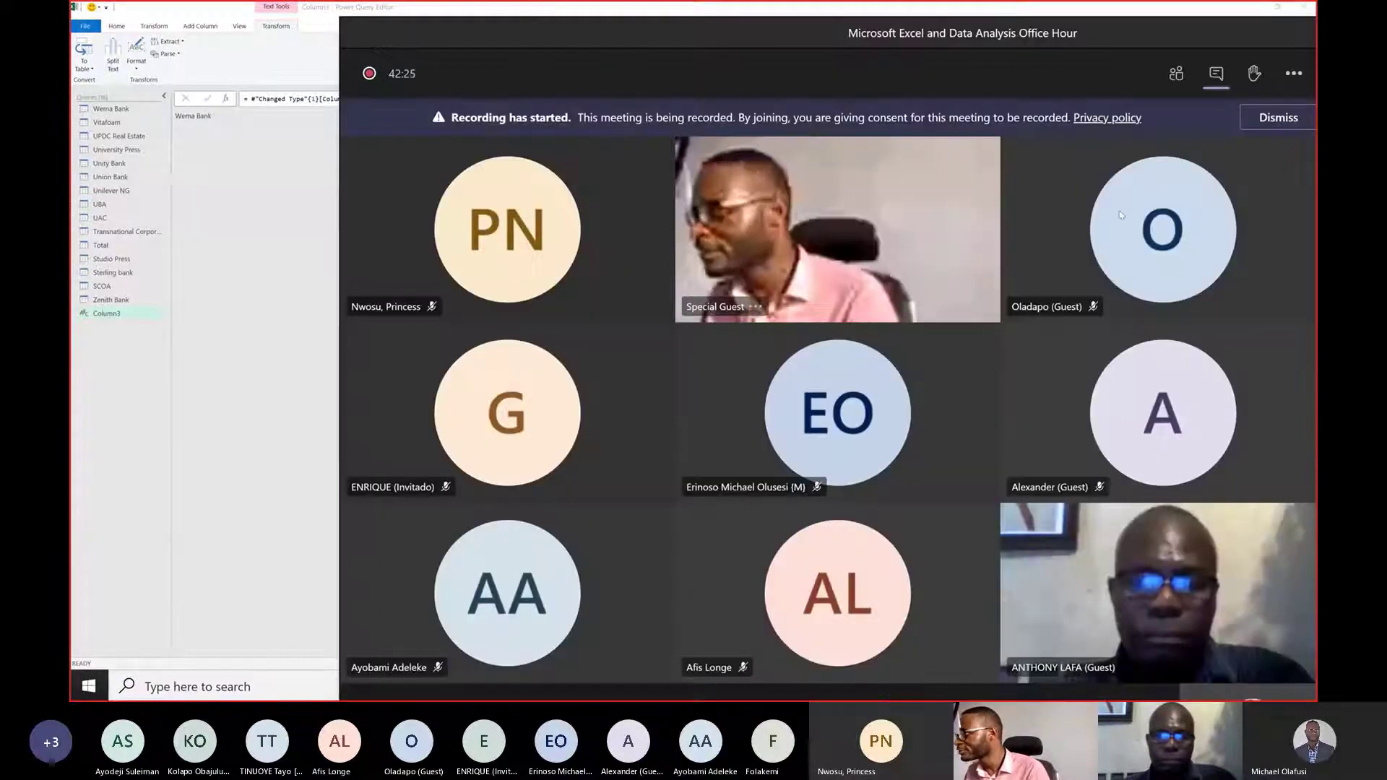
pyautogui.click(1295, 76)
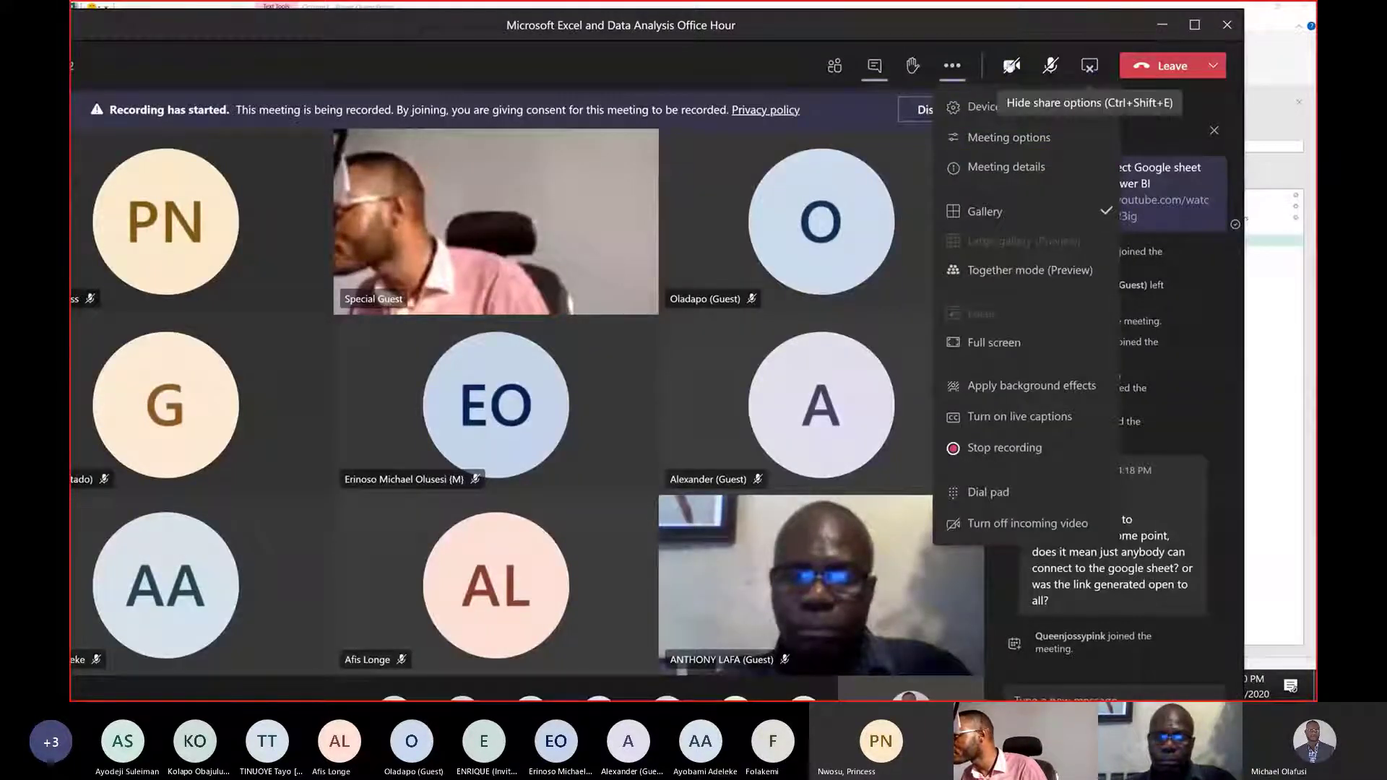
pyautogui.click(874, 68)
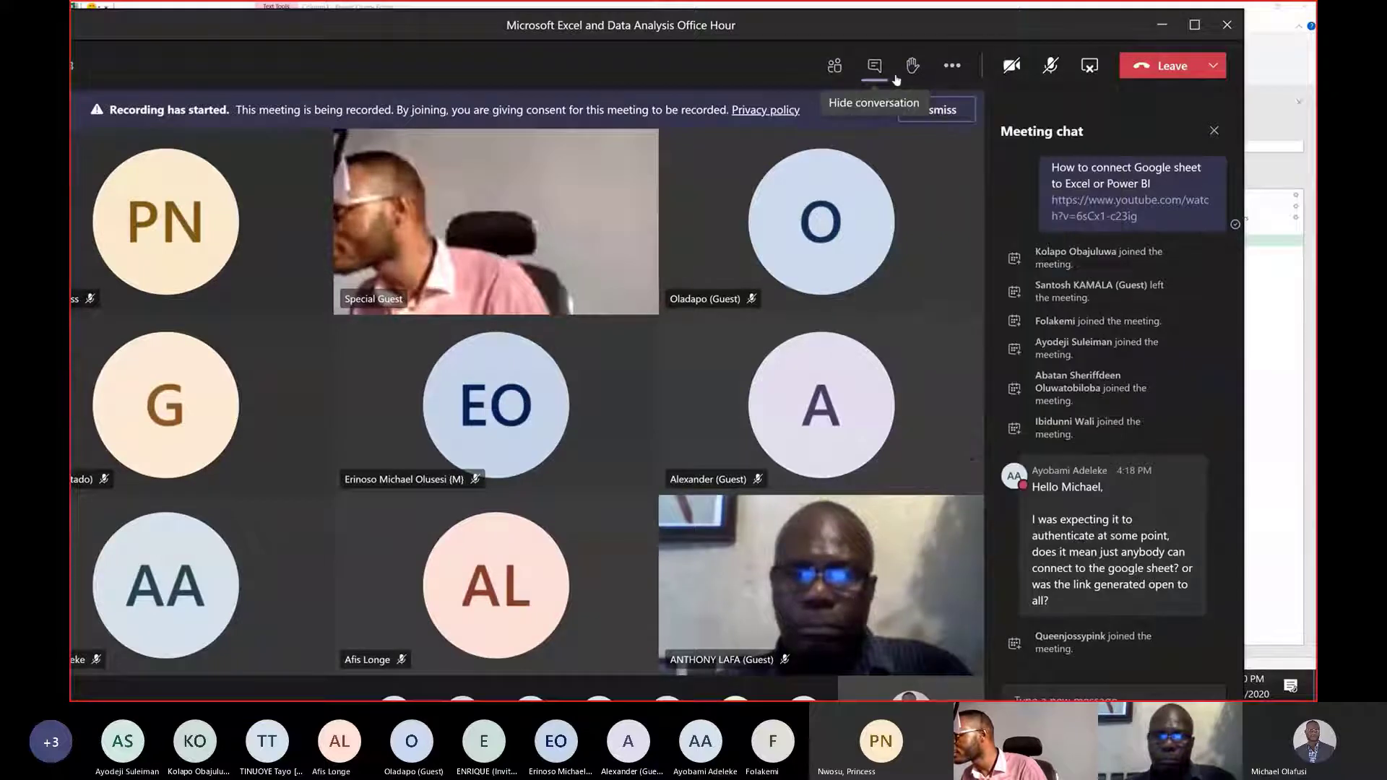
pyautogui.click(875, 69)
pyautogui.click(836, 68)
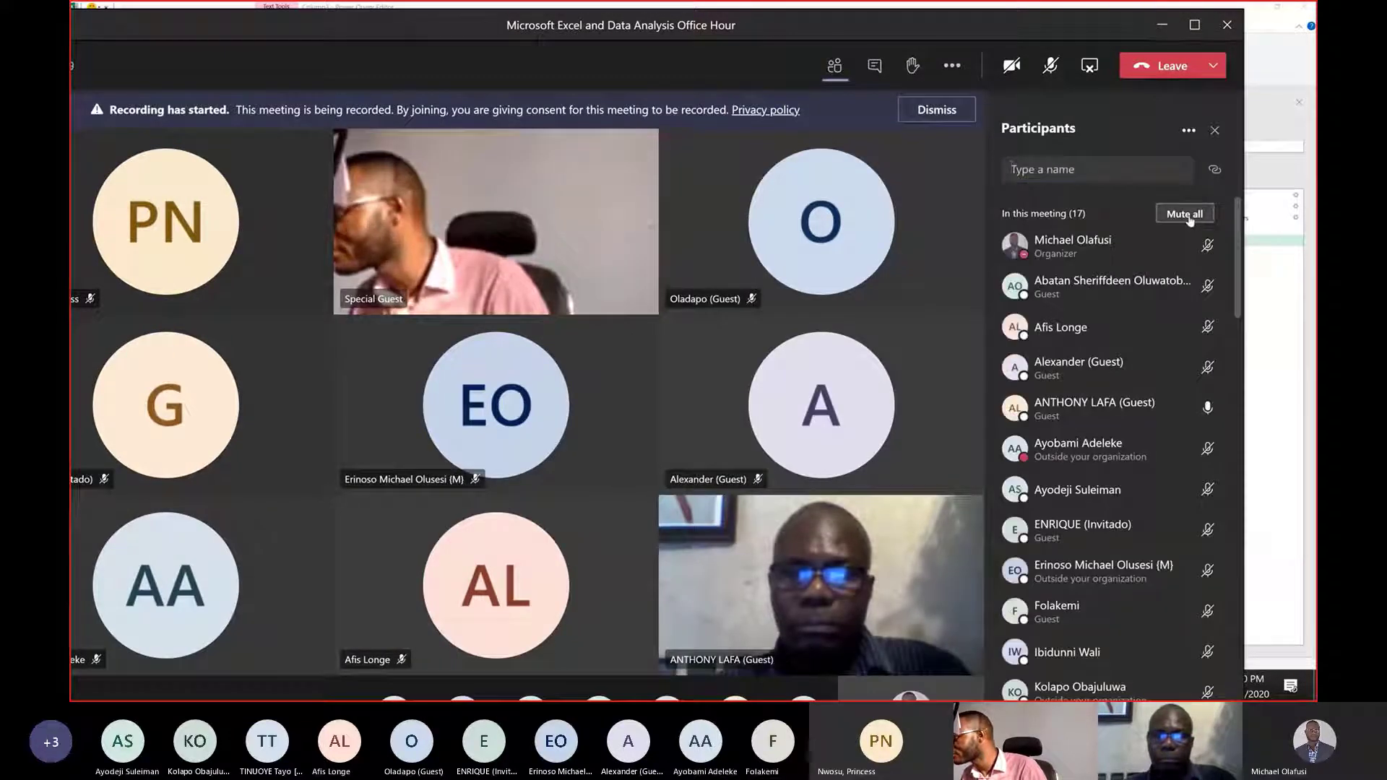
pyautogui.click(1186, 214)
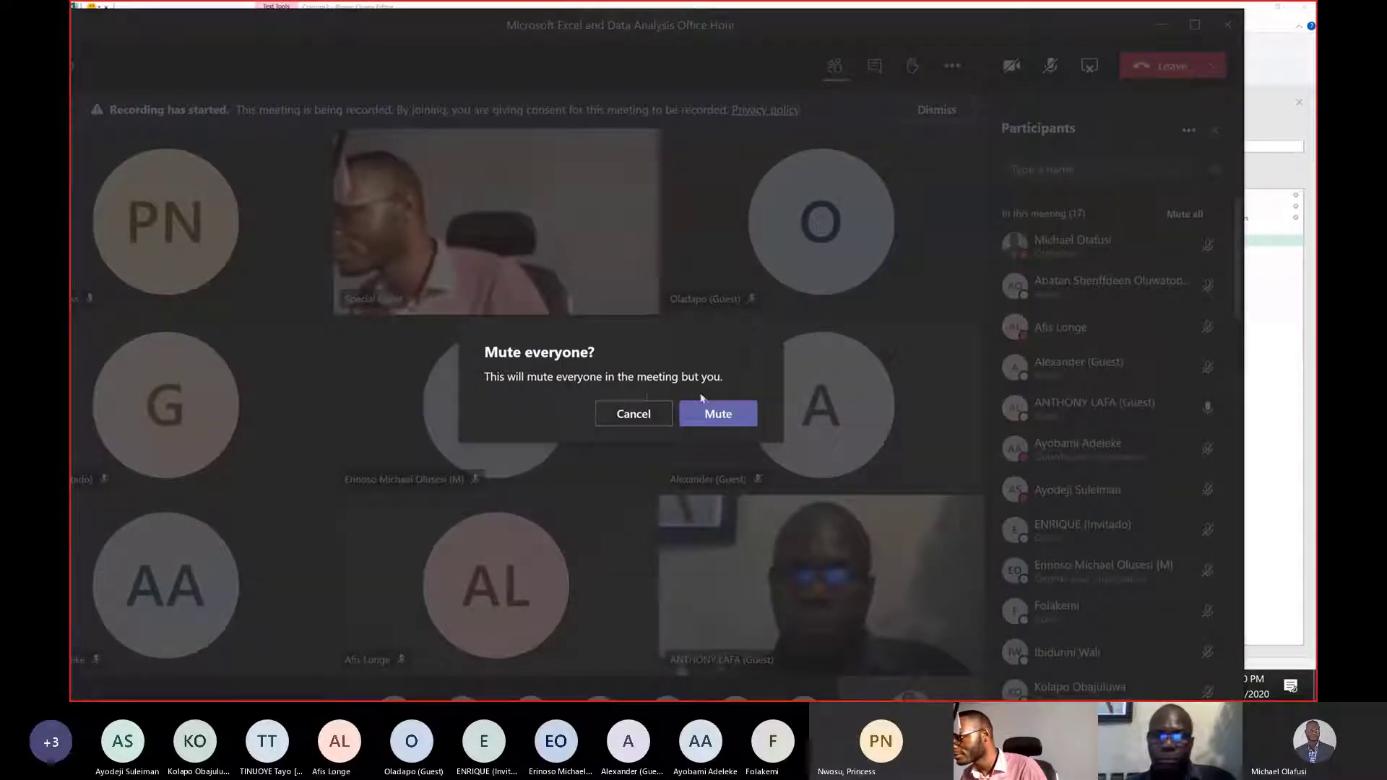
pyautogui.click(715, 414)
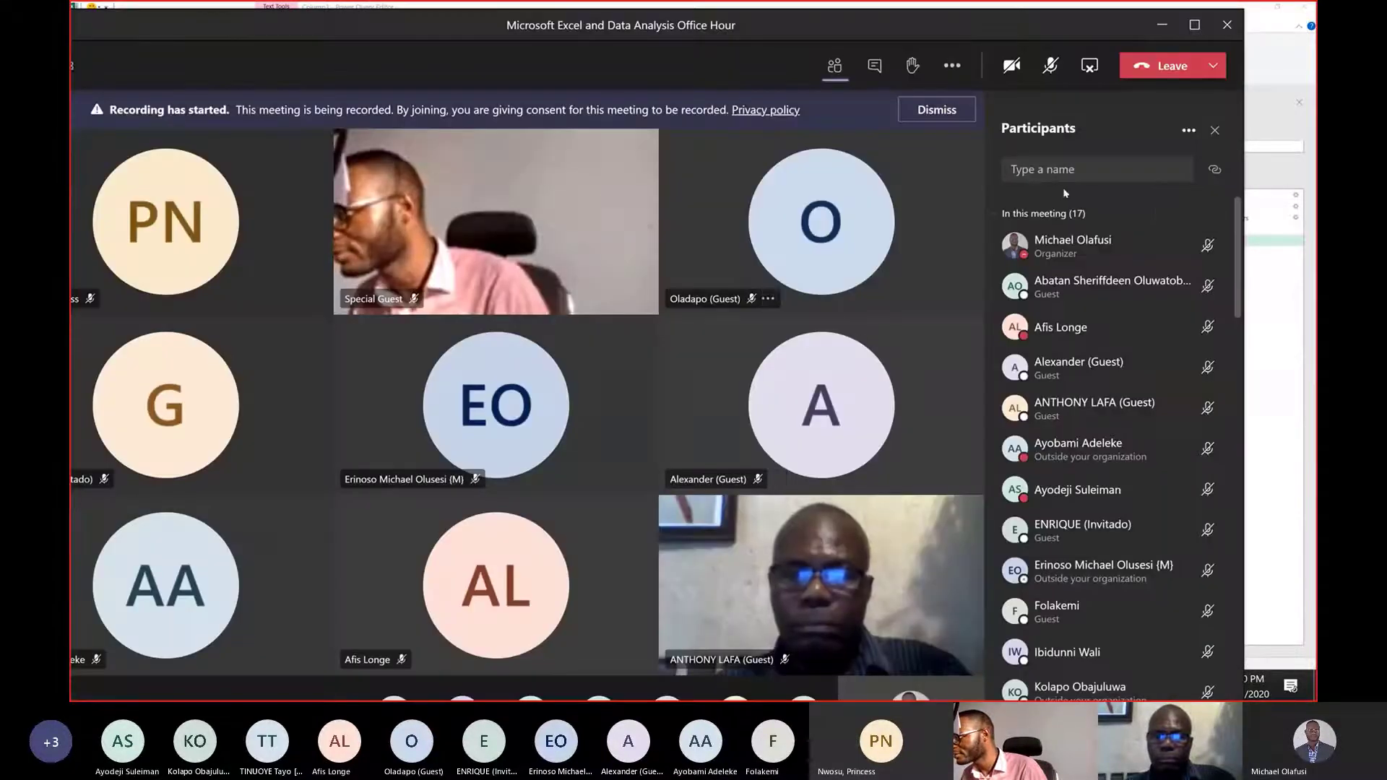
# Switch back to the Power Query Editor and copy the #"Changed Type"{1}[Column3] expression from the Column3 query's formula.
pyautogui.click(1161, 26)
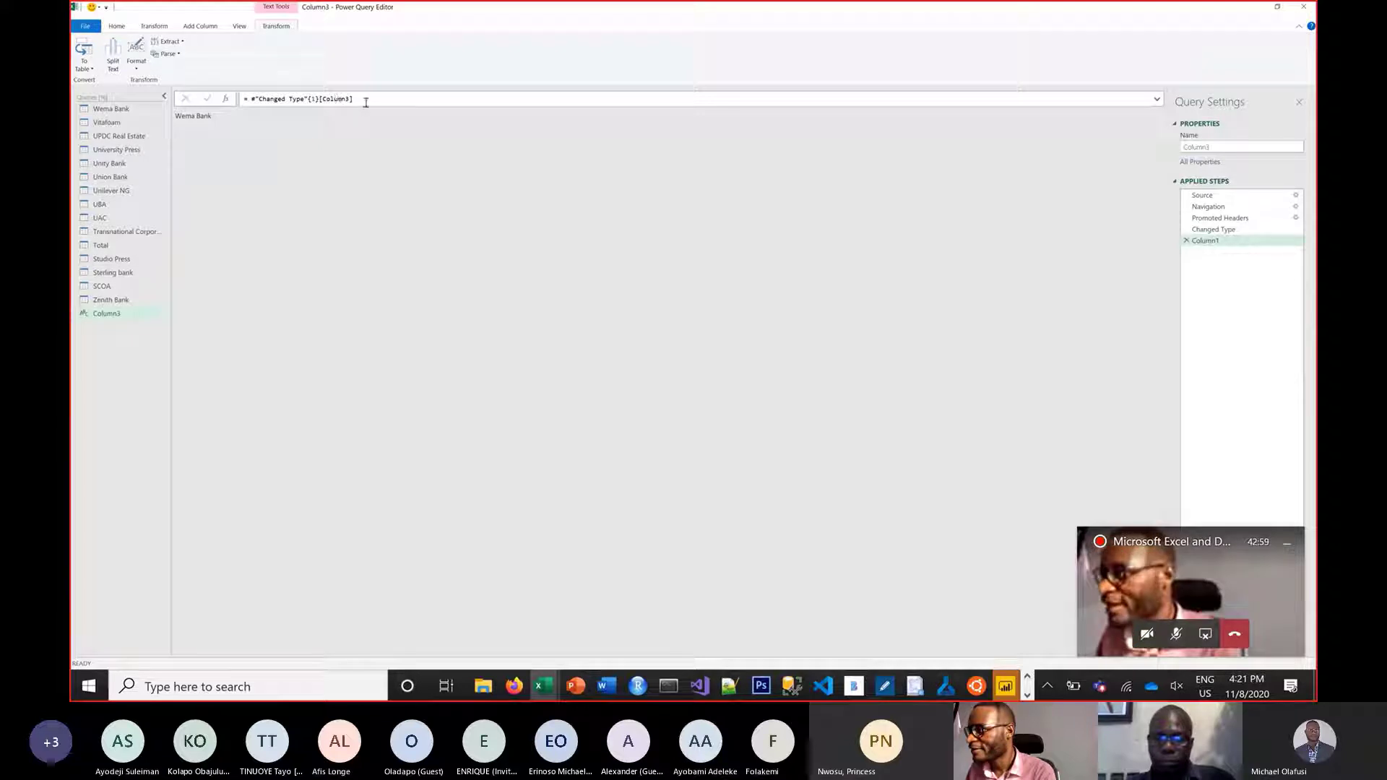
pyautogui.moveTo(362, 101); pyautogui.dragTo(249, 103)
pyautogui.hotkey('ctrl', 'c')
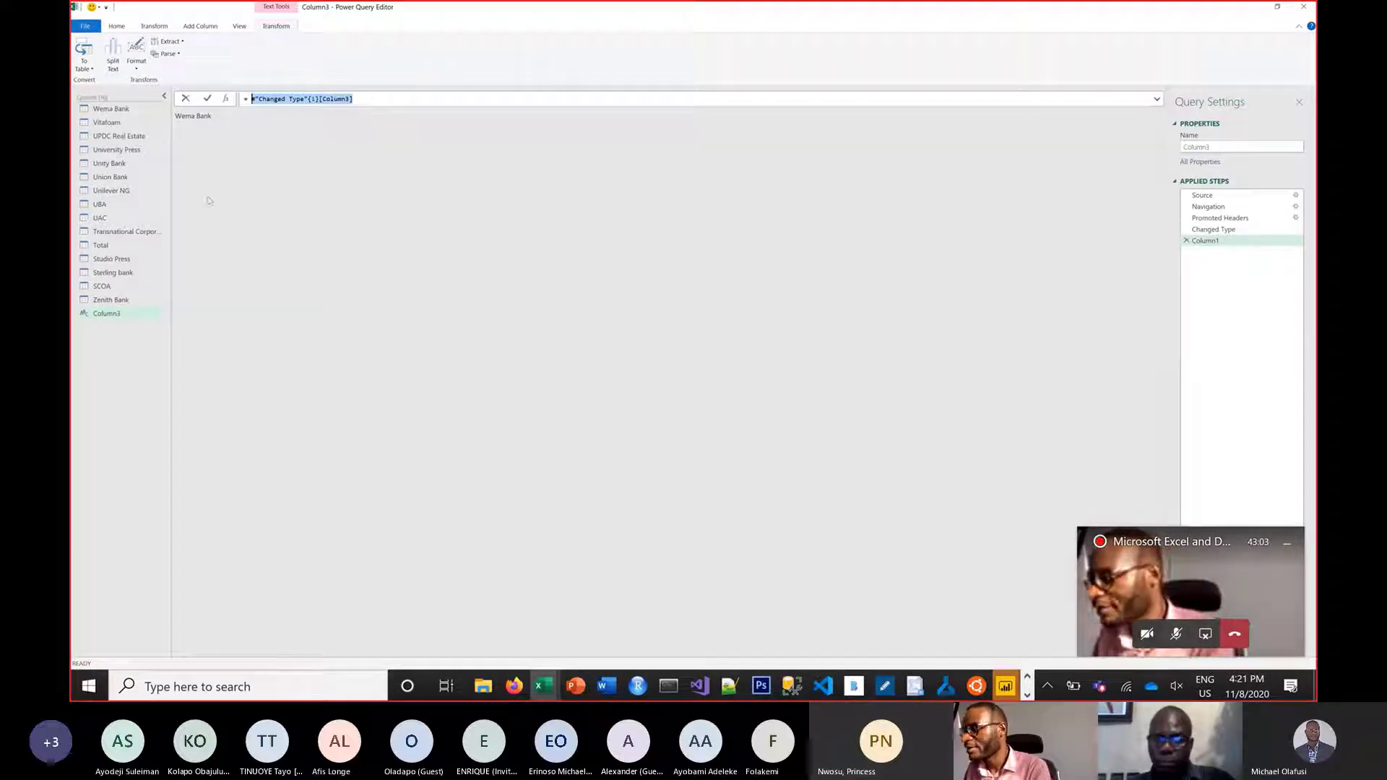
pyautogui.press('Escape')
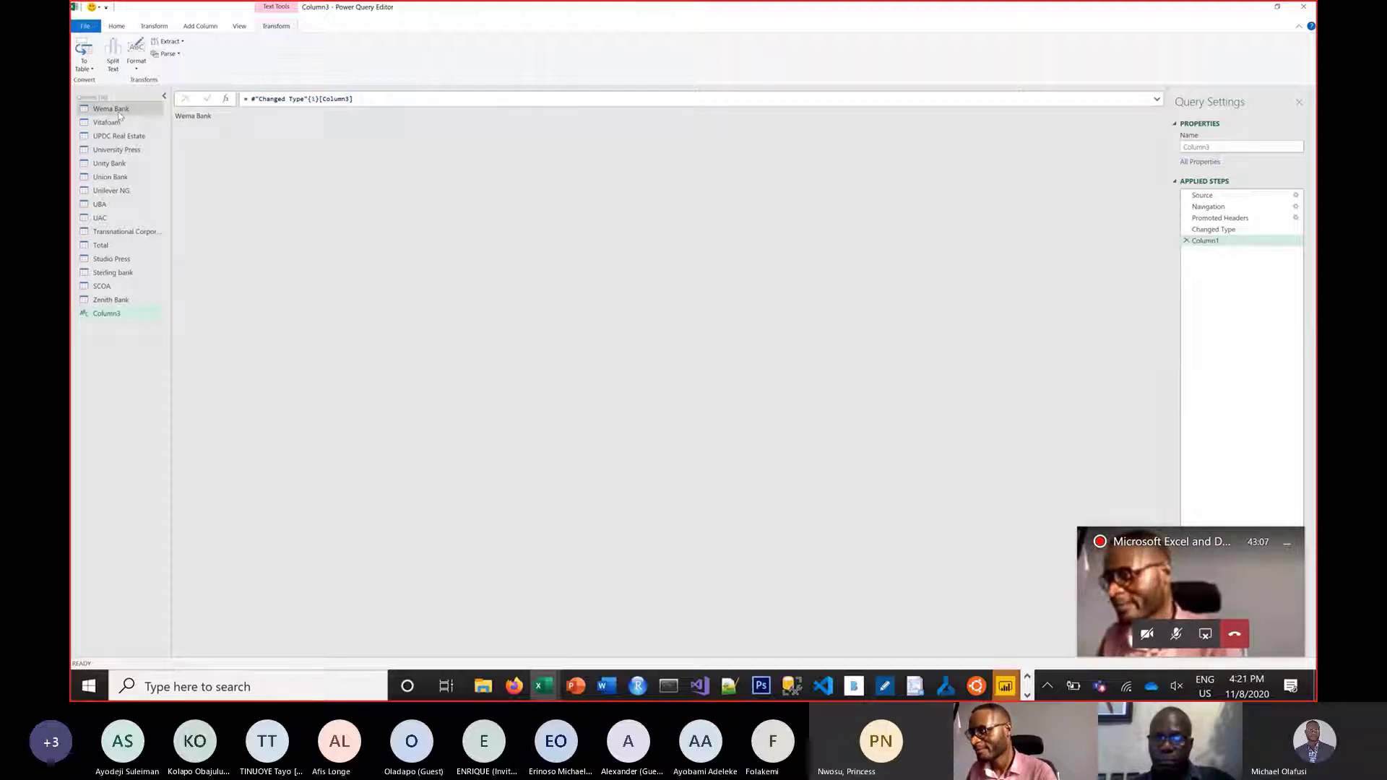
# Remove the top 3 rows of the Wema Bank query and use its first row as headers.
pyautogui.click(137, 112)
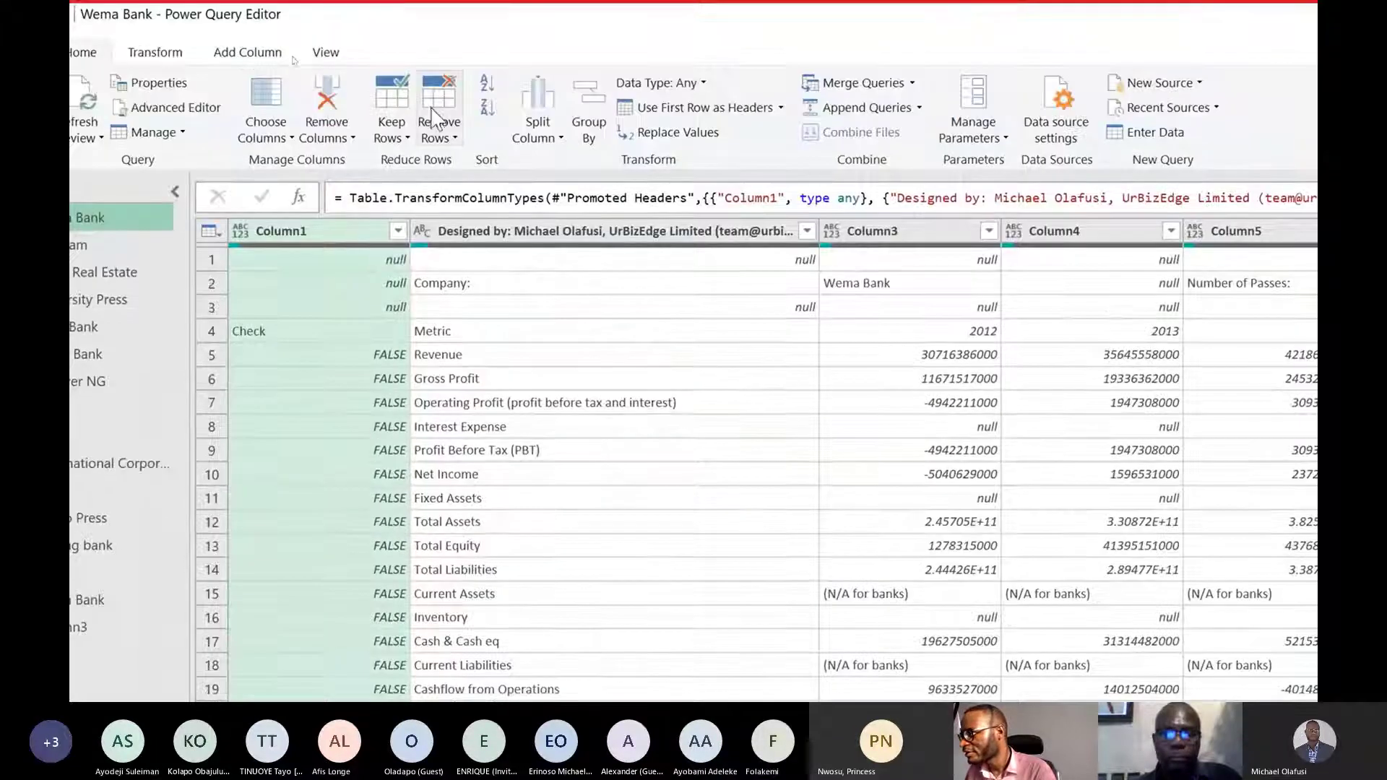
pyautogui.click(439, 137)
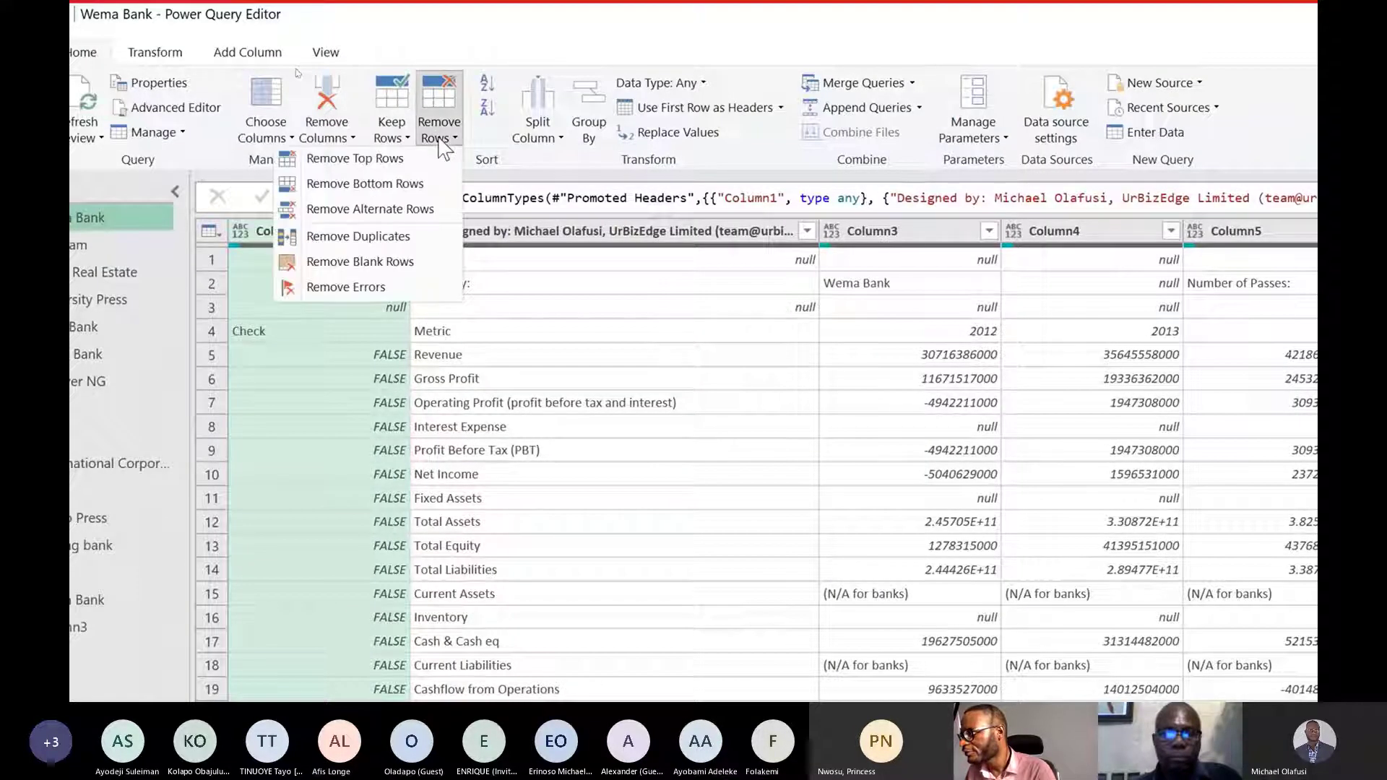
pyautogui.click(403, 160)
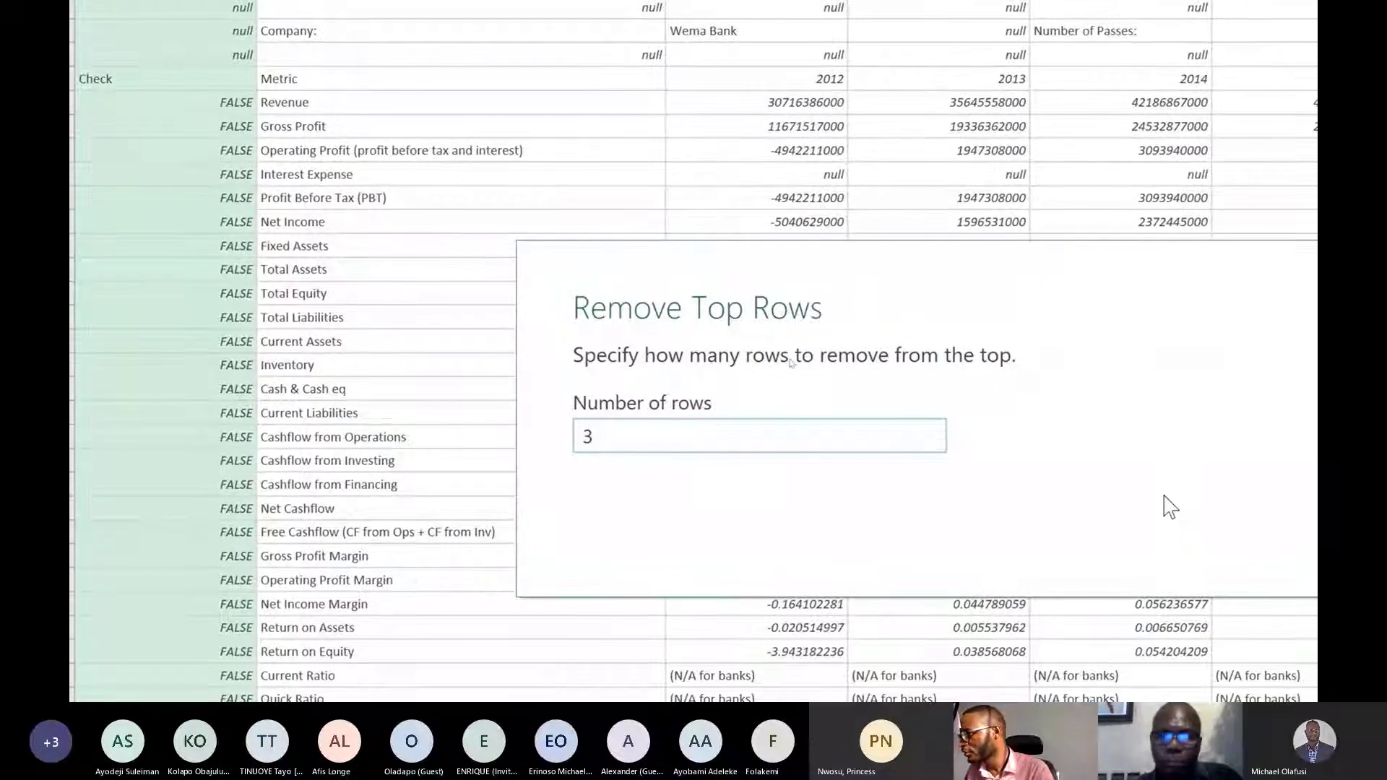
pyautogui.click(1161, 533)
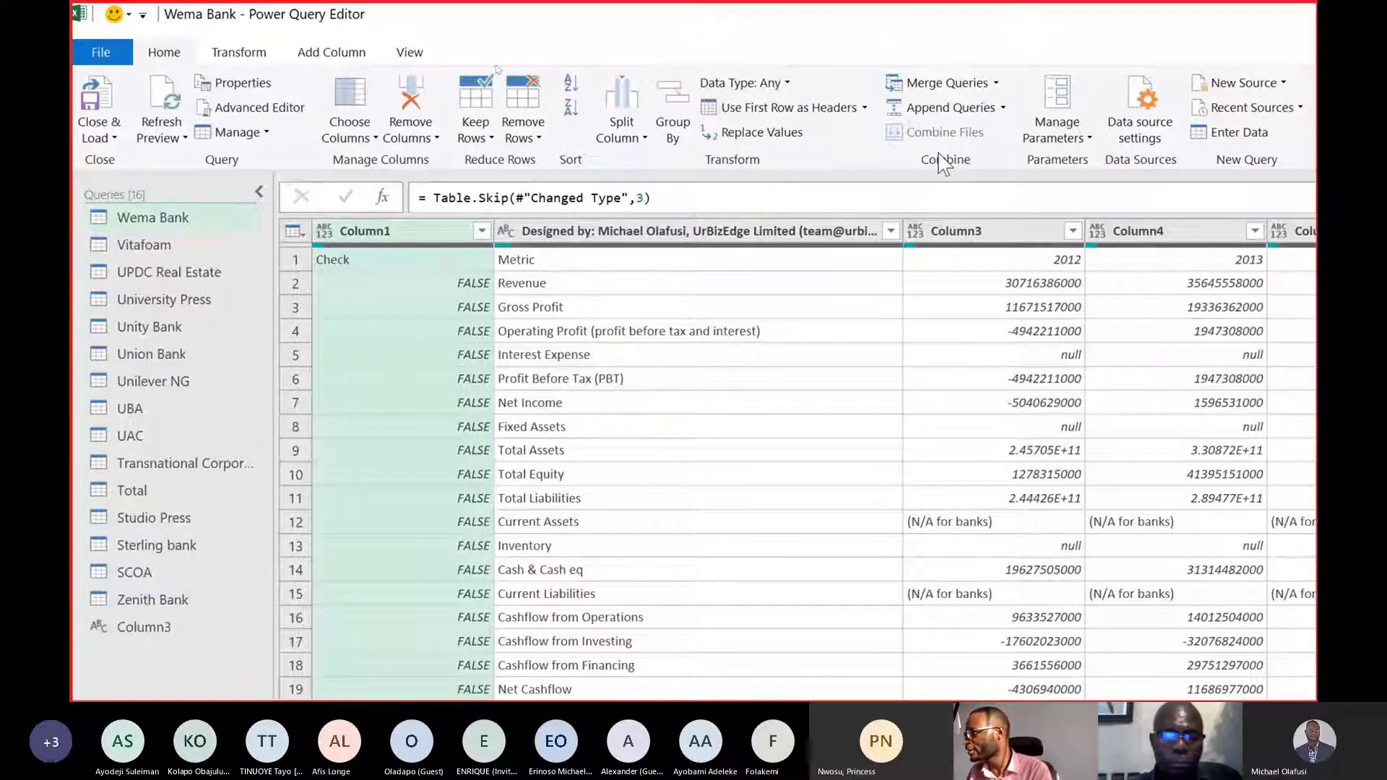
pyautogui.click(802, 110)
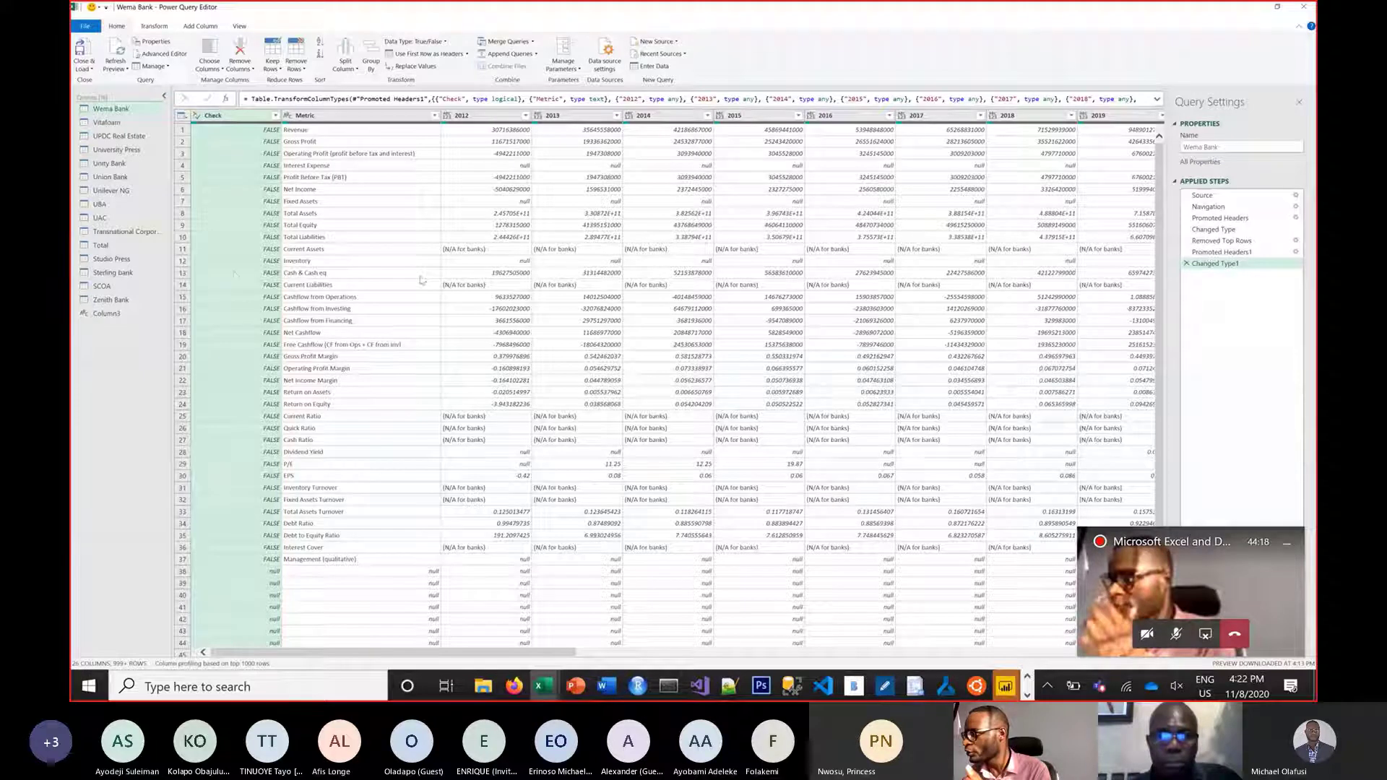
# Add a custom column named Company to the Wema Bank query with the copied formula #"Changed Type"{1}[Column3].
pyautogui.click(108, 314)
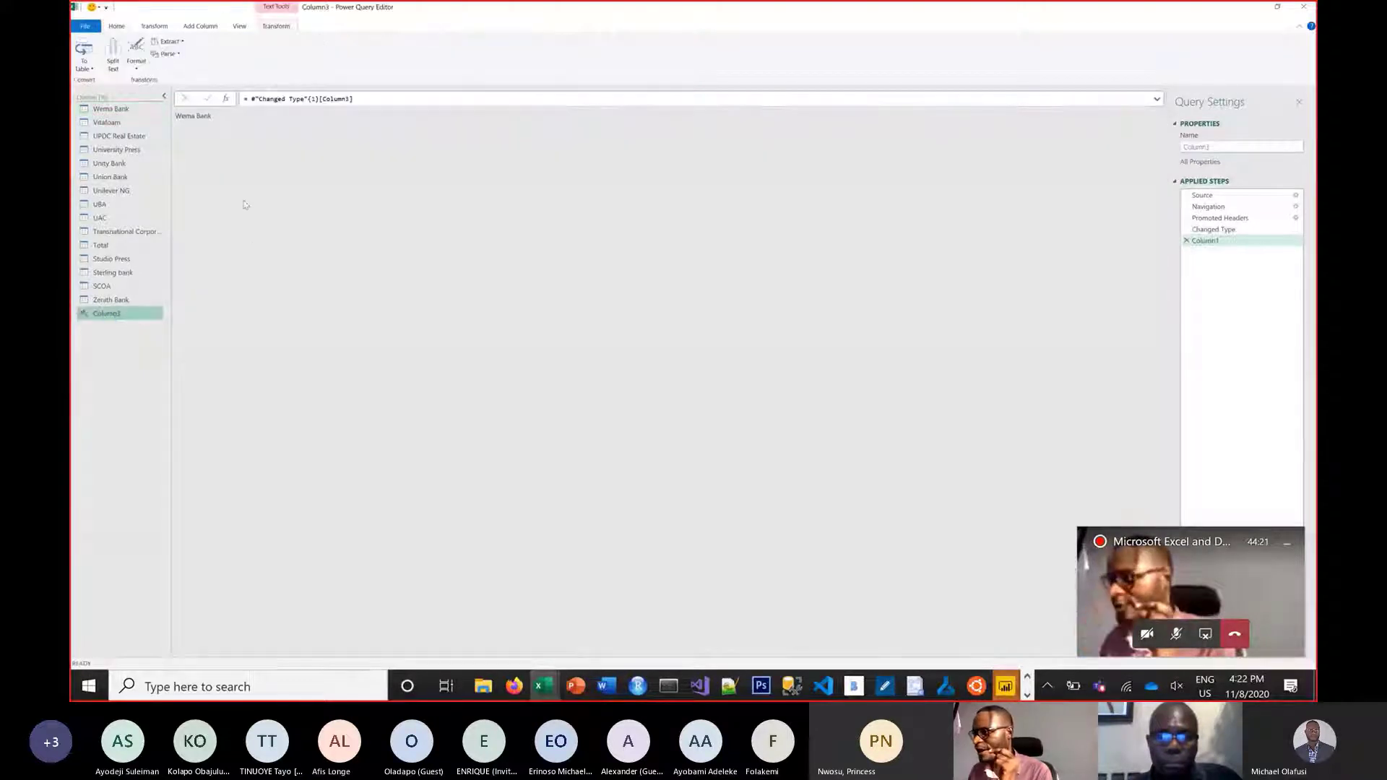
pyautogui.click(111, 109)
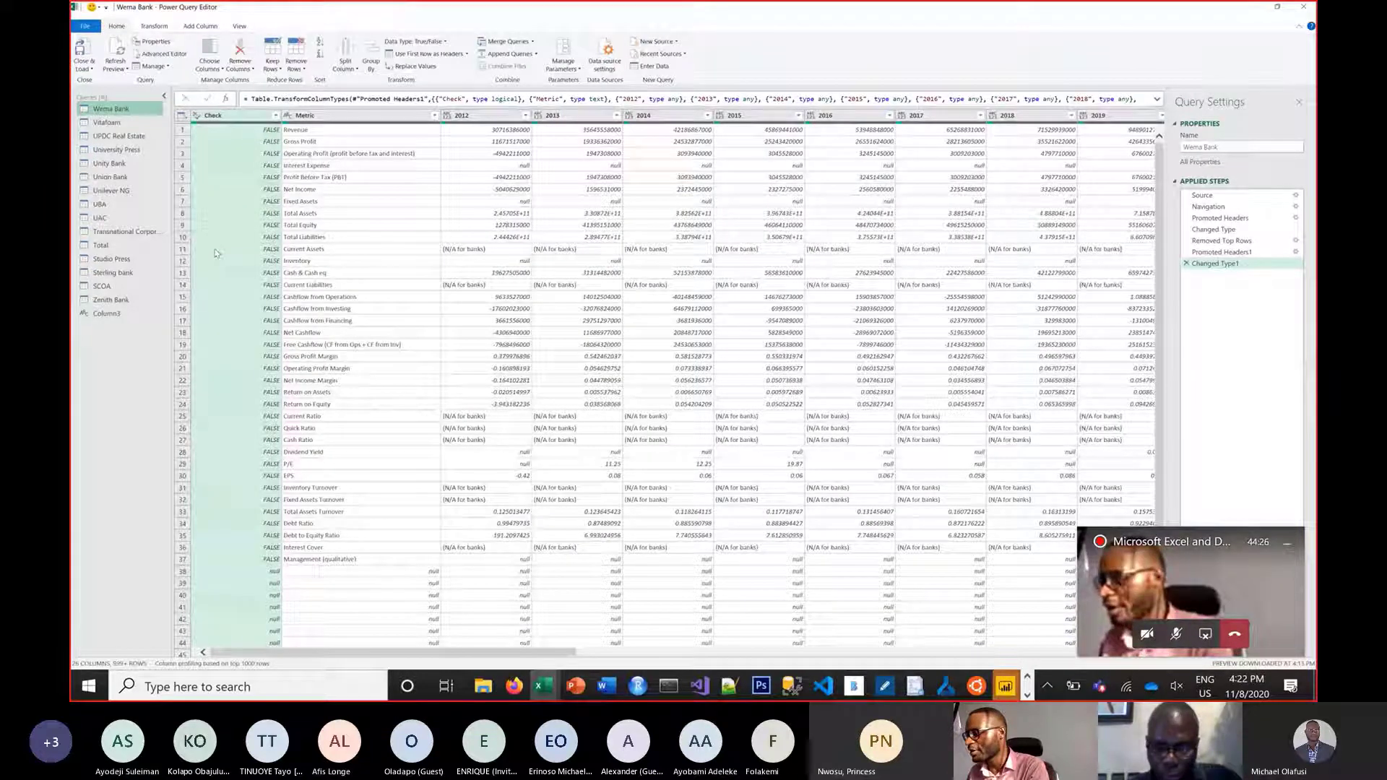
pyautogui.hotkey('ctrl', '1')
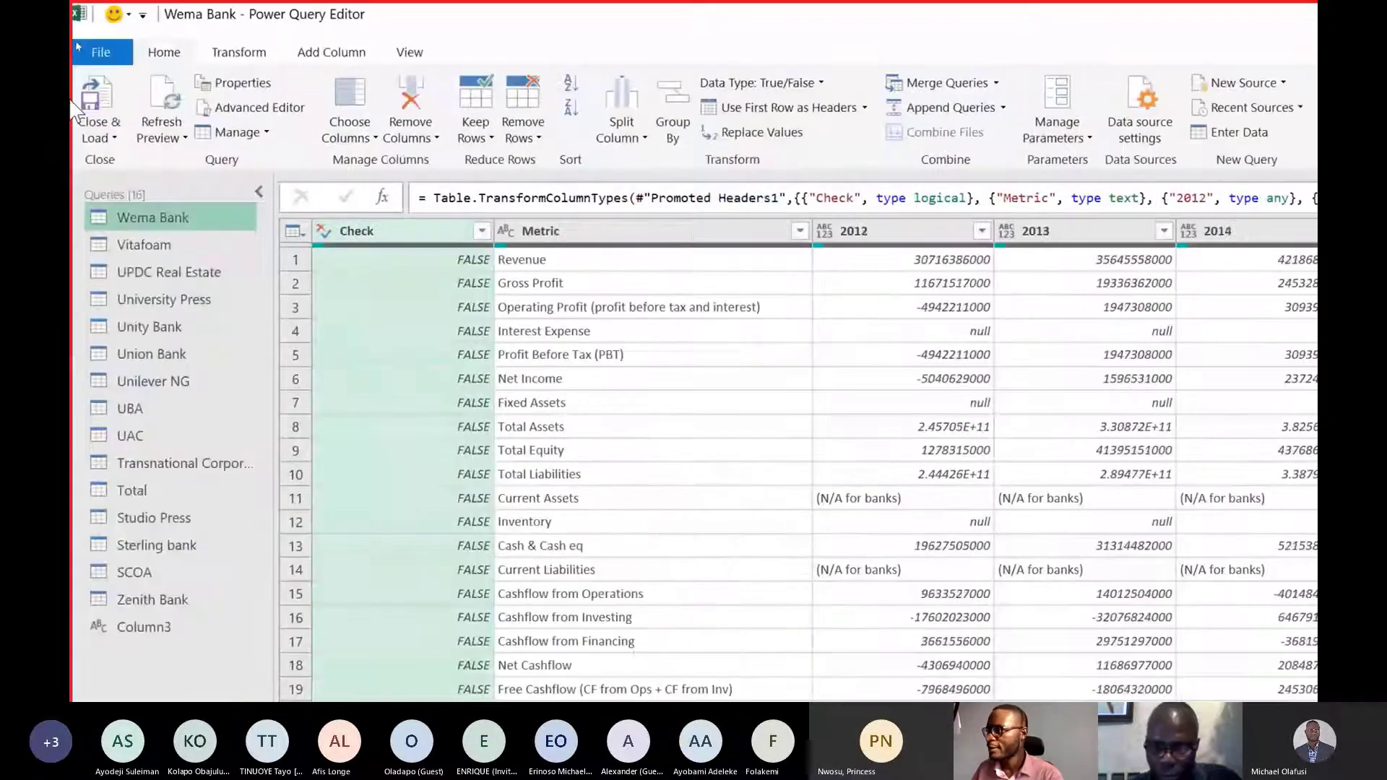
pyautogui.click(351, 53)
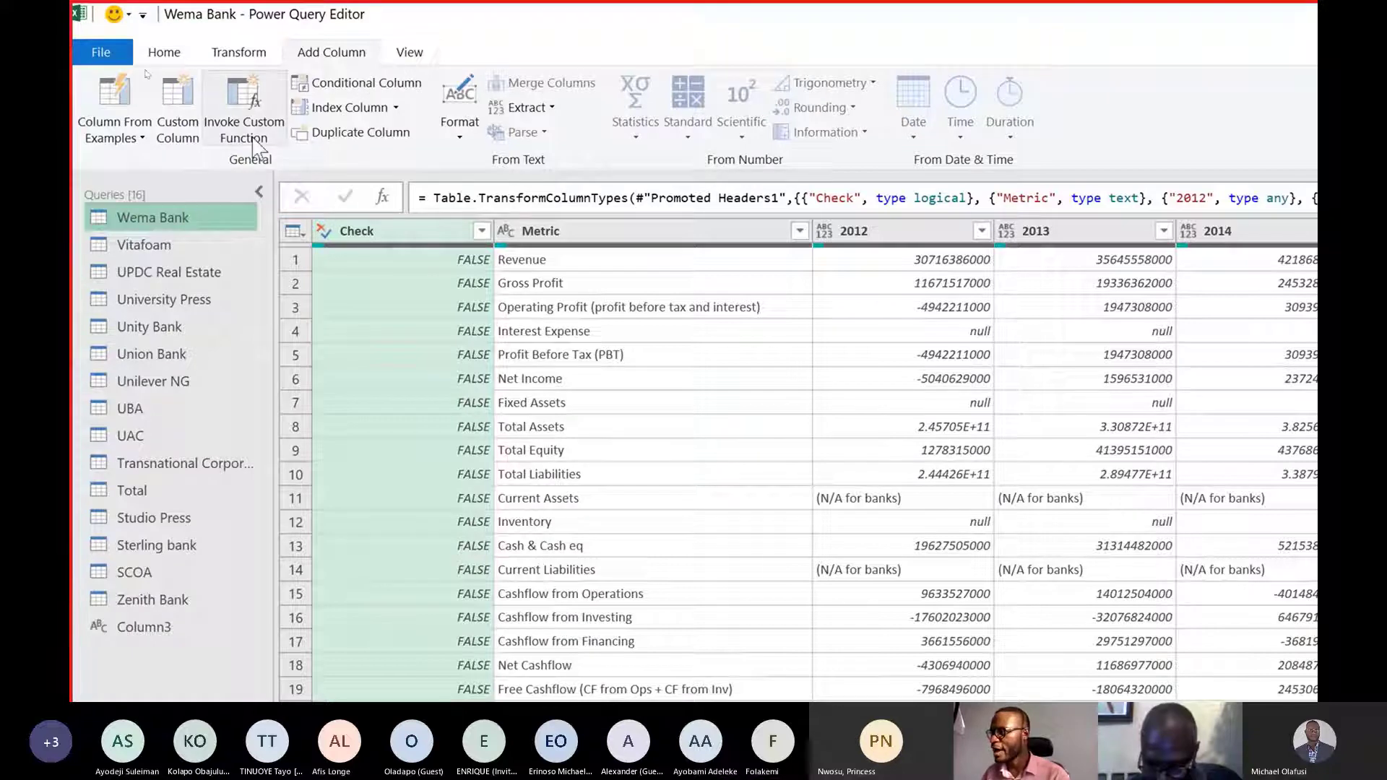
pyautogui.click(177, 112)
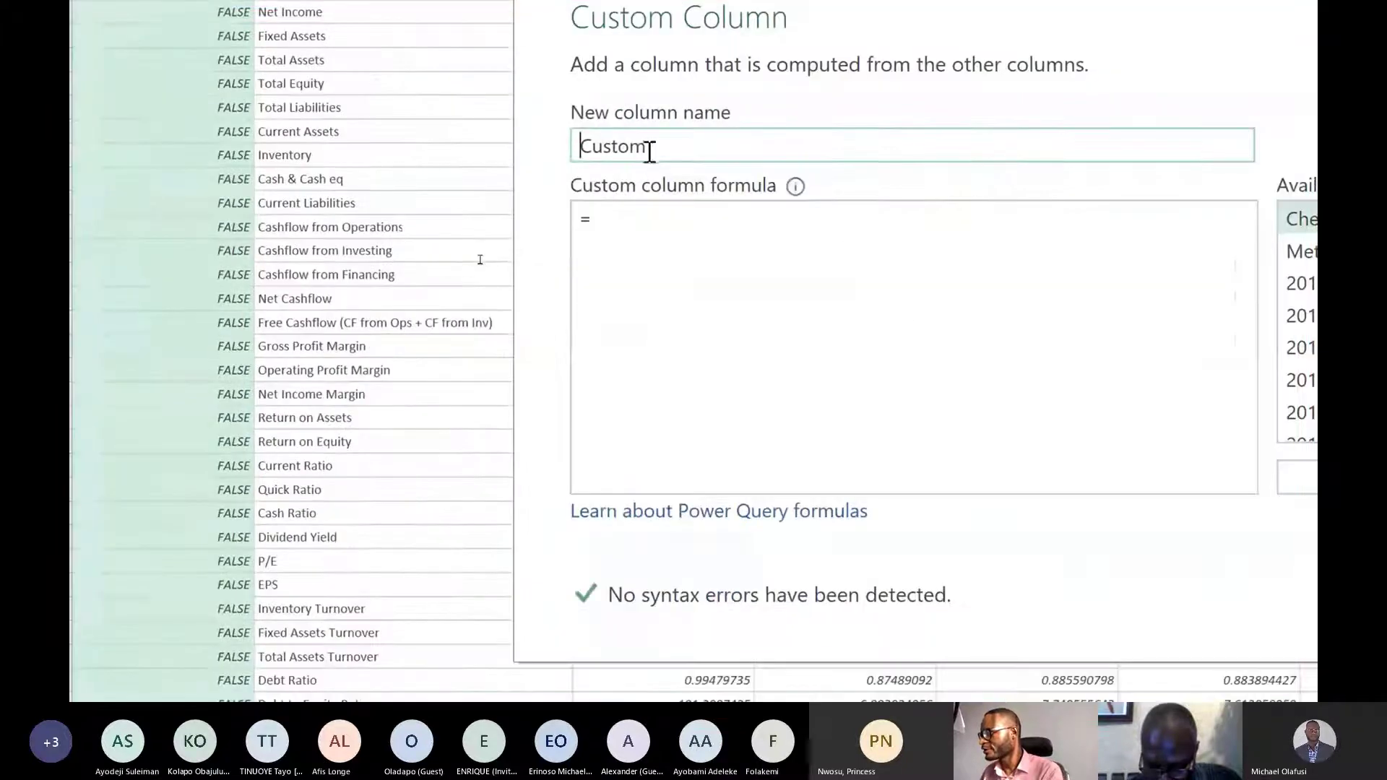
pyautogui.doubleClick(702, 260)
pyautogui.write('Company')
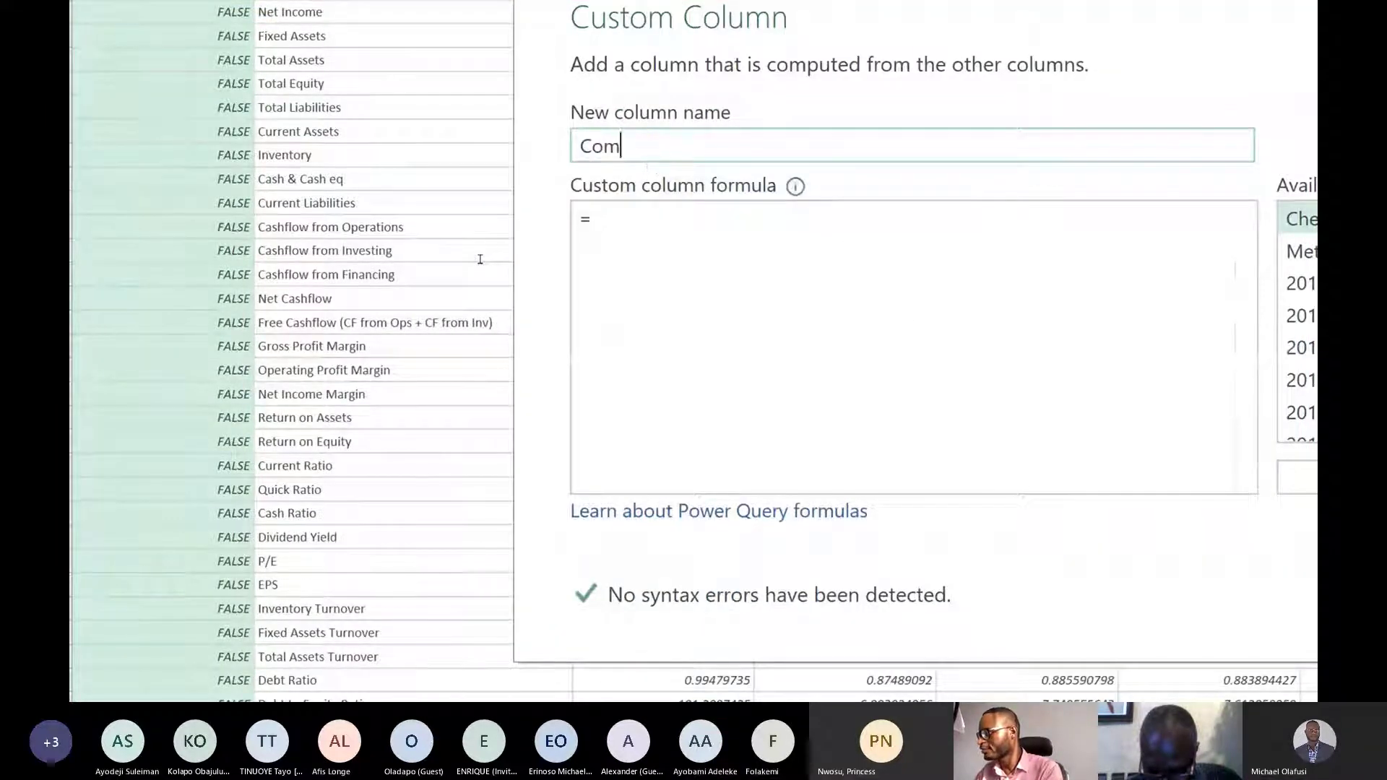
pyautogui.click(649, 230)
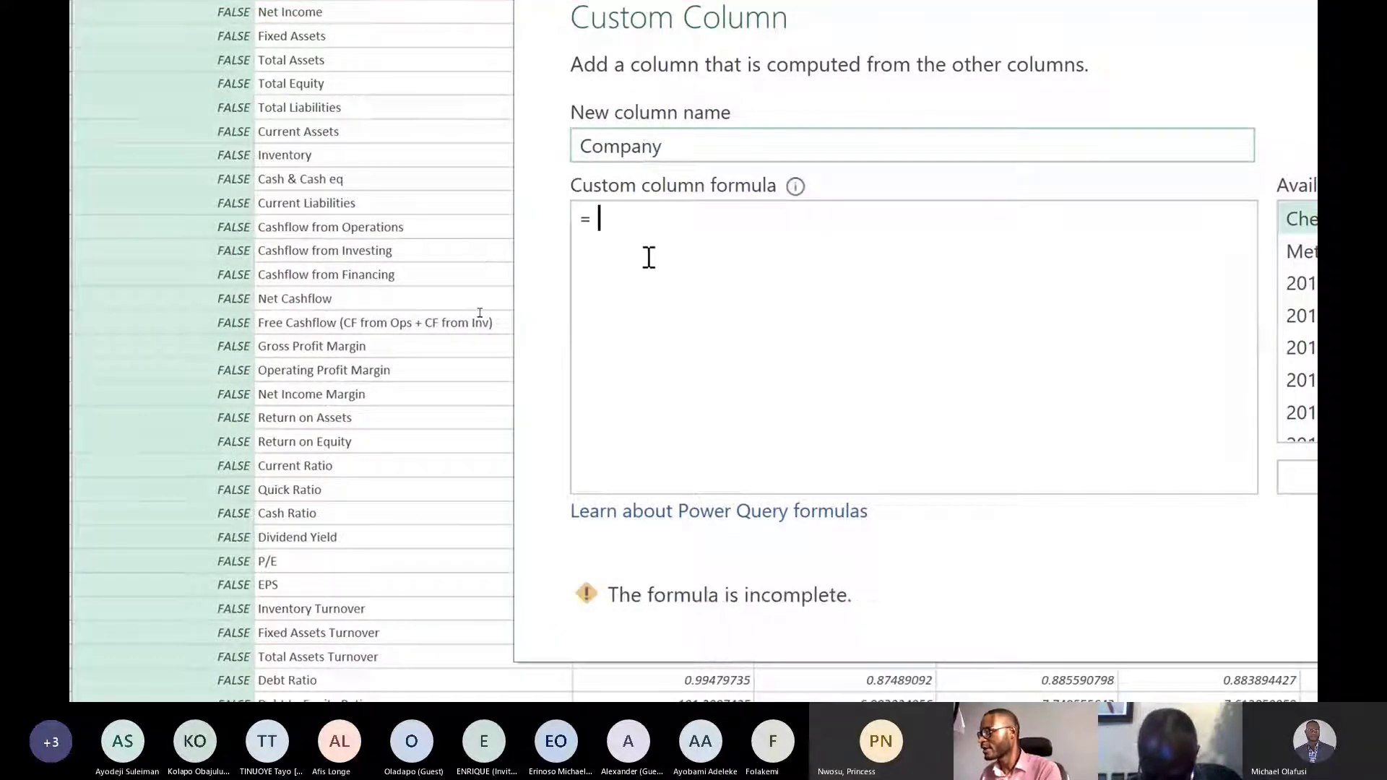
pyautogui.hotkey('ctrl', 'v')
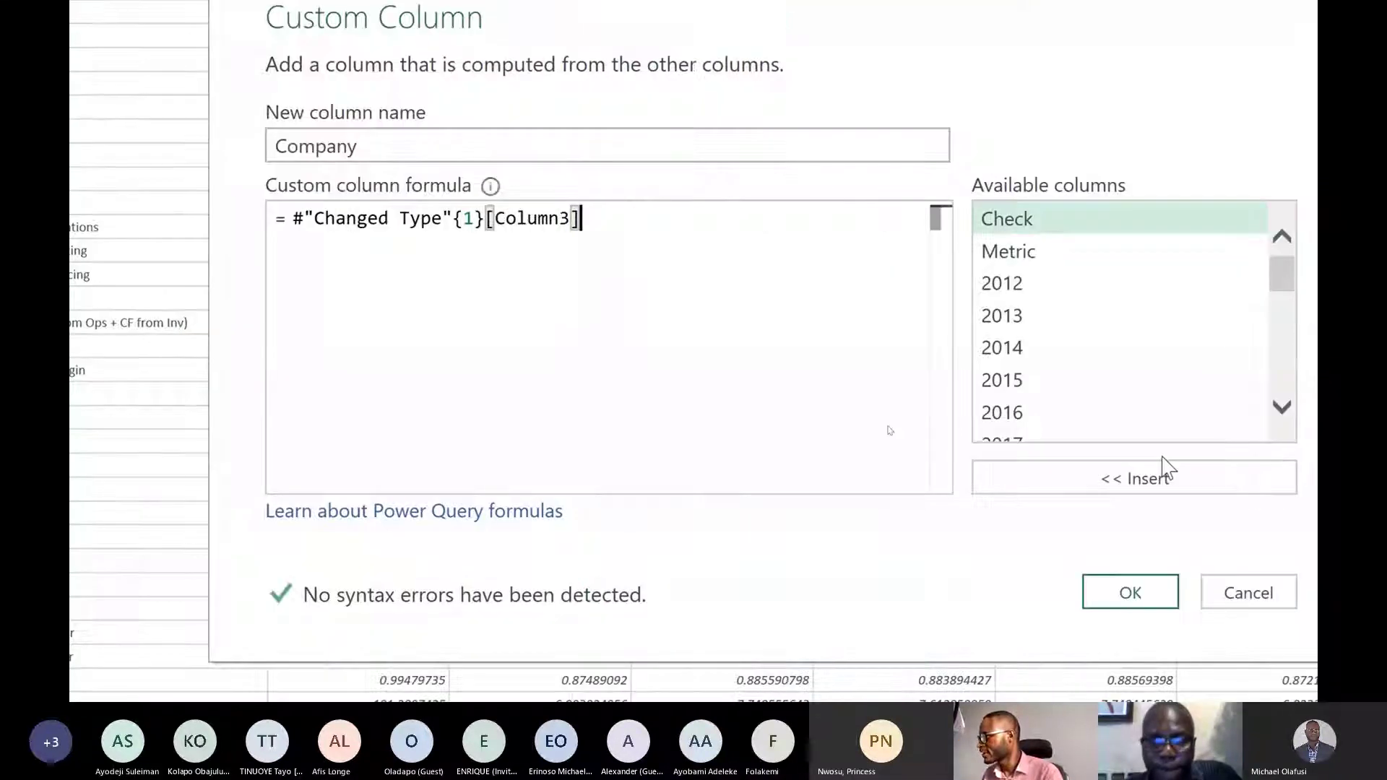
pyautogui.click(1156, 603)
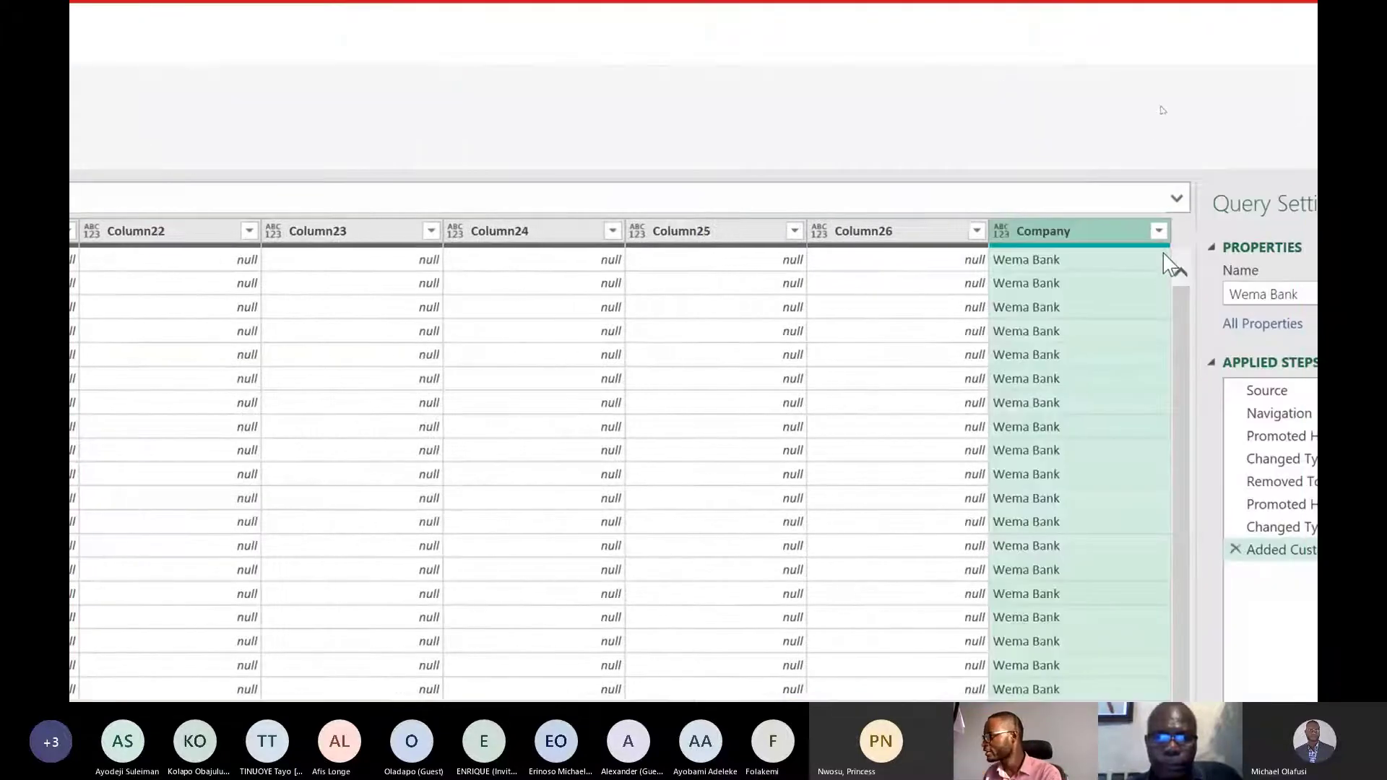
# Move the Company column to the beginning of the Wema Bank table.
pyautogui.moveTo(1042, 196); pyautogui.dragTo(1033, 229)
pyautogui.rightClick(1033, 229)
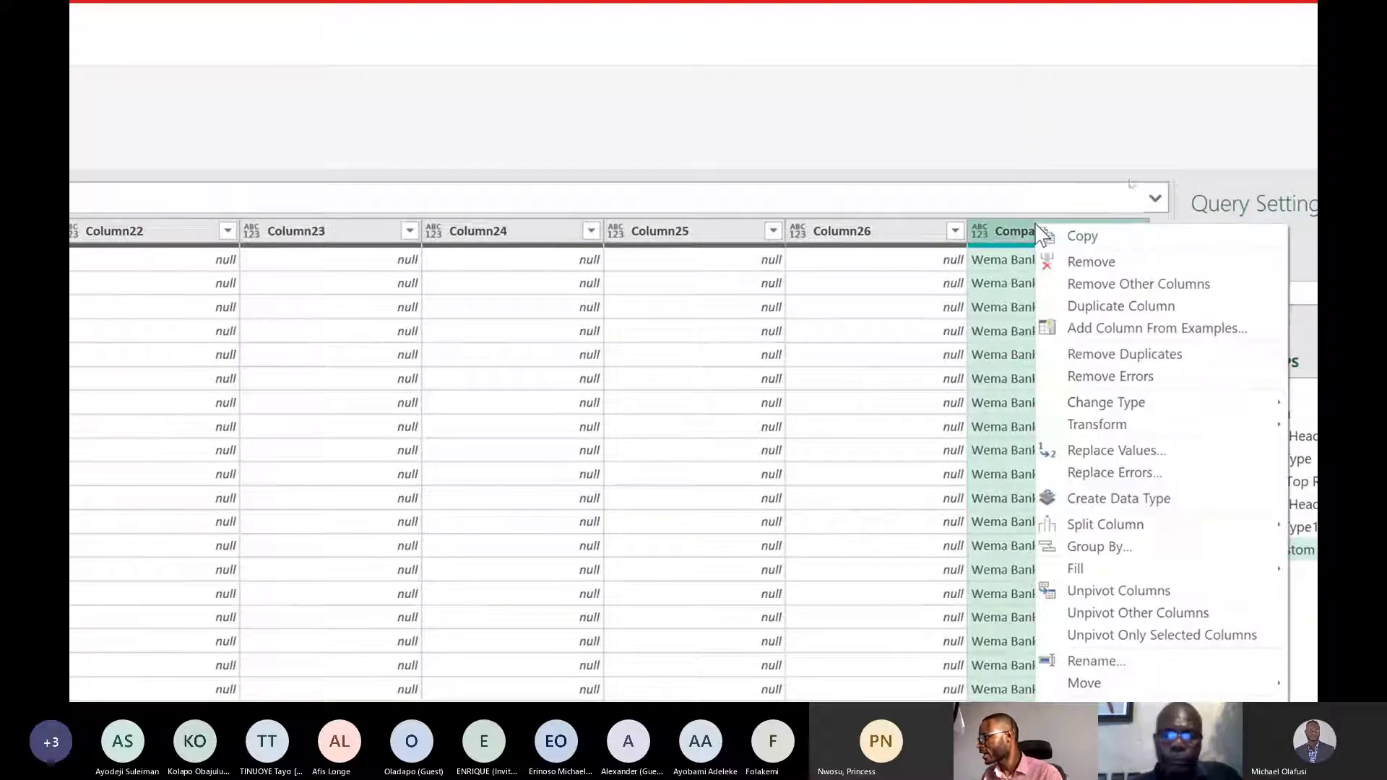
pyautogui.moveTo(1184, 678)
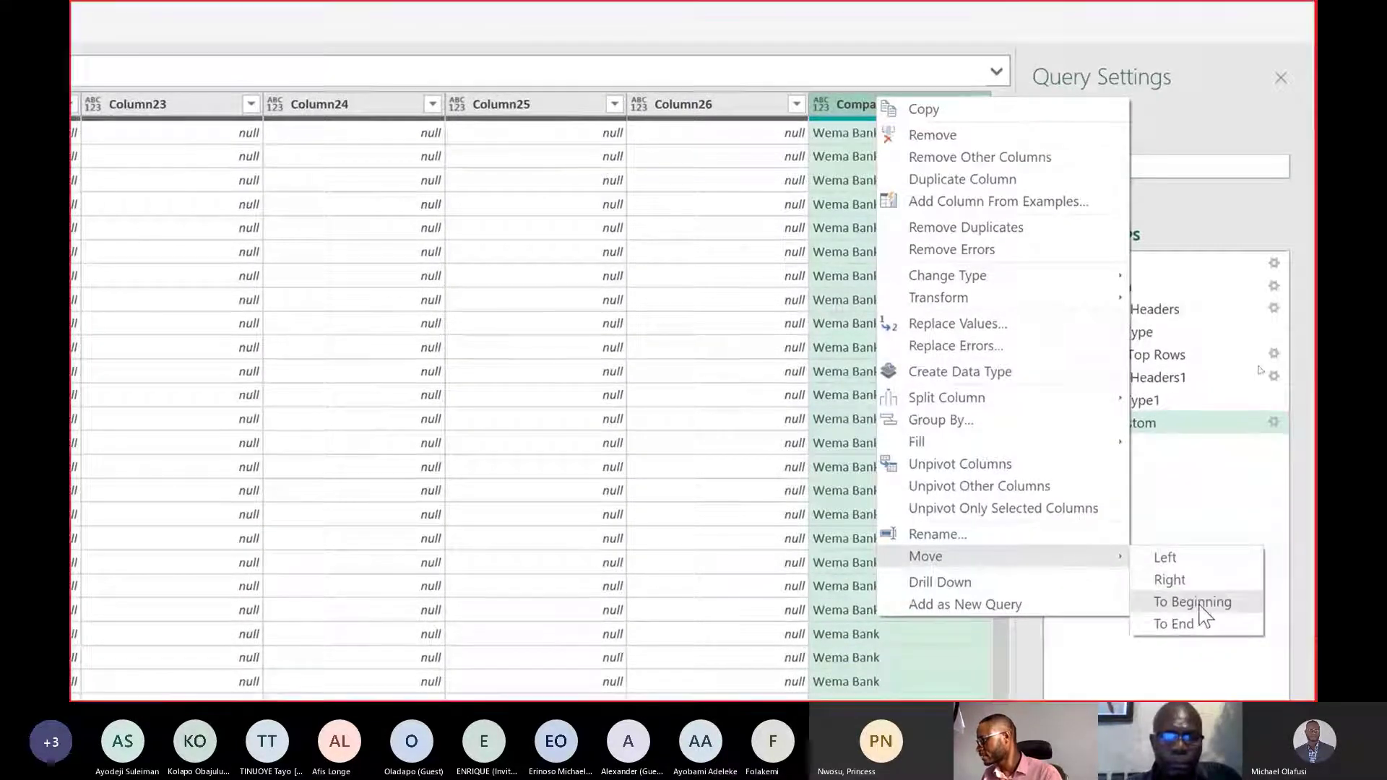
pyautogui.click(1200, 612)
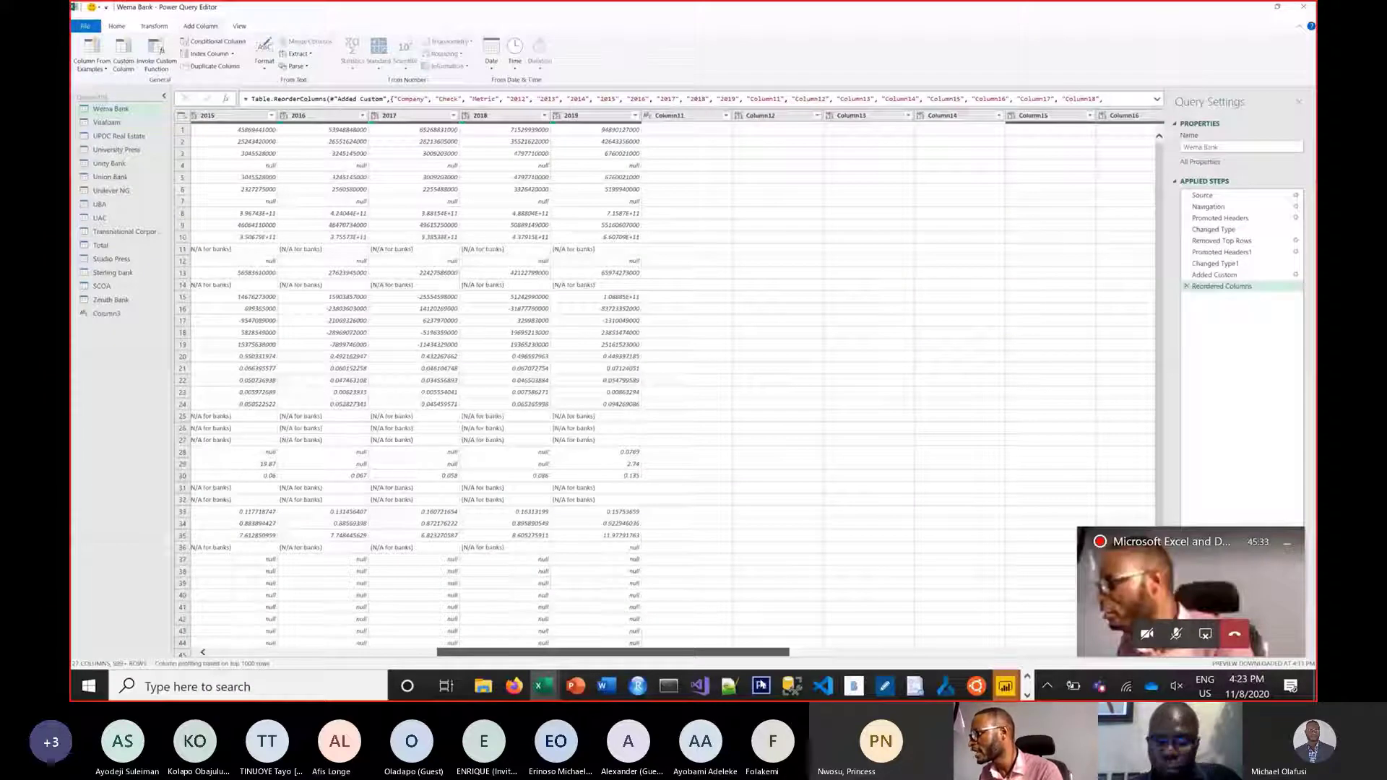
# Remove the unneeded columns Column11 through Column26 from the Wema Bank query.
pyautogui.moveTo(614, 652); pyautogui.dragTo(1154, 648)
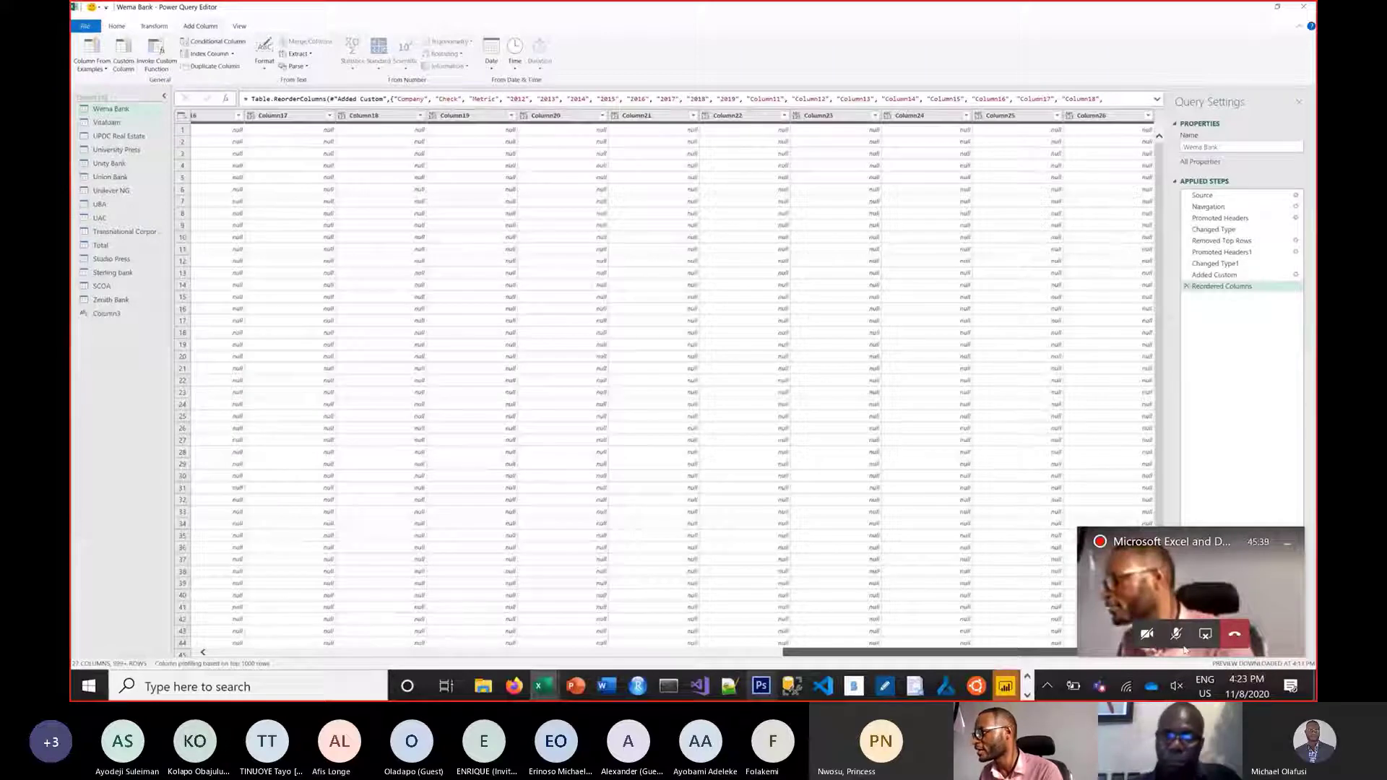
pyautogui.moveTo(1185, 650); pyautogui.dragTo(614, 652)
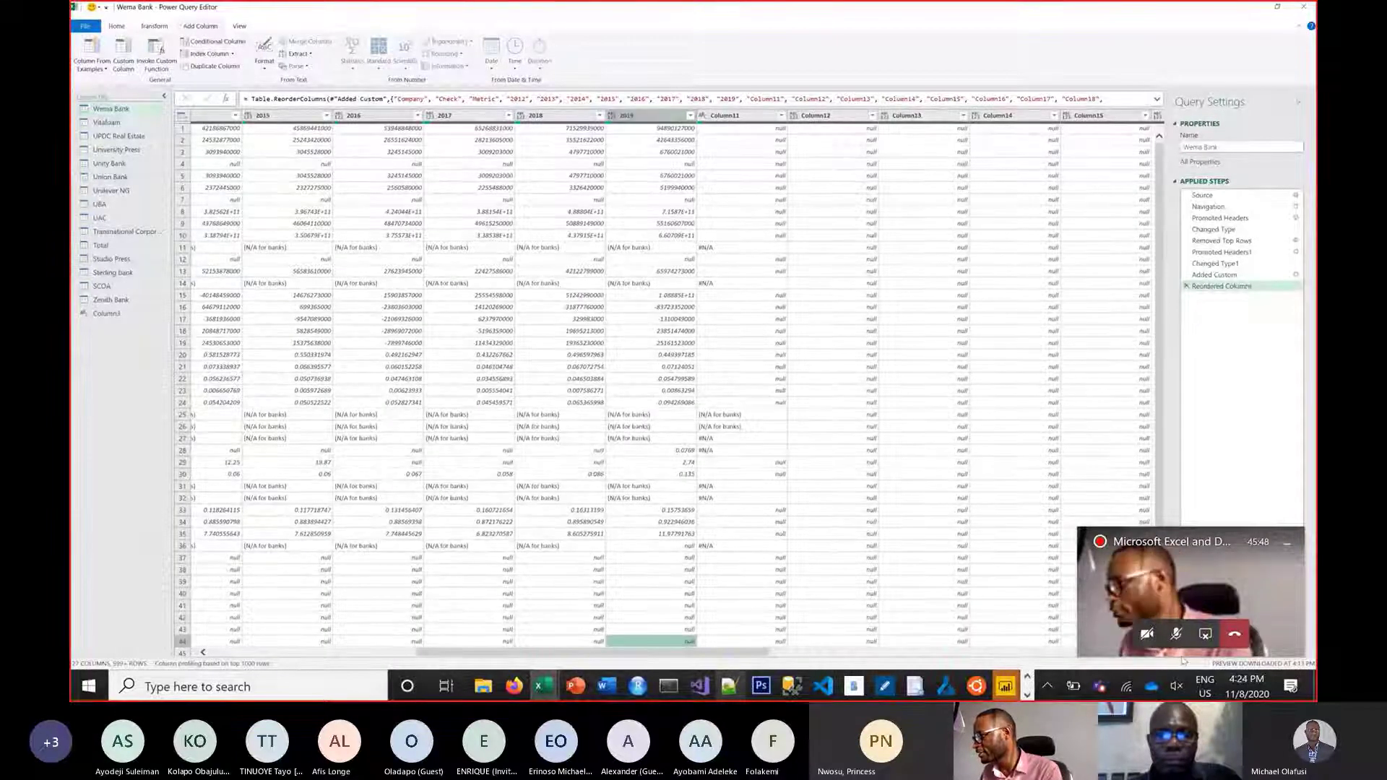
pyautogui.click(725, 115)
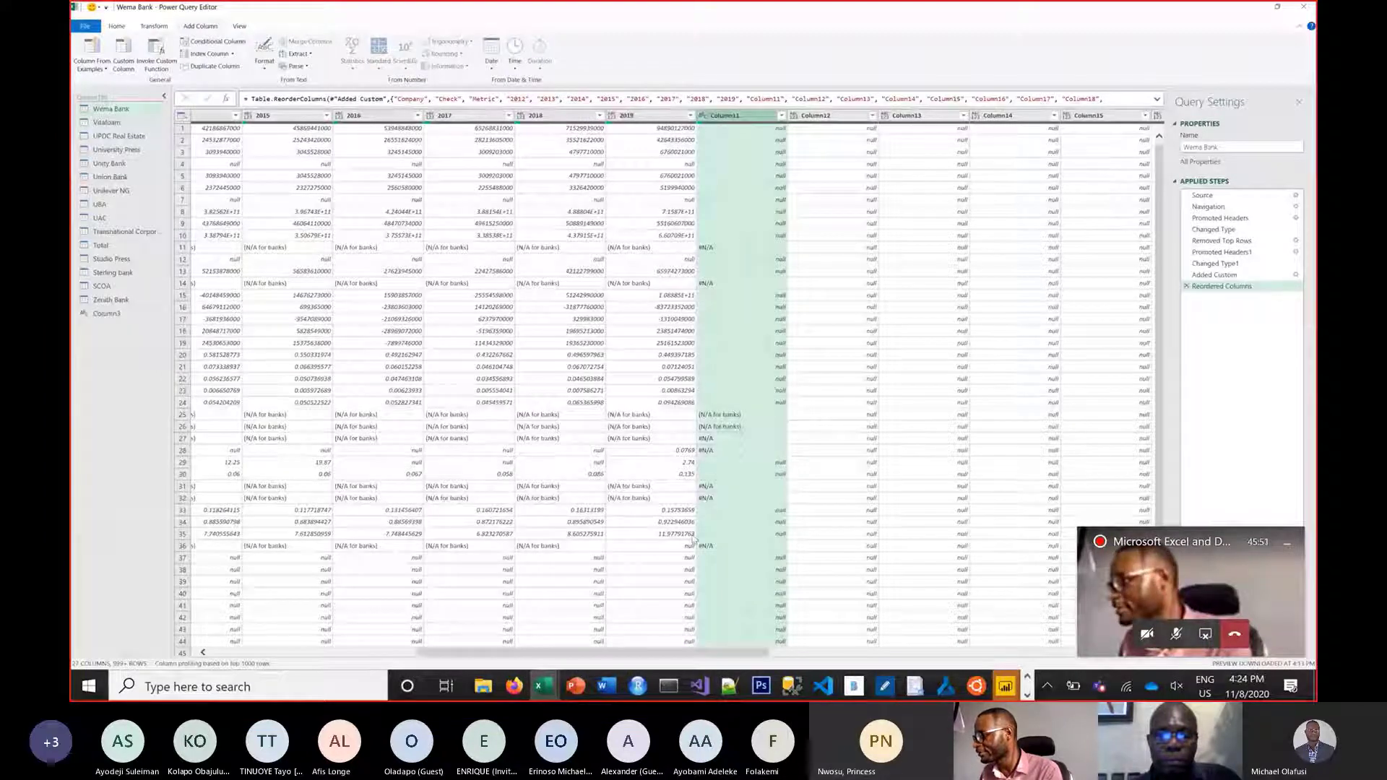
pyautogui.moveTo(672, 654); pyautogui.dragTo(1118, 668)
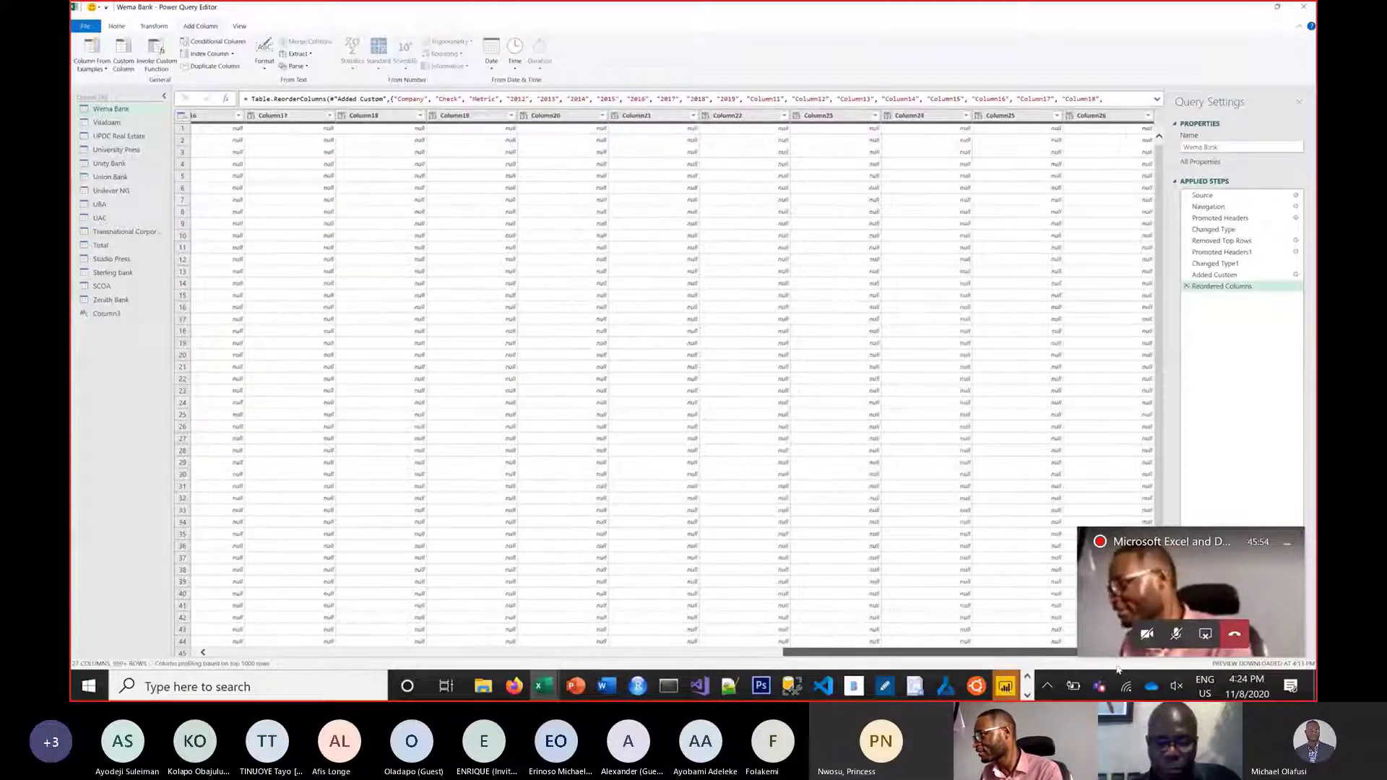
pyautogui.keyDown('shift'); pyautogui.click(1107, 120); pyautogui.keyUp('shift')
pyautogui.rightClick(645, 115)
pyautogui.click(699, 132)
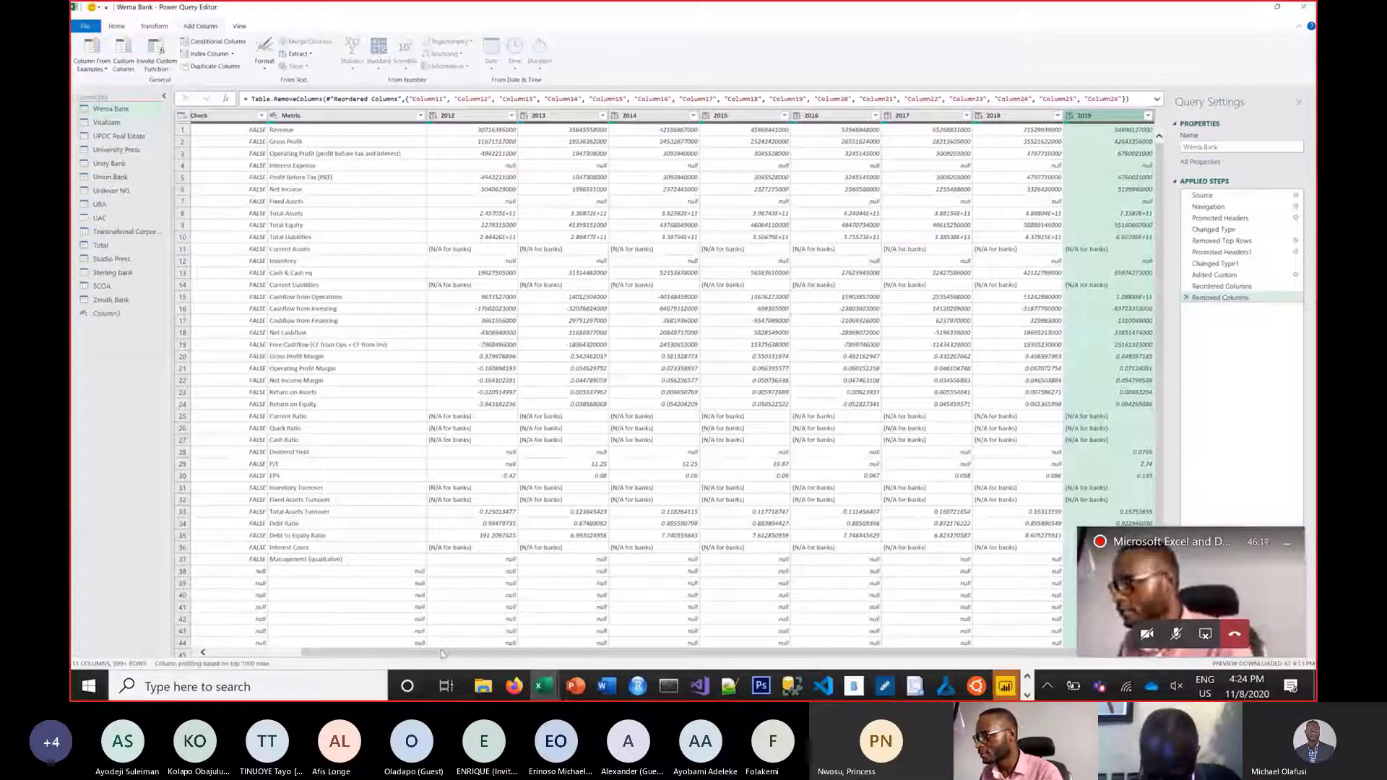
pyautogui.moveTo(442, 654); pyautogui.dragTo(350, 654)
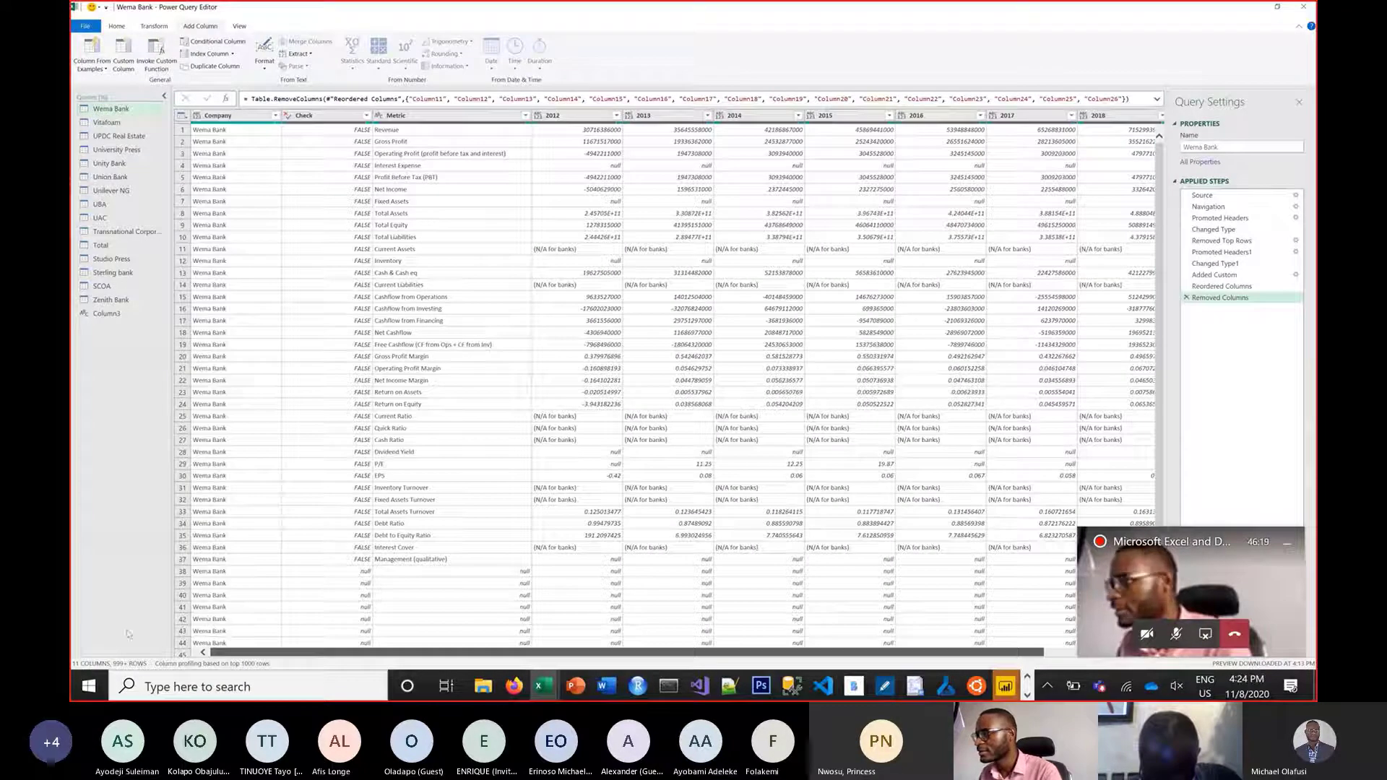
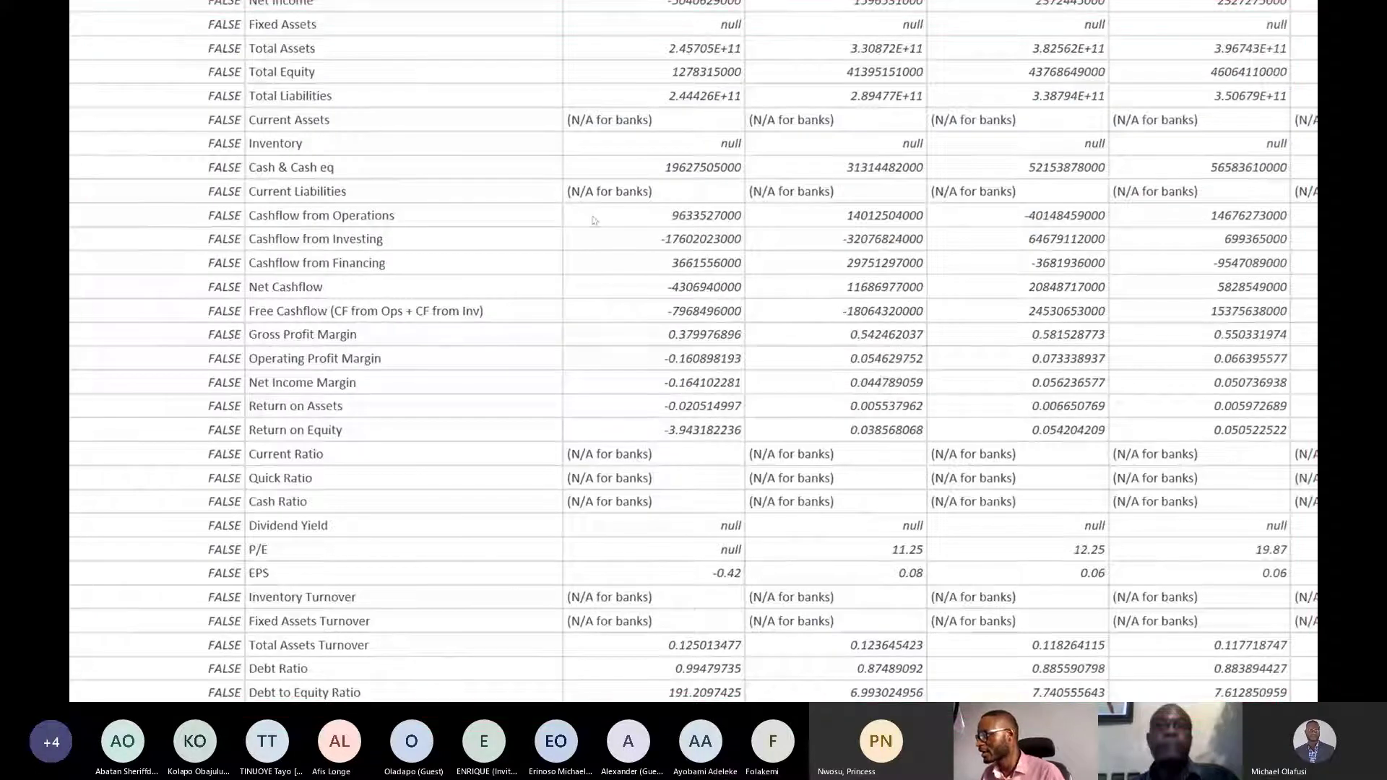
# Examine the Wema Bank rows from the first metric down past Management (qualitative) for rows without data.
pyautogui.scroll(3, 623, 527)
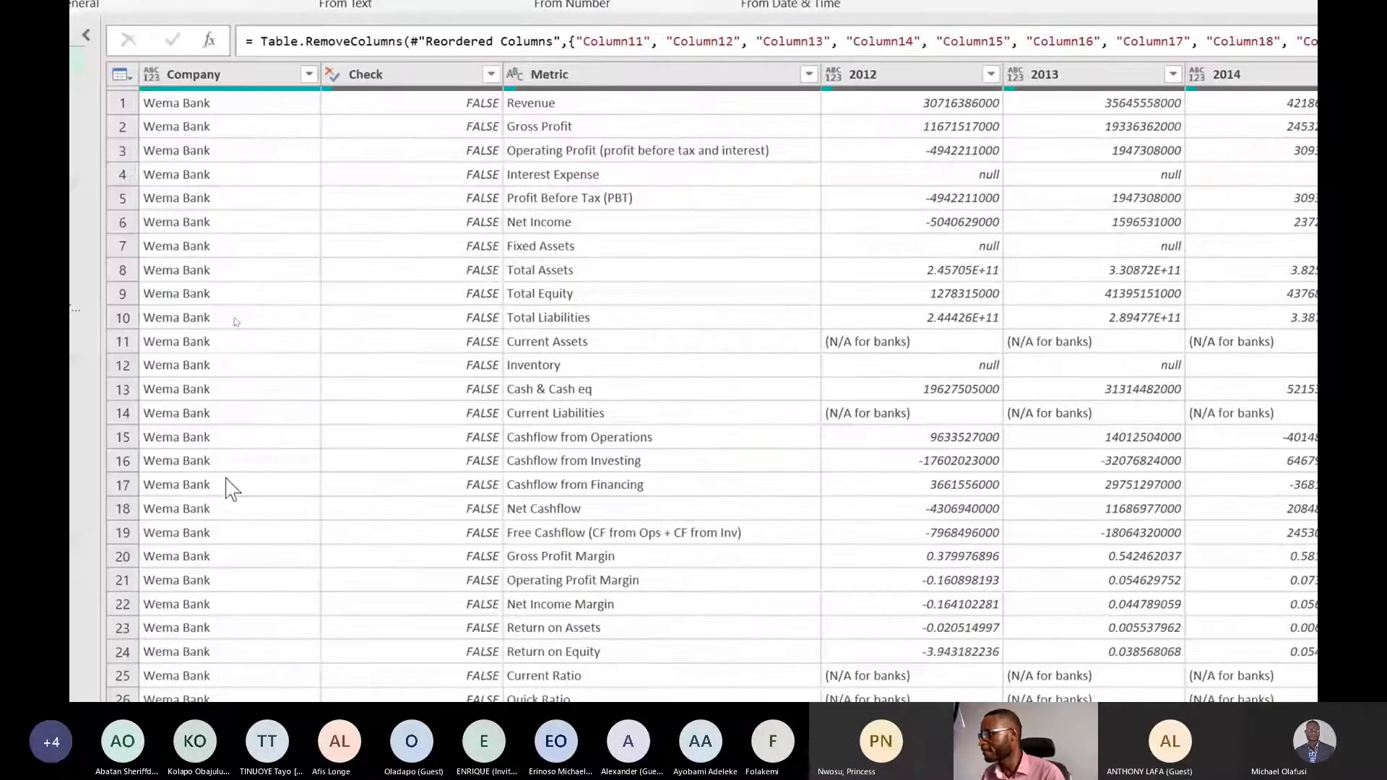
pyautogui.scroll(-5, 1031, 338)
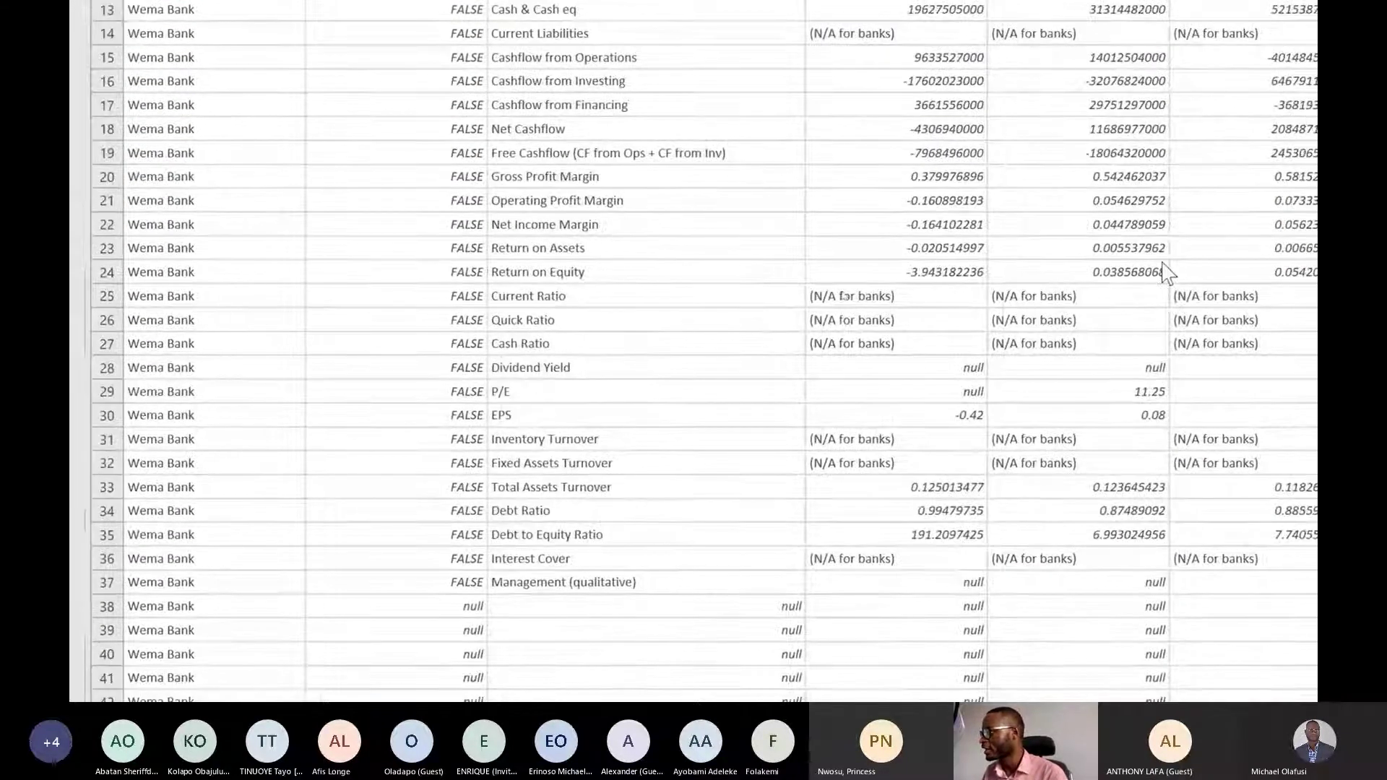
pyautogui.scroll(5, 1168, 273)
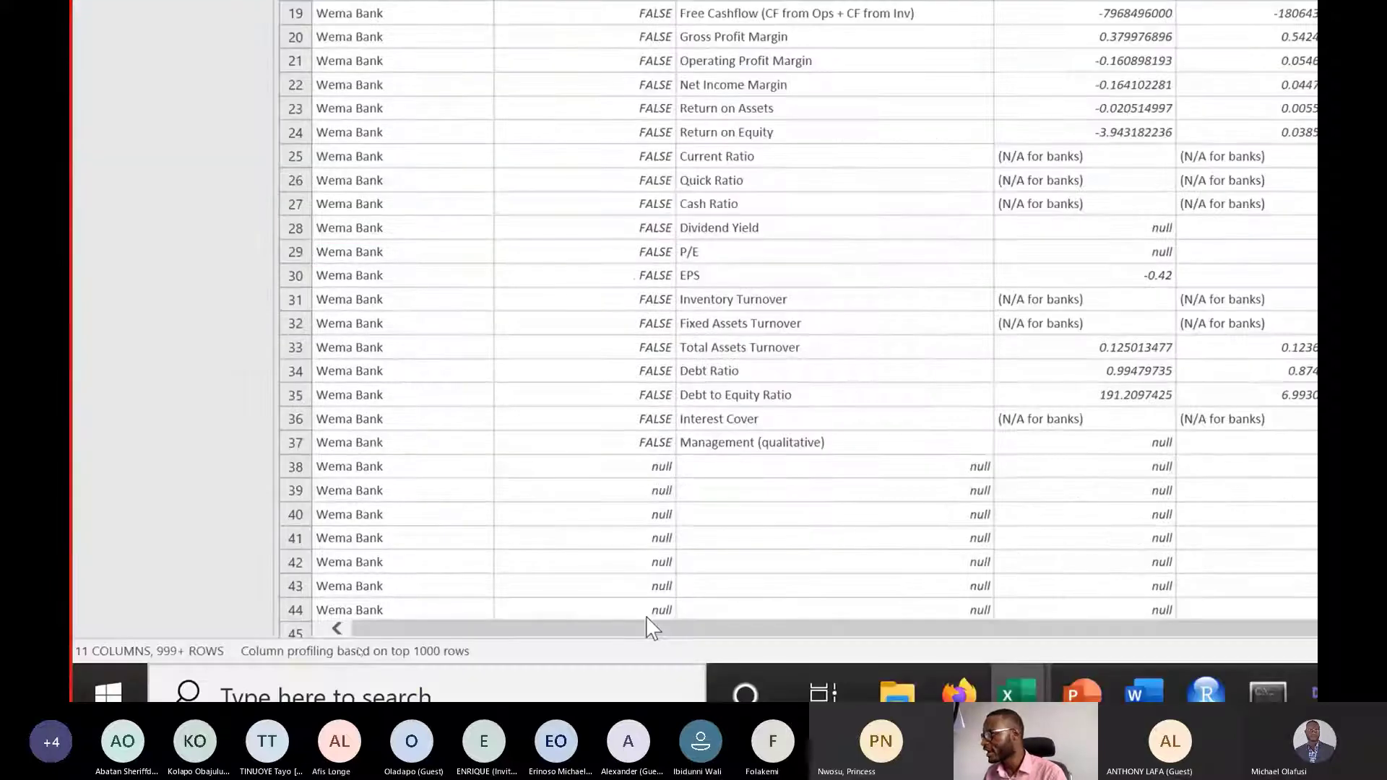
pyautogui.scroll(-20, 1021, 307)
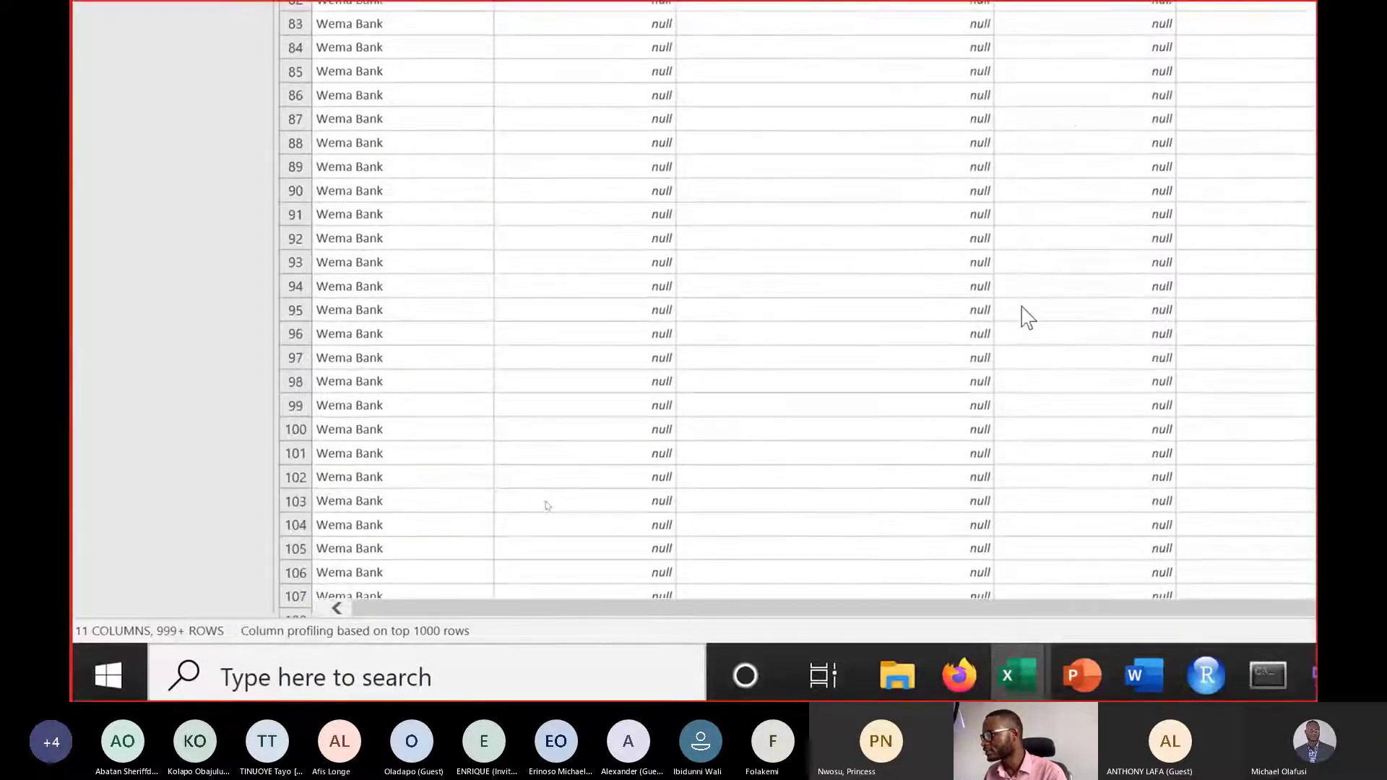
pyautogui.scroll(-20, 1028, 318)
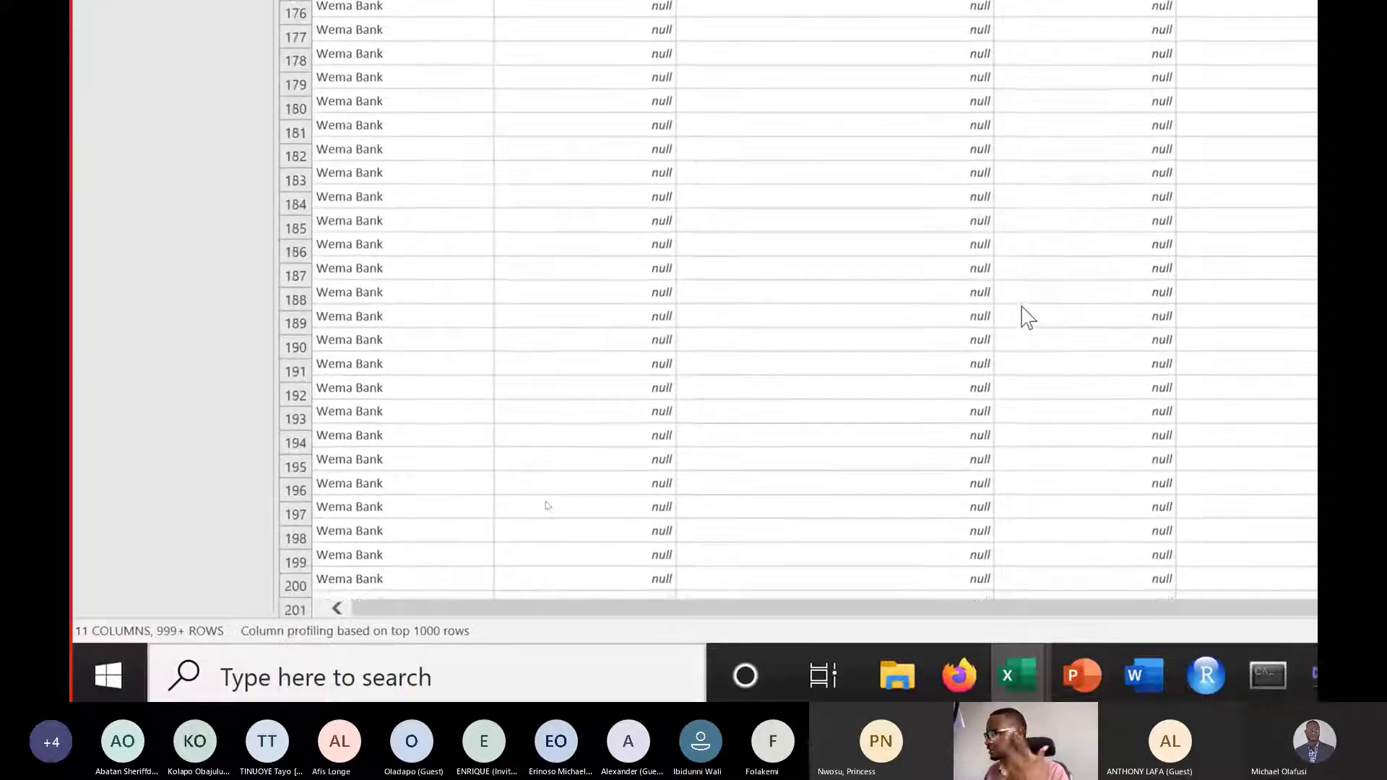
pyautogui.scroll(20, 1028, 317)
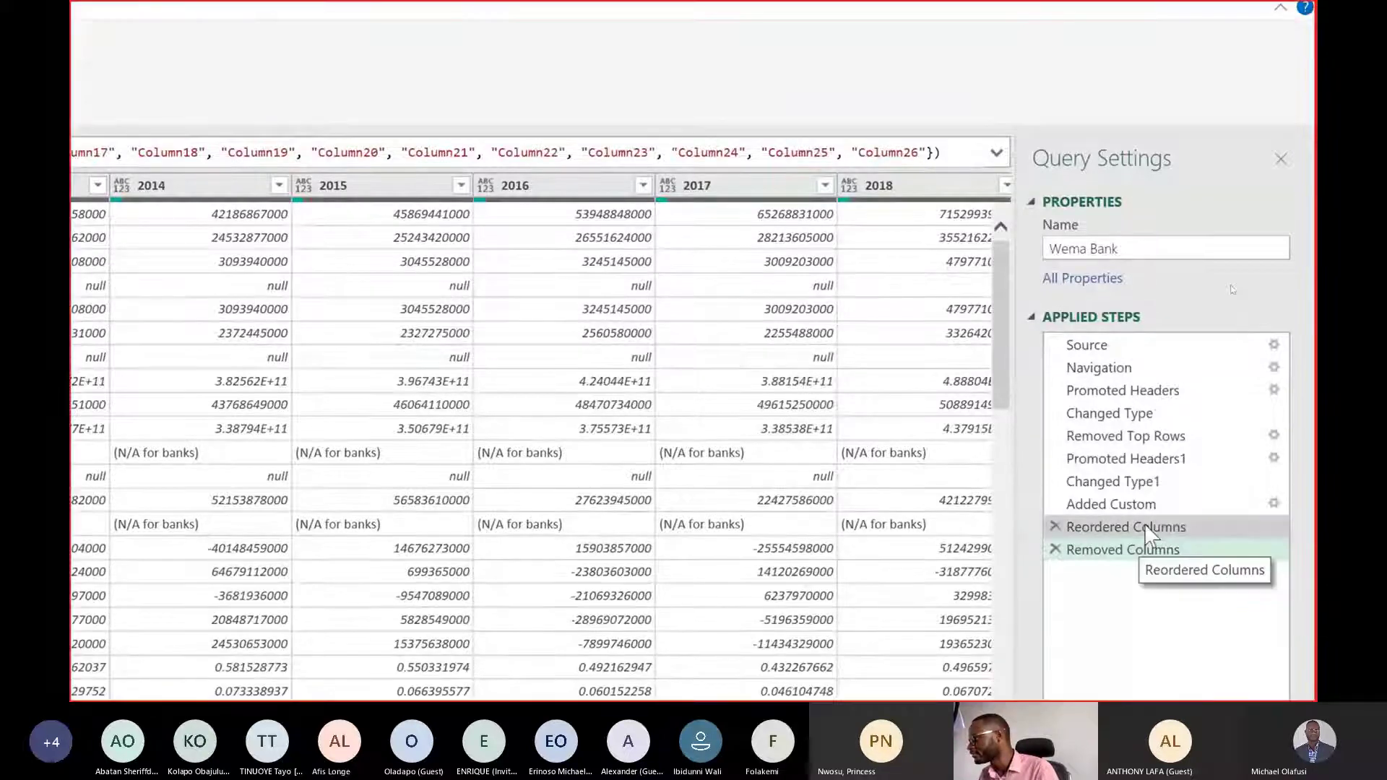
# Insert a filter after the Changed Type1 step that removes rows with an empty Metric, and return to the final Removed Columns step.
pyautogui.click(1149, 529)
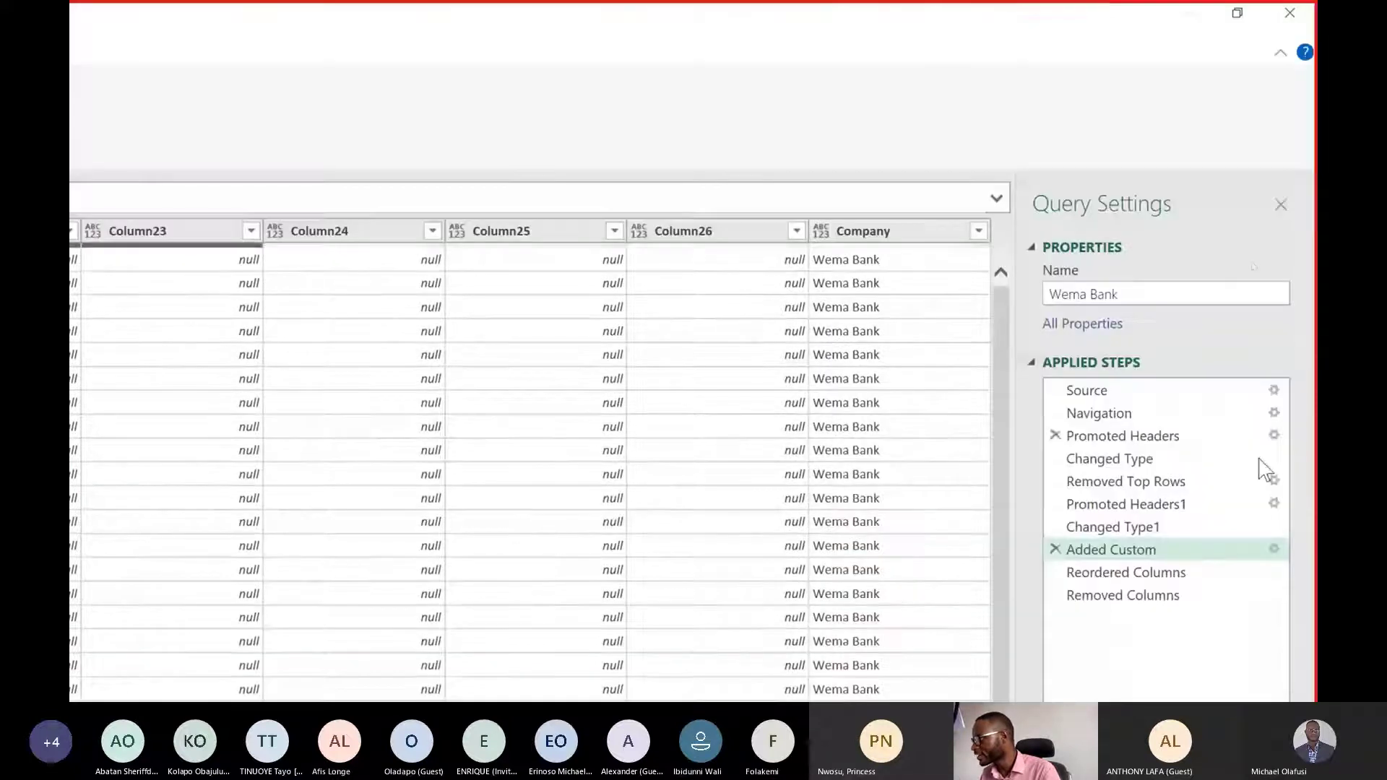
pyautogui.click(1159, 529)
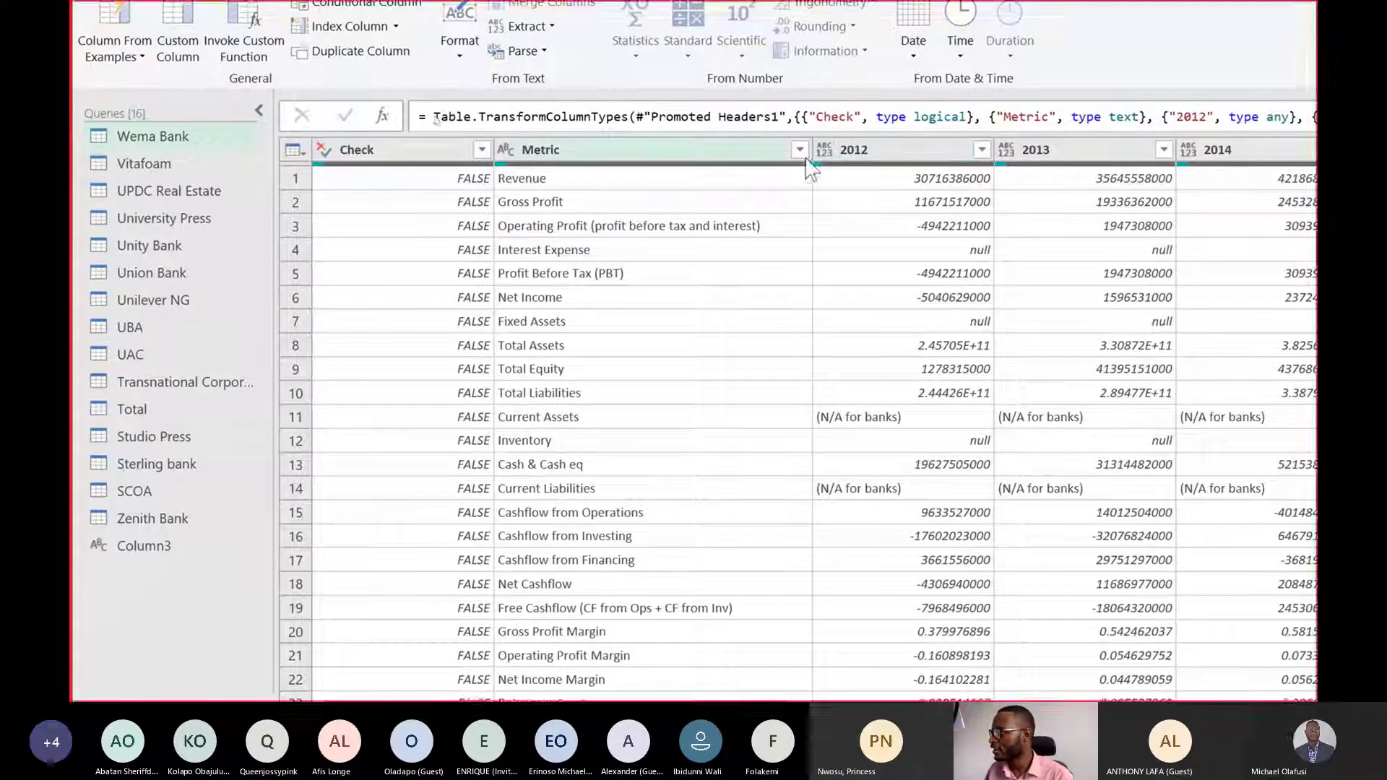
pyautogui.click(800, 150)
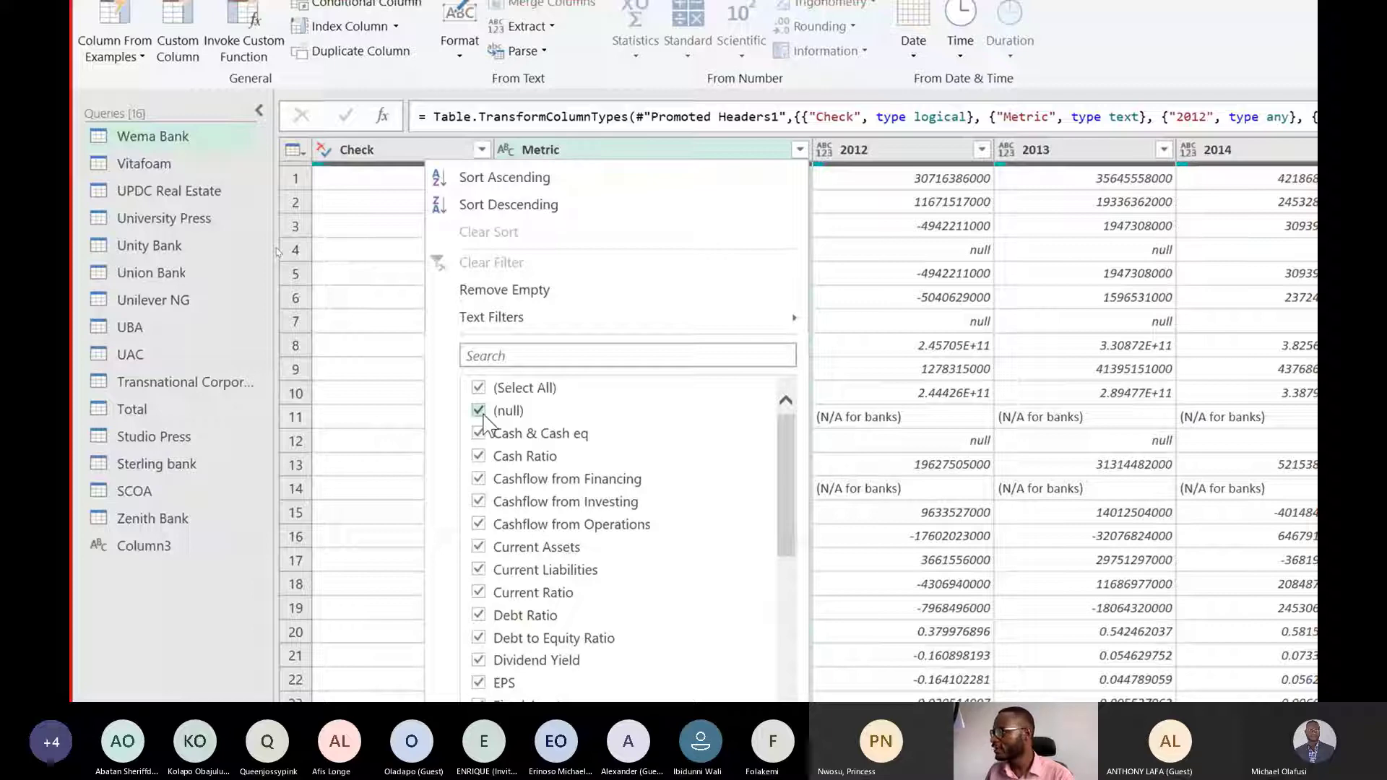
pyautogui.click(531, 287)
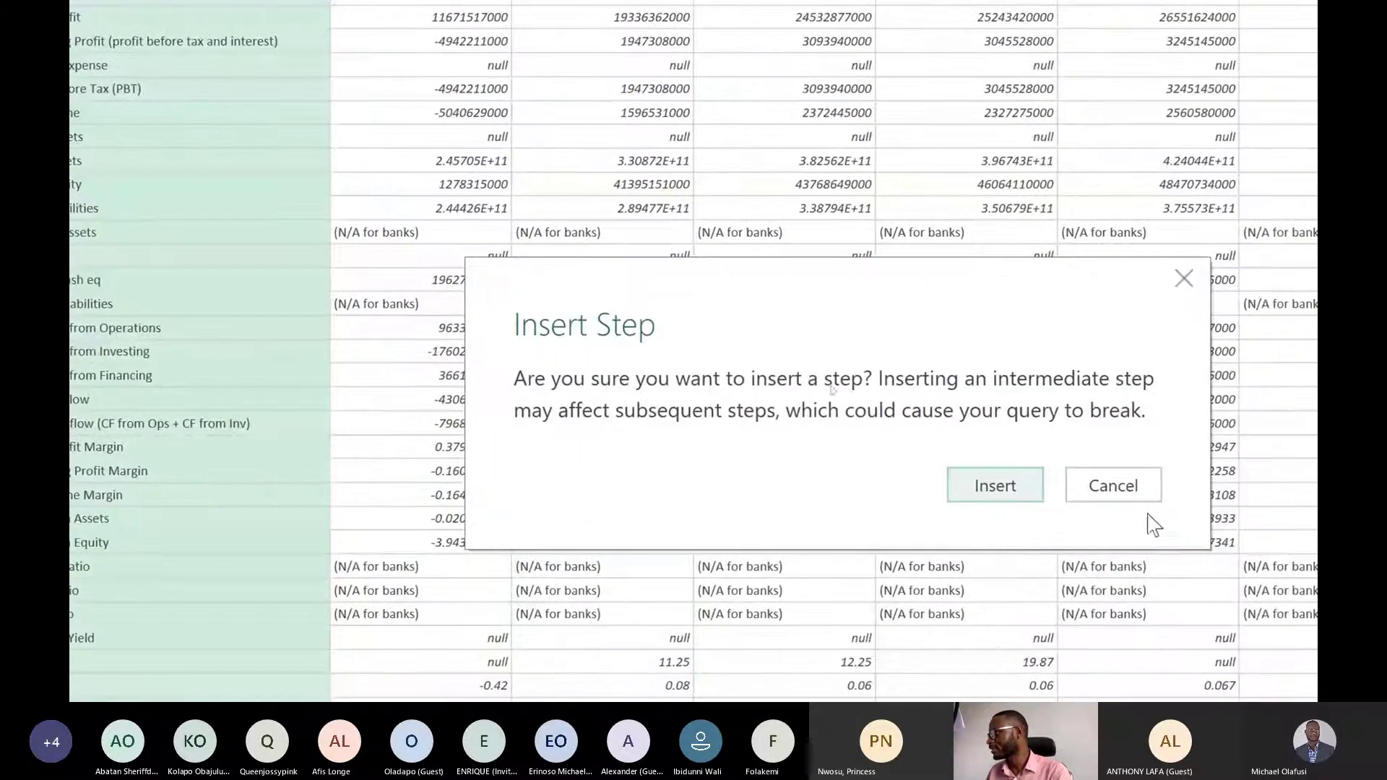
pyautogui.click(1002, 492)
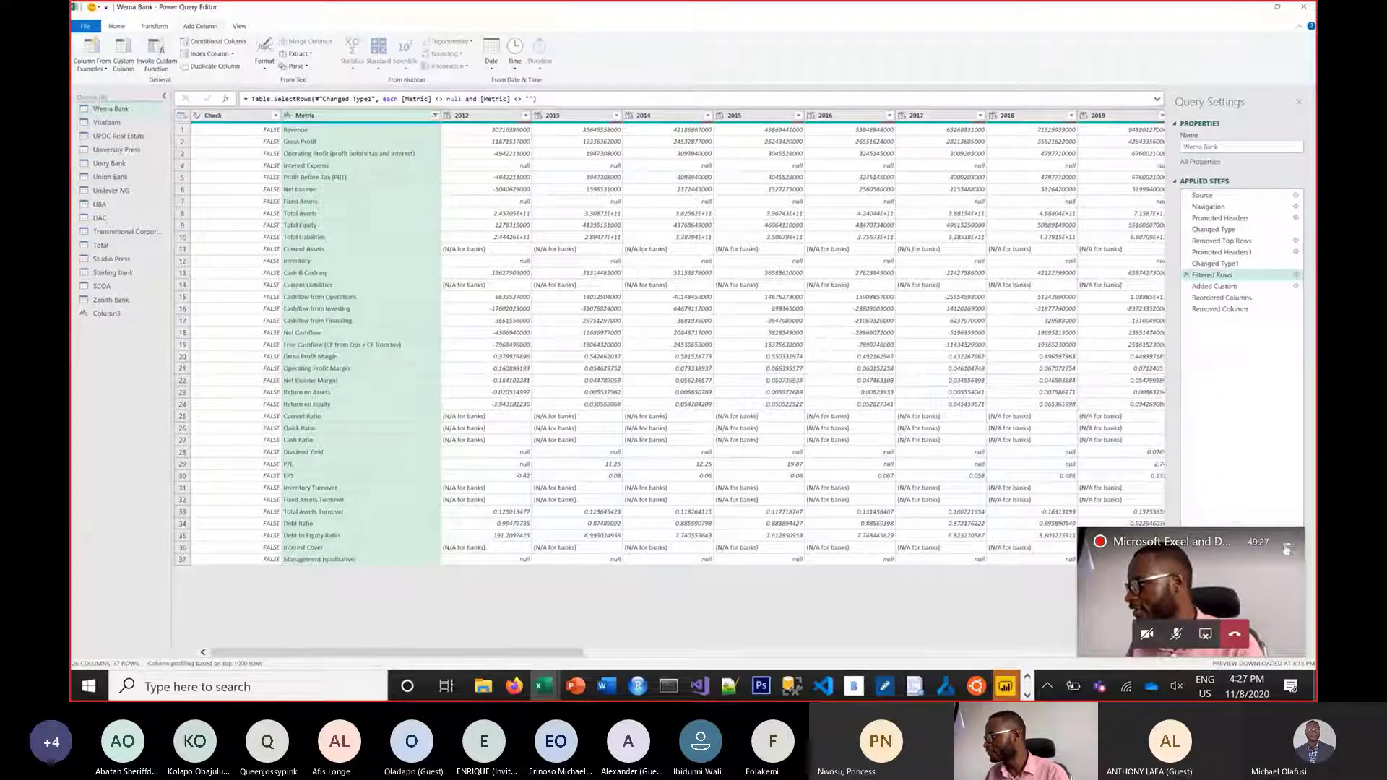
pyautogui.click(1224, 288)
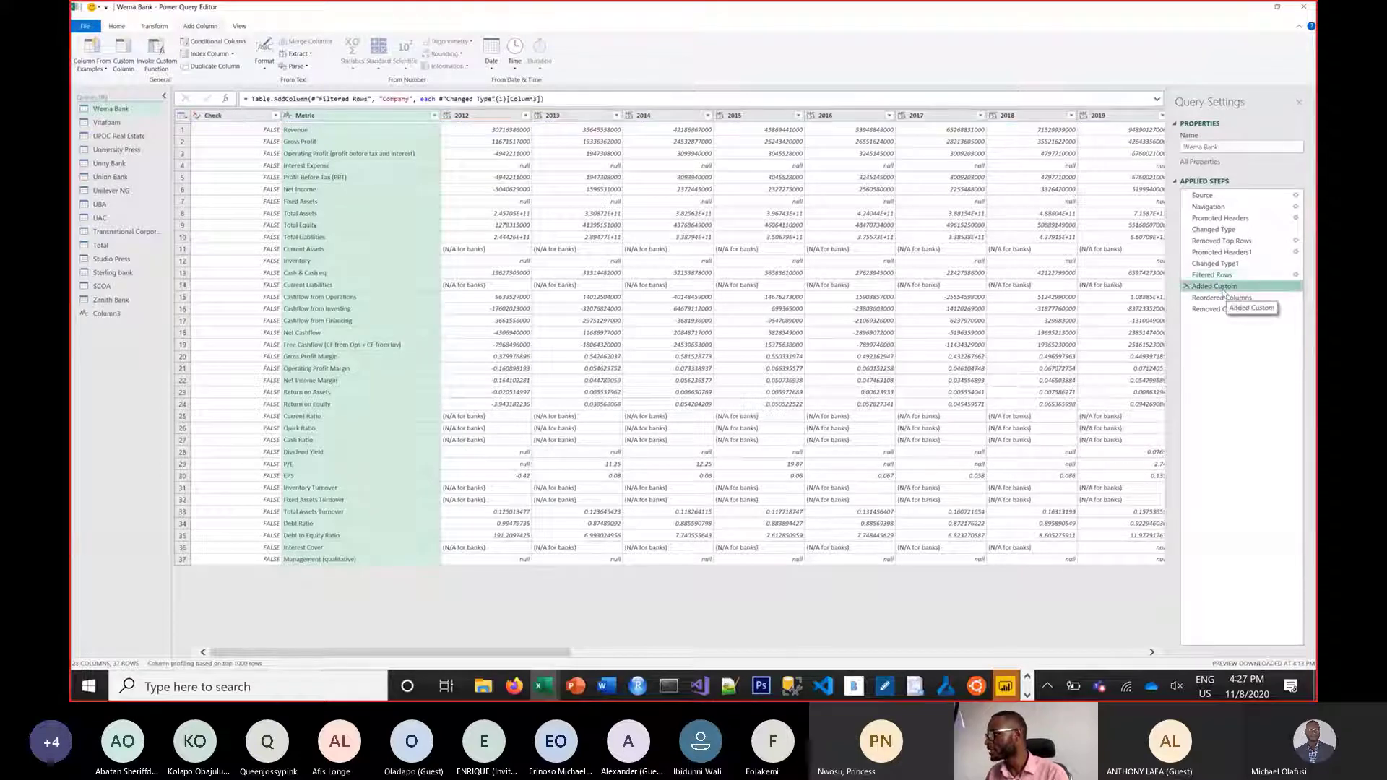
pyautogui.click(1228, 300)
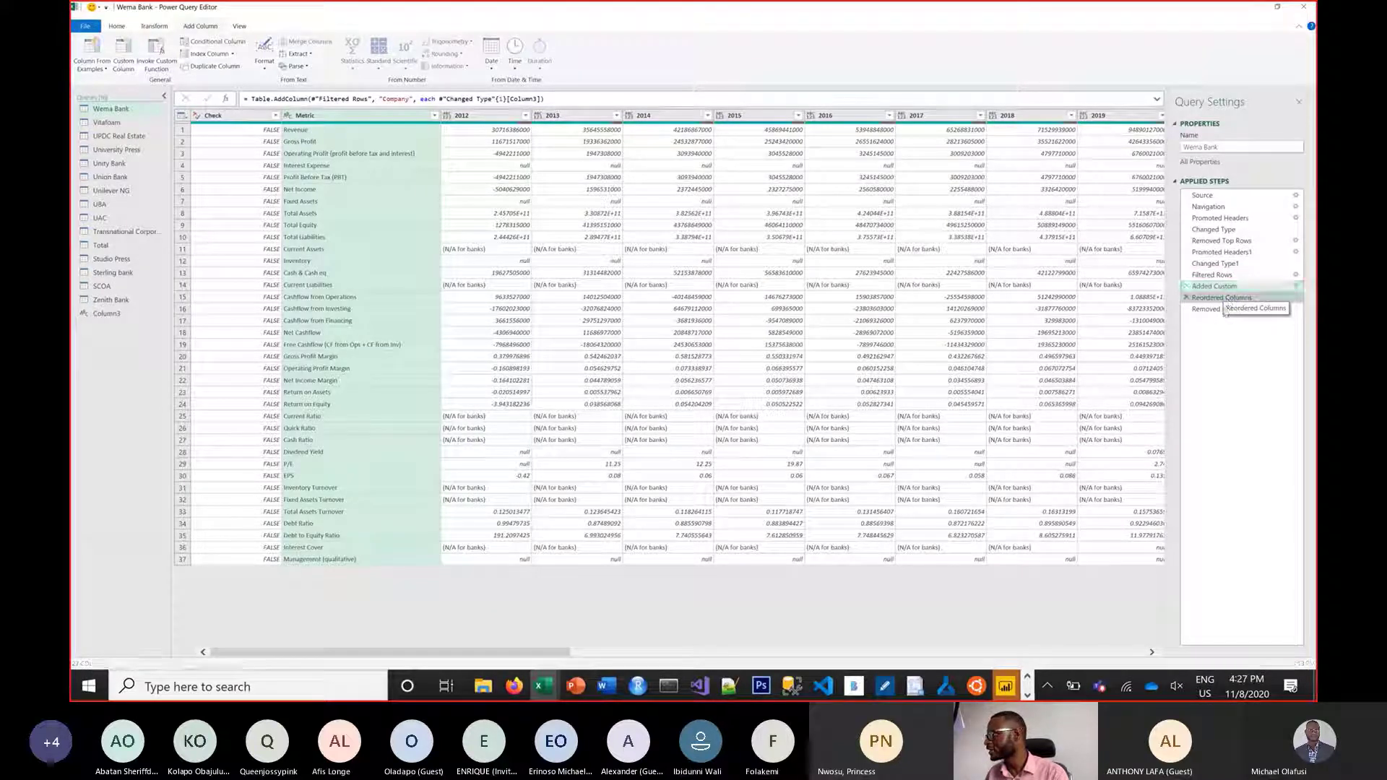
pyautogui.click(1226, 310)
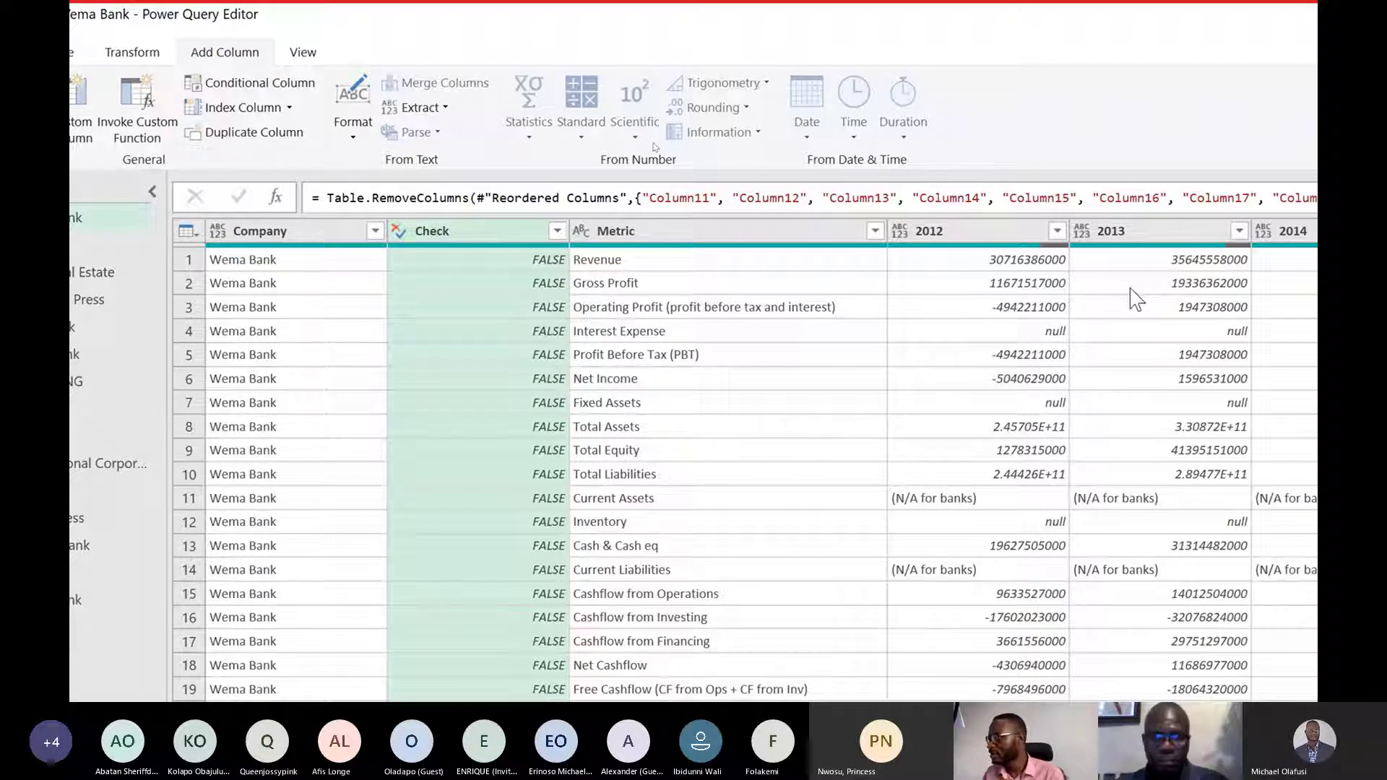
# Unpivot the 2012 through 2019 columns of the Wema Bank query and compare the table before and after the unpivot.
pyautogui.click(928, 230)
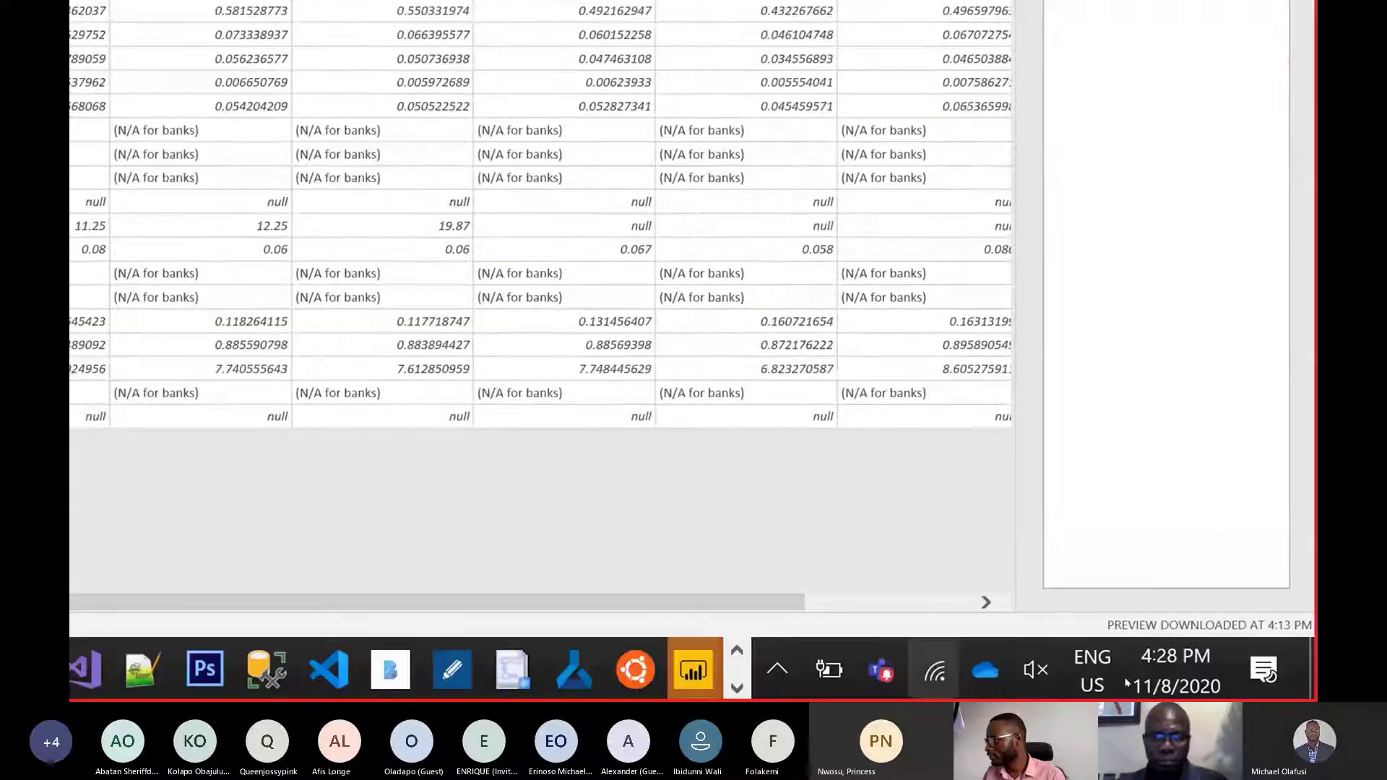
pyautogui.click(954, 604)
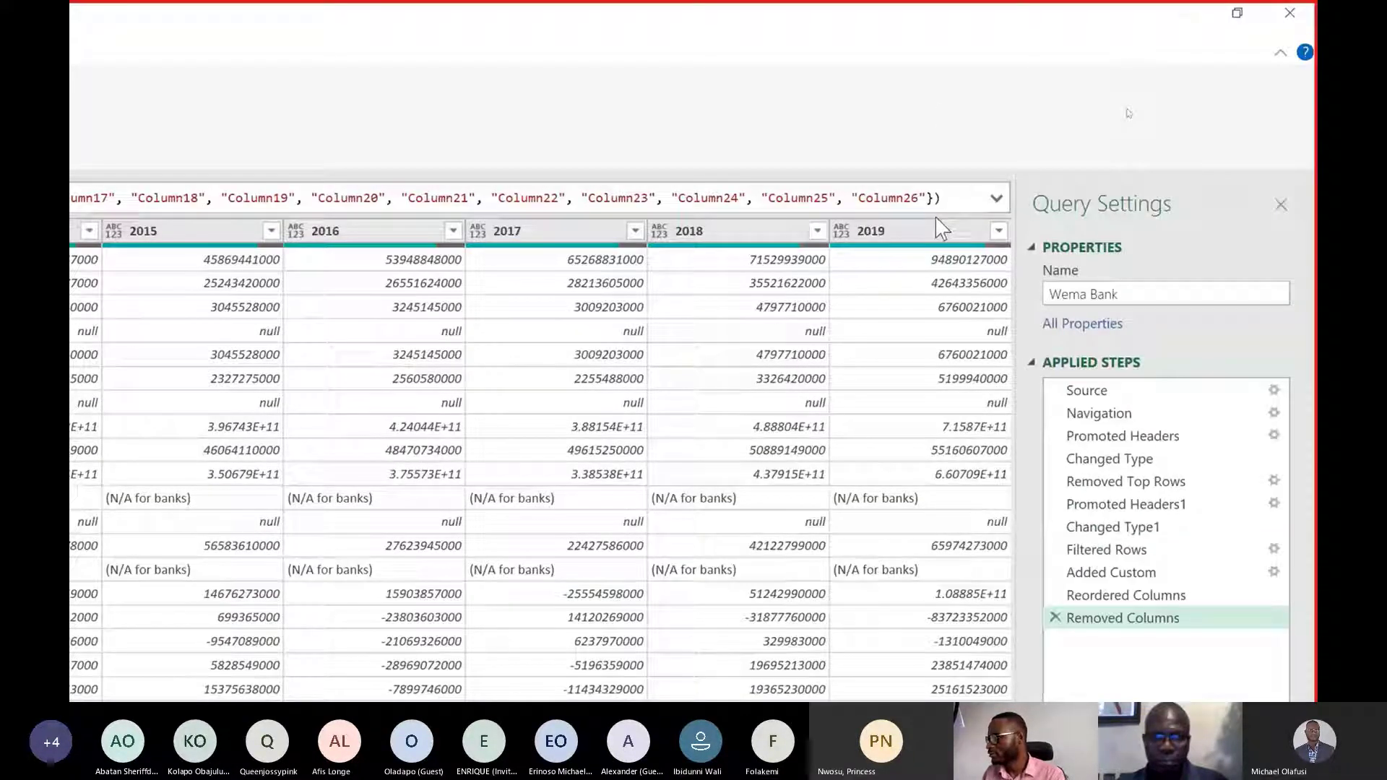
pyautogui.keyDown('shift'); pyautogui.click(935, 230); pyautogui.keyUp('shift')
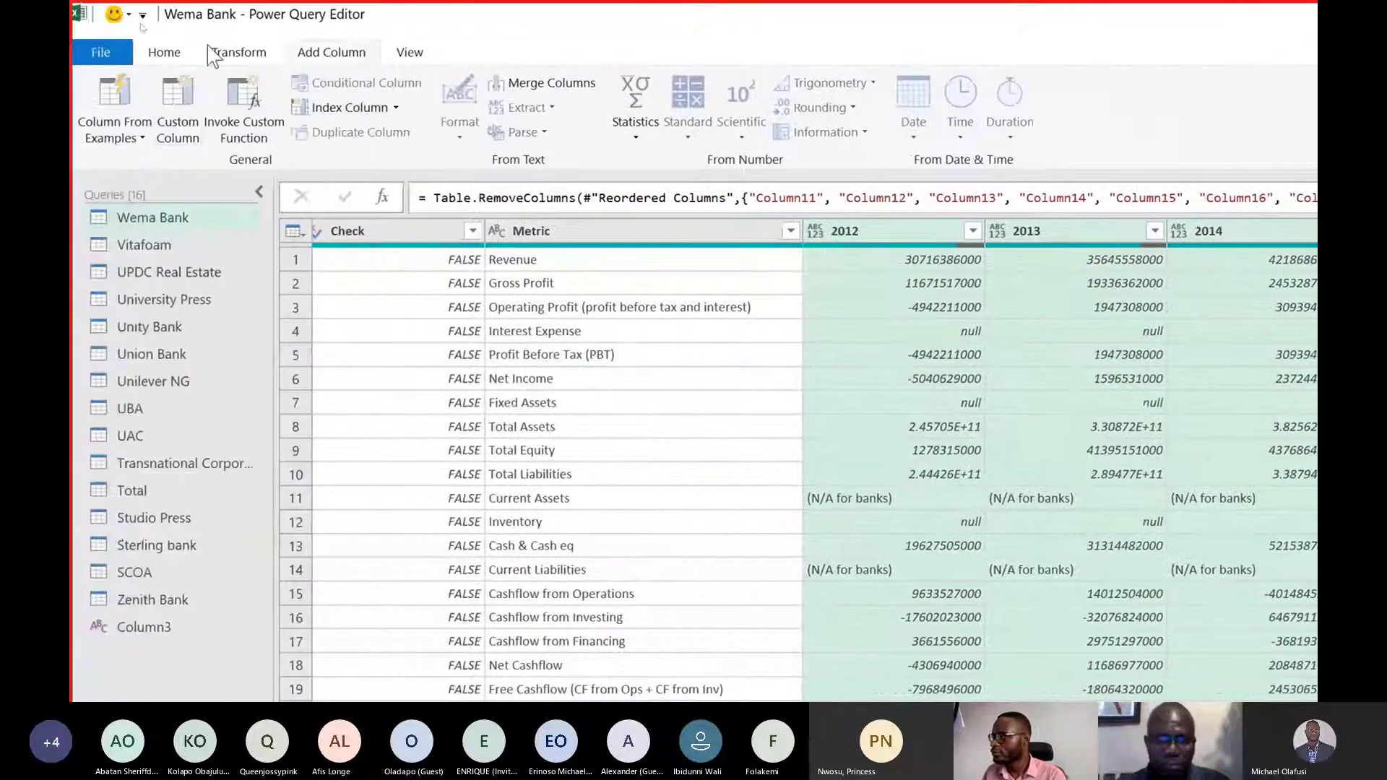
pyautogui.click(217, 55)
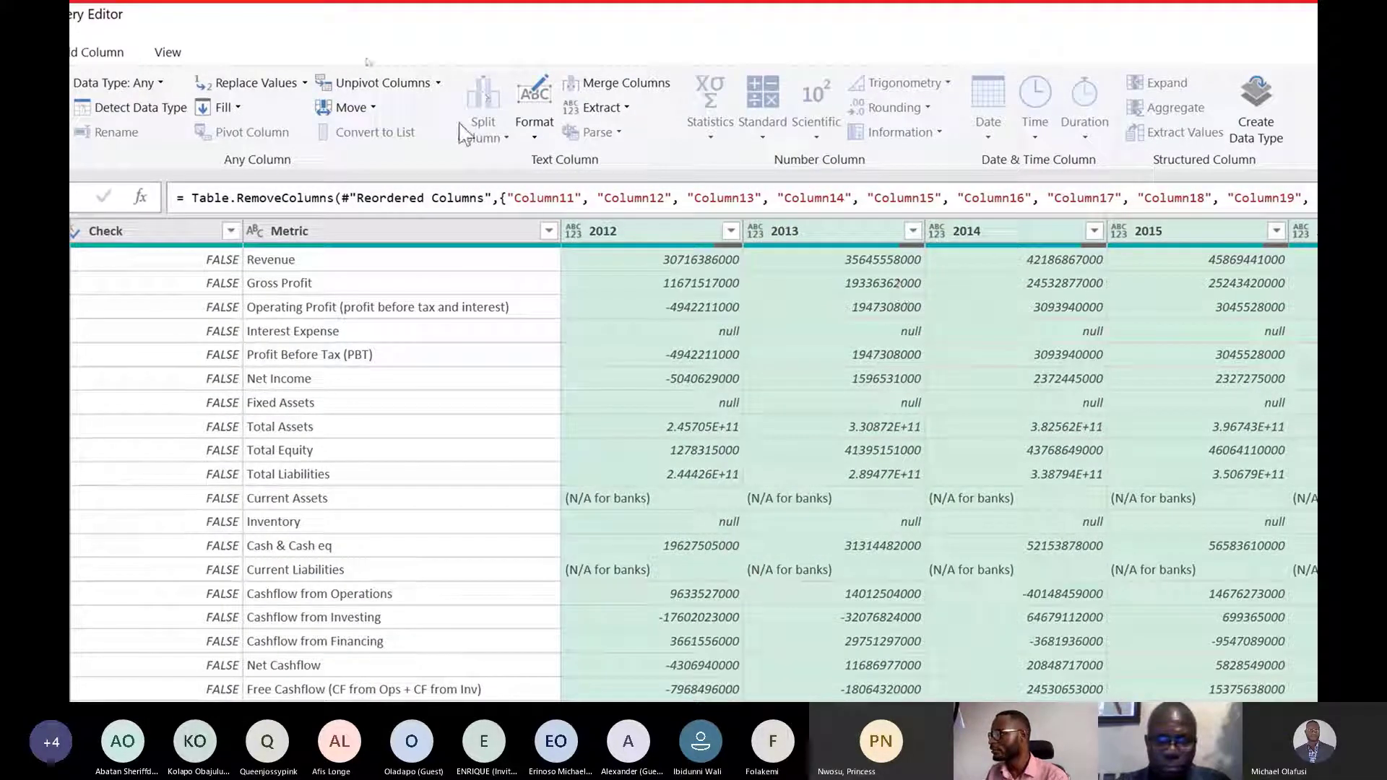
pyautogui.click(391, 85)
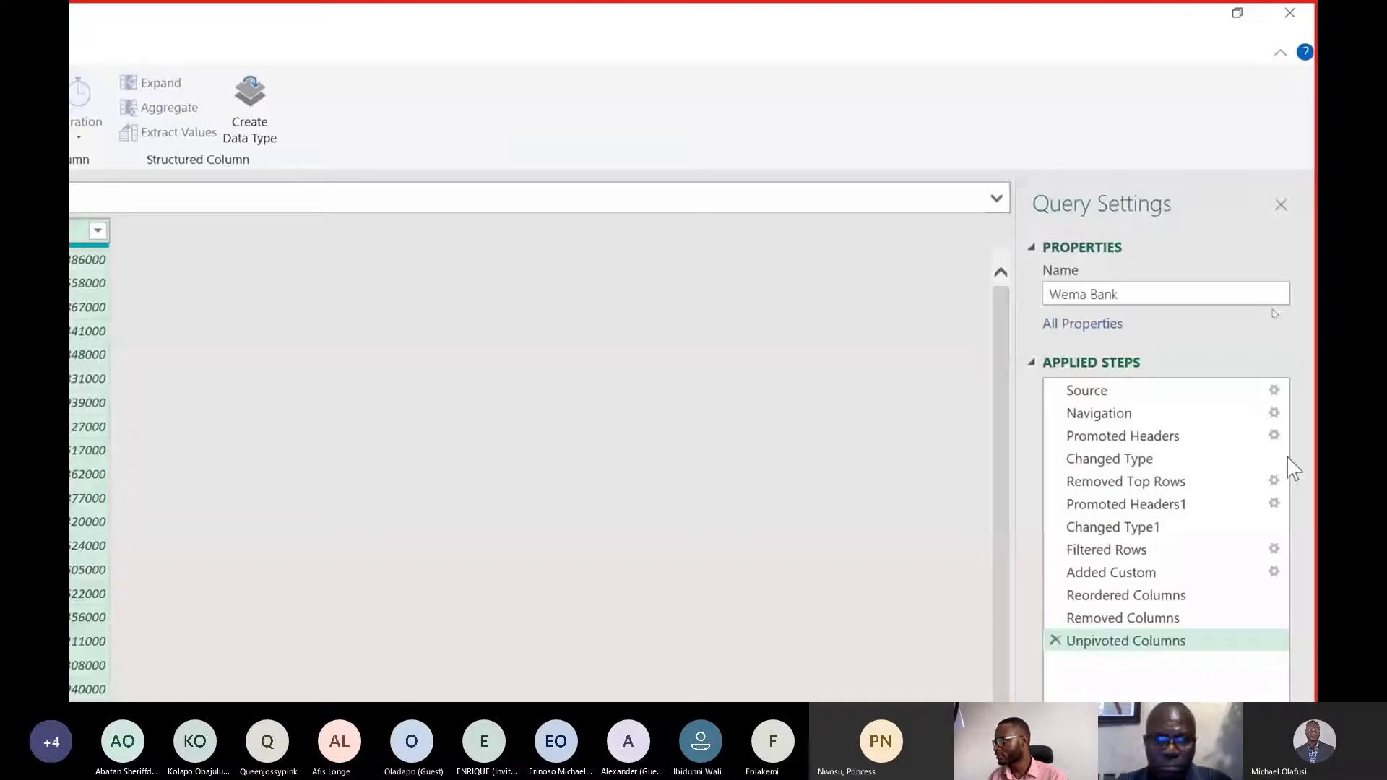
pyautogui.click(1131, 390)
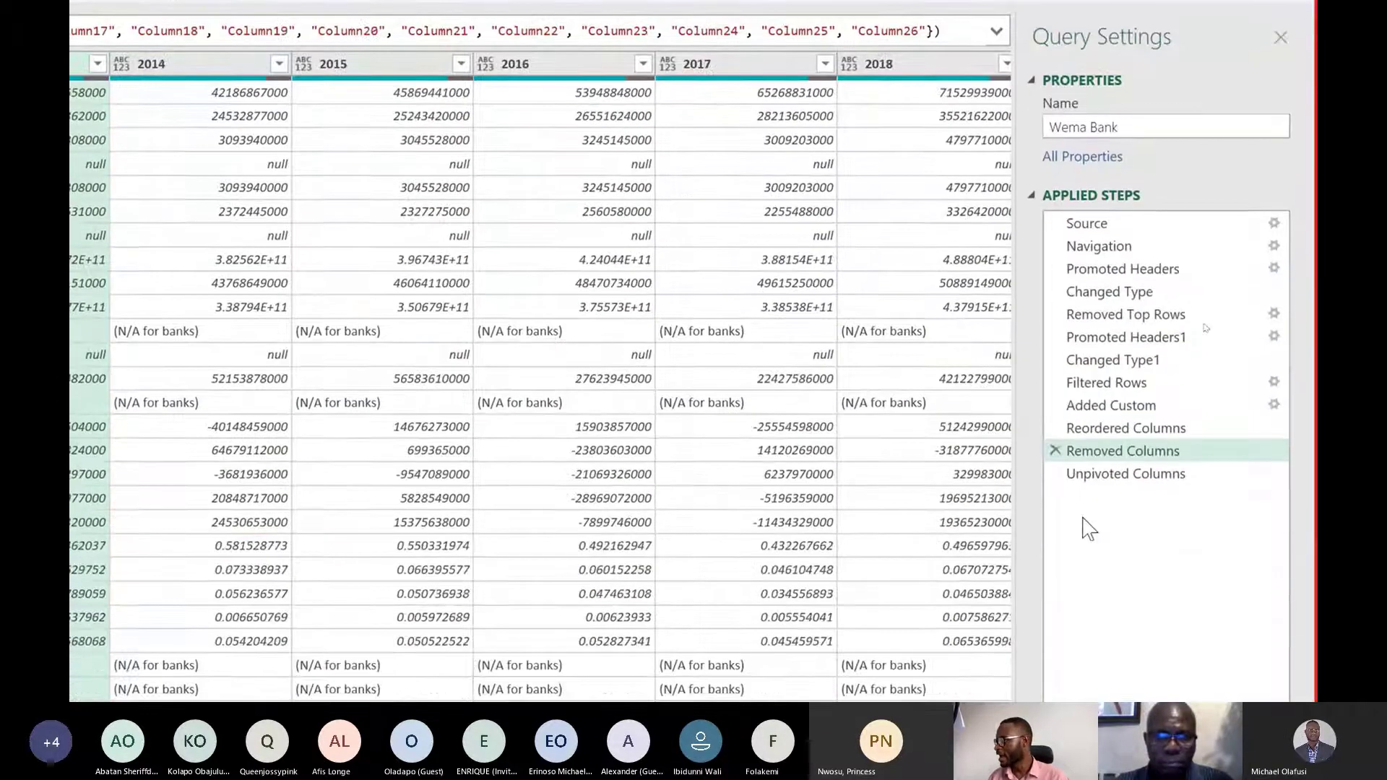
pyautogui.click(1104, 474)
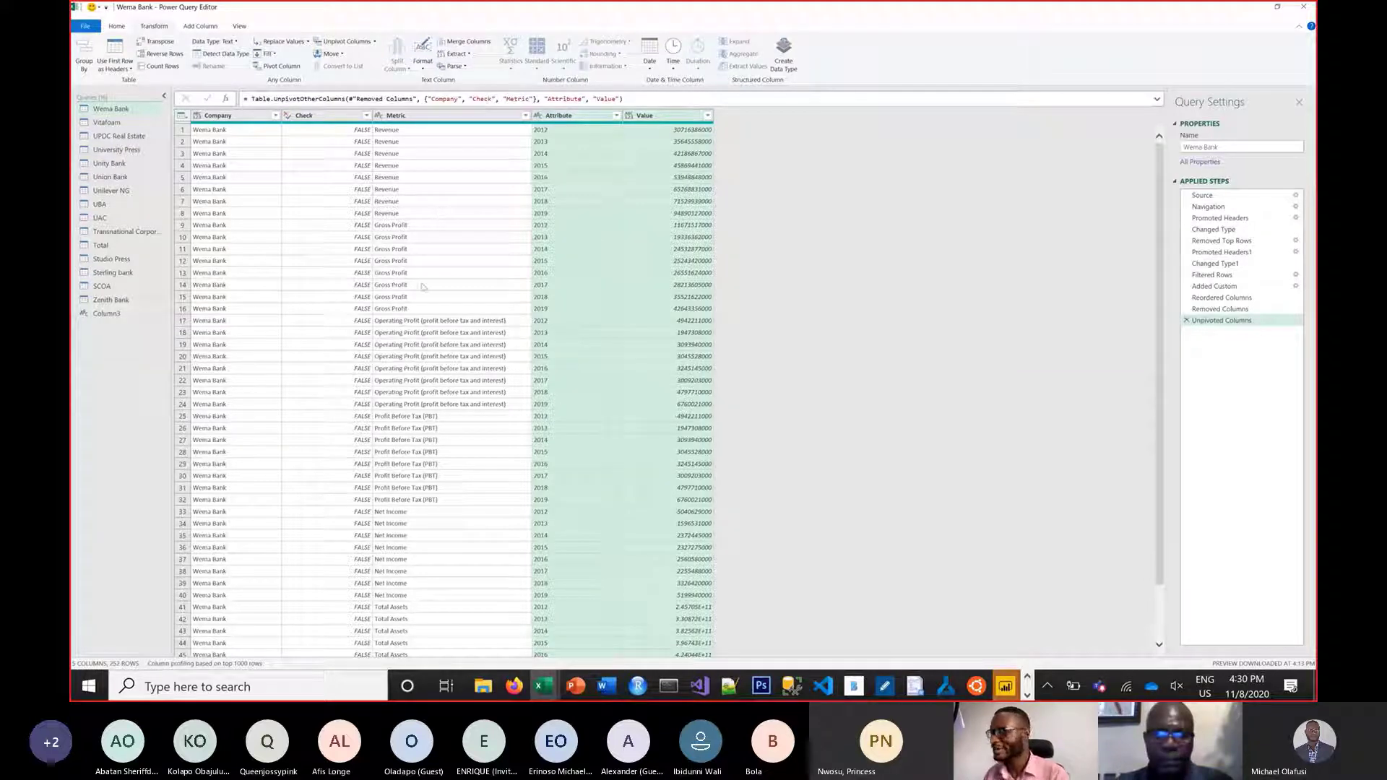
# Copy the Wema Bank query's M code from the #"Changed Type" line through the final #"Unpivoted Columns" line, leaving the code unchanged.
pyautogui.click(136, 126)
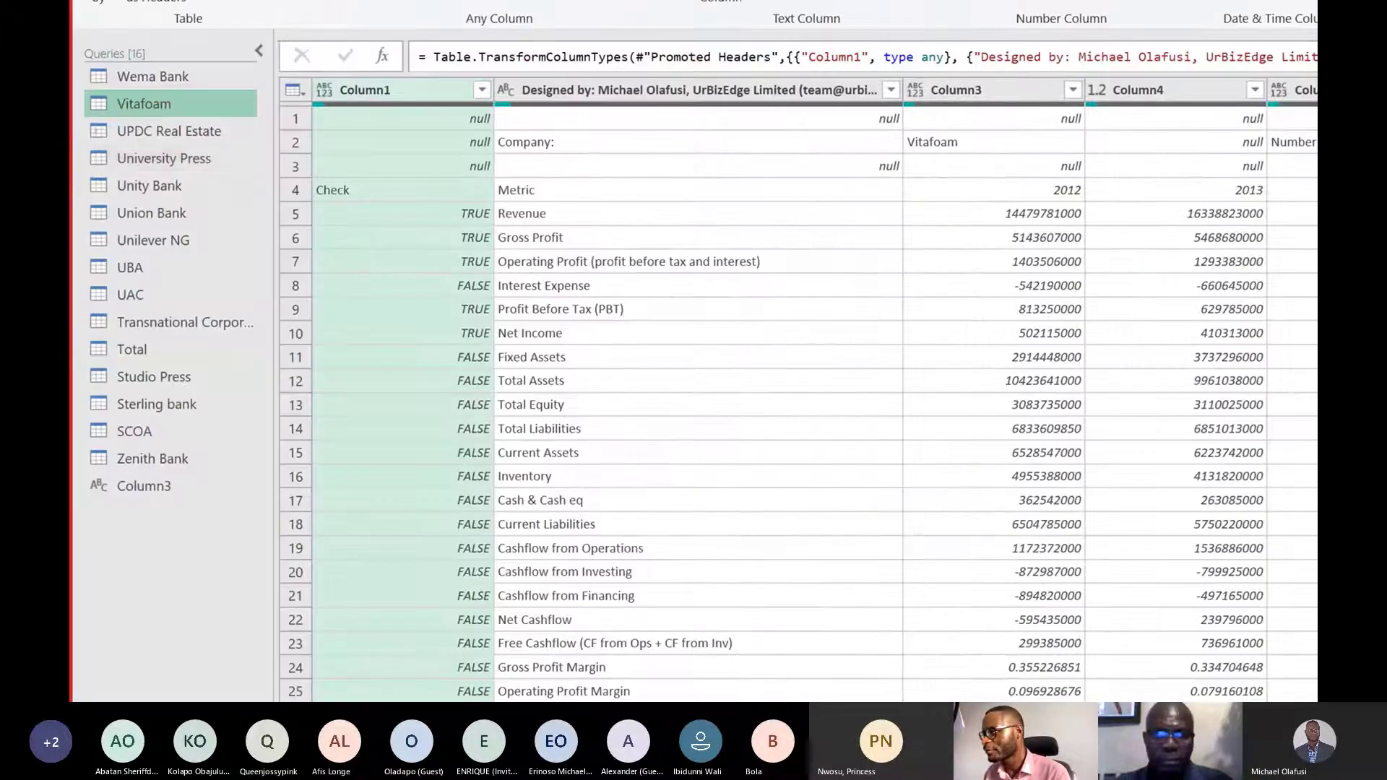
pyautogui.click(137, 94)
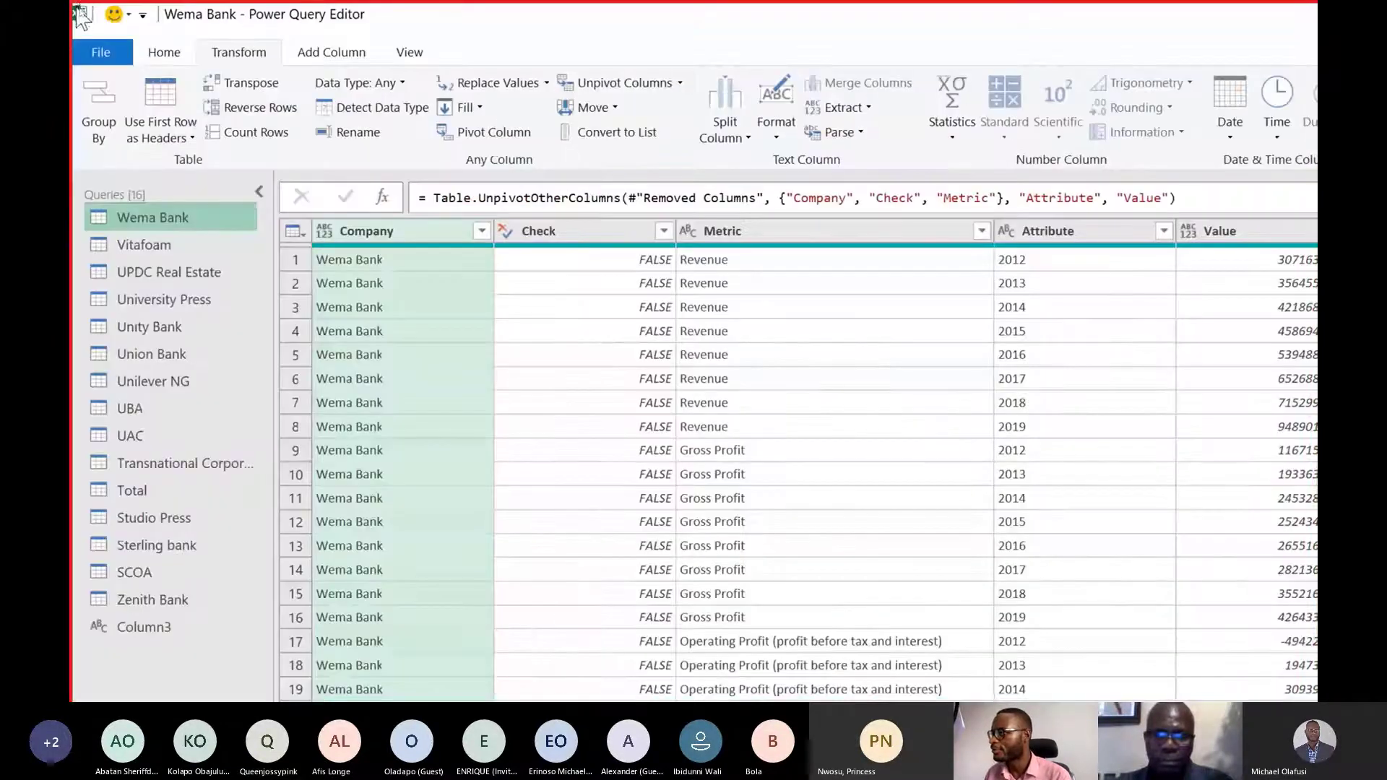
pyautogui.click(165, 58)
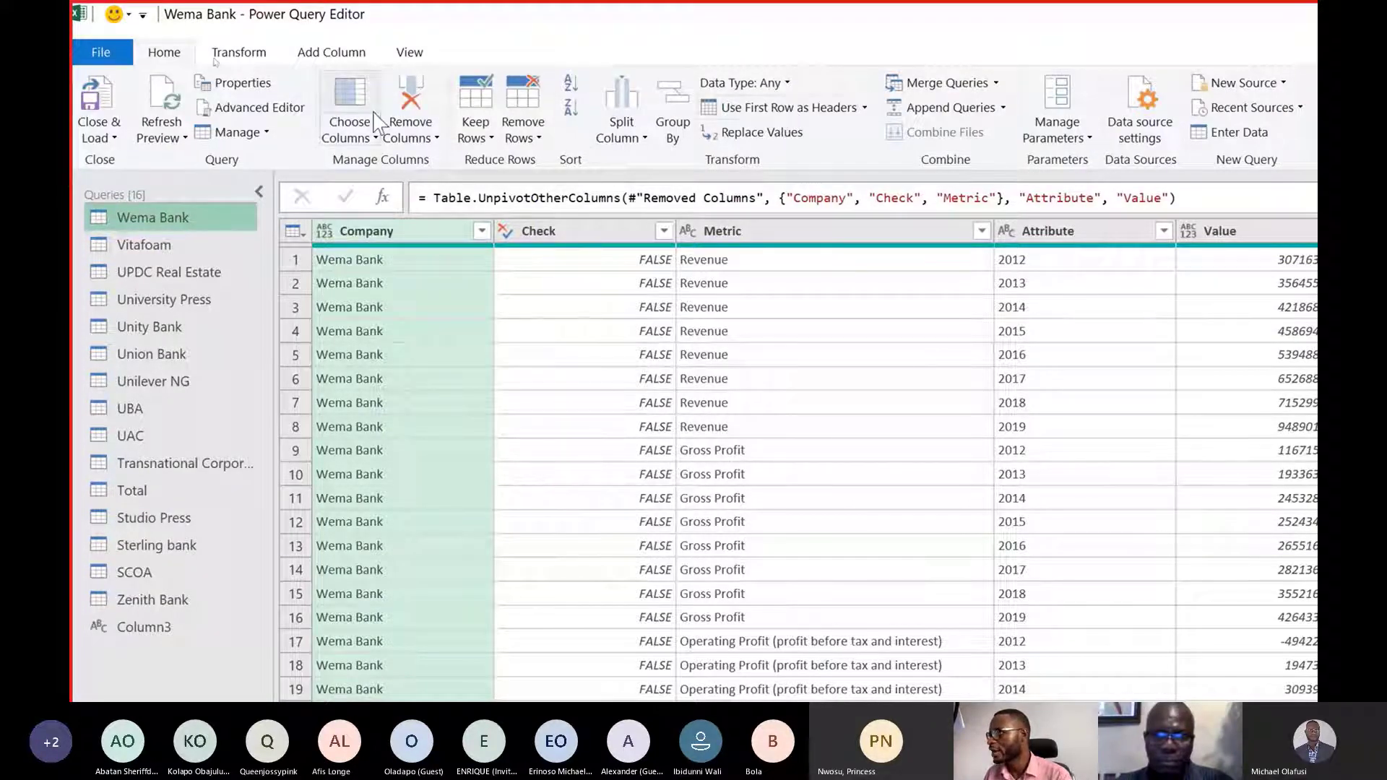
pyautogui.click(254, 109)
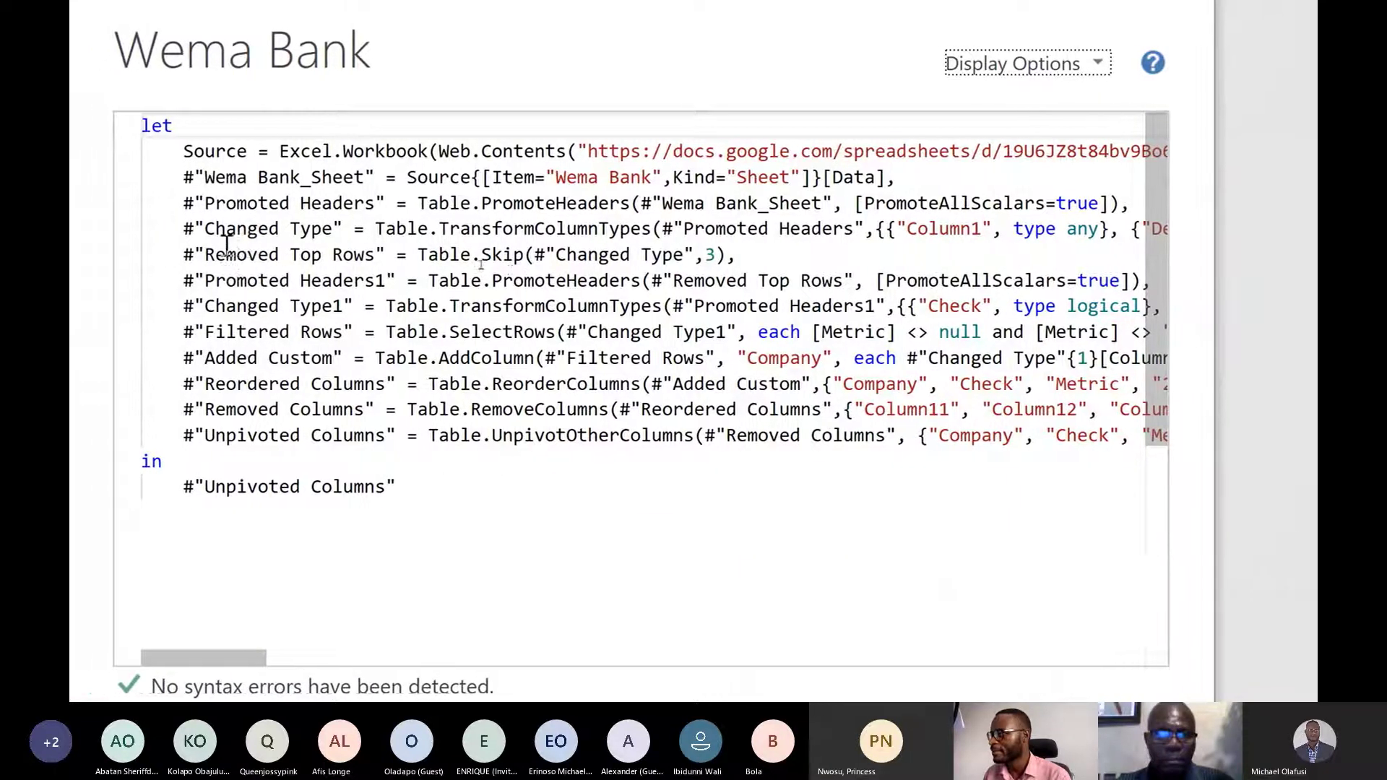
pyautogui.moveTo(197, 254); pyautogui.dragTo(461, 494)
pyautogui.click(461, 495)
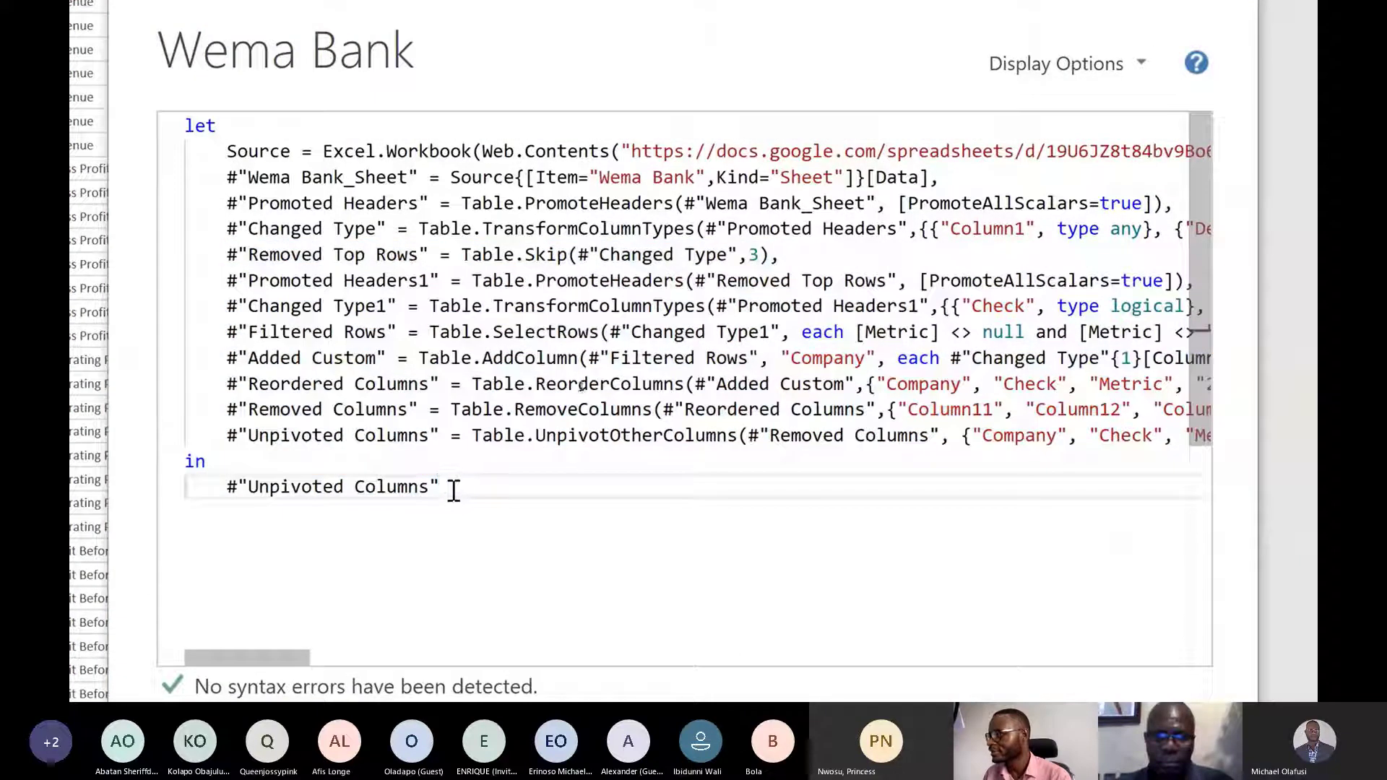
pyautogui.moveTo(460, 495); pyautogui.dragTo(227, 228)
pyautogui.hotkey('ctrl', 'c')
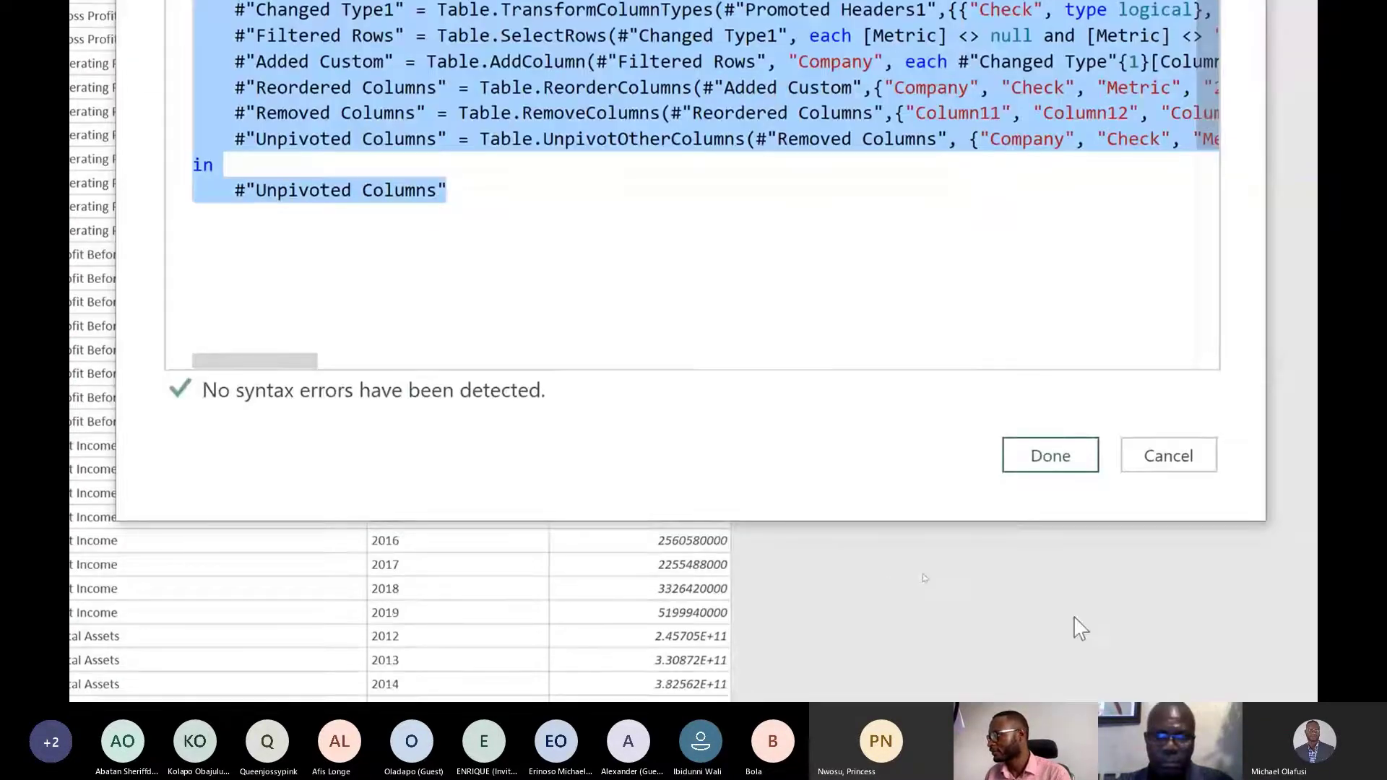
pyautogui.click(1168, 456)
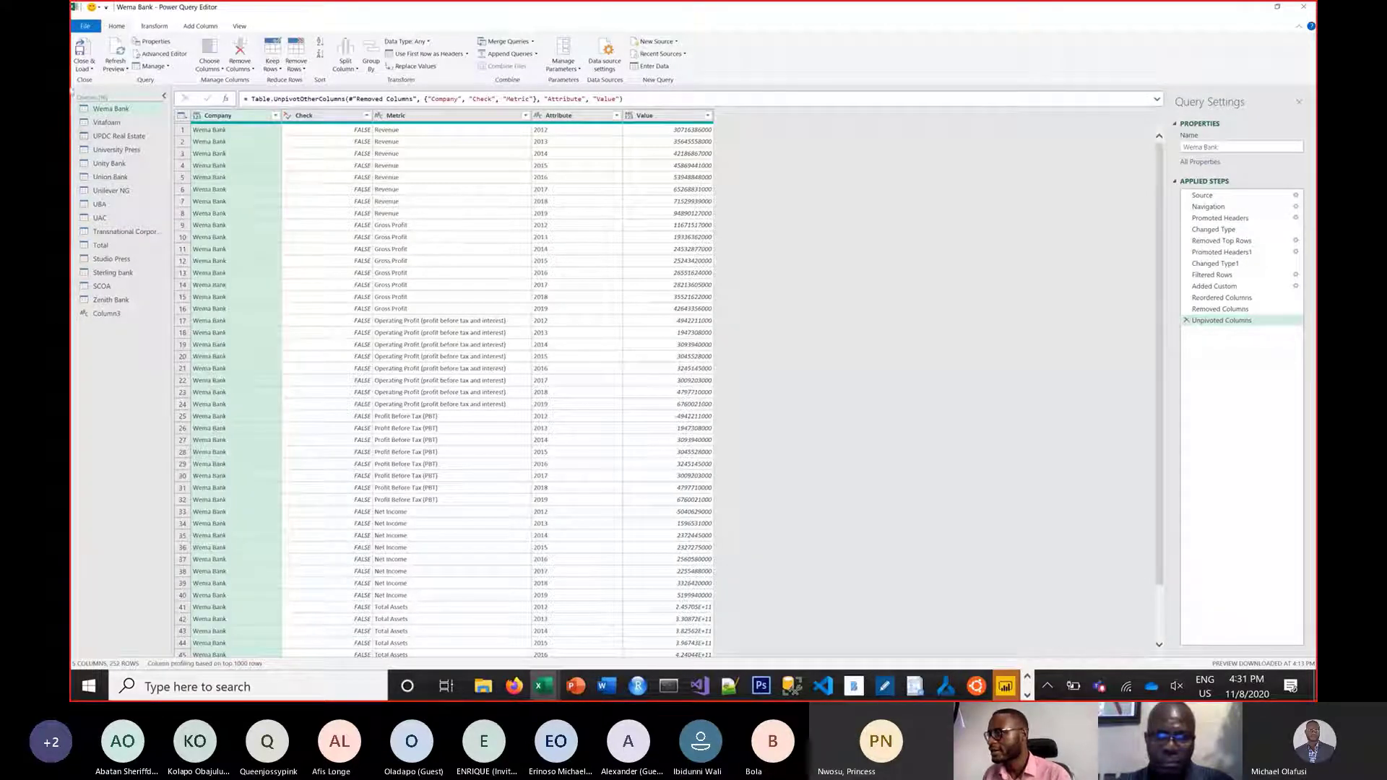
# Replace the Vitafoam query's M code from the #"Changed Type" line to the end with the copied Wema Bank code.
pyautogui.click(115, 122)
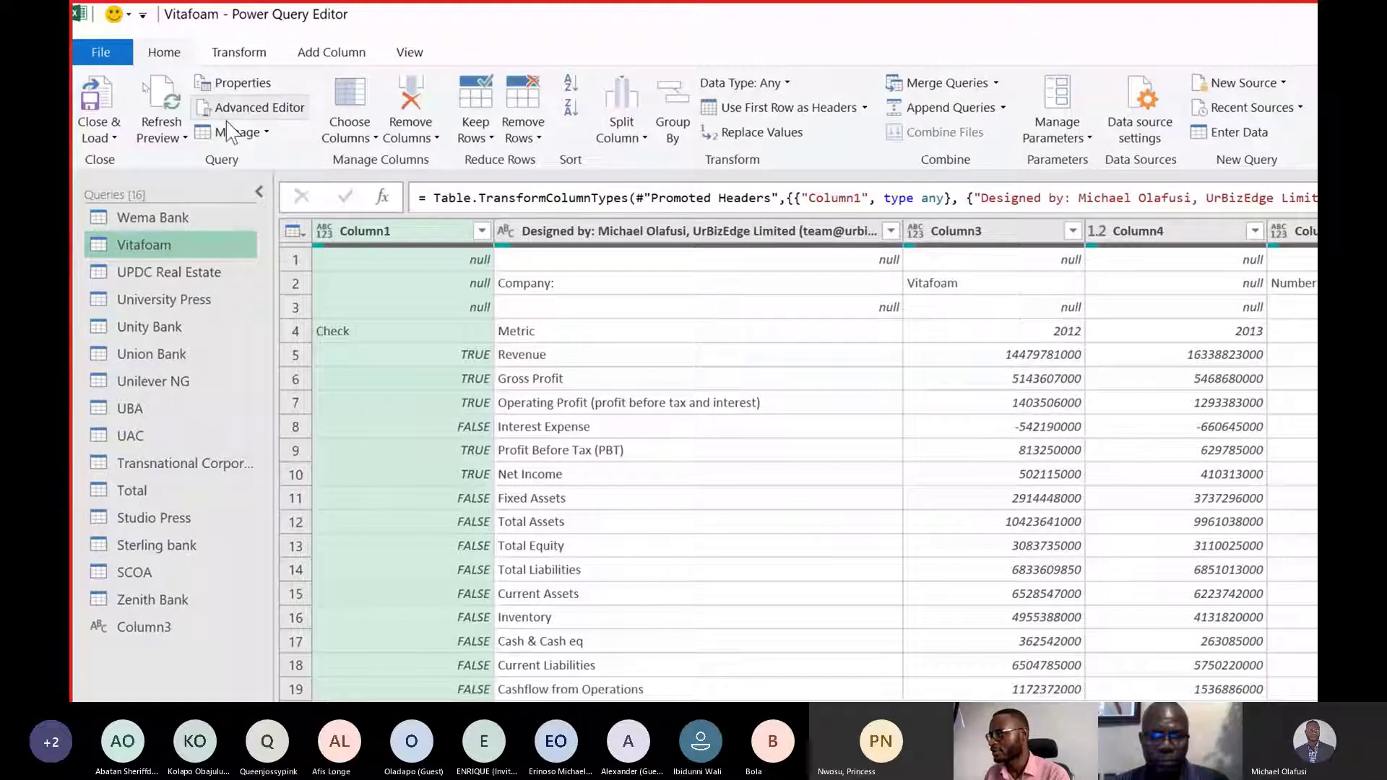
pyautogui.click(274, 110)
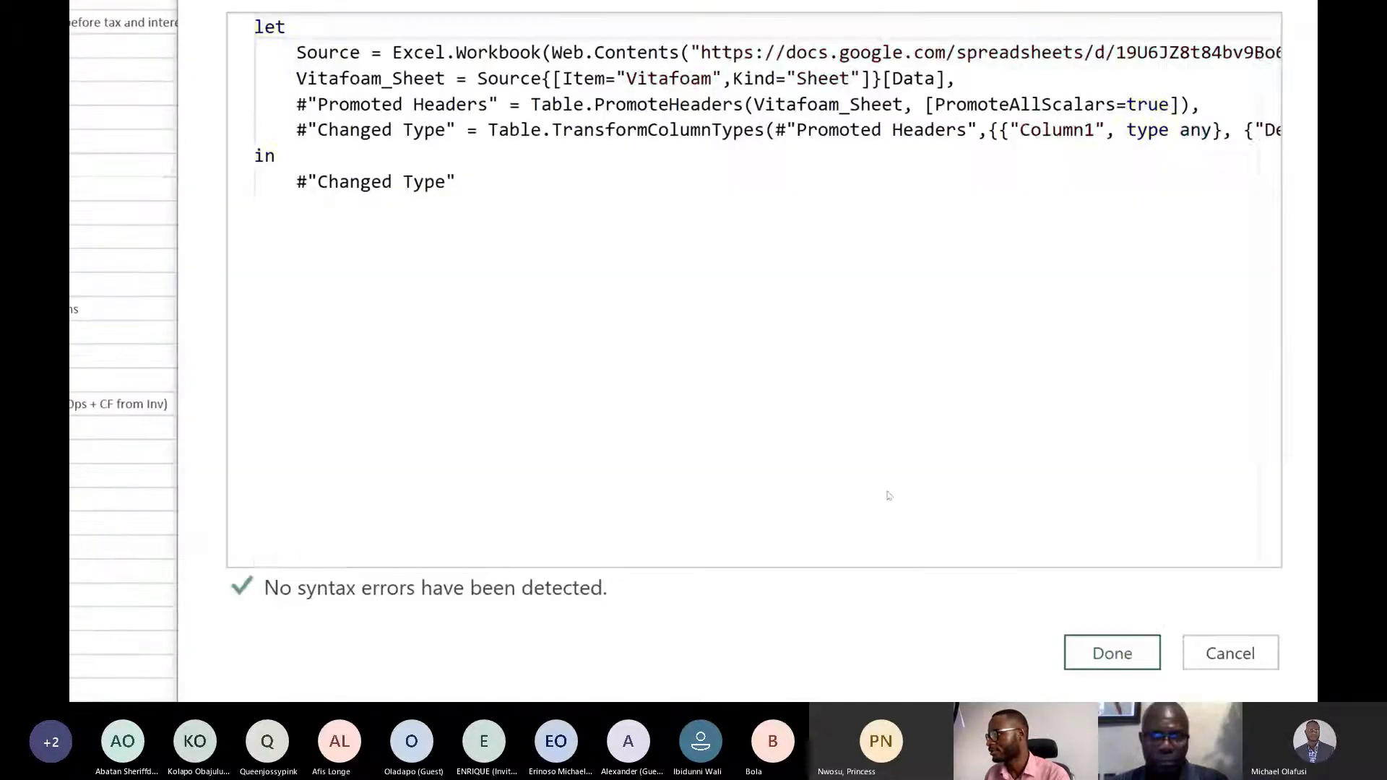
pyautogui.moveTo(477, 197); pyautogui.dragTo(295, 117)
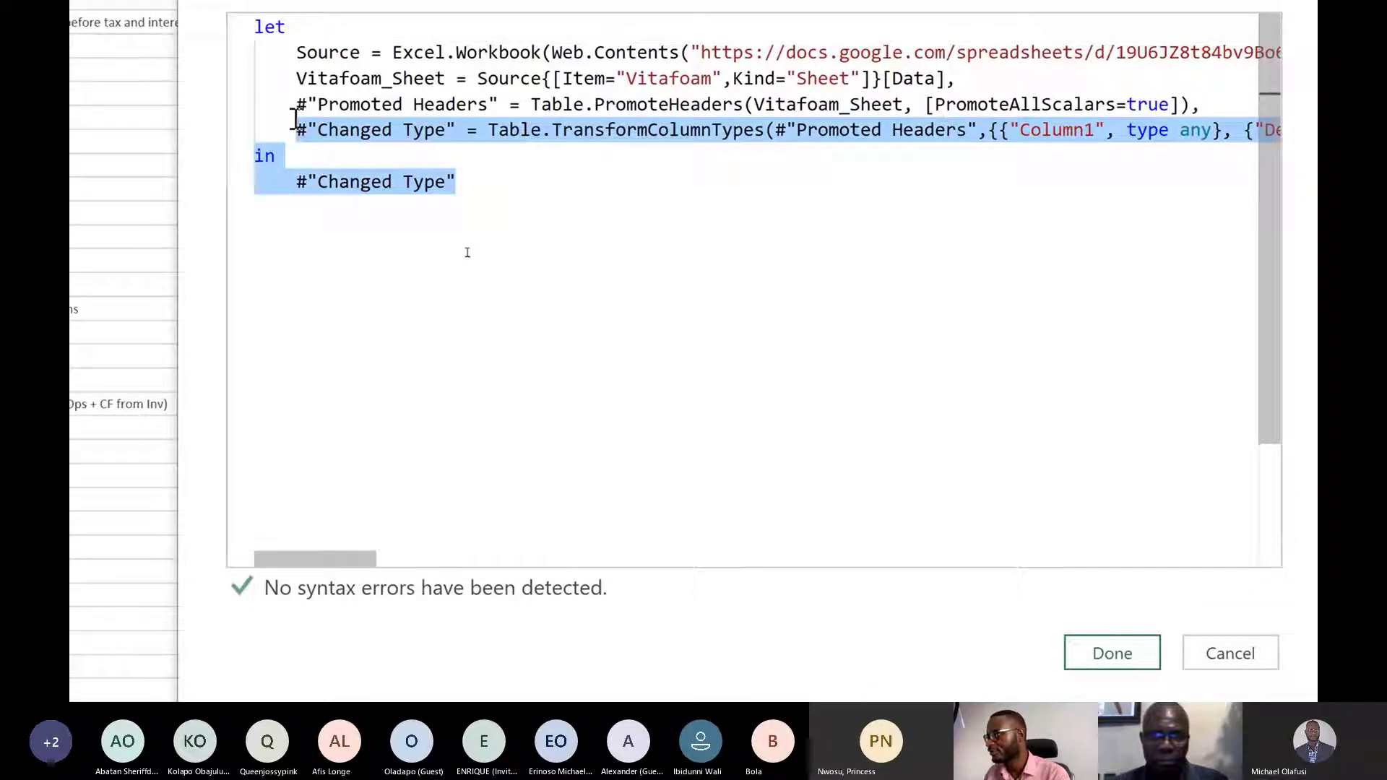
pyautogui.hotkey('ctrl', 'v')
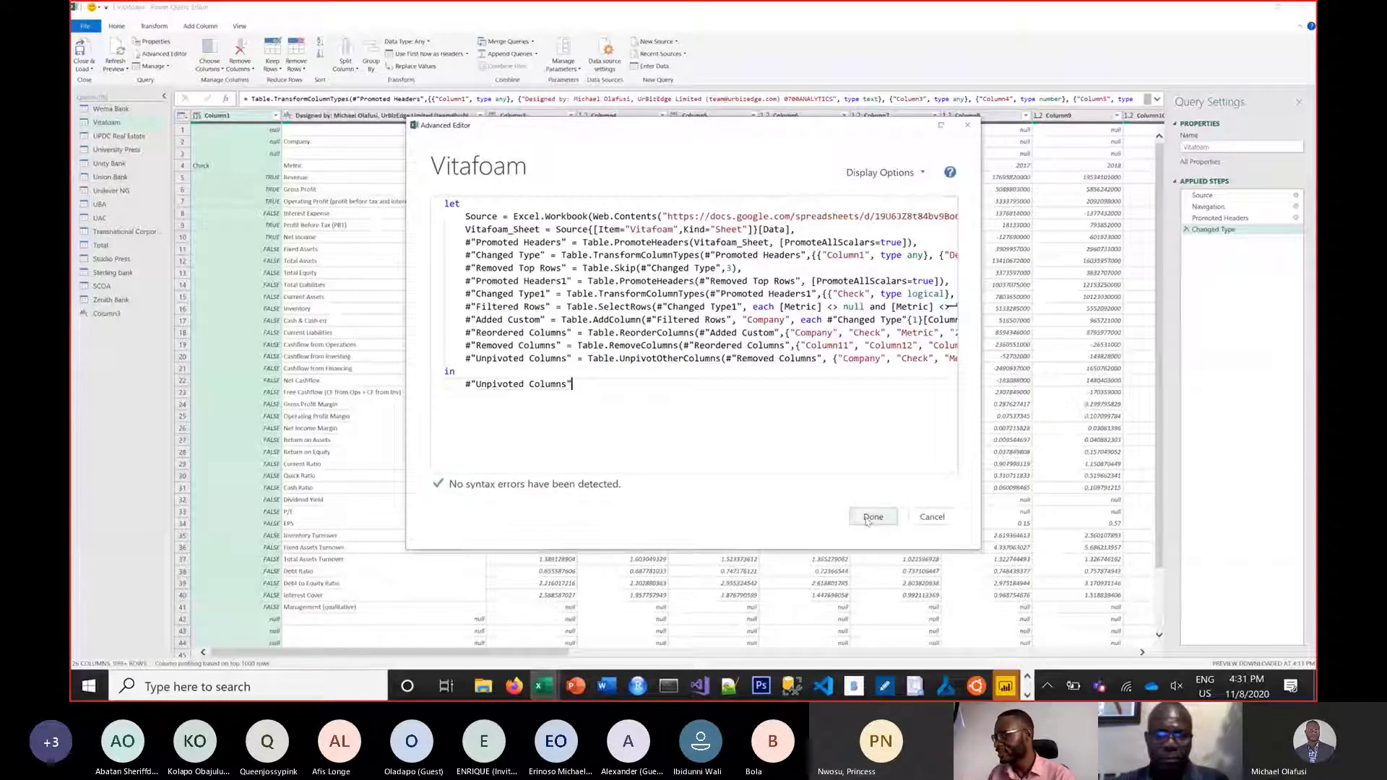
pyautogui.click(867, 520)
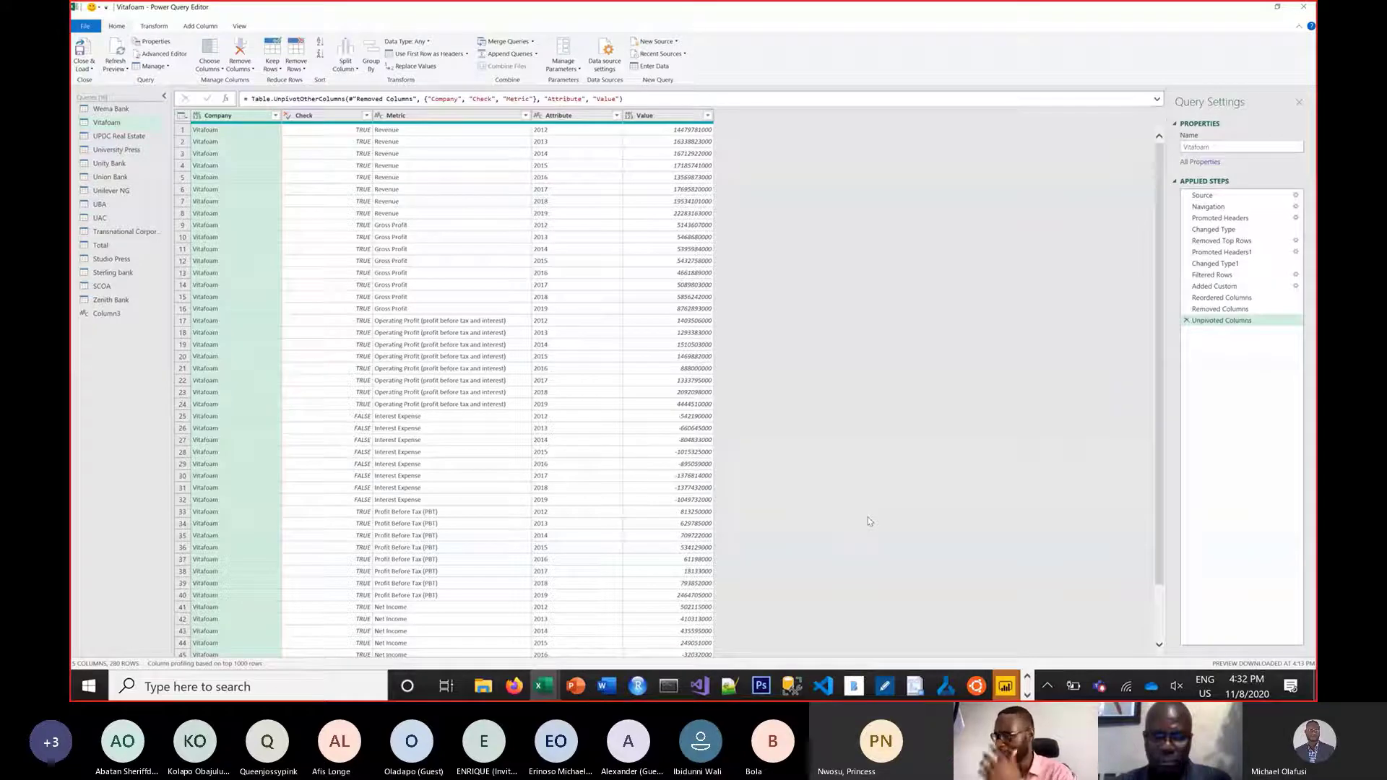
# Apply the copied transformation code to the UPDC Real Estate query, replacing everything from its #"Changed Type" line to the end.
pyautogui.click(119, 136)
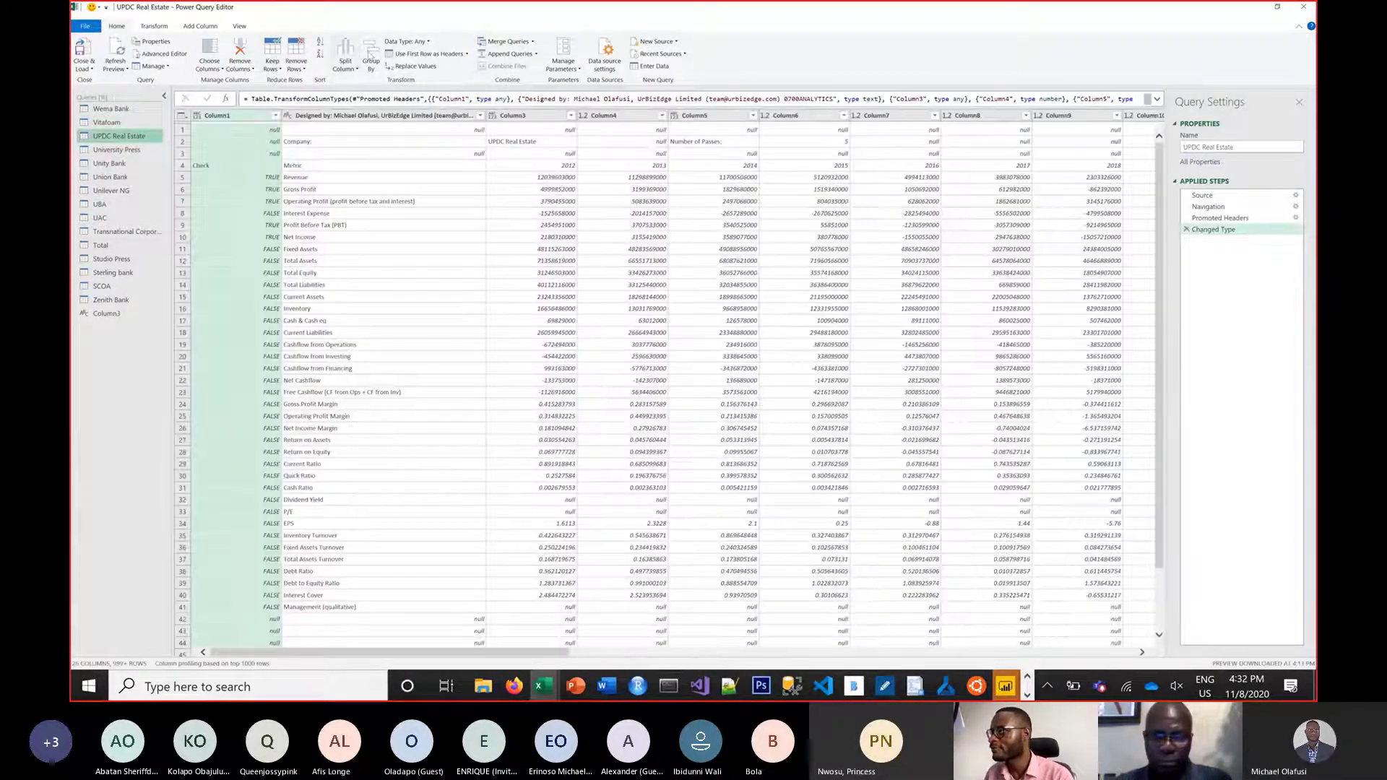
pyautogui.click(164, 54)
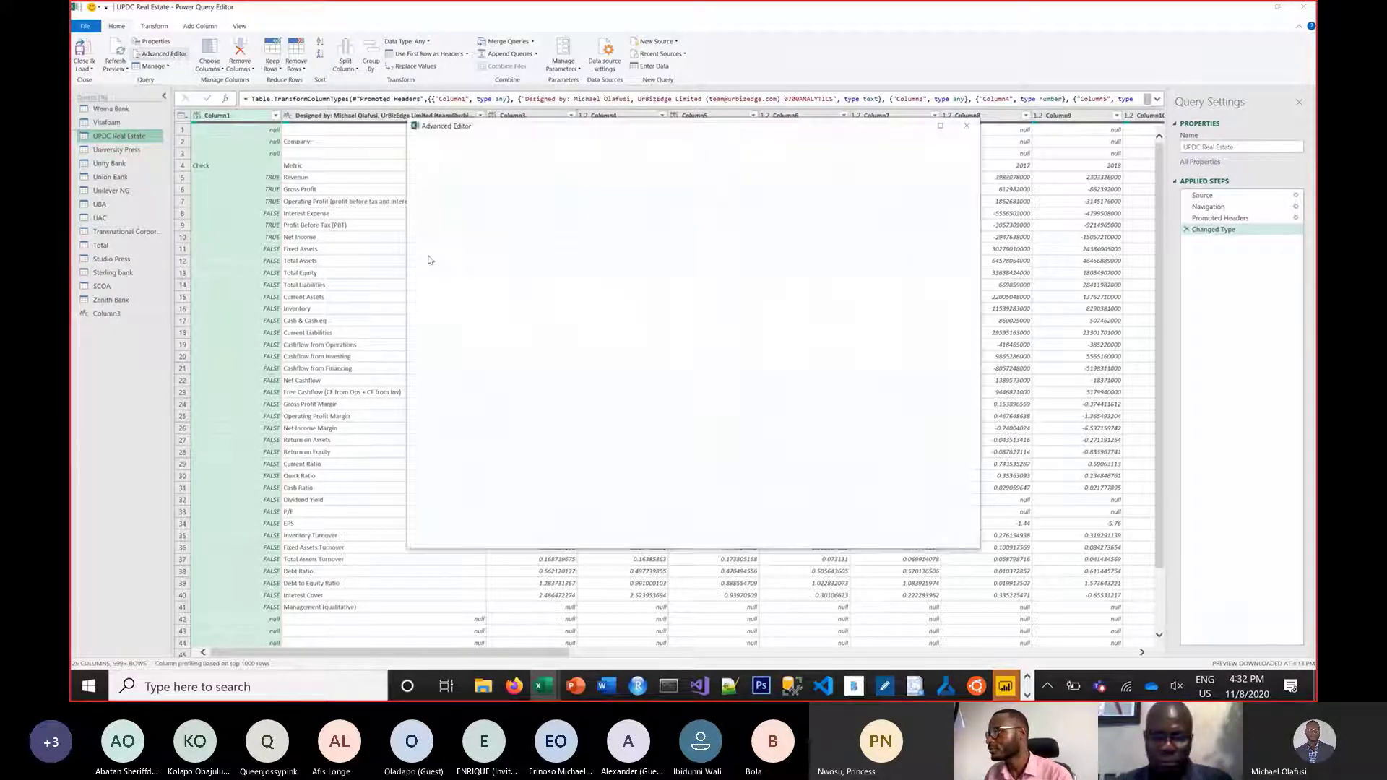
pyautogui.moveTo(557, 286); pyautogui.dragTo(467, 256)
pyautogui.hotkey('ctrl', 'v')
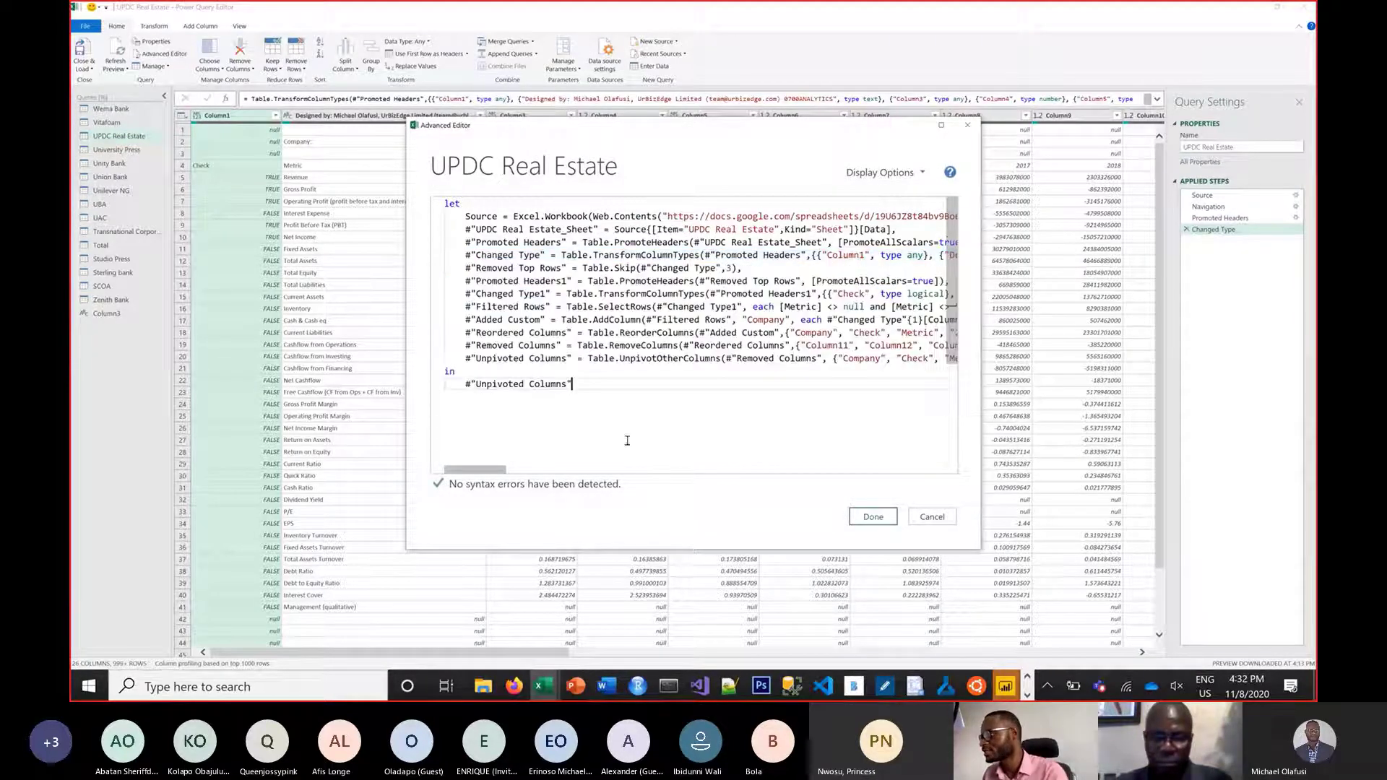
pyautogui.click(873, 516)
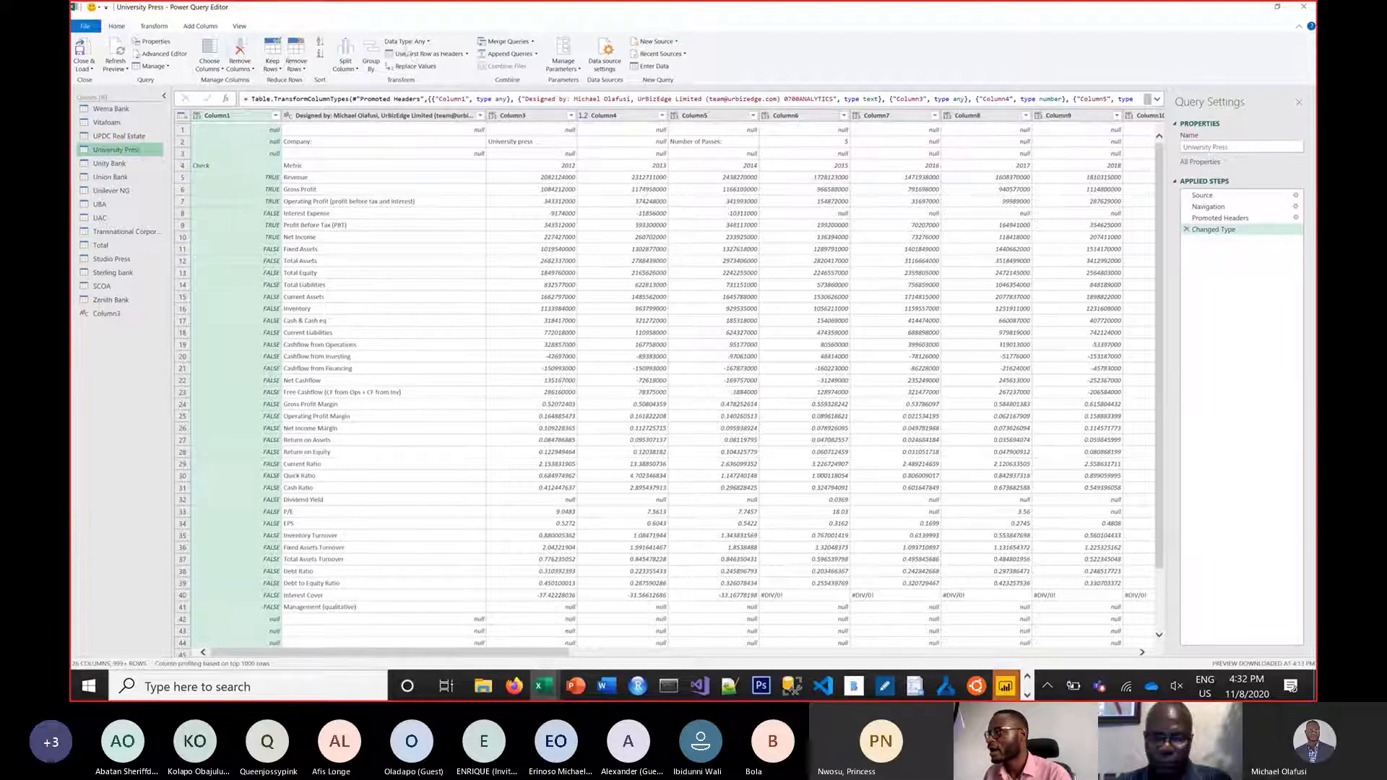
# Overwrite the University Press query's M code from the #"Changed Type" line onward with the copied transformation code.
pyautogui.click(159, 53)
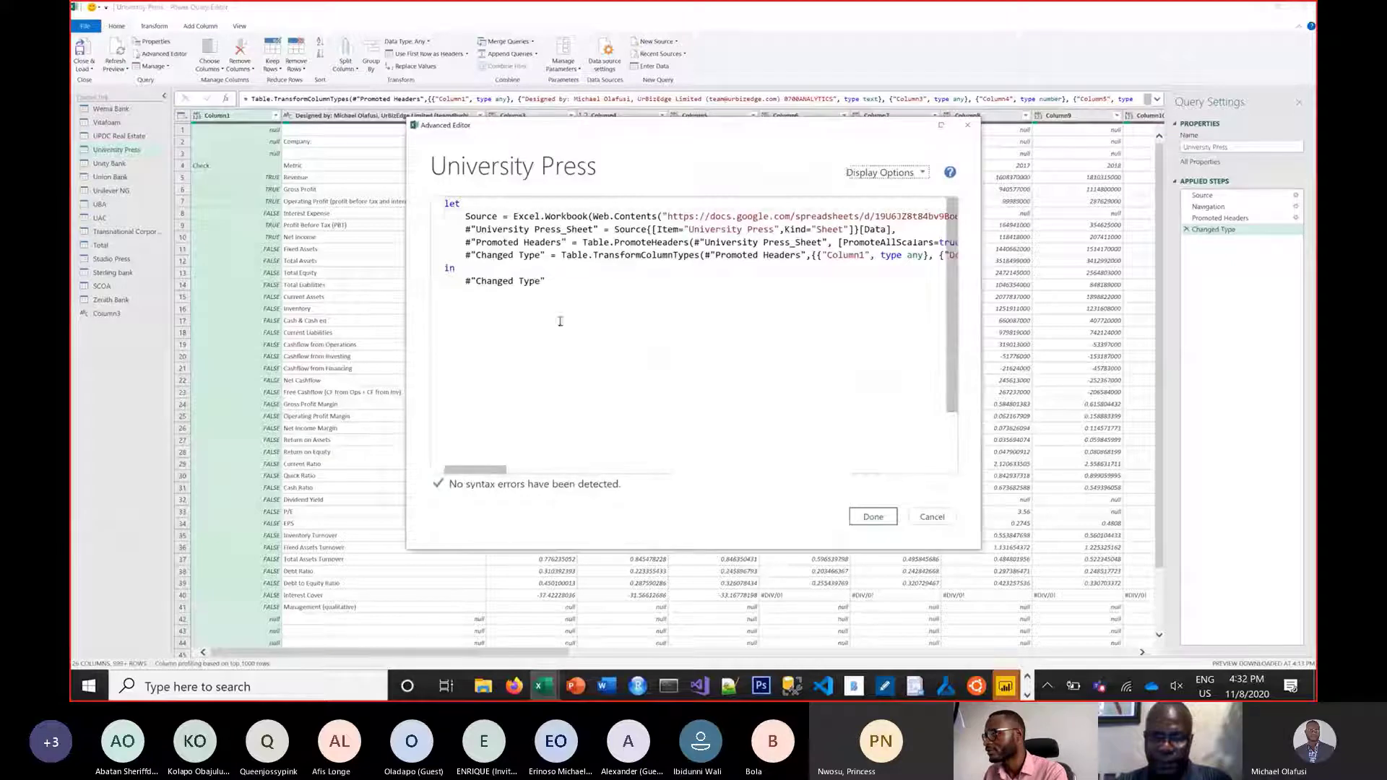
pyautogui.moveTo(546, 281); pyautogui.dragTo(466, 255)
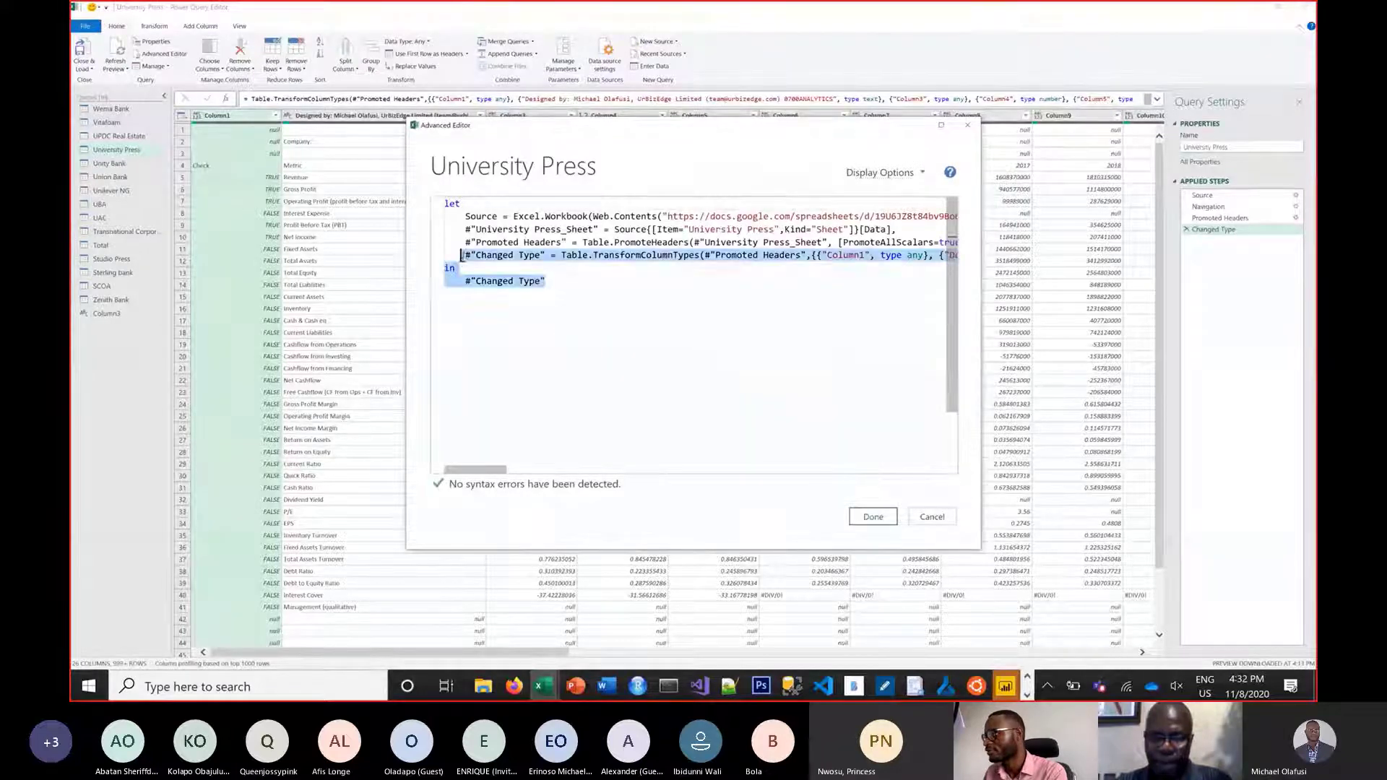
pyautogui.hotkey('ctrl', 'v')
pyautogui.click(872, 516)
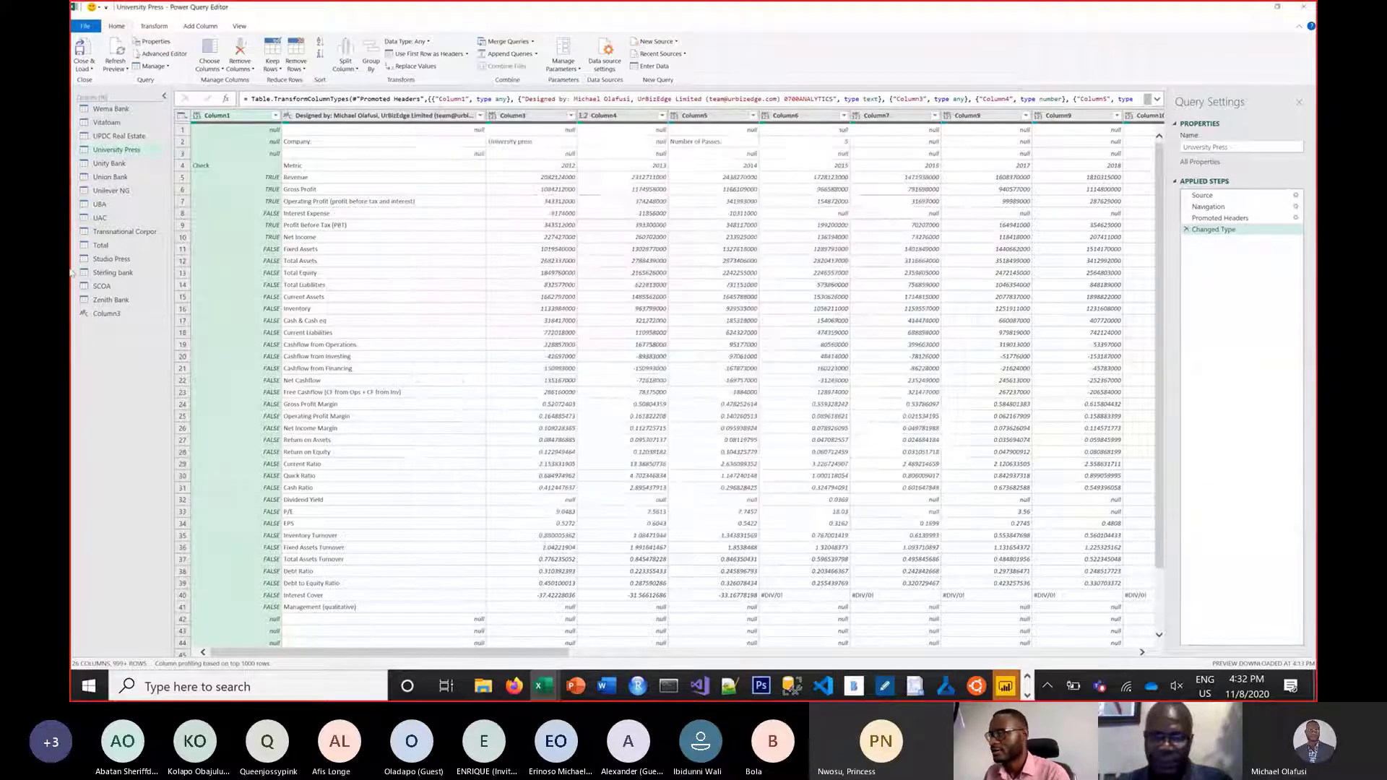
# Replace the Unity Bank query's M code from the #"Changed Type" line to the end with the copied transformation code.
pyautogui.click(120, 166)
pyautogui.click(160, 53)
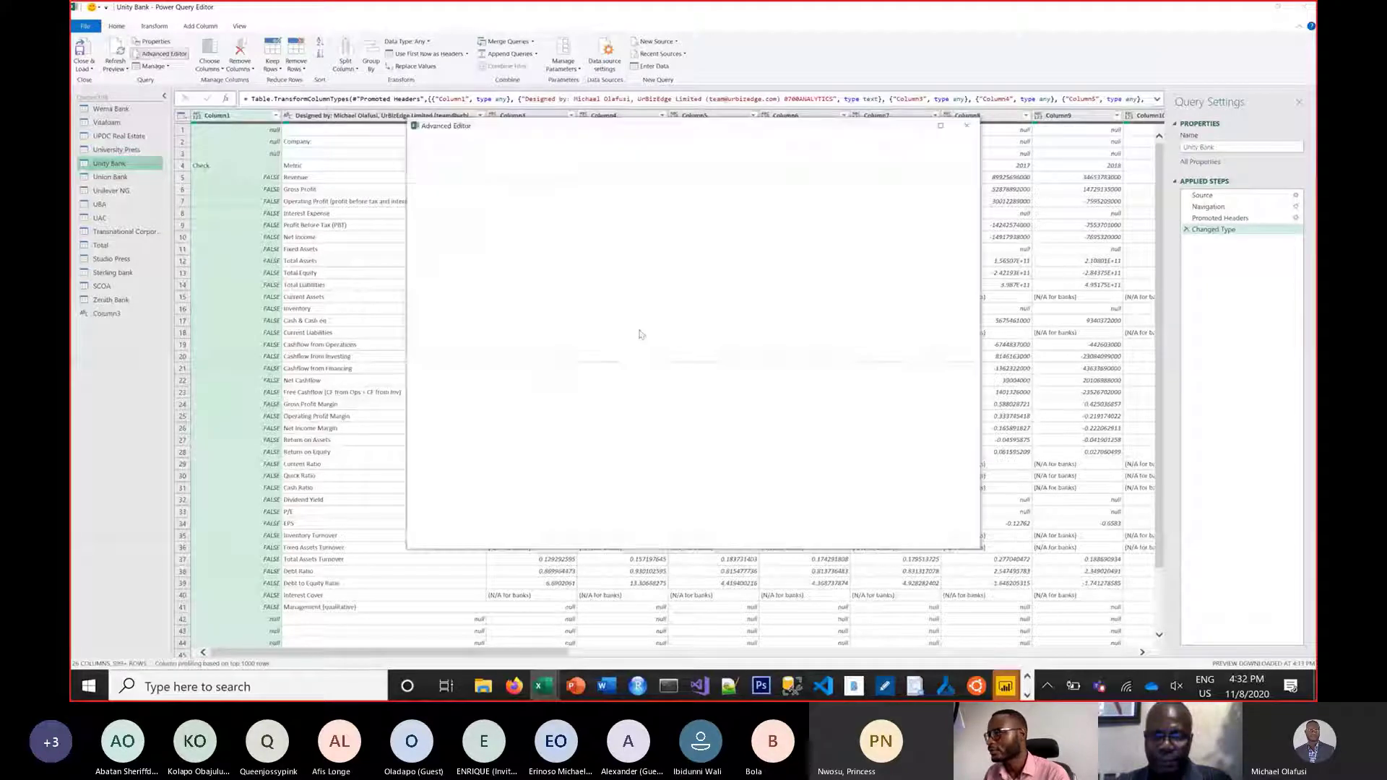
pyautogui.moveTo(582, 331); pyautogui.dragTo(508, 372)
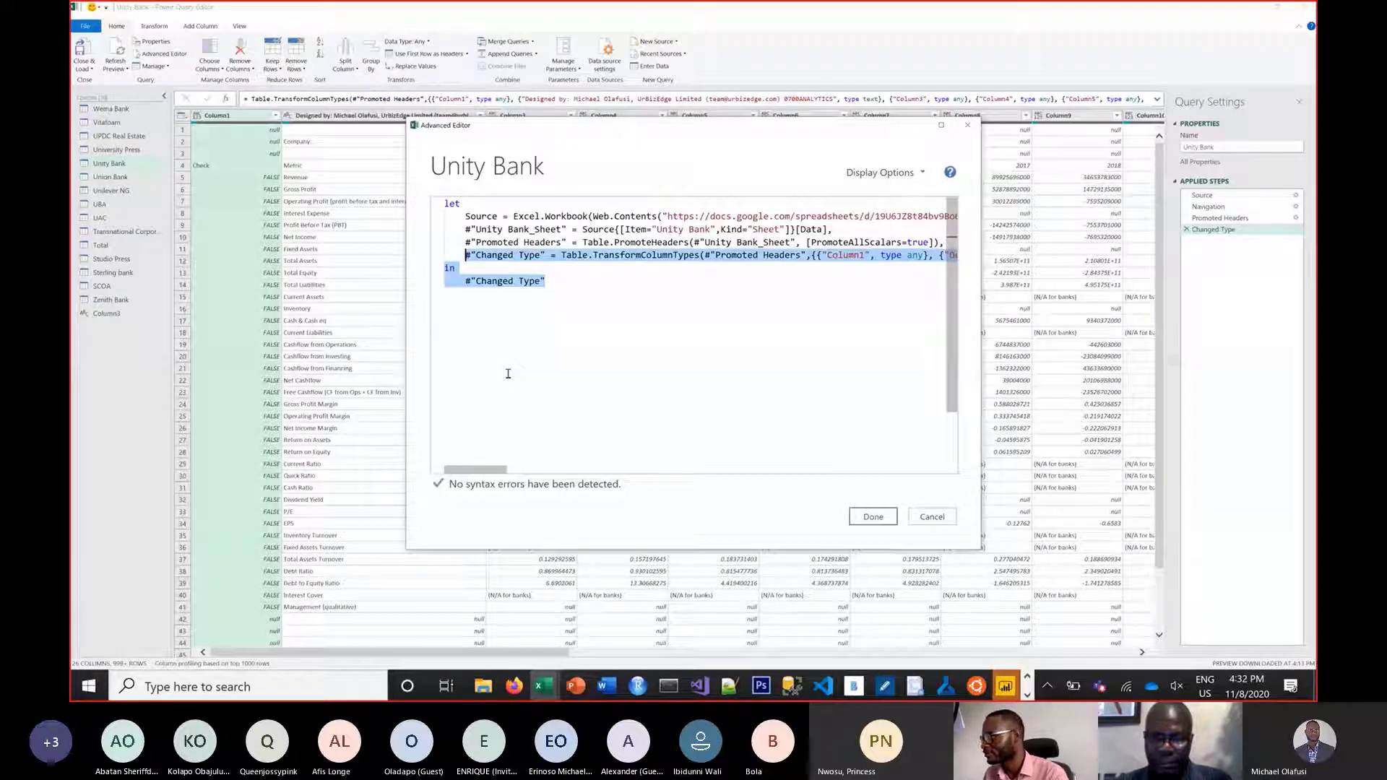
pyautogui.hotkey('ctrl', 'v')
pyautogui.click(874, 518)
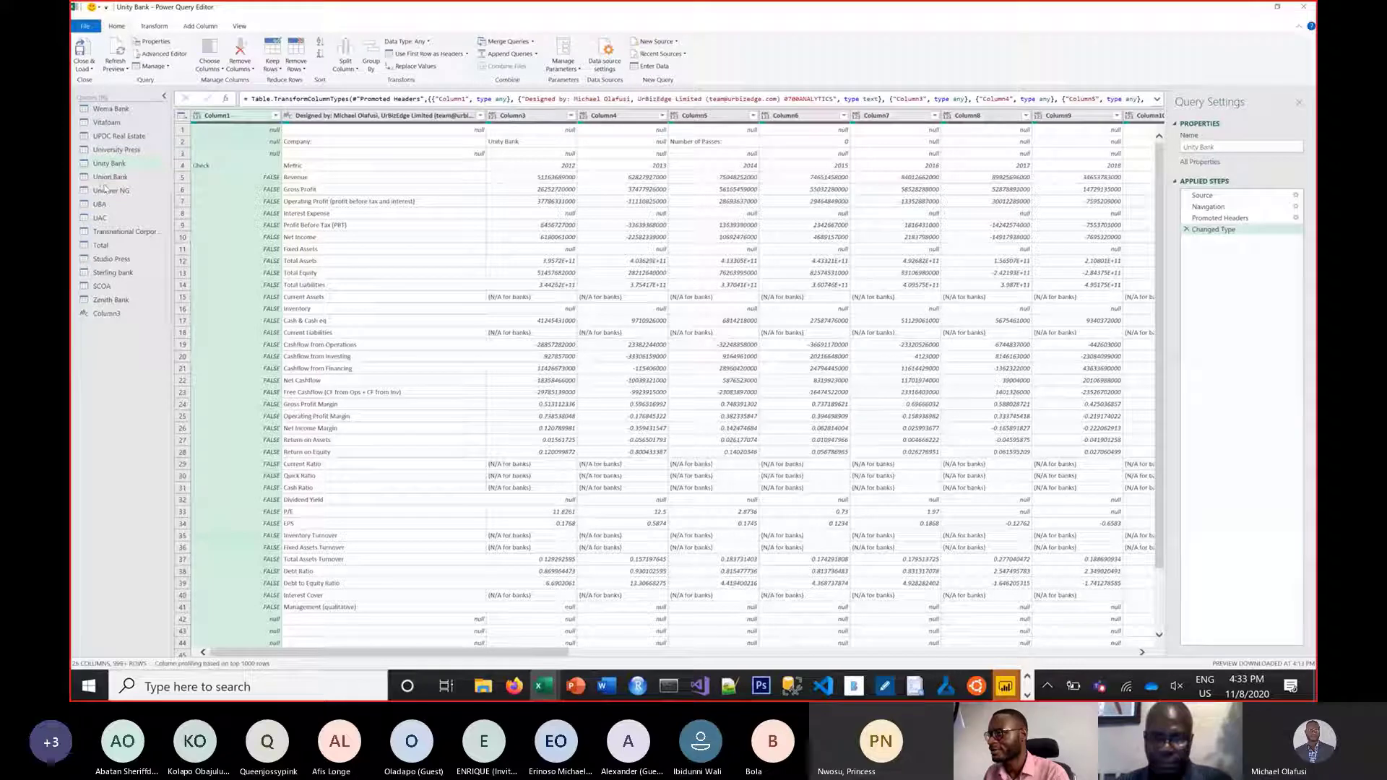
# Overwrite the Union Bank query's M code from its #"Changed Type" line onward with the copied transformation code.
pyautogui.click(109, 177)
pyautogui.click(159, 53)
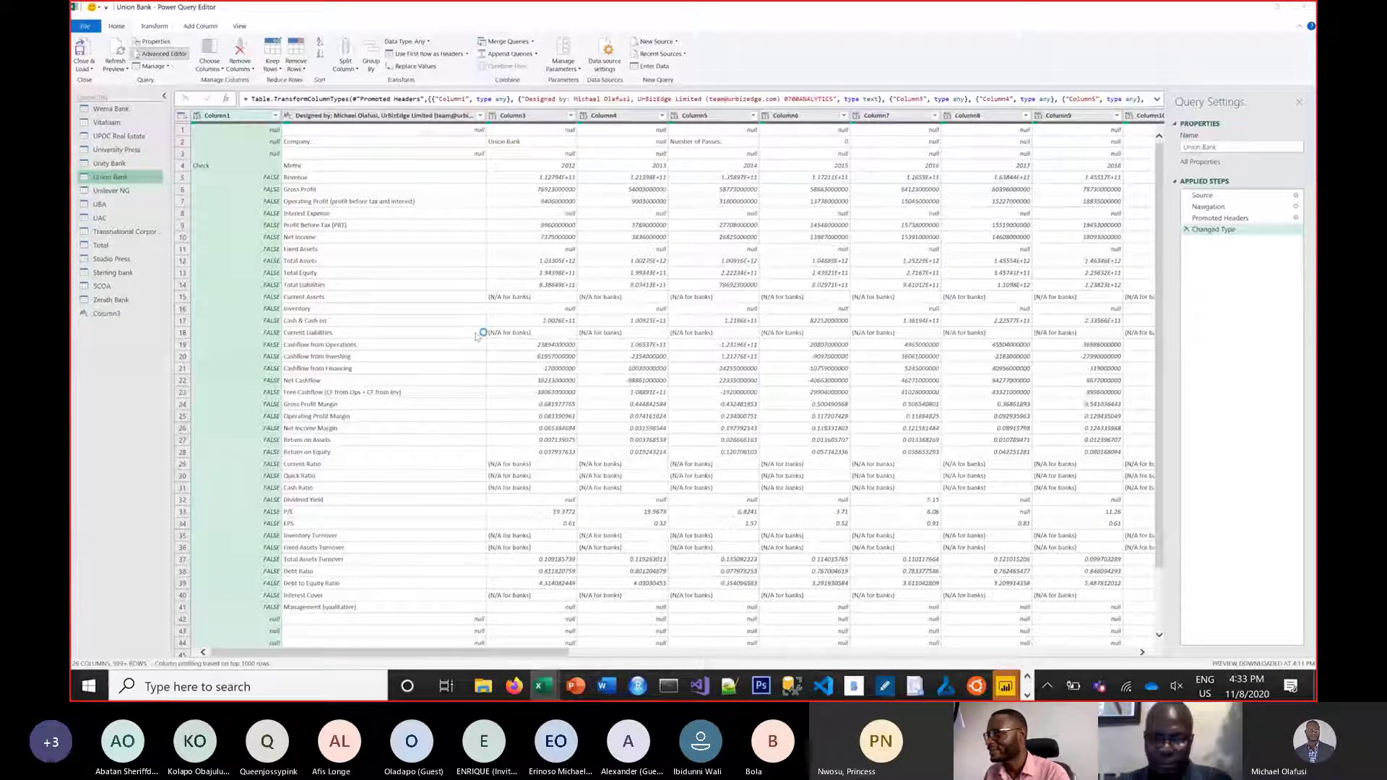
pyautogui.moveTo(496, 255)
pyautogui.mouseDown()
pyautogui.moveTo(545, 281)
pyautogui.moveTo(449, 269)
pyautogui.moveTo(469, 259)
pyautogui.mouseUp()
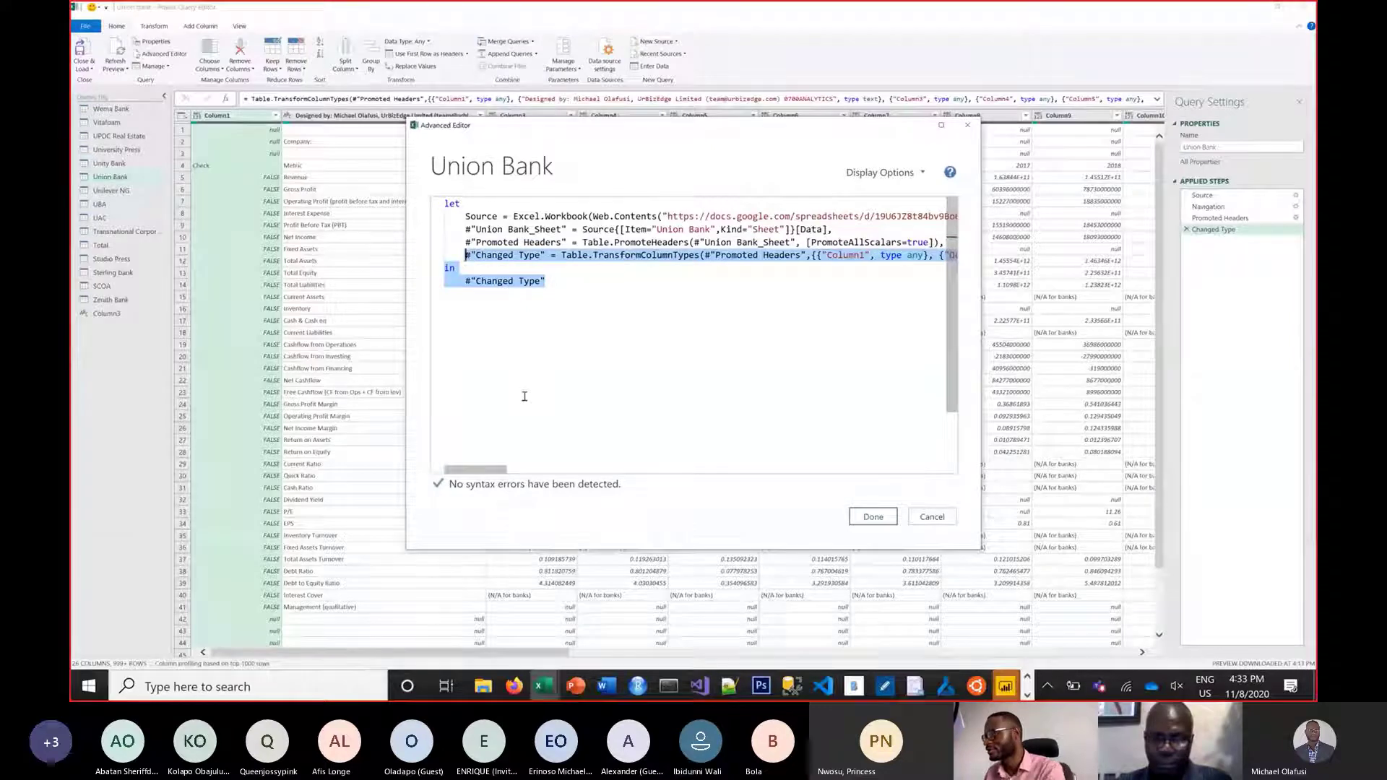
pyautogui.hotkey('ctrl', 'v')
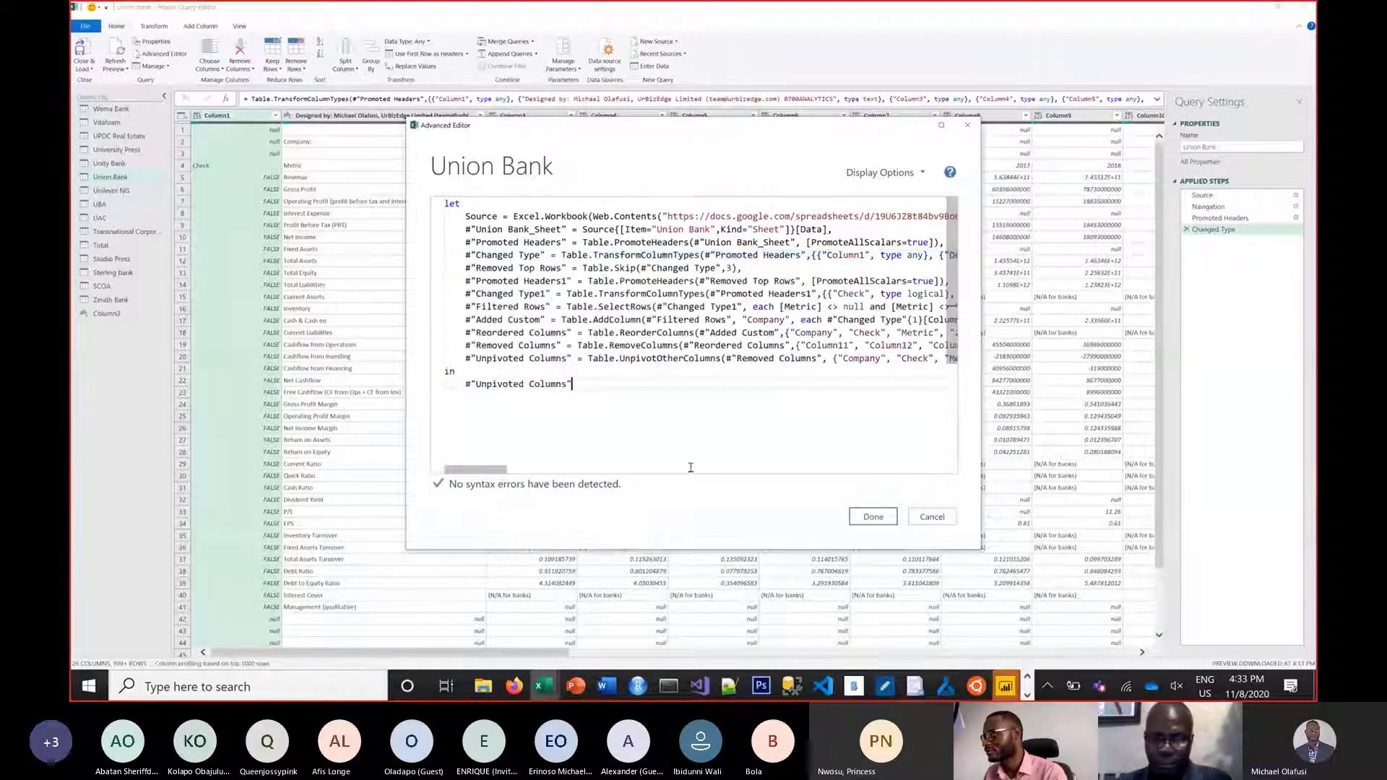
pyautogui.click(873, 517)
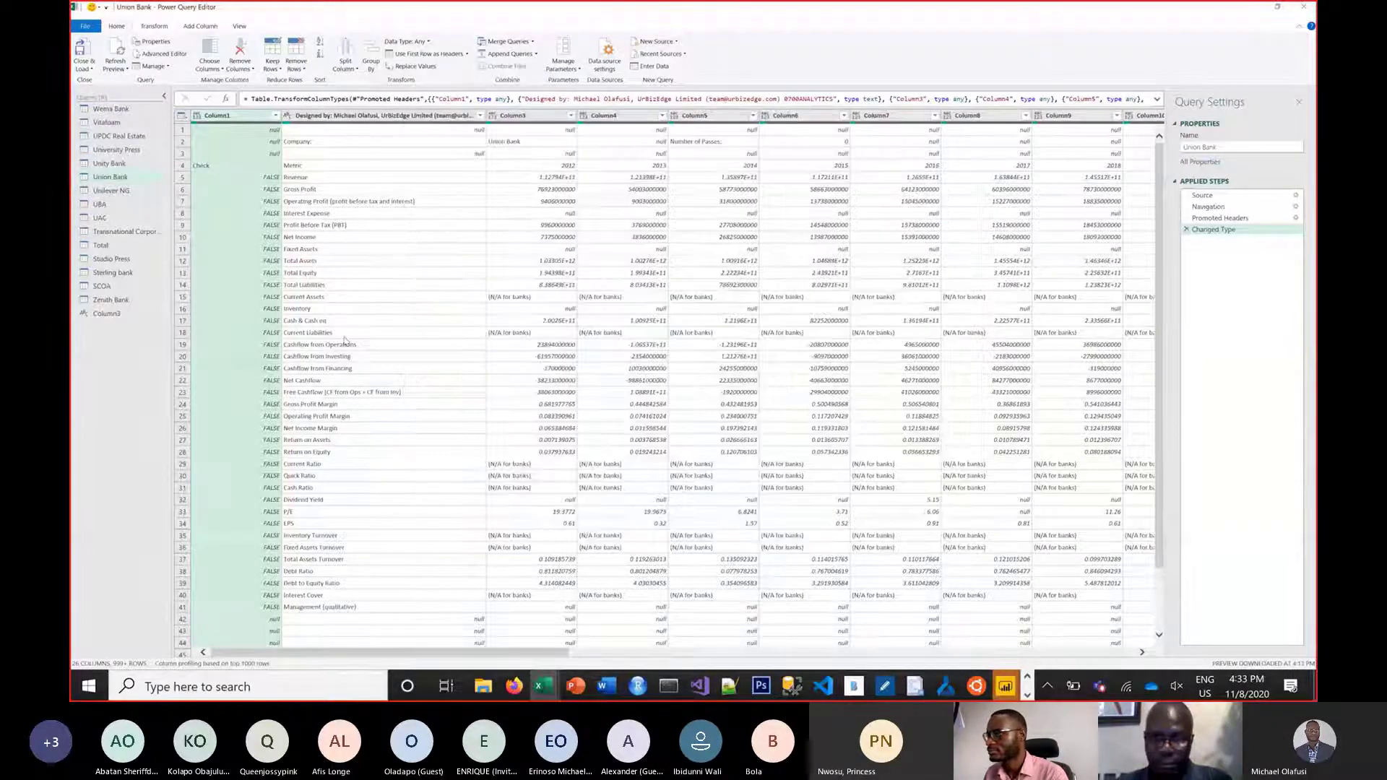
# Replace the Unilever NG query's code from #"Changed Type" onward with the copied code, removing the duplicate # before "Changed Type".
pyautogui.click(111, 190)
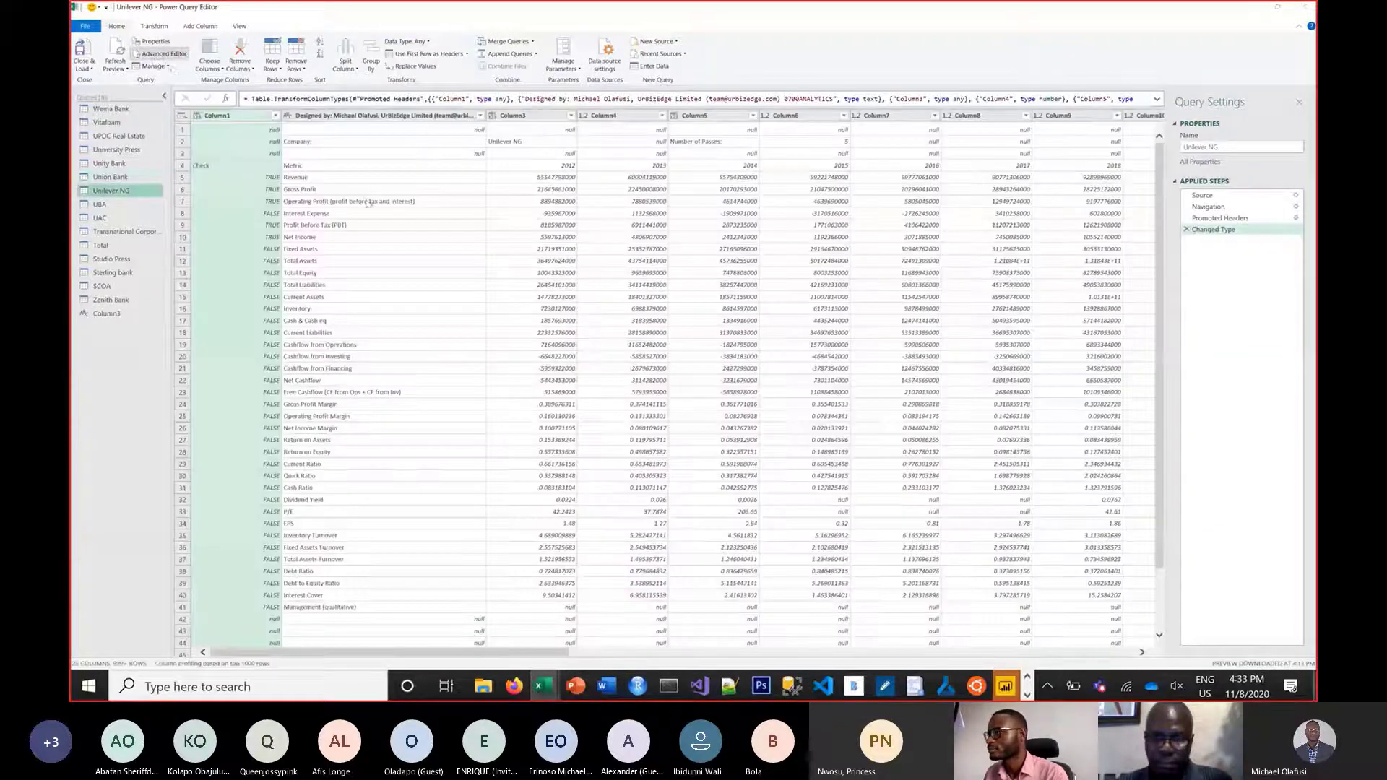
pyautogui.click(161, 53)
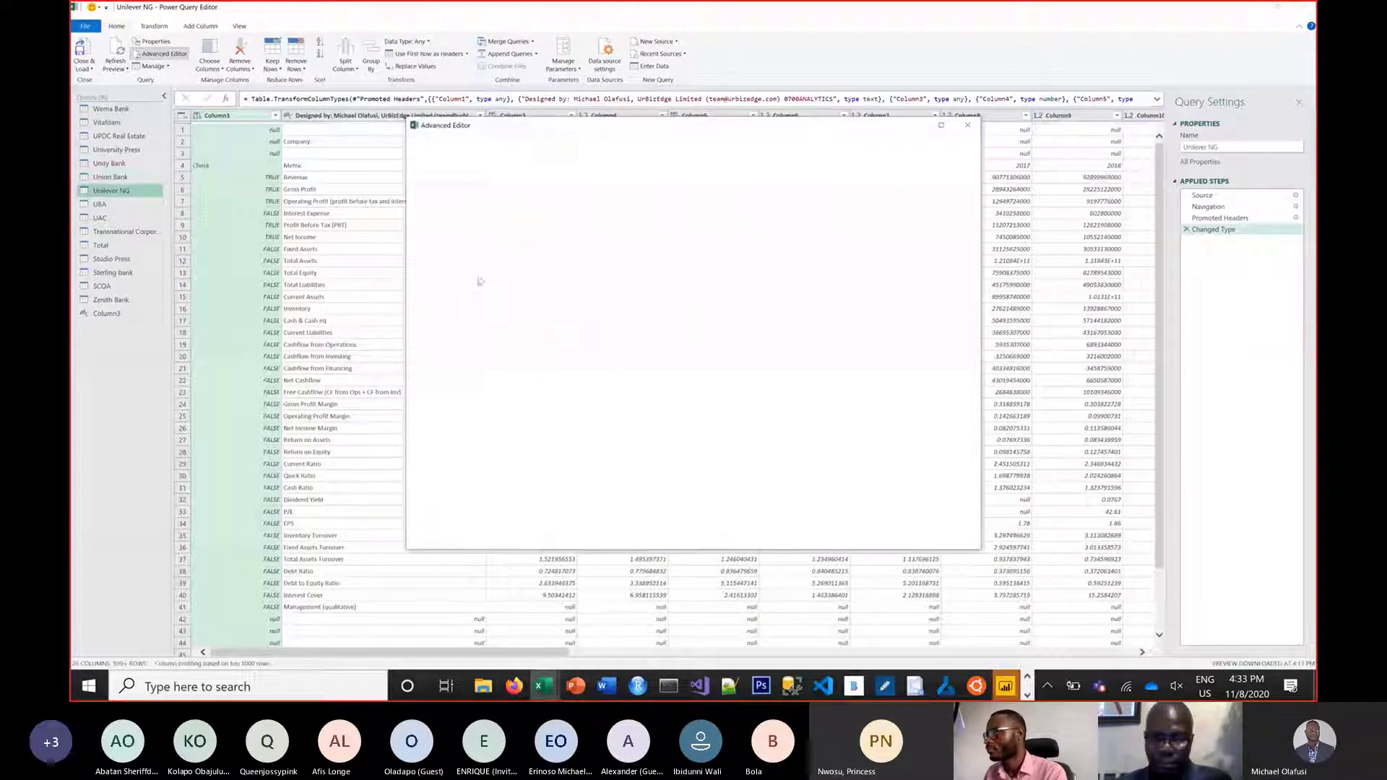
pyautogui.moveTo(568, 296); pyautogui.dragTo(470, 258)
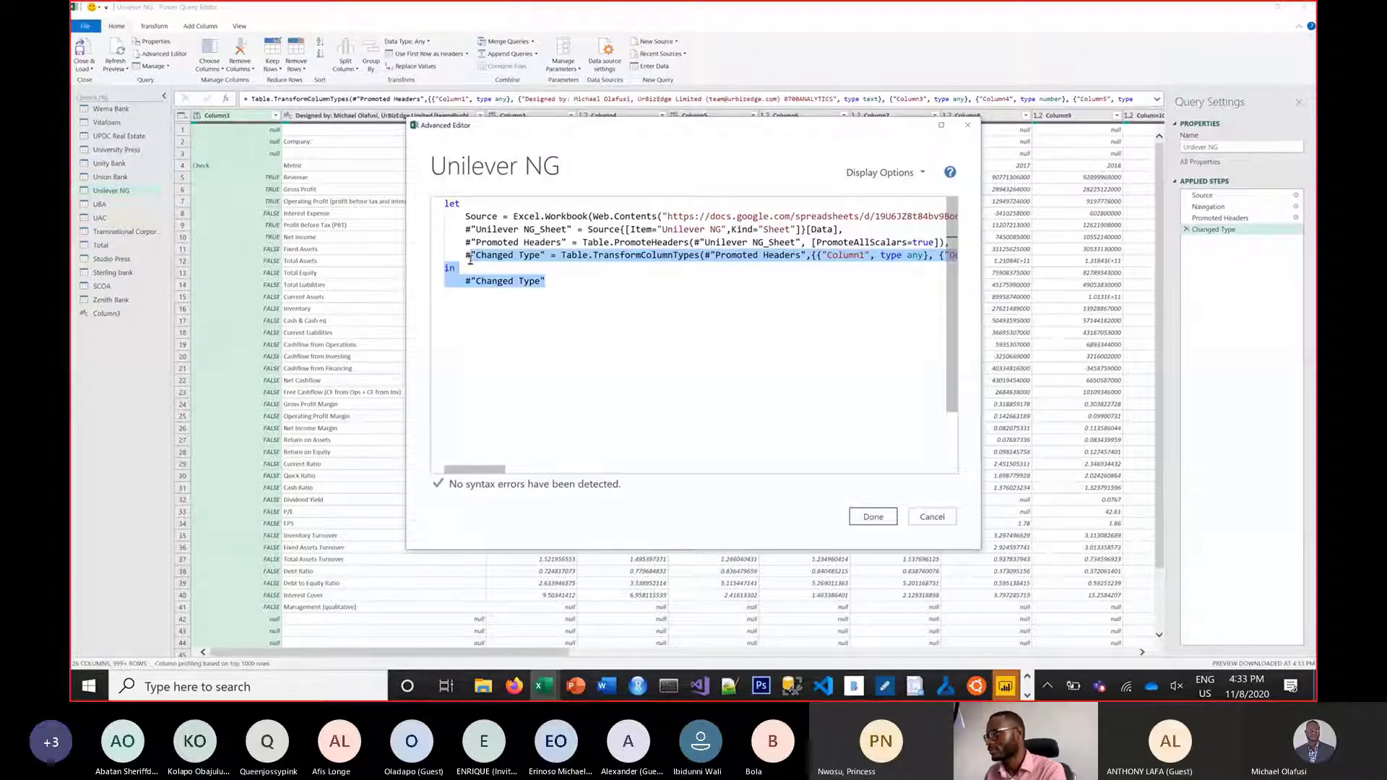
pyautogui.hotkey('ctrl', 'v')
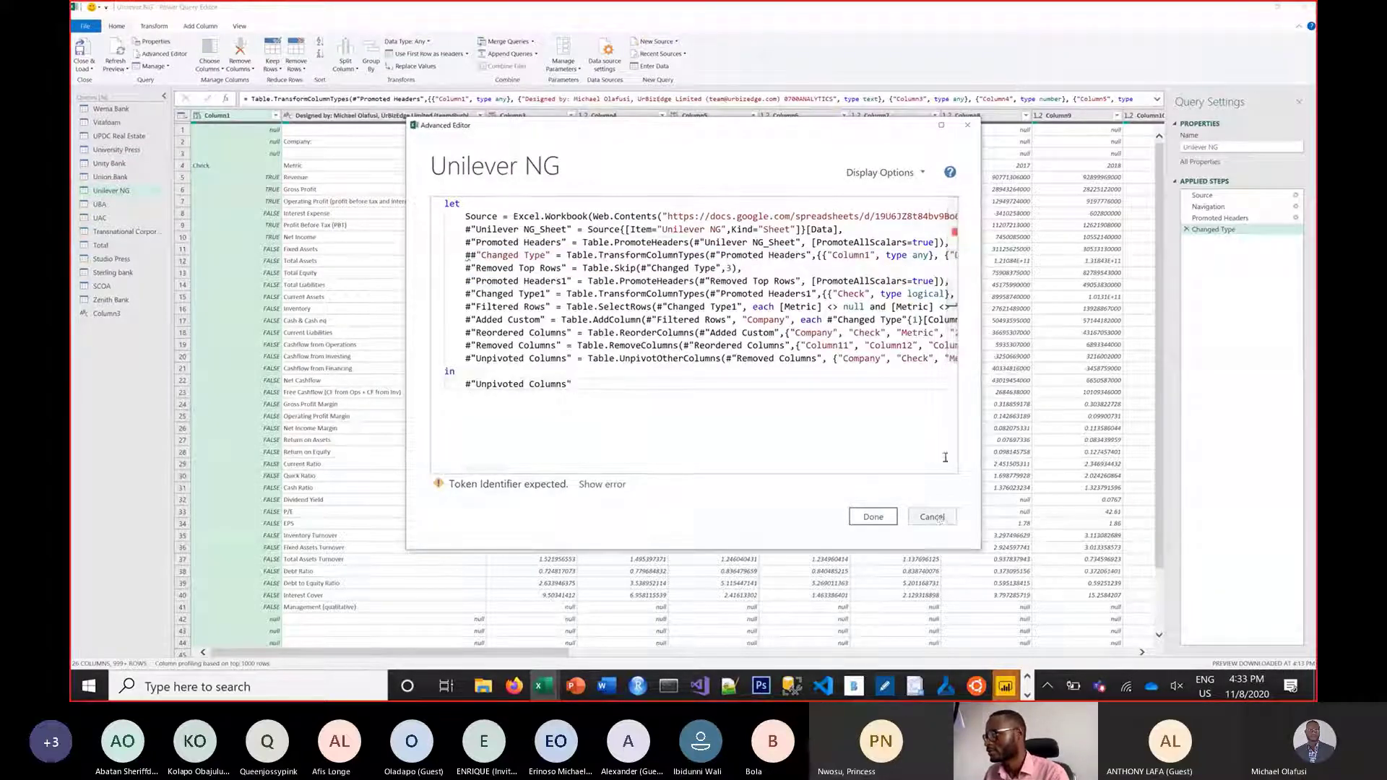
pyautogui.click(470, 255)
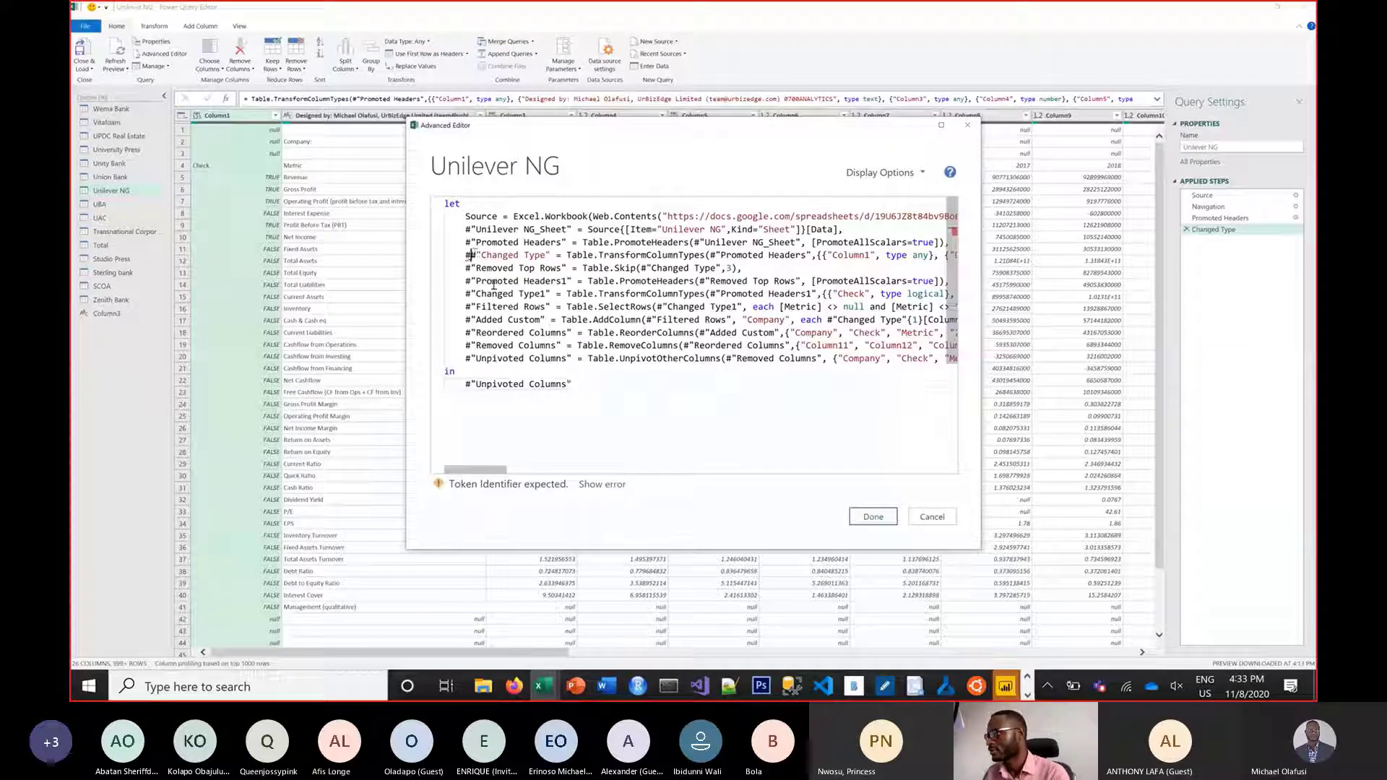
pyautogui.press('BackSpace')
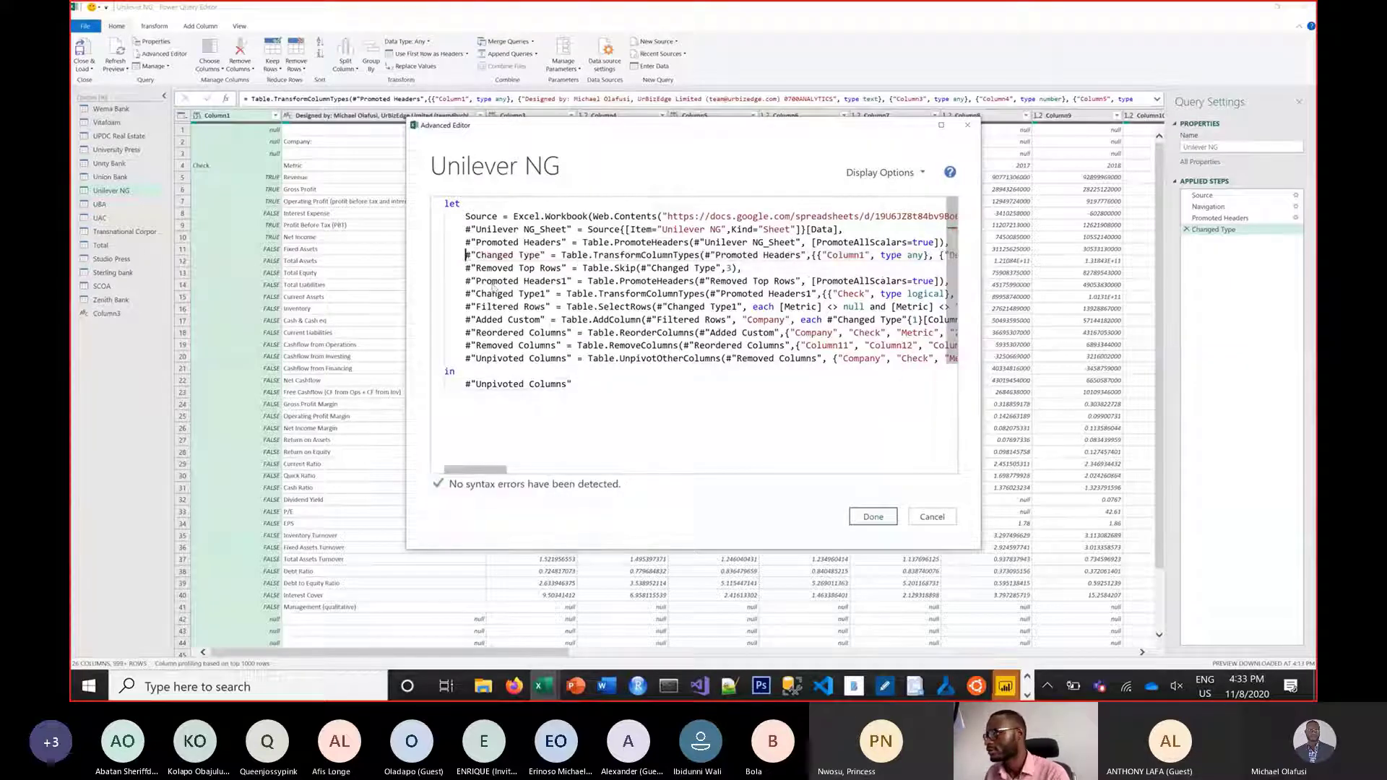
pyautogui.click(885, 518)
# Apply the copied transformation code to the UBA query, replacing everything from its #"Changed Type" line to the end.
pyautogui.click(112, 205)
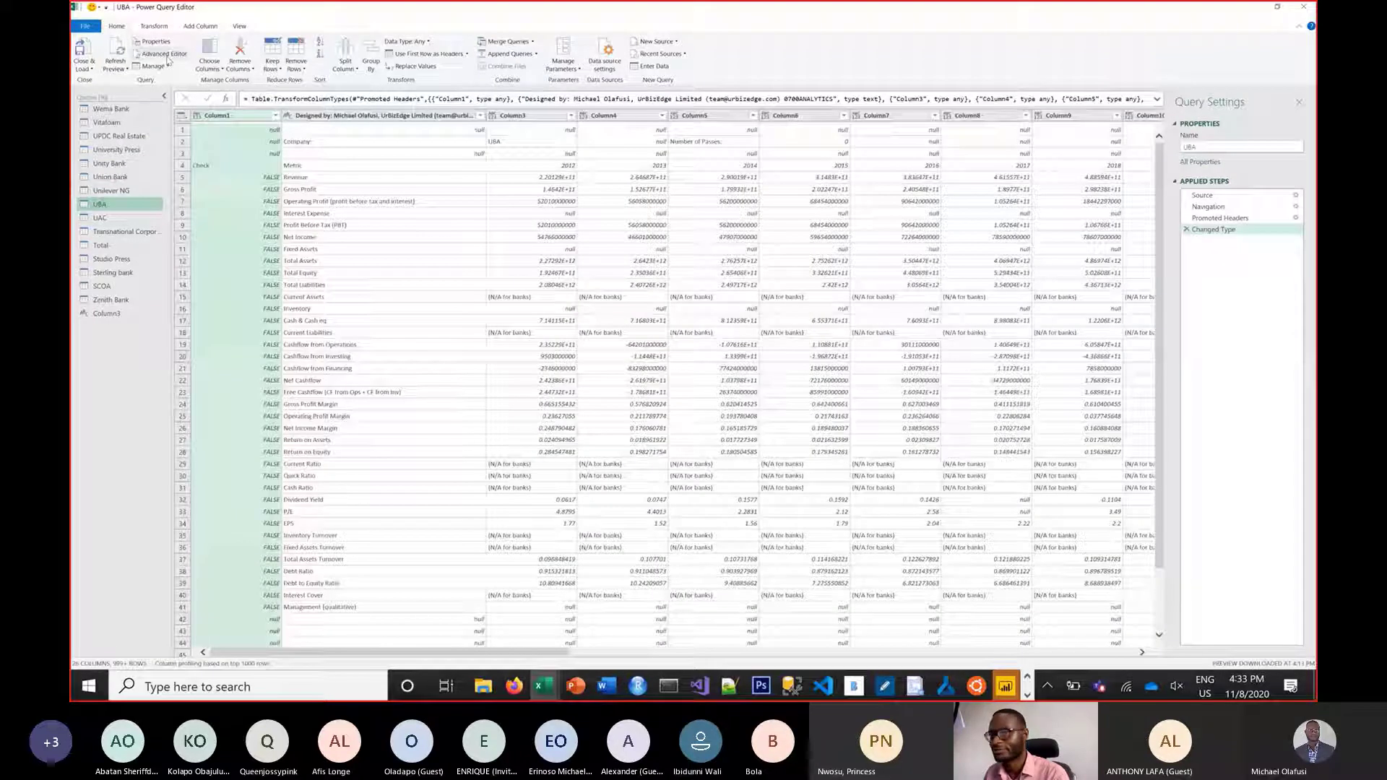
pyautogui.click(160, 53)
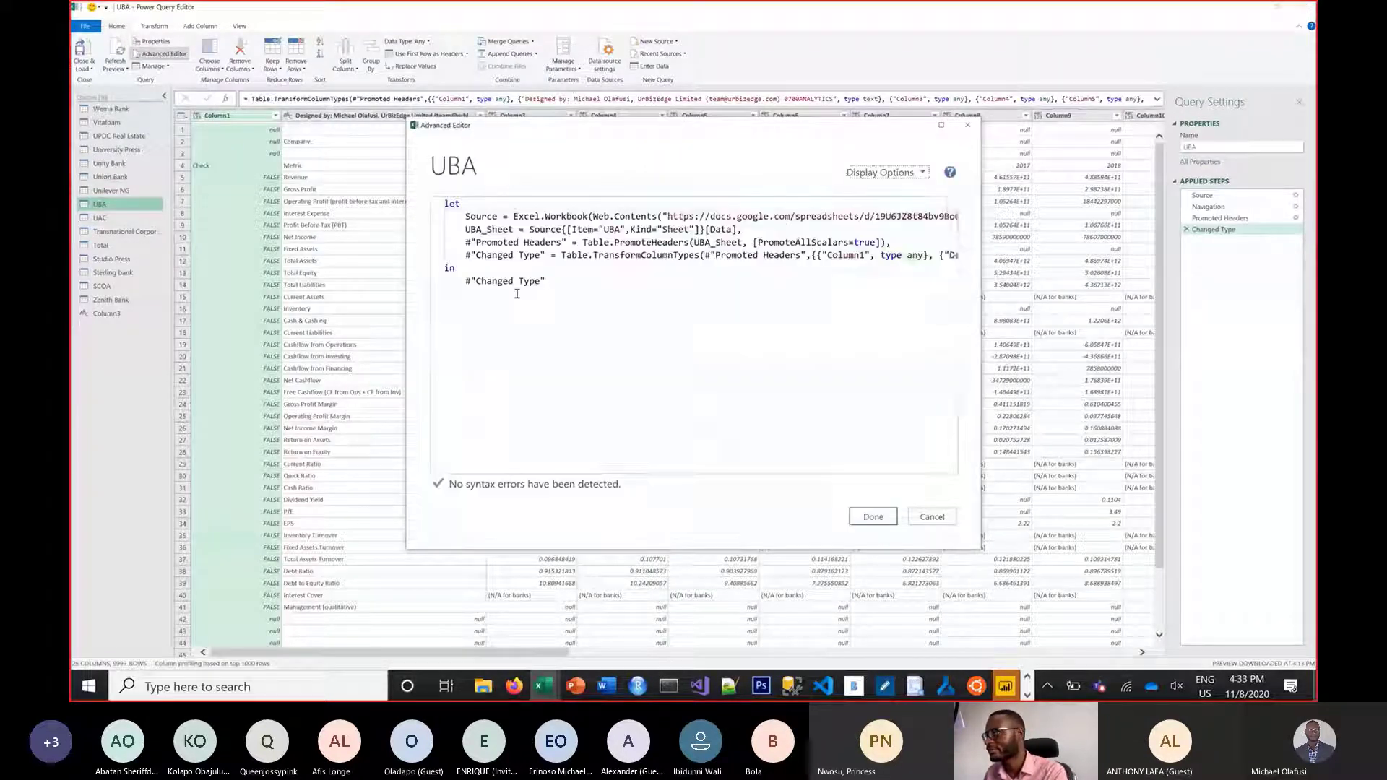
pyautogui.moveTo(576, 292); pyautogui.dragTo(448, 254)
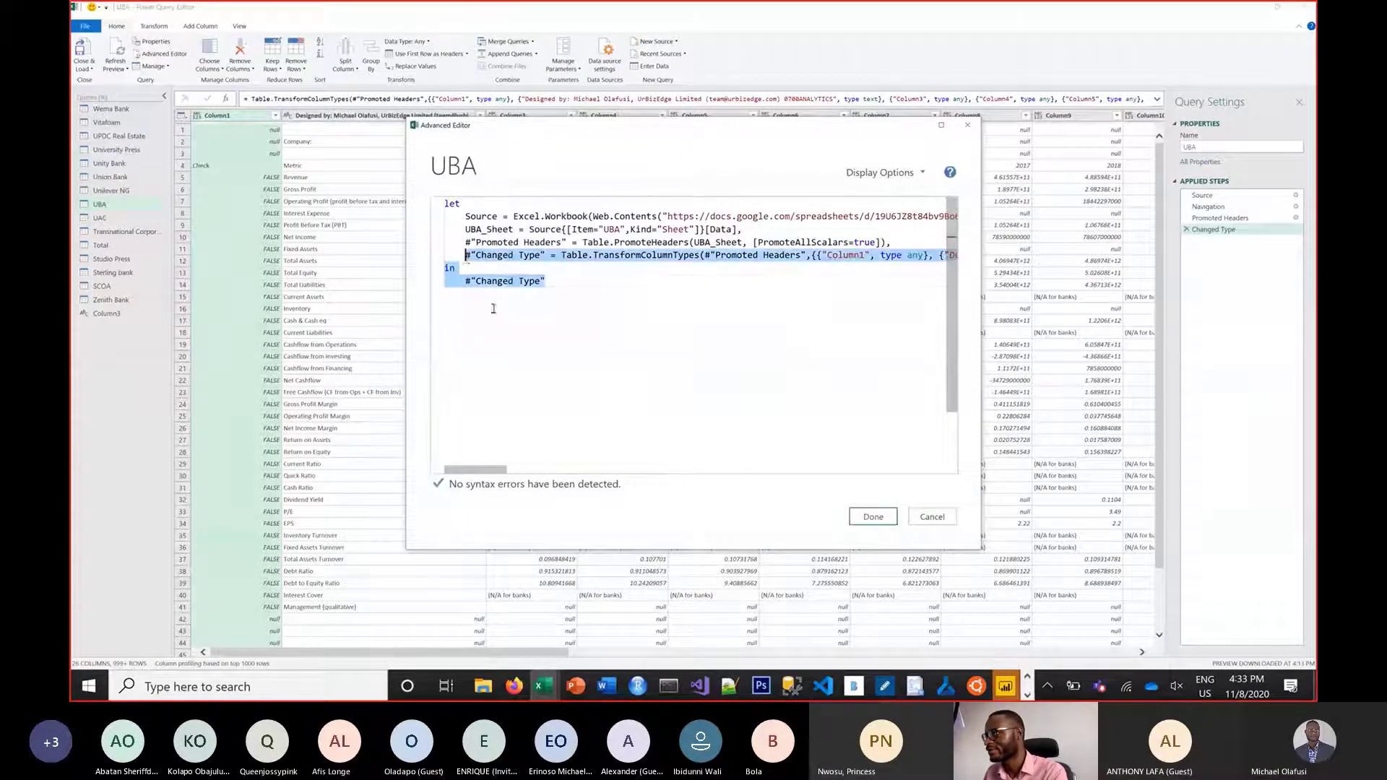
pyautogui.hotkey('ctrl', 'v')
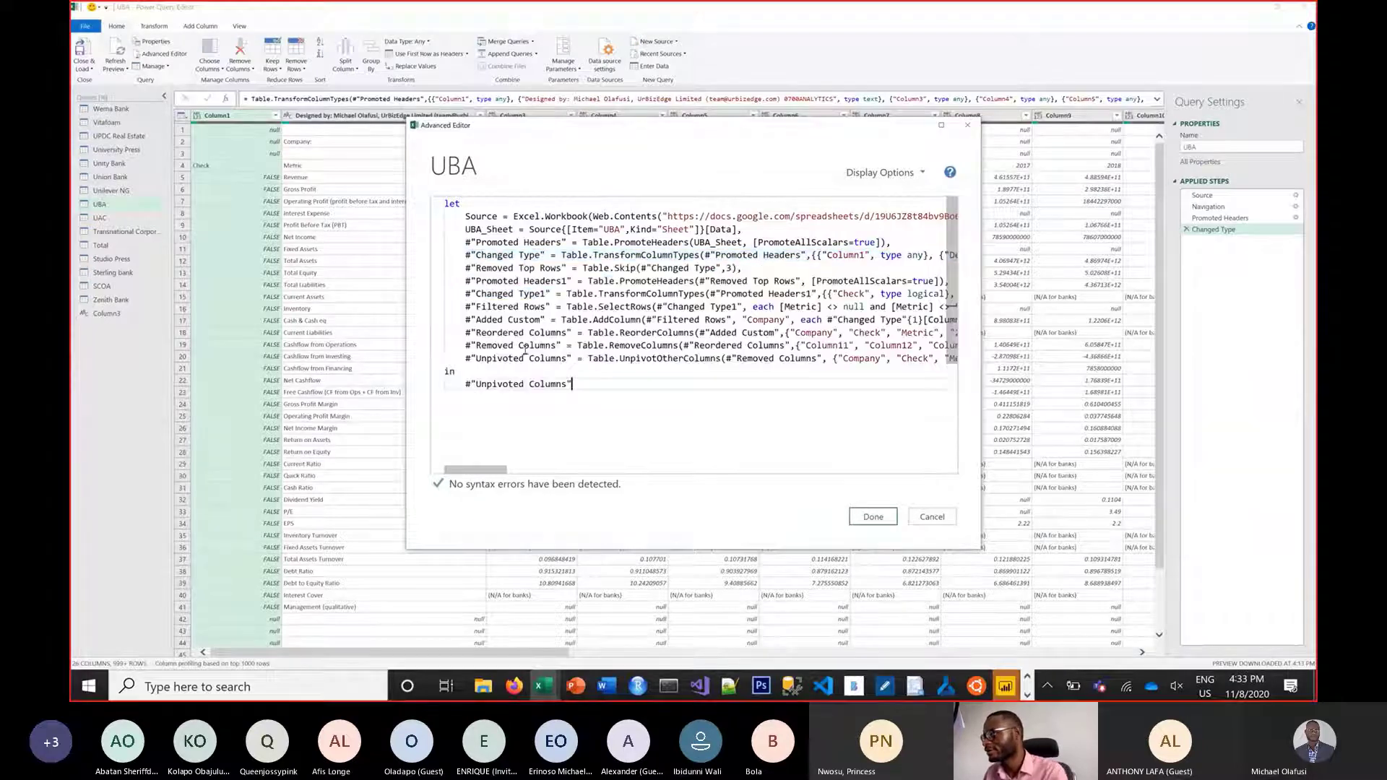
pyautogui.click(865, 517)
# Replace the UAC query's M code from the #"Changed Type" line to the end with the copied transformation code.
pyautogui.click(99, 218)
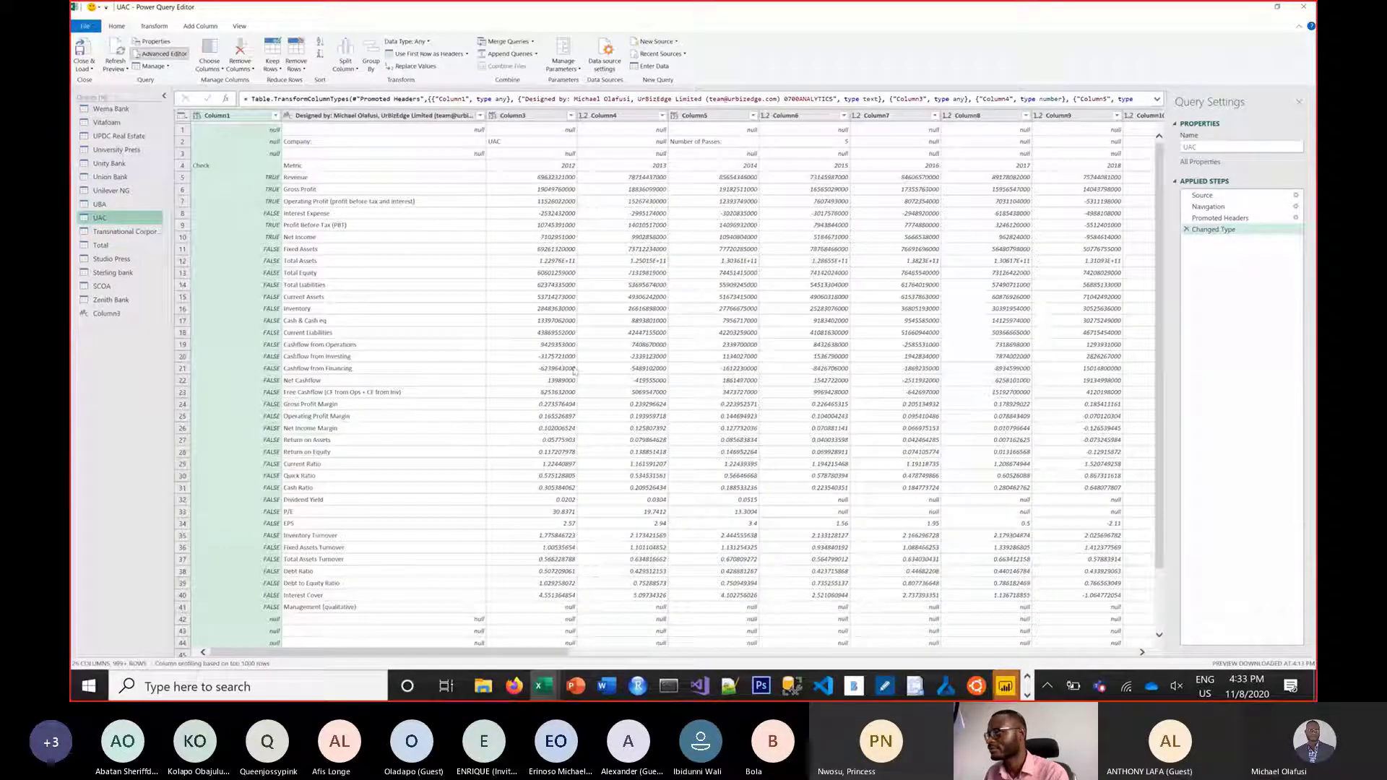
pyautogui.click(161, 53)
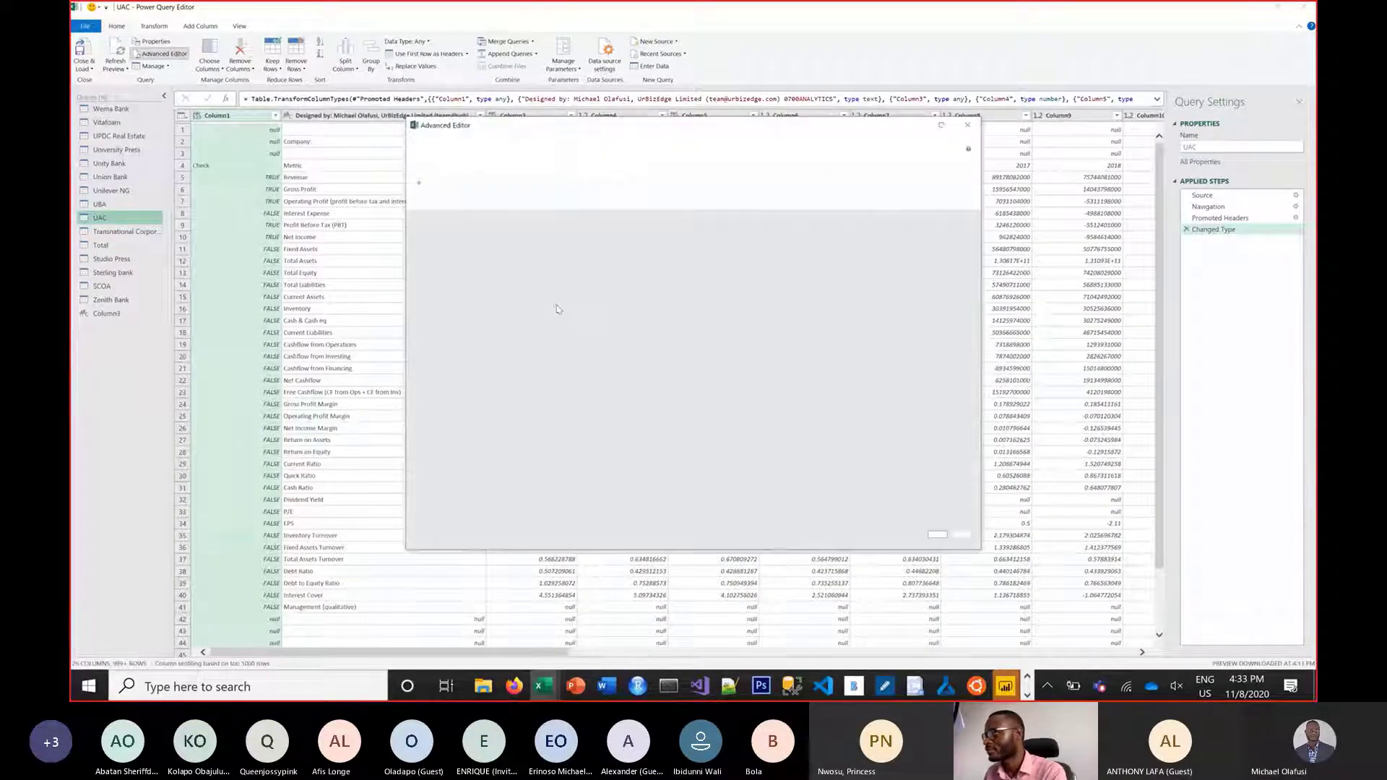
pyautogui.moveTo(547, 281); pyautogui.dragTo(467, 255)
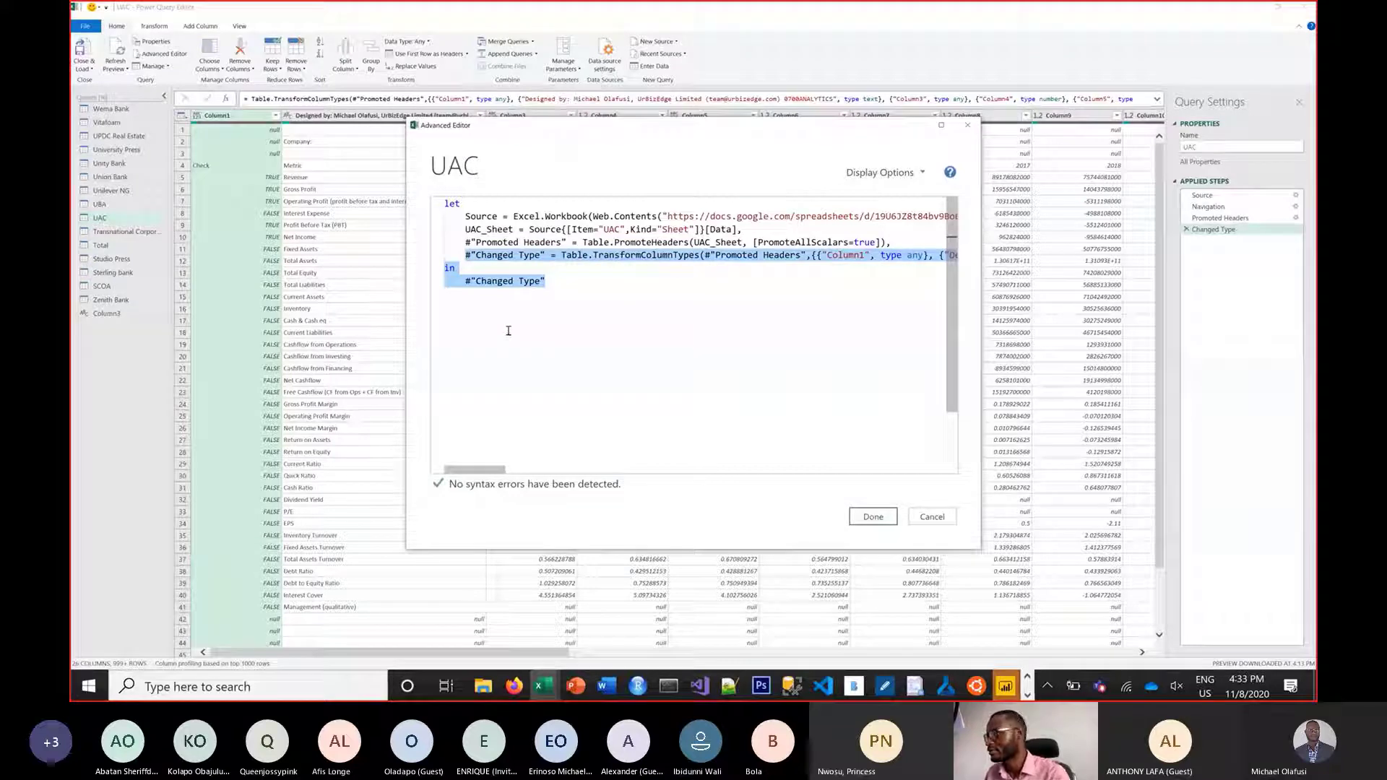
pyautogui.hotkey('ctrl', 'v')
pyautogui.click(873, 516)
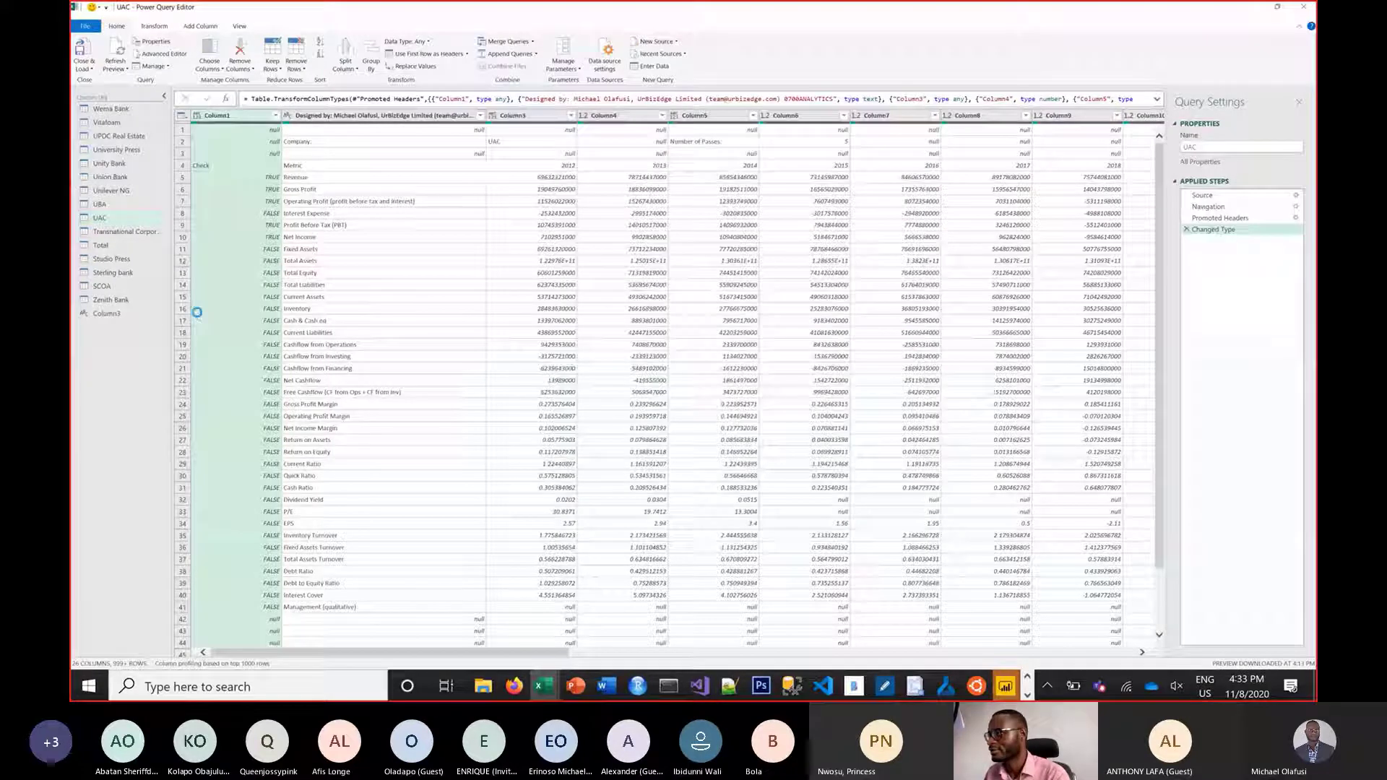
# Overwrite the Transnational Corporation of Ni query's M code from the #"Changed Type" line onward with the copied transformation code.
pyautogui.click(120, 233)
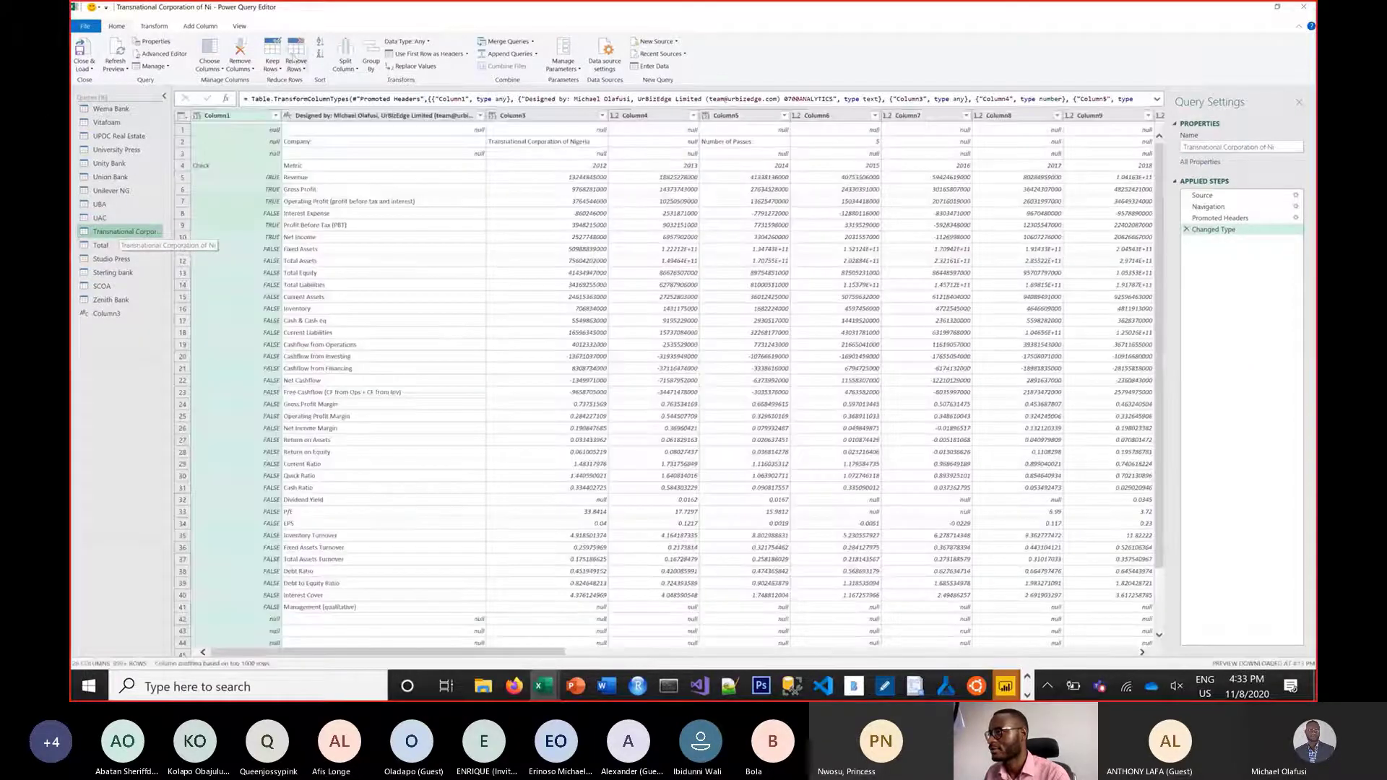
pyautogui.click(160, 53)
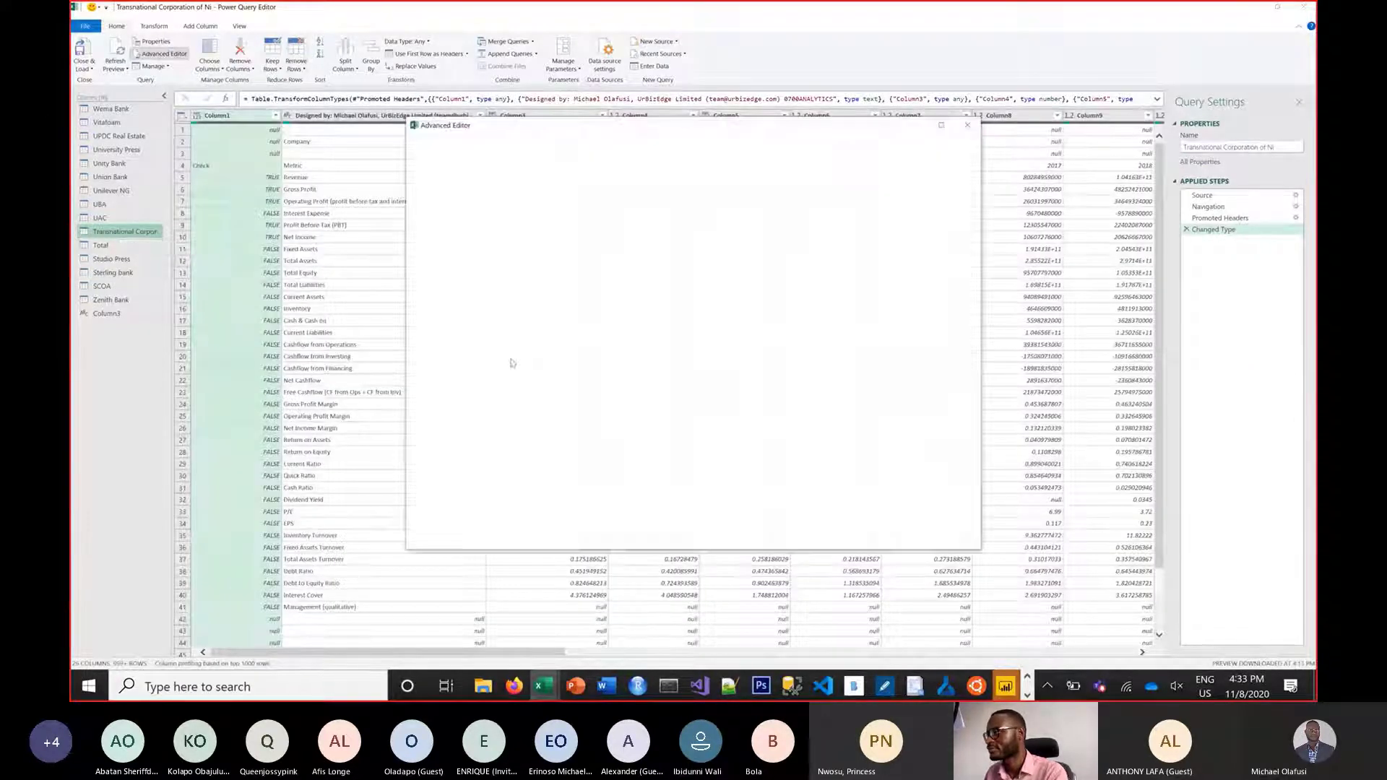
pyautogui.moveTo(547, 282); pyautogui.dragTo(466, 254)
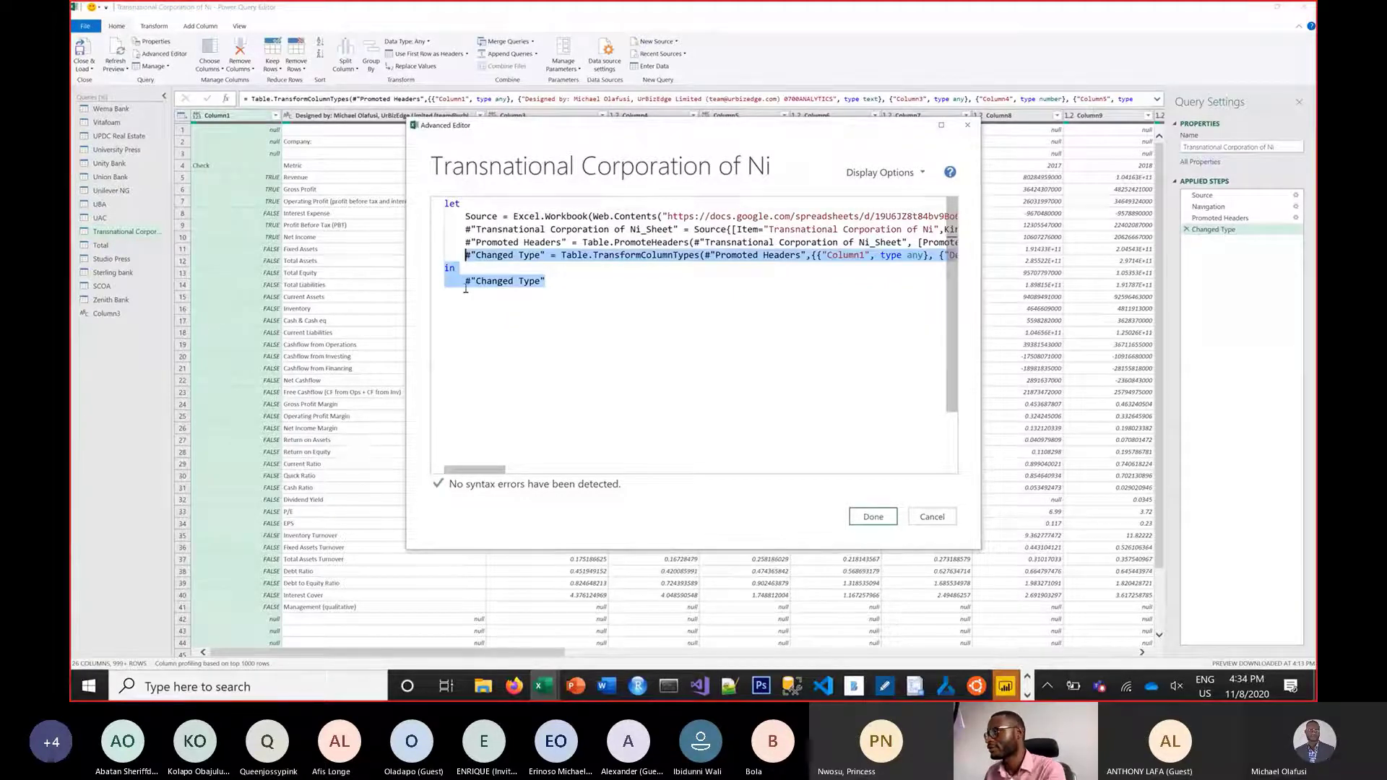
pyautogui.hotkey('ctrl', 'v')
pyautogui.click(873, 516)
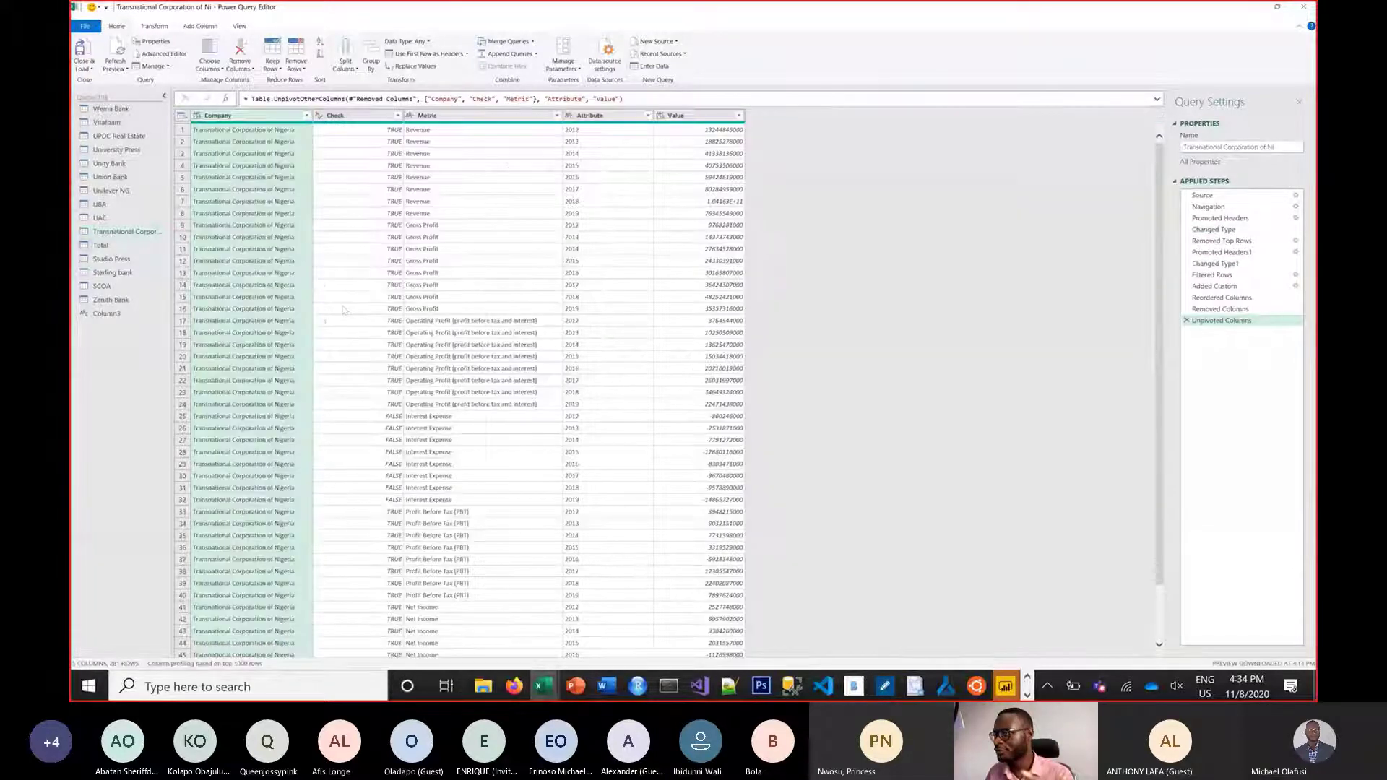
# Apply the copied transformation code to the Total query in place of everything from its #"Changed Type" line to the end.
pyautogui.click(101, 245)
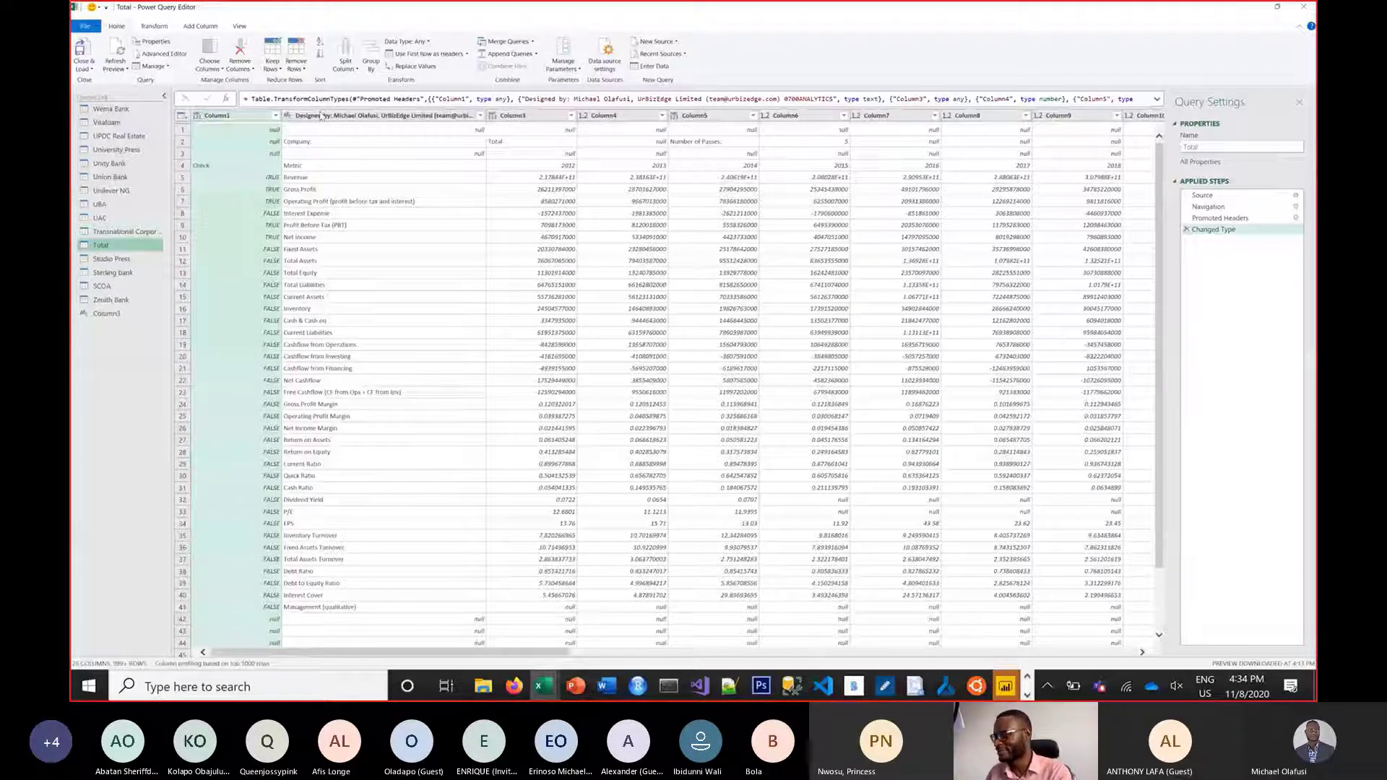
pyautogui.moveTo(547, 282); pyautogui.dragTo(466, 255)
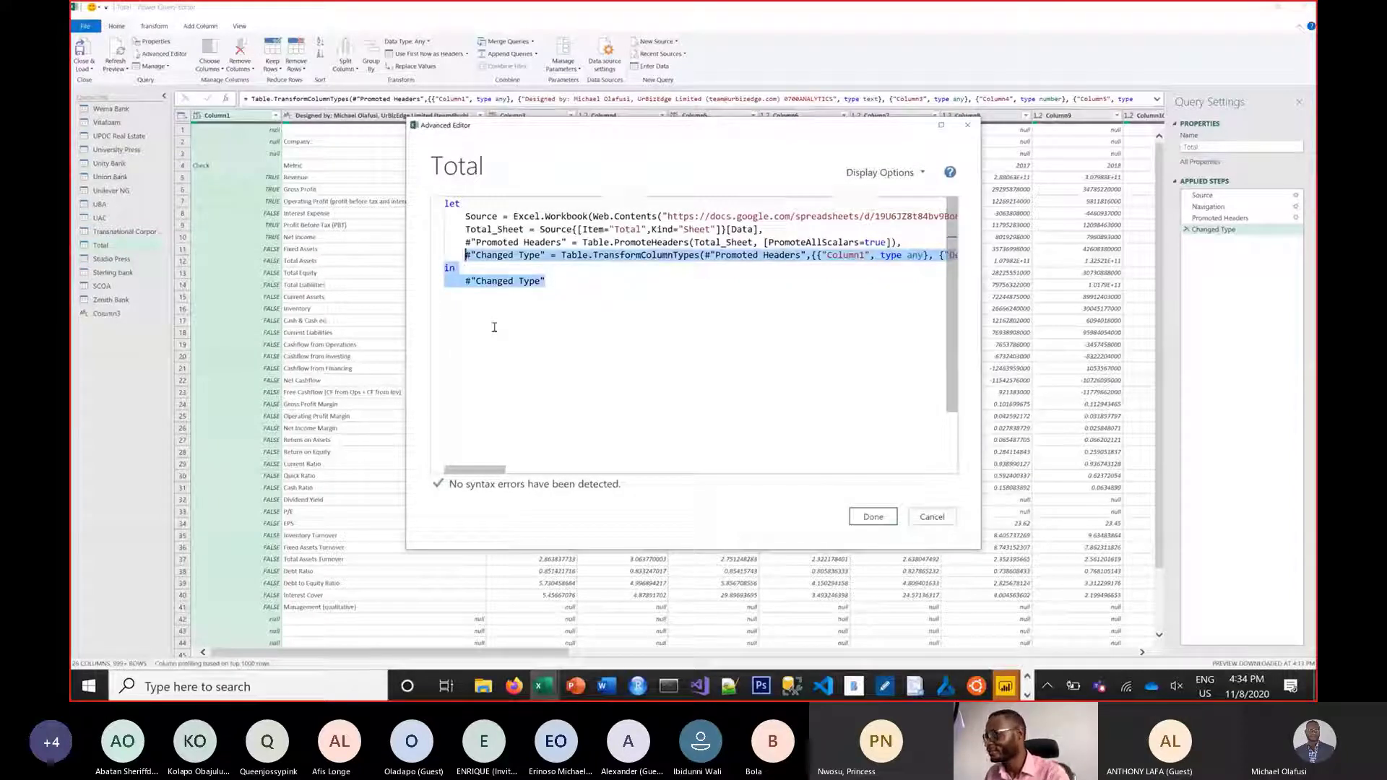
pyautogui.hotkey('ctrl', 'v')
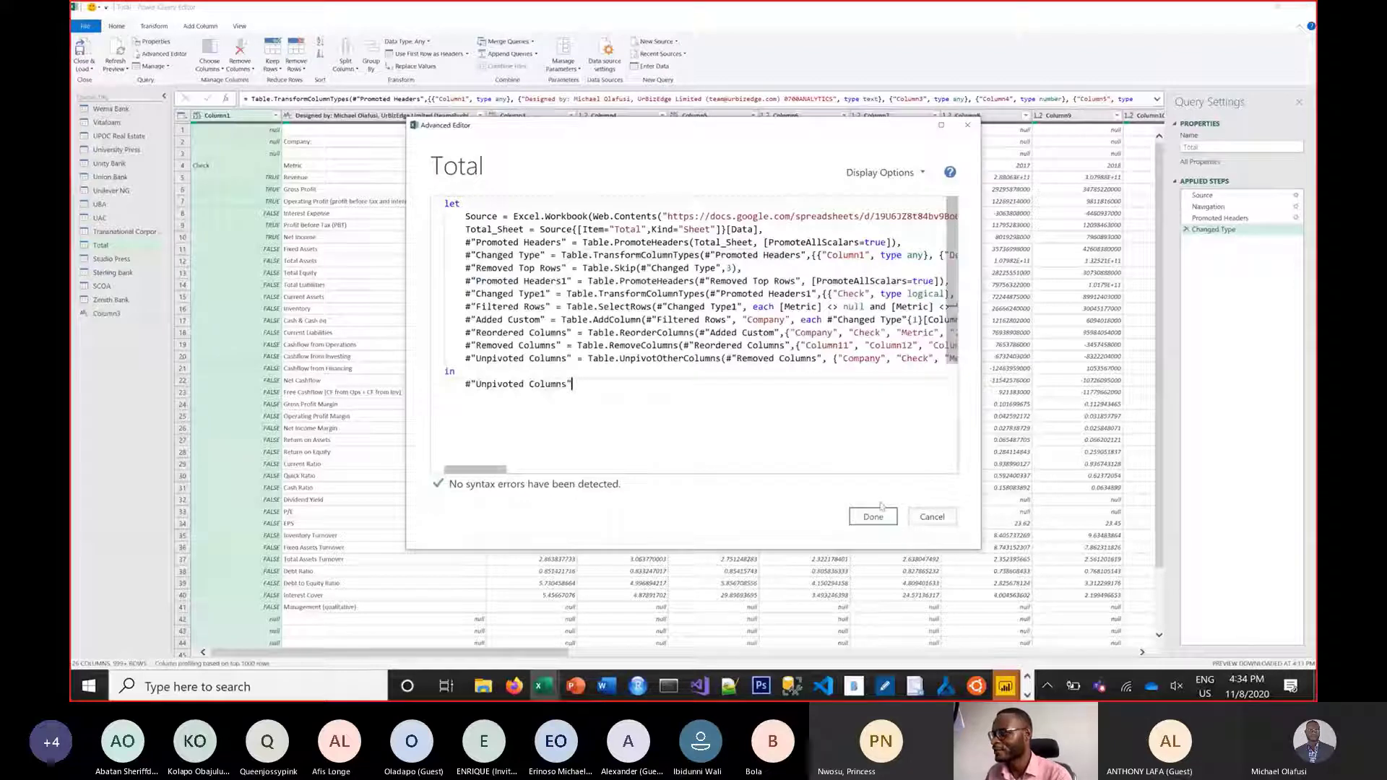
pyautogui.click(874, 516)
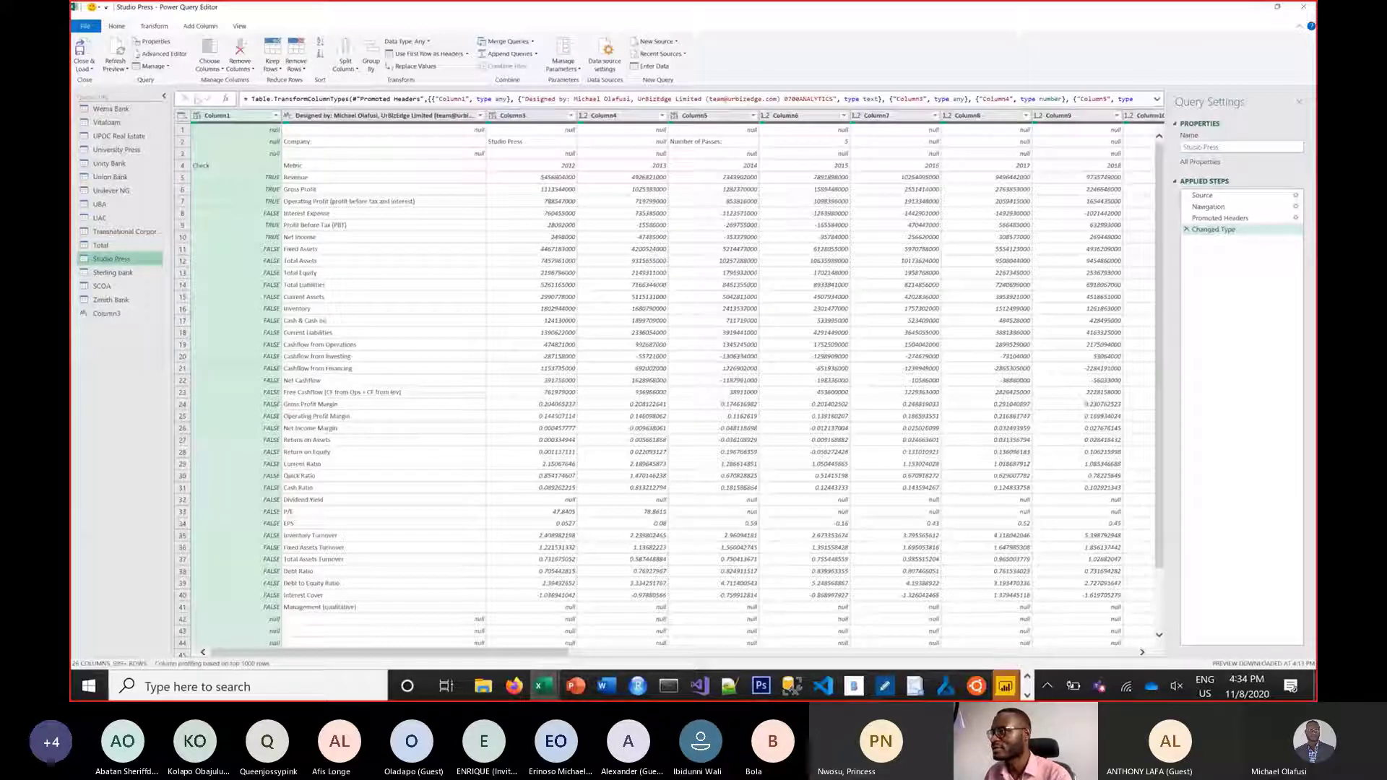
# Replace the Studio Press query's M code from the #"Changed Type" line to the end with the copied transformation code.
pyautogui.click(165, 53)
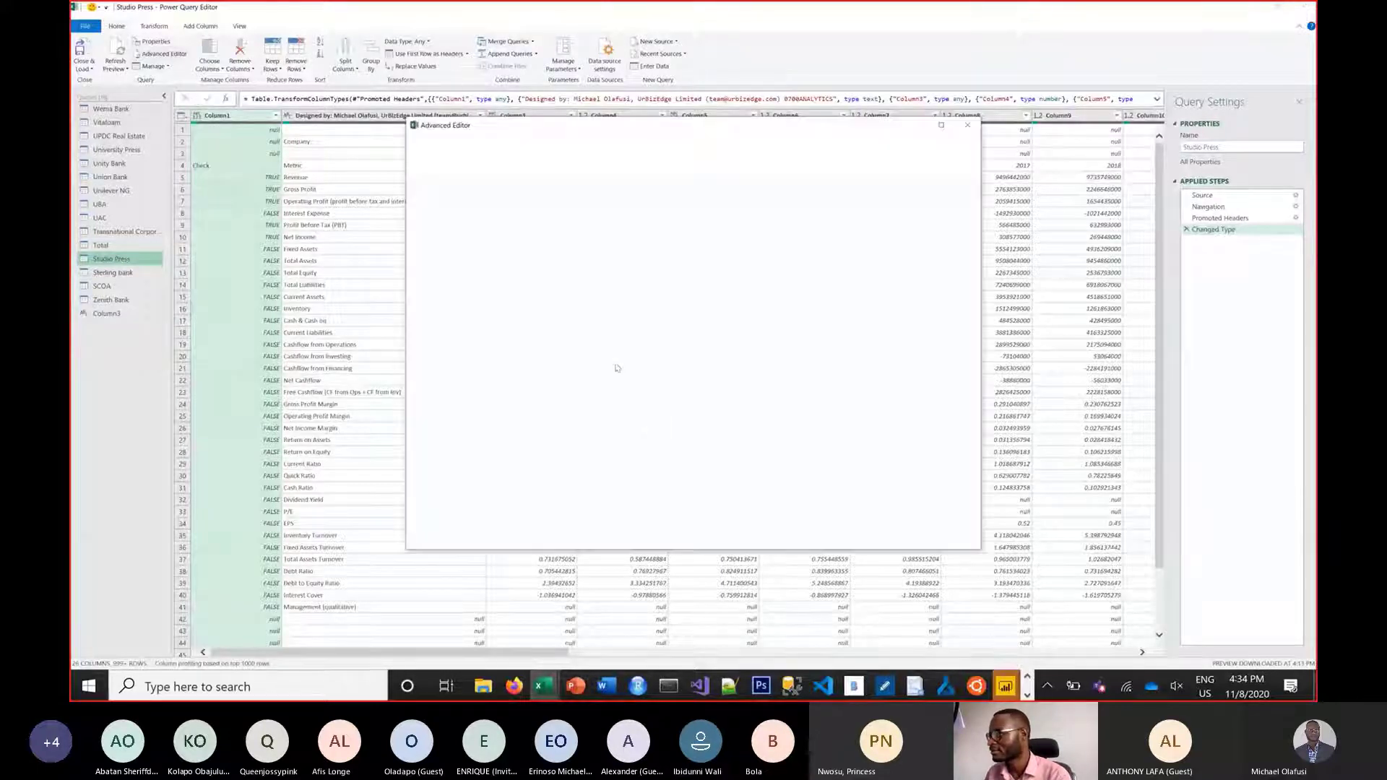
pyautogui.moveTo(547, 282); pyautogui.dragTo(468, 258)
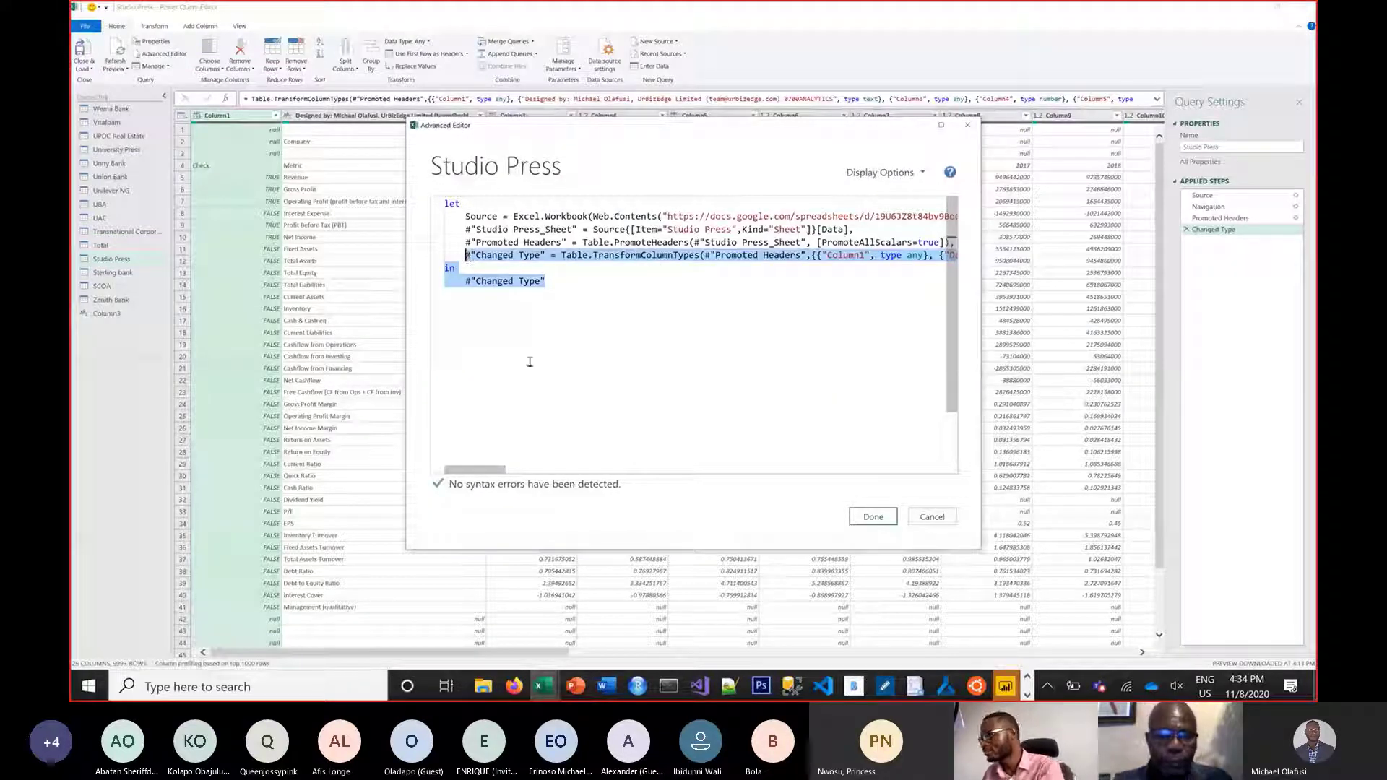
pyautogui.hotkey('ctrl', 'v')
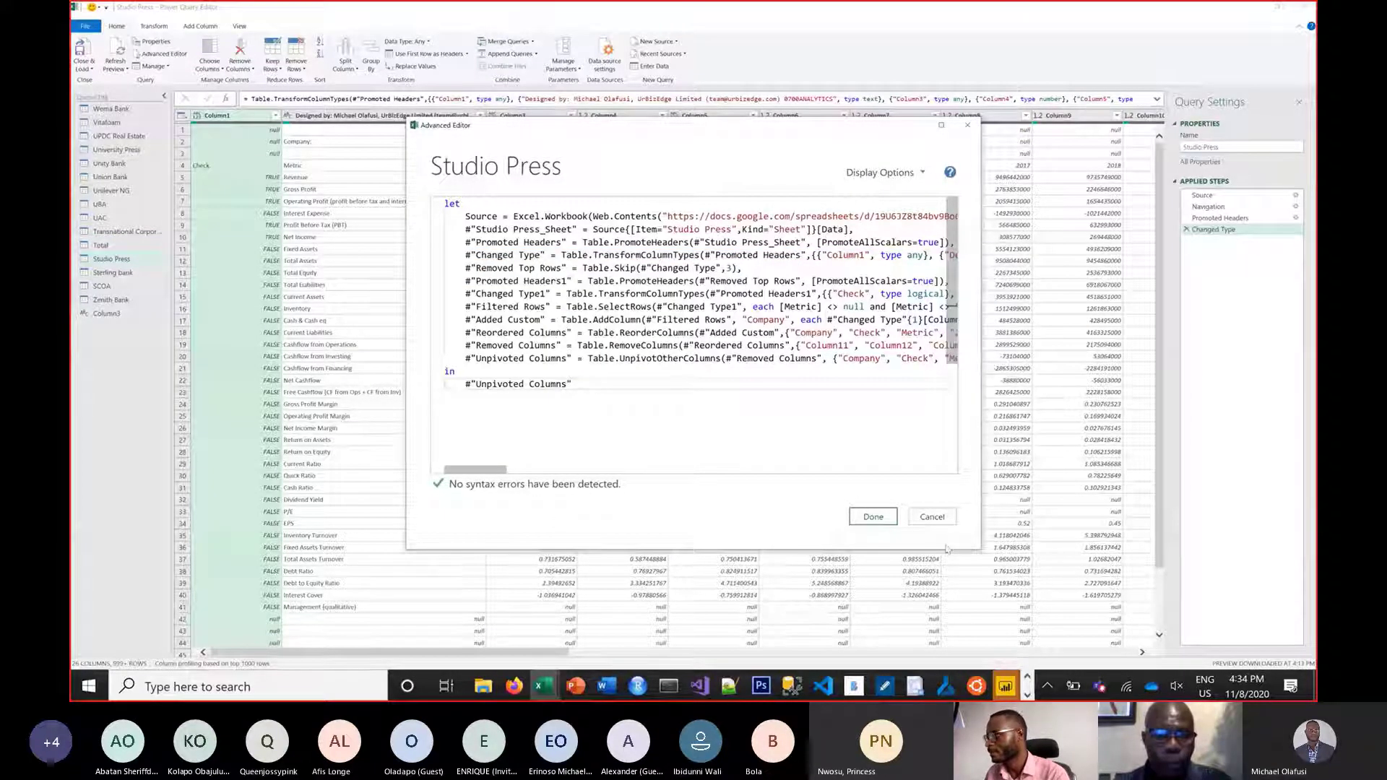
pyautogui.click(873, 517)
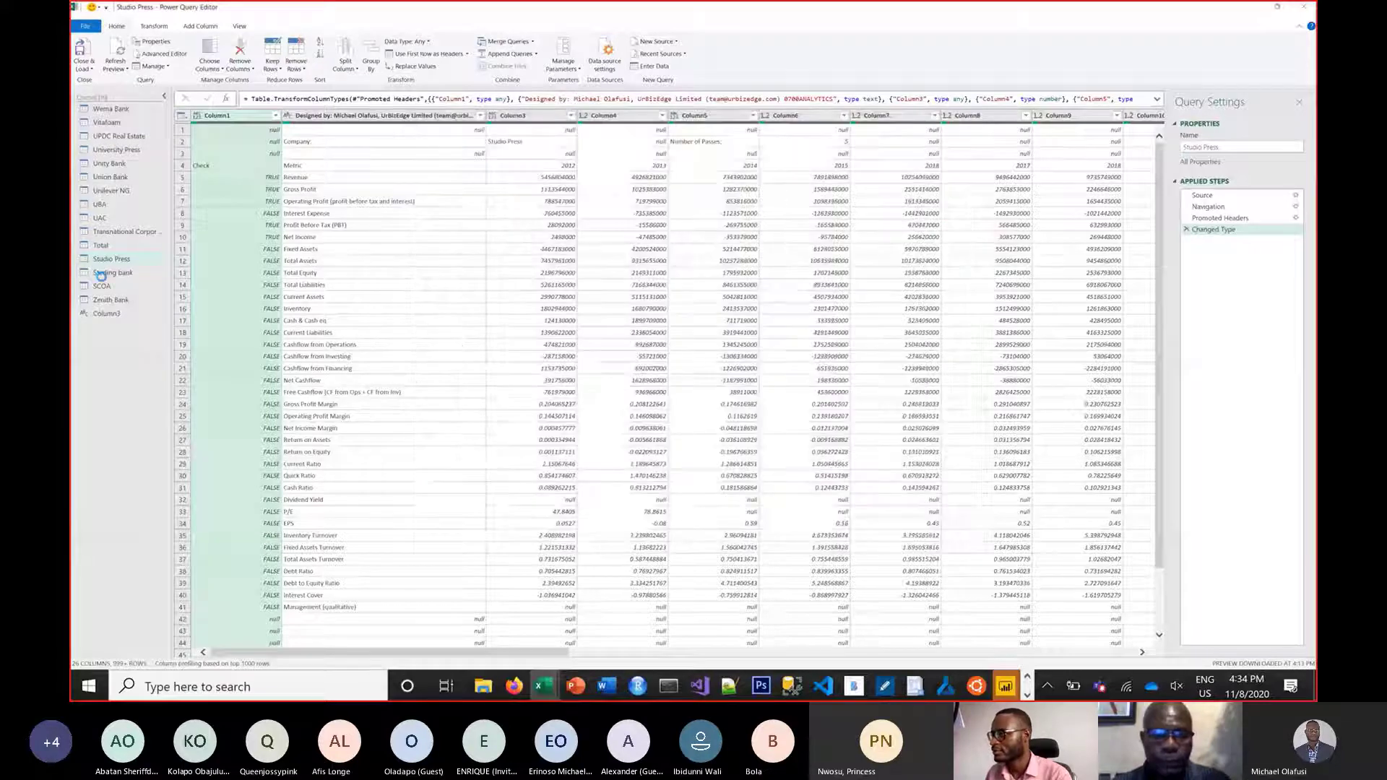
# Overwrite the Sterling bank query's M code from its #"Changed Type" line onward with the copied transformation code.
pyautogui.click(101, 276)
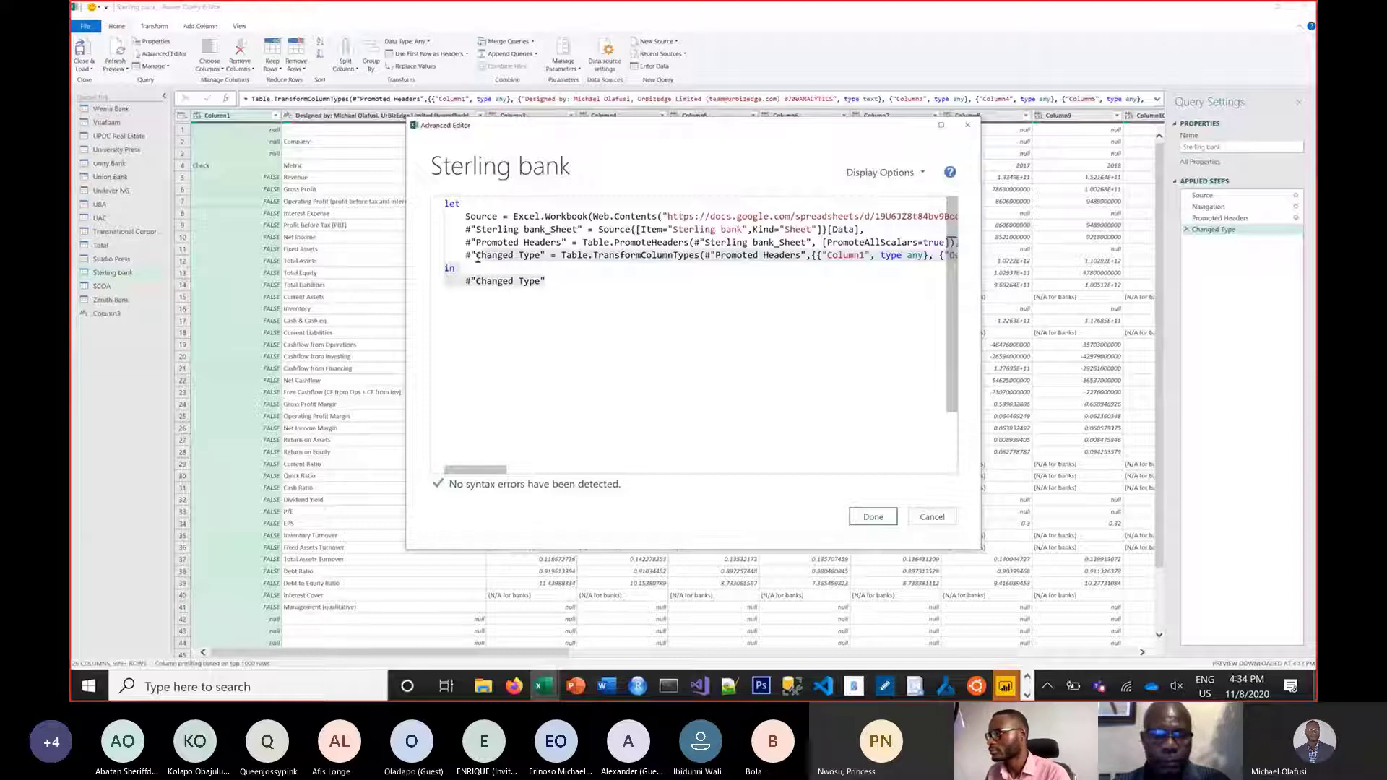
pyautogui.press('Escape')
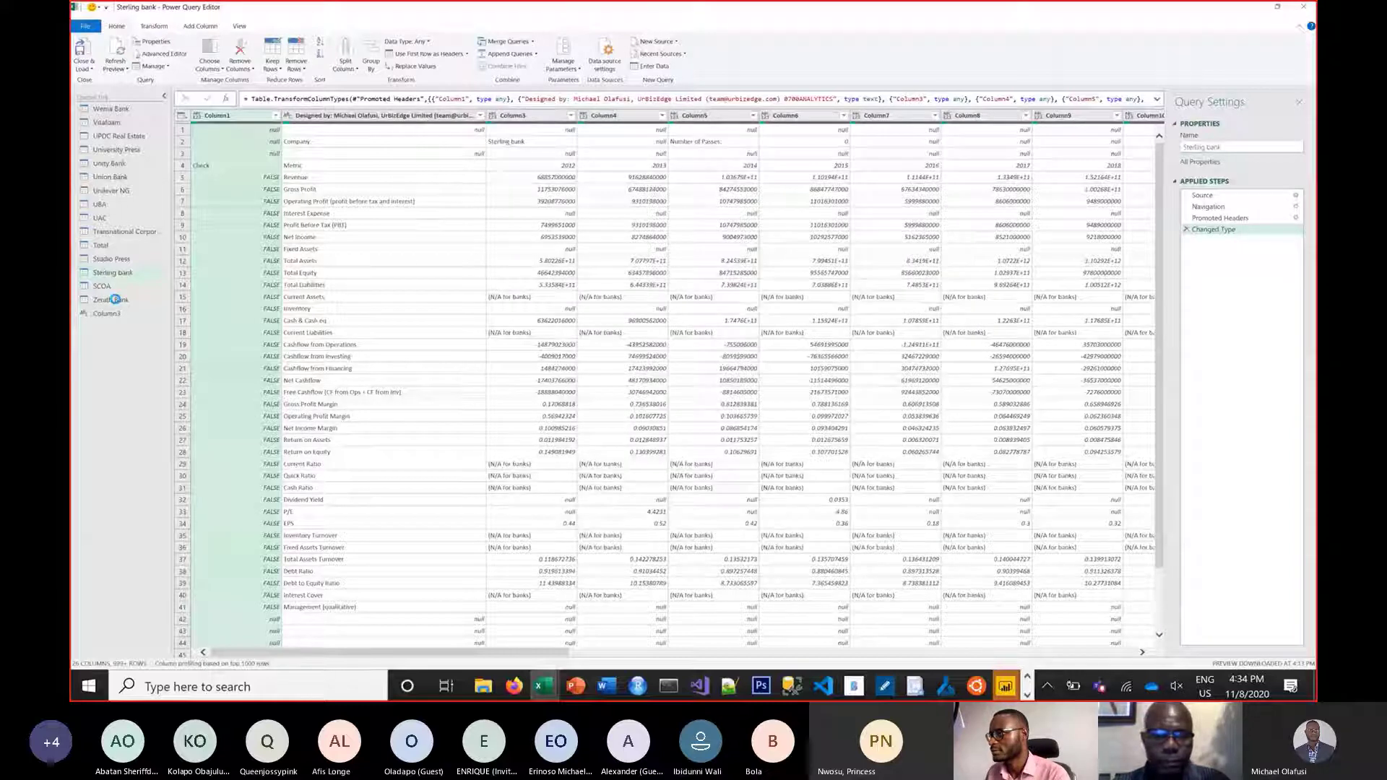
# Replace the SCOA query's M code from the #"Changed Type" line to the end with the copied transformation code.
pyautogui.click(105, 286)
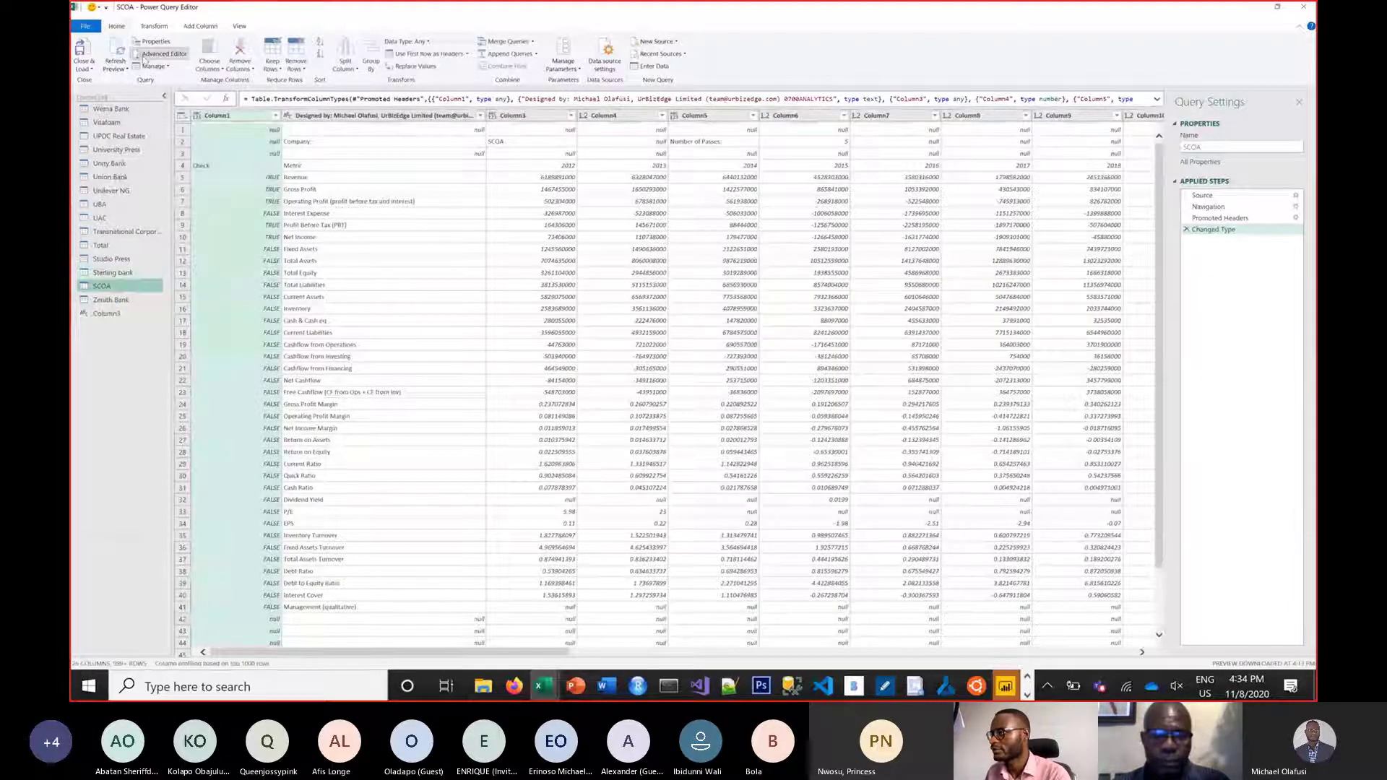
pyautogui.click(145, 55)
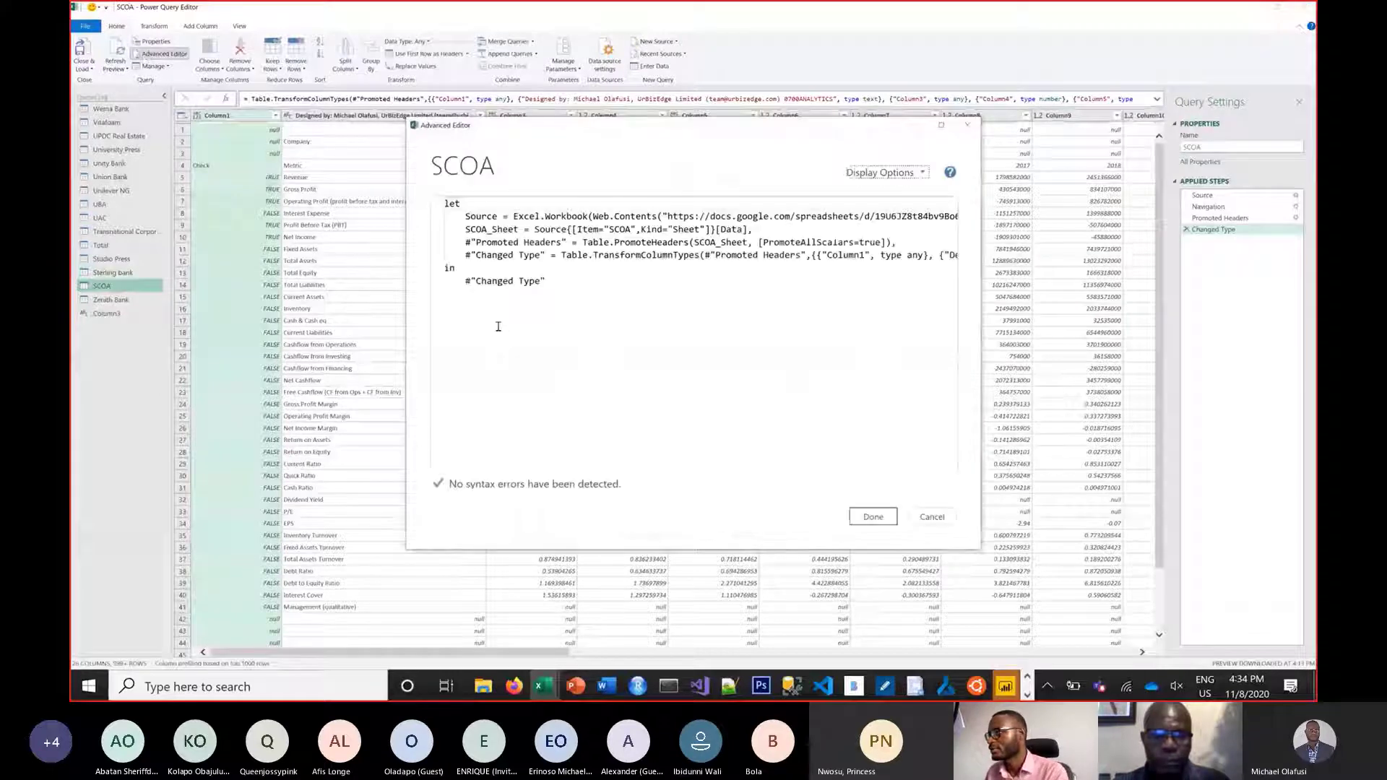
pyautogui.moveTo(496, 327); pyautogui.dragTo(463, 262)
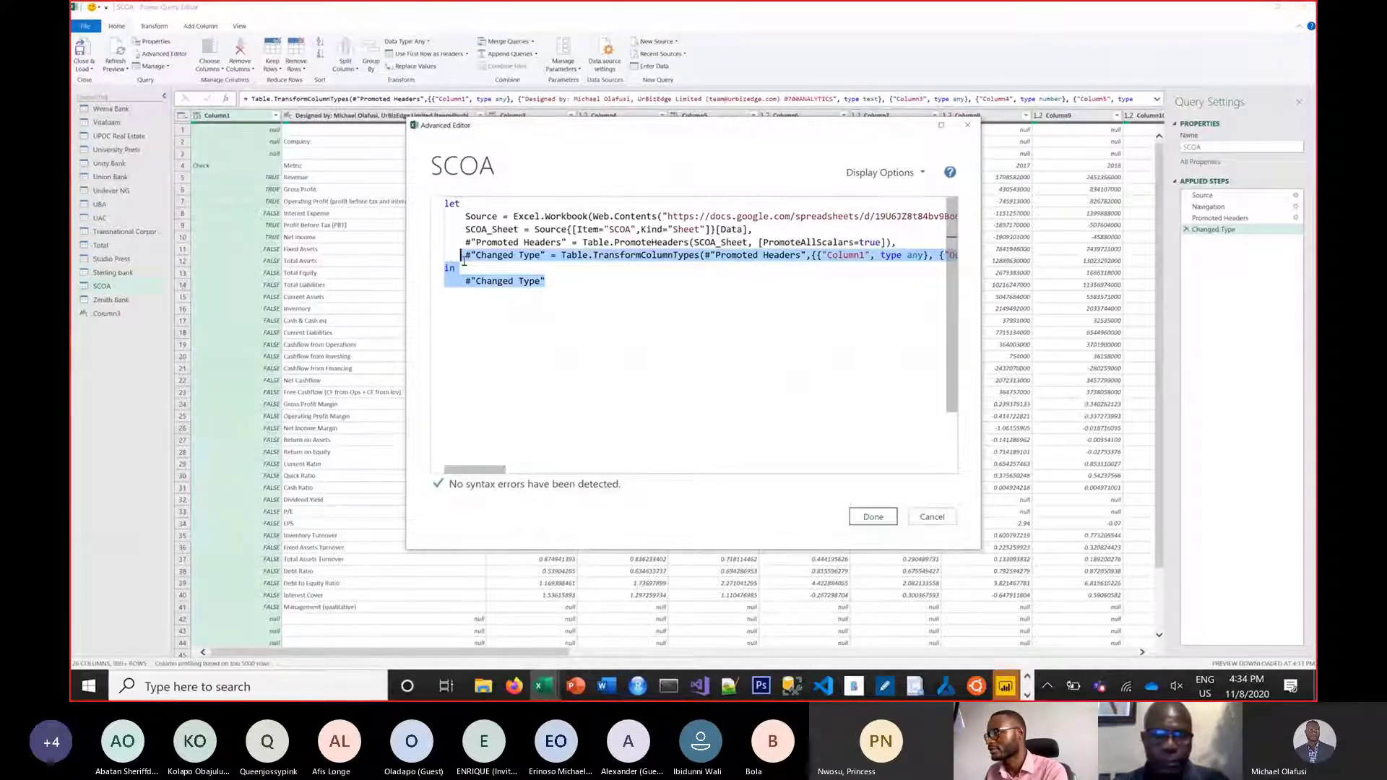
pyautogui.hotkey('ctrl', 'v')
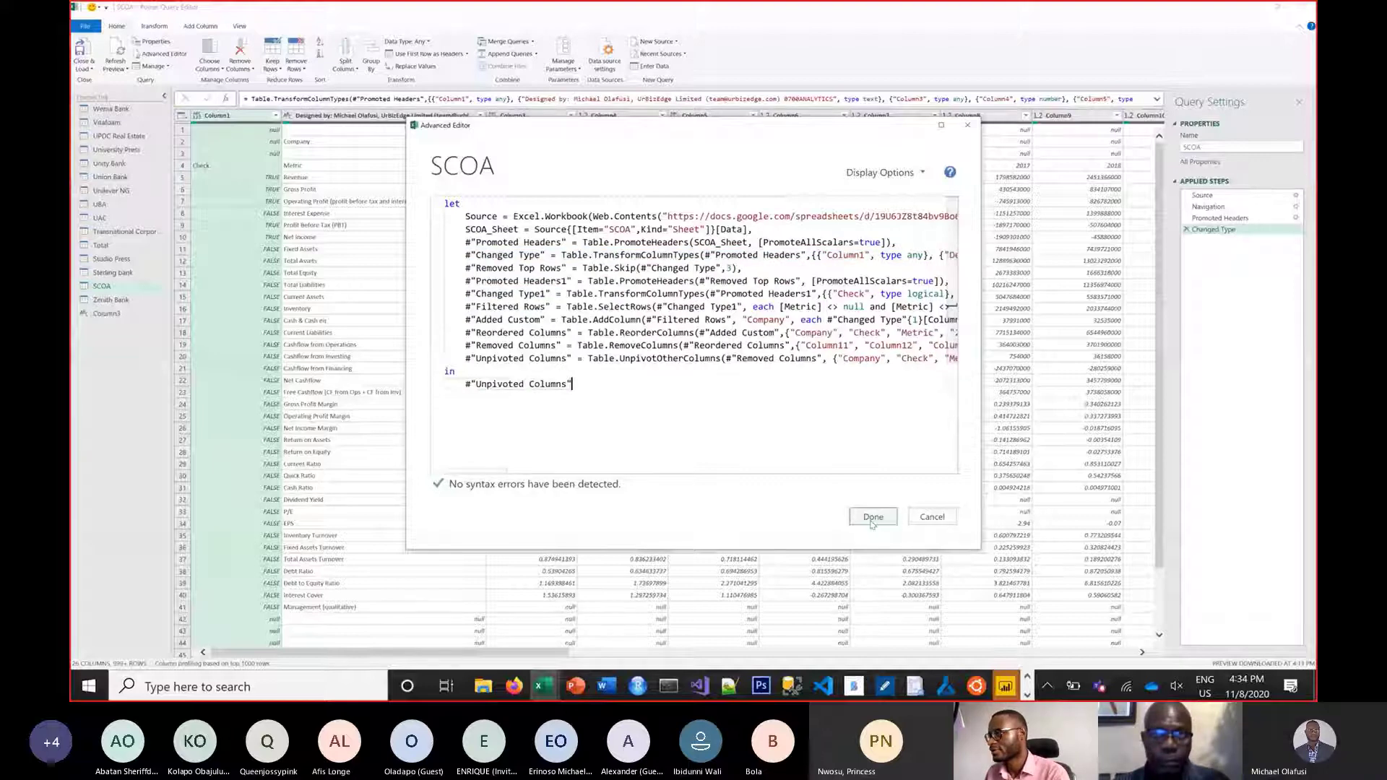
# Apply the SCOA query's script and put the same cleanup code, from Removed Top Rows through Unpivoted Columns, into the Zenith Bank query.
pyautogui.click(872, 518)
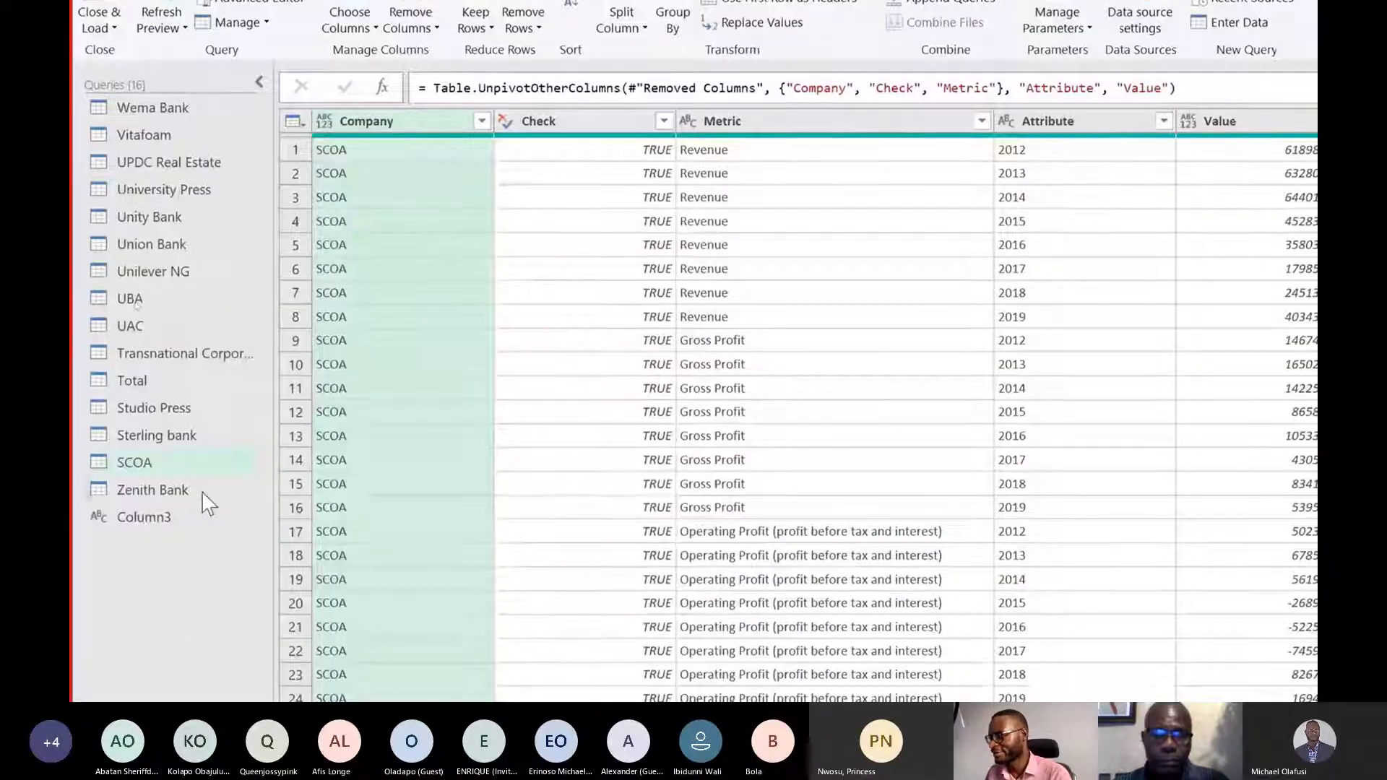
pyautogui.click(201, 495)
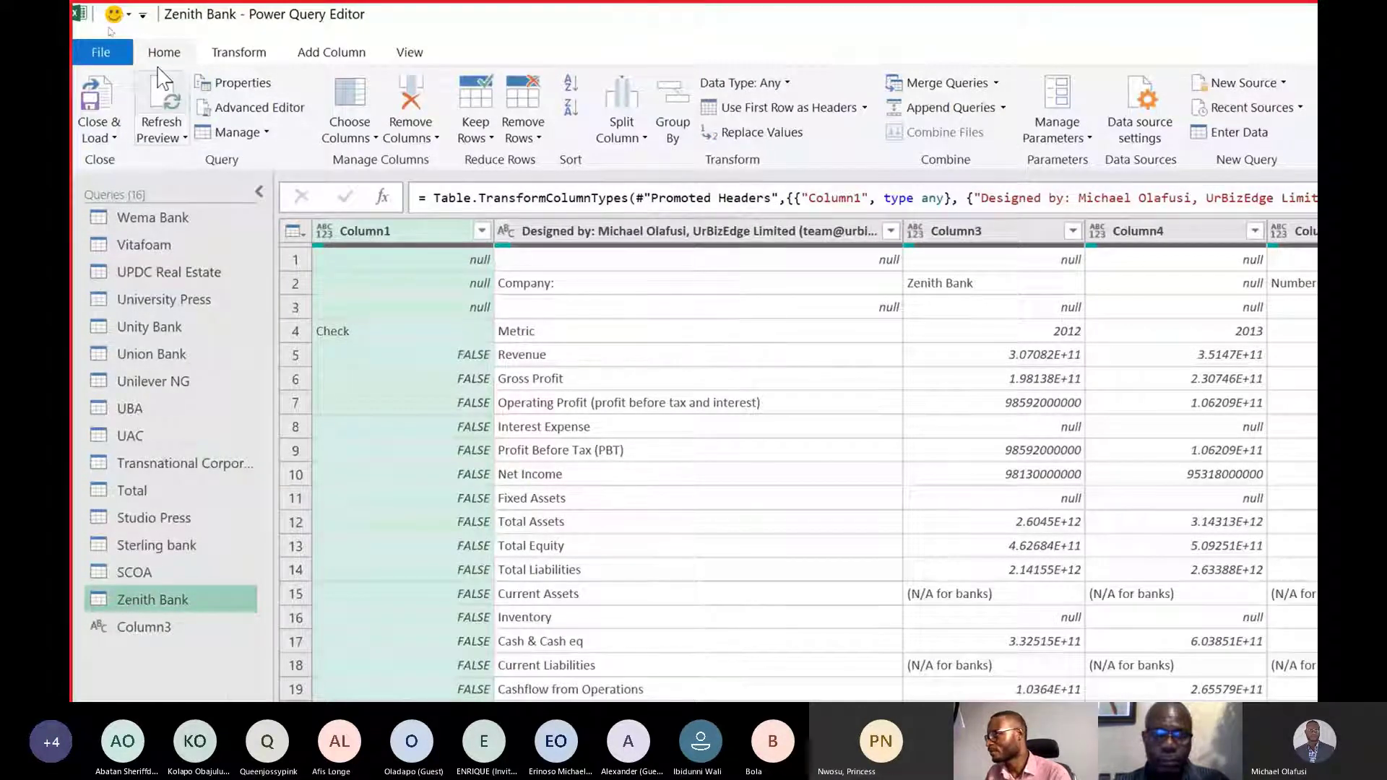
pyautogui.click(249, 107)
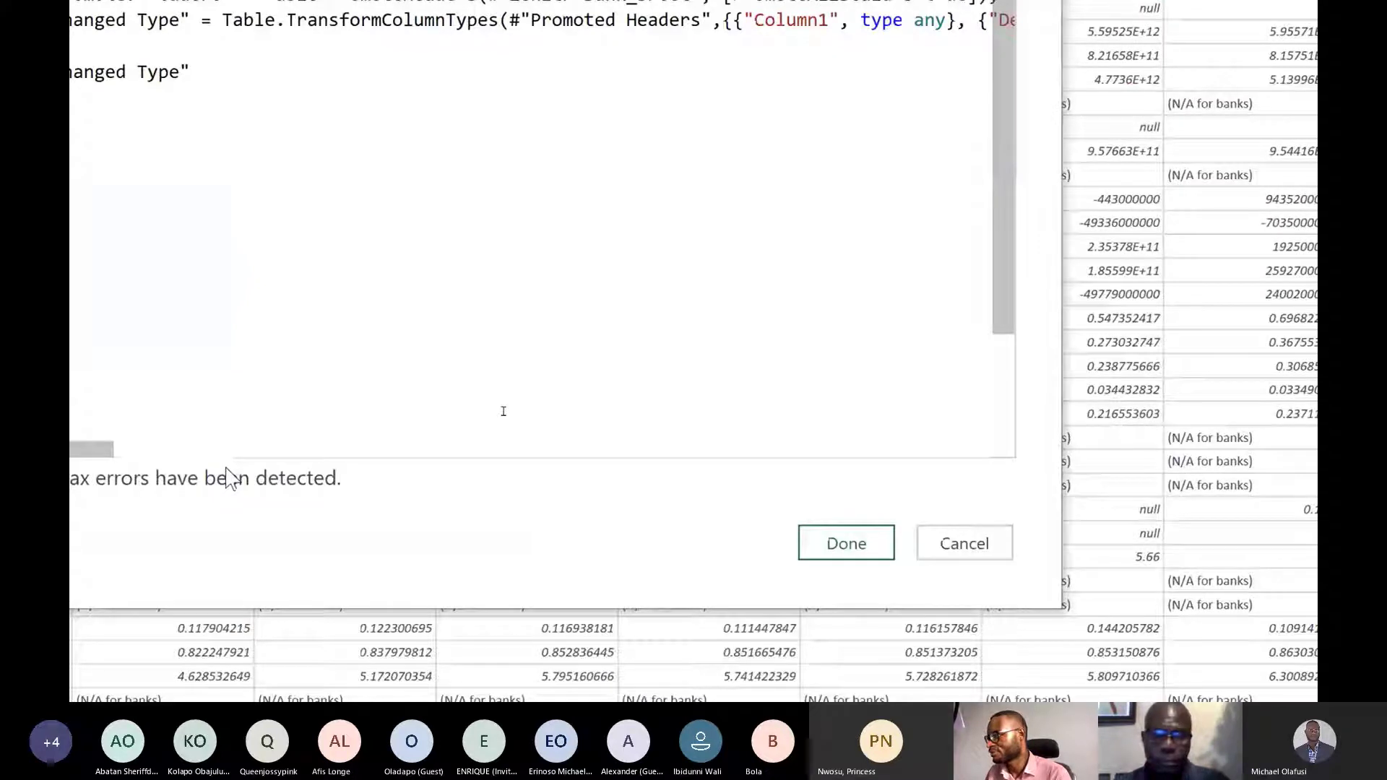
pyautogui.moveTo(190, 71); pyautogui.dragTo(69, 20)
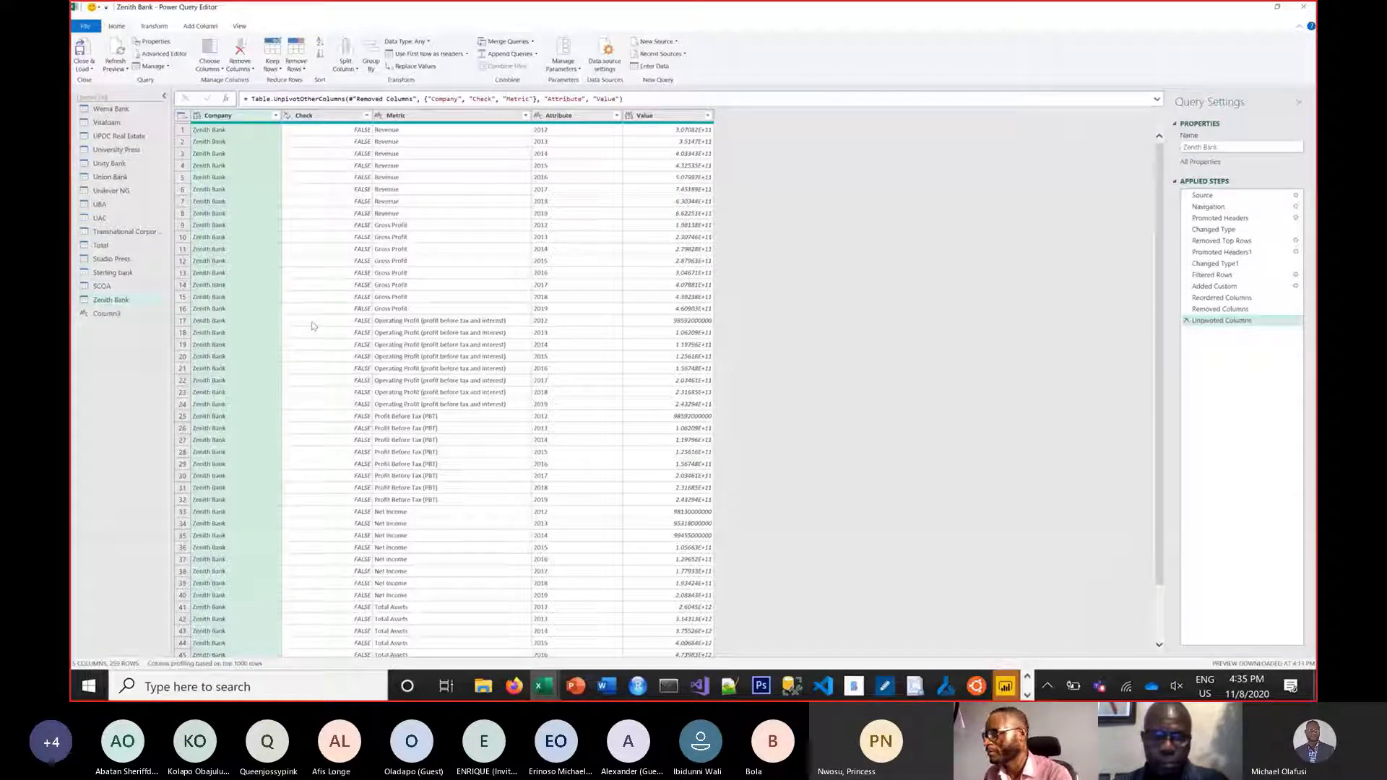
pyautogui.scroll(-4, 500, 447)
pyautogui.scroll(-14, 500, 447)
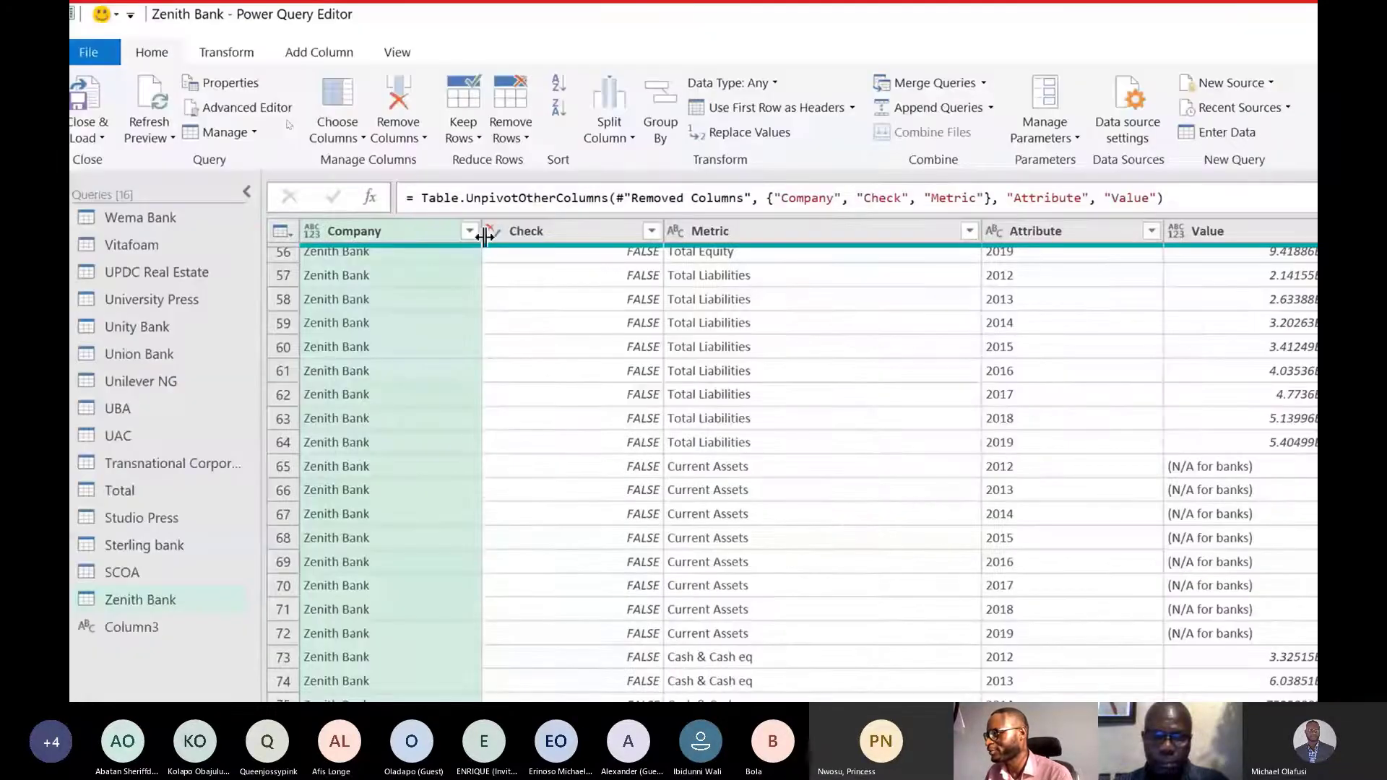
pyautogui.click(493, 231)
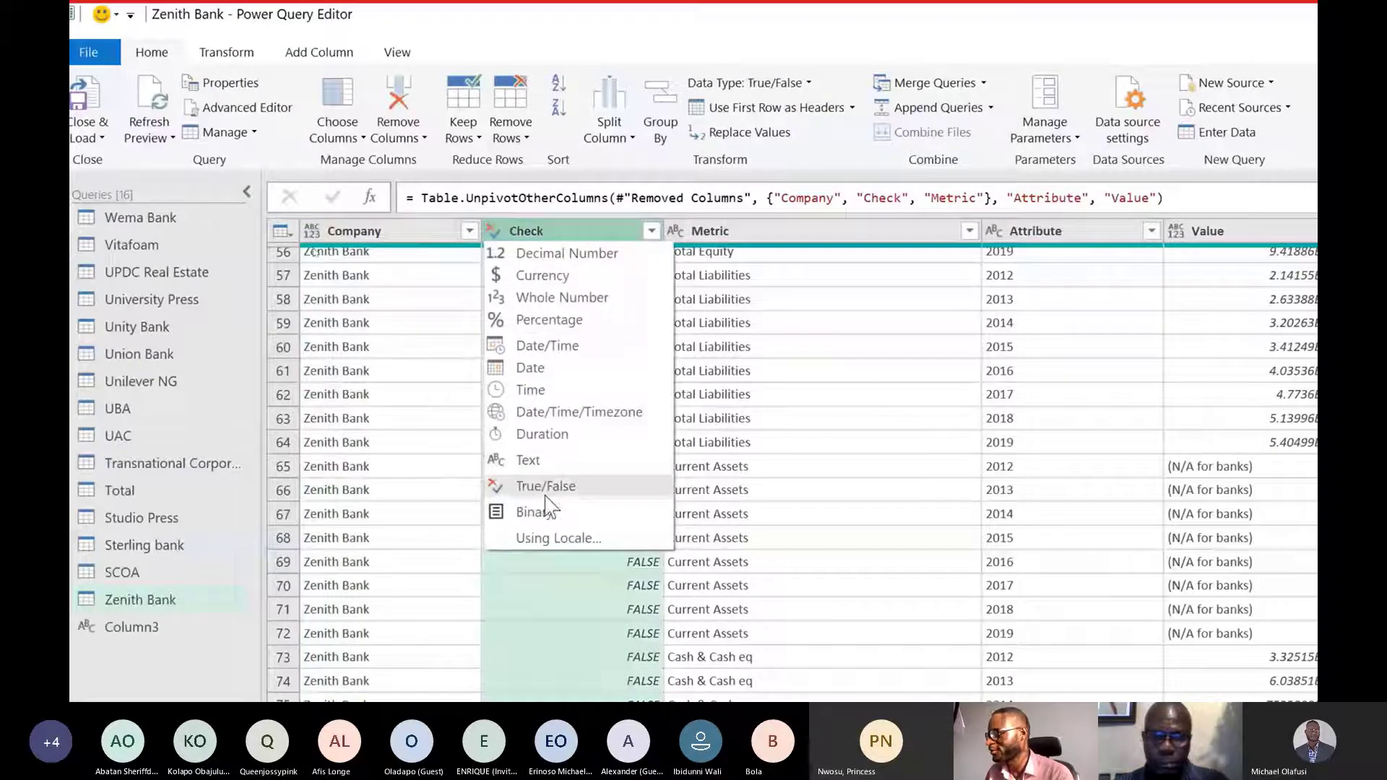
pyautogui.click(717, 32)
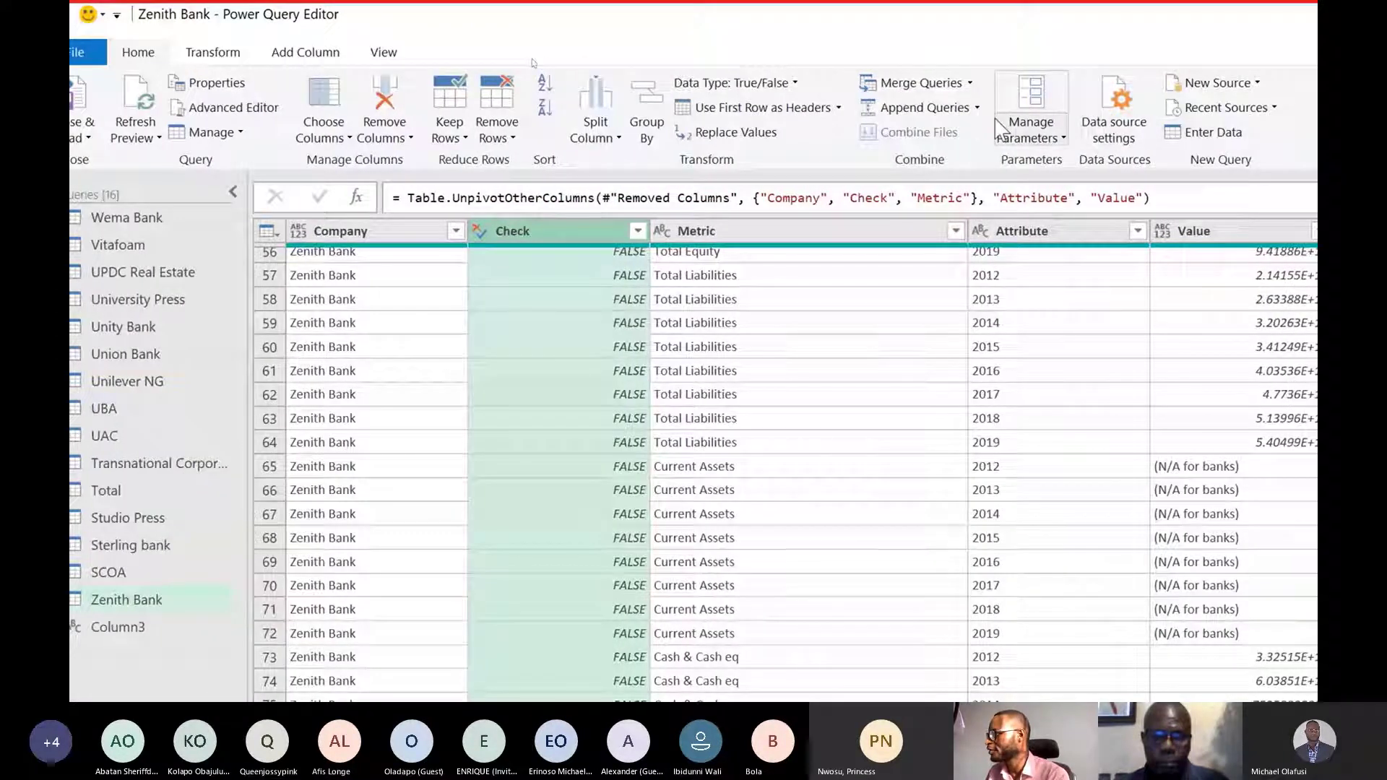
# Start appending queries as a new query with three or more tables, and remove Zenith Bank from the tables to append.
pyautogui.click(977, 108)
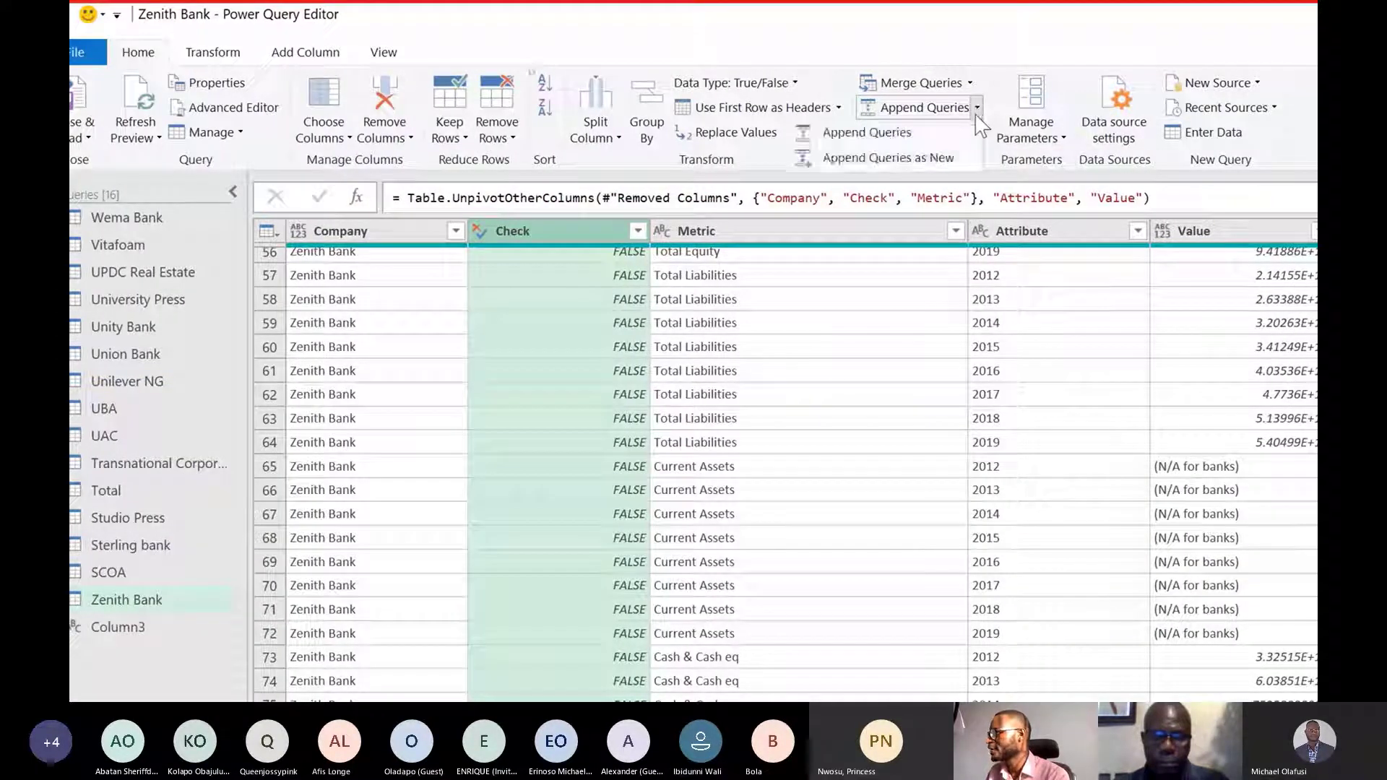
pyautogui.click(955, 159)
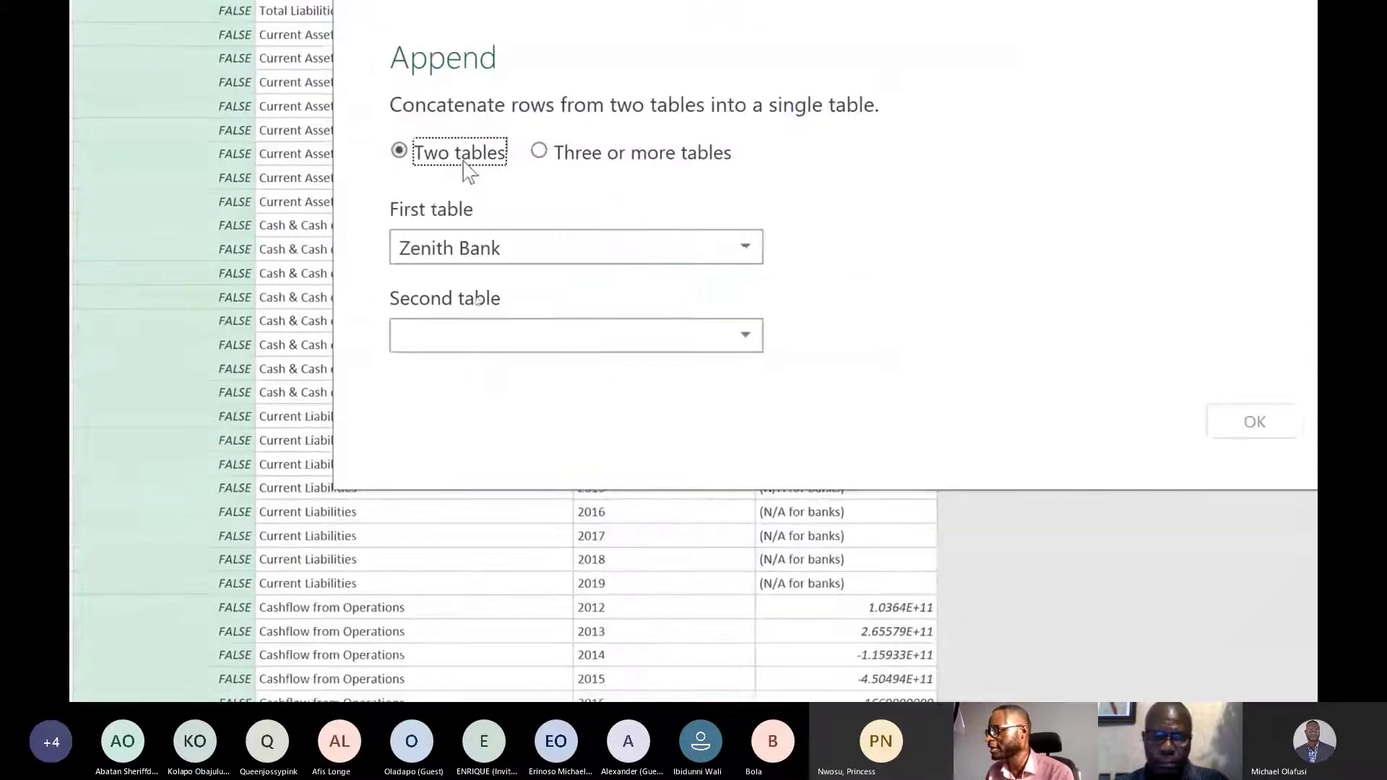
pyautogui.click(555, 154)
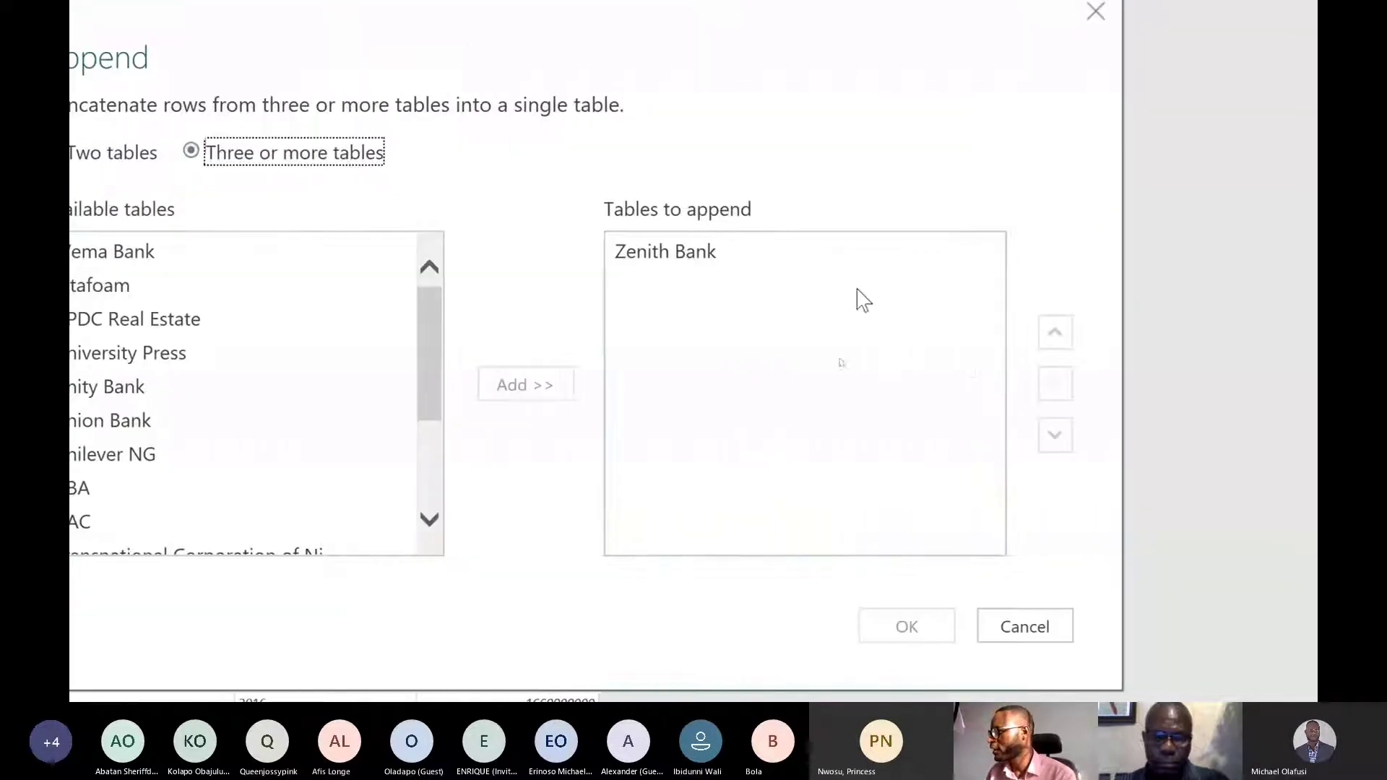
pyautogui.click(1148, 268)
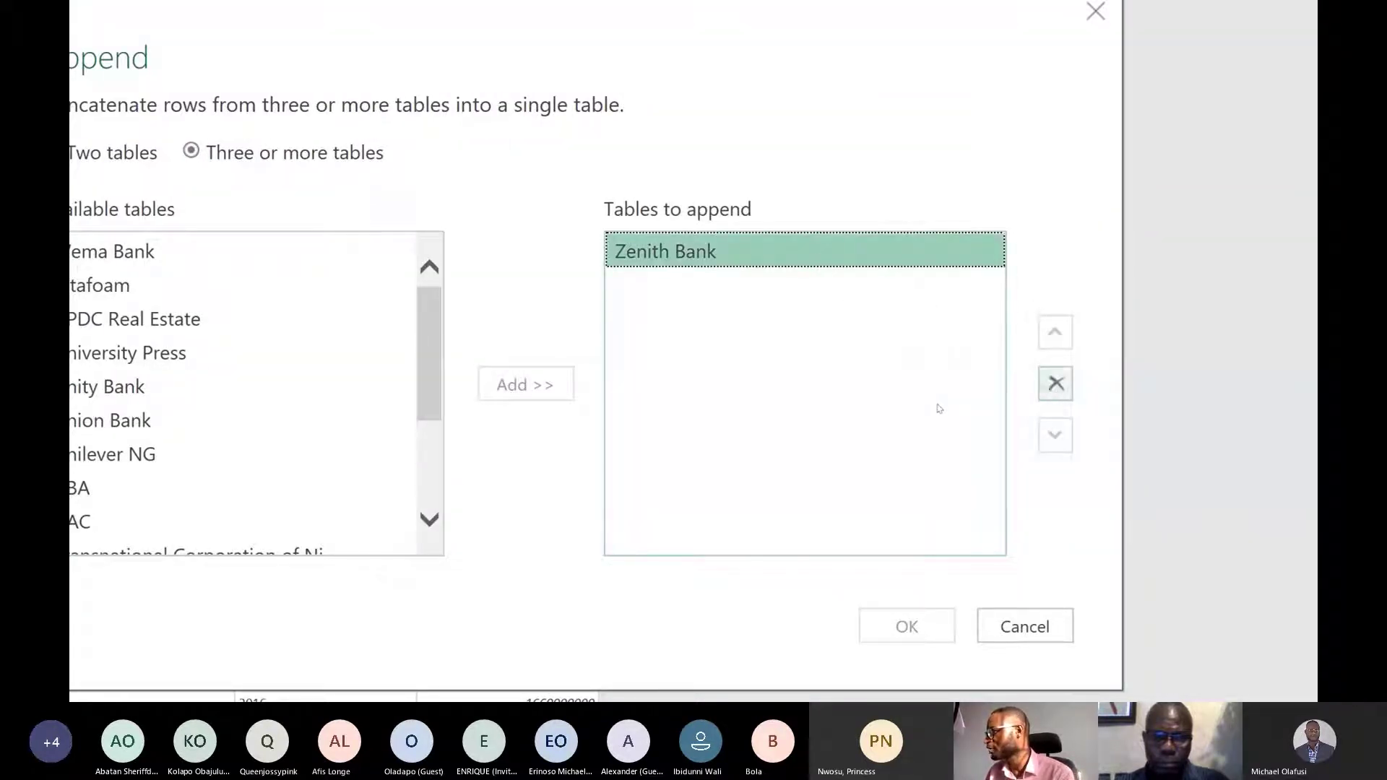
pyautogui.click(1055, 384)
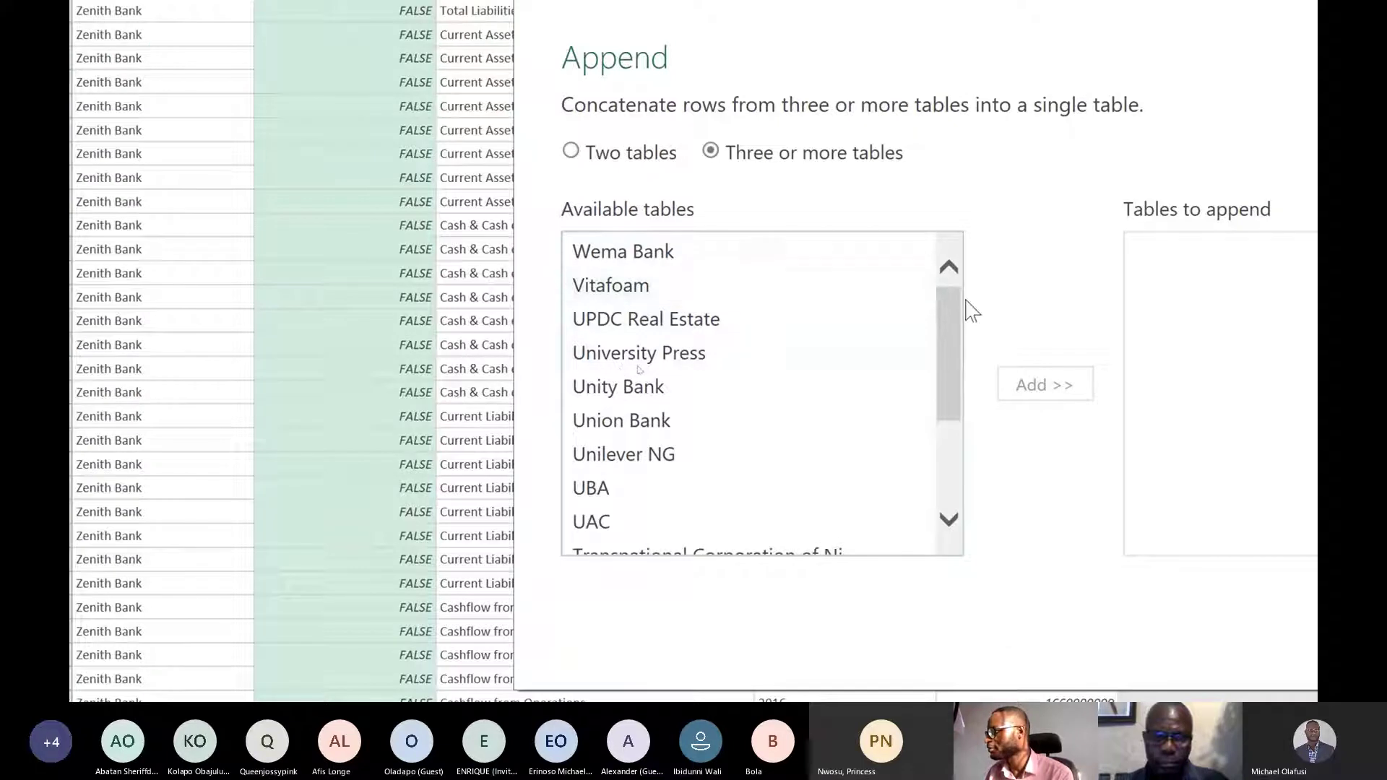
# Add all available tables, from Wema Bank through Zenith Bank, to the tables to append and create the combined query.
pyautogui.click(790, 257)
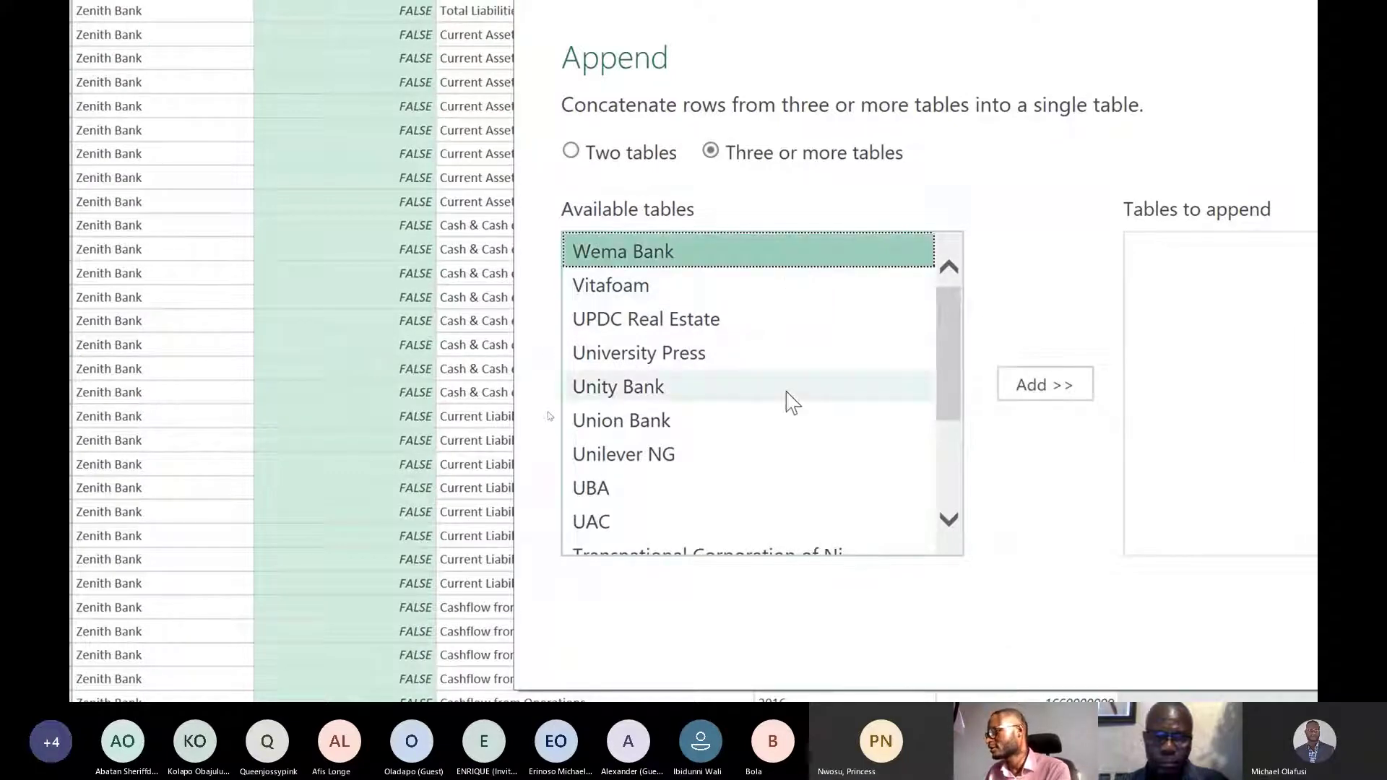
pyautogui.scroll(-2, 731, 511)
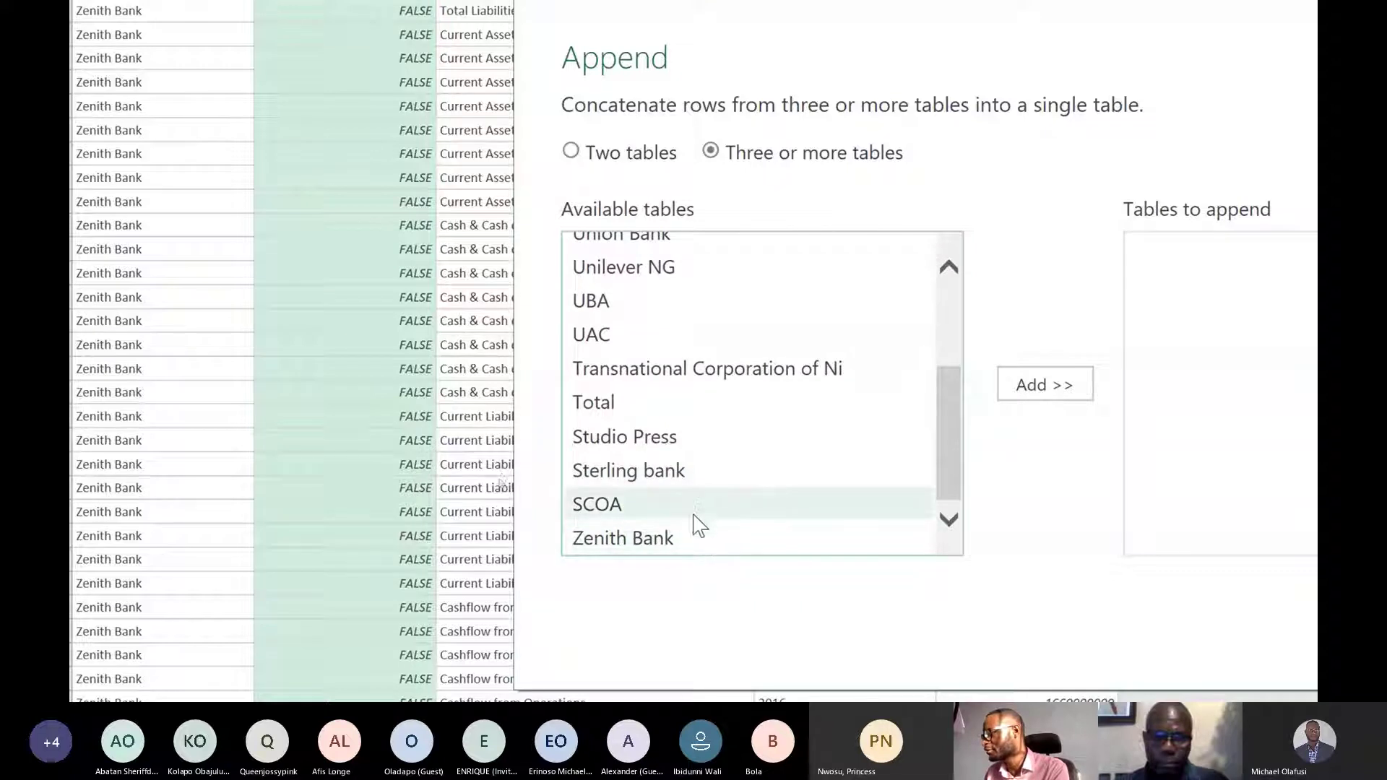
pyautogui.click(692, 539)
pyautogui.hotkey('ctrl', 'a')
pyautogui.scroll(2, 787, 370)
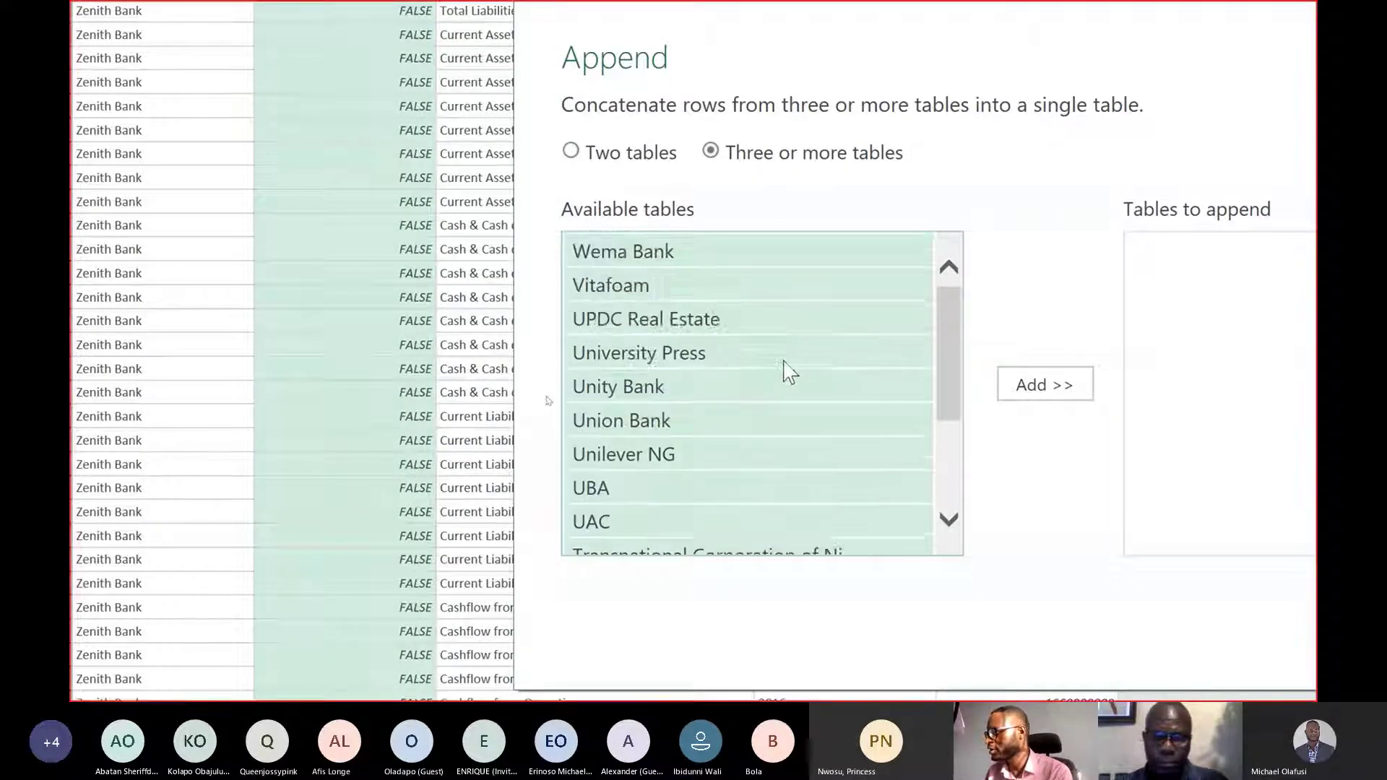
pyautogui.scroll(-2, 788, 370)
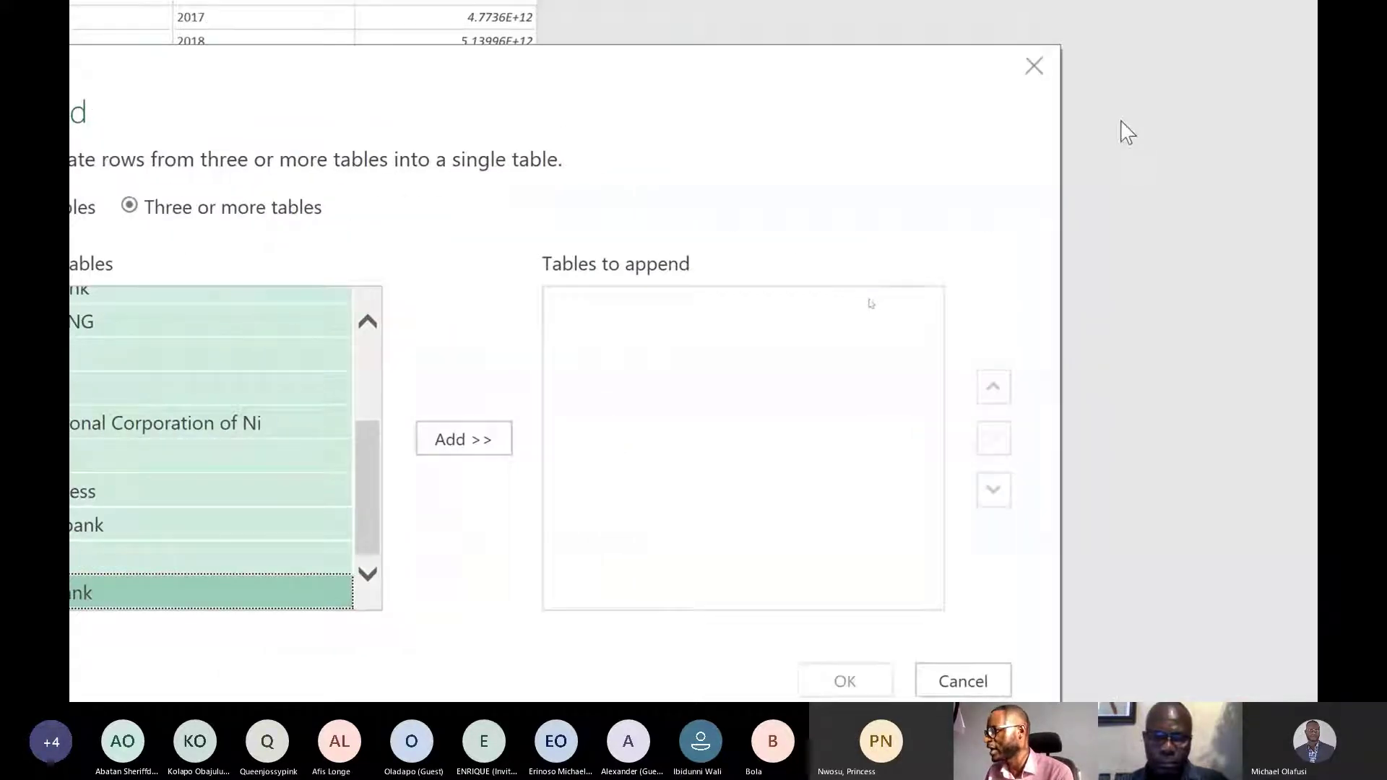
pyautogui.click(479, 446)
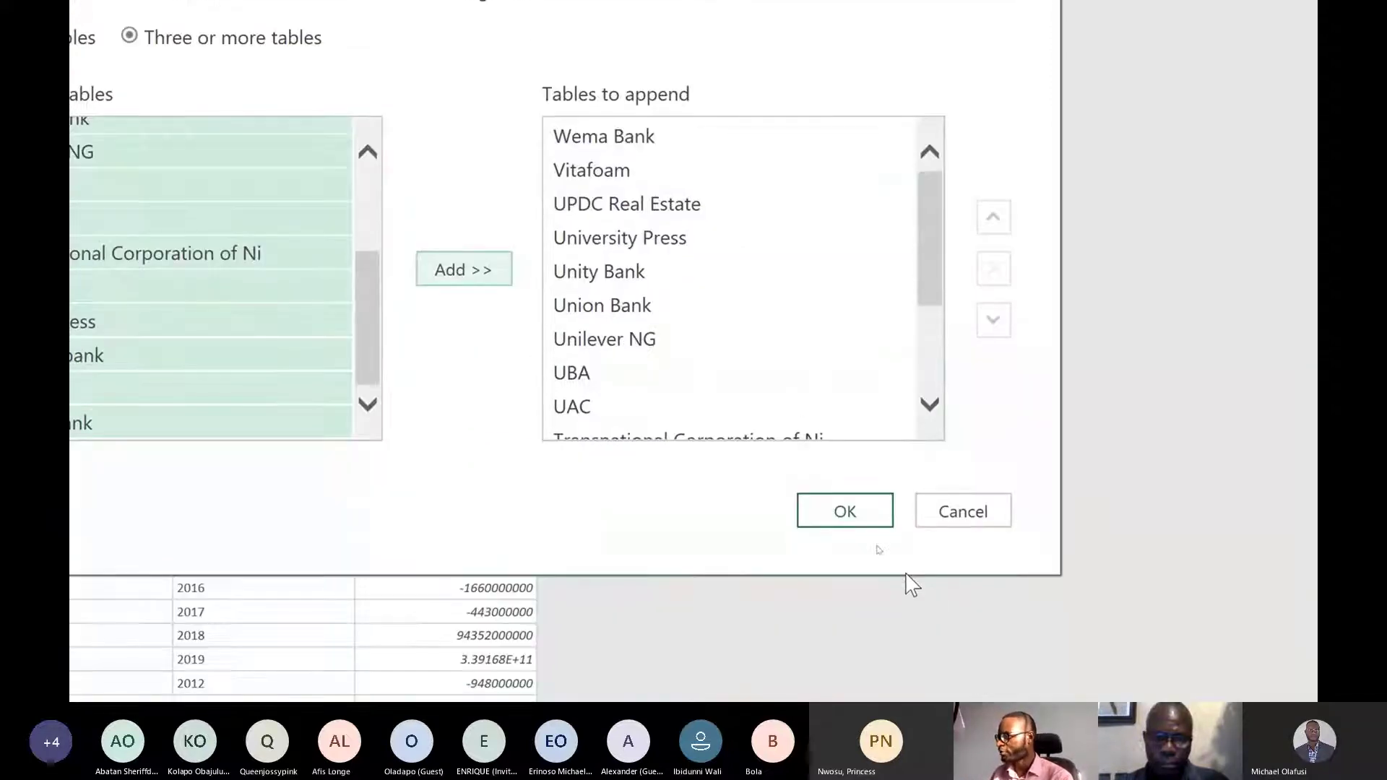
pyautogui.click(864, 536)
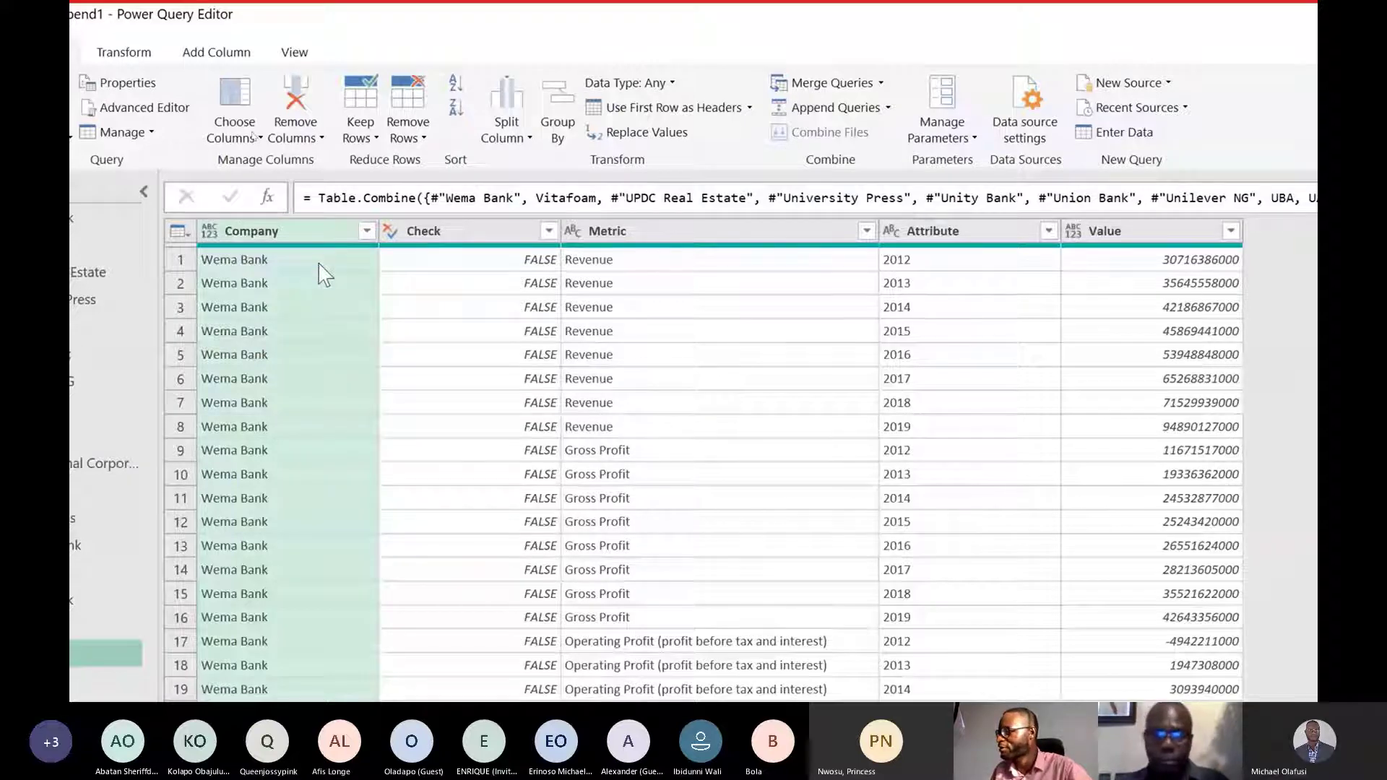
# Check the company names in the combined query's Company column and rename the query as Companies.
pyautogui.click(367, 231)
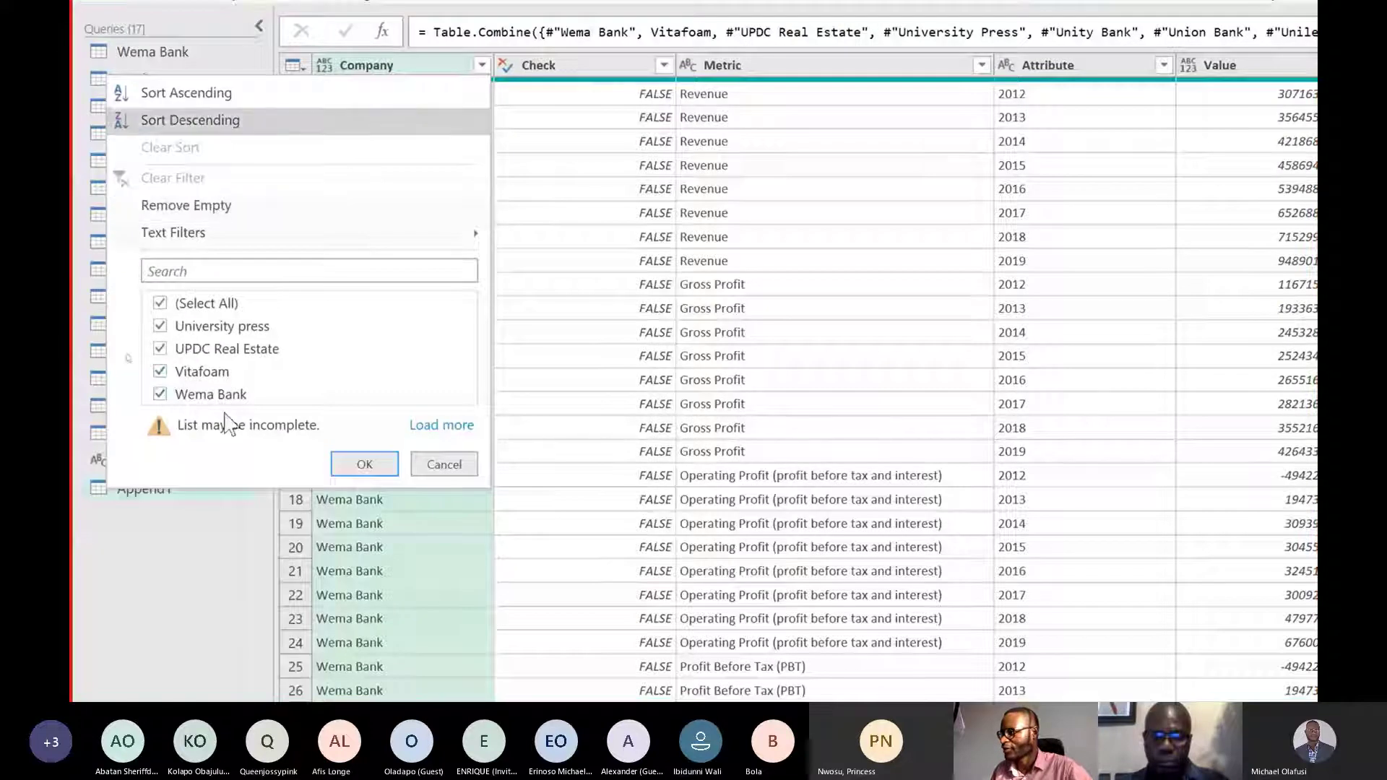
pyautogui.press('Escape')
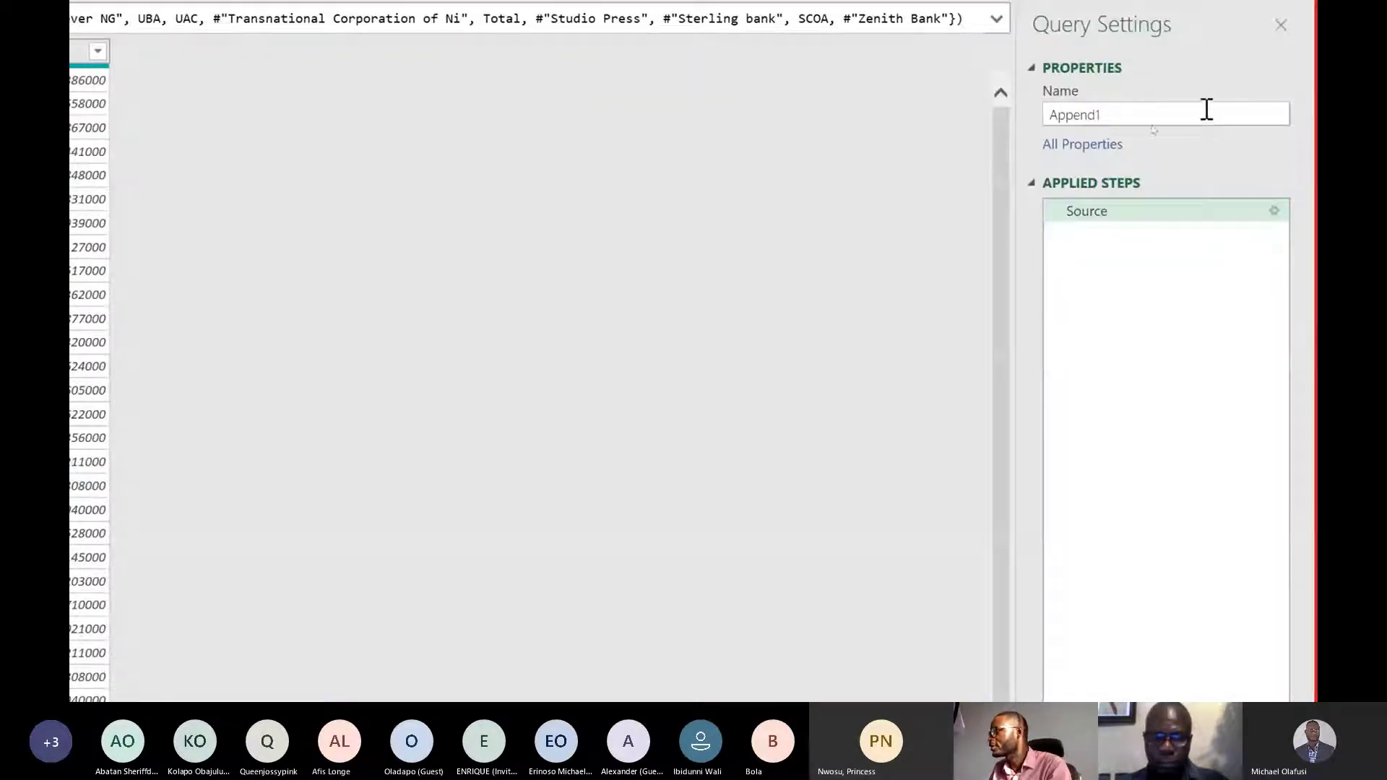
pyautogui.doubleClick(1206, 112)
pyautogui.write('Companies')
pyautogui.press('Return')
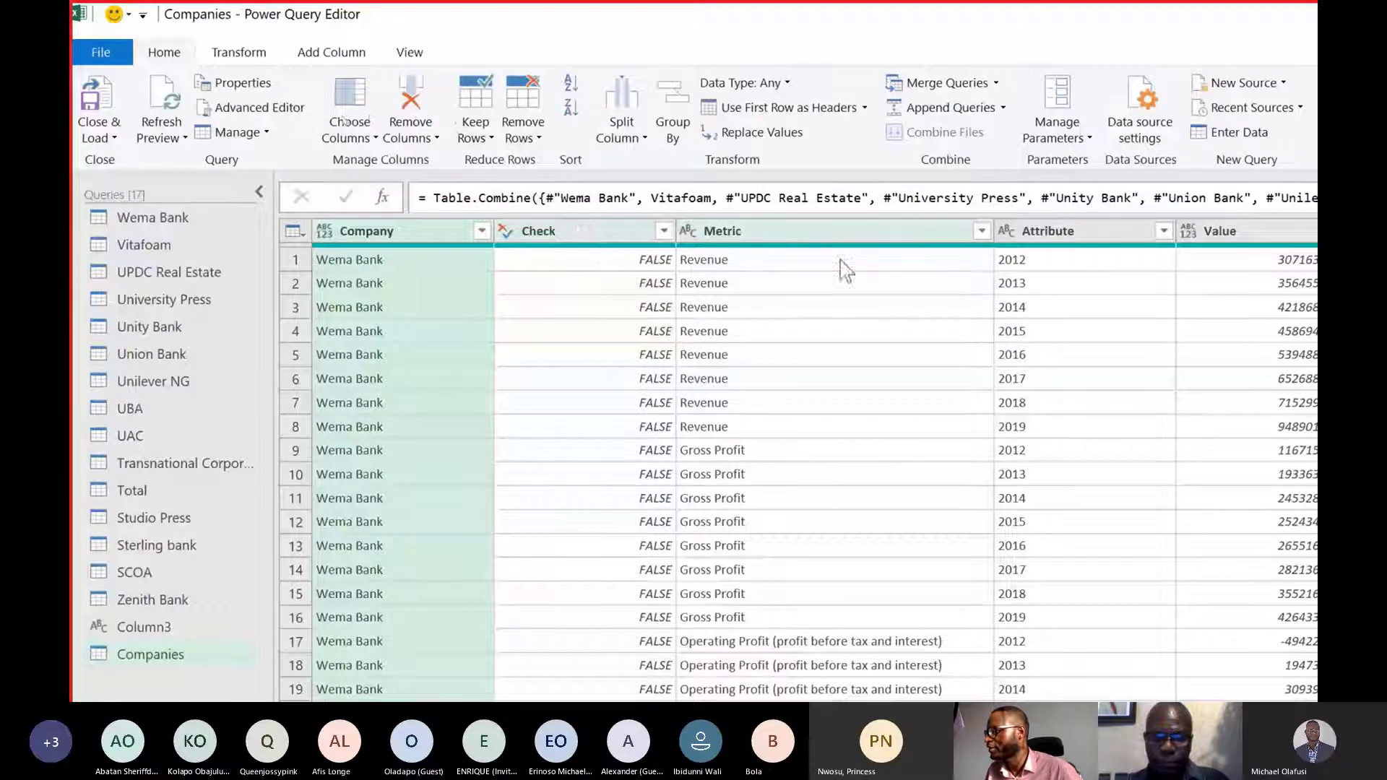
# Set the Companies query's Company column to the Text data type and its Value column to Currency.
pyautogui.click(324, 233)
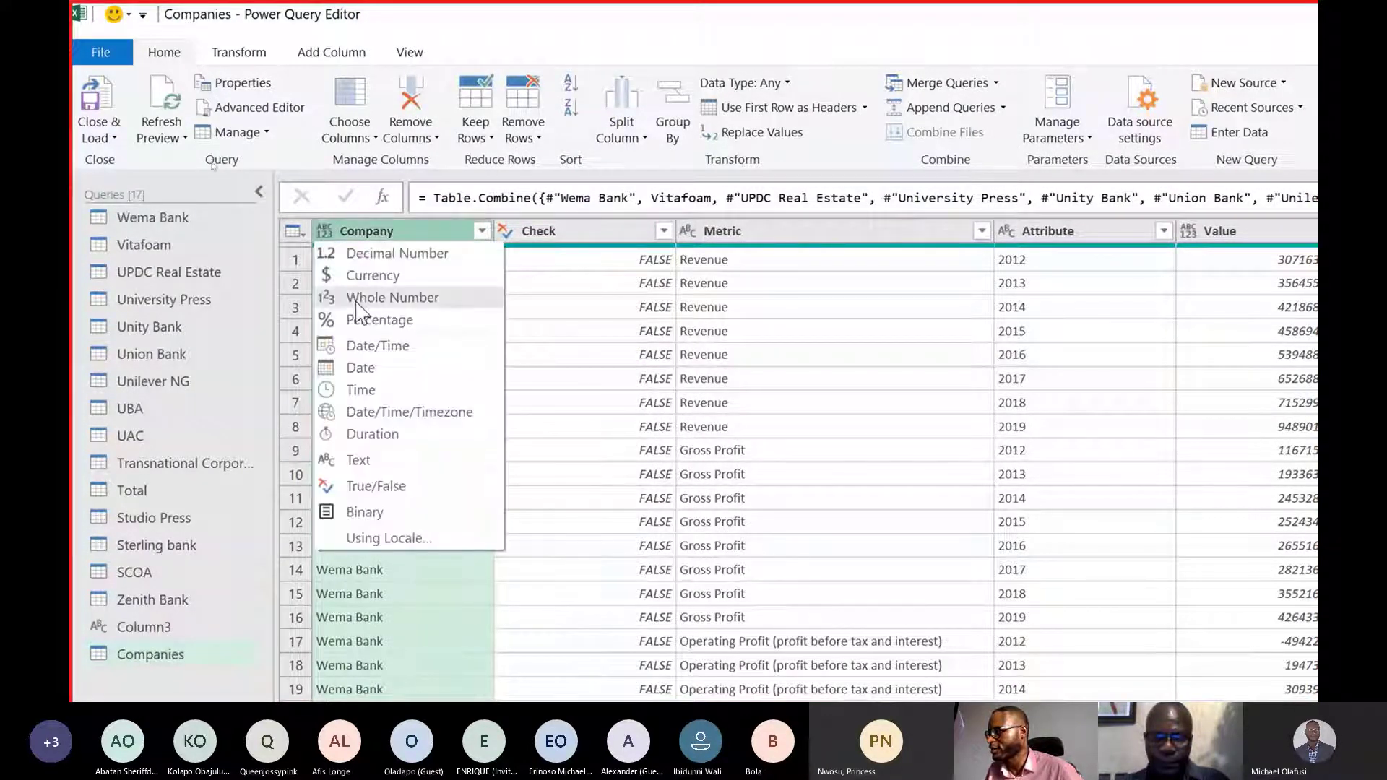
pyautogui.click(354, 460)
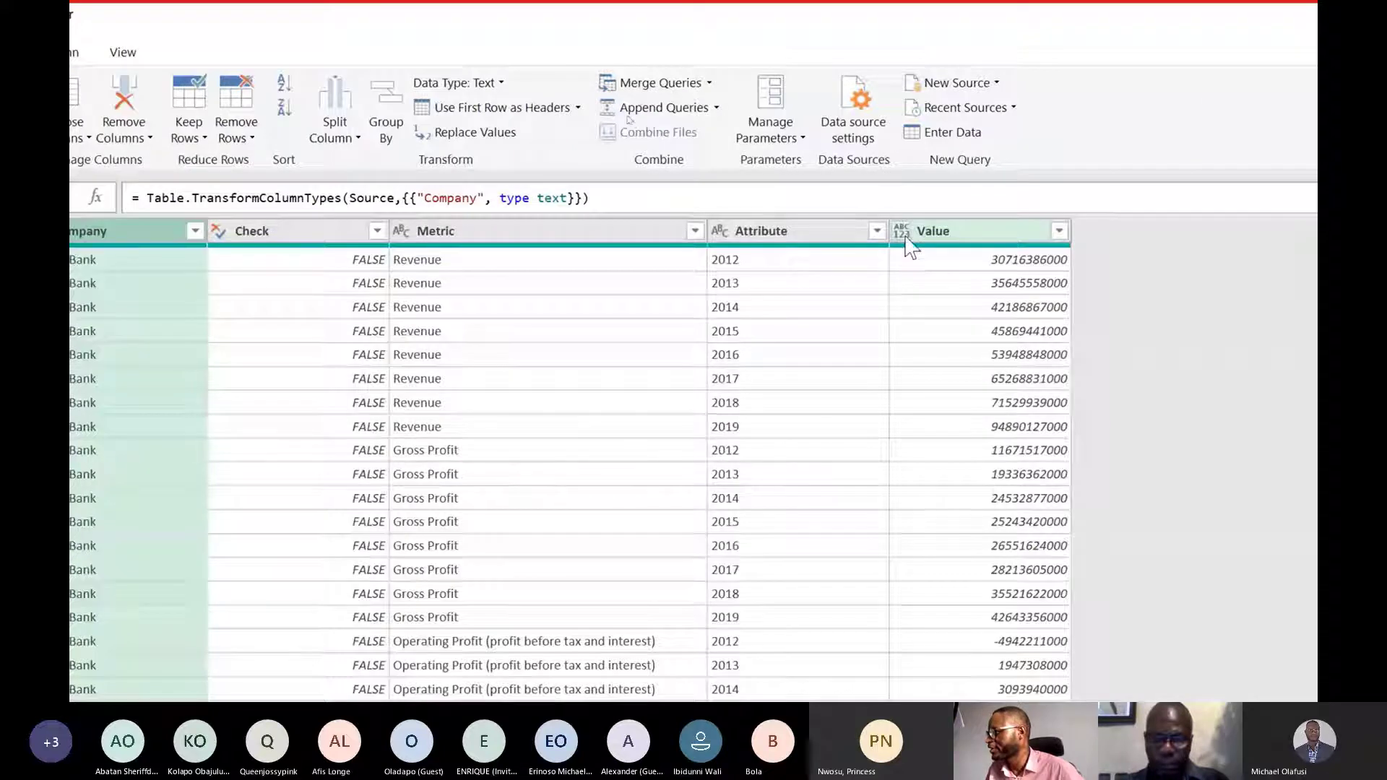
pyautogui.click(904, 232)
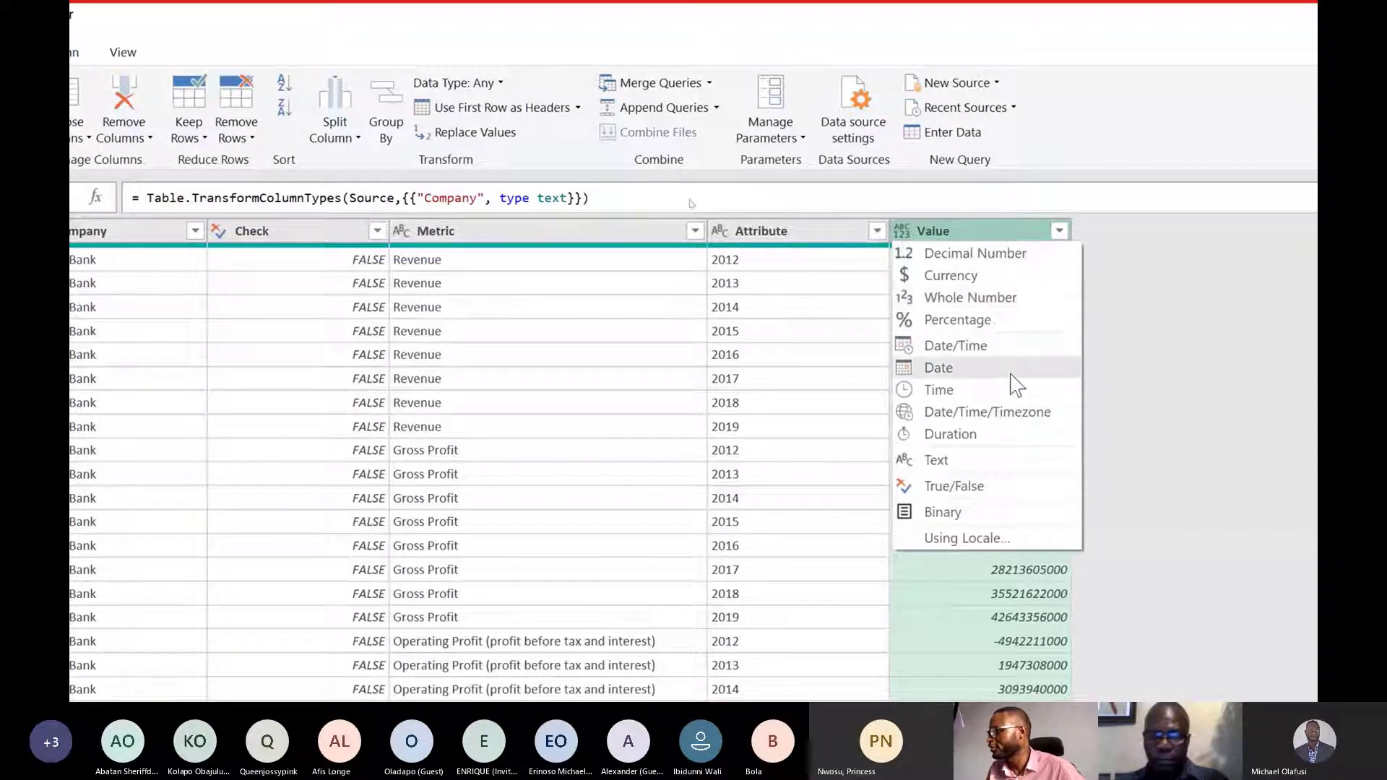
pyautogui.click(948, 277)
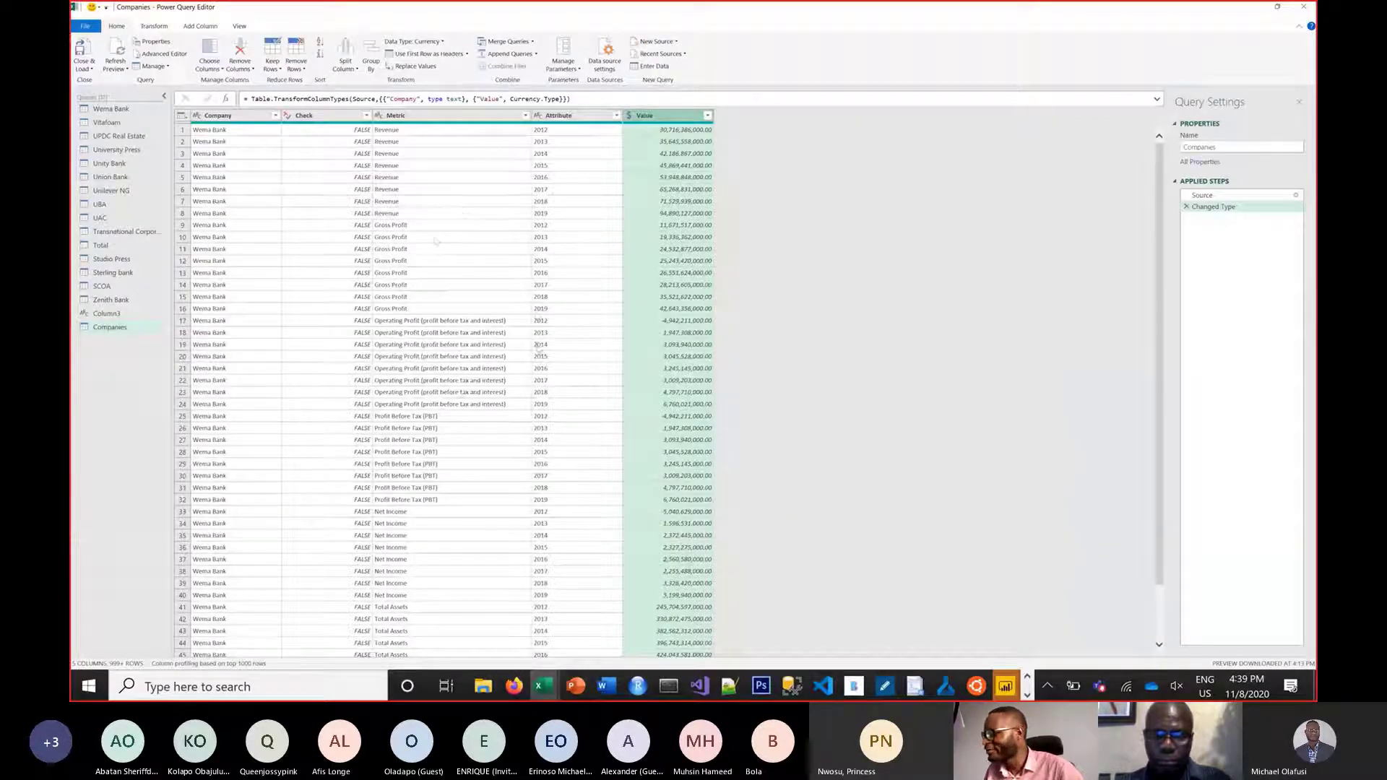
# Examine the Value column's error rows and compare them with the original entries at the Source step.
pyautogui.scroll(-2, 718, 696)
pyautogui.scroll(-15, 536, 349)
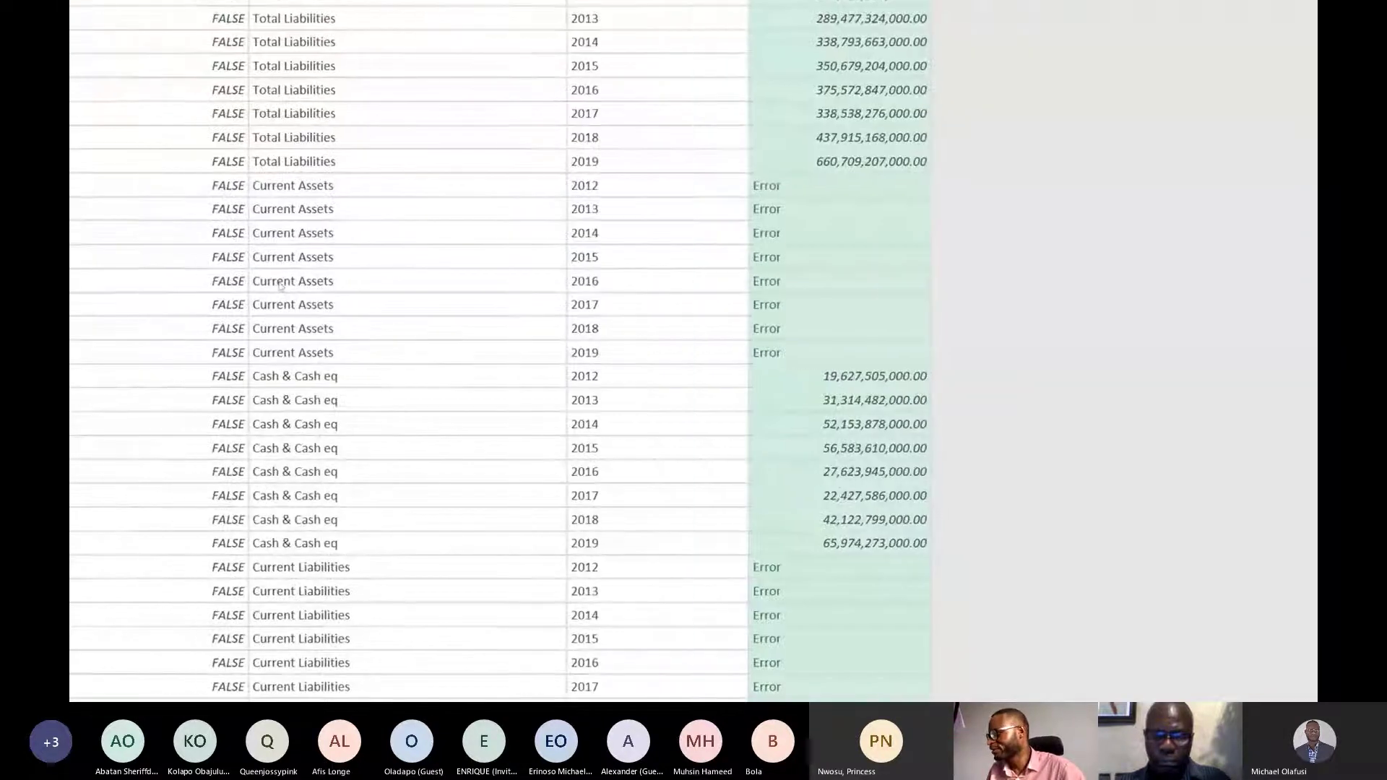
pyautogui.hscroll(-3, 280, 285)
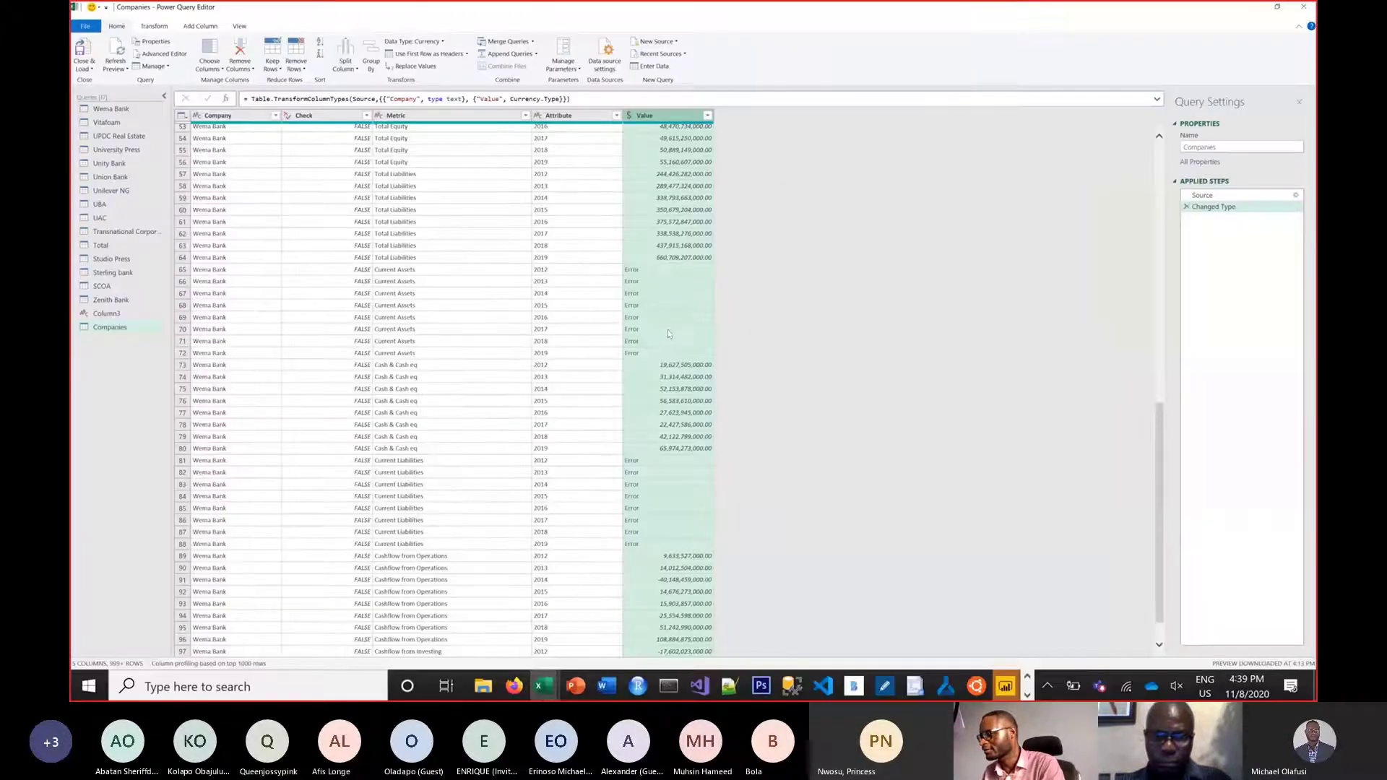
pyautogui.hotkey('alt', 'Tab')
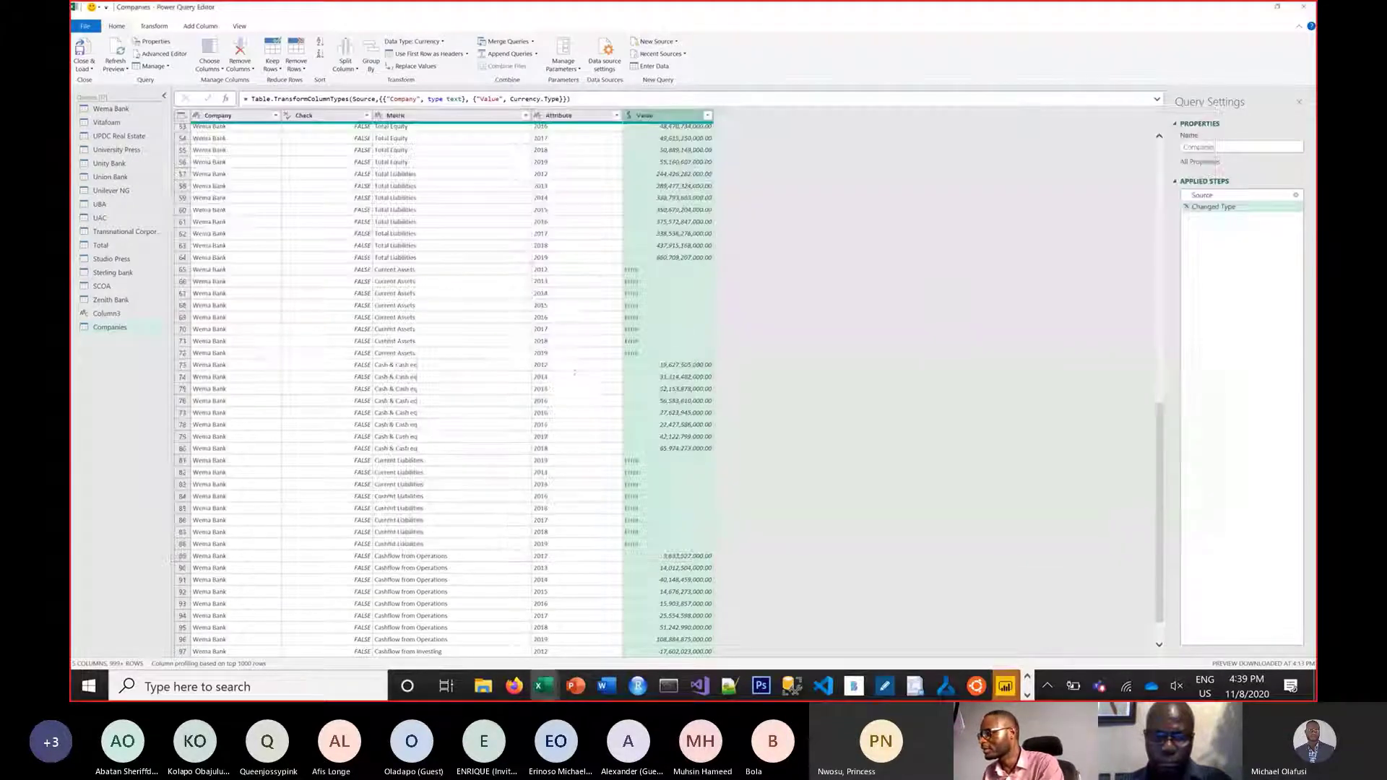
pyautogui.click(1204, 194)
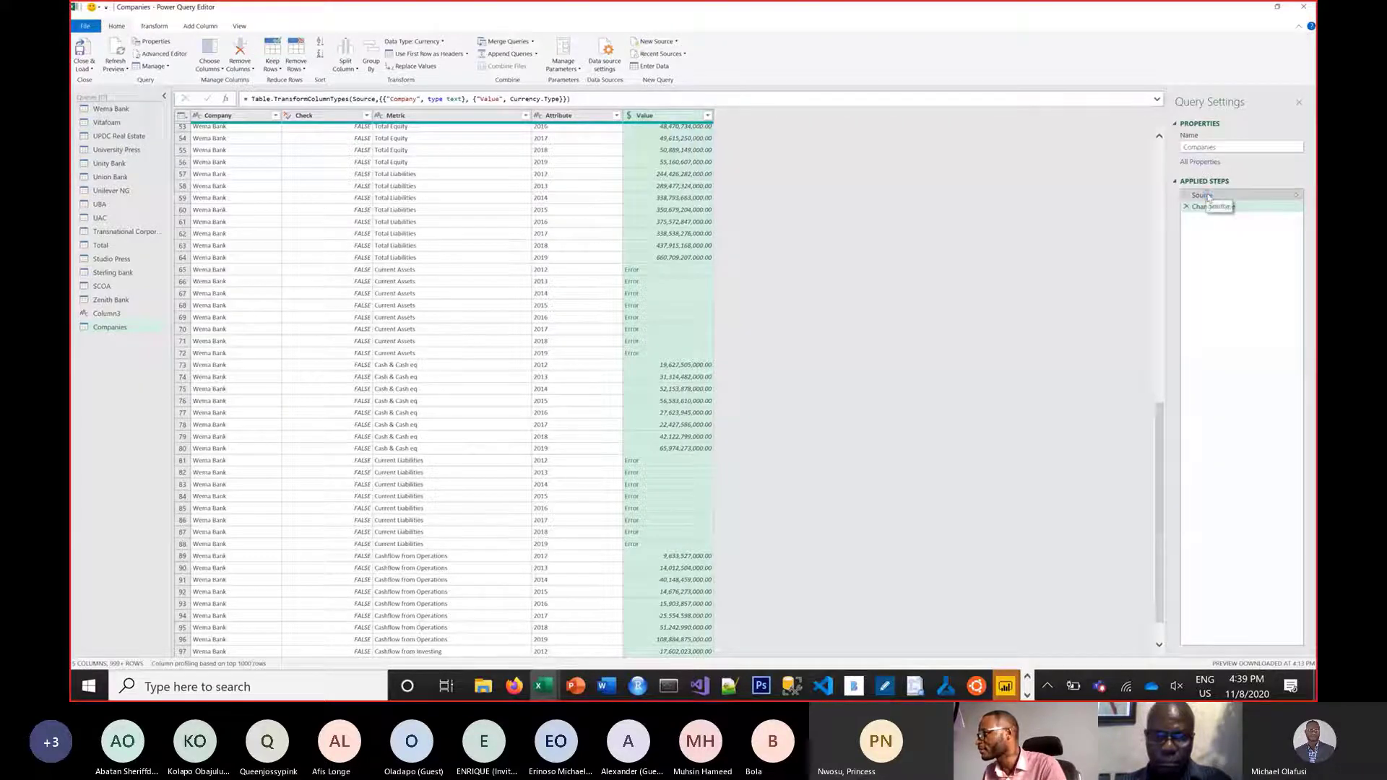
pyautogui.scroll(-10, 645, 321)
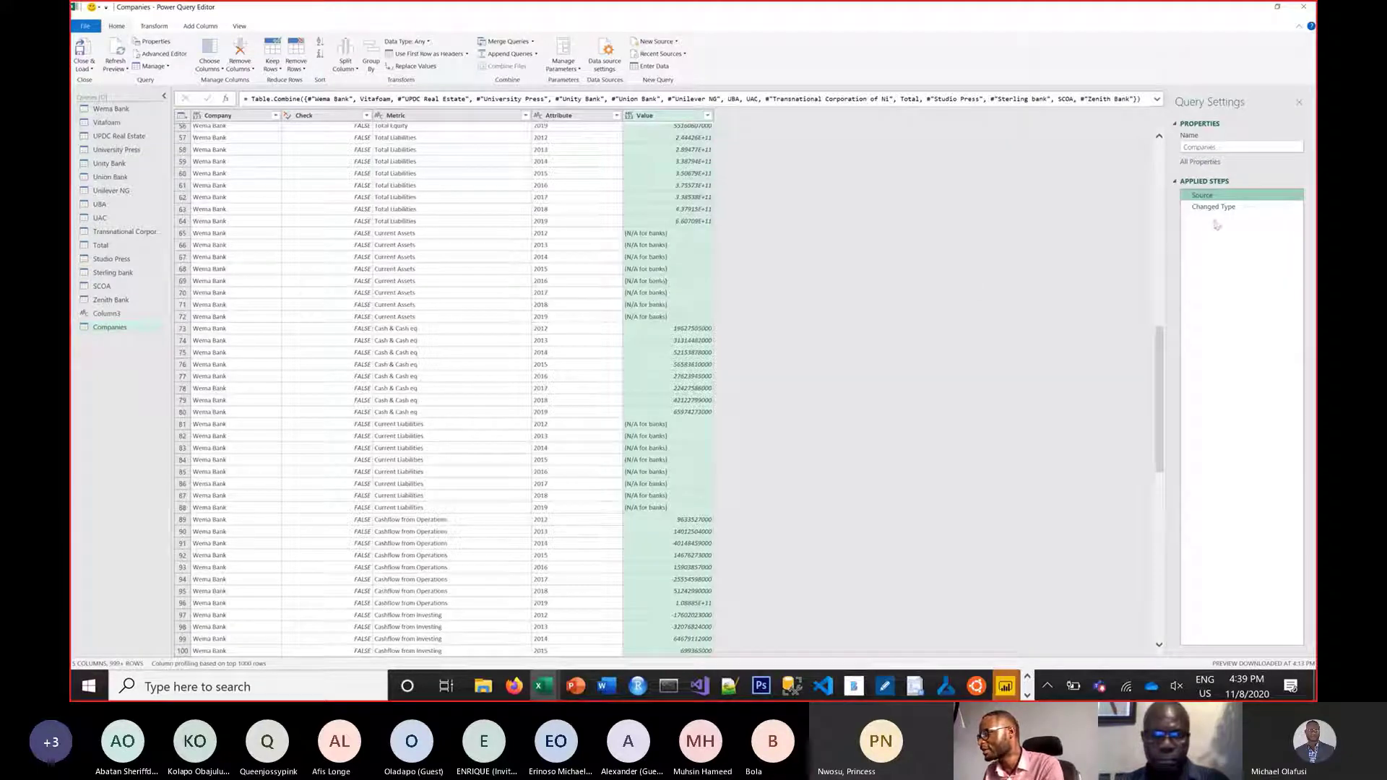
pyautogui.click(1214, 207)
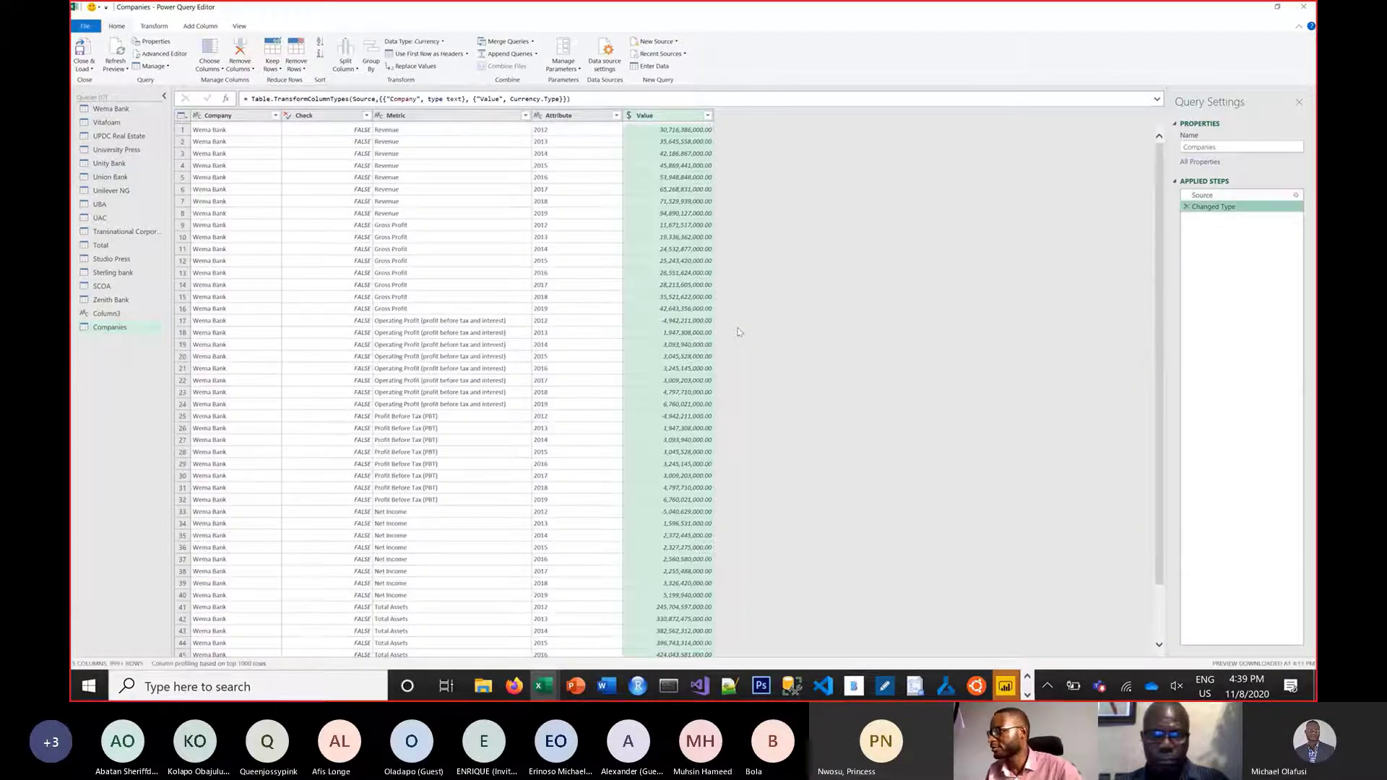
# Replace the conversion errors in the Companies query's Value column with 0.
pyautogui.scroll(-5, 735, 346)
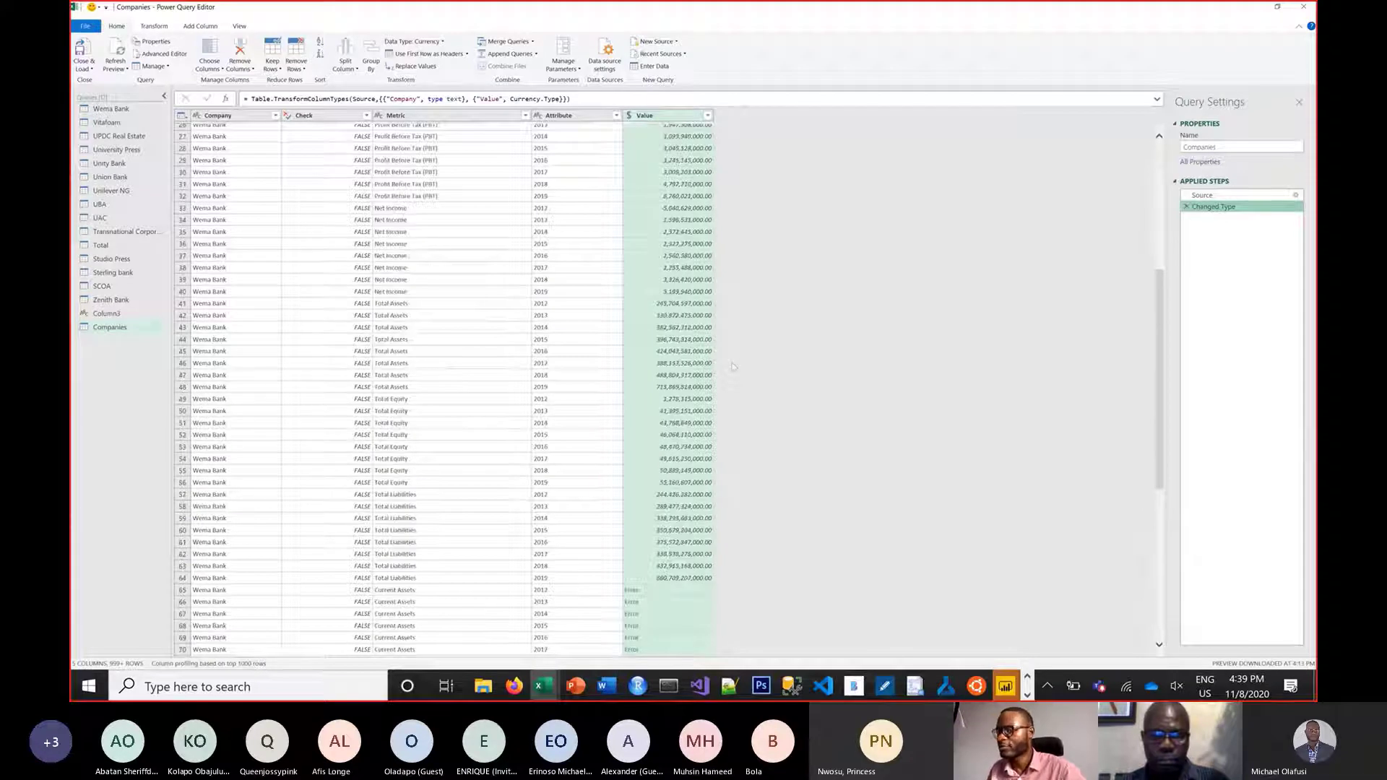
pyautogui.scroll(-4, 734, 365)
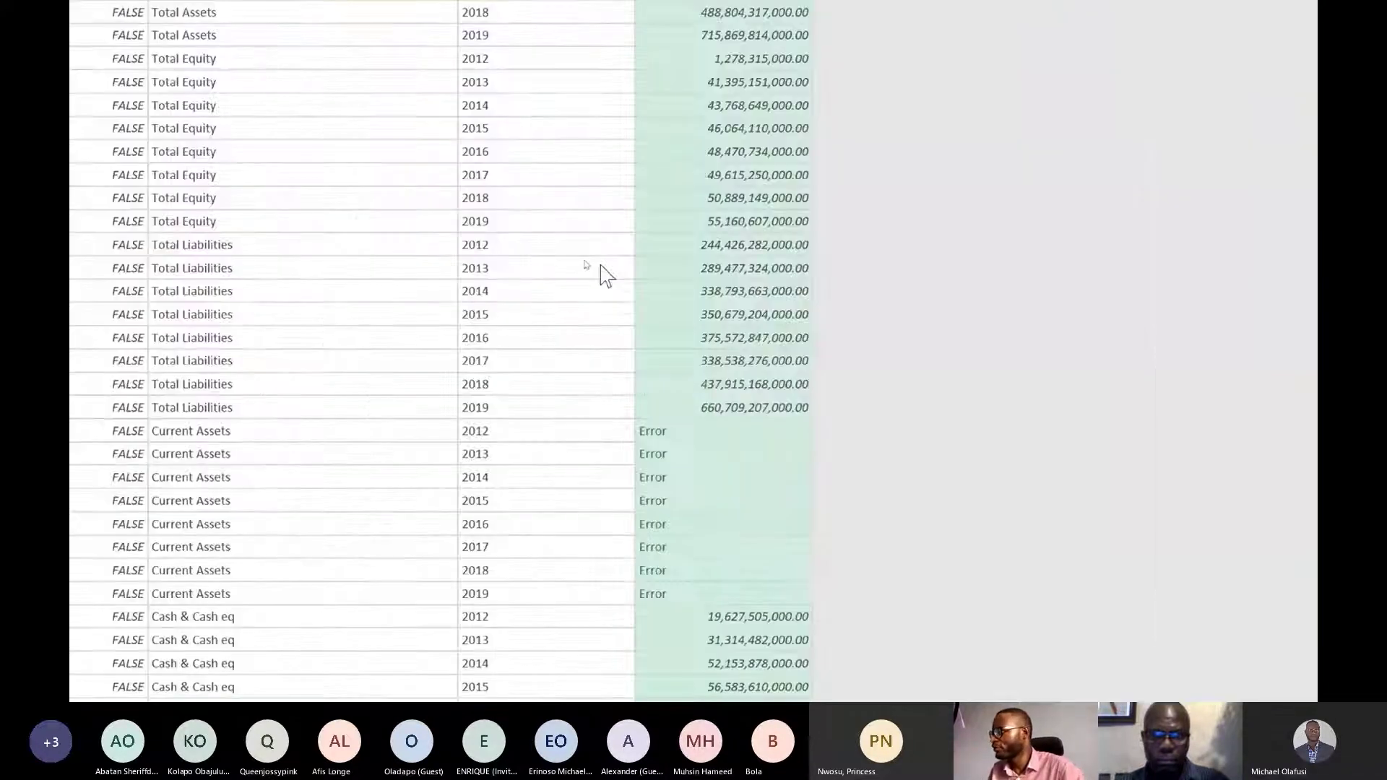
pyautogui.scroll(-2, 752, 362)
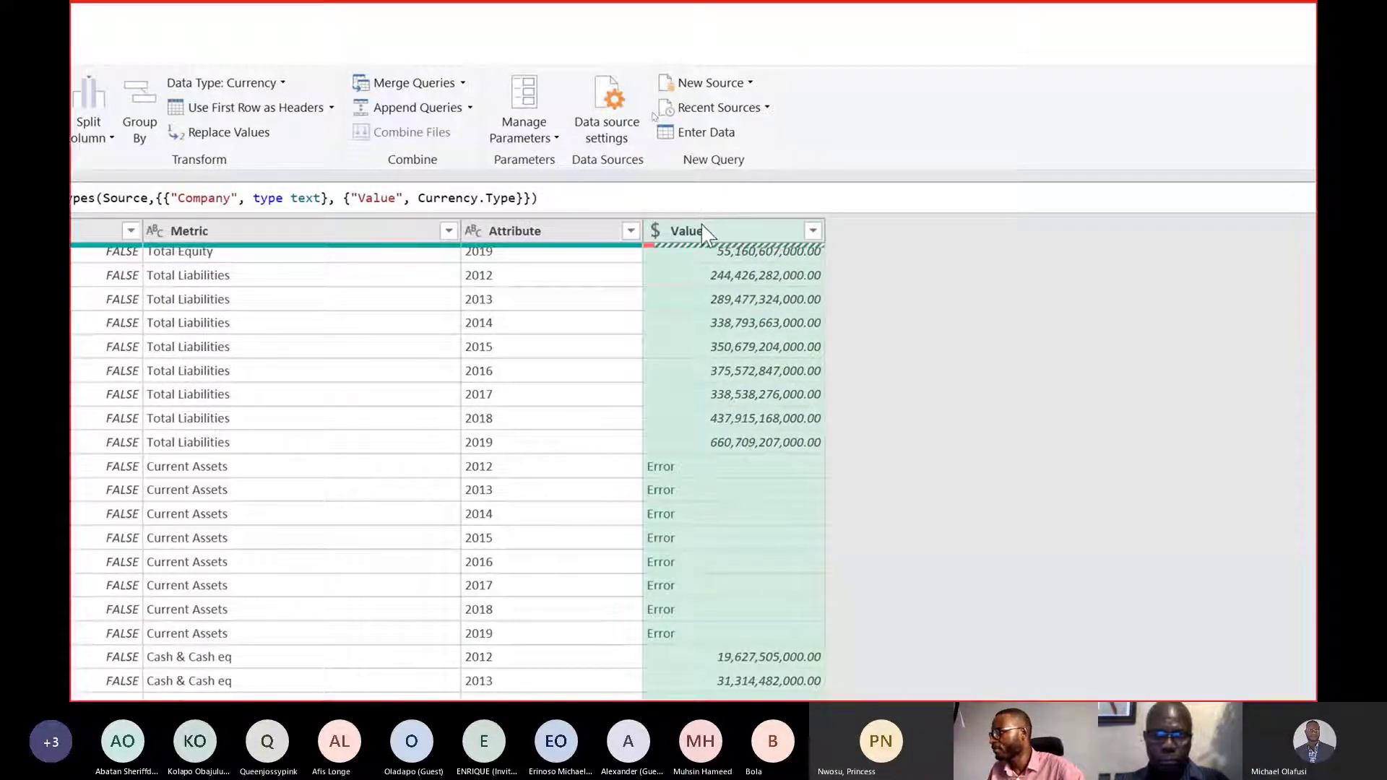
pyautogui.rightClick(707, 233)
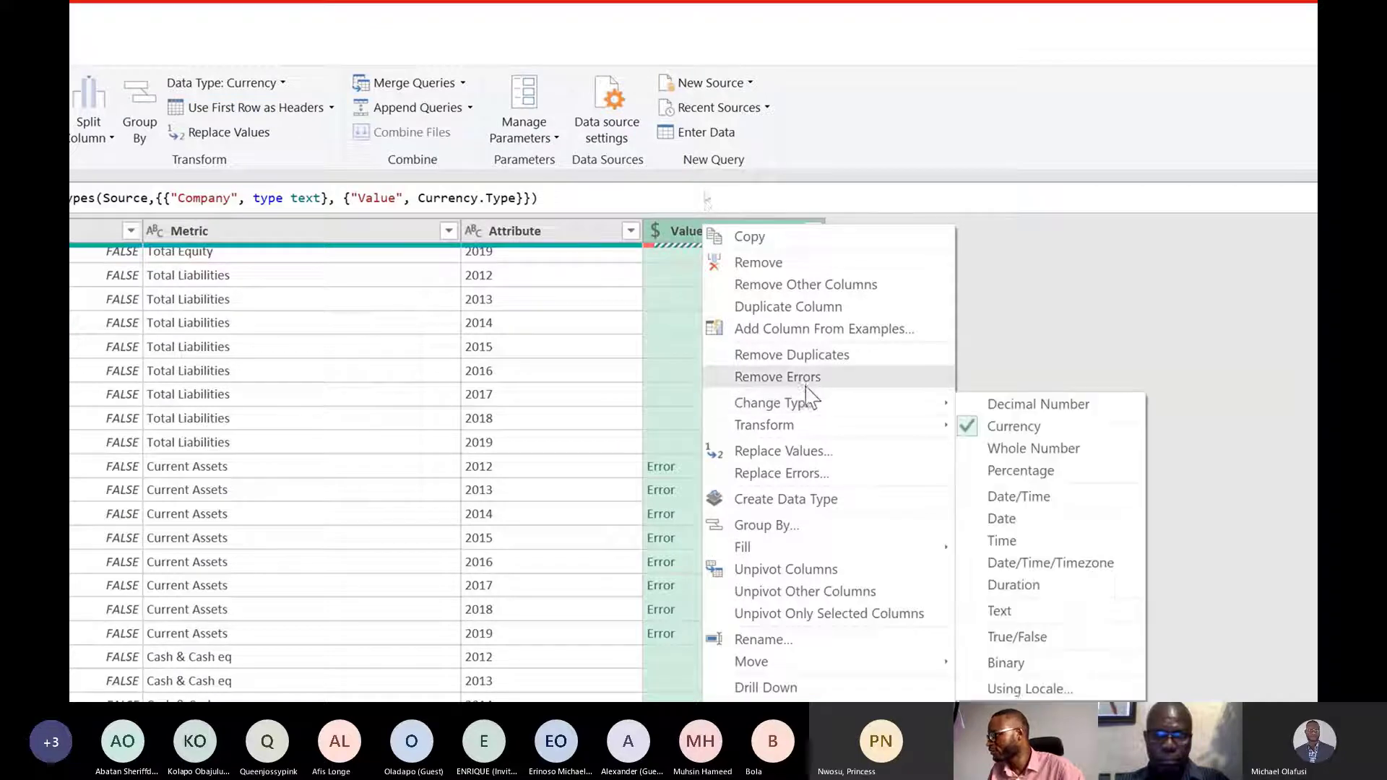
pyautogui.click(836, 468)
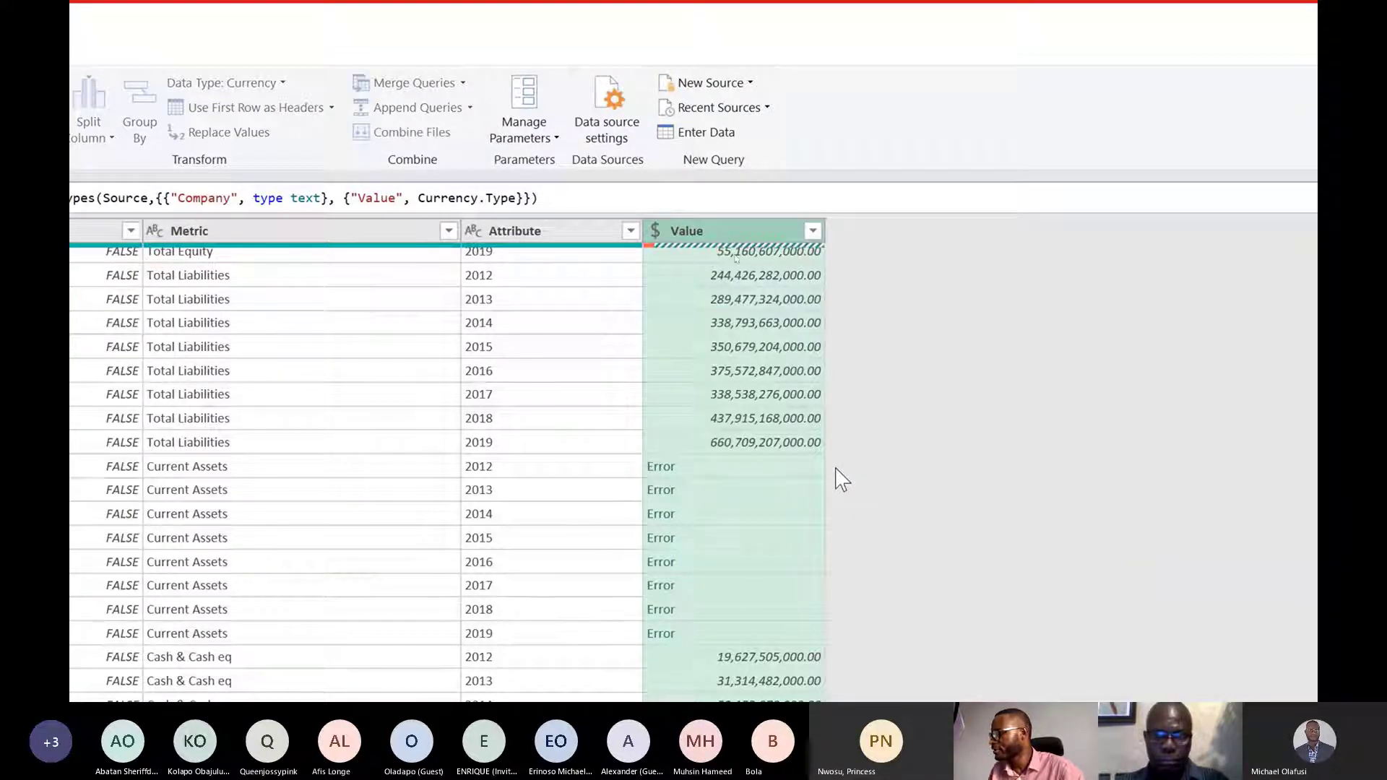
pyautogui.scroll(-3, 992, 627)
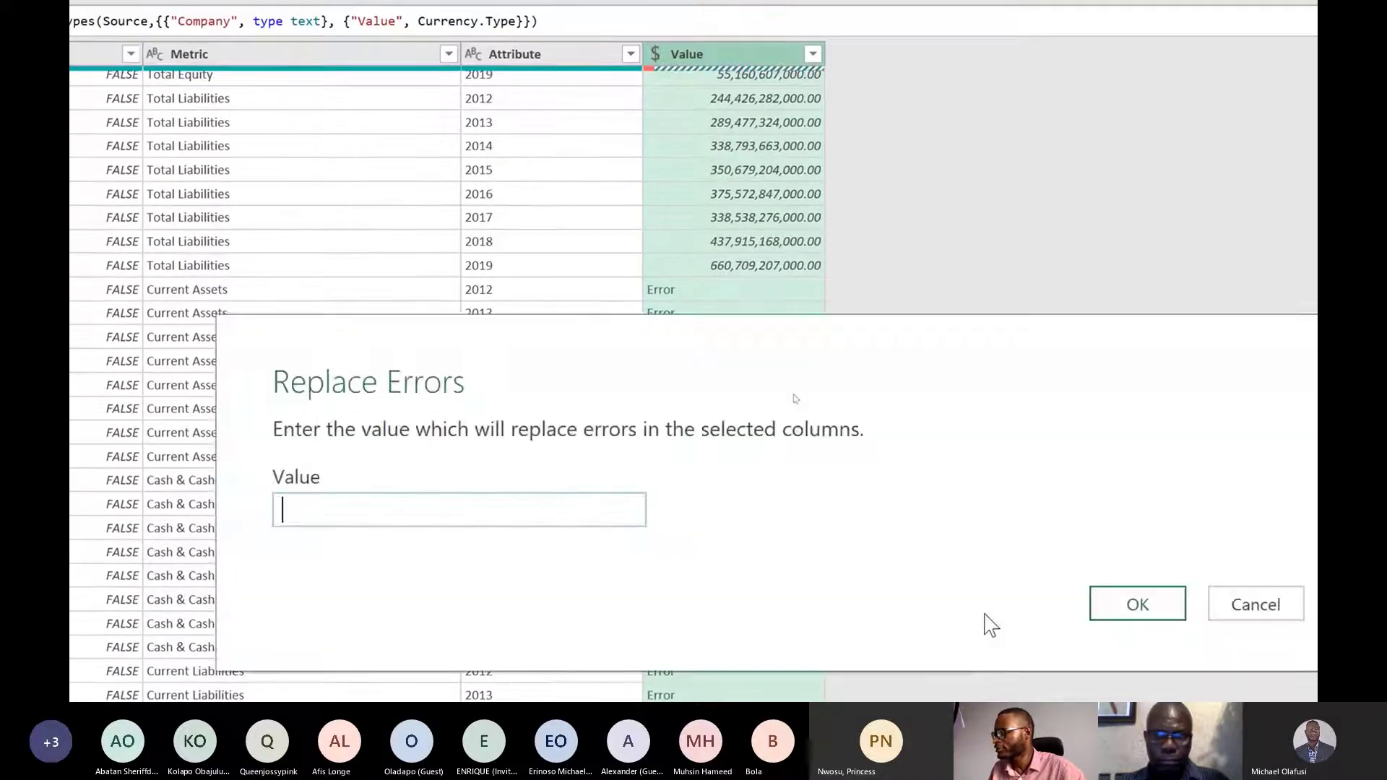
pyautogui.write('0')
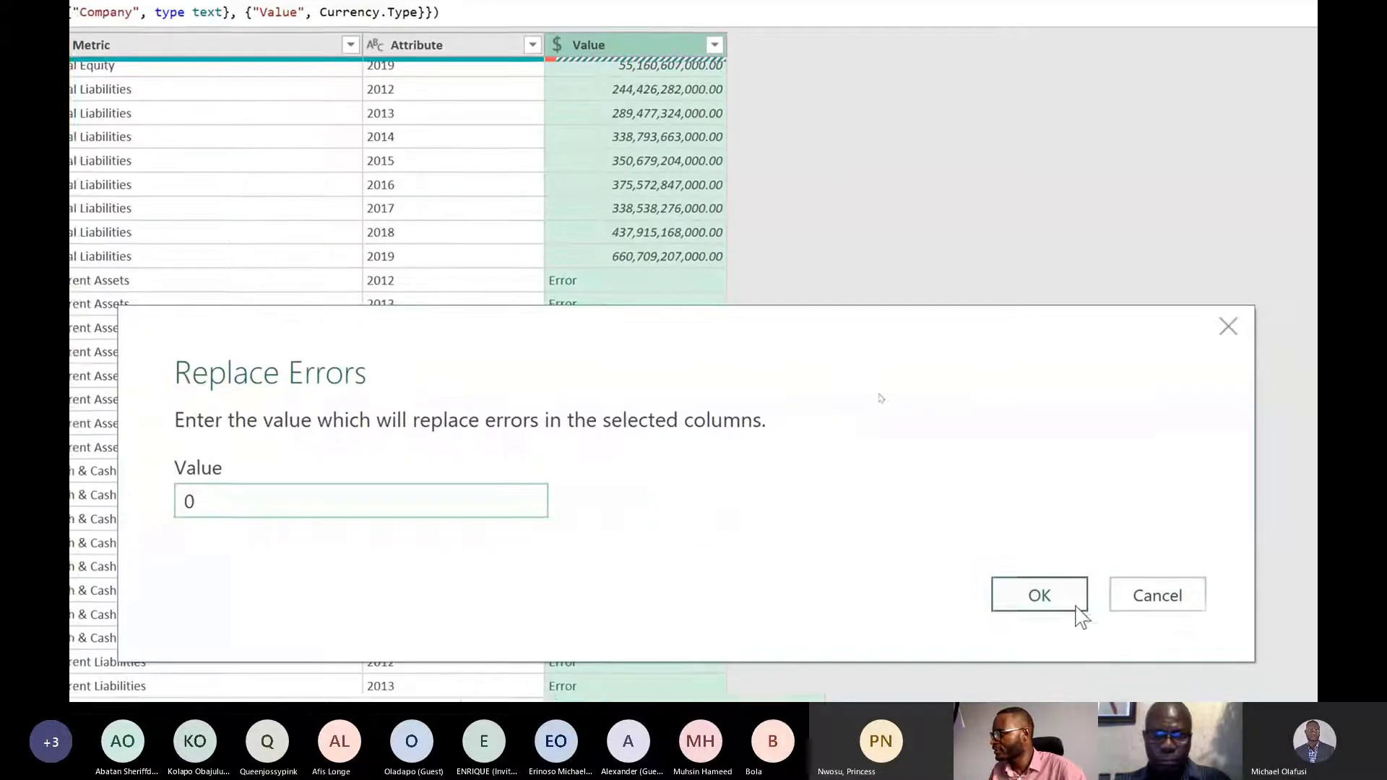
pyautogui.click(1042, 585)
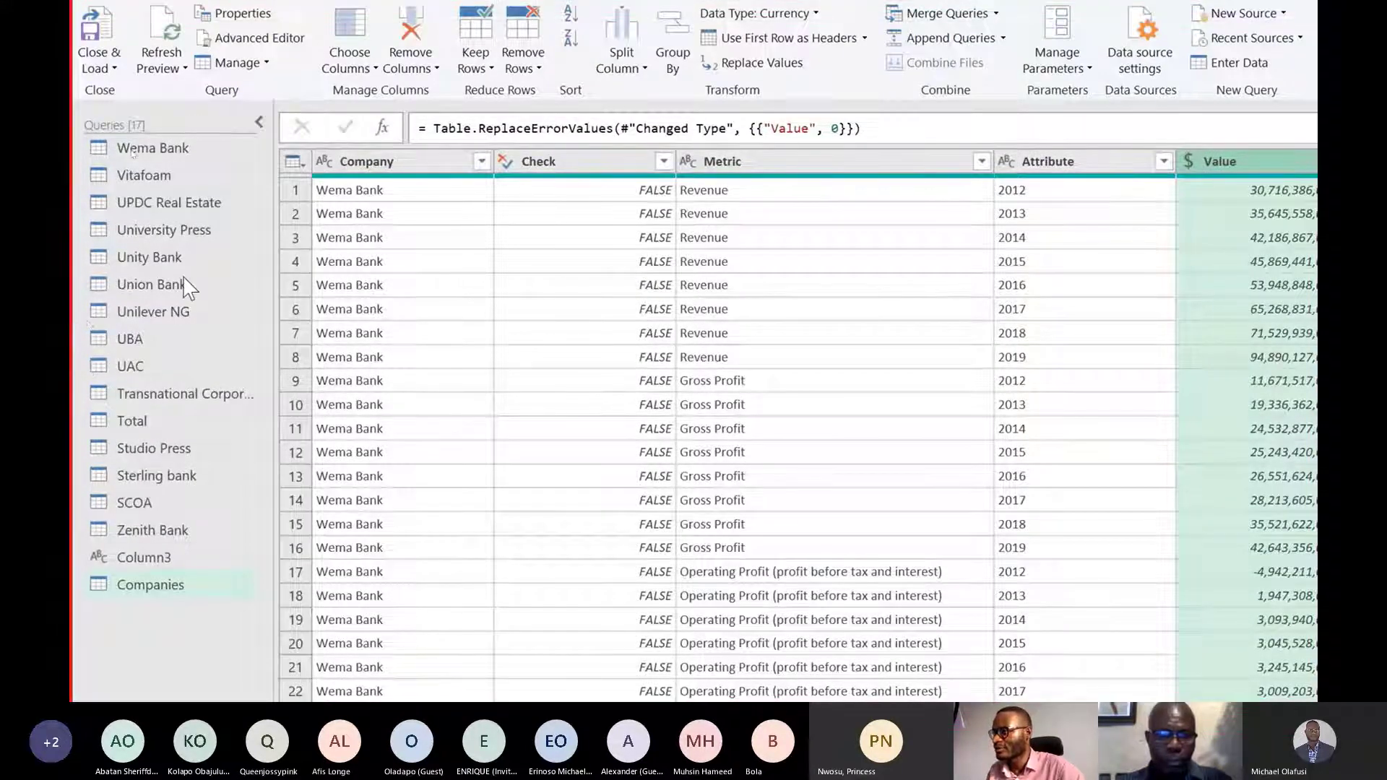
pyautogui.click(179, 150)
pyautogui.rightClick(178, 150)
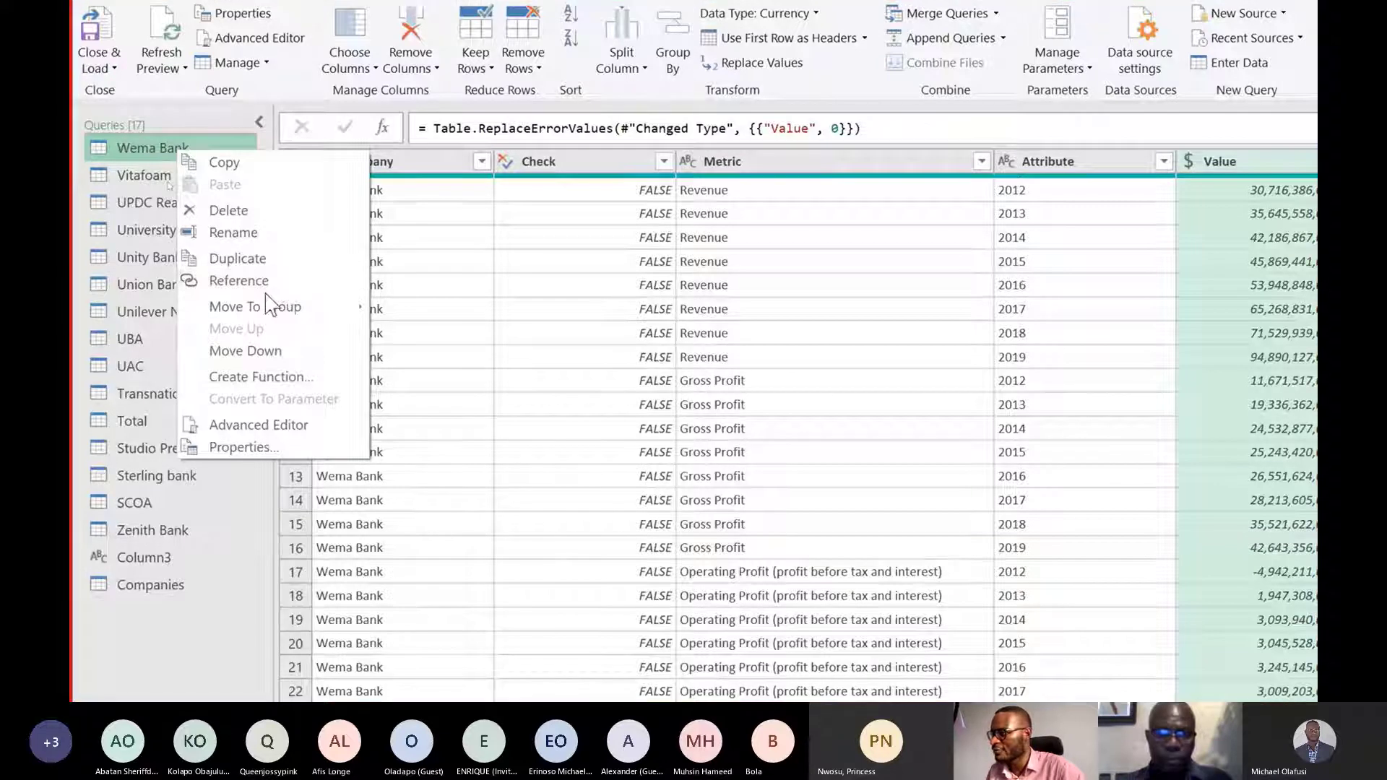
pyautogui.moveTo(264, 318)
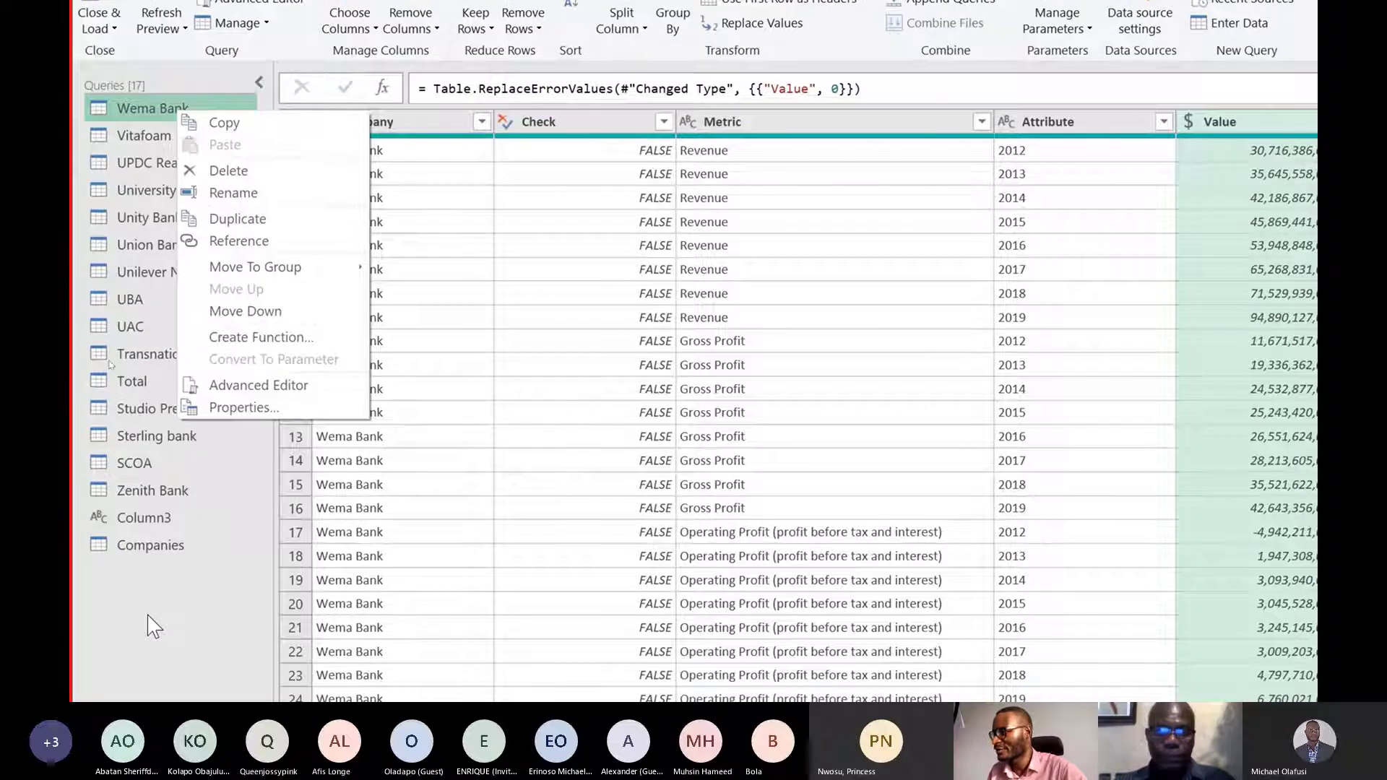
pyautogui.press('Escape')
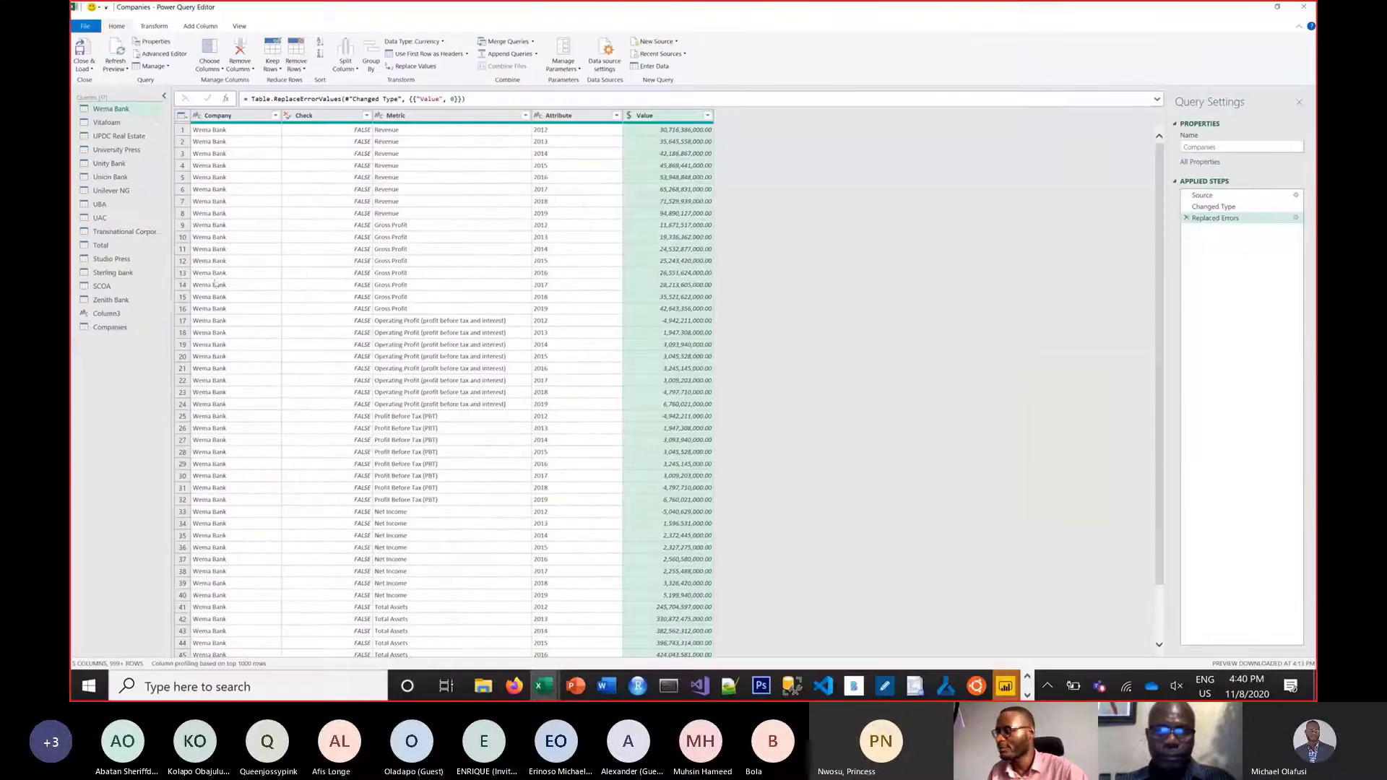
pyautogui.rightClick(120, 192)
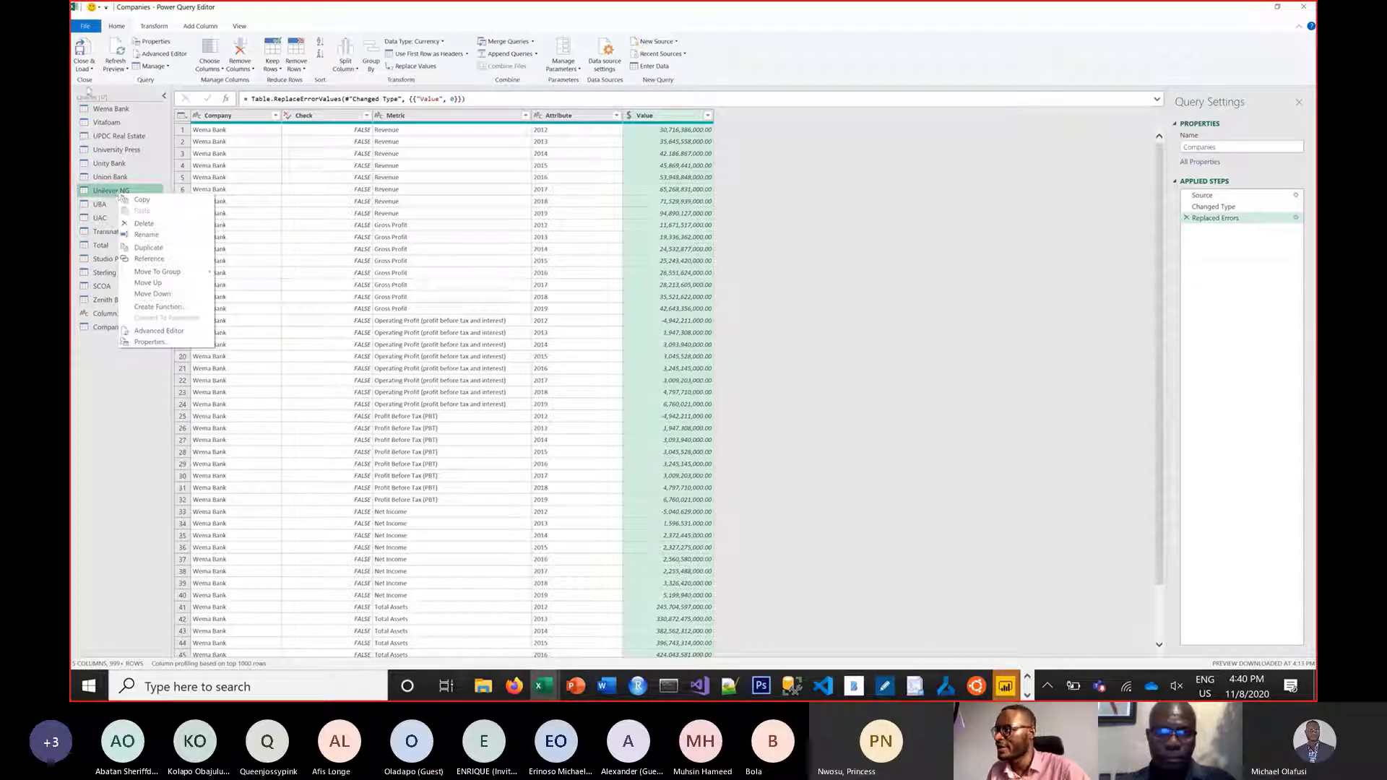
pyautogui.click(102, 395)
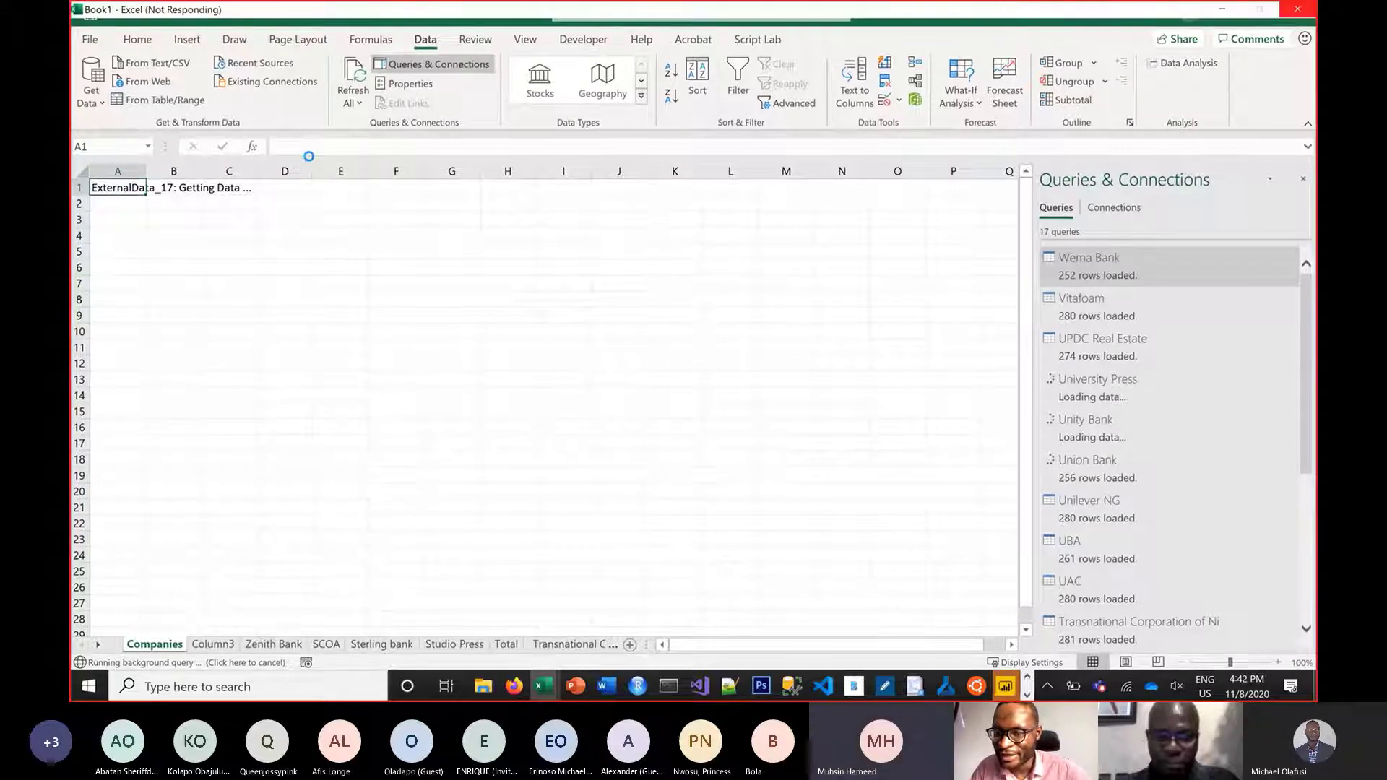
# Switch to the Stocks Analysis spreadsheet in Google Sheets and check its sharing status.
pyautogui.hotkey('alt', 'Tab')
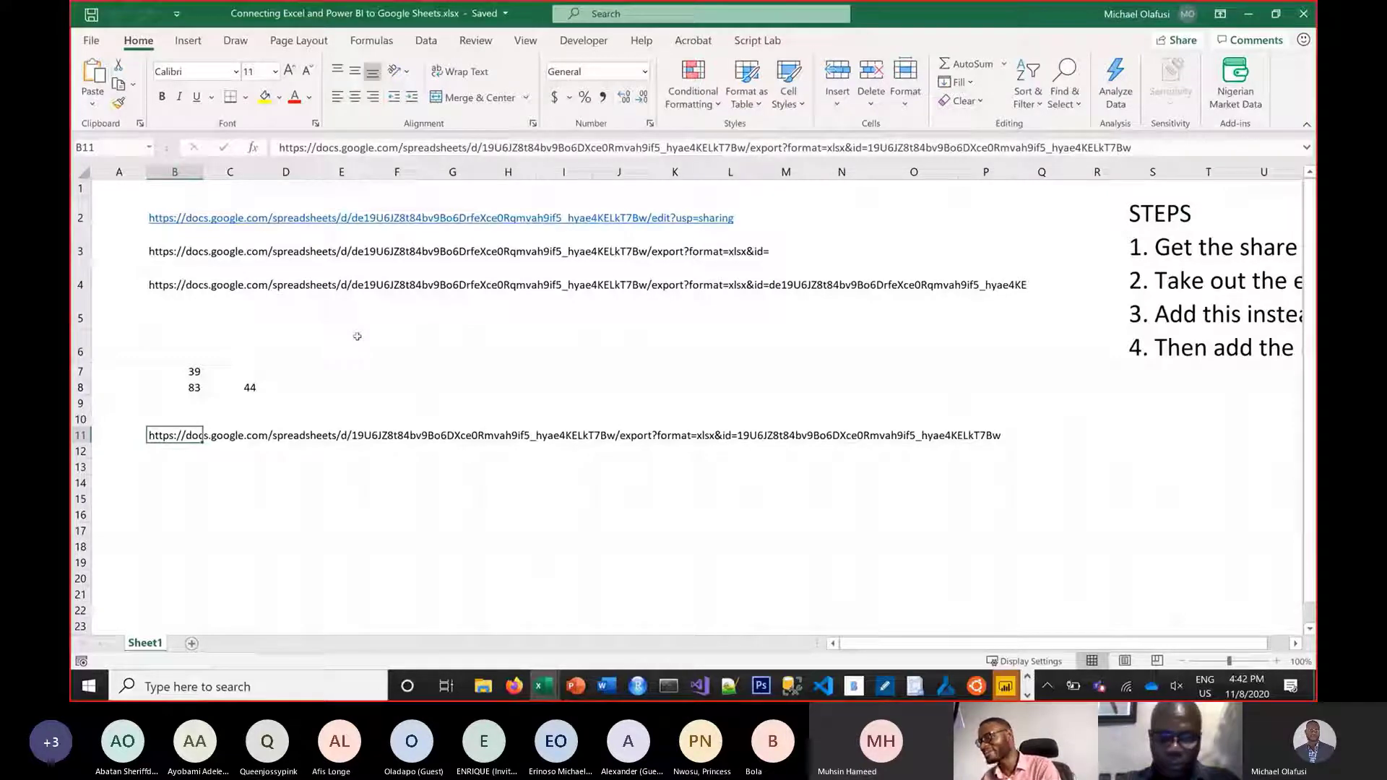
pyautogui.hotkey('alt', 'Tab')
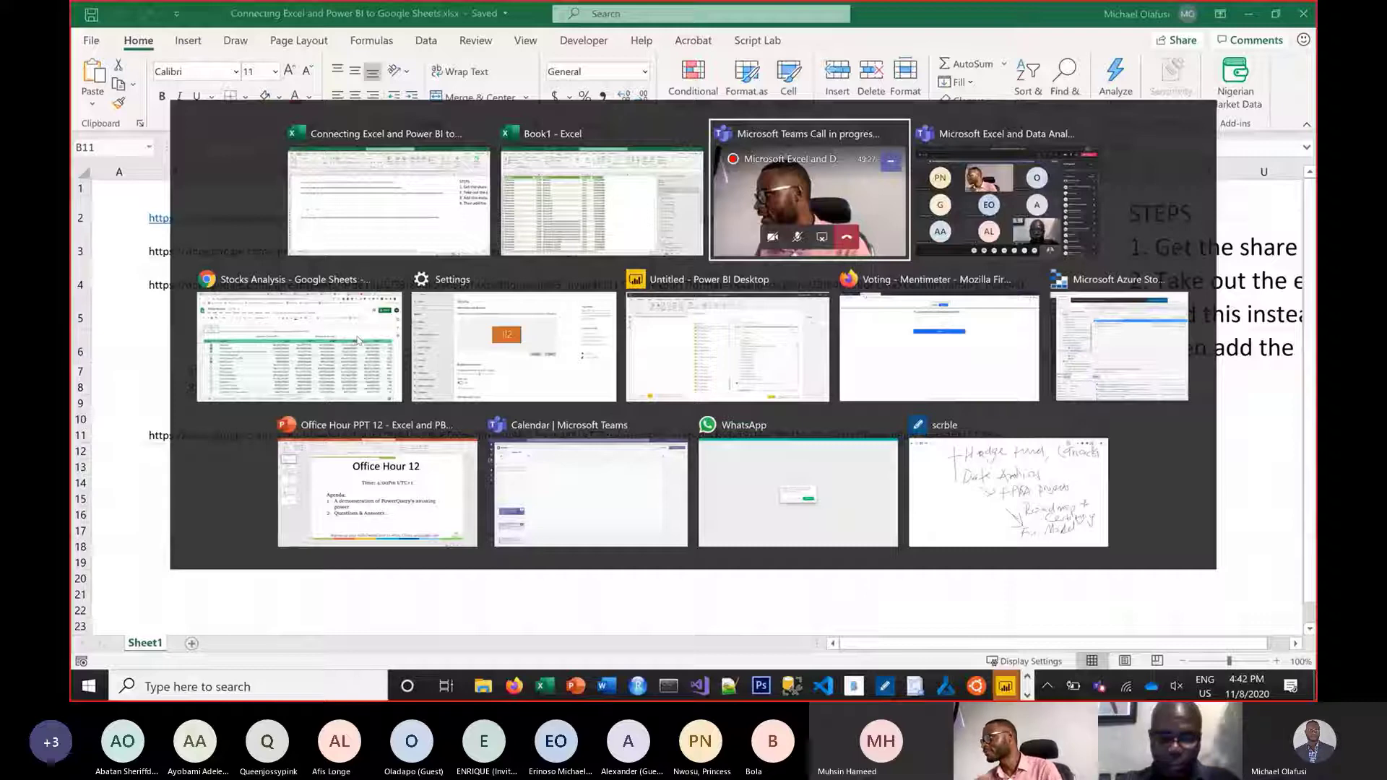
pyautogui.click(359, 340)
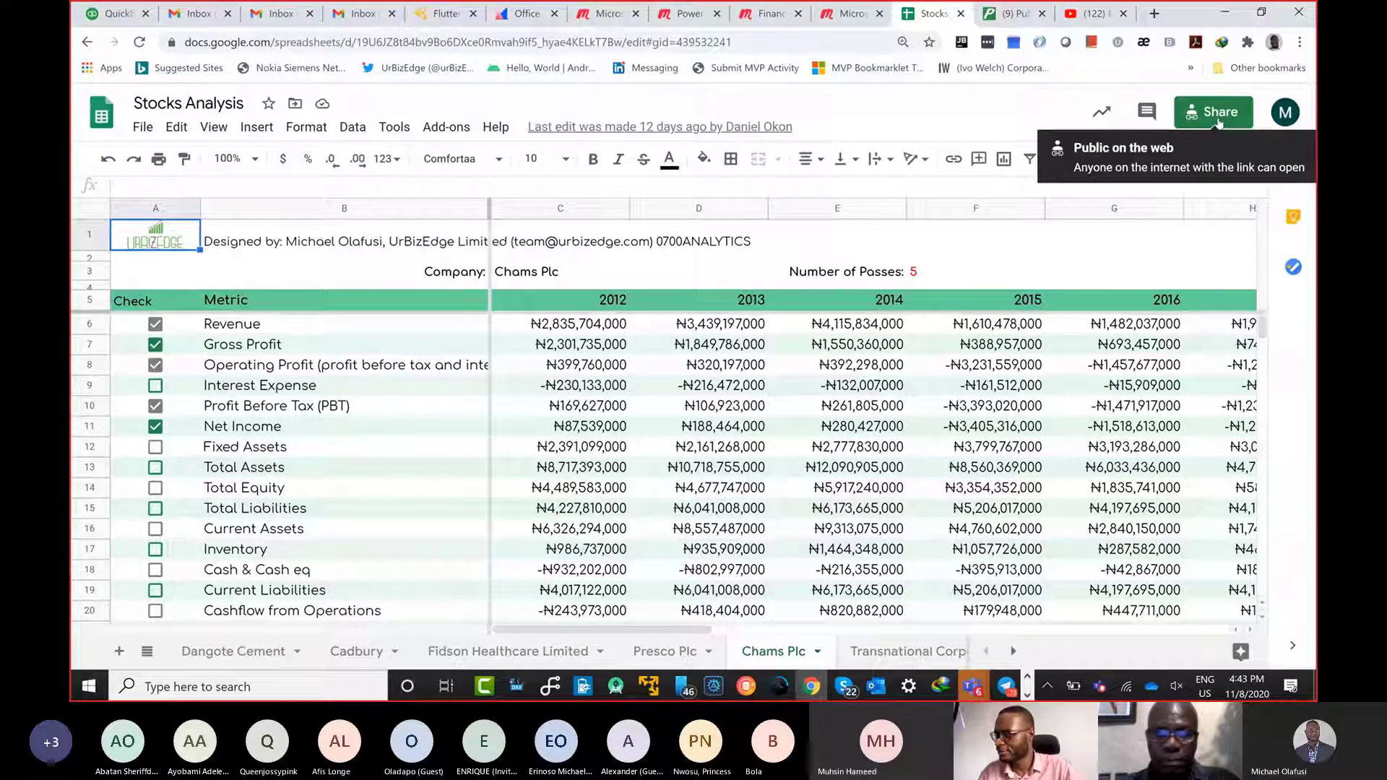
# Return to the Book1 workbook in Excel and check the company names listed in the Companies table's Company filter.
pyautogui.press('ctrl+super+Right')
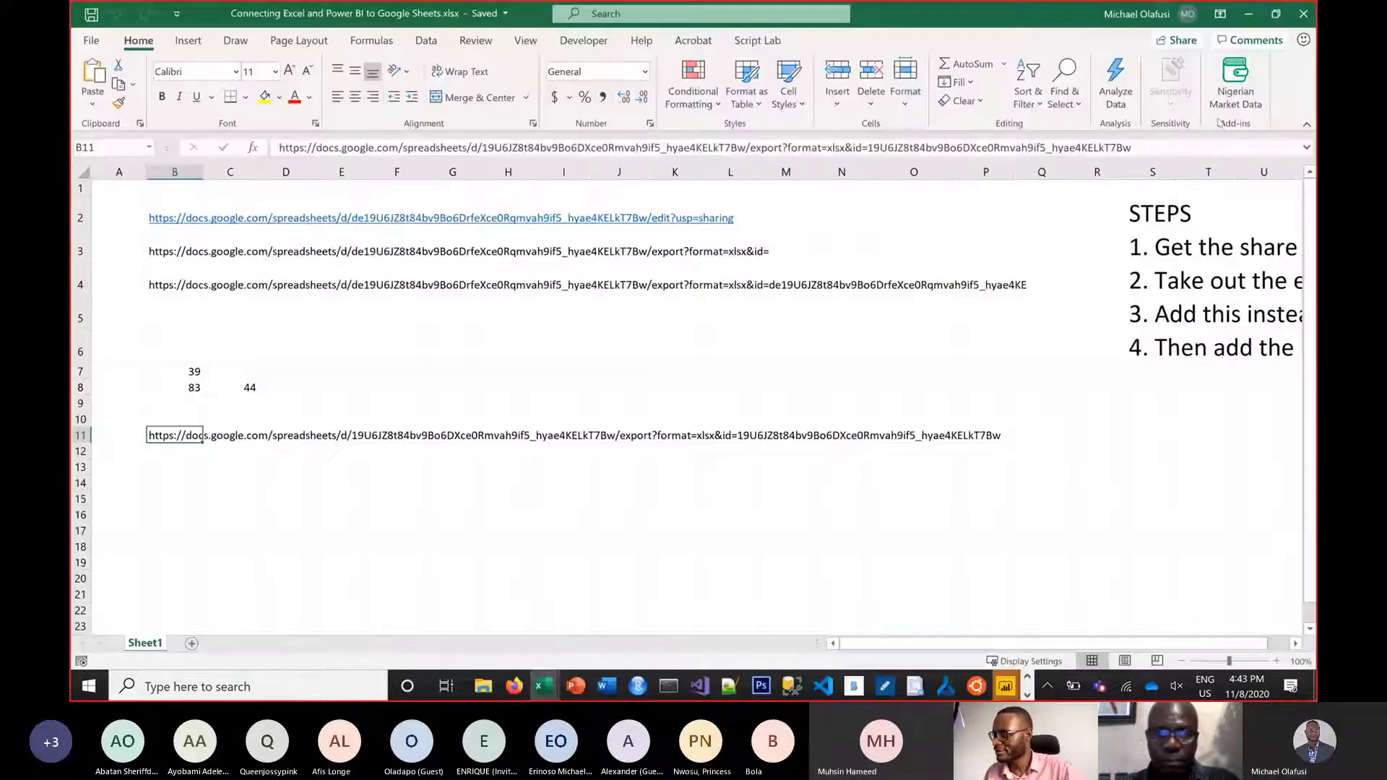
pyautogui.moveTo(536, 696)
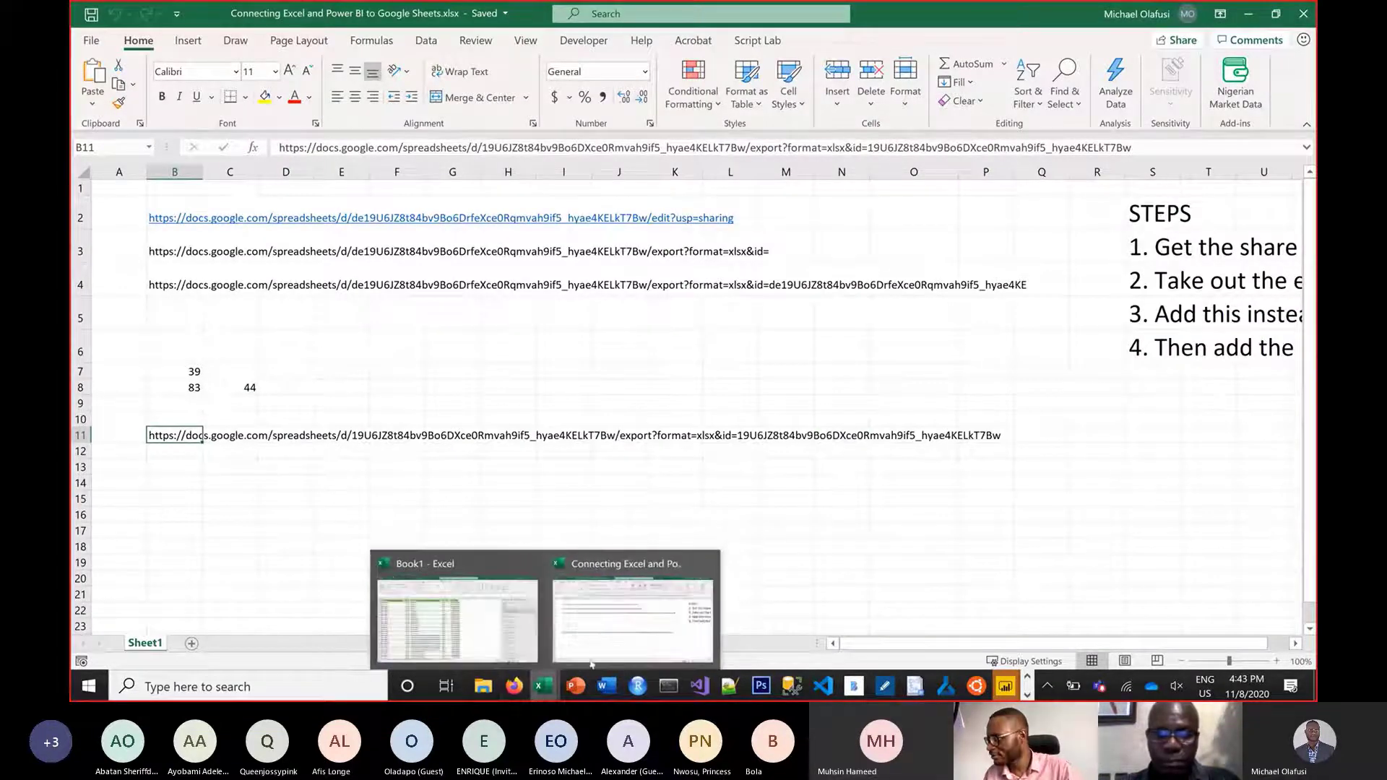
pyautogui.hotkey('alt', 'Tab')
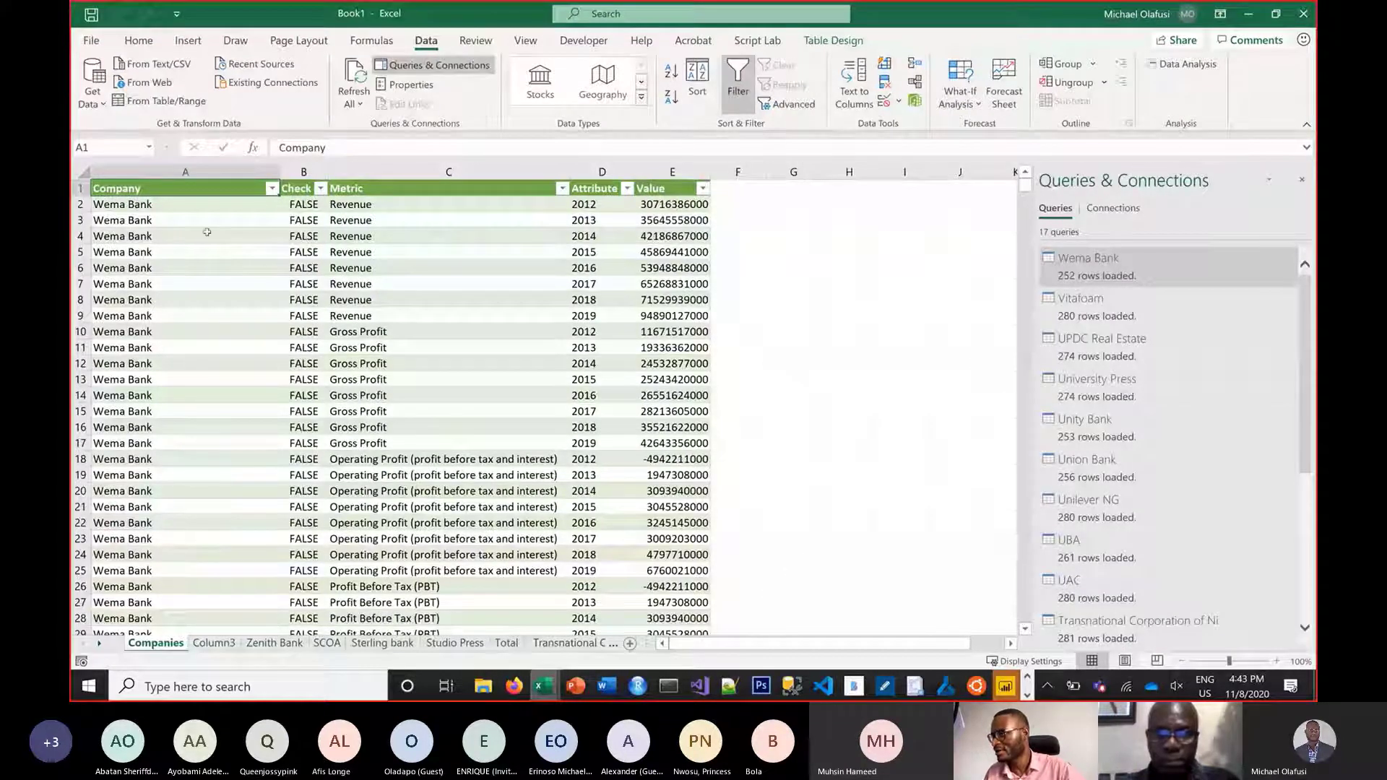
pyautogui.click(271, 188)
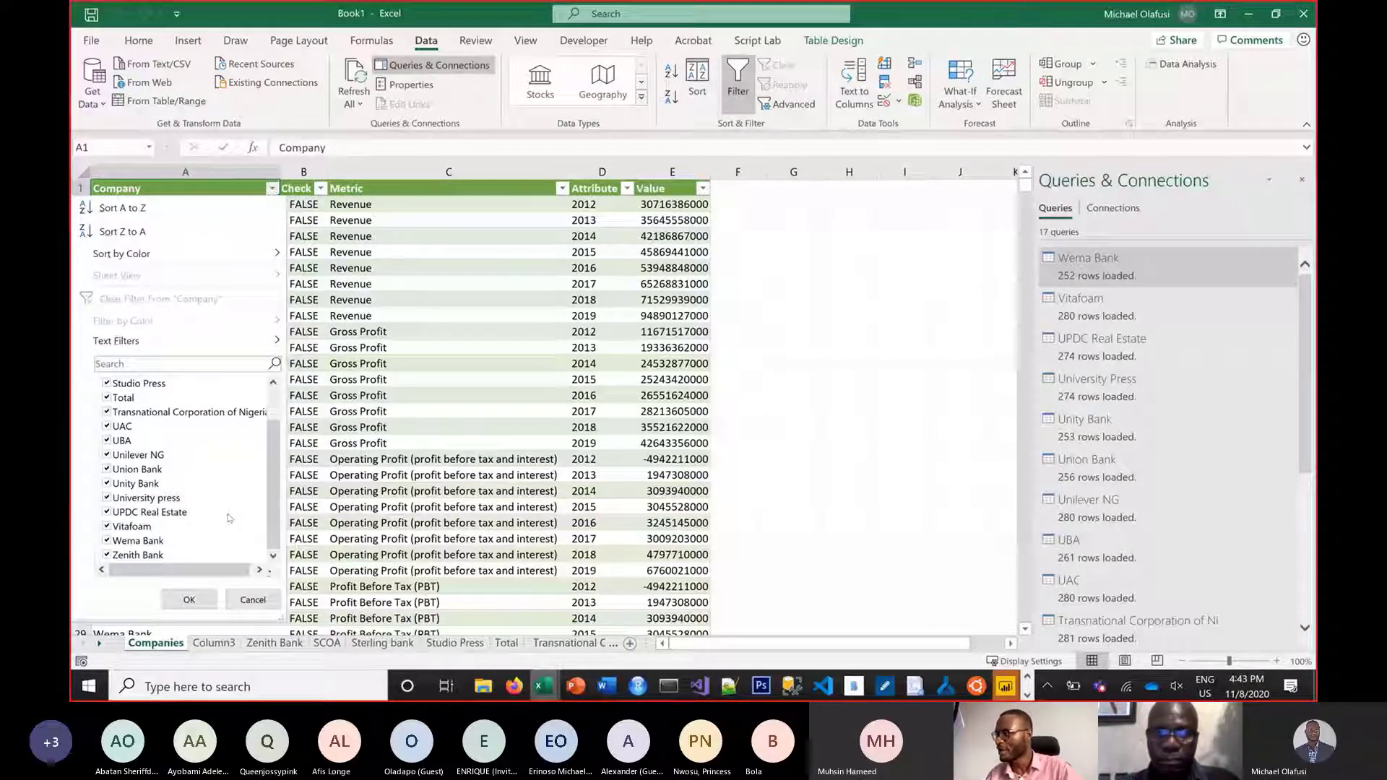
# Refresh the loaded Companies table from its data source.
pyautogui.rightClick(347, 300)
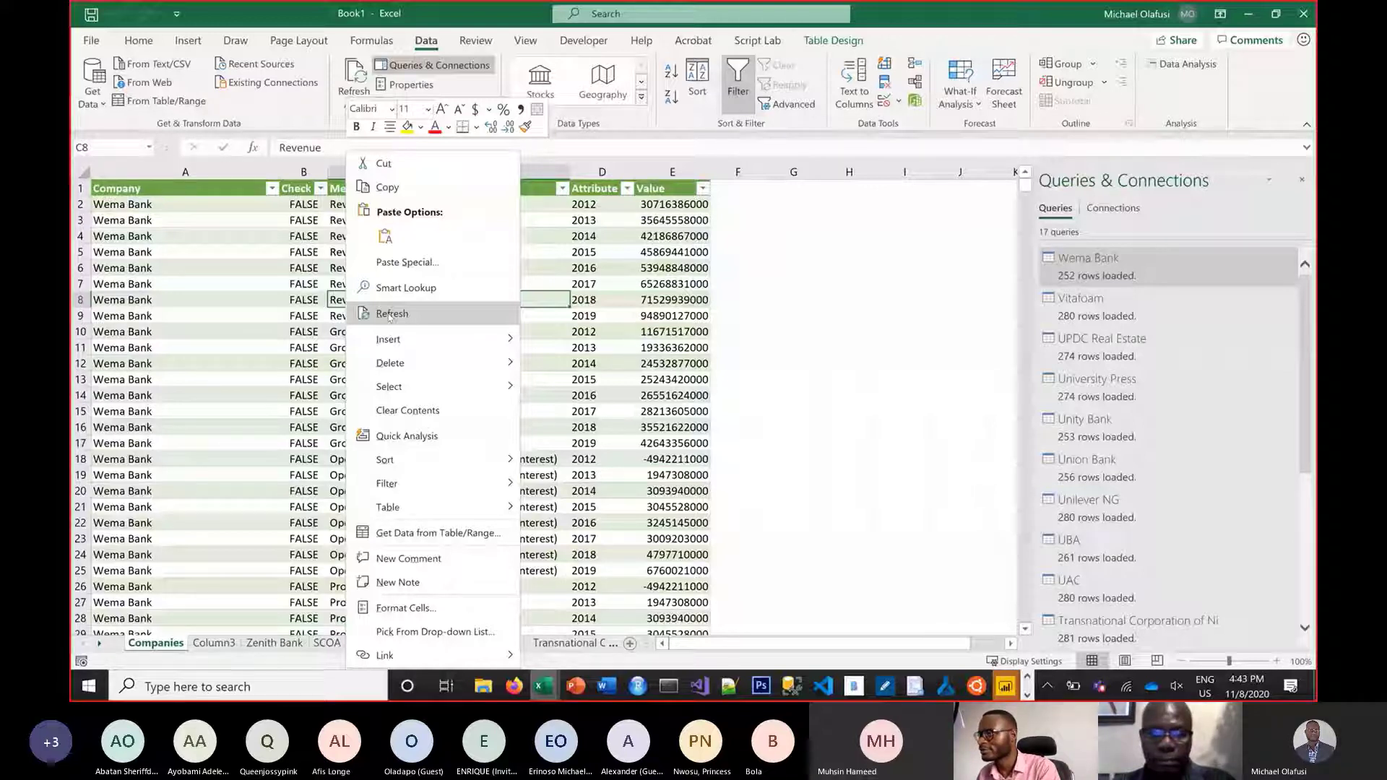
pyautogui.click(390, 316)
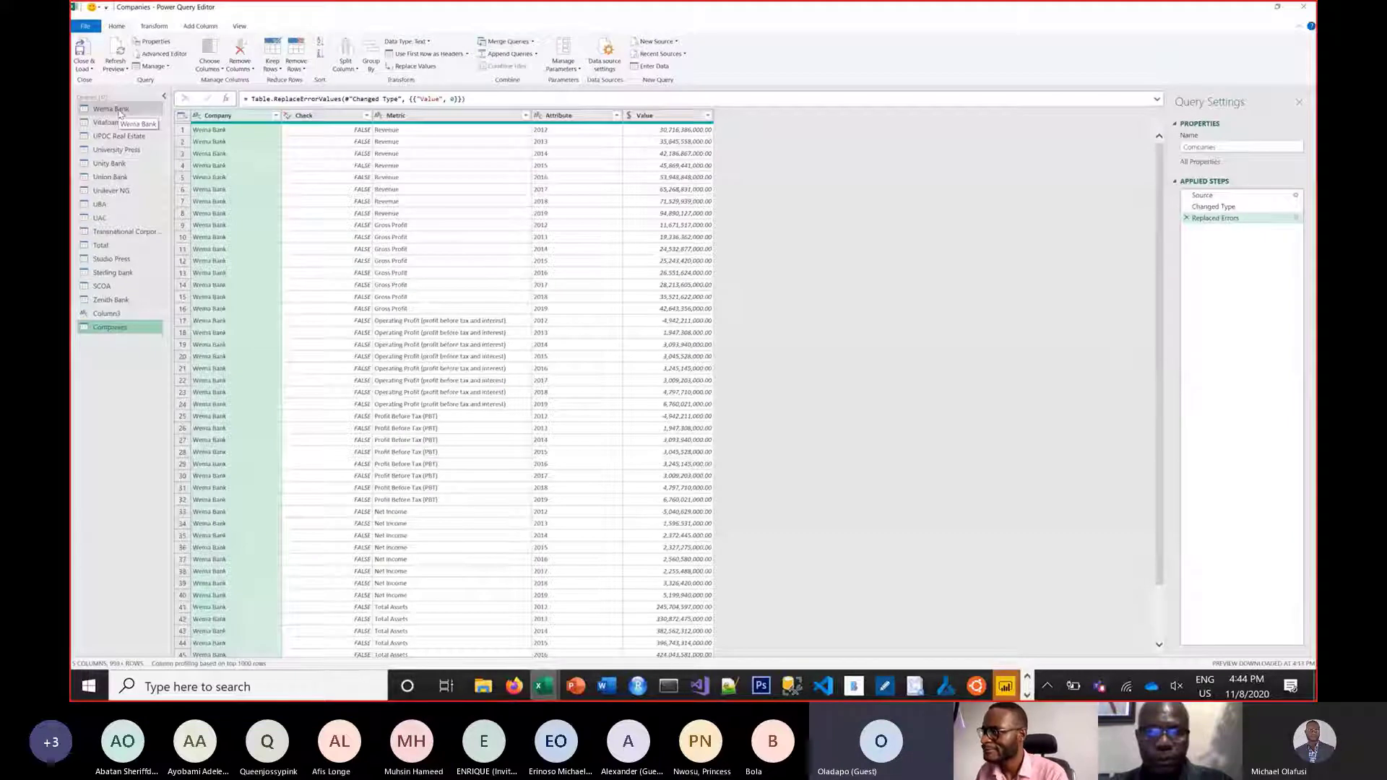
# Compare the unpivoted tables of the Wema Bank and Vitafoam queries in the Power Query Editor.
pyautogui.click(121, 112)
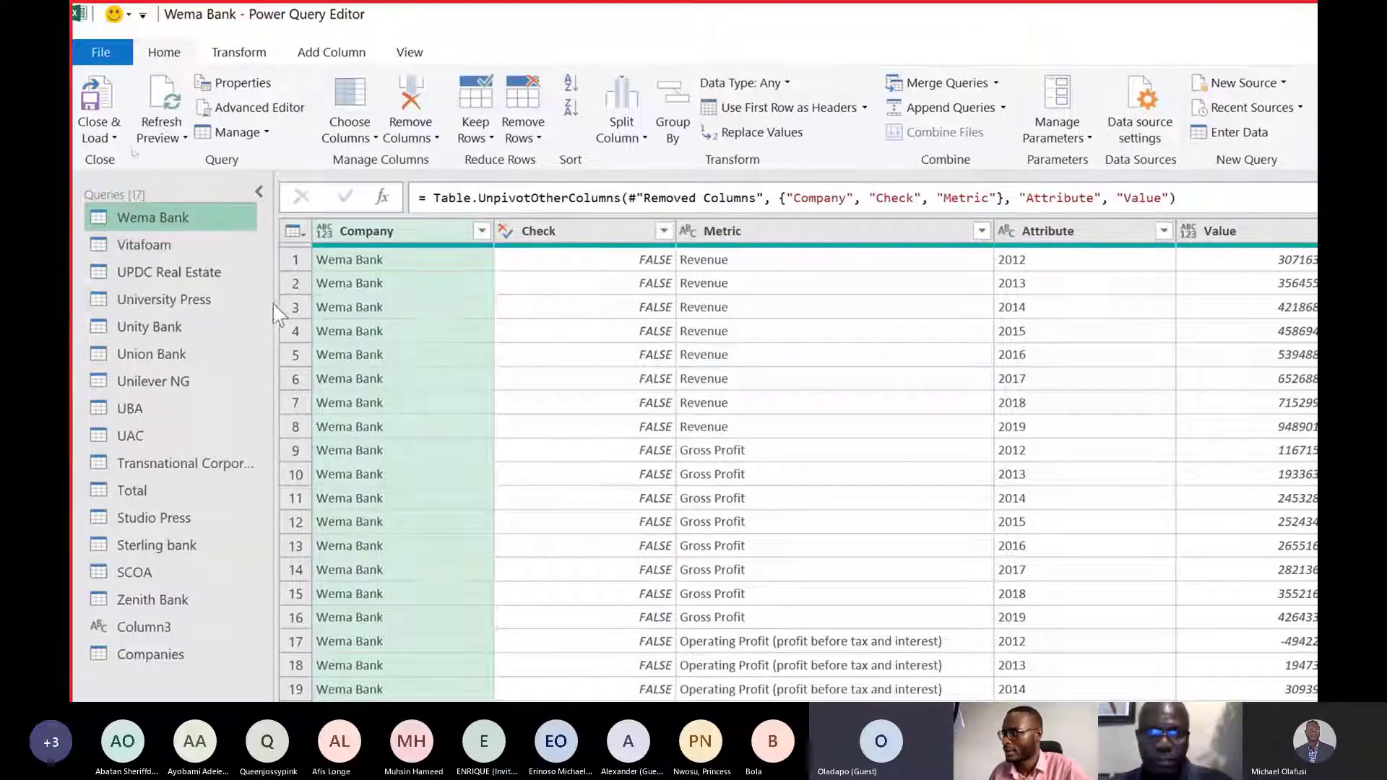
pyautogui.click(136, 256)
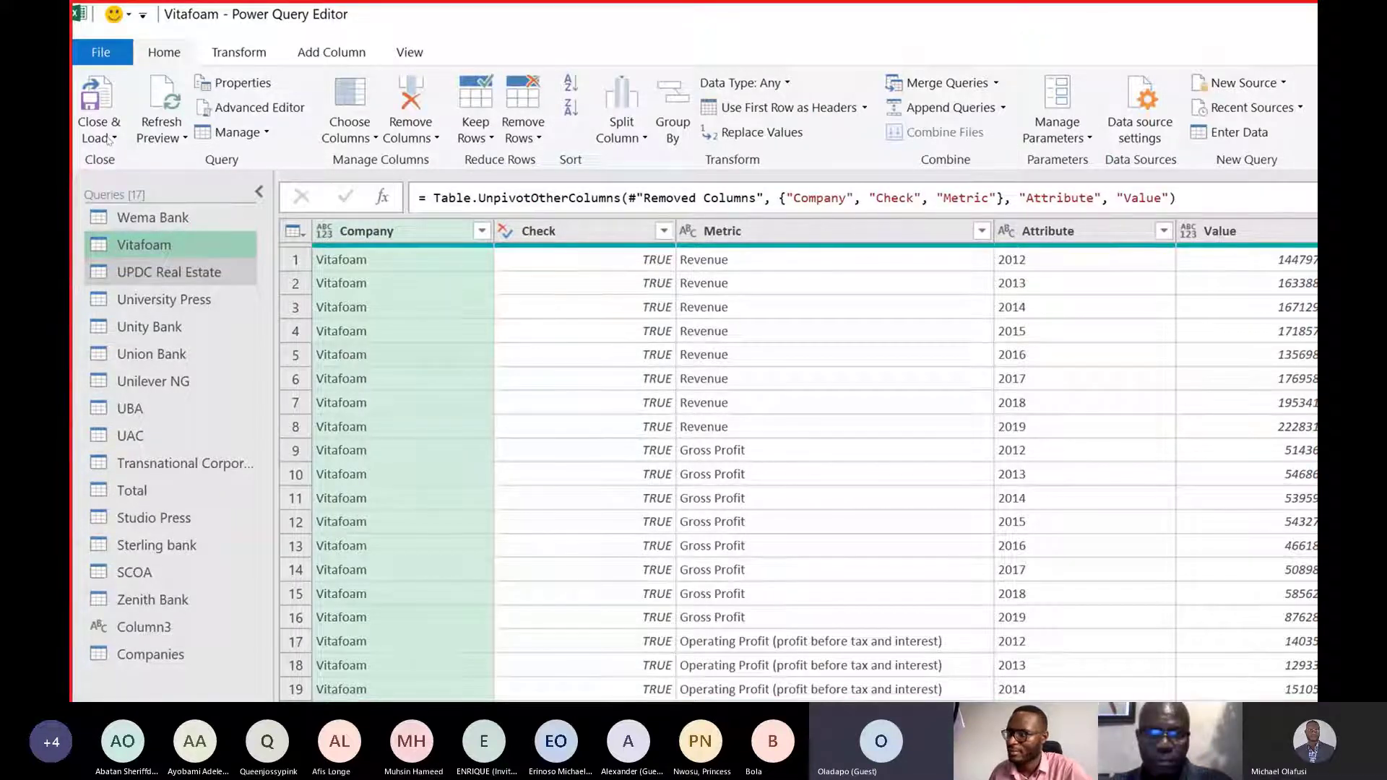
pyautogui.click(158, 217)
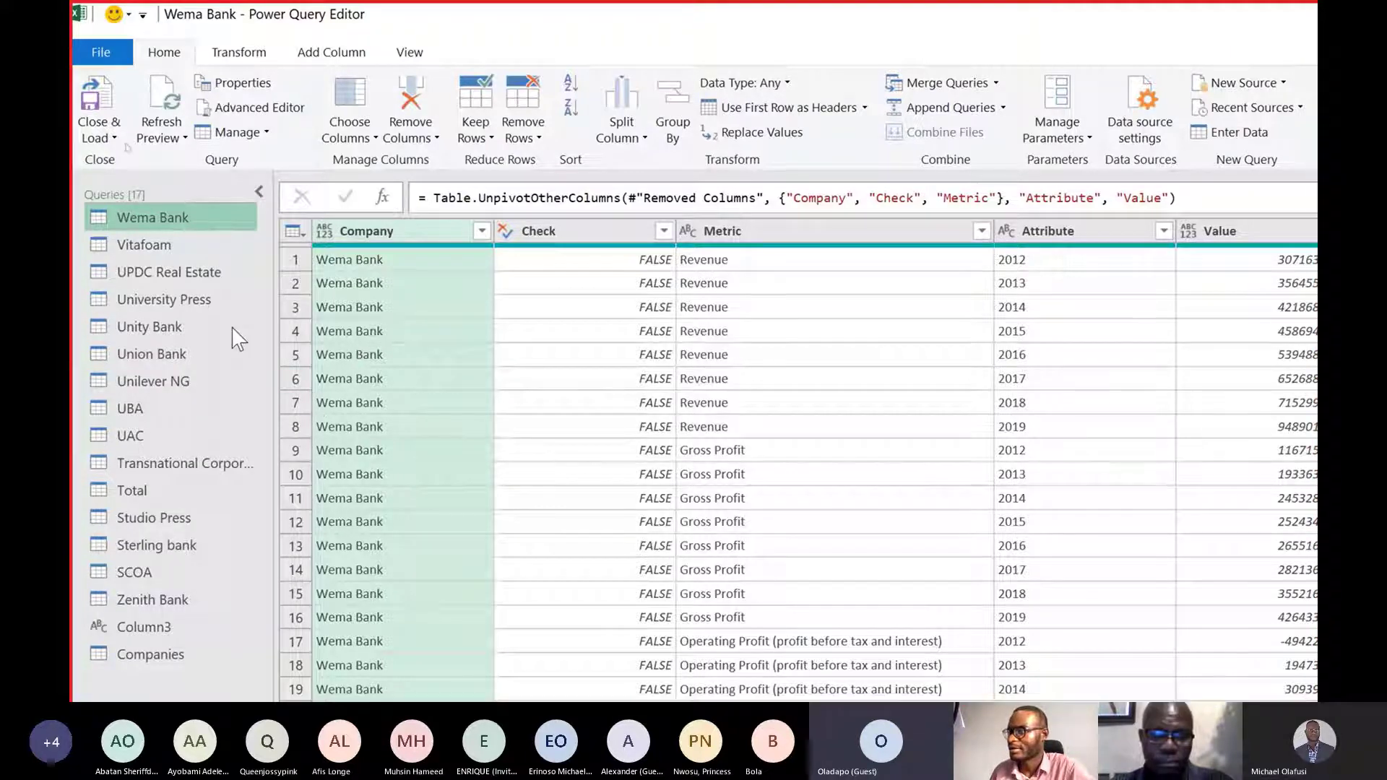
pyautogui.rightClick(149, 225)
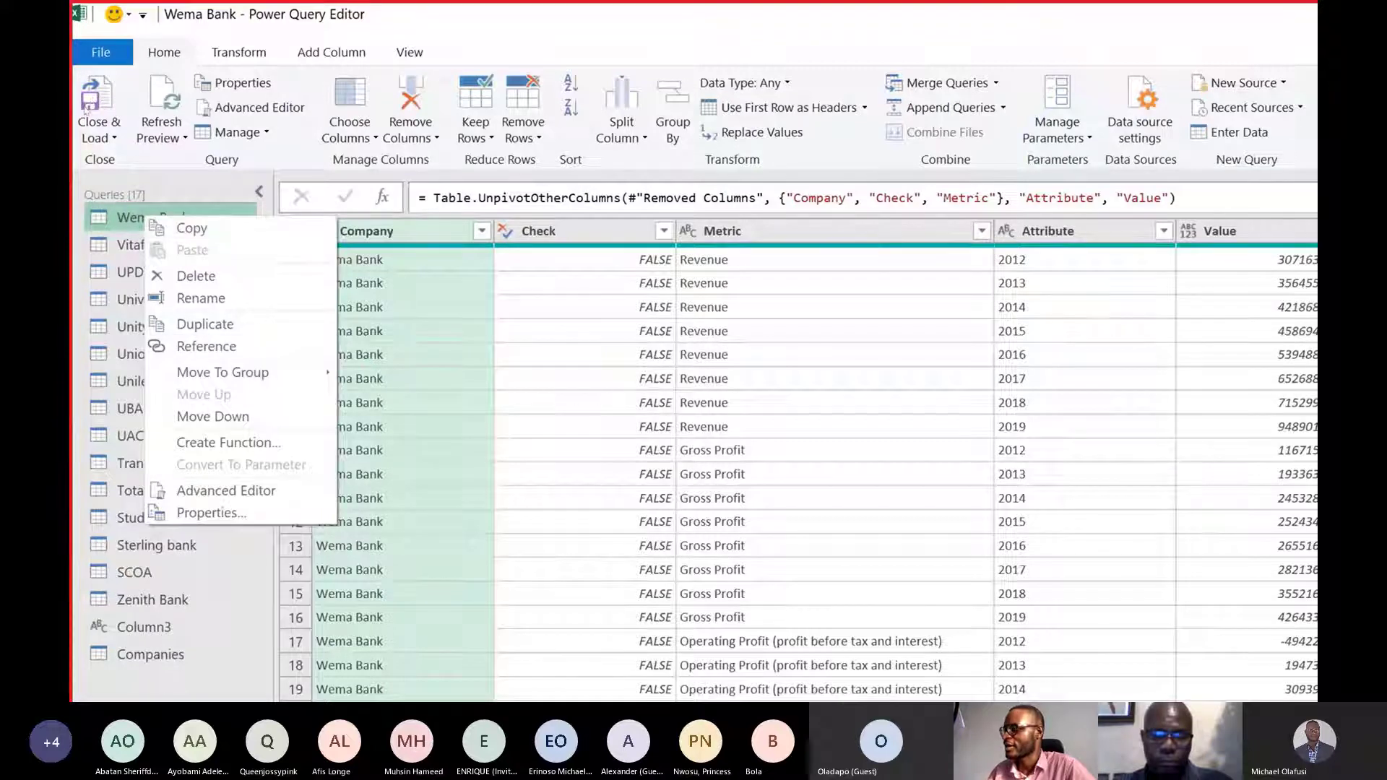
pyautogui.press('Escape')
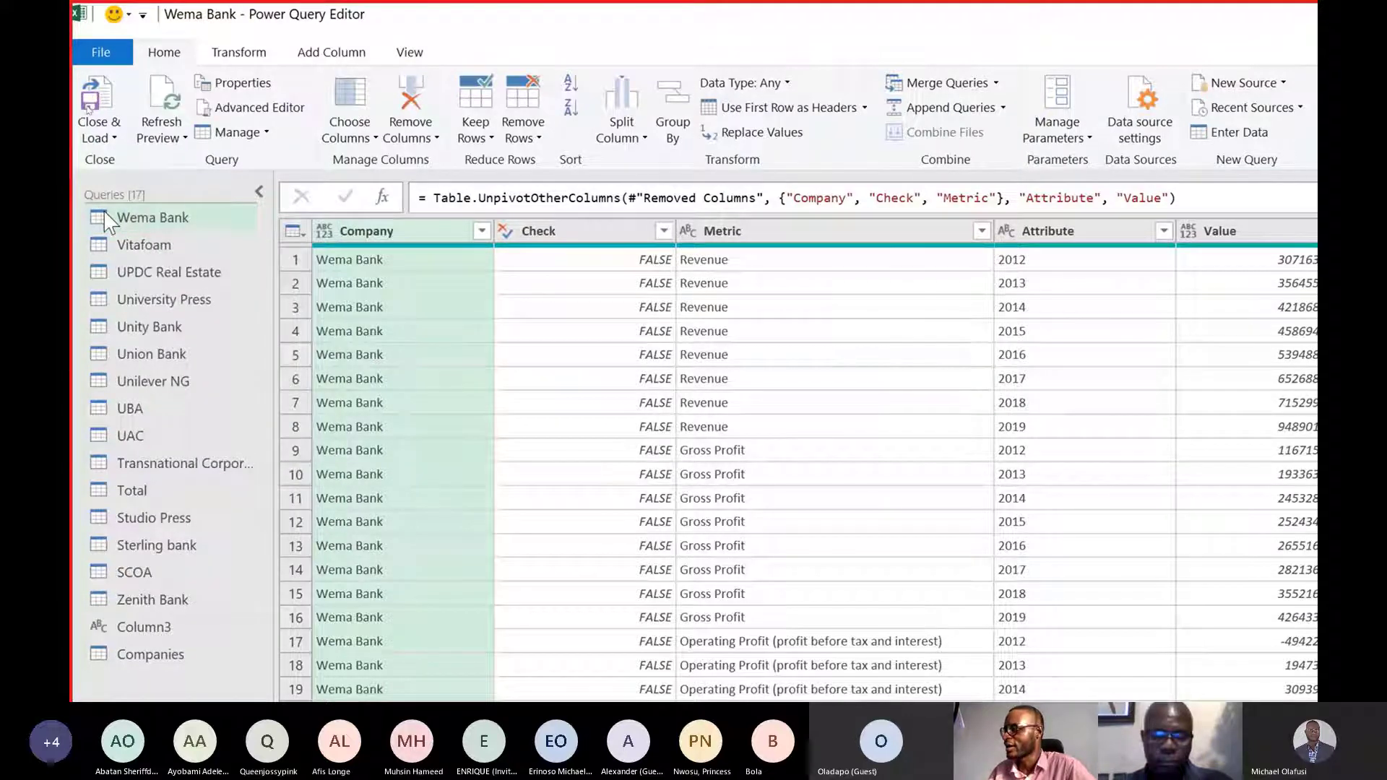
pyautogui.click(181, 247)
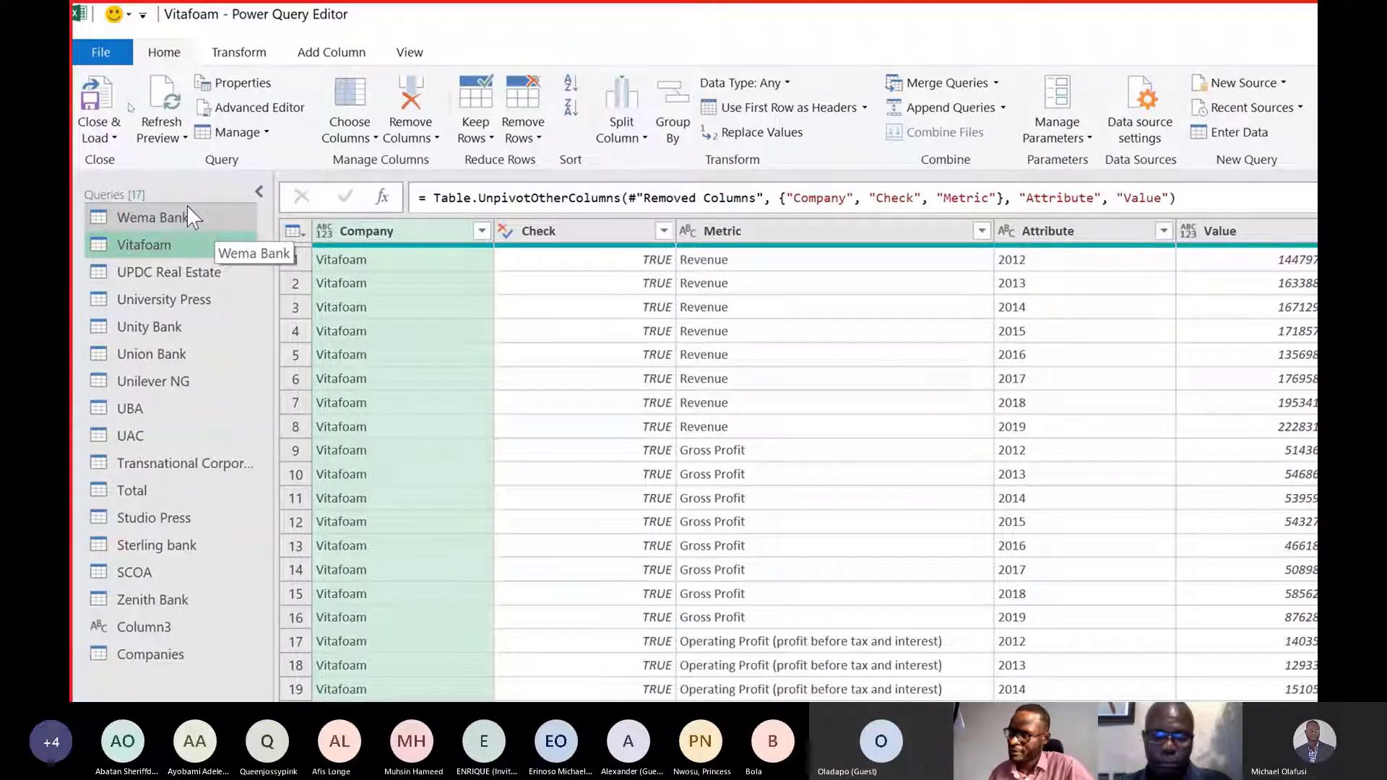
pyautogui.click(173, 220)
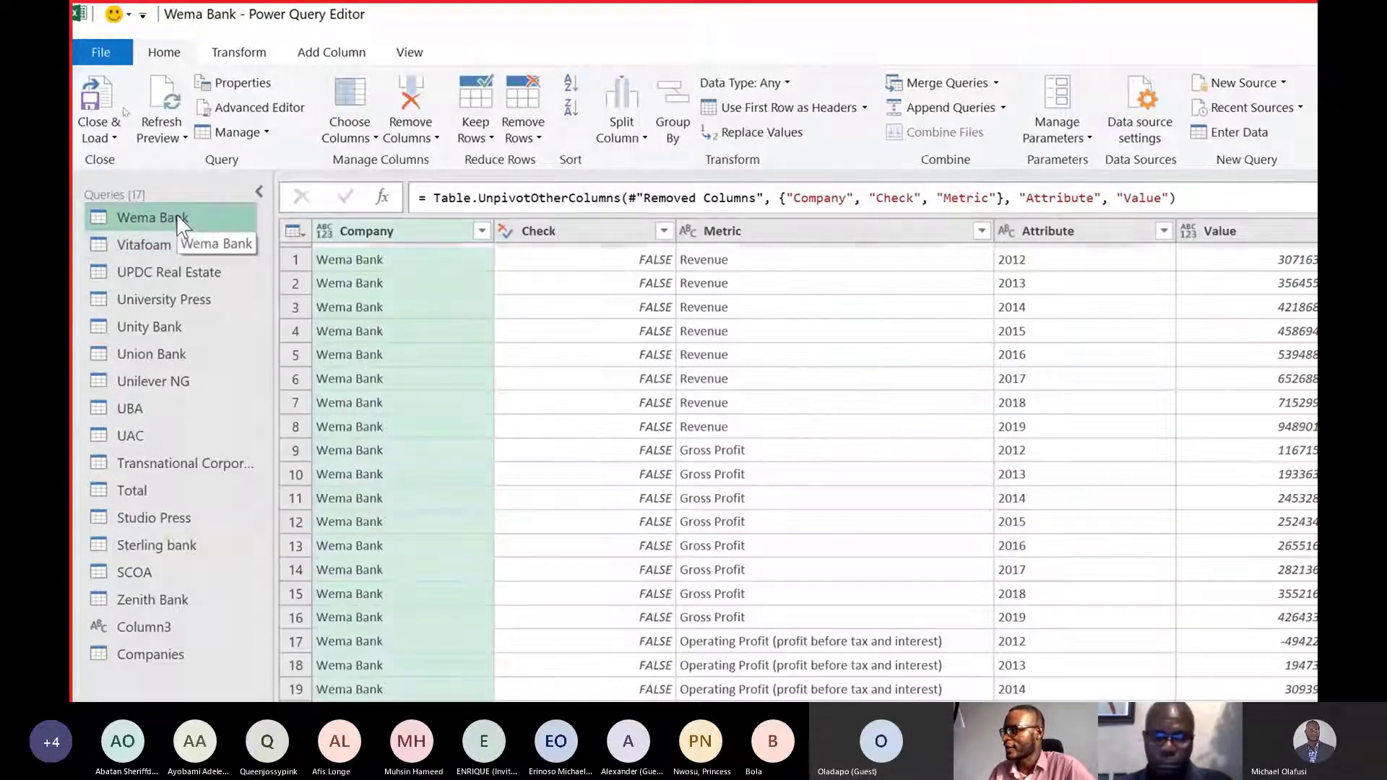
# Create a new query that references the Wema Bank query.
pyautogui.rightClick(183, 225)
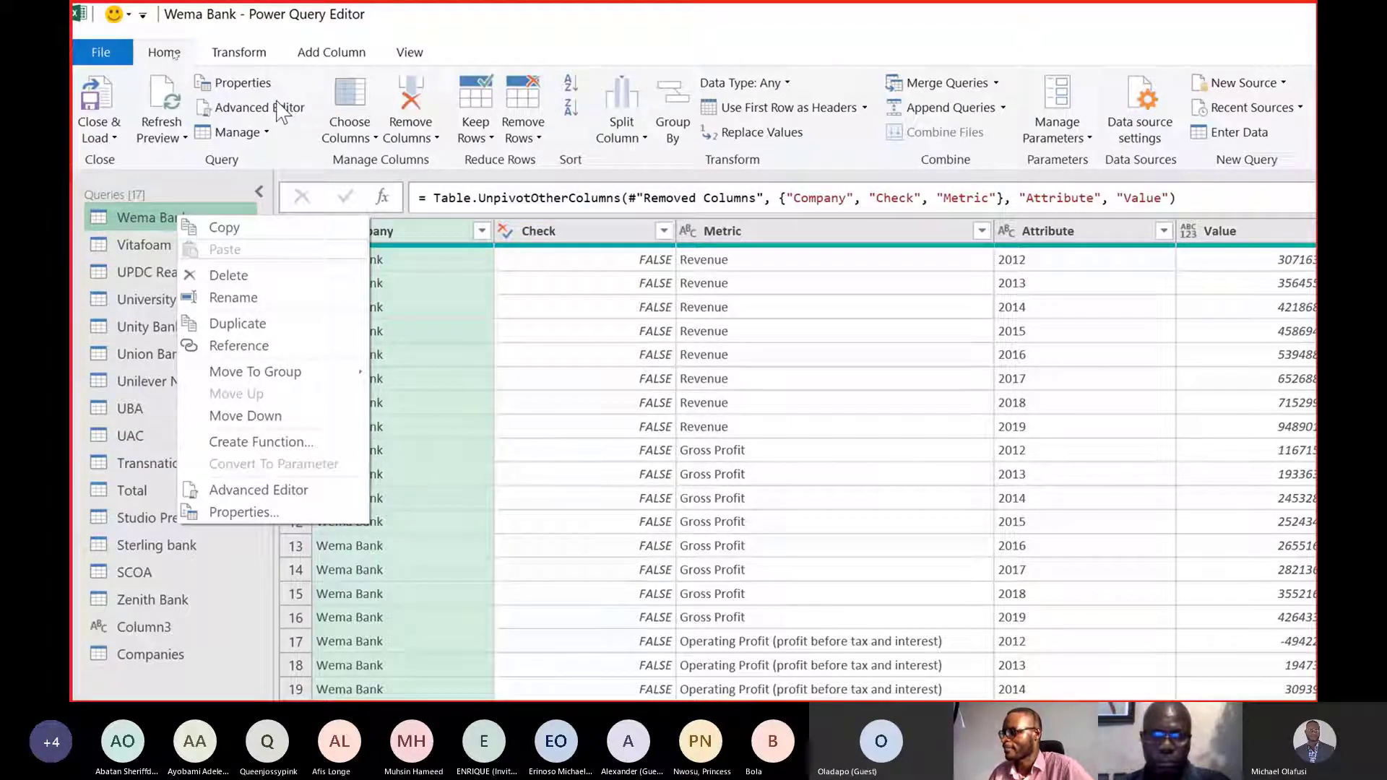
pyautogui.click(238, 345)
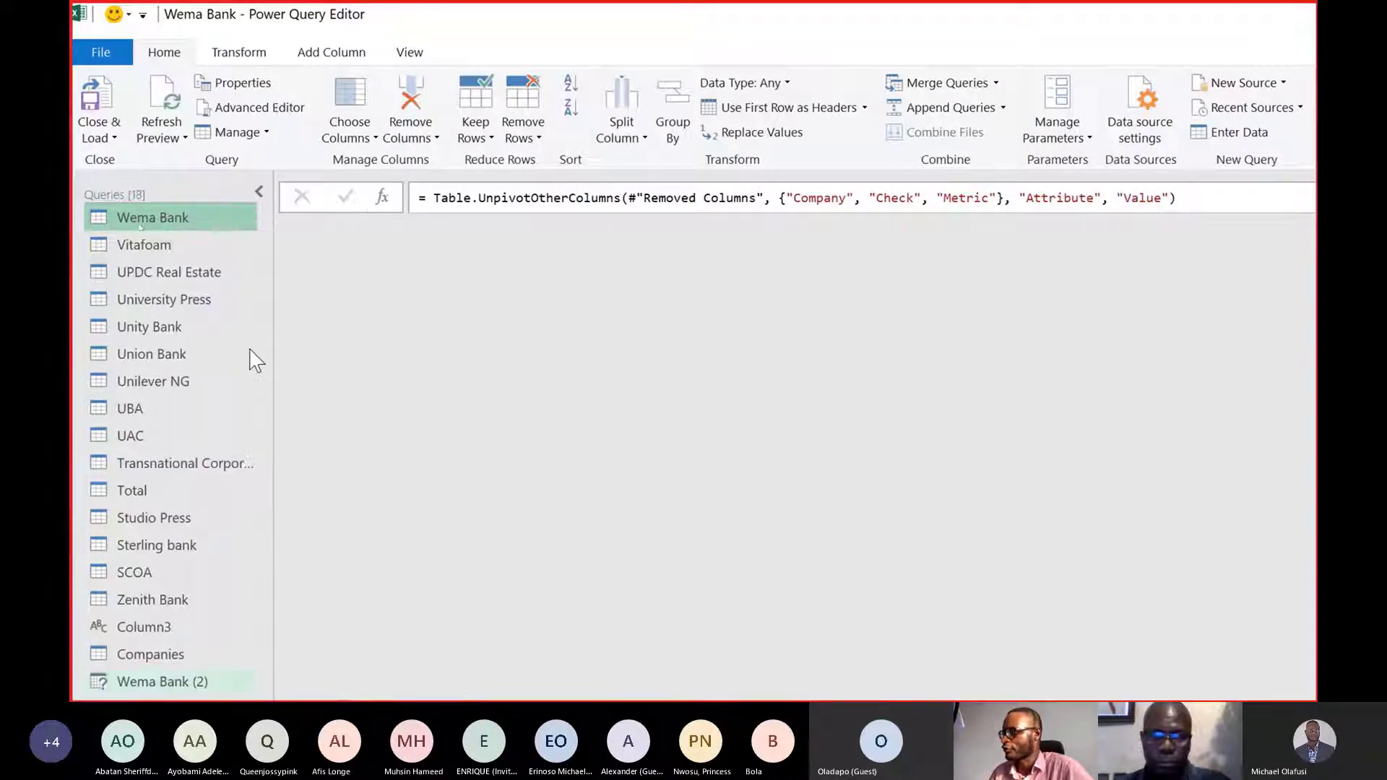
pyautogui.click(190, 587)
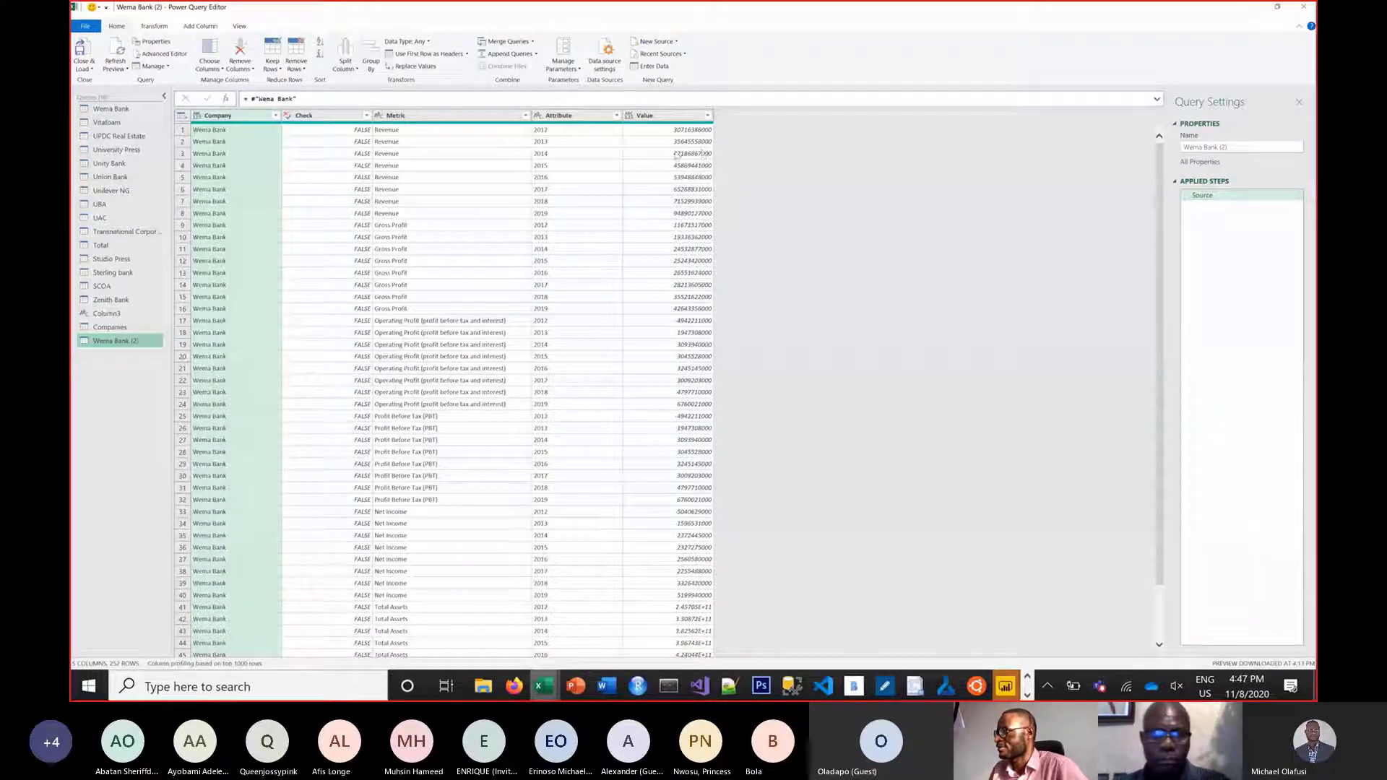
# Compare the applied steps of the original Wema Bank query with those of its reference query.
pyautogui.click(98, 109)
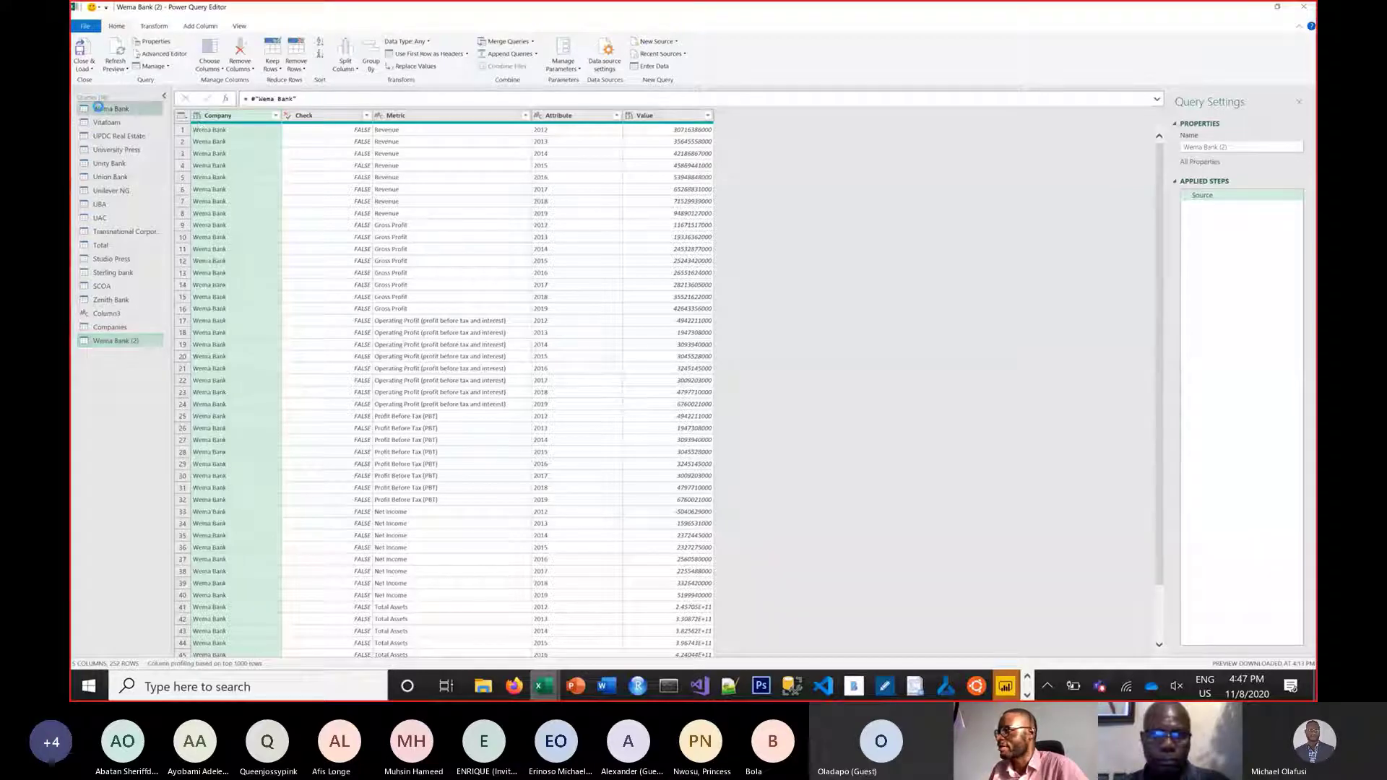
pyautogui.click(113, 342)
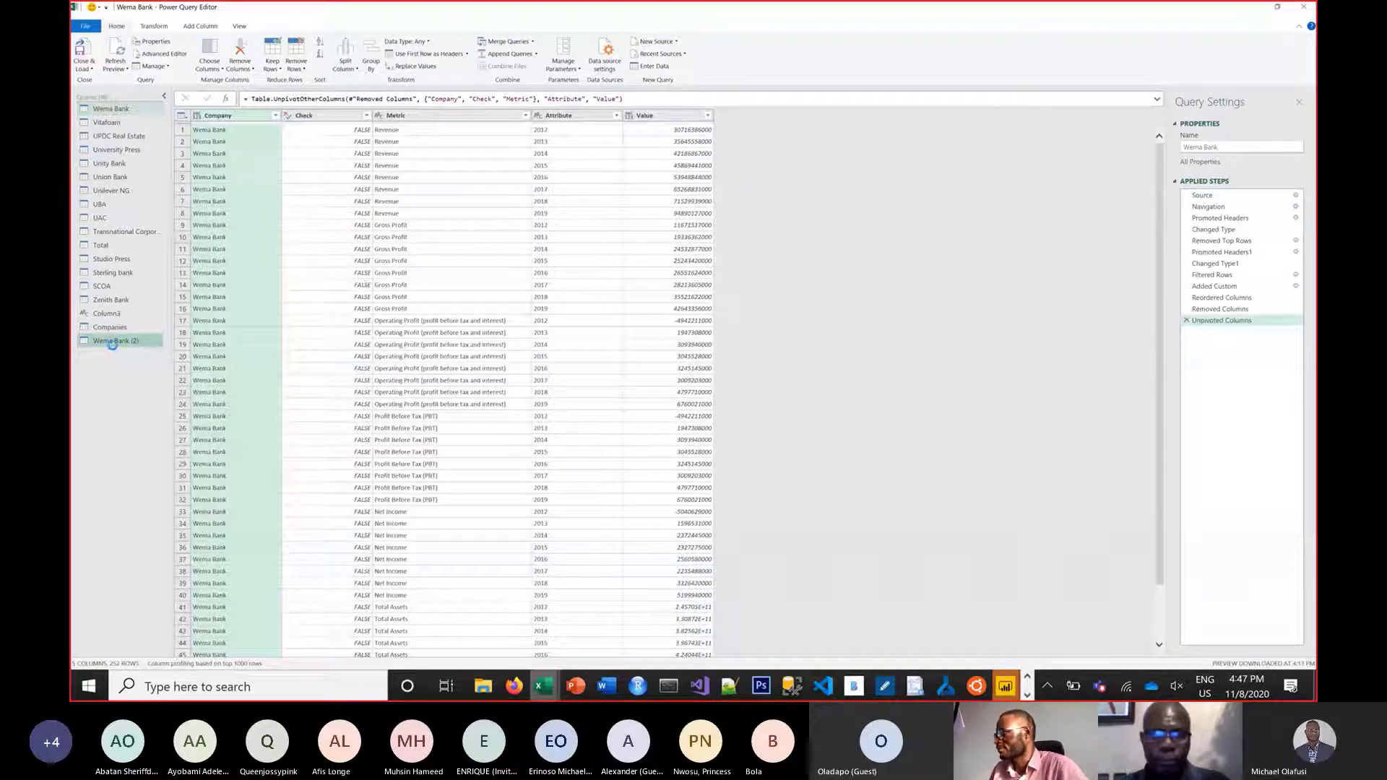
pyautogui.click(101, 108)
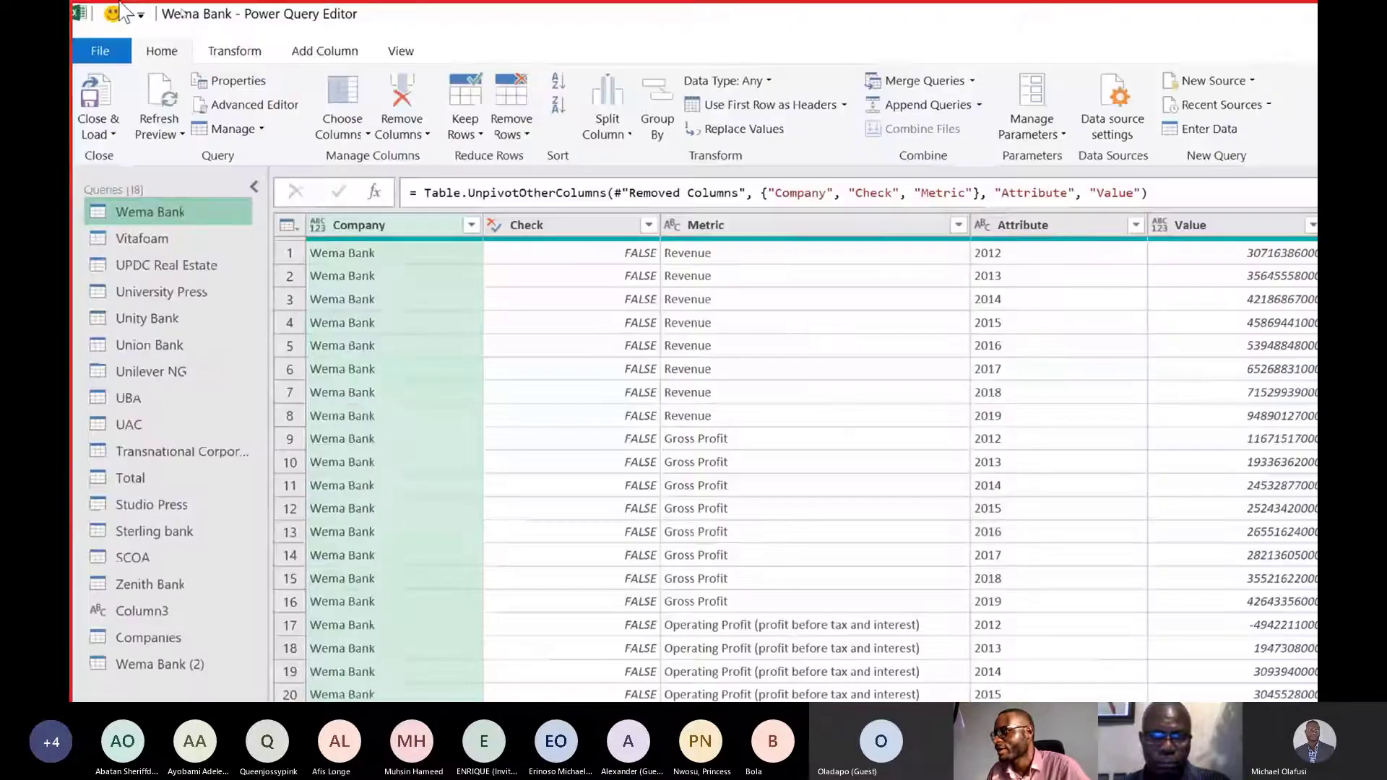
# Start a custom column in the Wema Bank query and switch the keyboard input to English (United States) with the Italian layout.
pyautogui.click(331, 52)
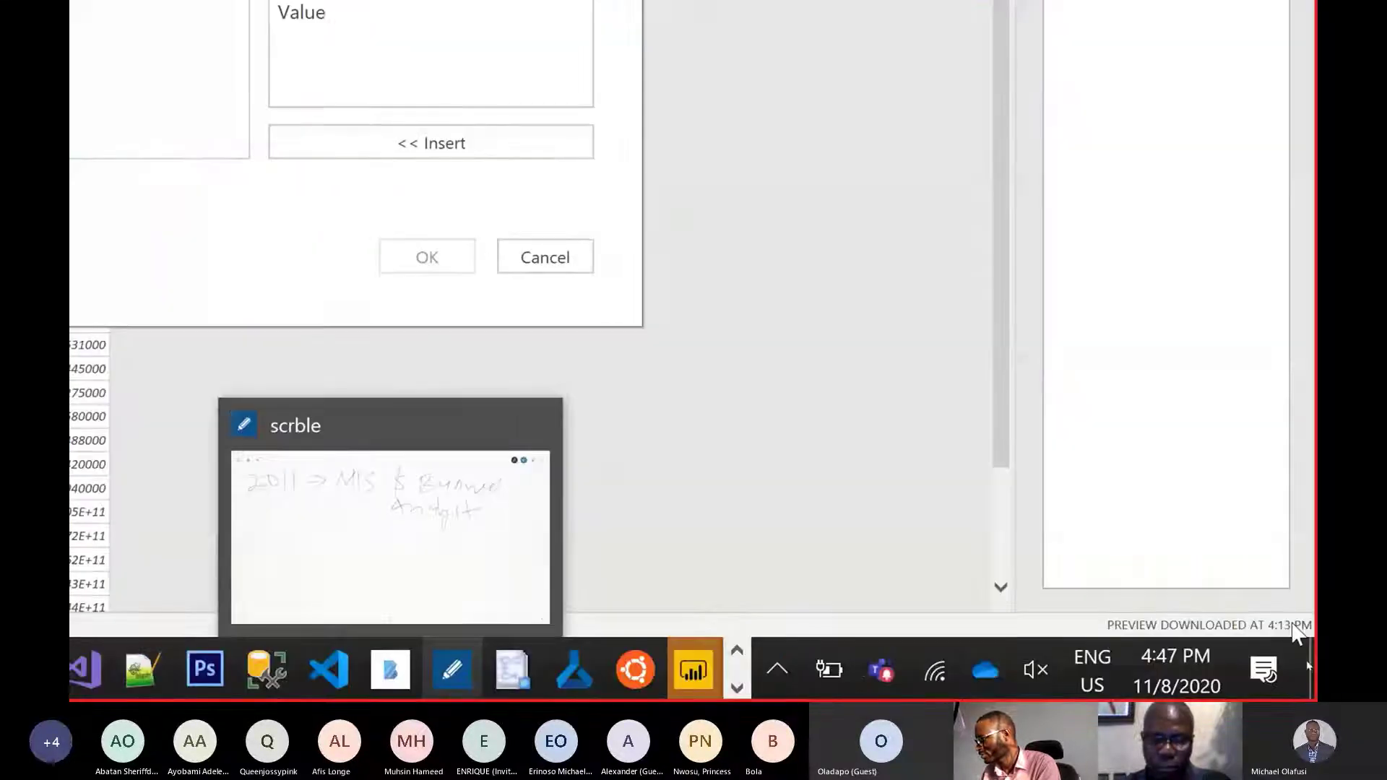
pyautogui.click(1110, 679)
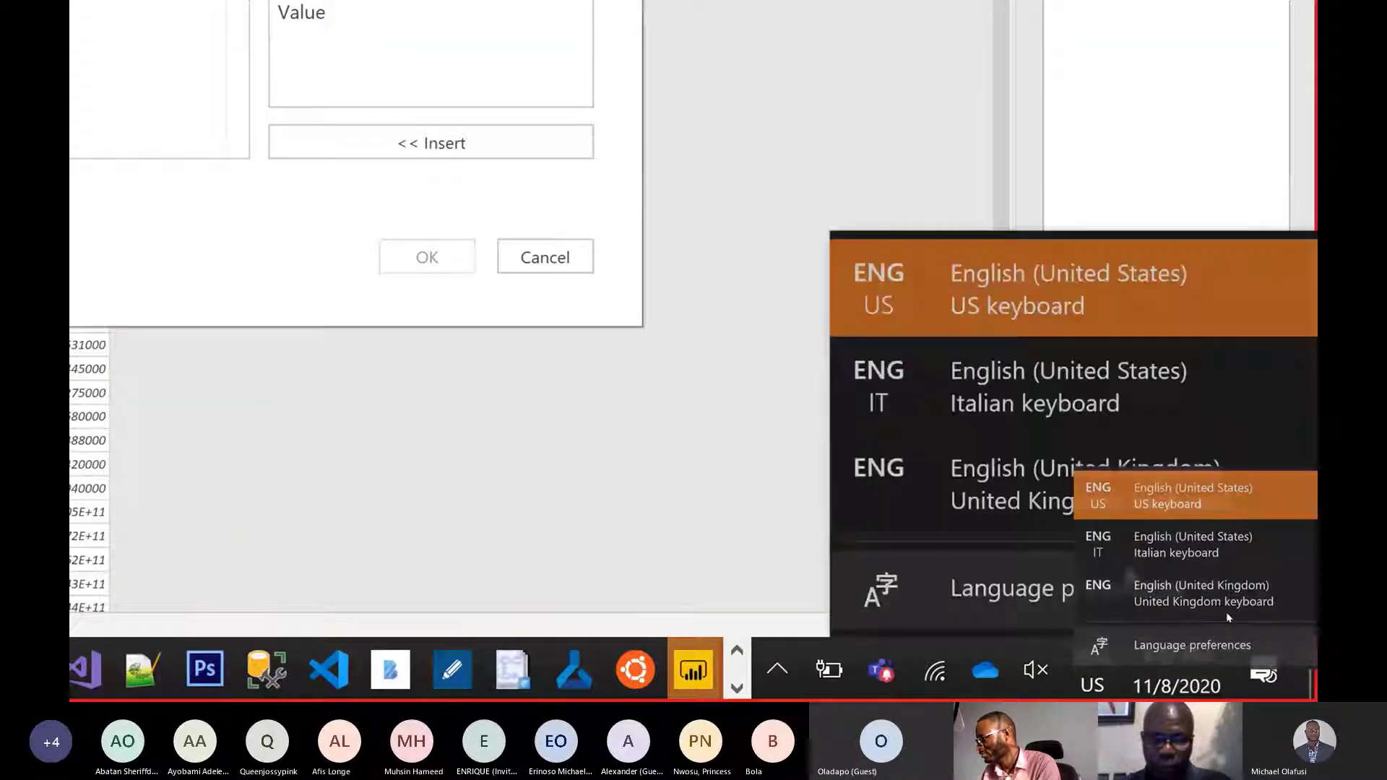
pyautogui.click(1227, 614)
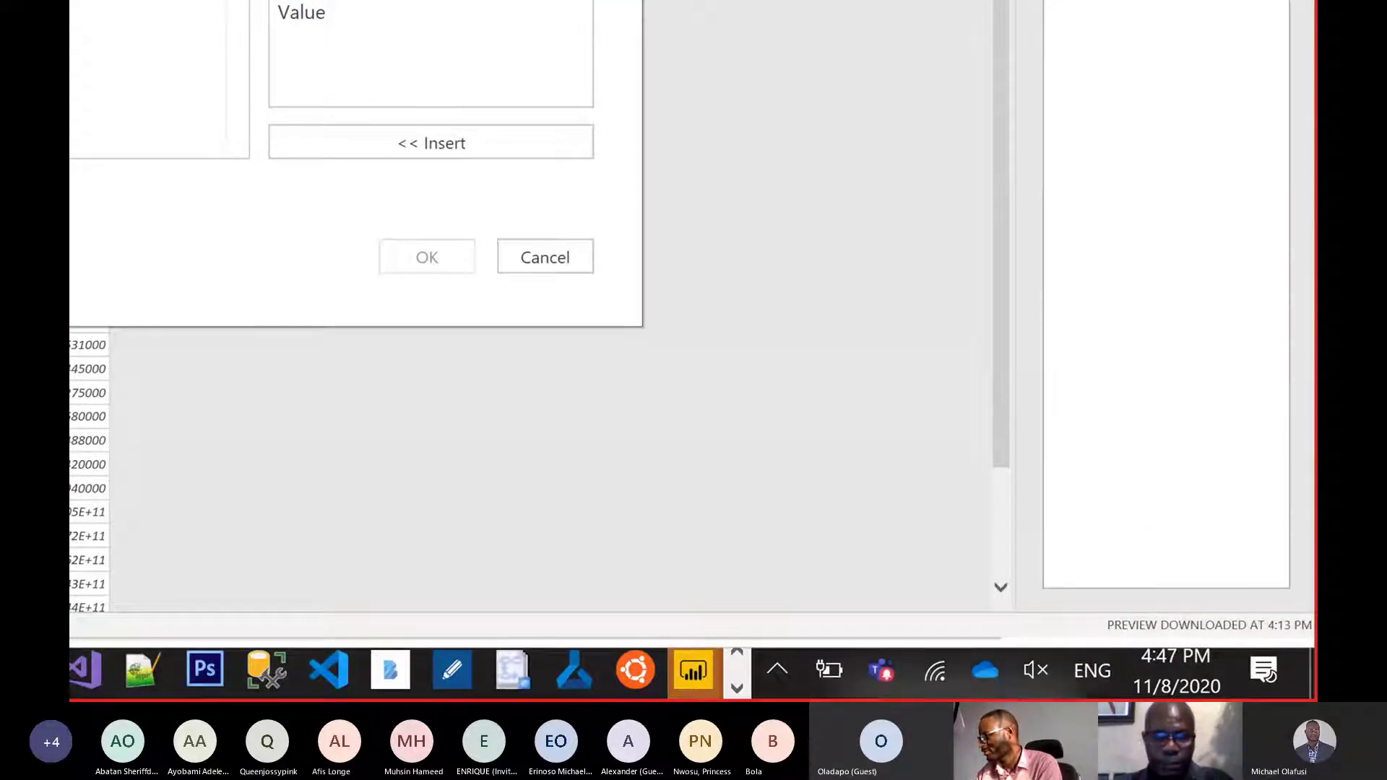
pyautogui.hotkey('alt', 'Tab')
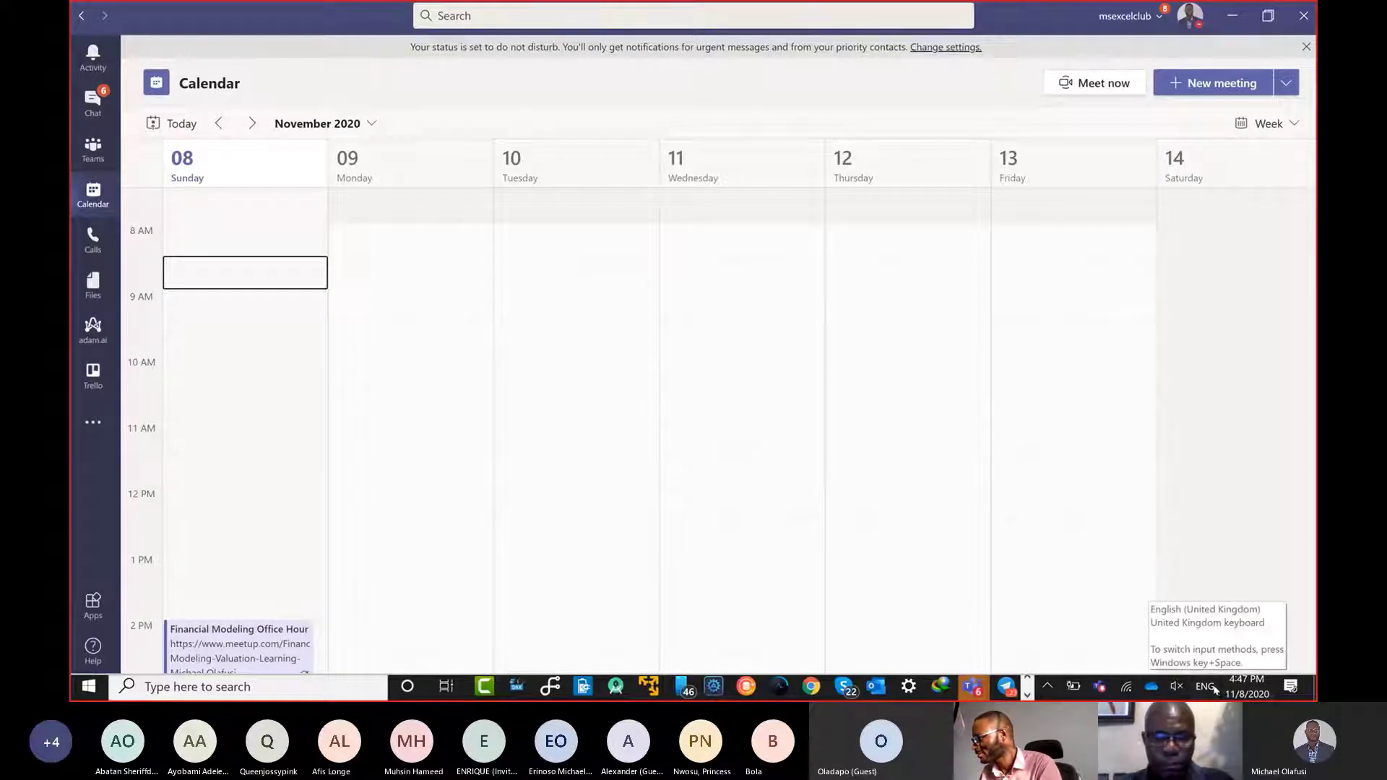
pyautogui.click(1208, 687)
pyautogui.click(1192, 581)
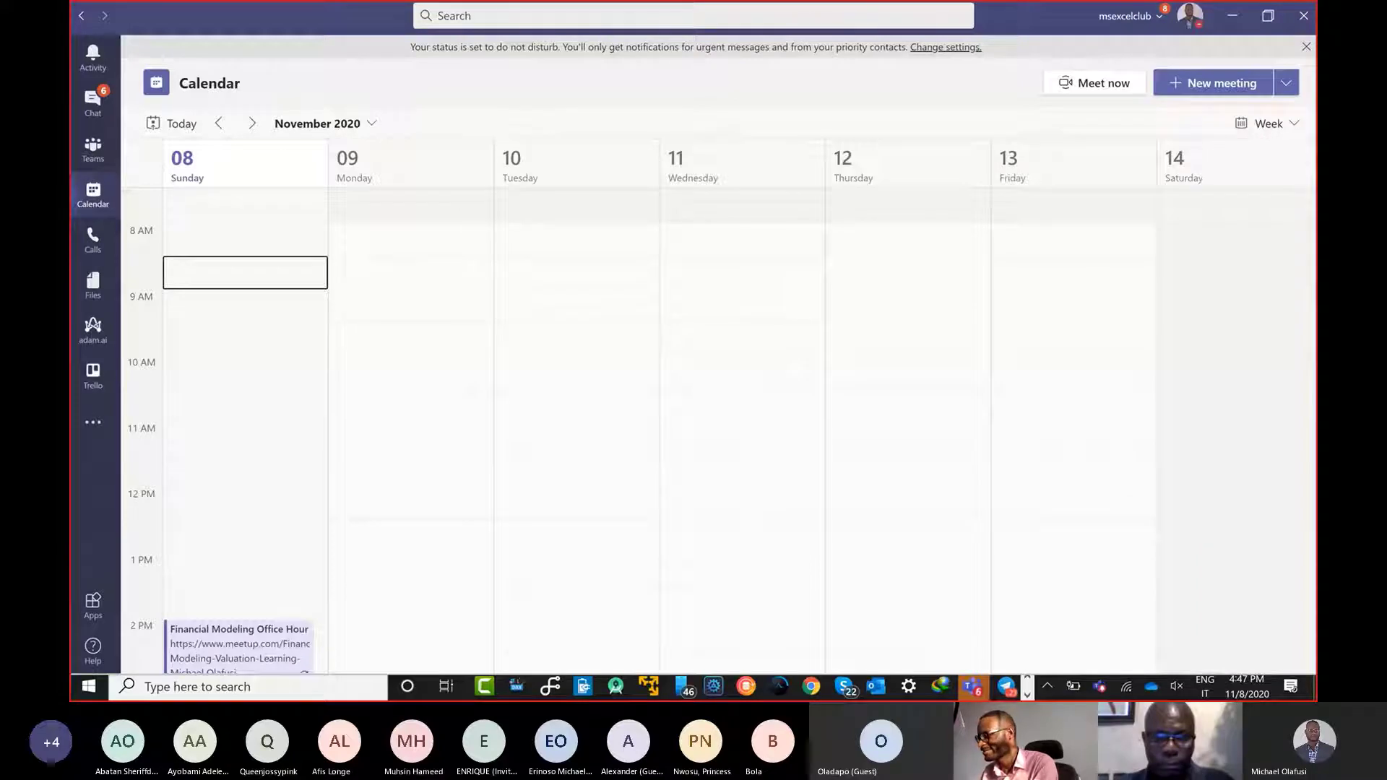
pyautogui.hotkey('alt', 'Tab')
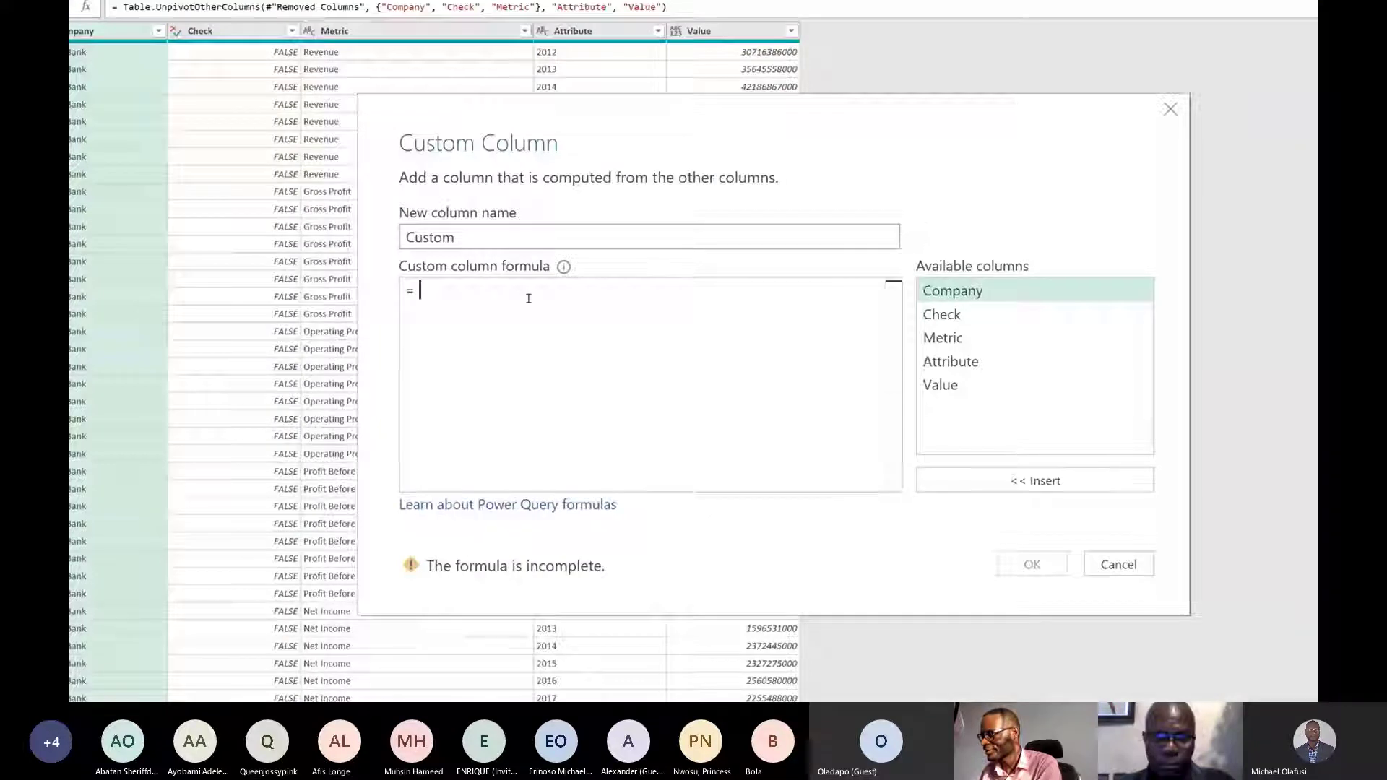
# Add a custom column to the Wema Bank query that fills every row with the text "New Entry".
pyautogui.write('""')
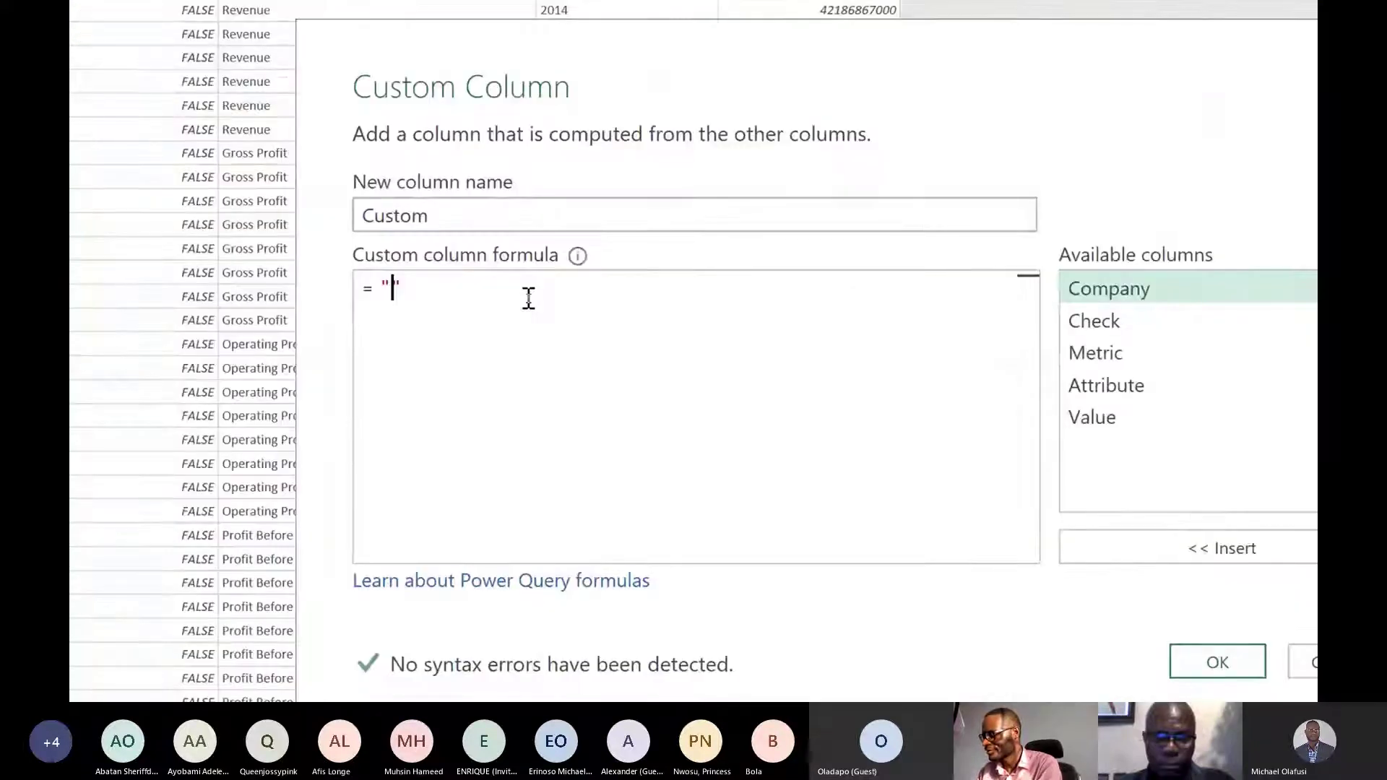
pyautogui.write('New E')
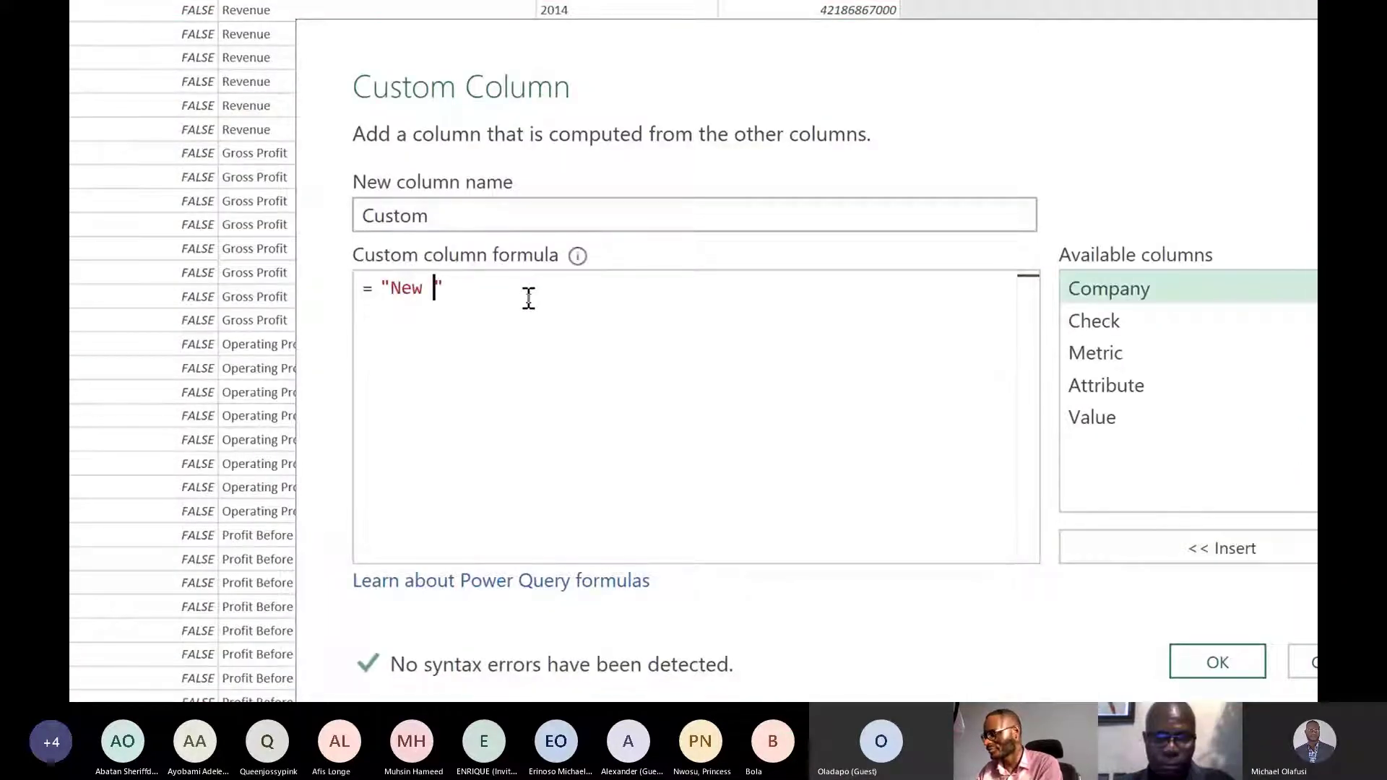
pyautogui.write('btr')
pyautogui.press('BackSpace')
pyautogui.press('BackSpace')
pyautogui.press('BackSpace')
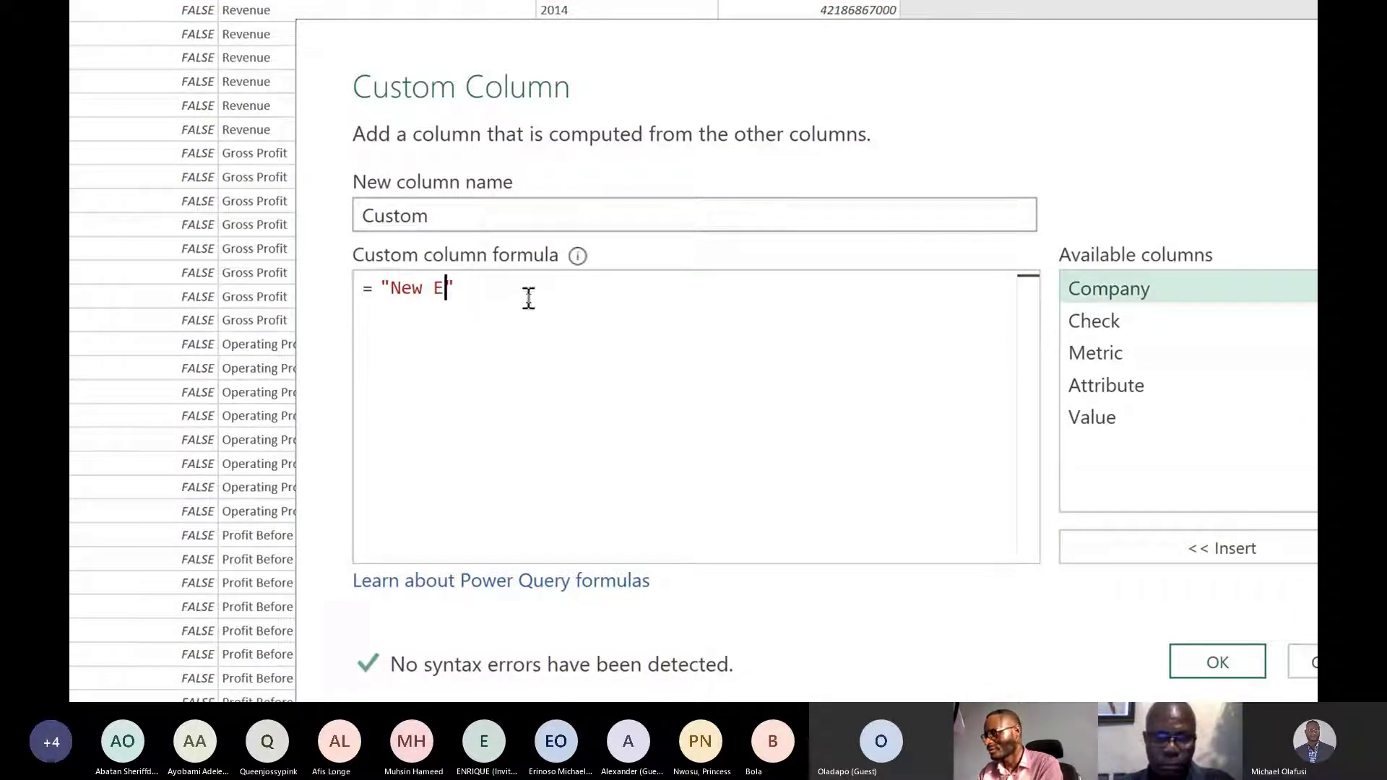
pyautogui.write('ntry')
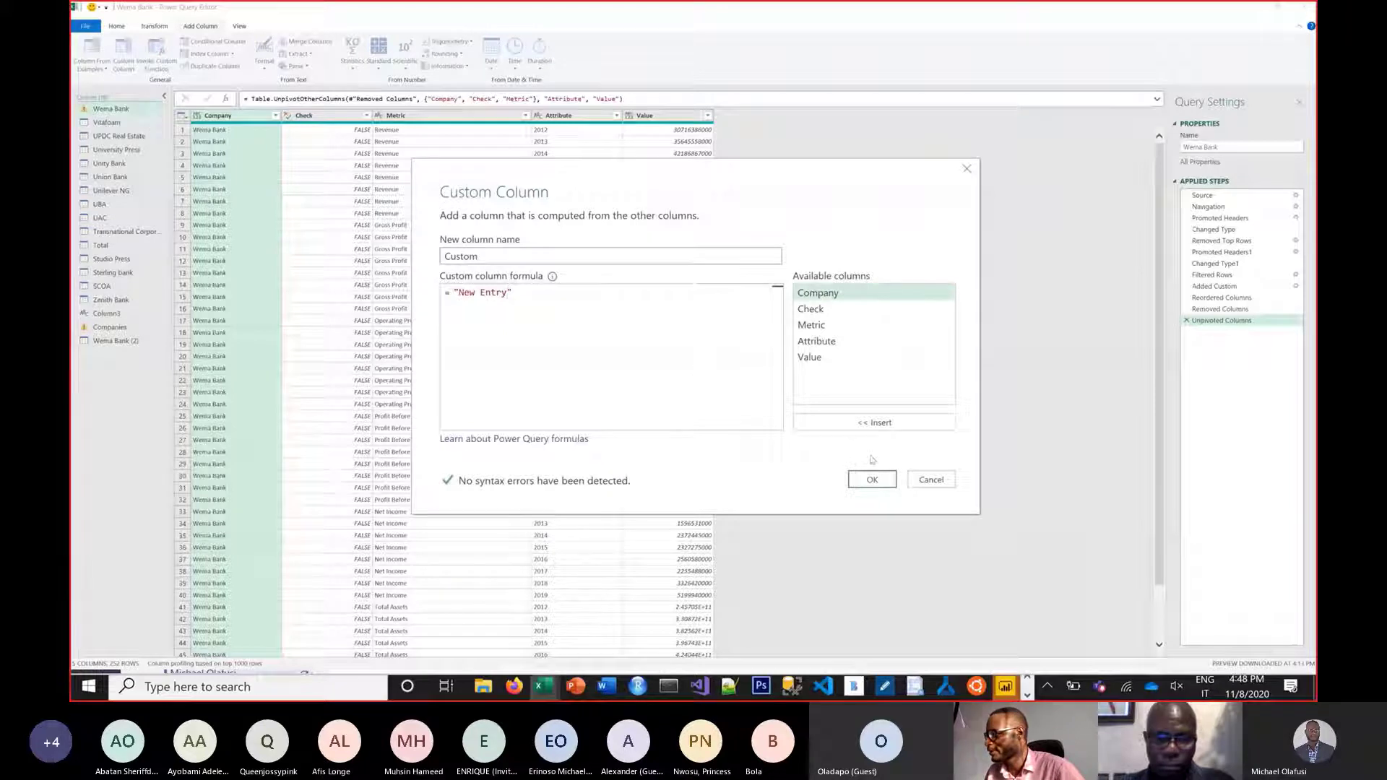
pyautogui.click(872, 479)
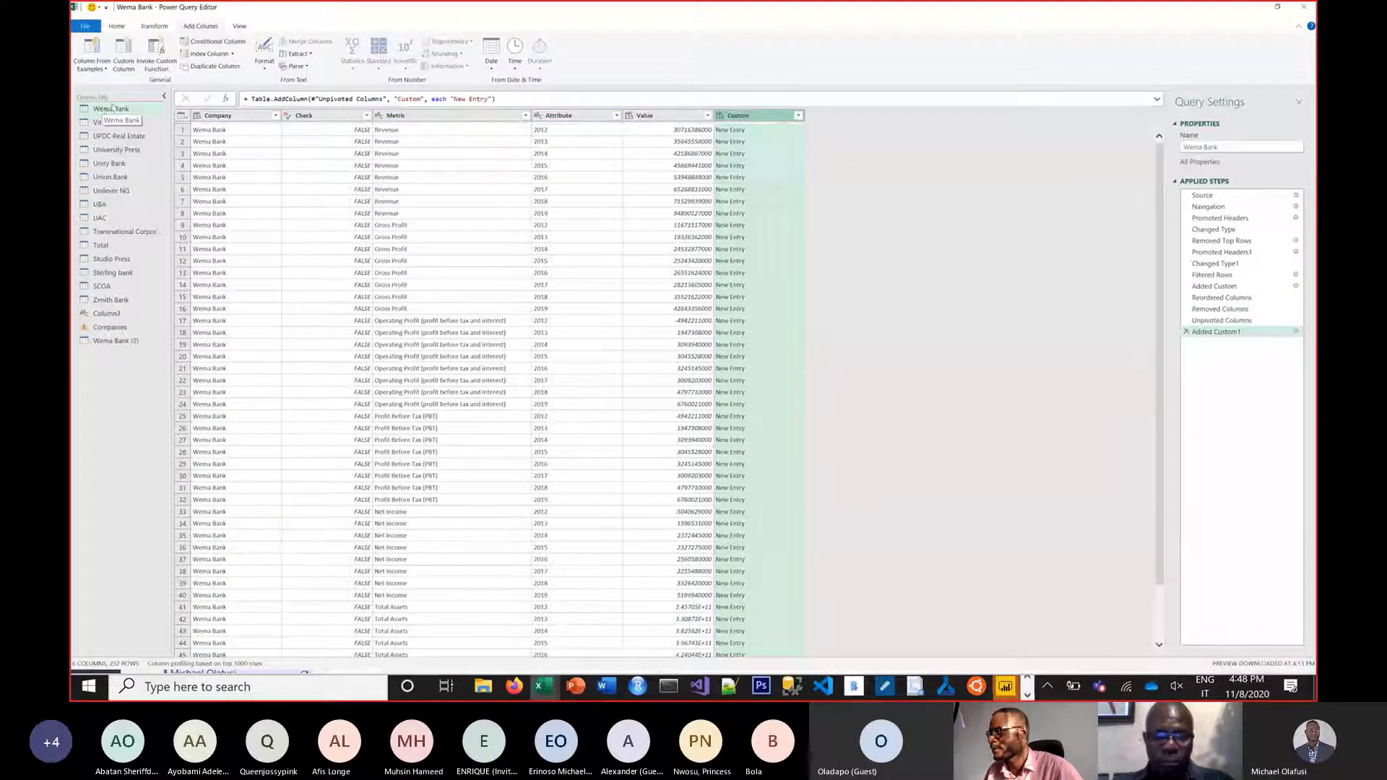
# Compare the changed Wema Bank query with its reference query Wema Bank (2) and the Vitafoam query.
pyautogui.click(115, 341)
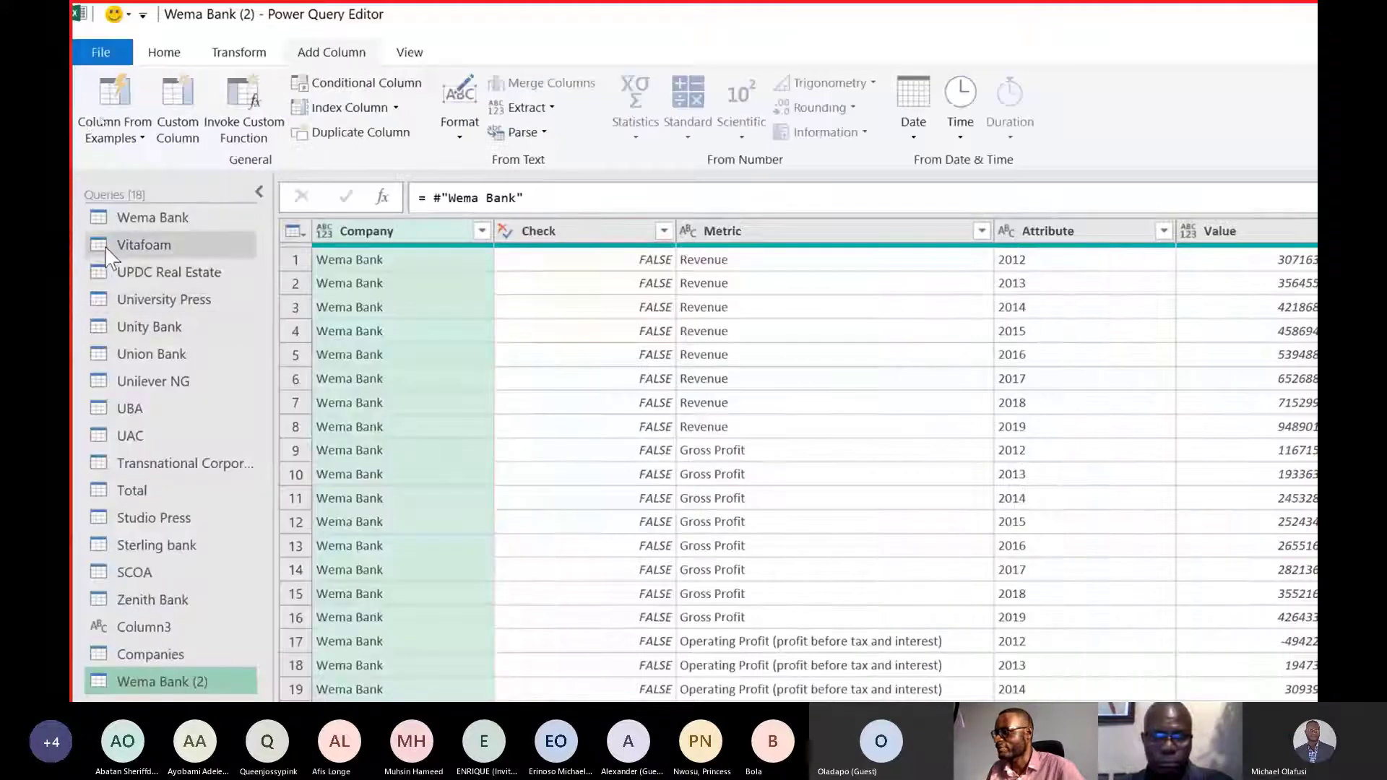
pyautogui.click(152, 217)
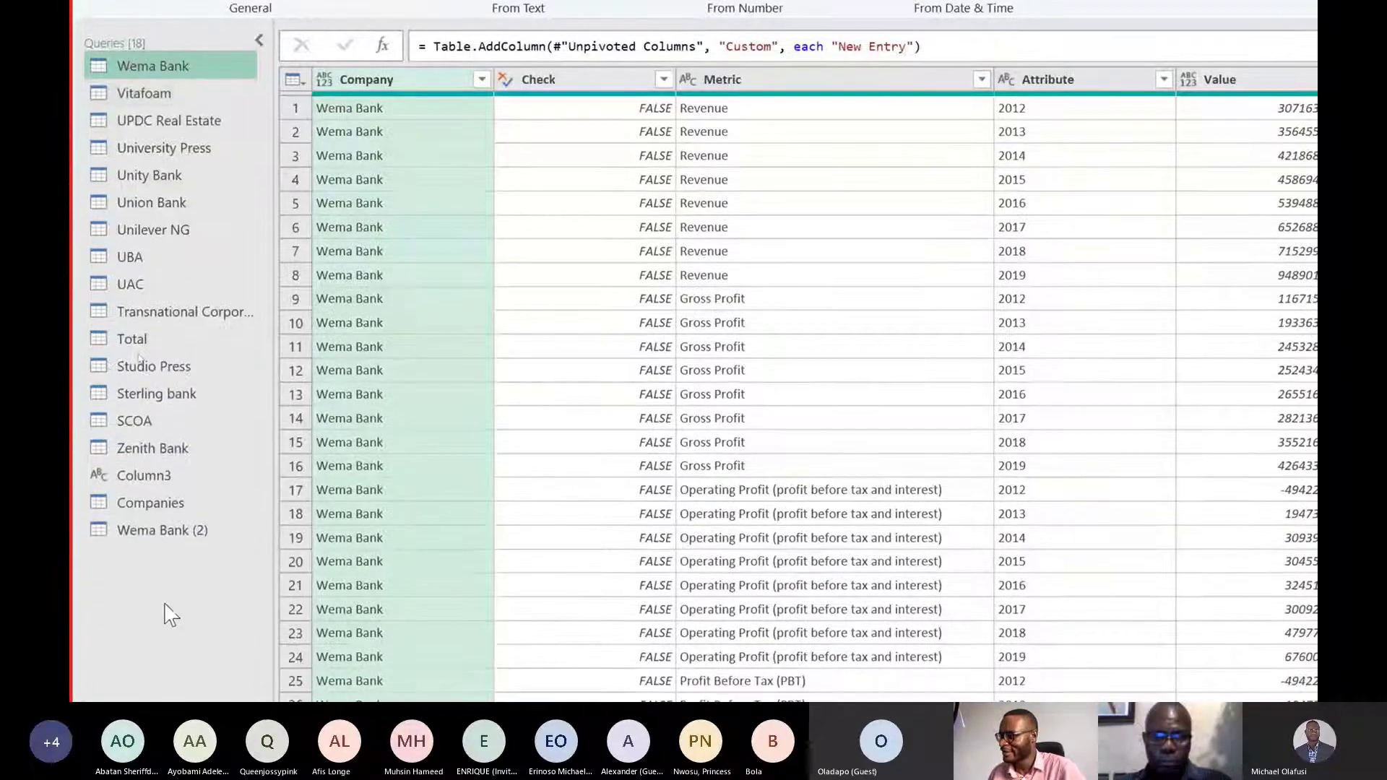
pyautogui.click(205, 593)
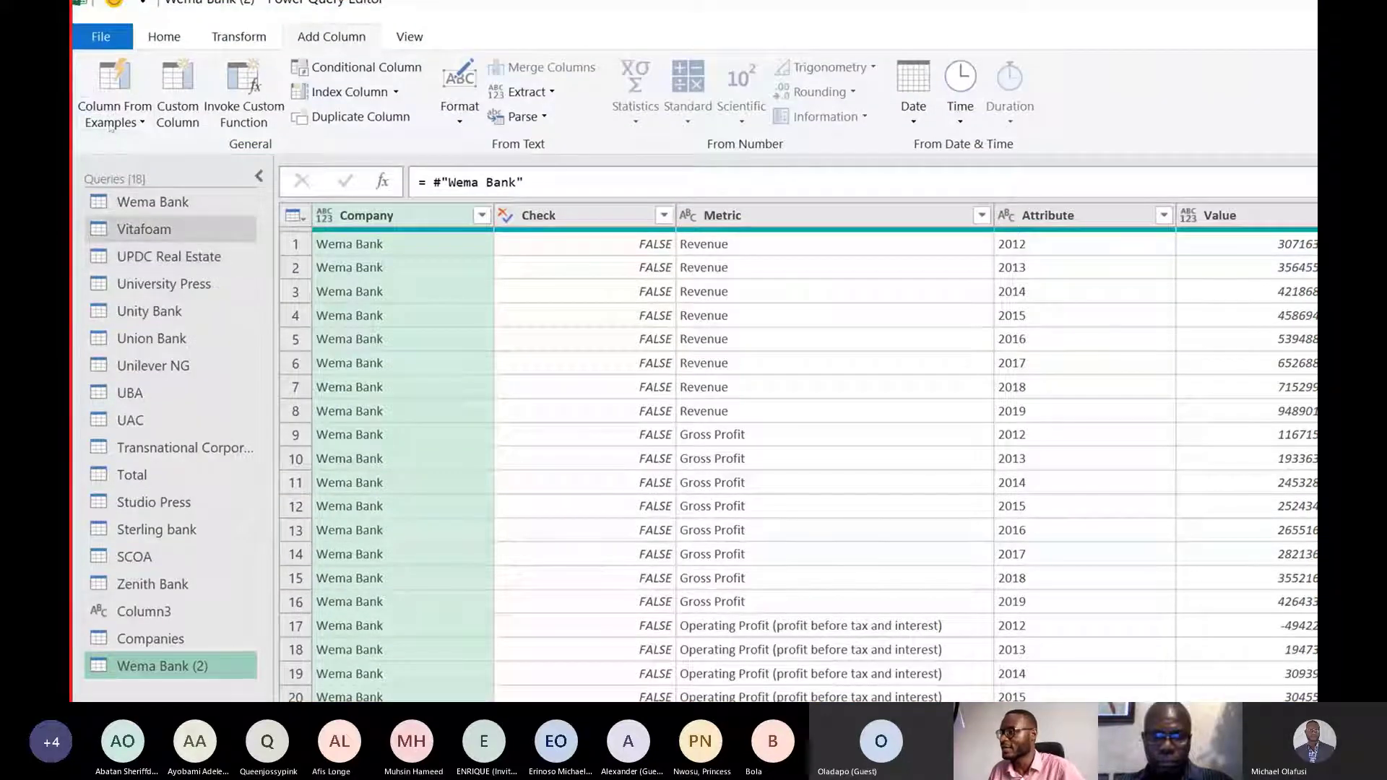
pyautogui.click(148, 229)
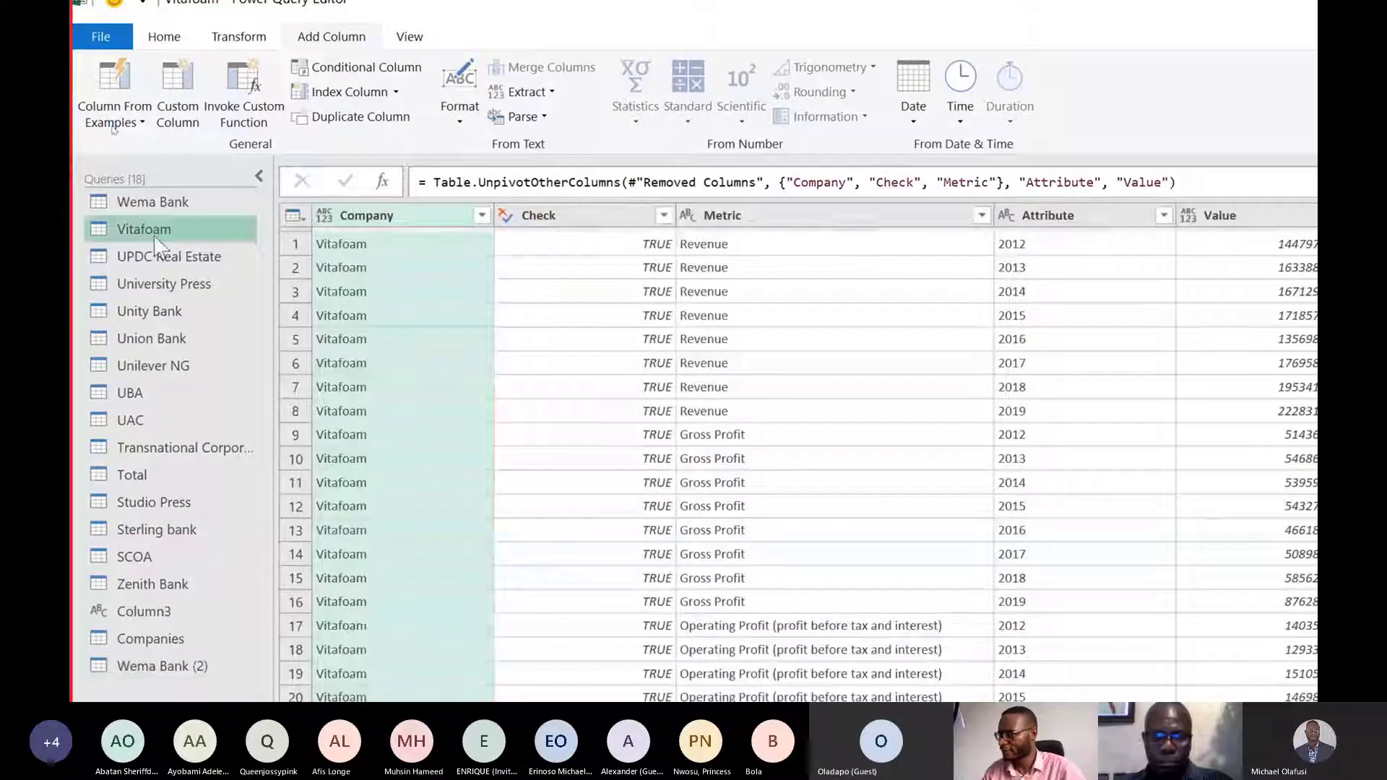
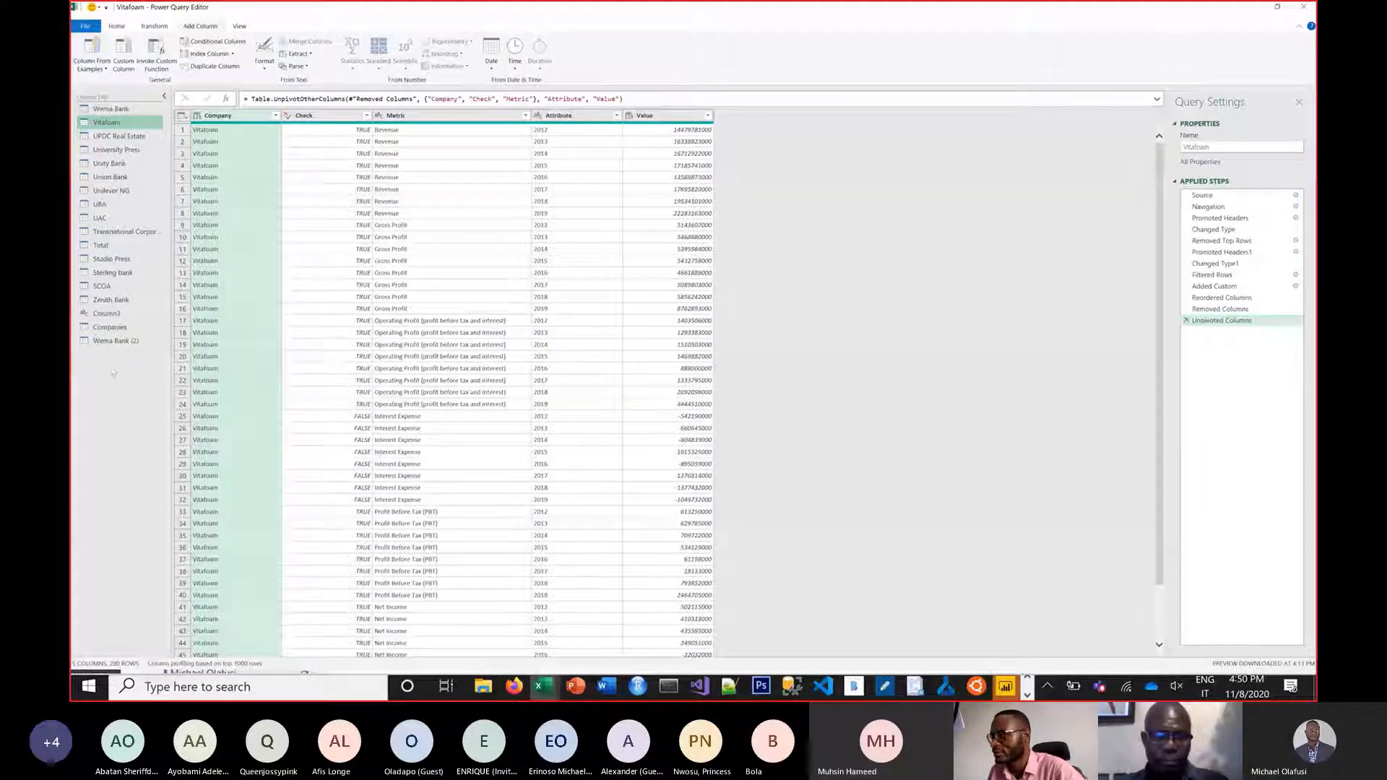
# Delete the Wema Bank (2) reference query and remove the Added Custom1 step from the Wema Bank query.
pyautogui.rightClick(120, 348)
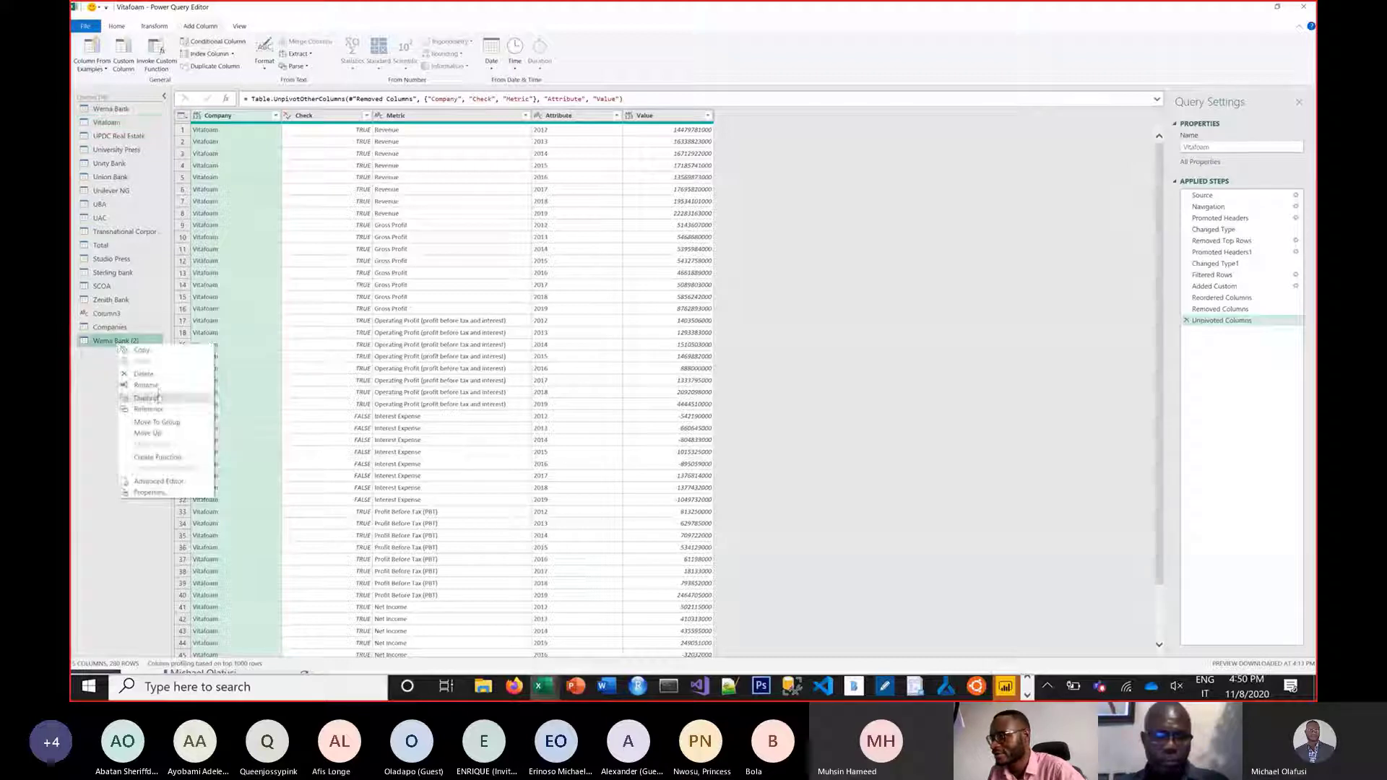
pyautogui.click(166, 375)
pyautogui.click(772, 368)
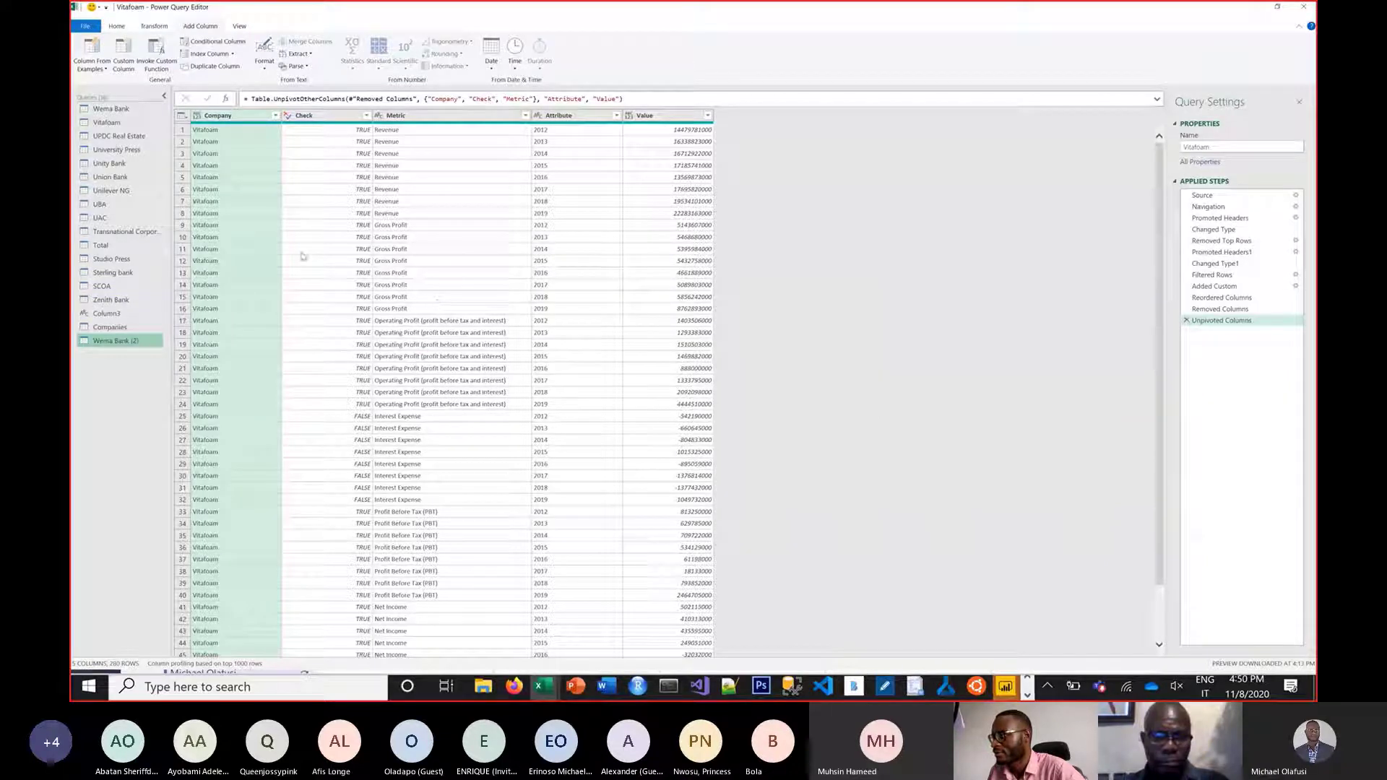
pyautogui.click(145, 110)
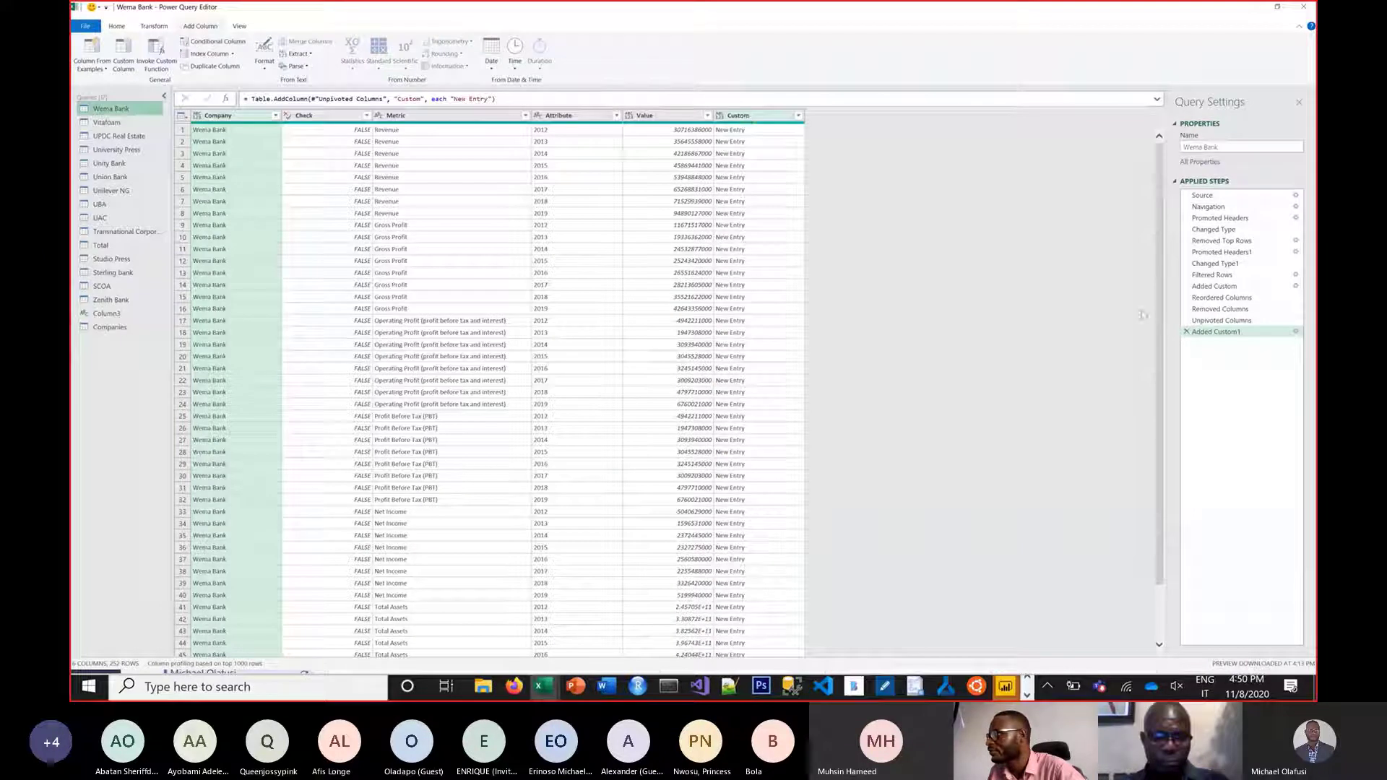
pyautogui.click(1187, 332)
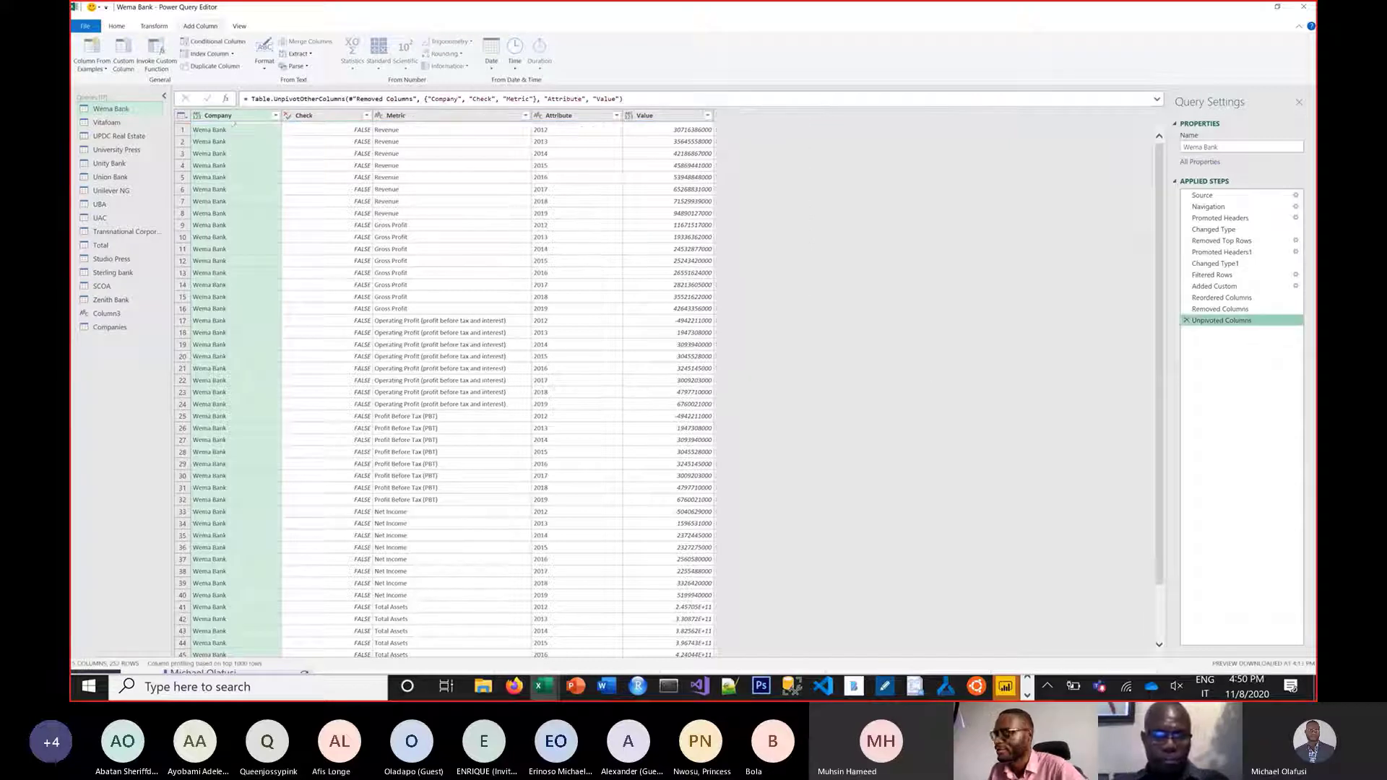
# Close the Power Query Editor and load the queries into the workbook, and create a new blank workbook.
pyautogui.click(112, 26)
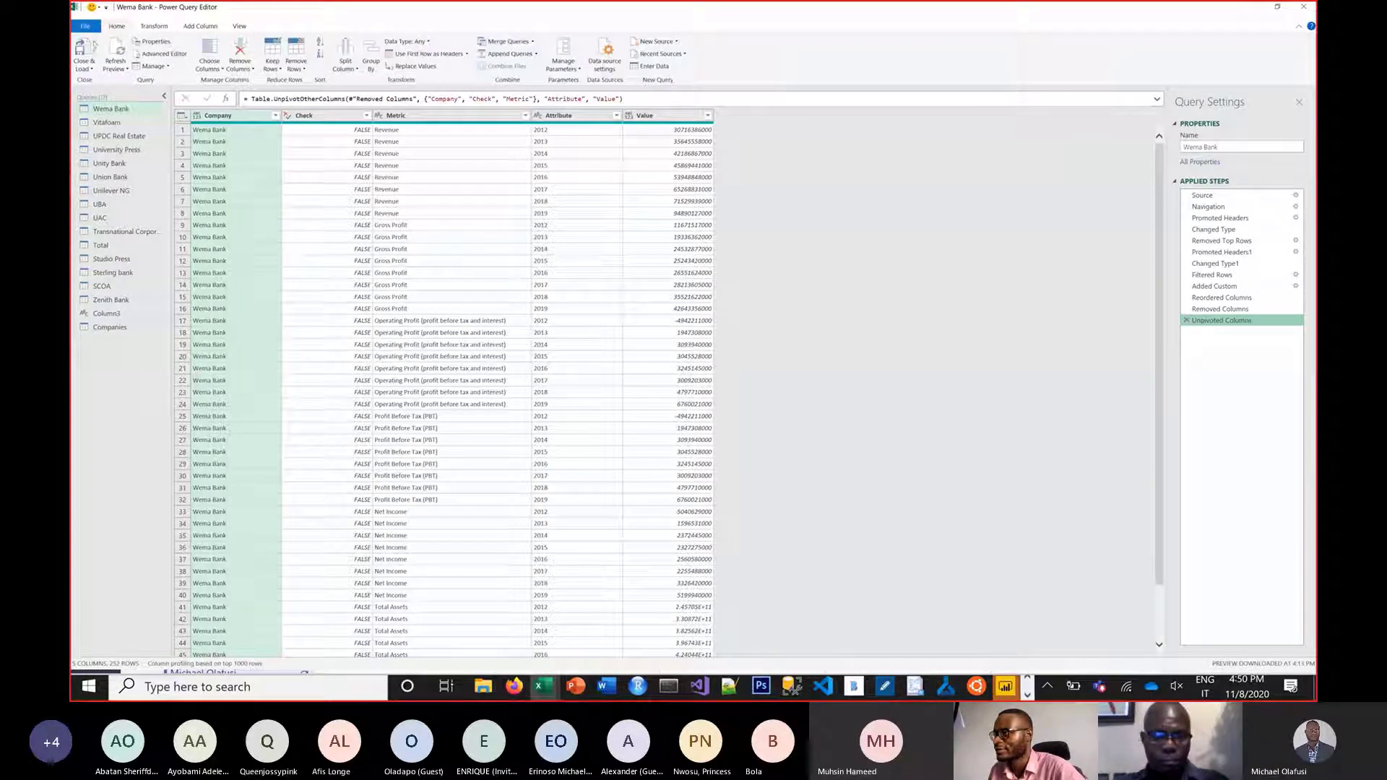
pyautogui.click(86, 66)
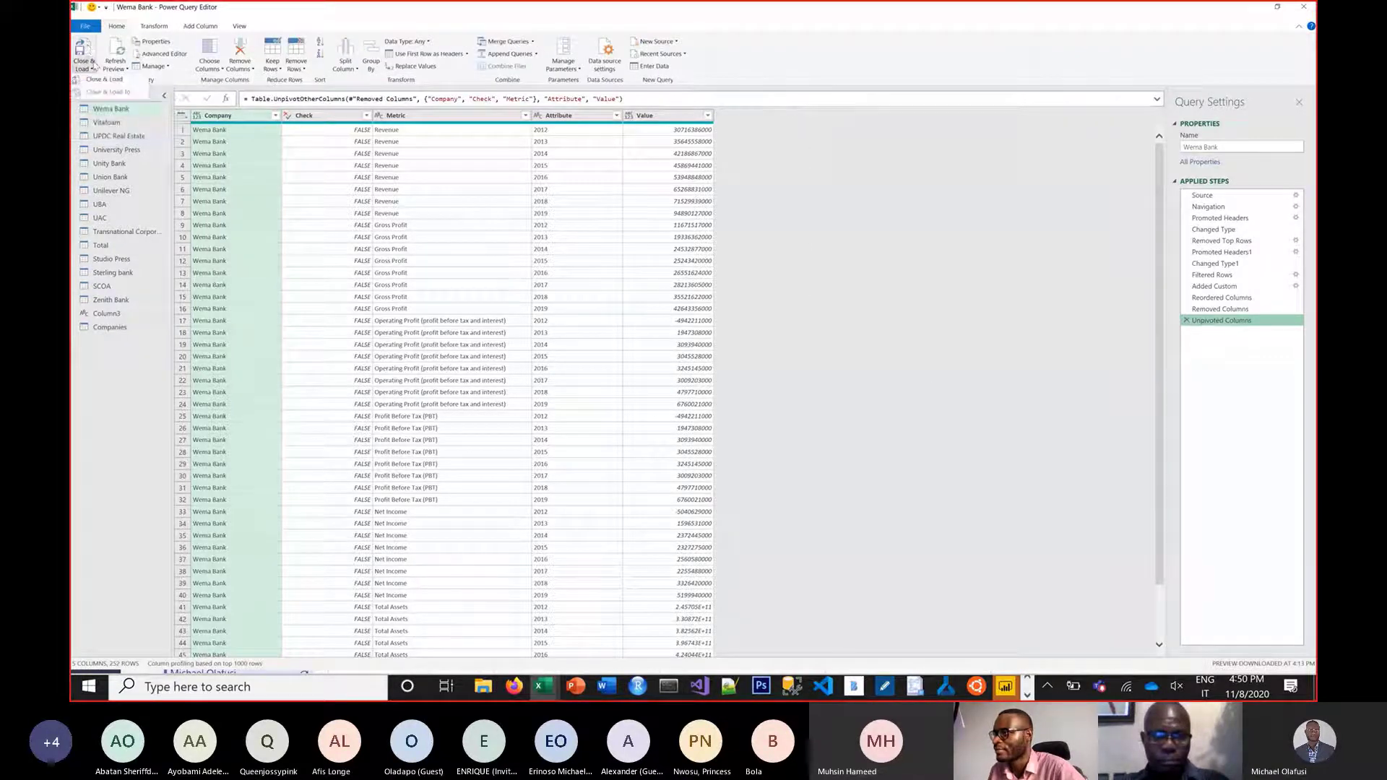
pyautogui.click(92, 52)
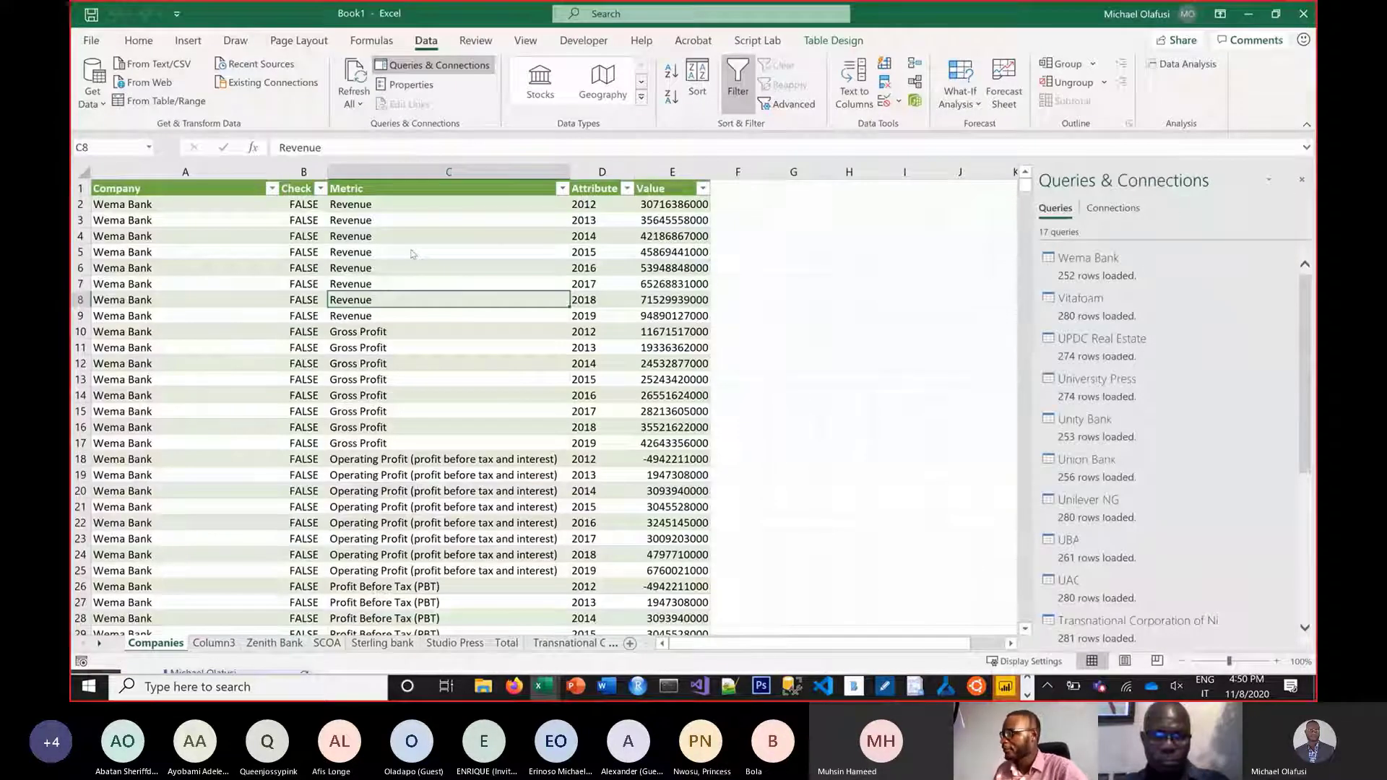
pyautogui.click(811, 377)
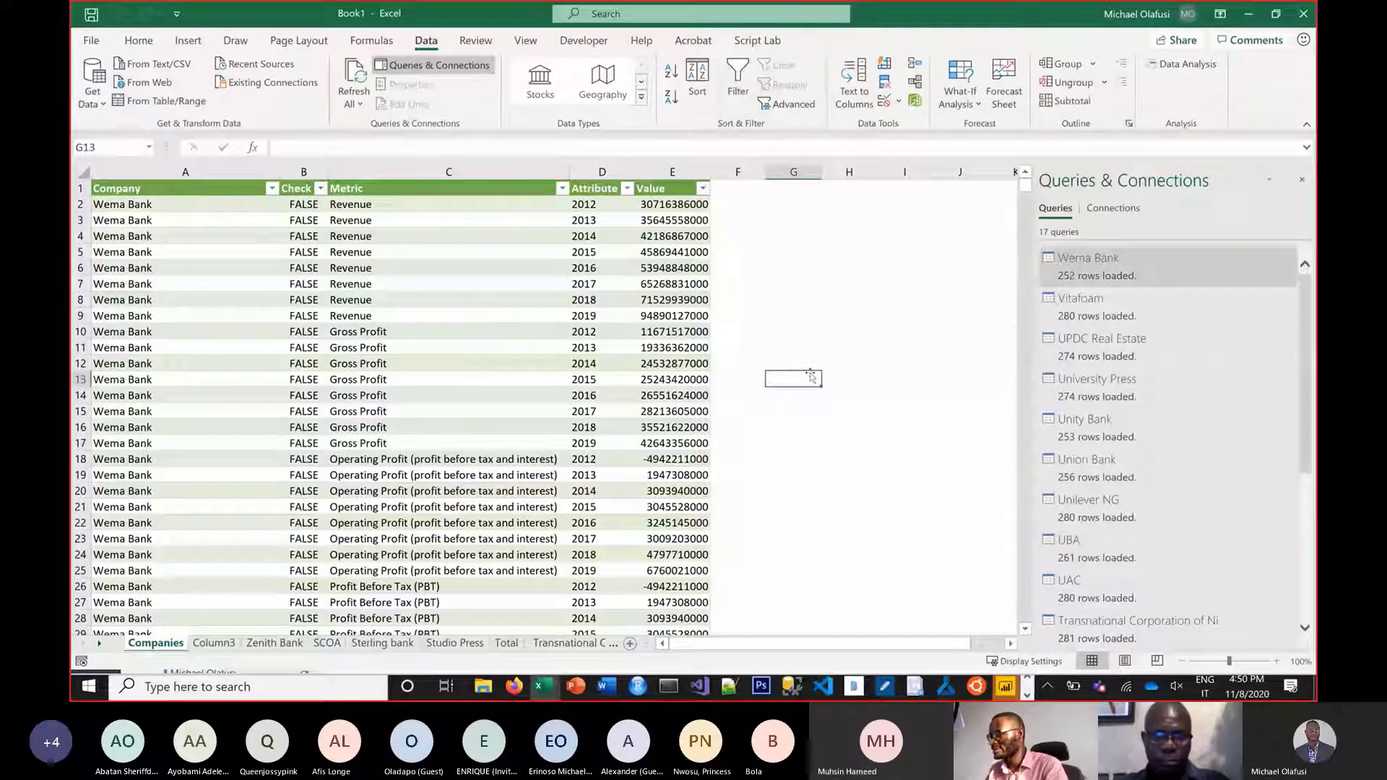
pyautogui.hotkey('ctrl', 's')
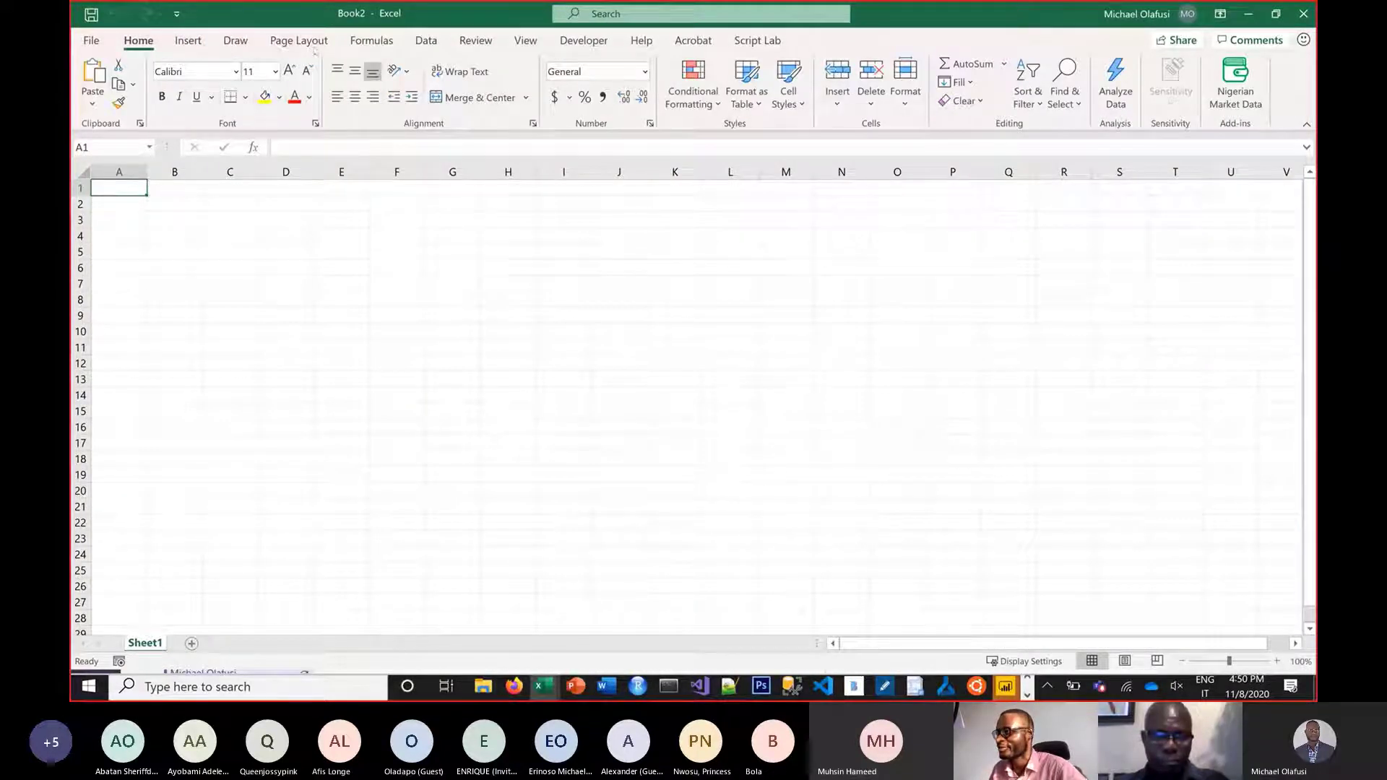
pyautogui.click(423, 39)
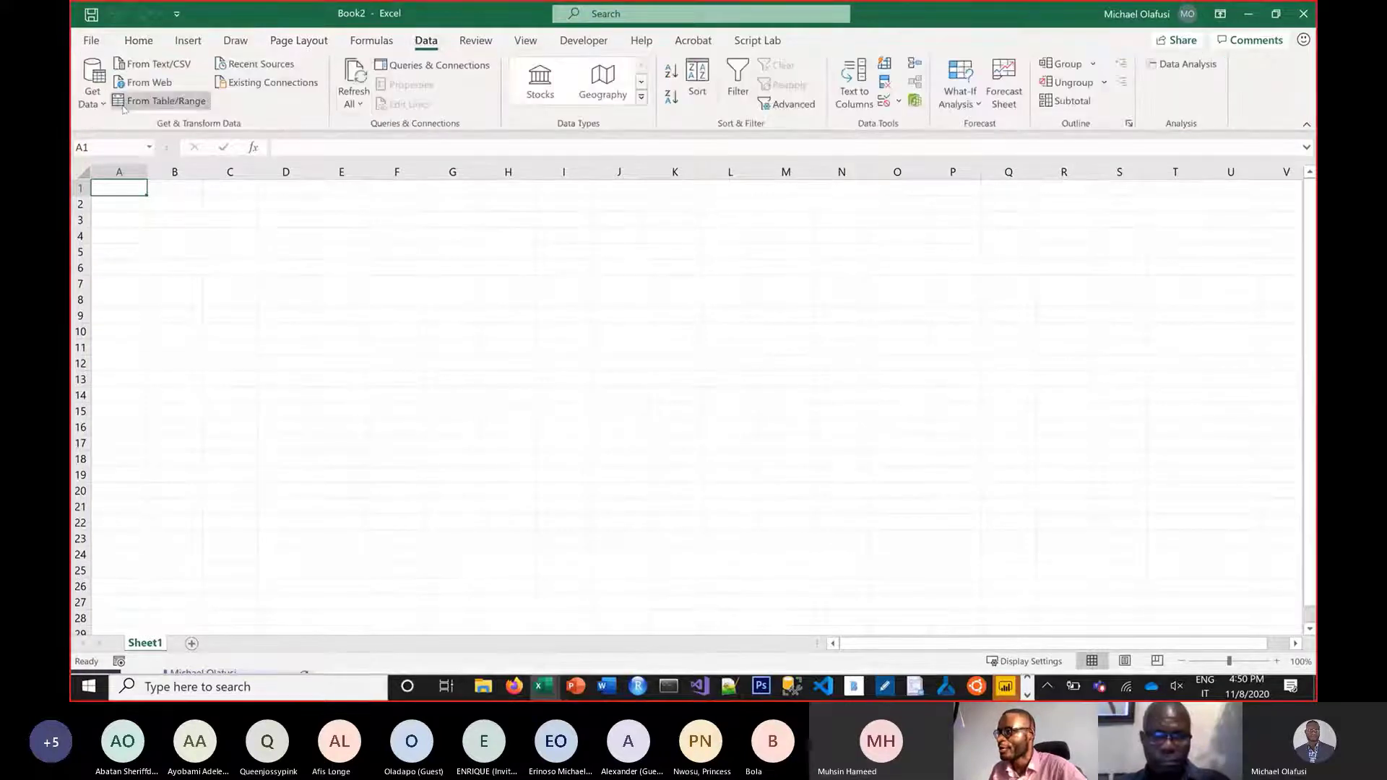
pyautogui.click(93, 94)
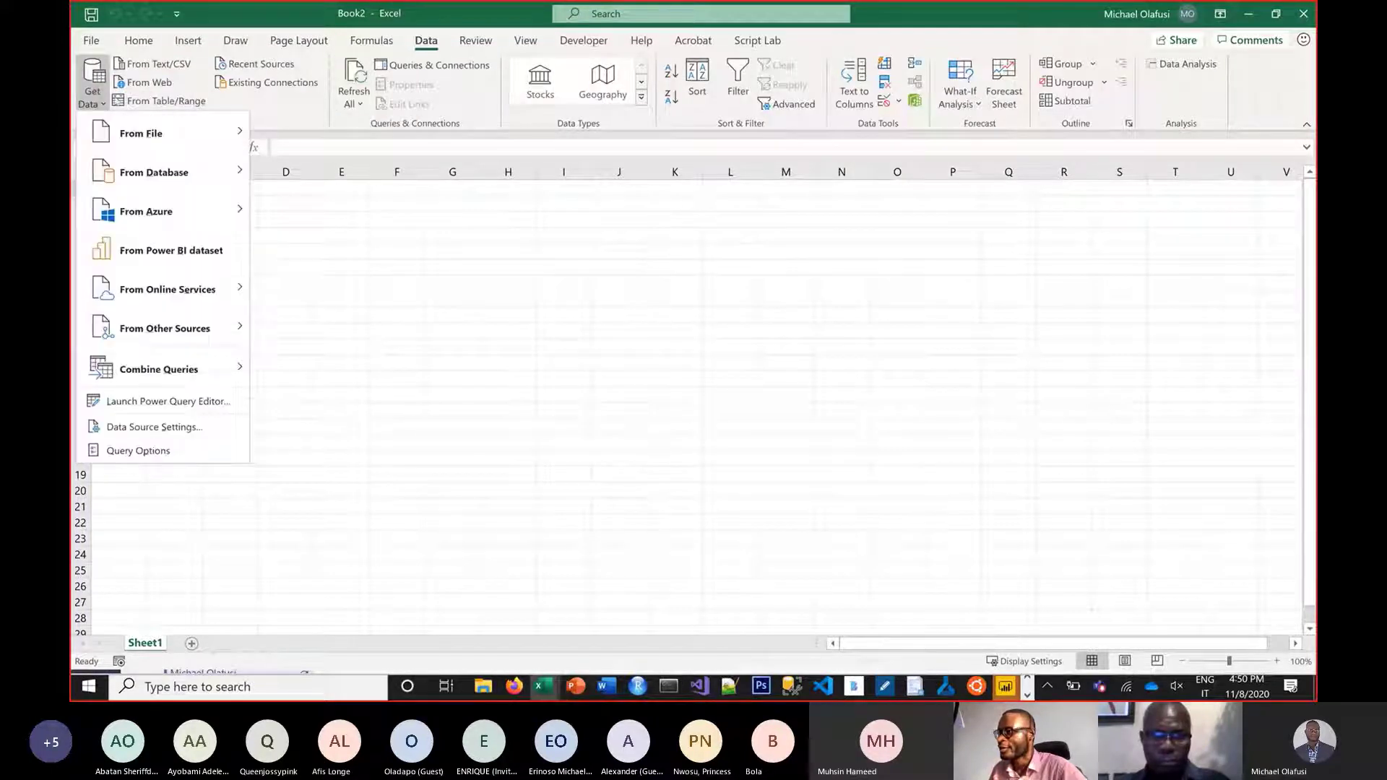
pyautogui.click(141, 82)
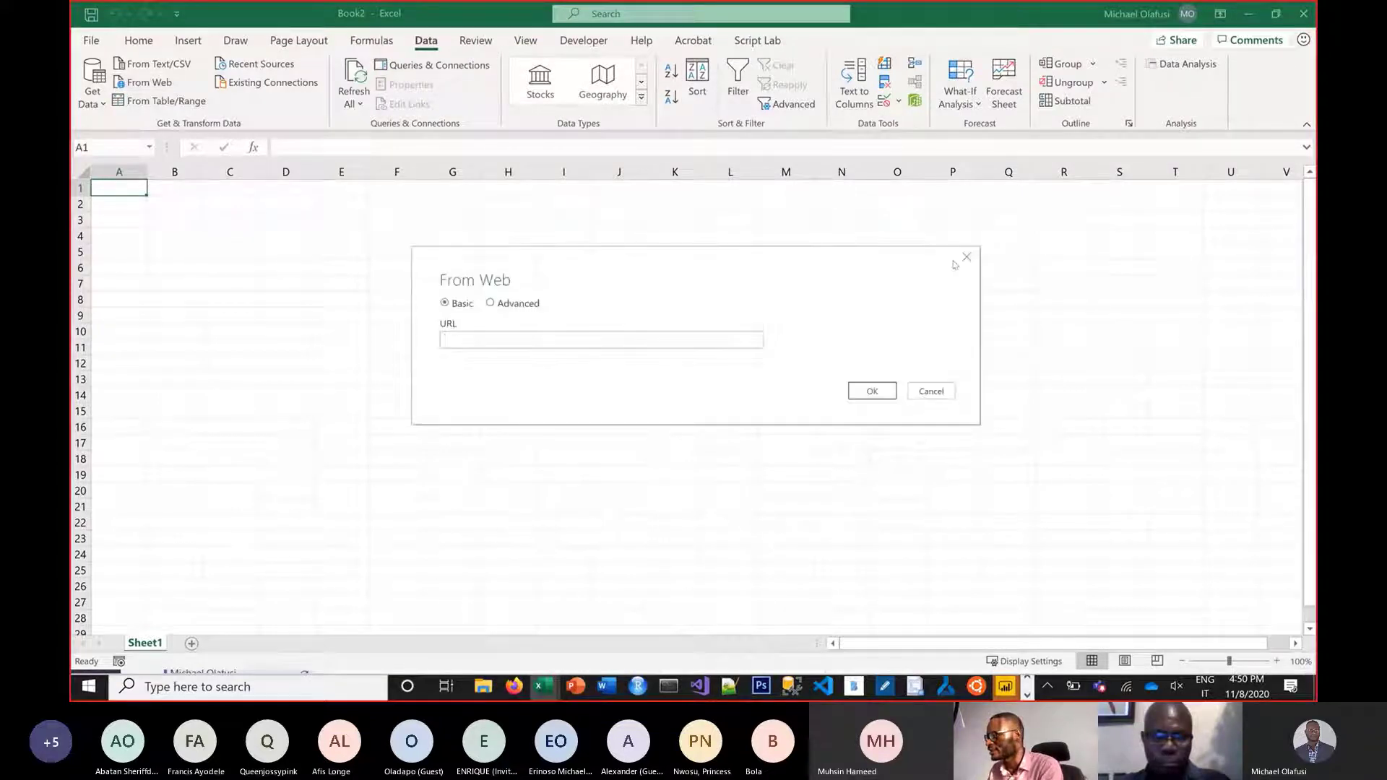
pyautogui.click(966, 258)
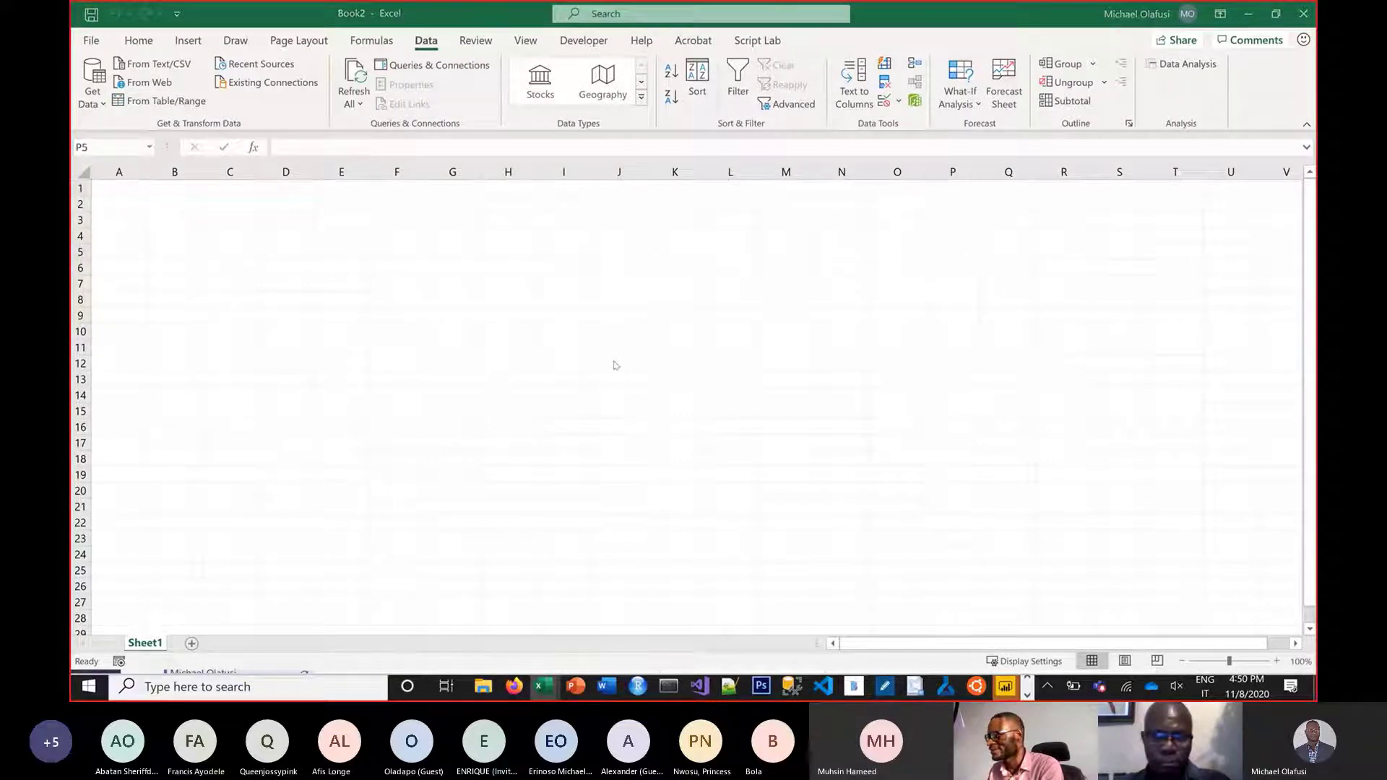
# Copy the Google Sheets export link from cell B11 of "Connecting Excel and Power BI to Google Sheets.xlsx" and return to the blank workbook.
pyautogui.hotkey('alt', 'Tab')
pyautogui.hotkey('alt', 'Tab')
pyautogui.hotkey('alt', 'Tab')
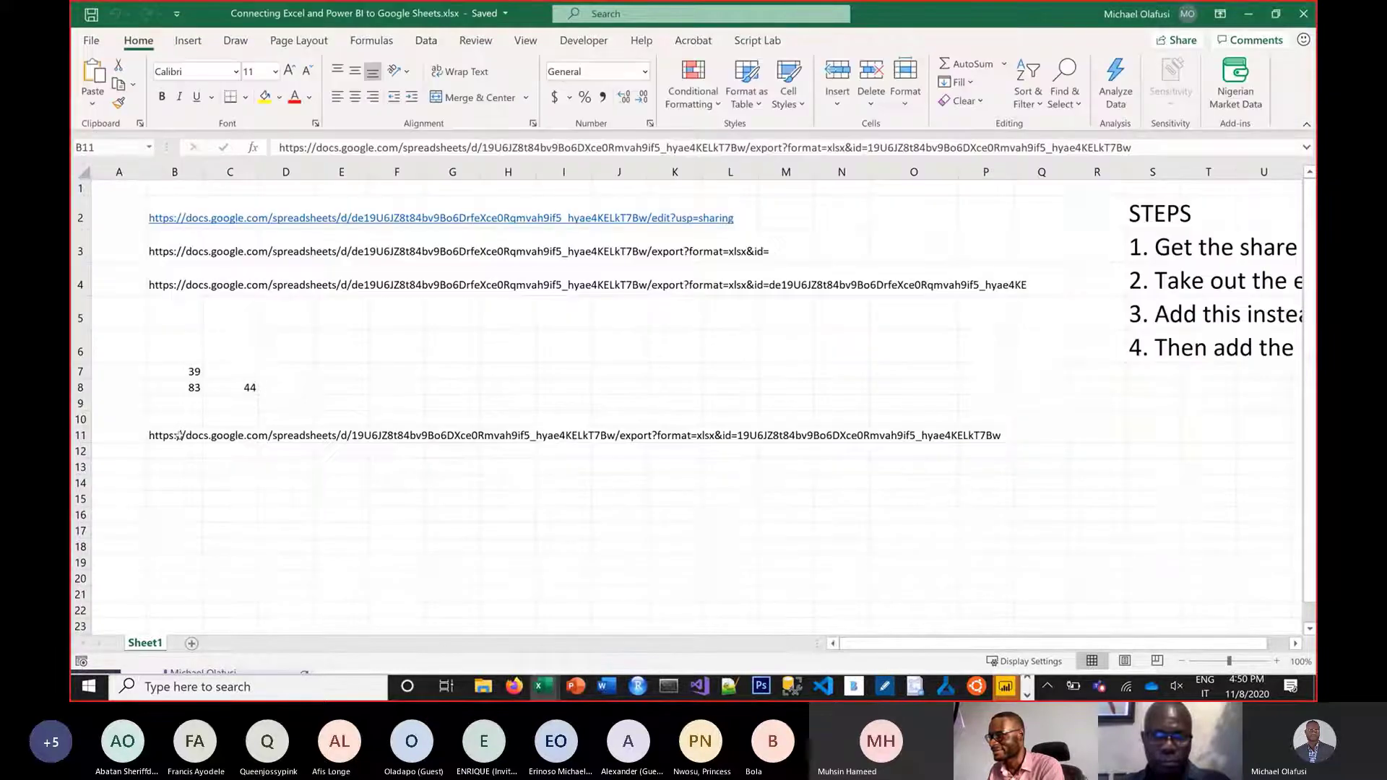
pyautogui.click(172, 435)
pyautogui.hotkey('ctrl', 'c')
pyautogui.hotkey('alt', 'Tab')
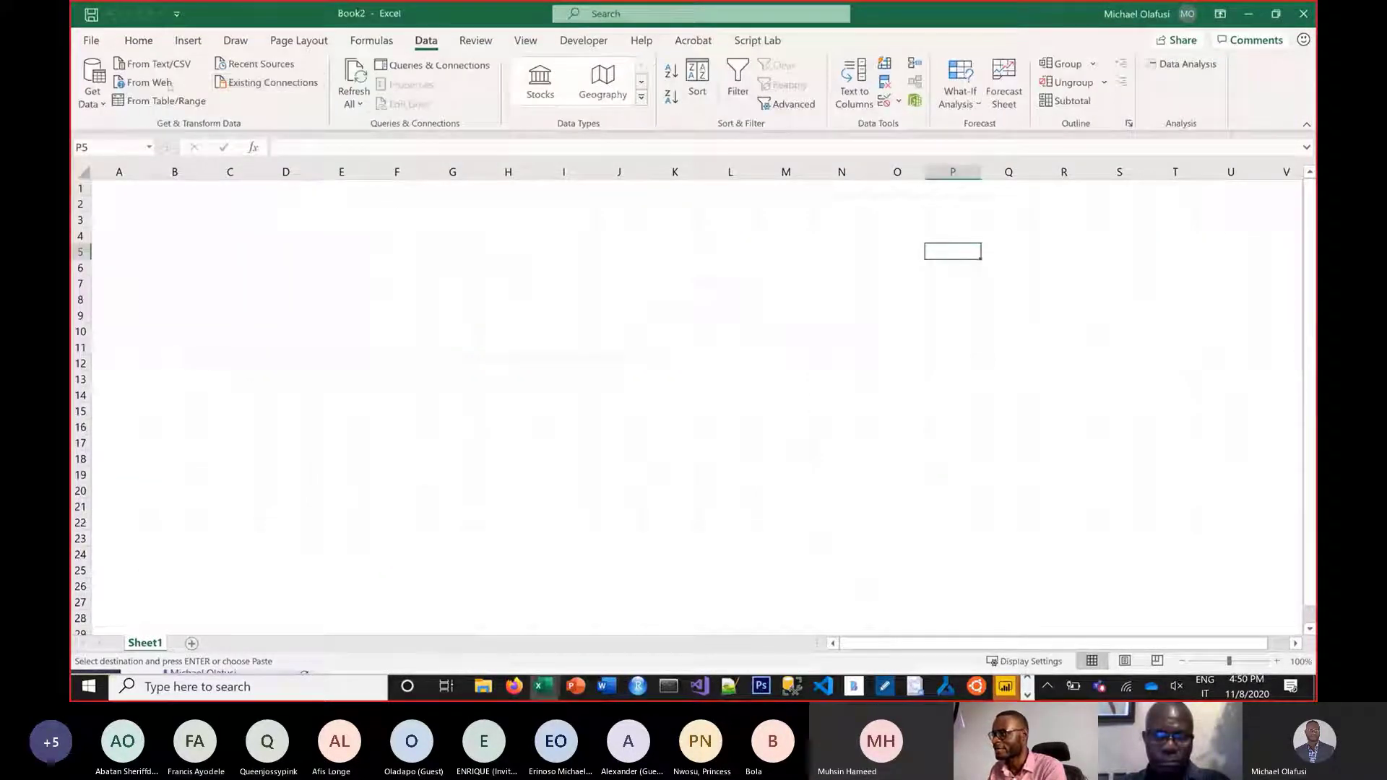
# Connect the blank workbook to the copied Google Sheets export link as a web data source.
pyautogui.click(146, 83)
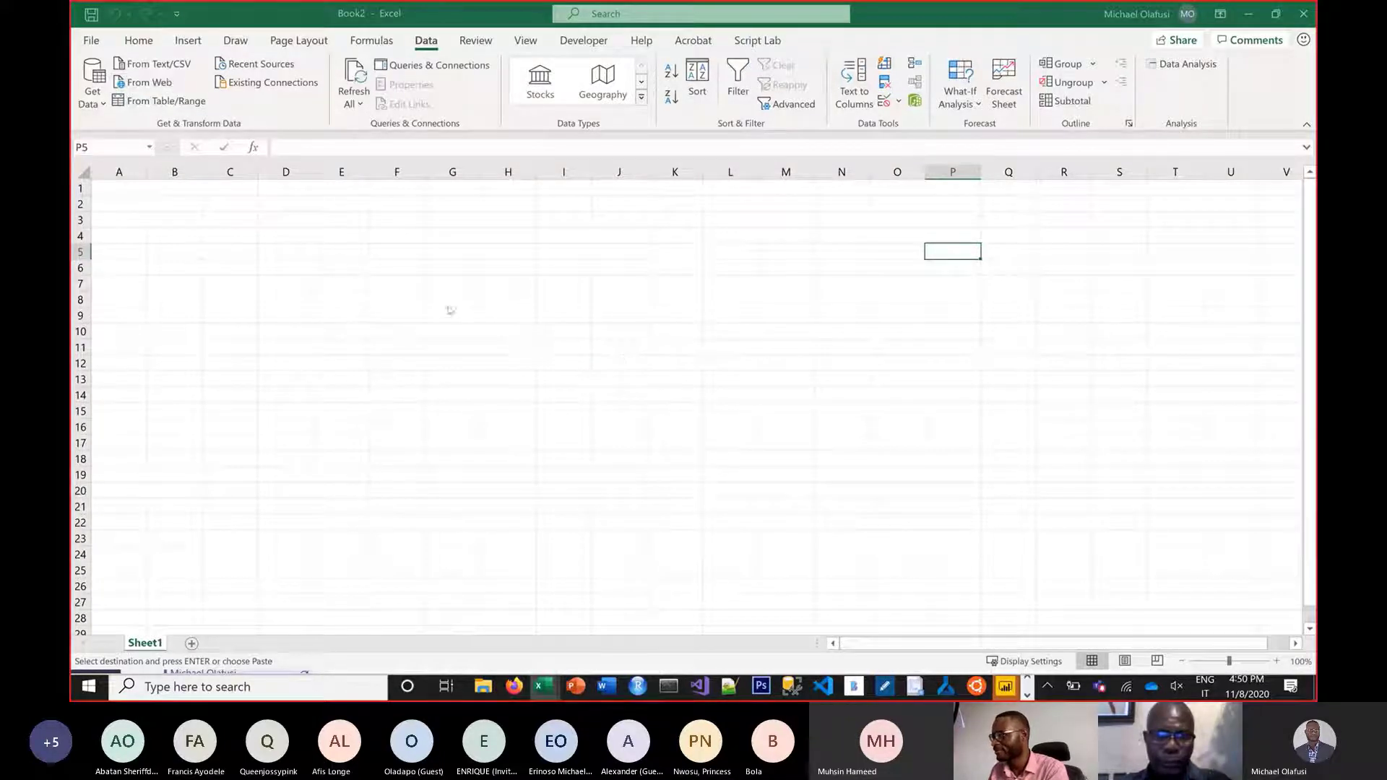
pyautogui.hotkey('ctrl', 'v')
pyautogui.click(861, 395)
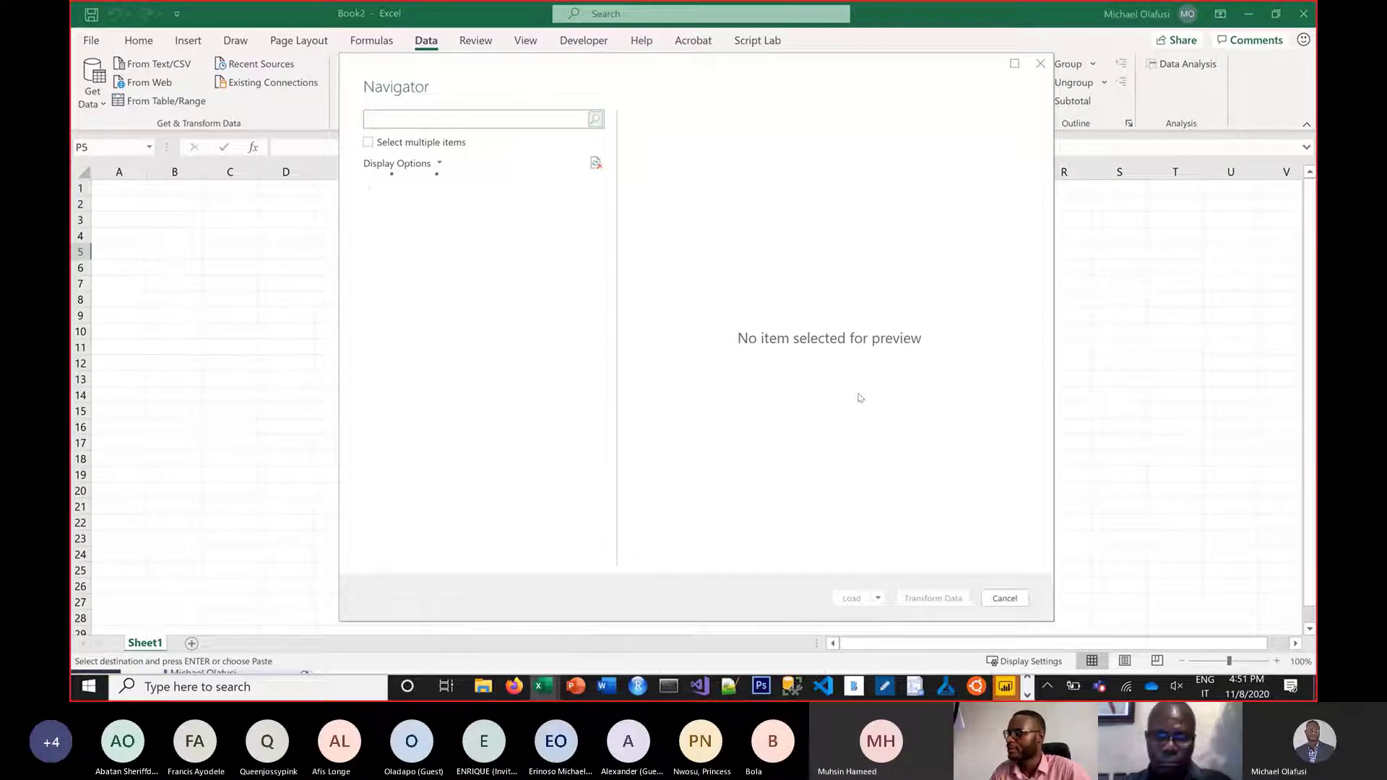
# Enable selecting multiple items, choose the Academy press sheet from the Google Sheets source, and open it for transformation.
pyautogui.click(368, 143)
pyautogui.scroll(-10, 455, 344)
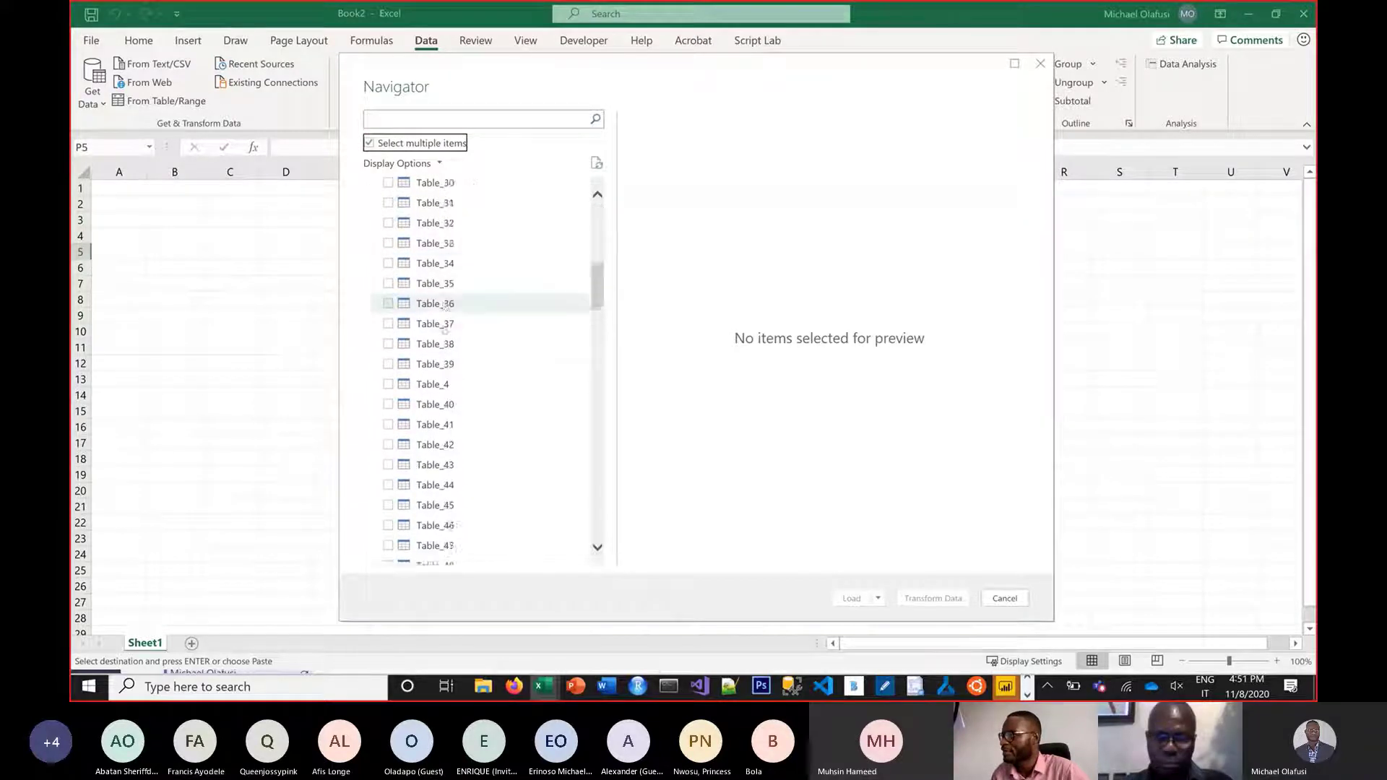
pyautogui.scroll(8, 453, 344)
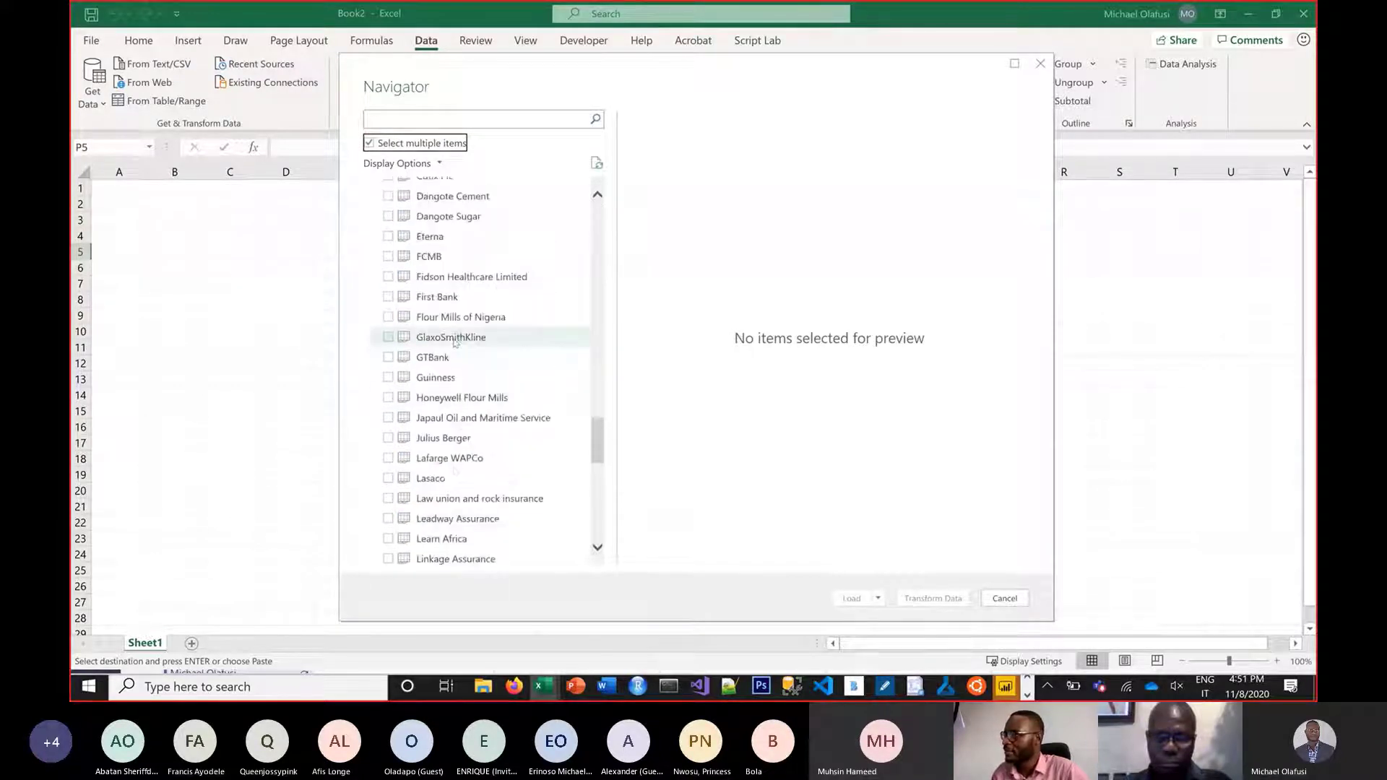
pyautogui.scroll(2, 454, 342)
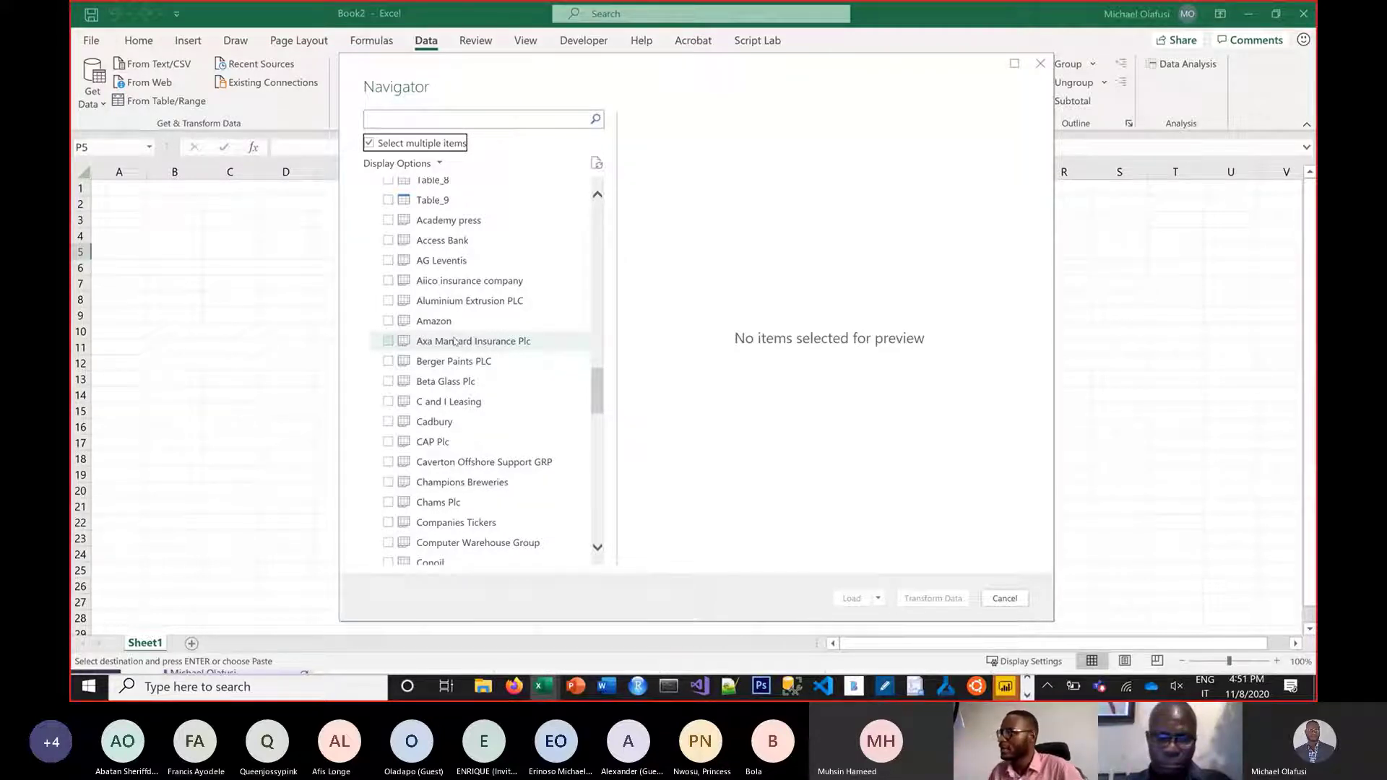
pyautogui.scroll(10, 454, 341)
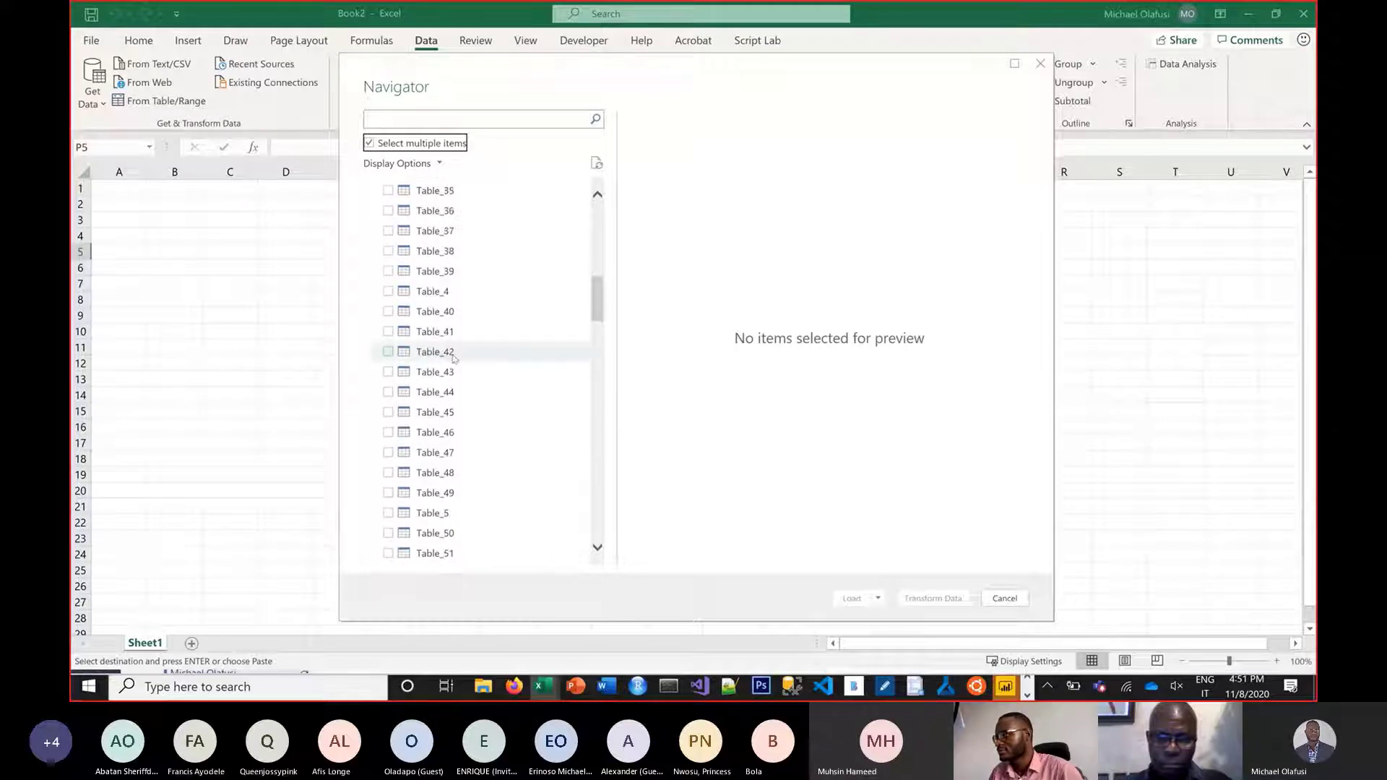
pyautogui.scroll(-15, 453, 390)
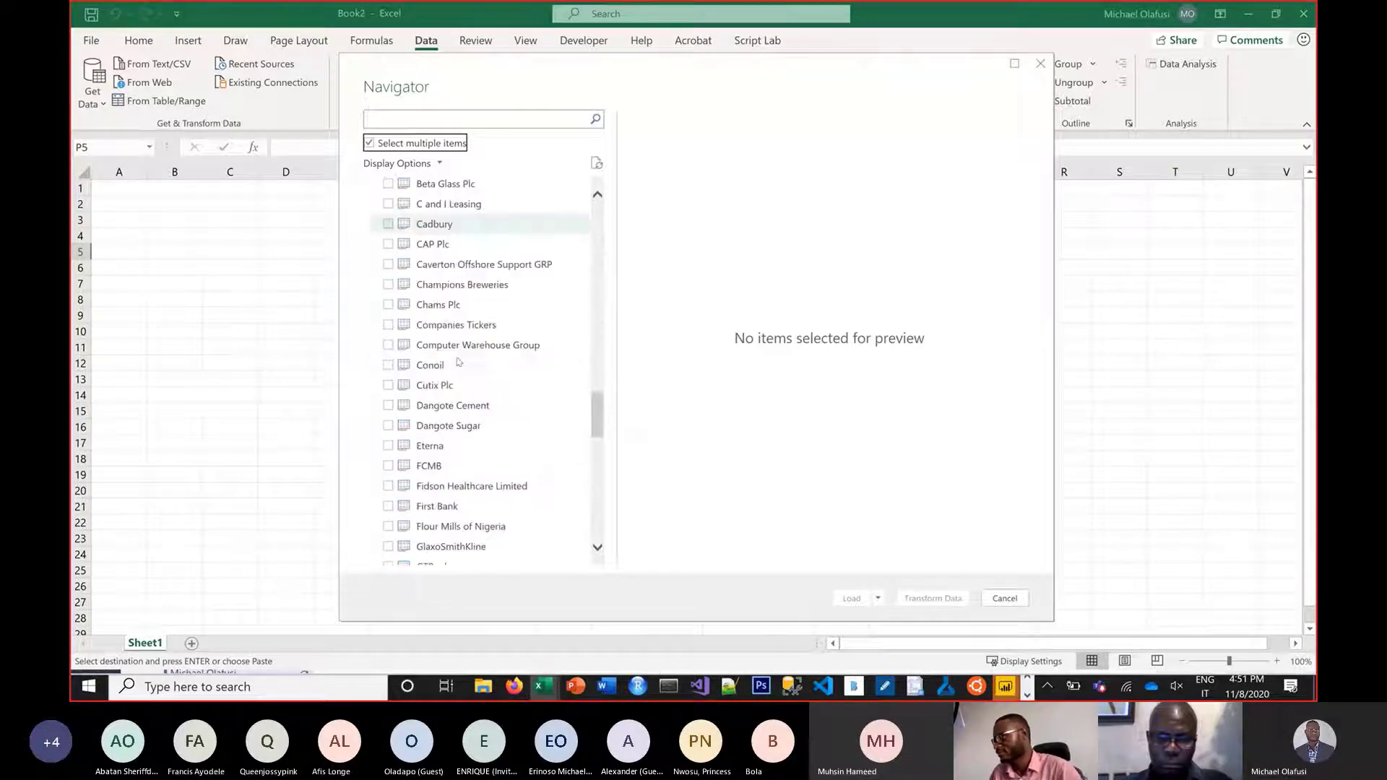
pyautogui.scroll(20, 457, 359)
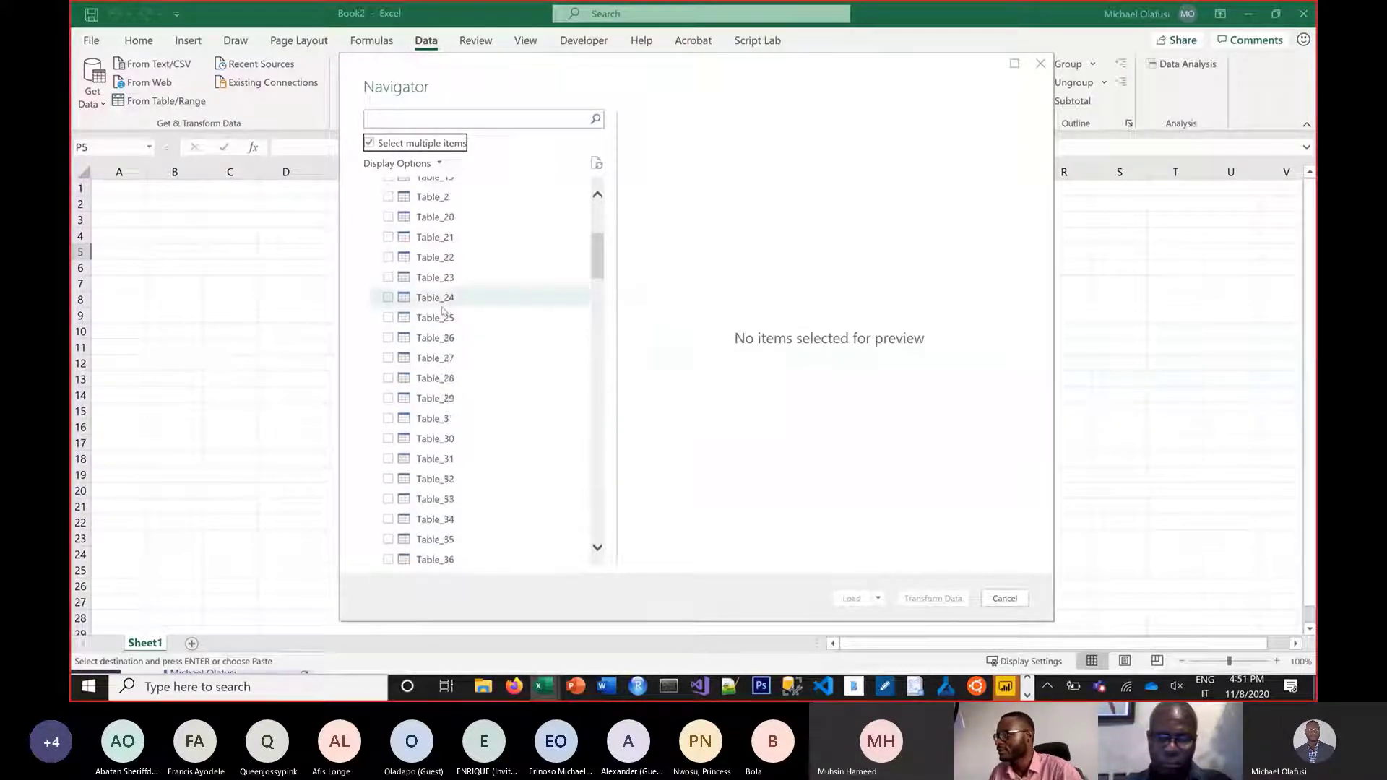
pyautogui.scroll(-15, 444, 311)
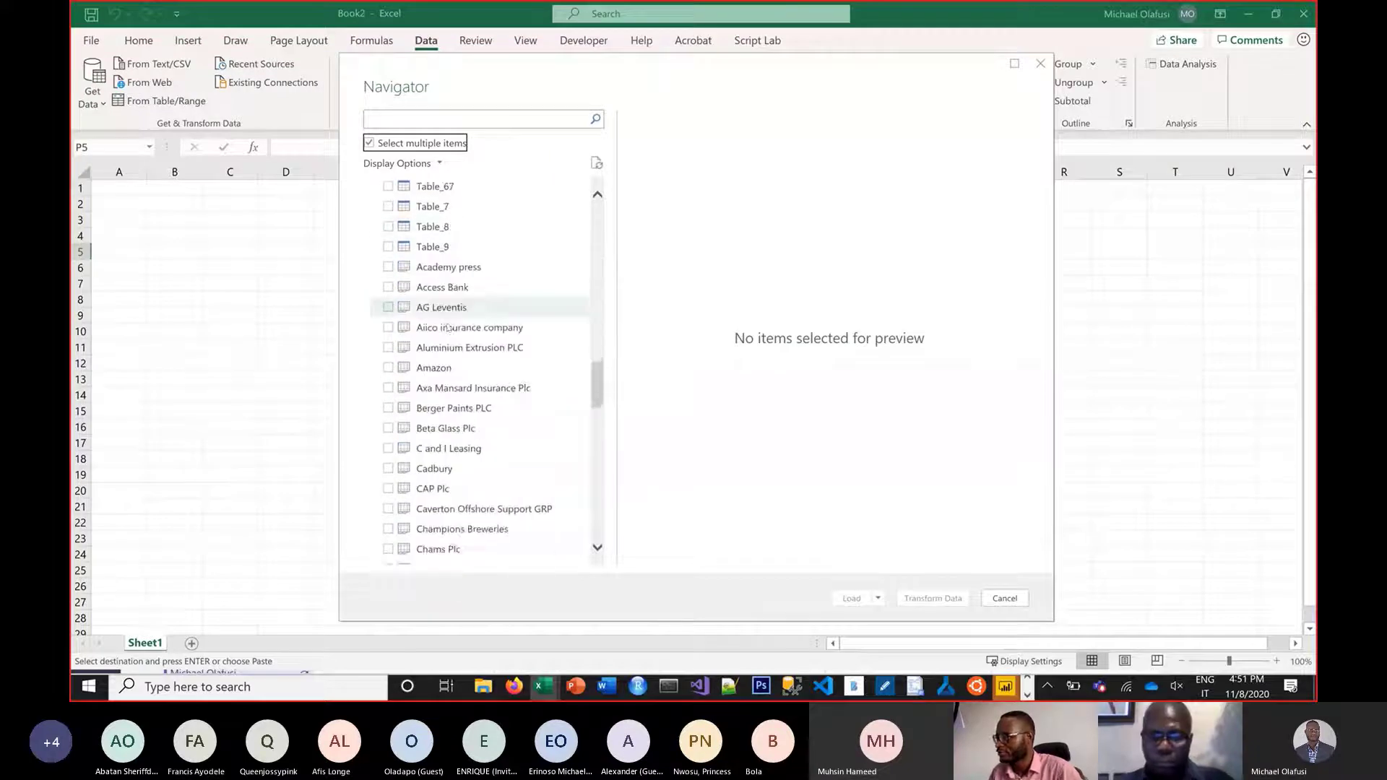
pyautogui.scroll(3, 463, 381)
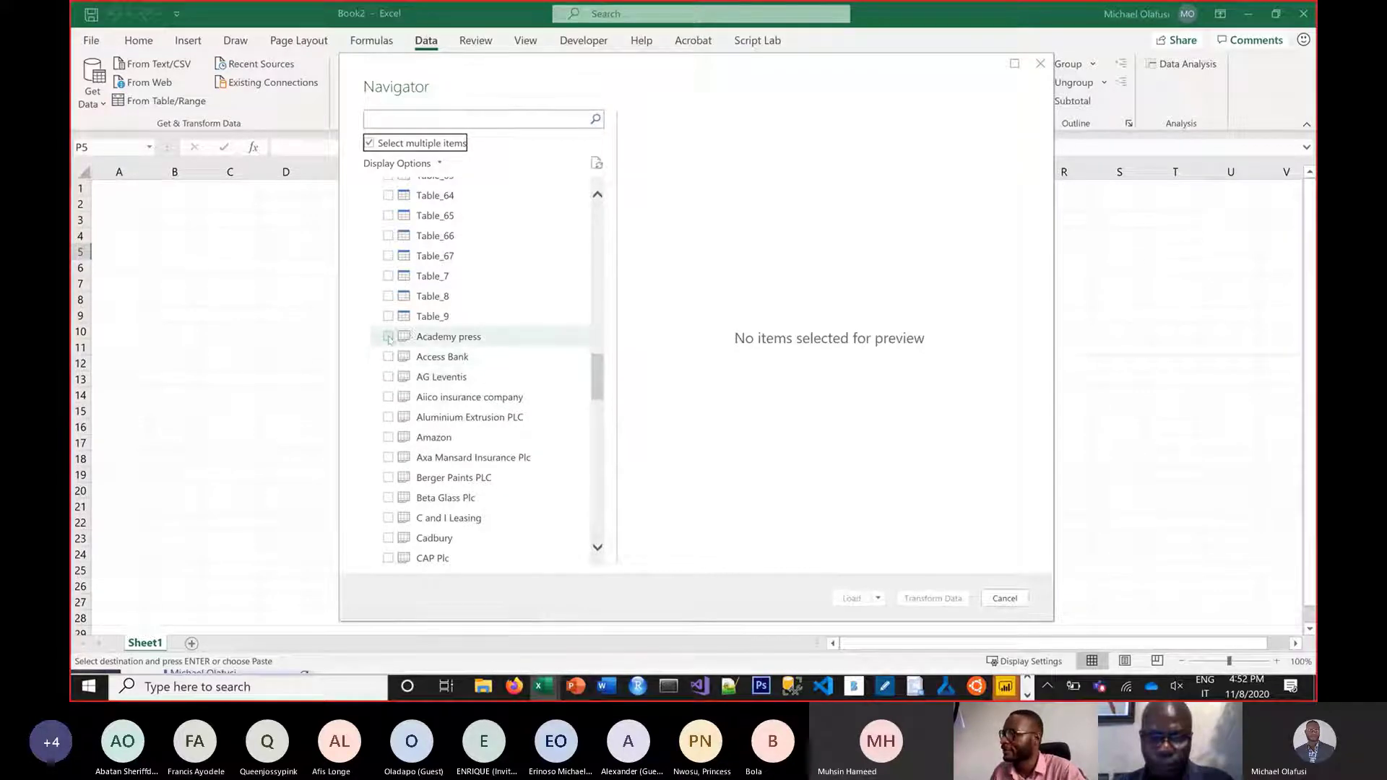
pyautogui.click(452, 336)
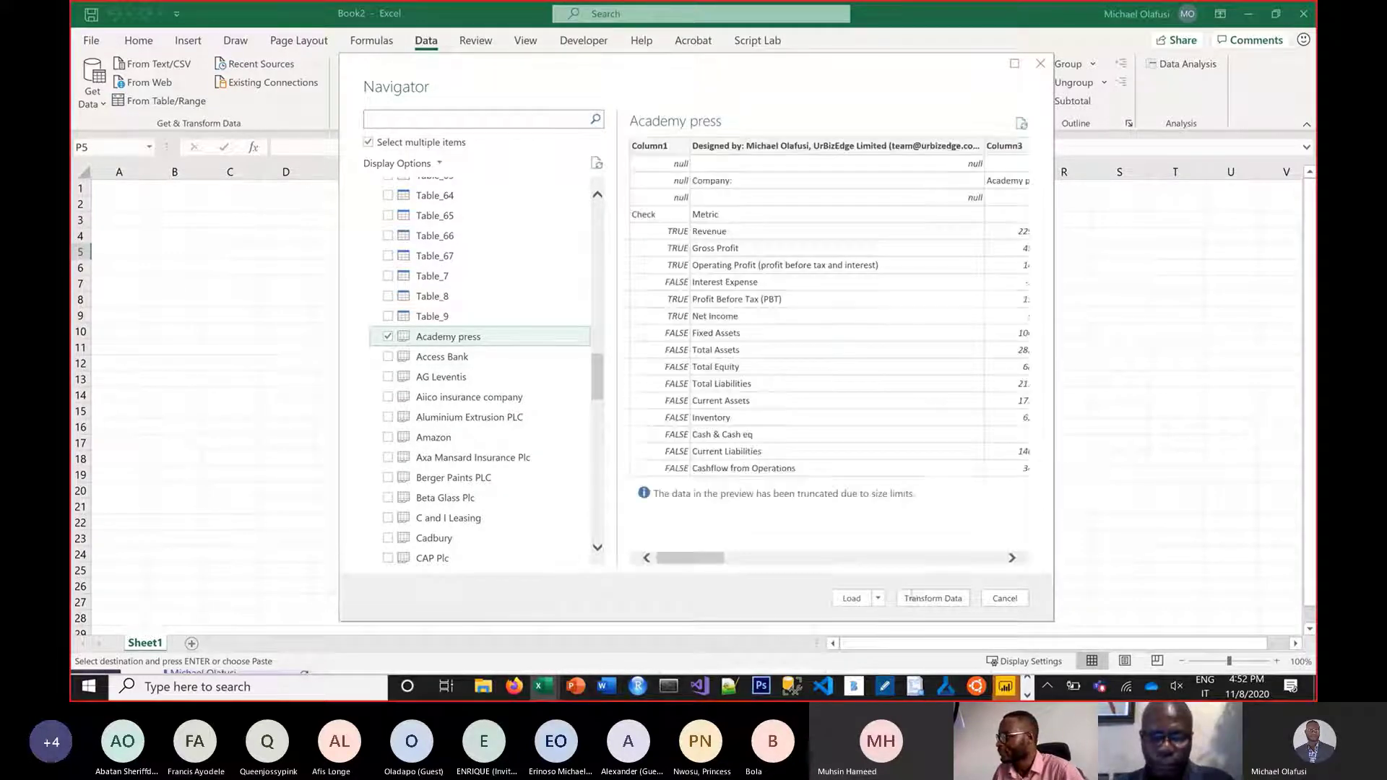
pyautogui.click(932, 599)
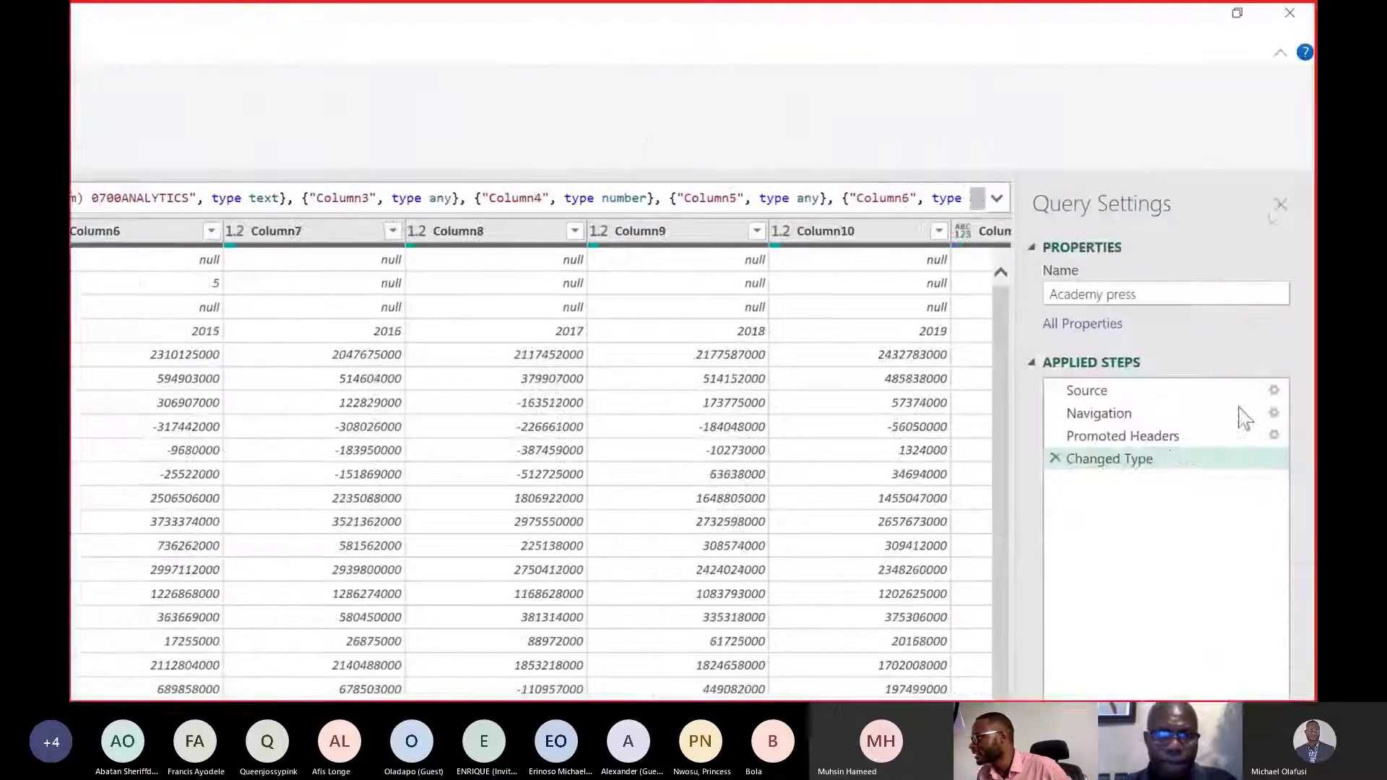
# Review the Promoted Headers and Navigation steps of the Academy press query, highlighting the Sheet kind in the Navigation formula.
pyautogui.click(1118, 436)
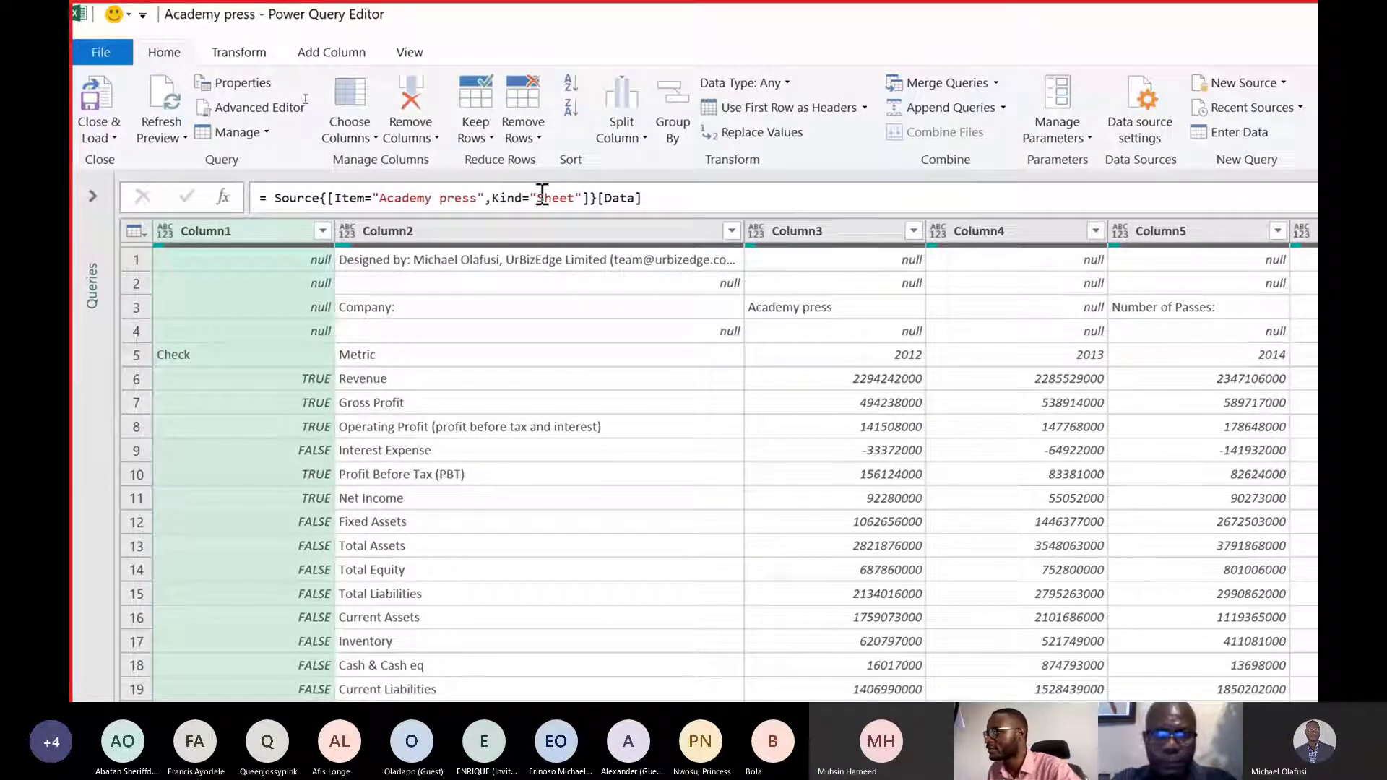
pyautogui.click(563, 199)
pyautogui.doubleClick(564, 199)
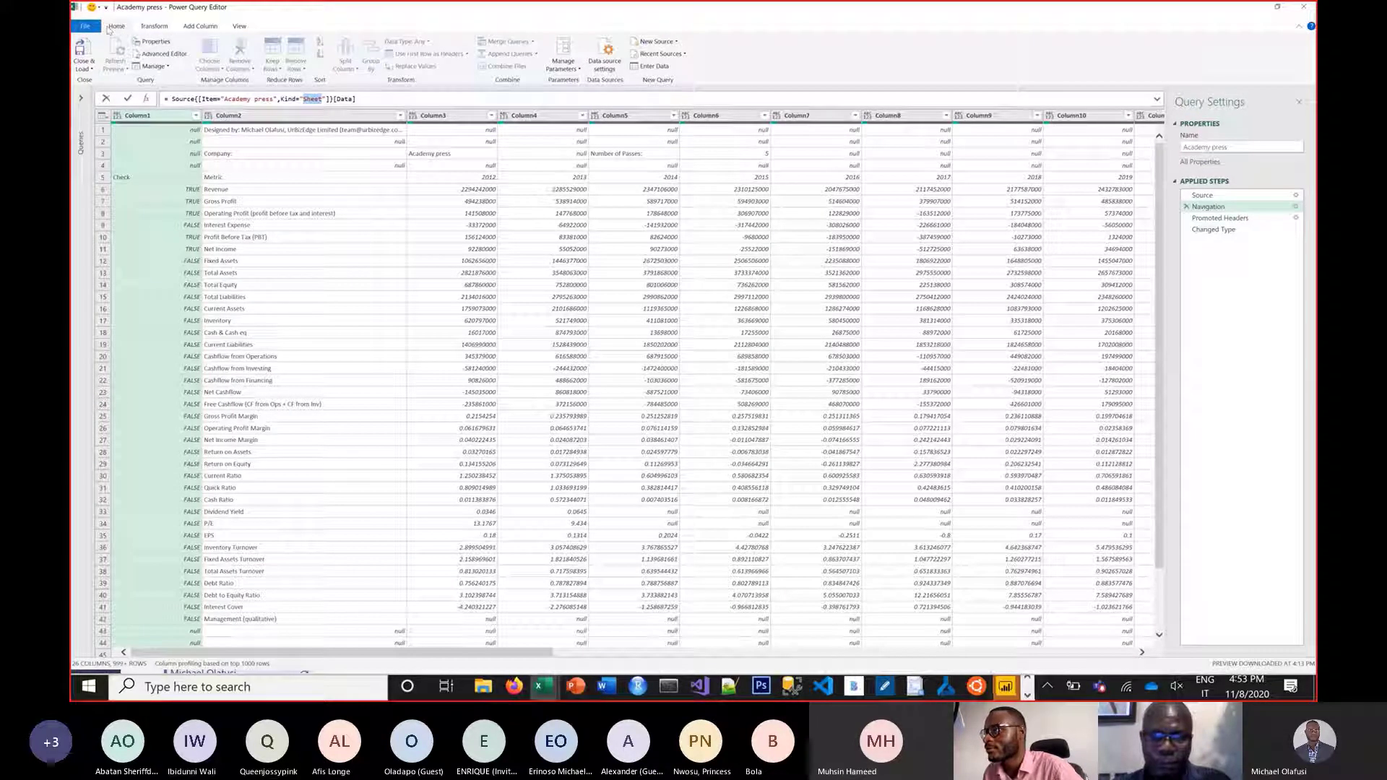
pyautogui.scroll(-1, 108, 29)
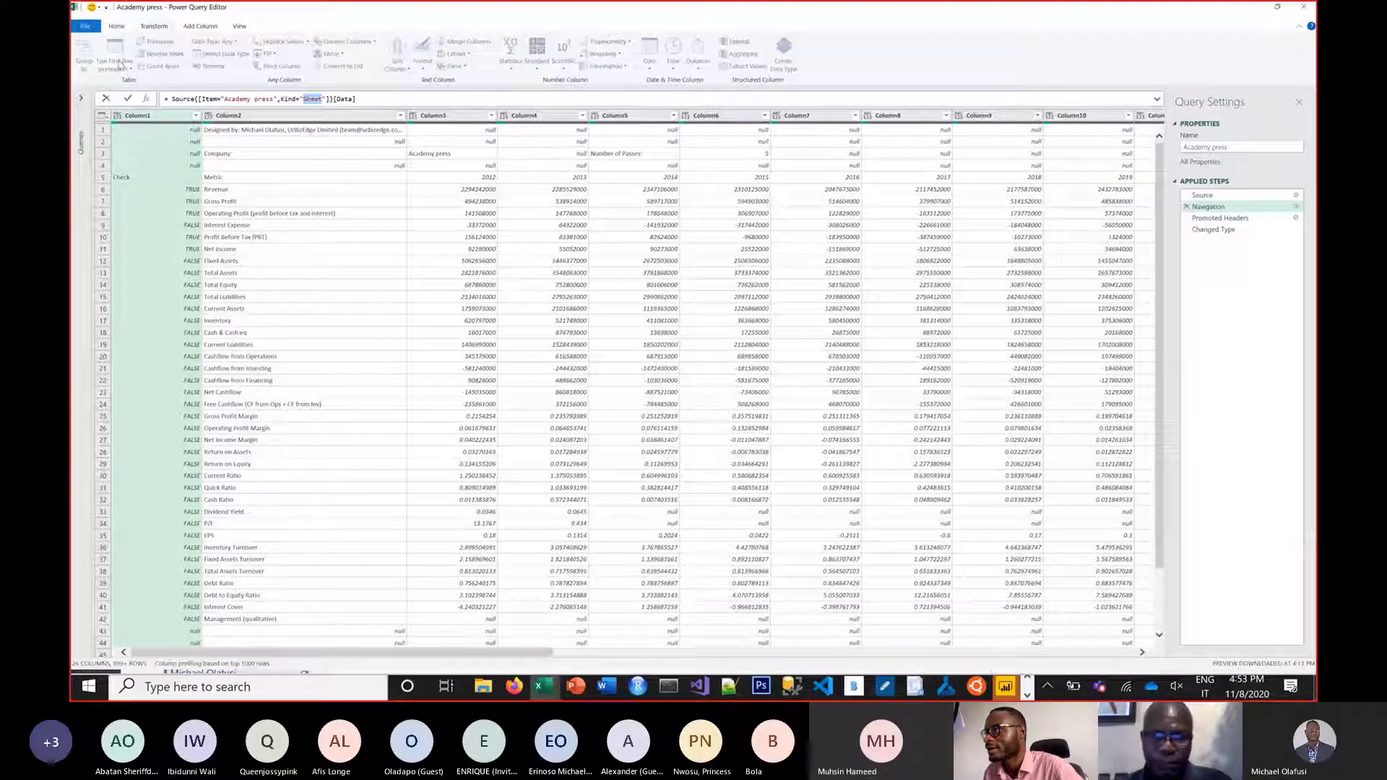
pyautogui.scroll(1, 120, 64)
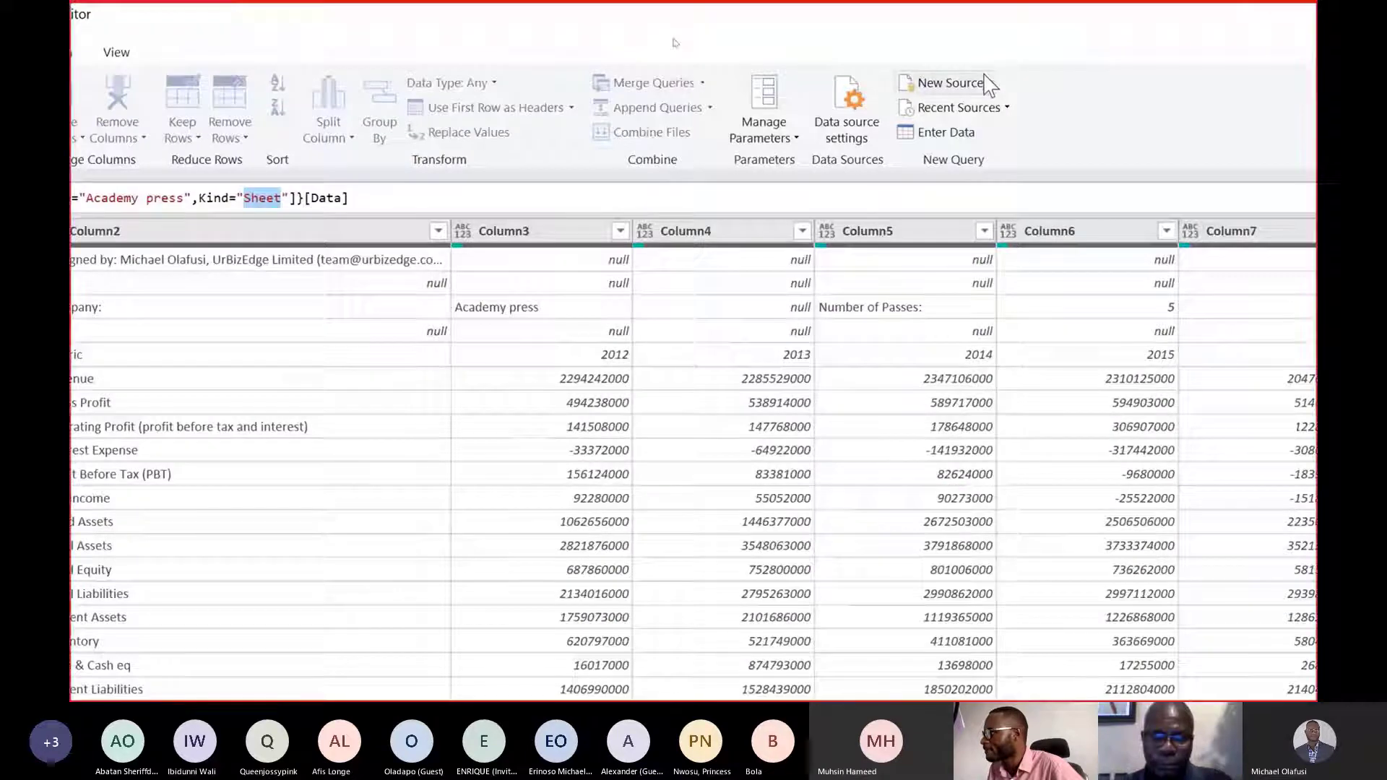
# Add a new folder data source pointing to the Sales Report folder in the Documents library.
pyautogui.click(991, 85)
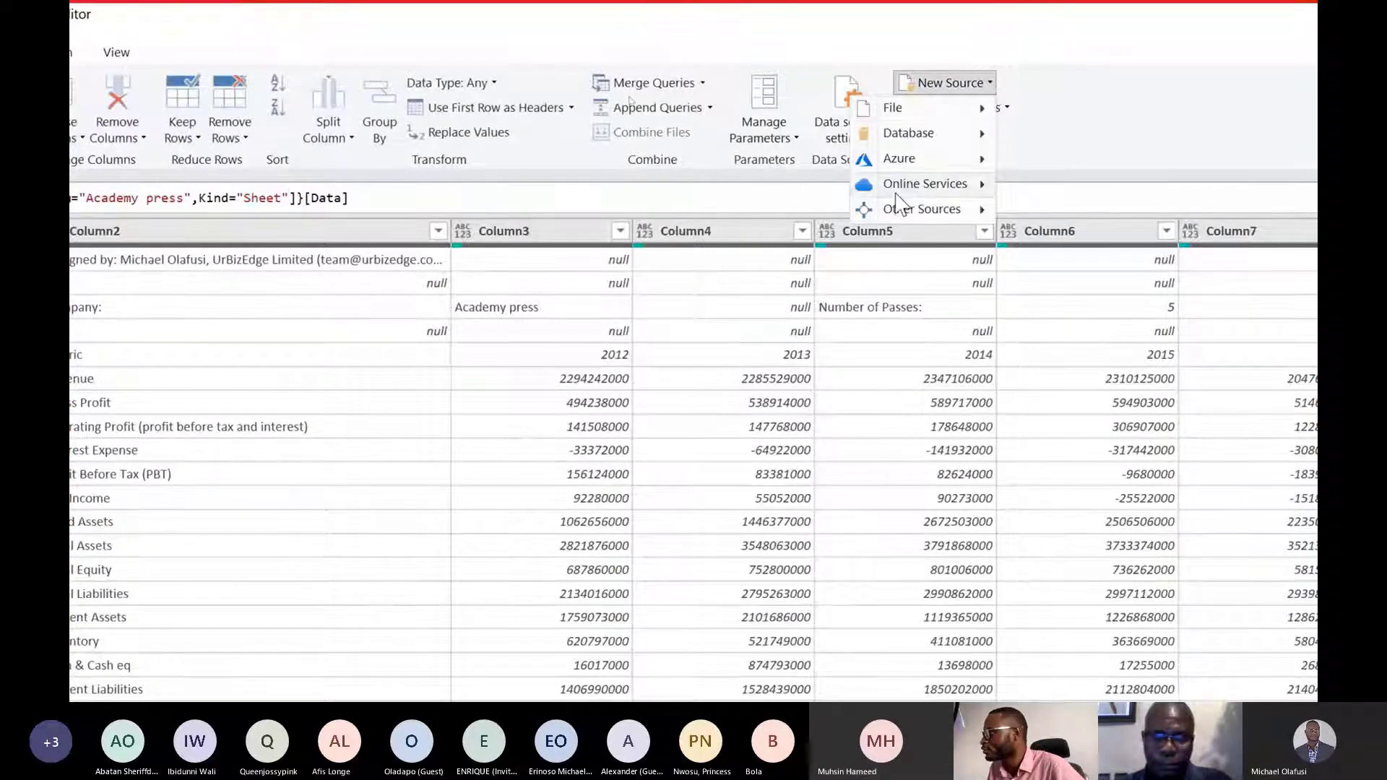
pyautogui.moveTo(938, 115)
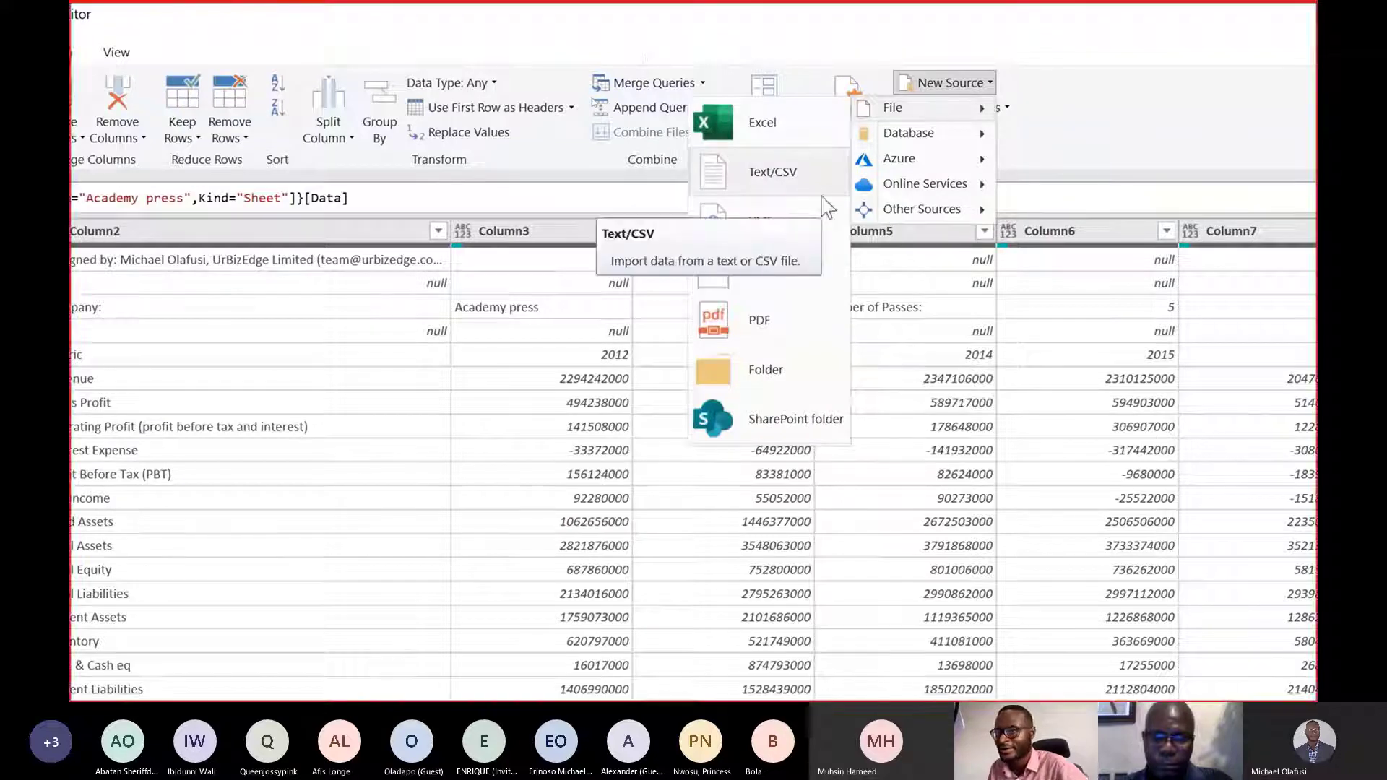
pyautogui.click(767, 370)
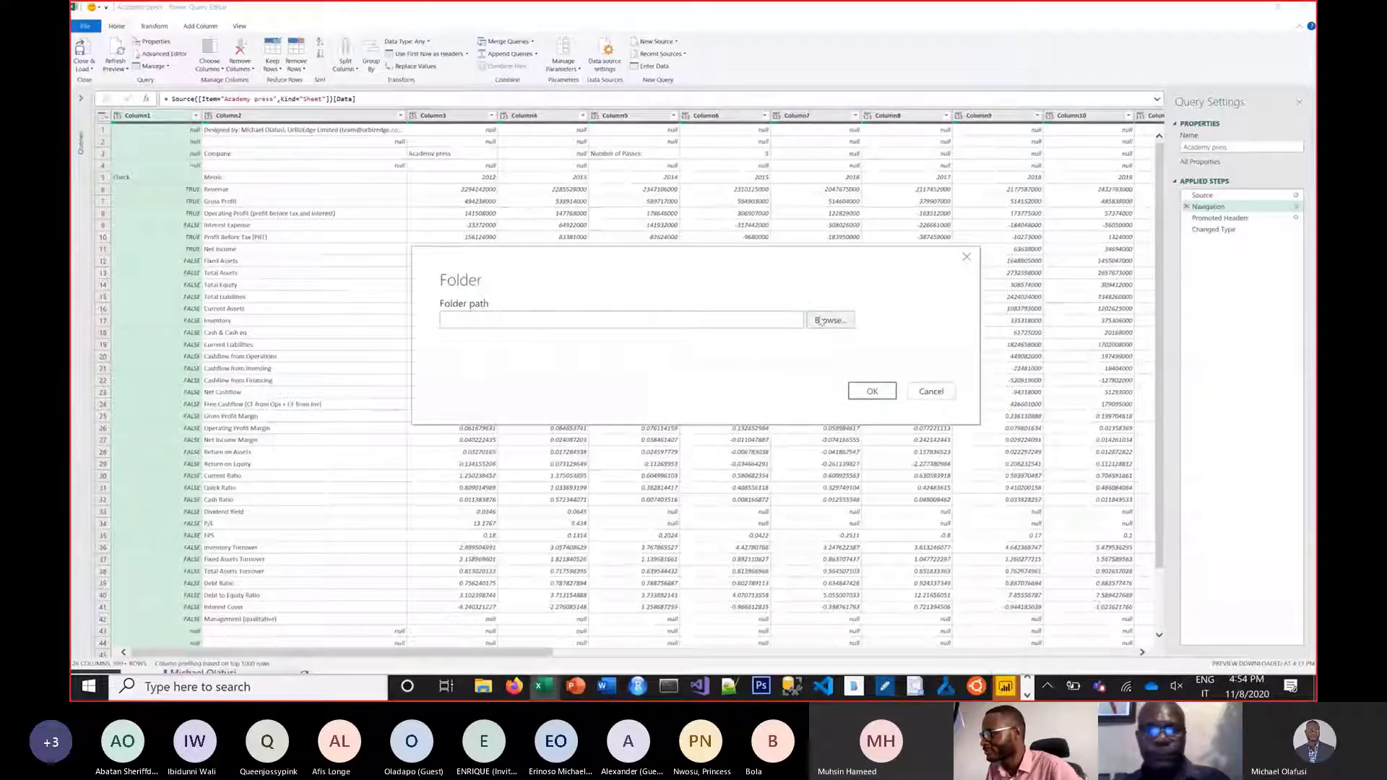
pyautogui.click(821, 321)
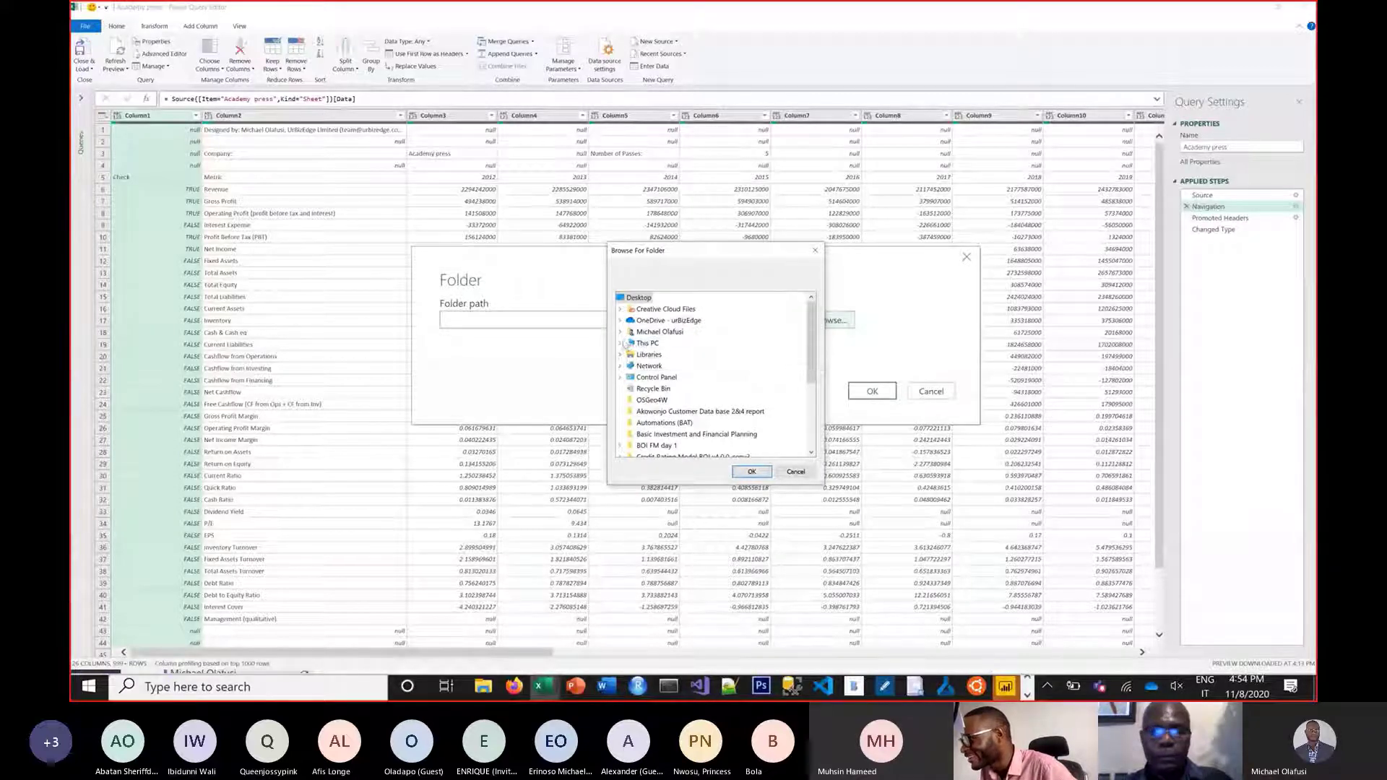
pyautogui.click(620, 354)
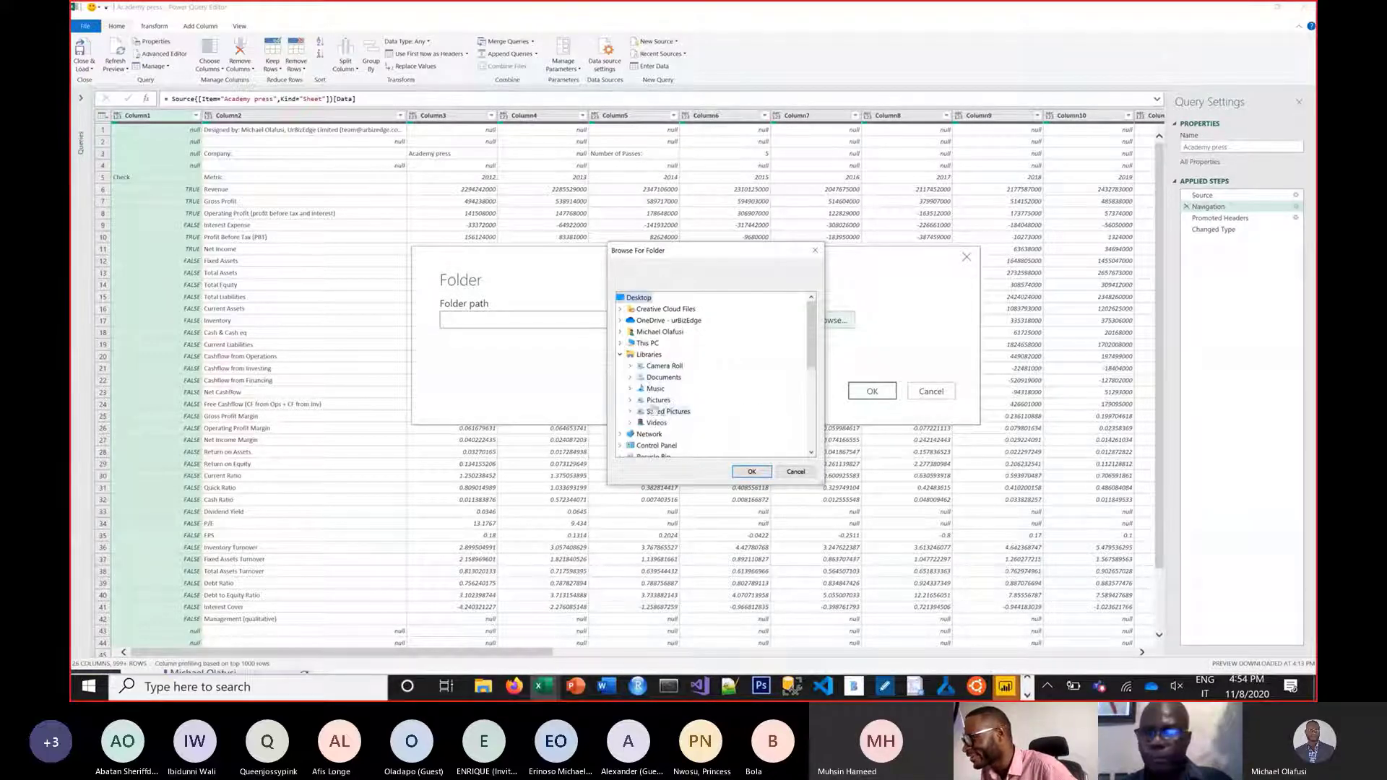
pyautogui.click(629, 377)
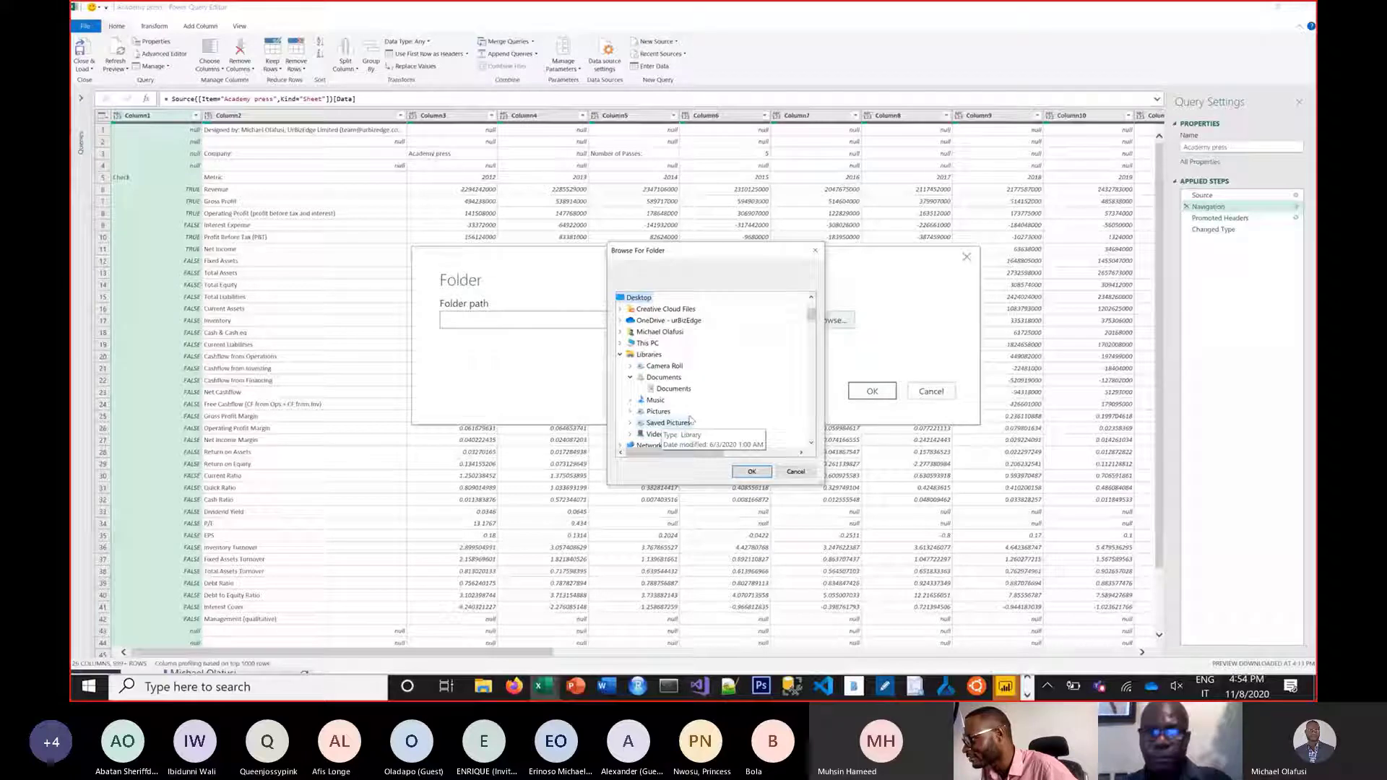
pyautogui.scroll(-20, 689, 417)
pyautogui.click(690, 367)
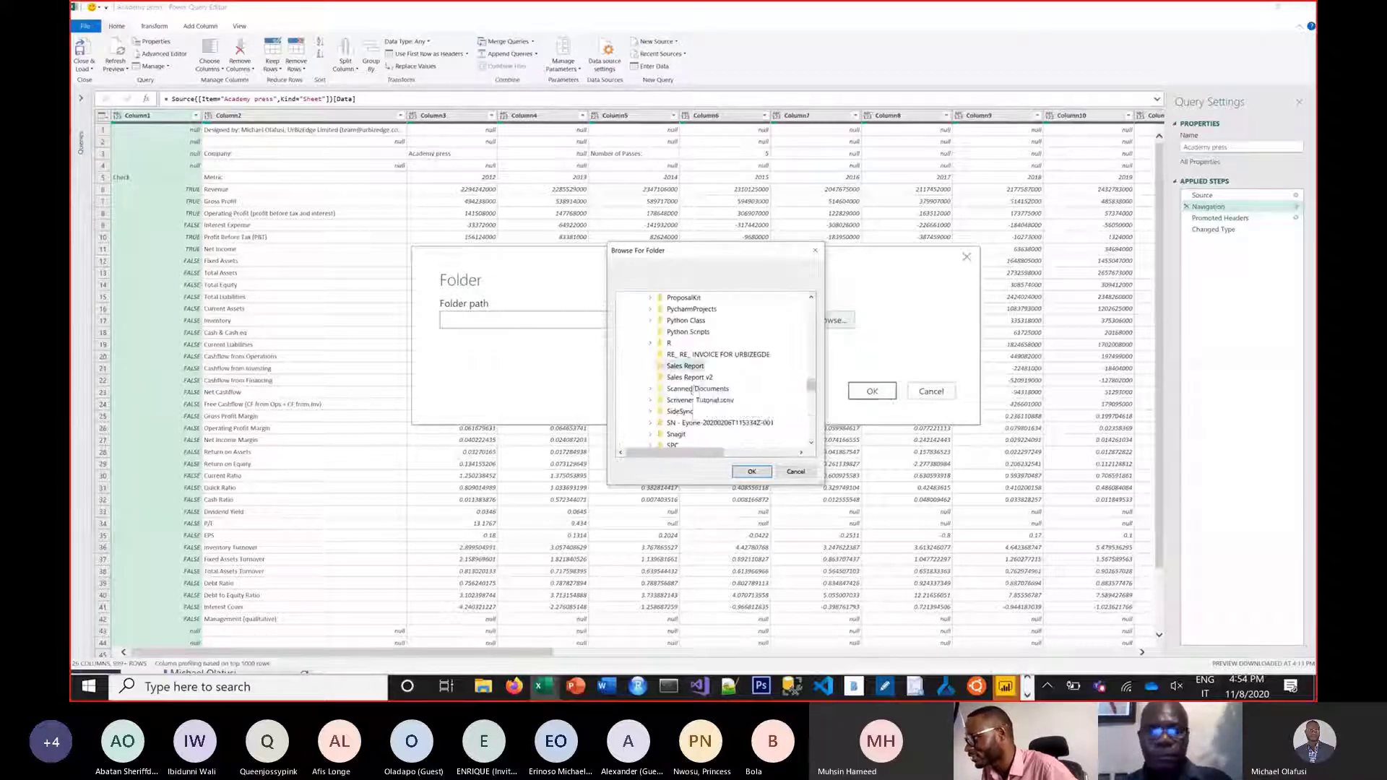
pyautogui.click(753, 473)
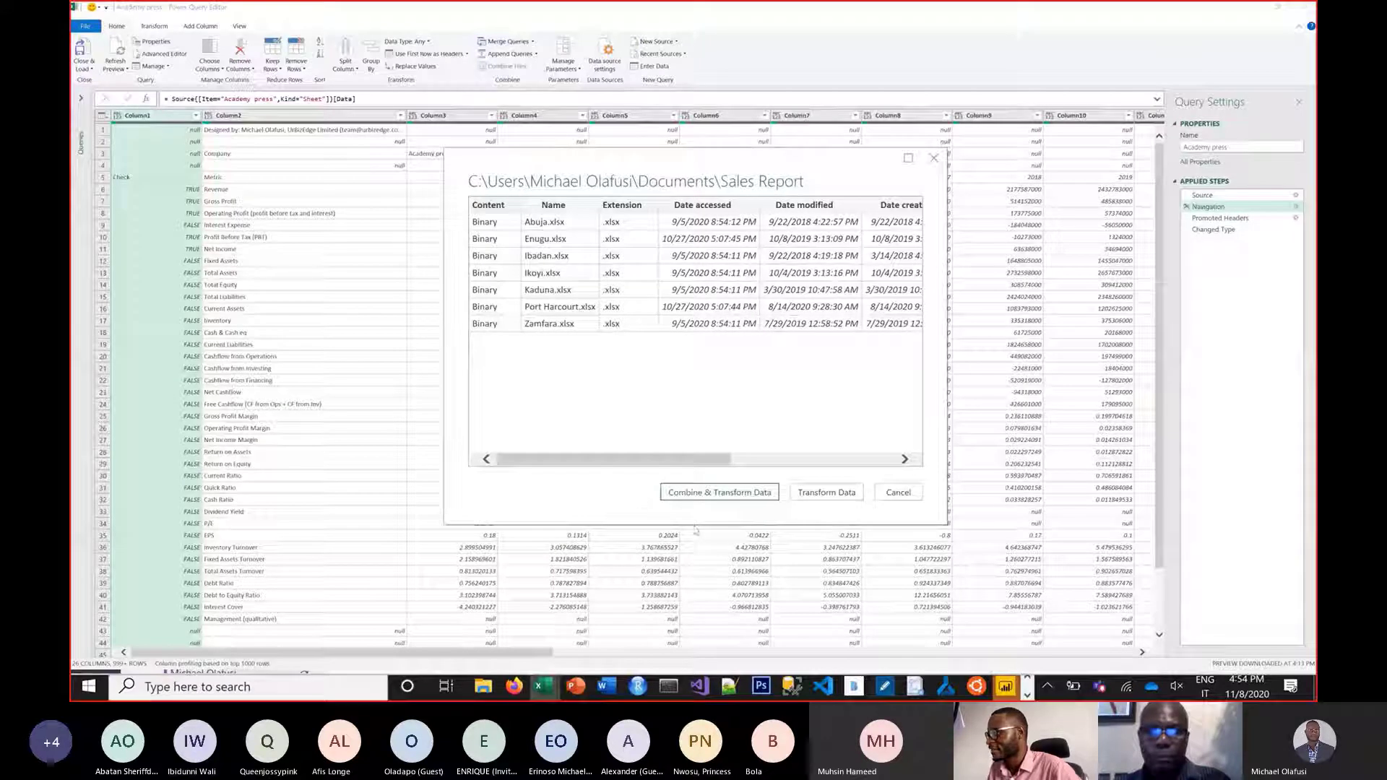
# Combine and transform the Sales Report files, extracting Sheet1 with the first file as the sample.
pyautogui.click(713, 499)
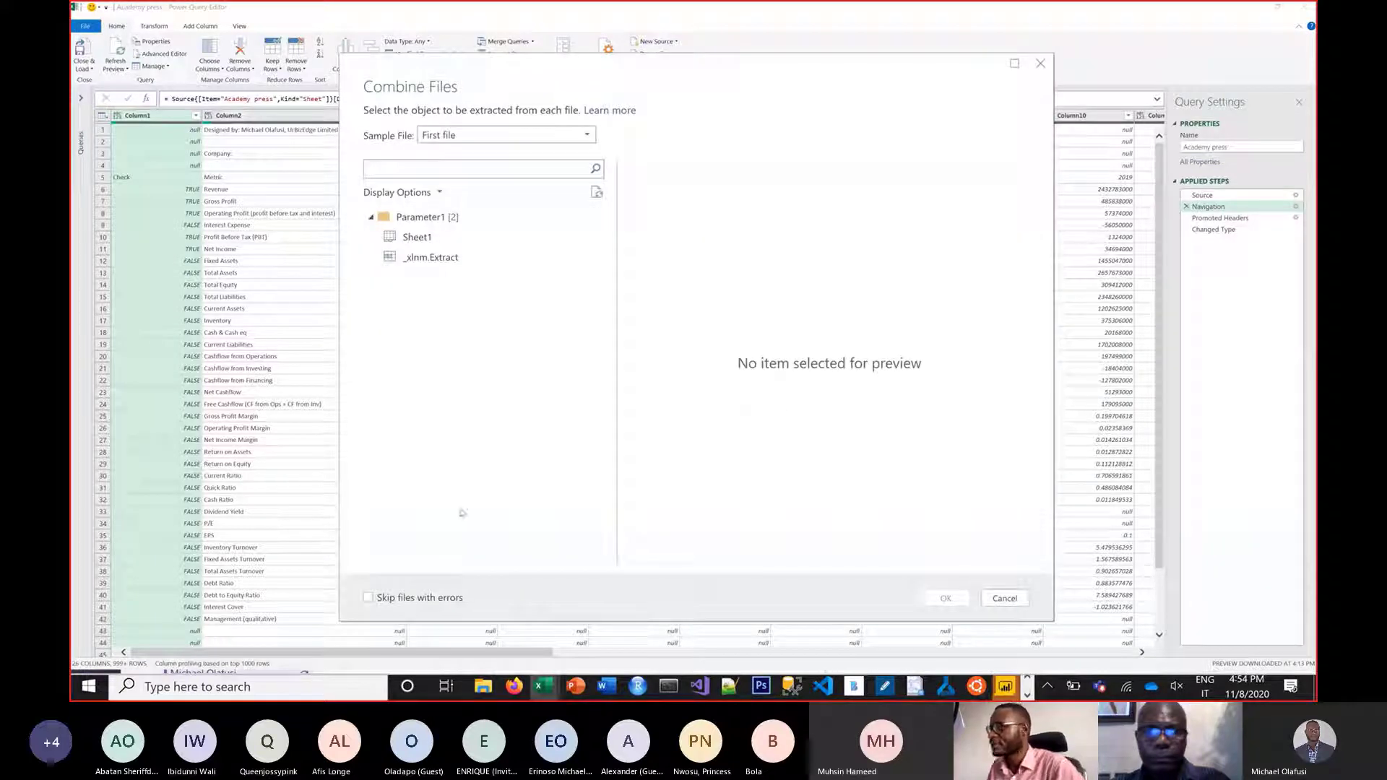
pyautogui.click(396, 237)
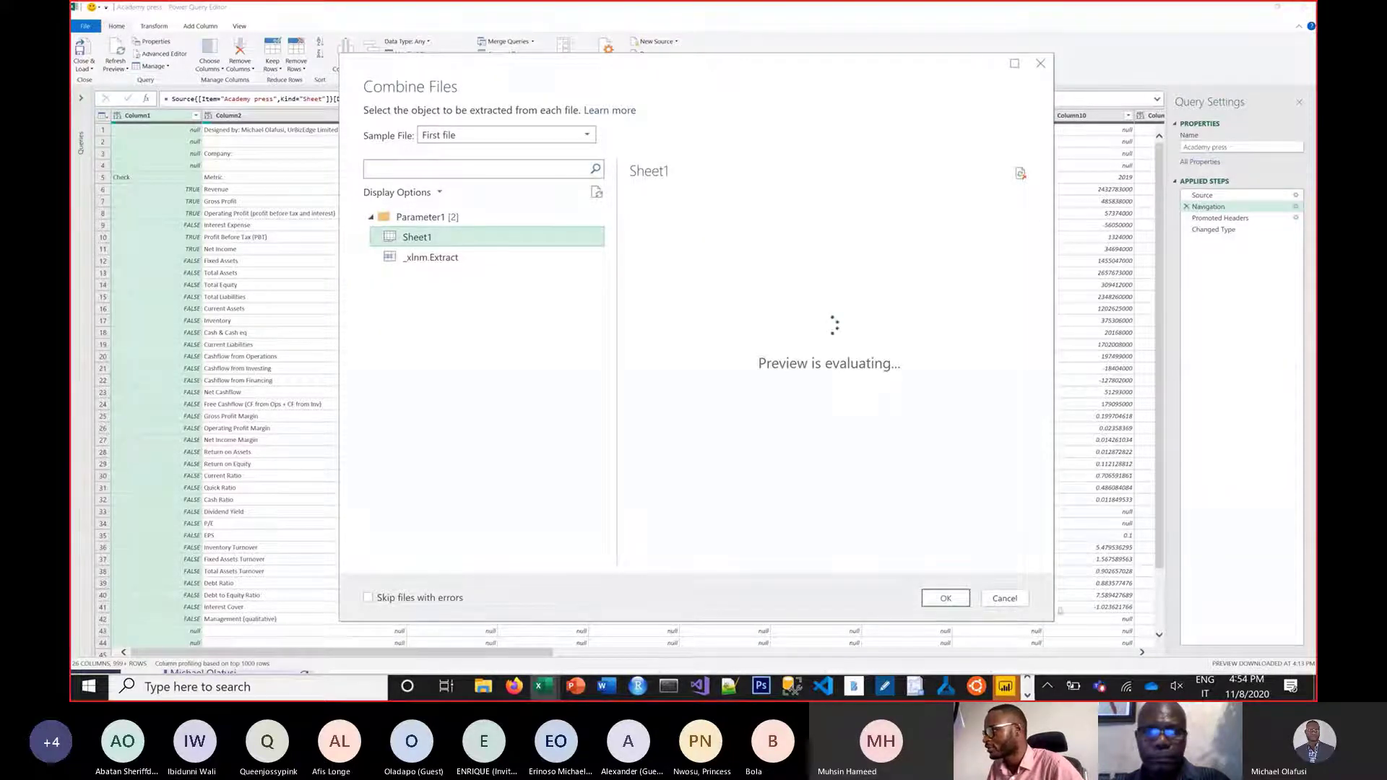
pyautogui.click(946, 598)
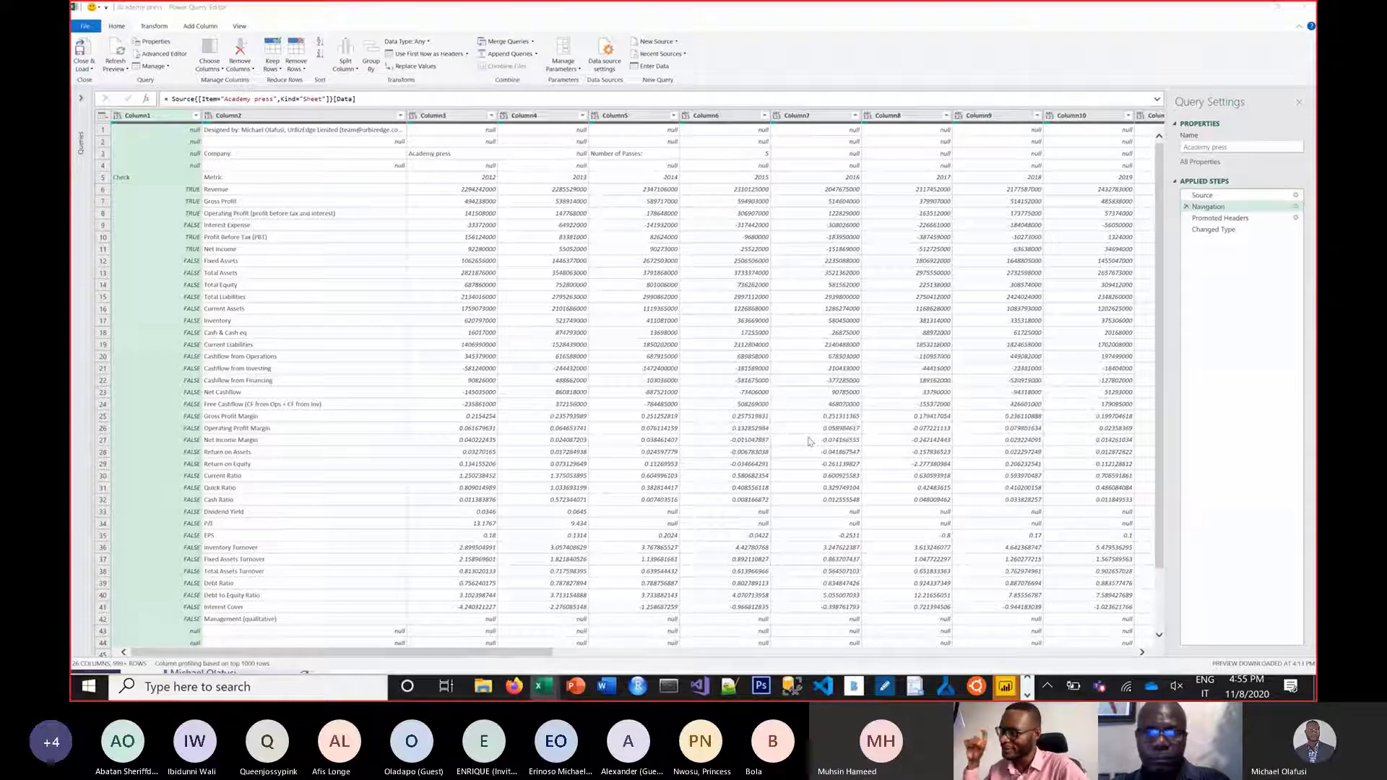
pyautogui.hotkey('alt', 'Tab')
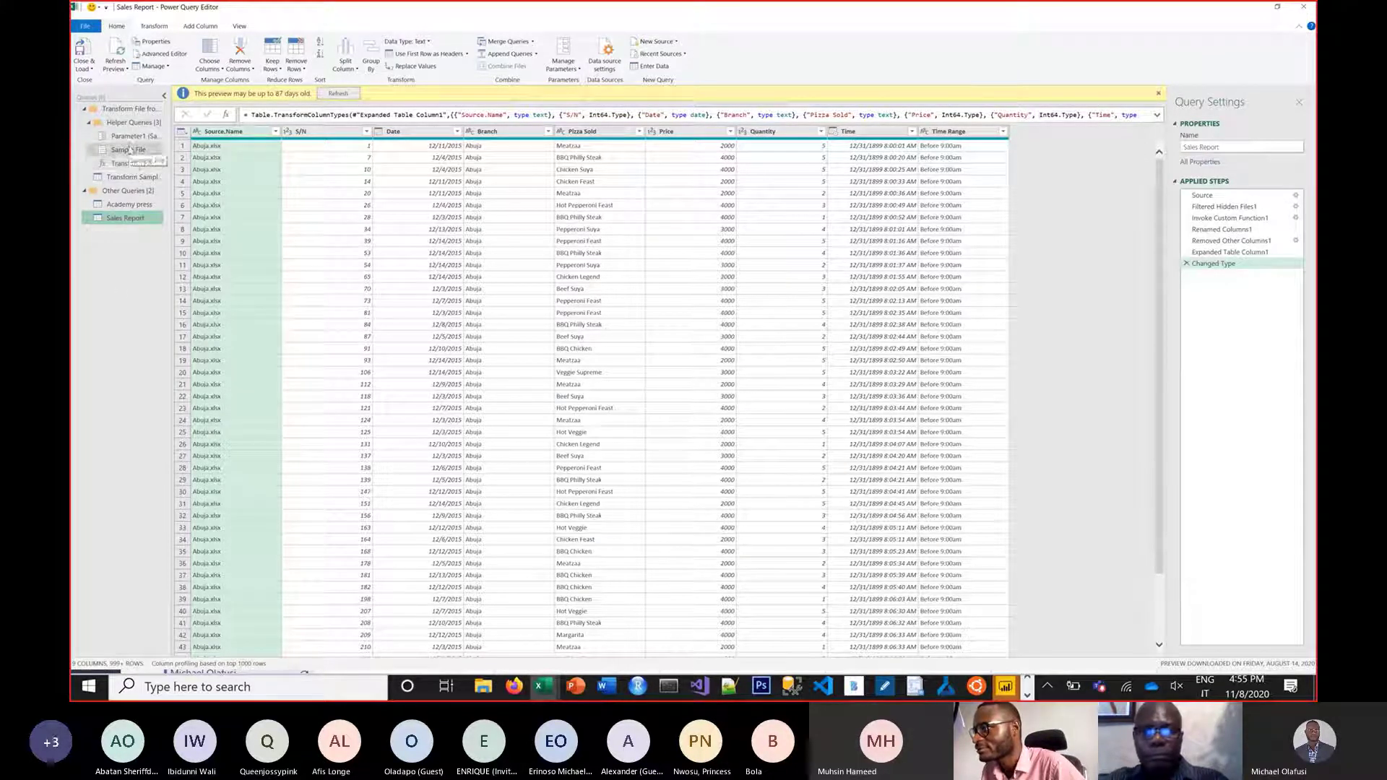
# Examine the Parameter1 helper query, and the Source and Filtered Hidden Files1 steps of the Sales Report query with the row-filter formula.
pyautogui.click(131, 136)
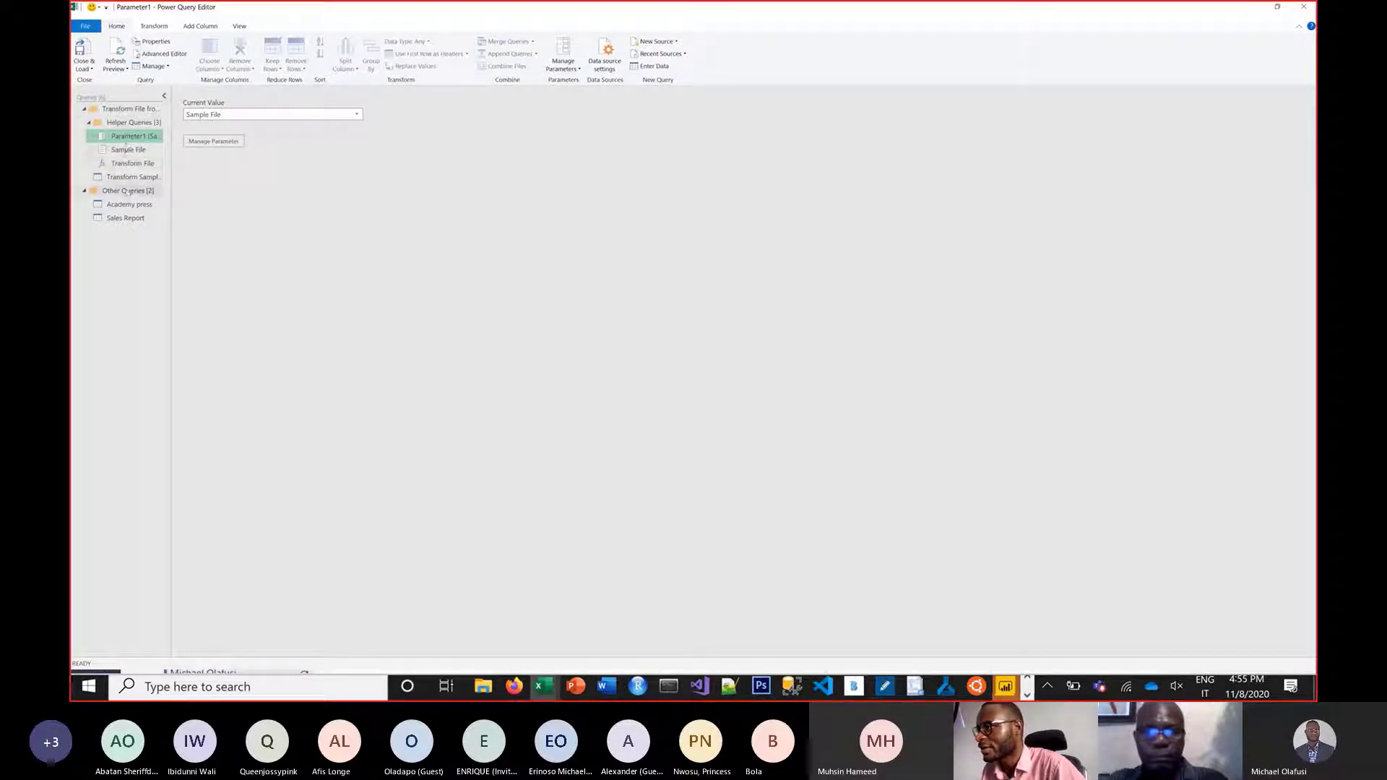
pyautogui.click(125, 217)
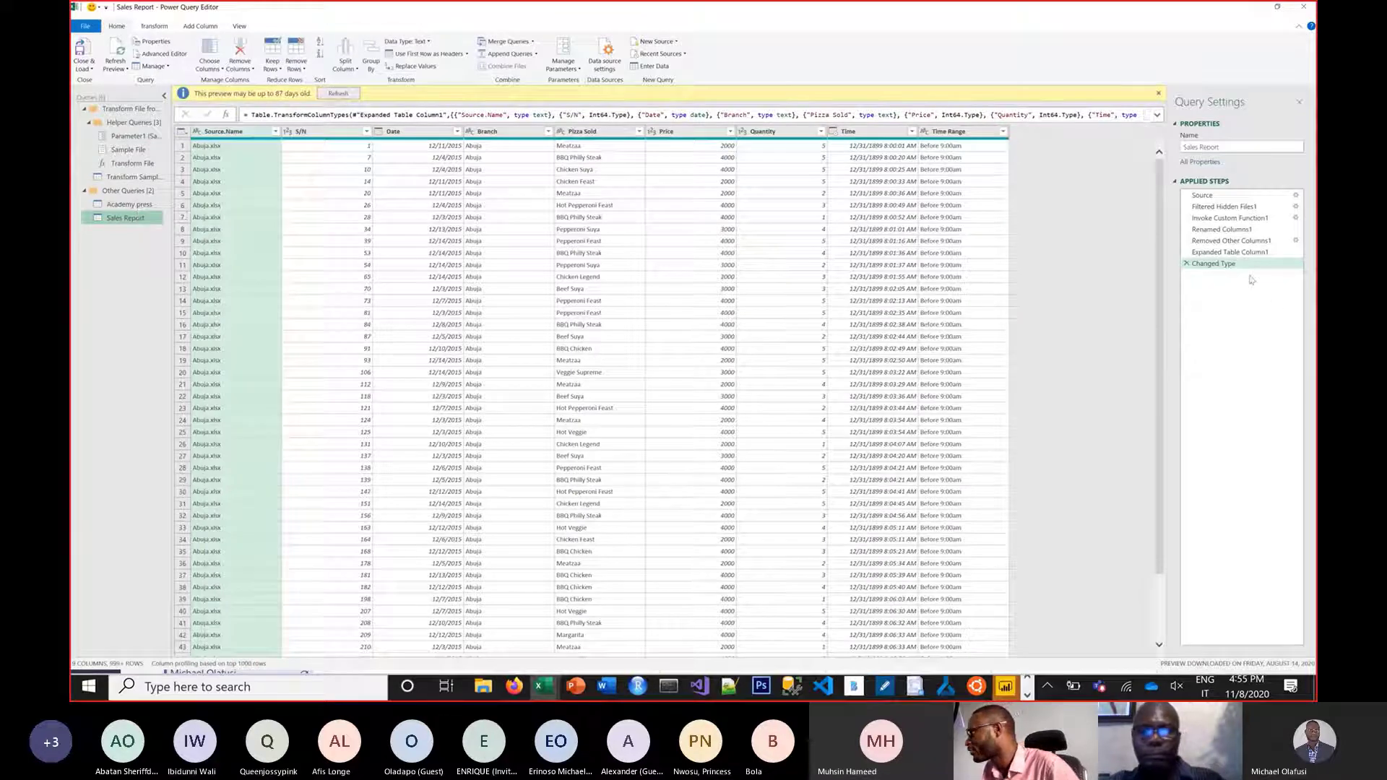
pyautogui.click(1220, 195)
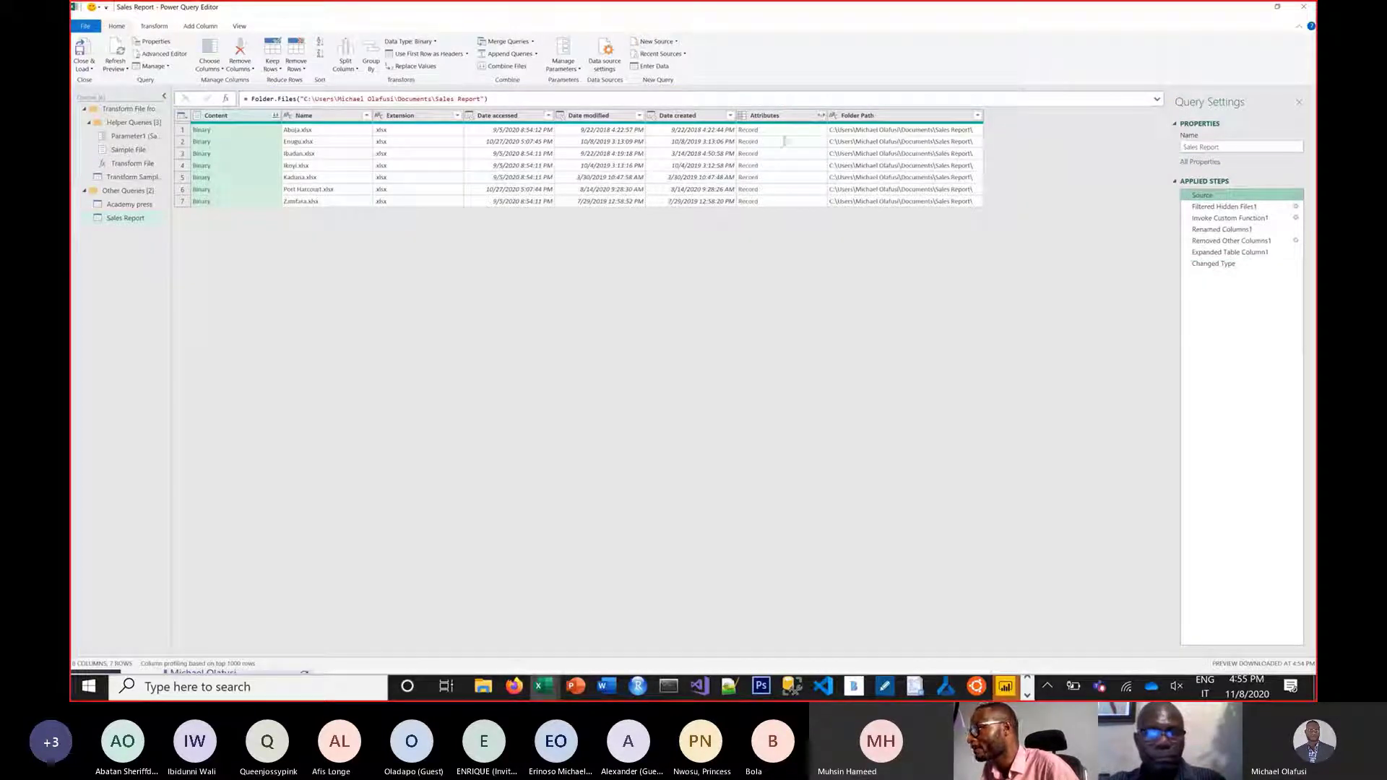
pyautogui.click(1243, 207)
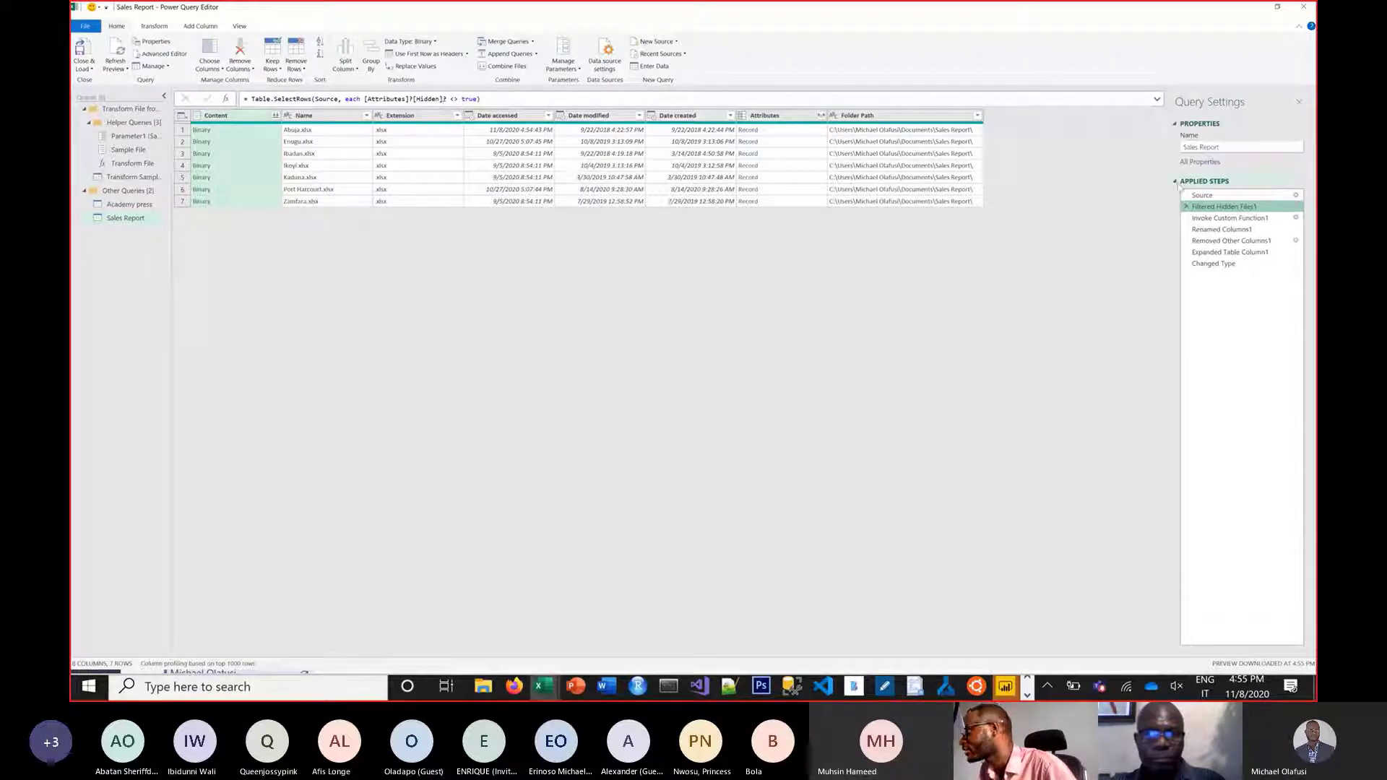
pyautogui.moveTo(1246, 229); pyautogui.dragTo(1244, 222)
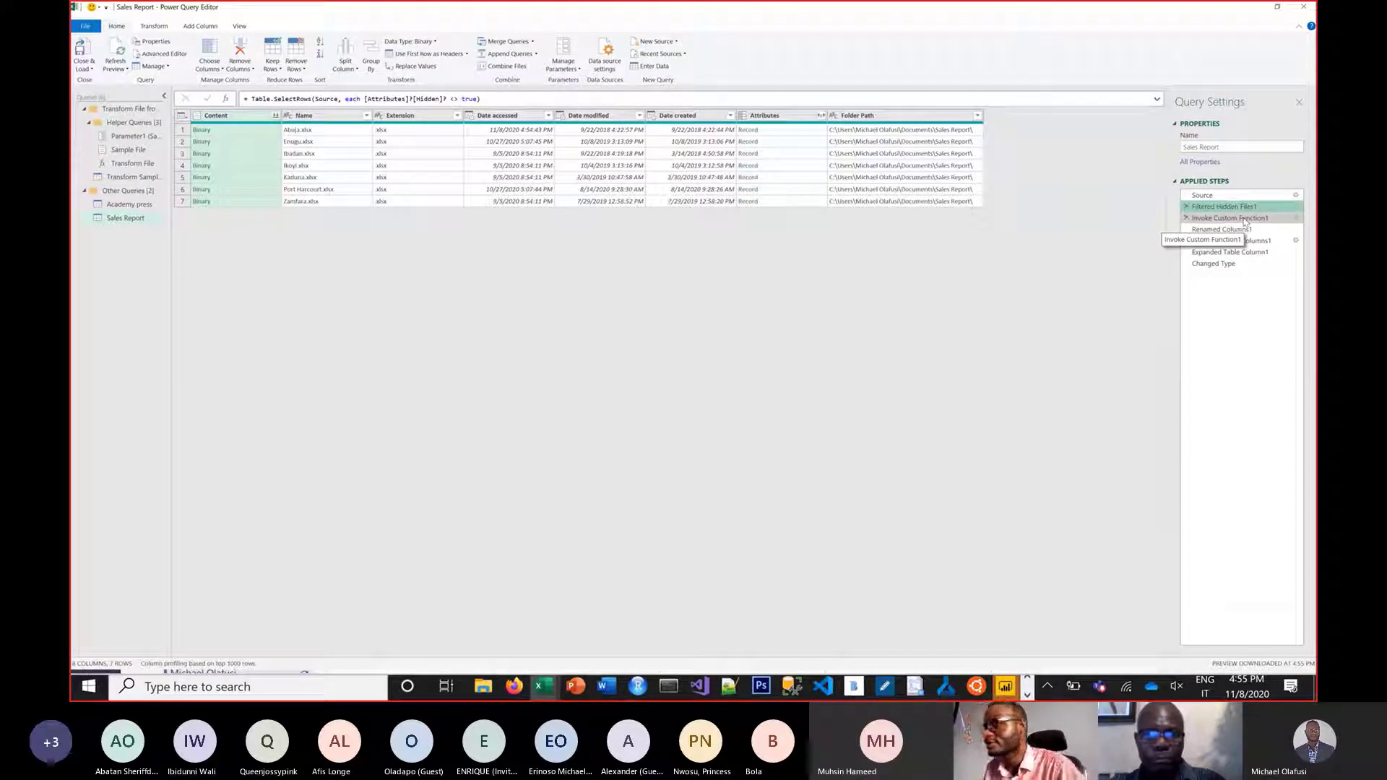
pyautogui.moveTo(1245, 222); pyautogui.dragTo(1245, 221)
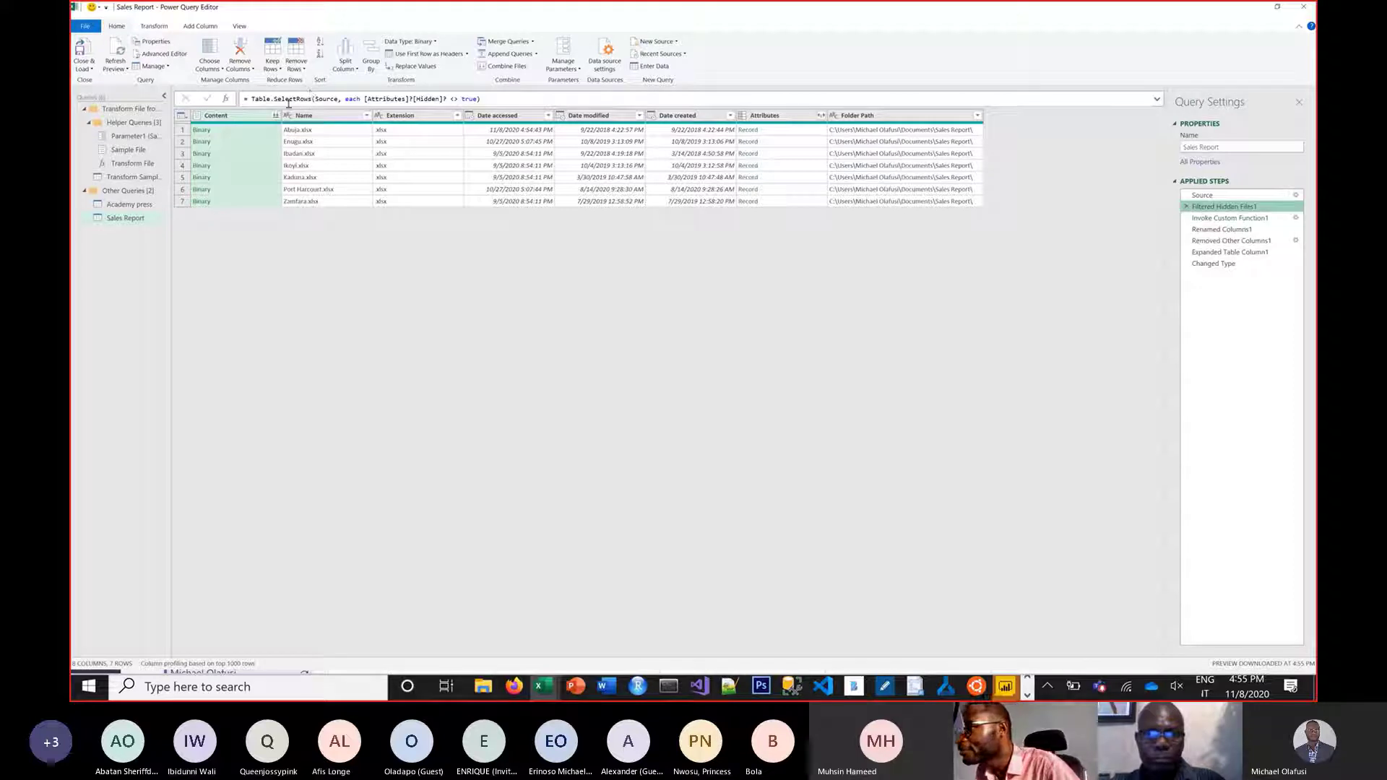
pyautogui.click(254, 101)
pyautogui.keyDown('shift'); pyautogui.click(485, 99); pyautogui.keyUp('shift')
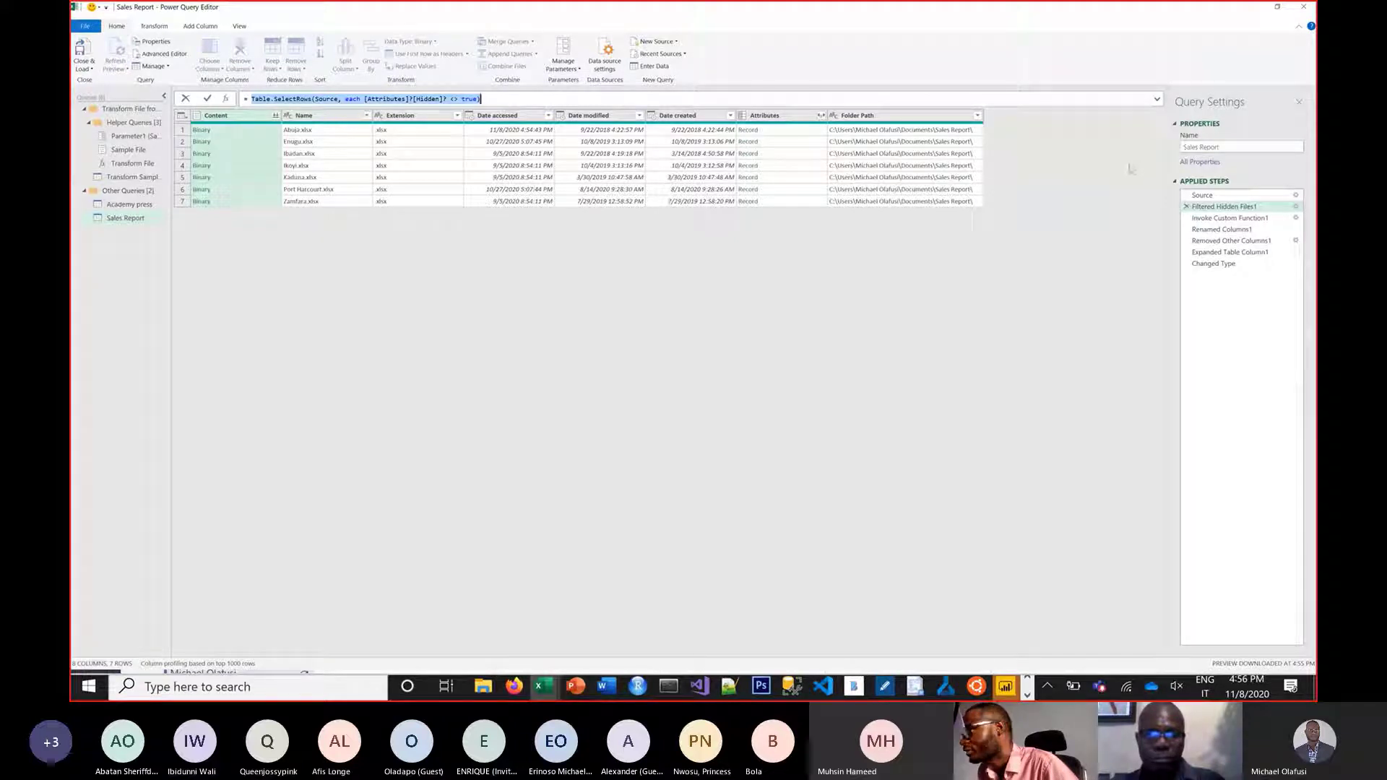
# Compare the Source and Navigation steps of the Academy press query with the Filtered Hidden Files1, Invoke Custom Function1 and Renamed Columns1 steps of Sales Report.
pyautogui.click(154, 206)
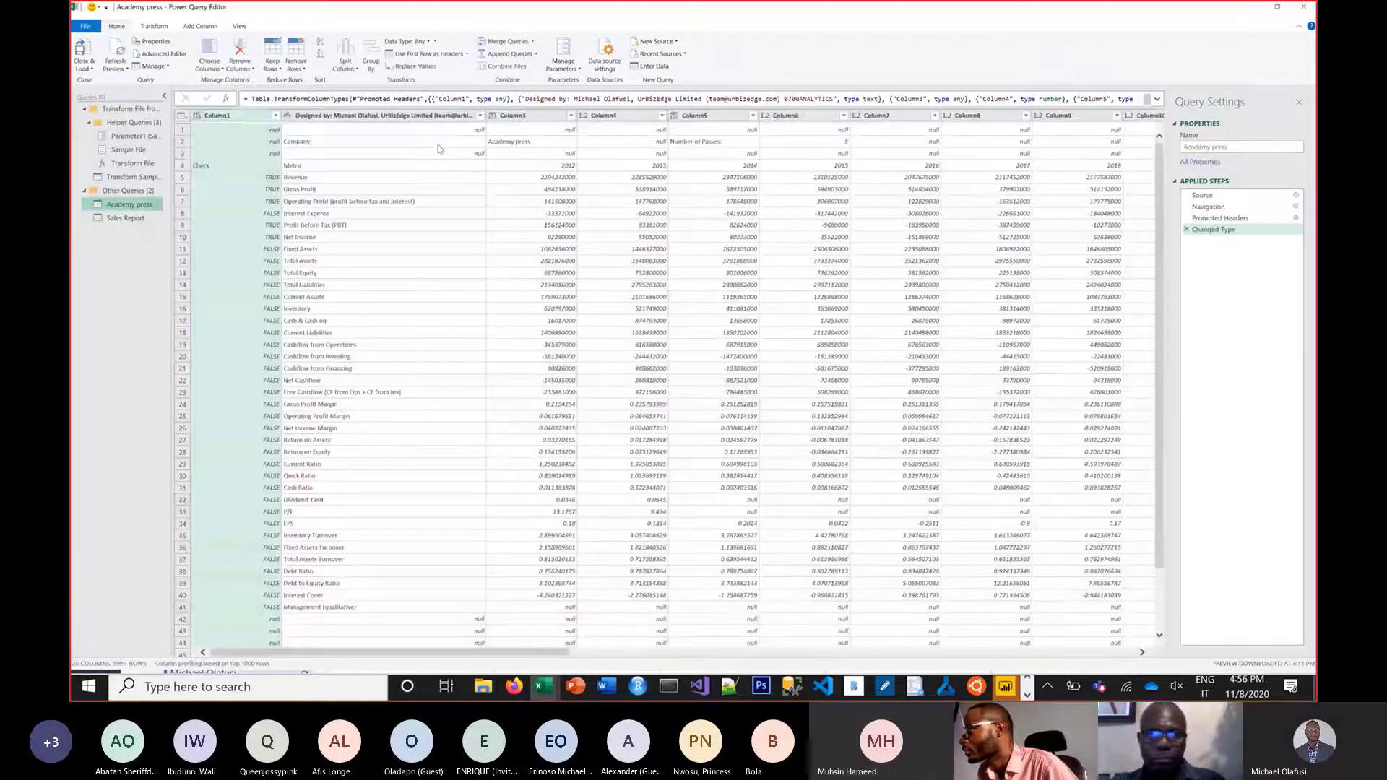
pyautogui.click(1216, 197)
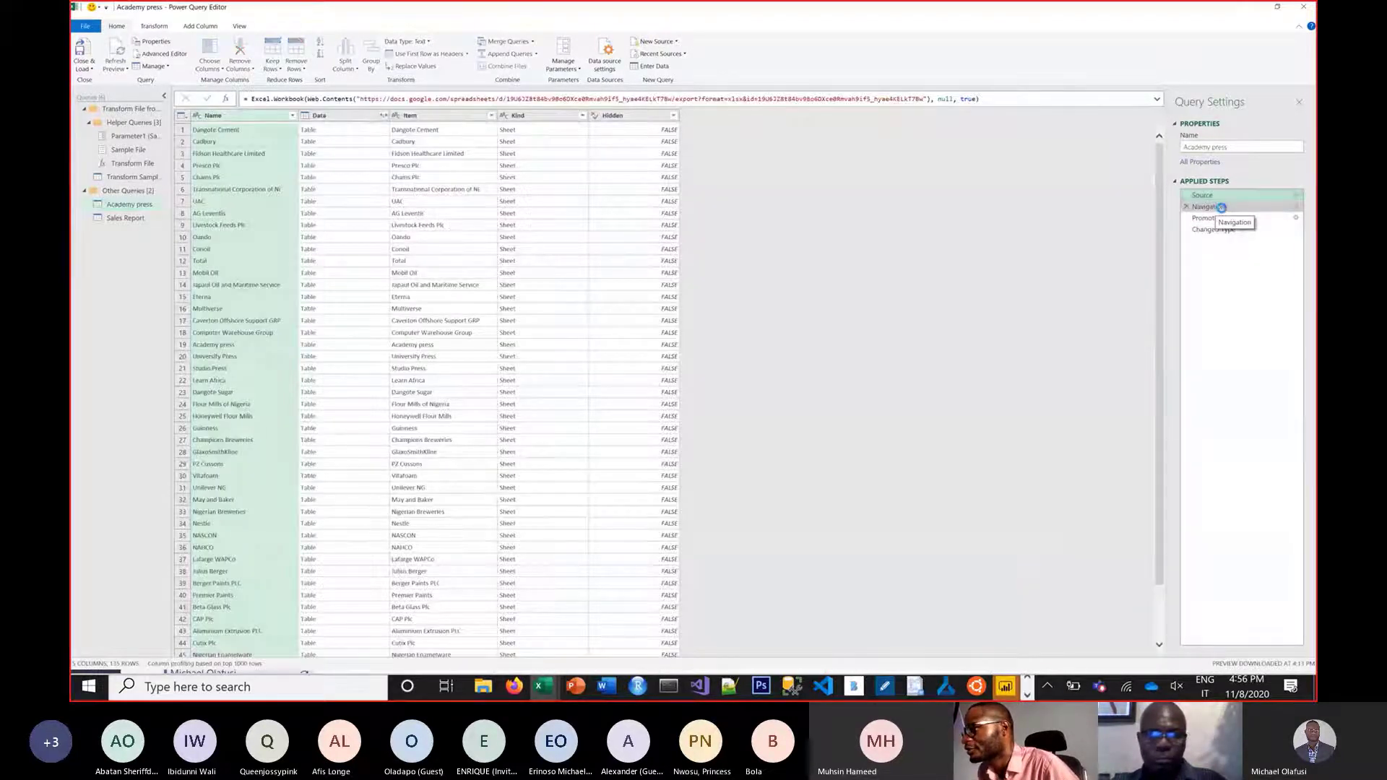
pyautogui.click(1221, 208)
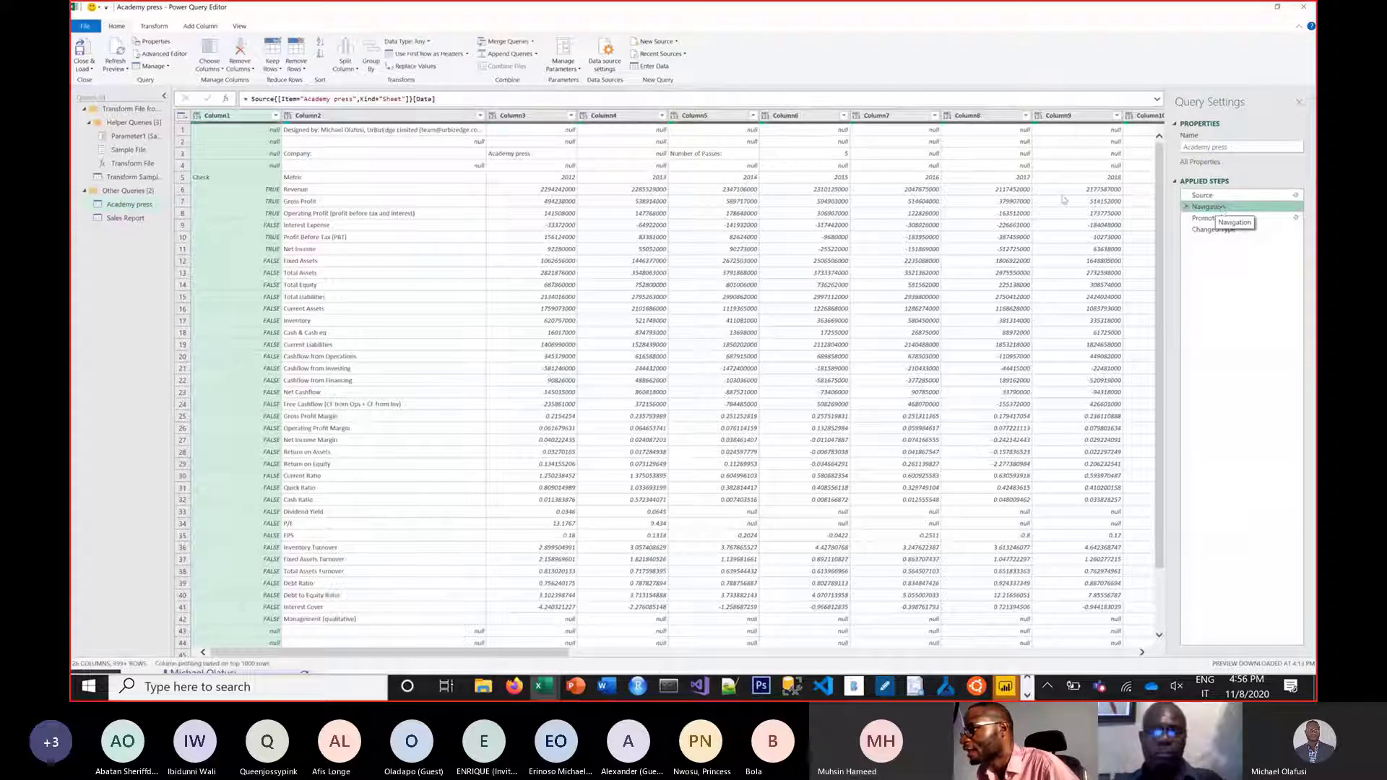
pyautogui.click(121, 218)
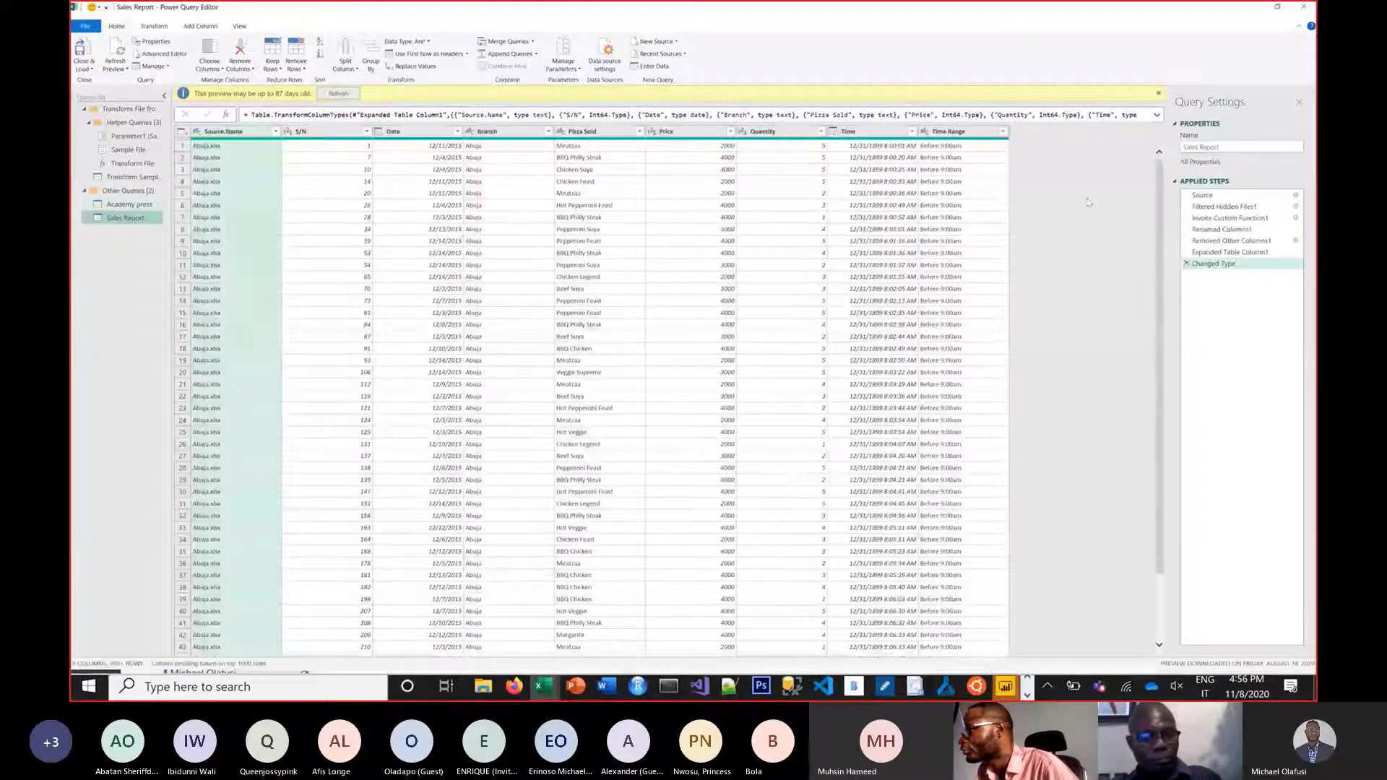
pyautogui.click(1226, 208)
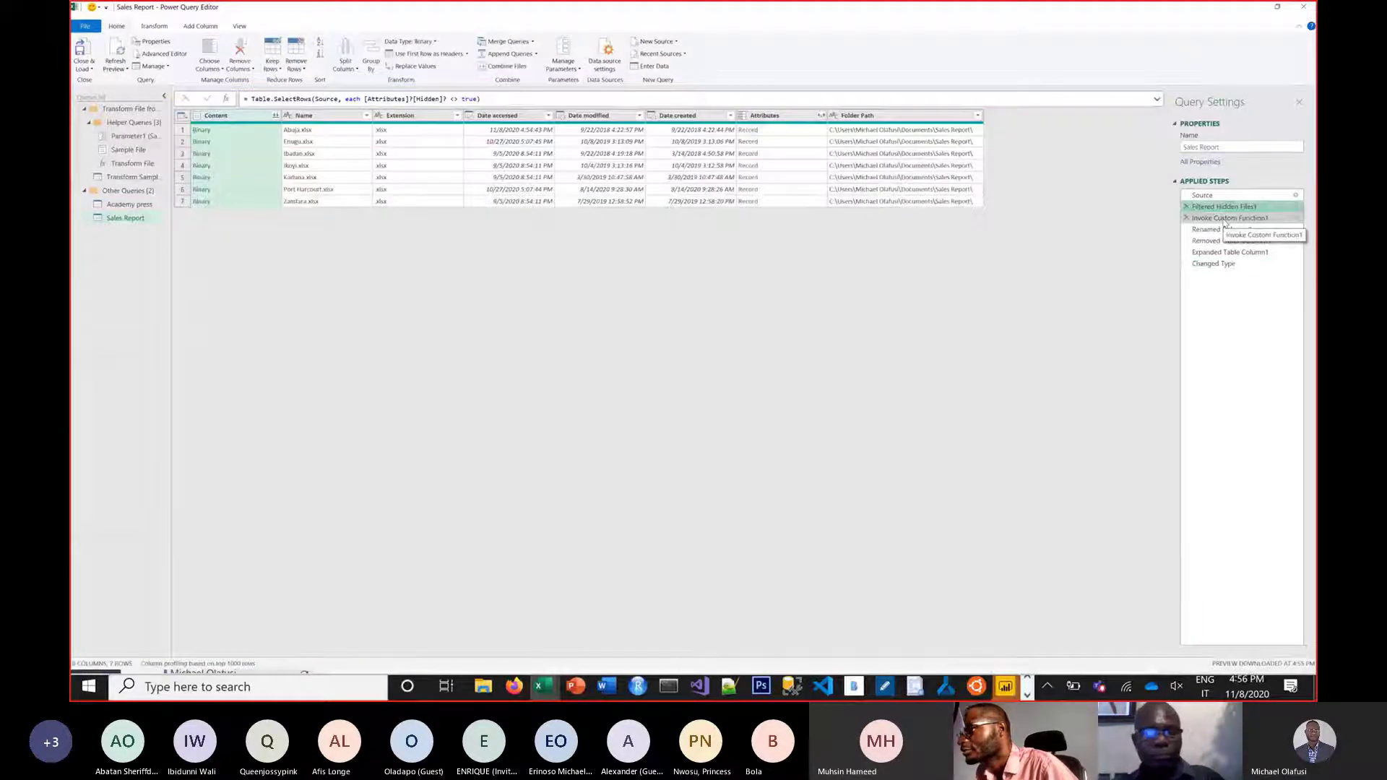
pyautogui.click(1226, 219)
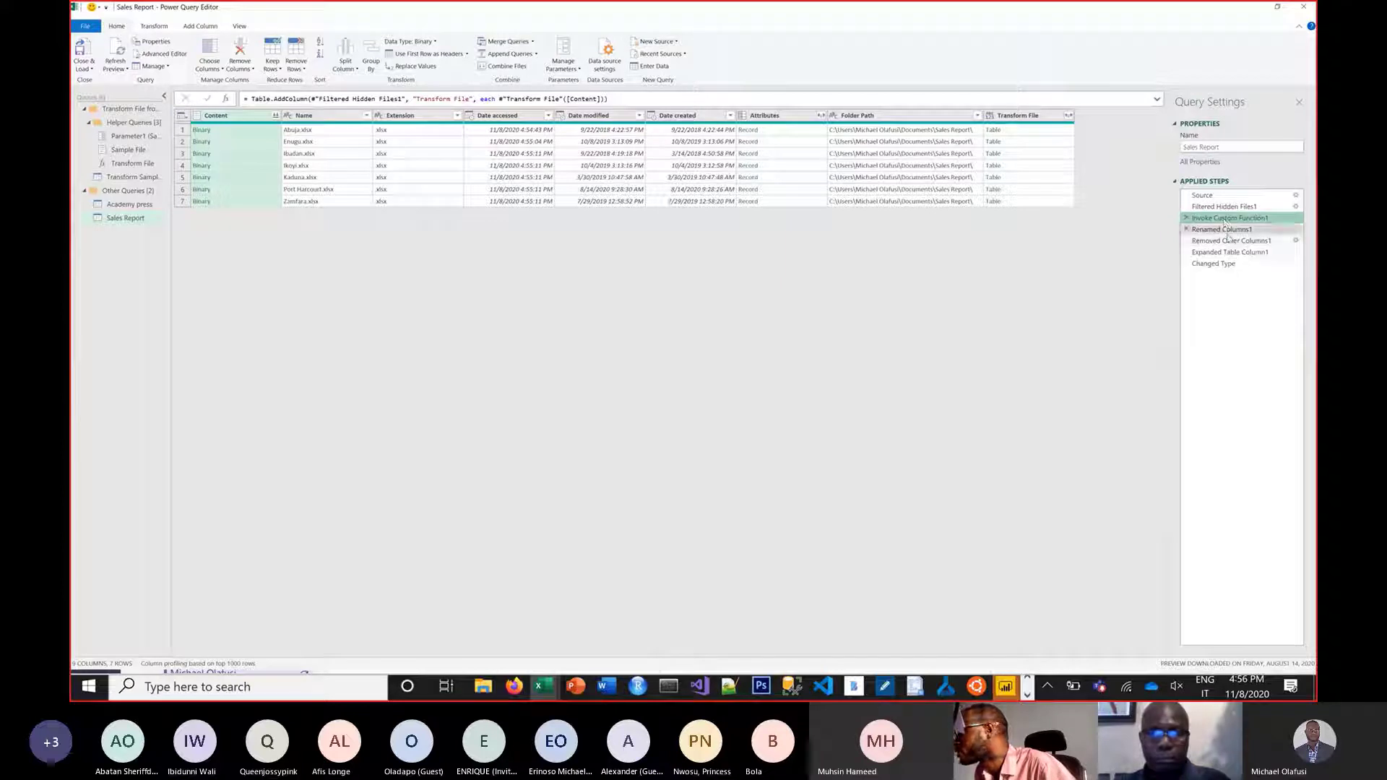
pyautogui.click(1228, 230)
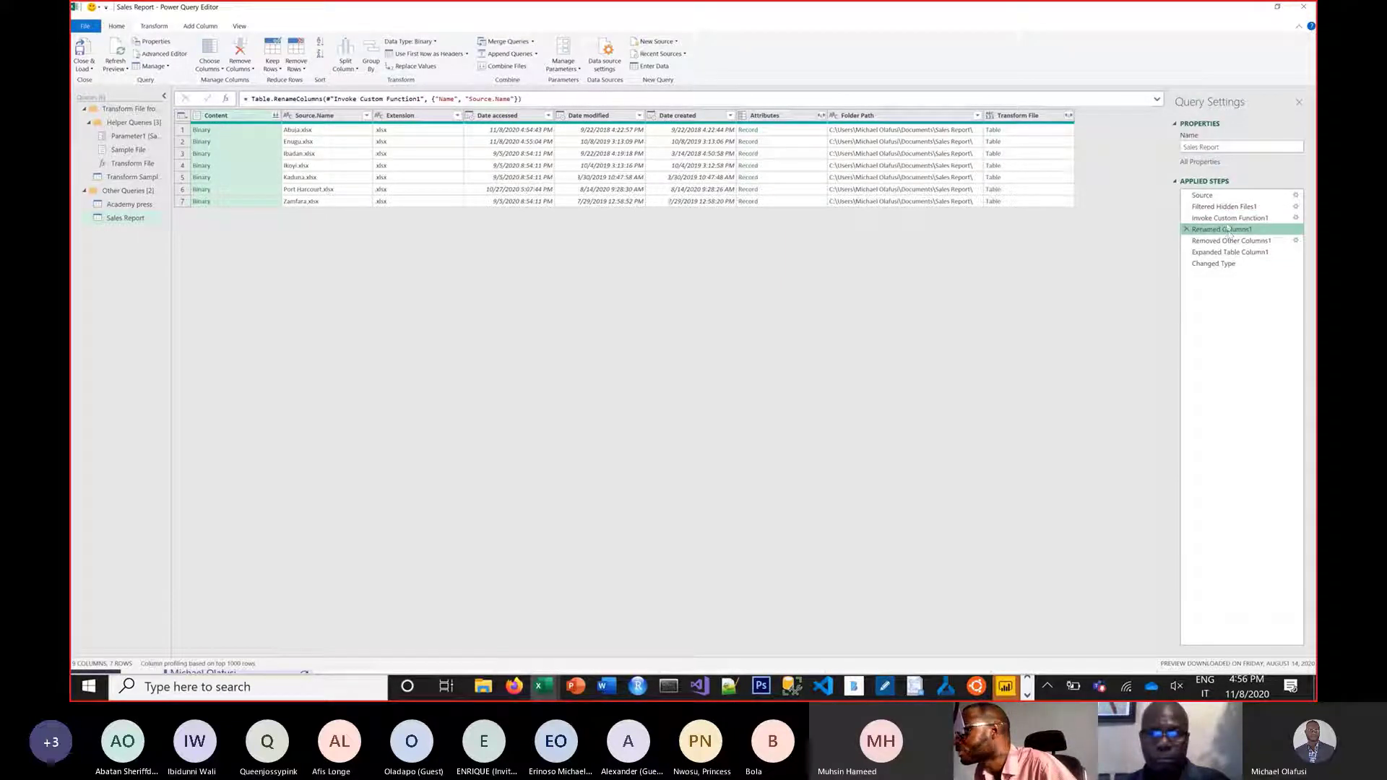
pyautogui.click(1222, 218)
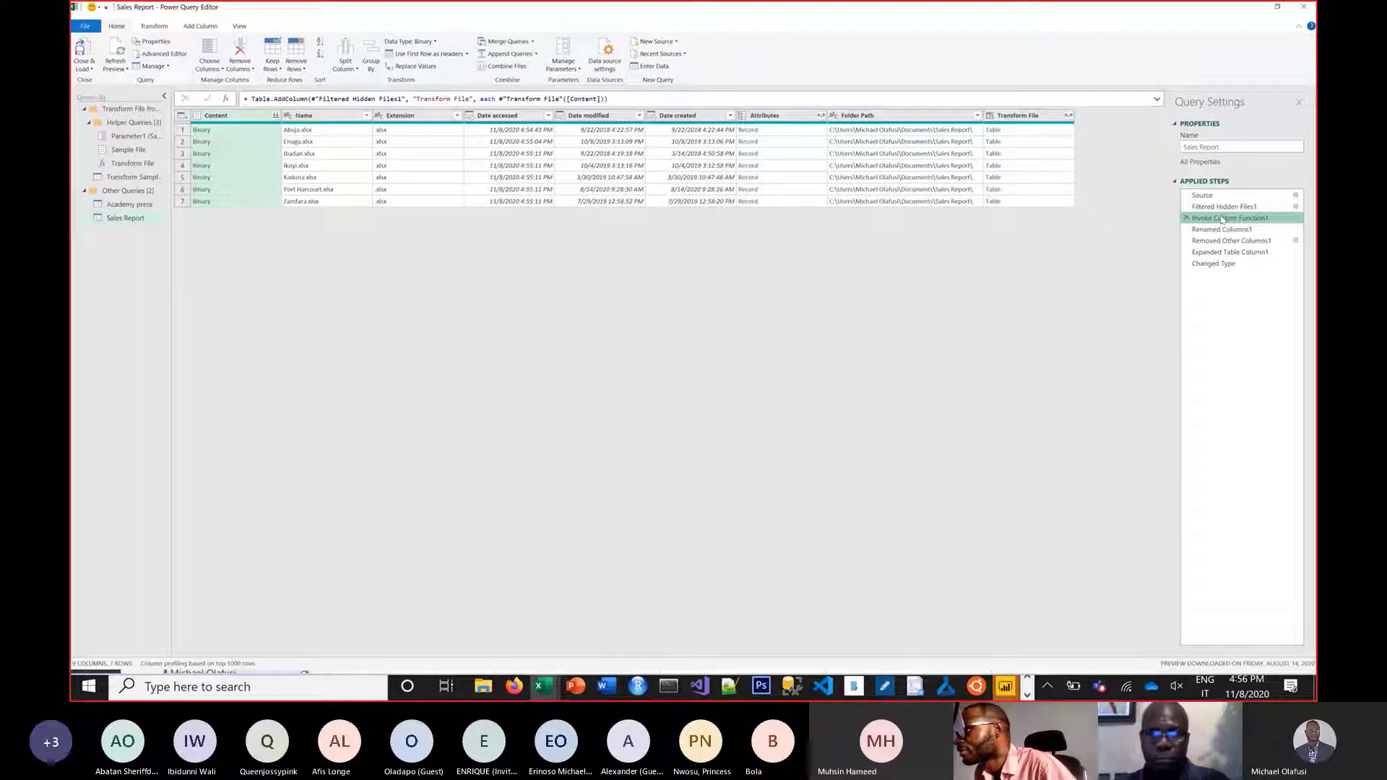
# Insert a new applied step after the Navigation step in the Academy press query.
pyautogui.click(130, 206)
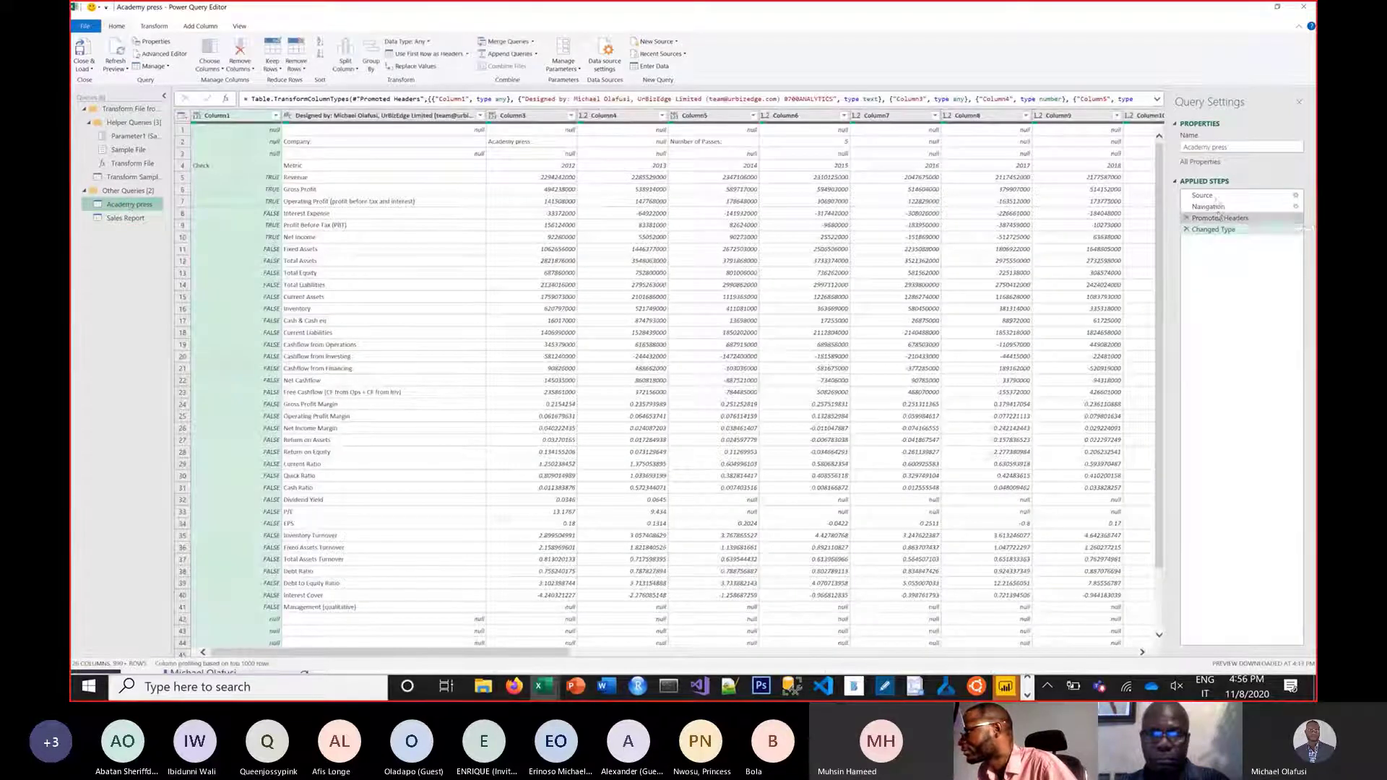
pyautogui.click(1216, 208)
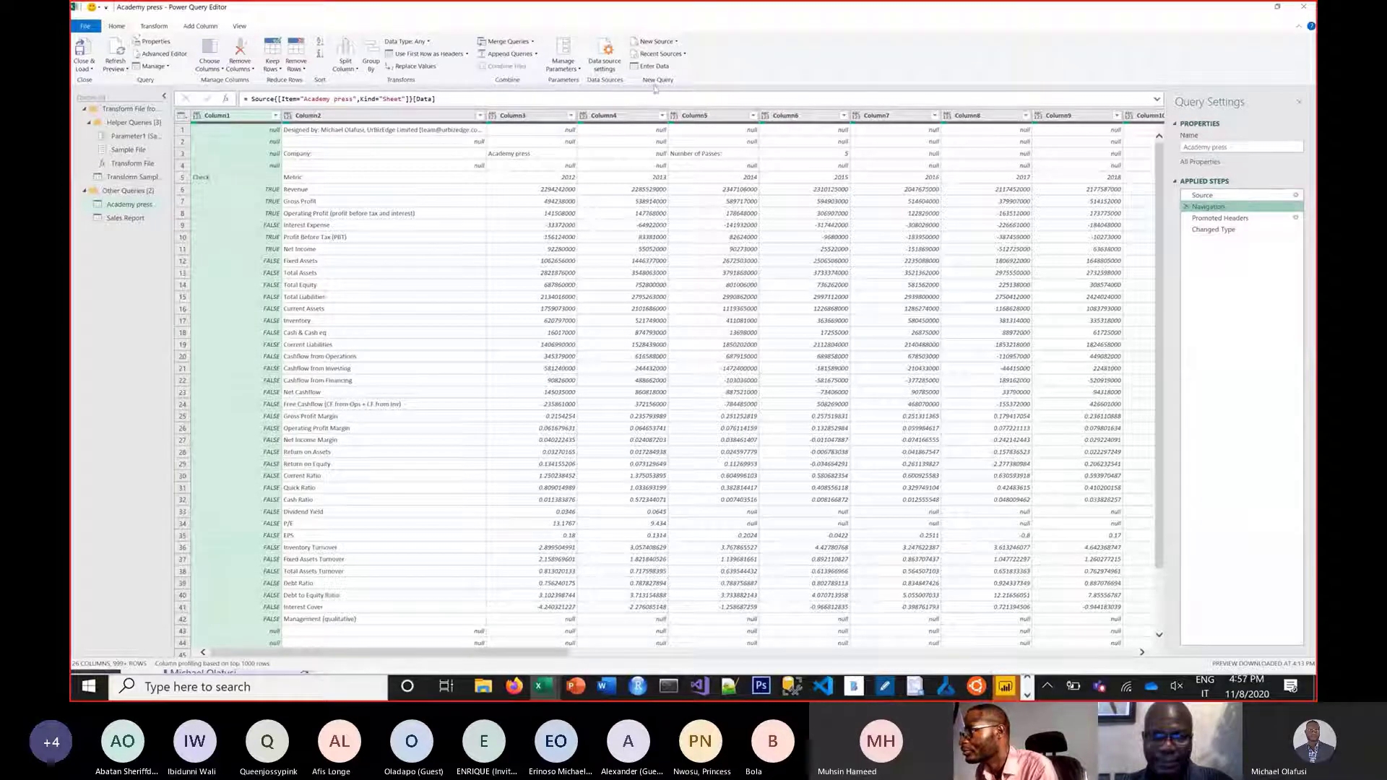
pyautogui.click(165, 27)
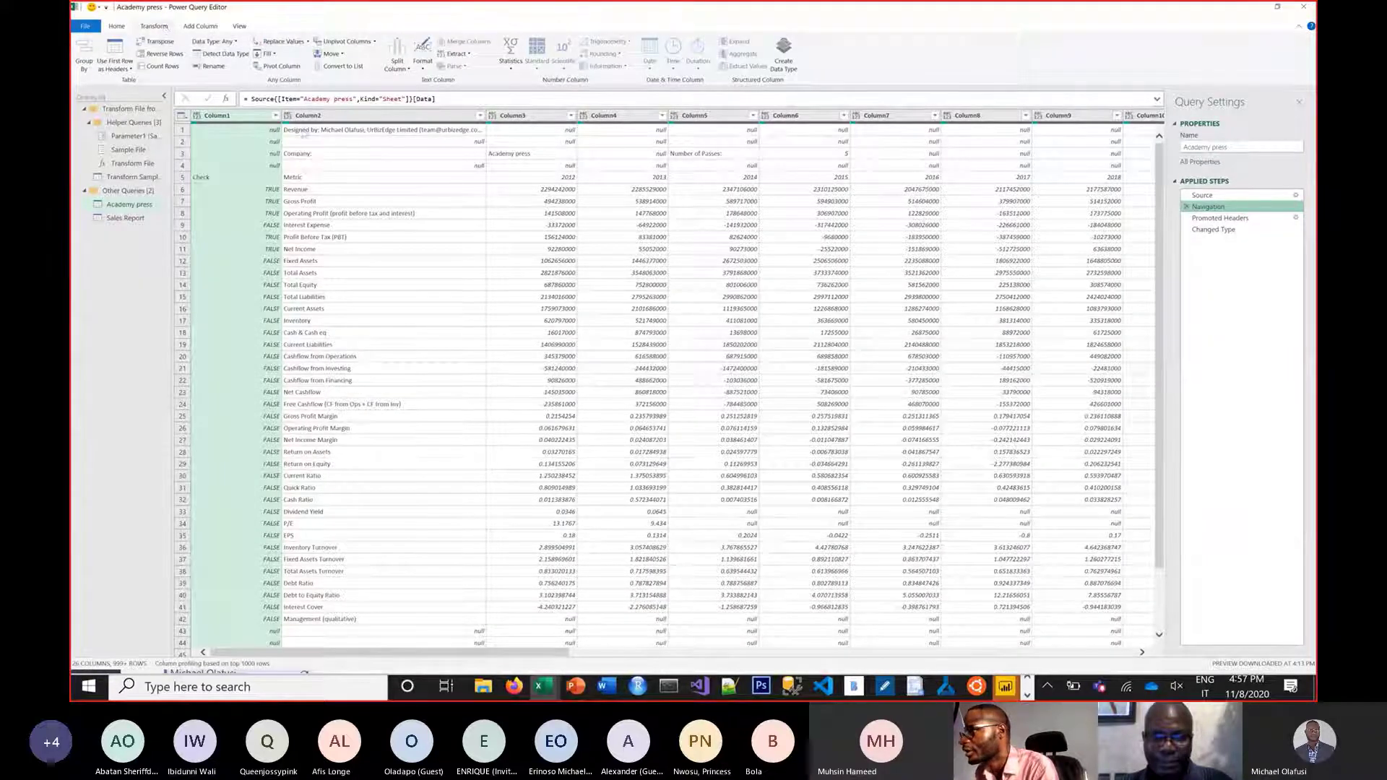
pyautogui.rightClick(1209, 208)
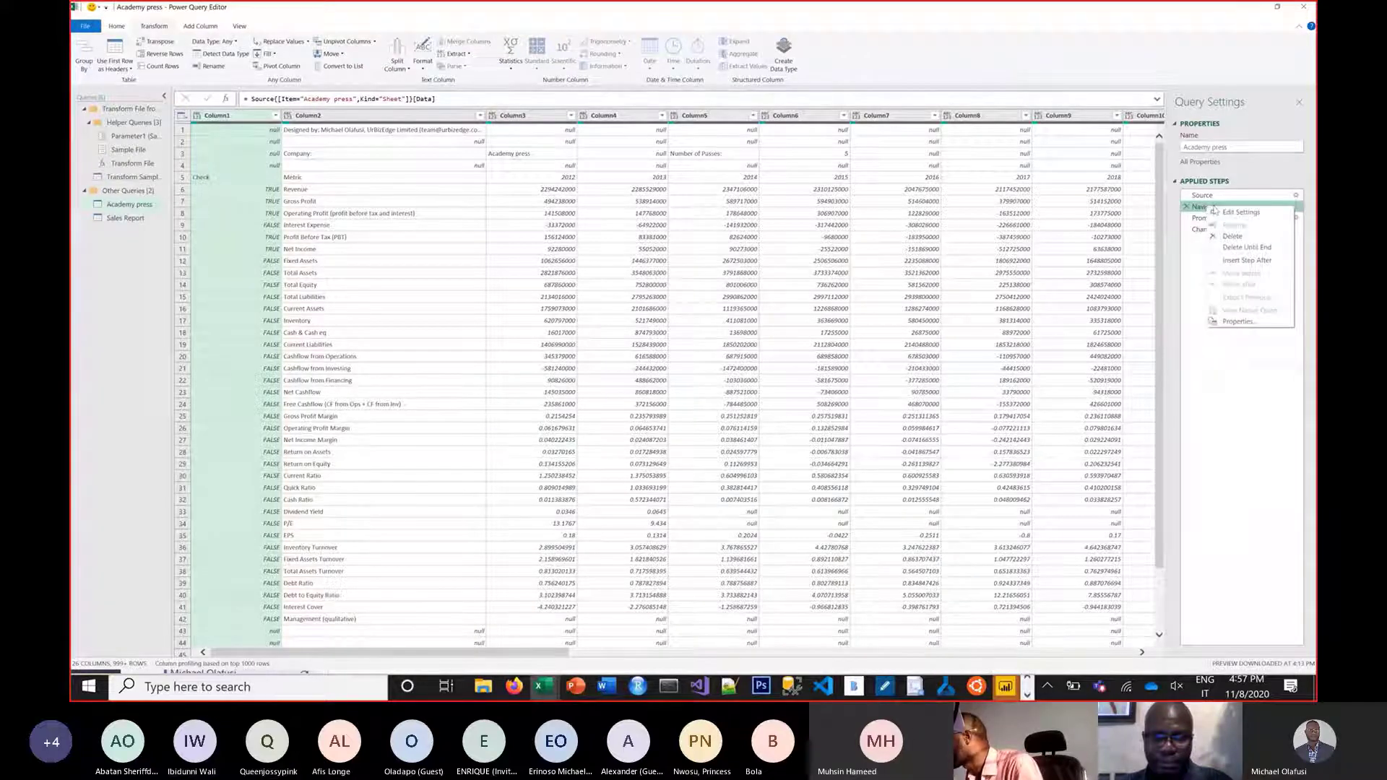
pyautogui.click(1261, 261)
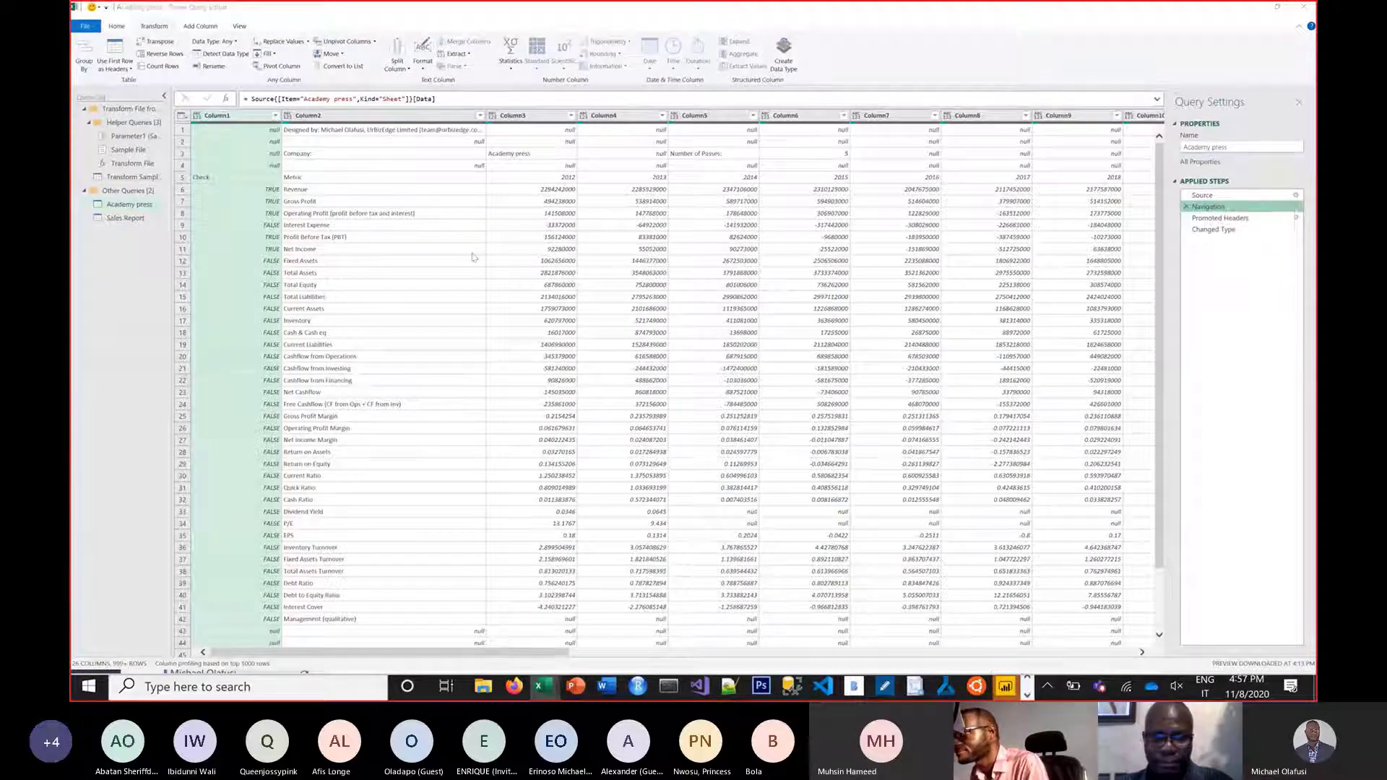
pyautogui.click(774, 379)
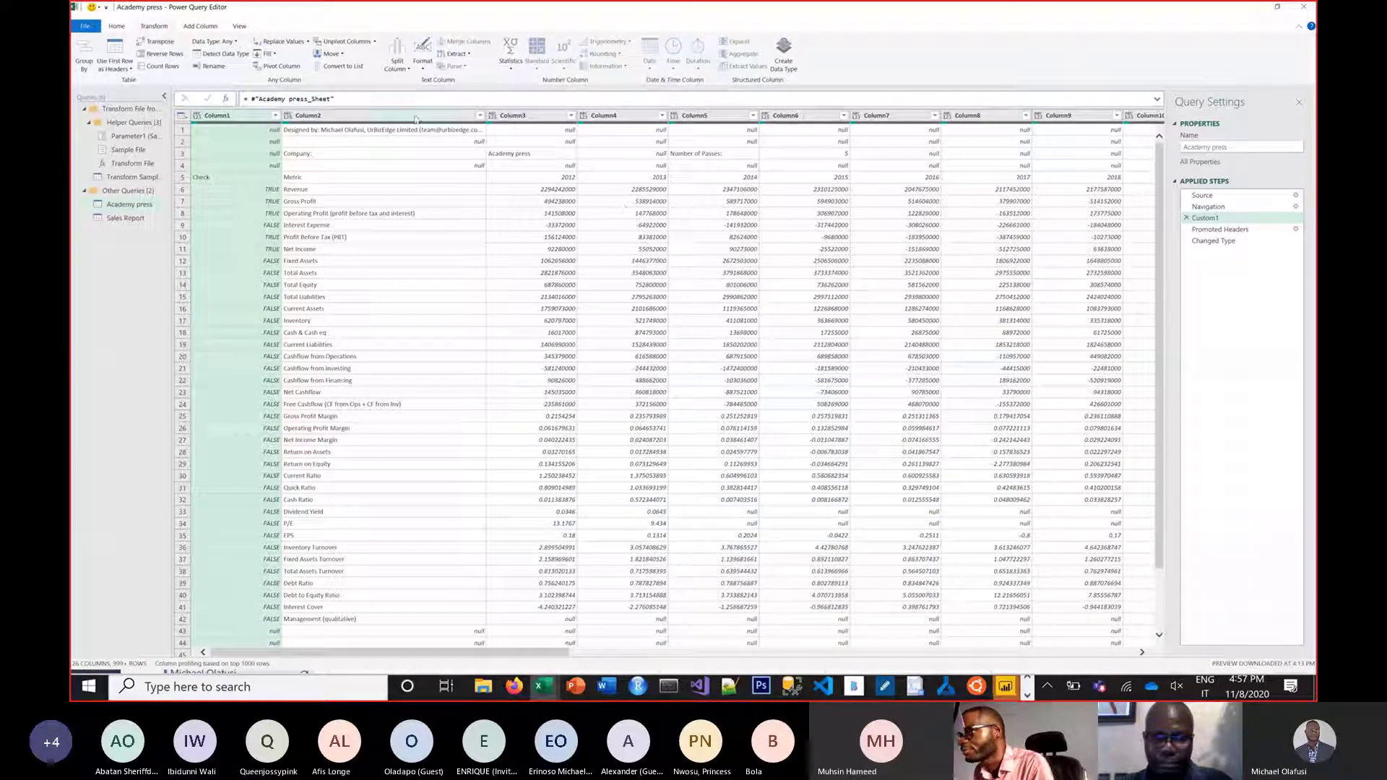
# Delete the custom step inserted after Navigation in the Academy press query.
pyautogui.moveTo(1273, 219); pyautogui.dragTo(1205, 228)
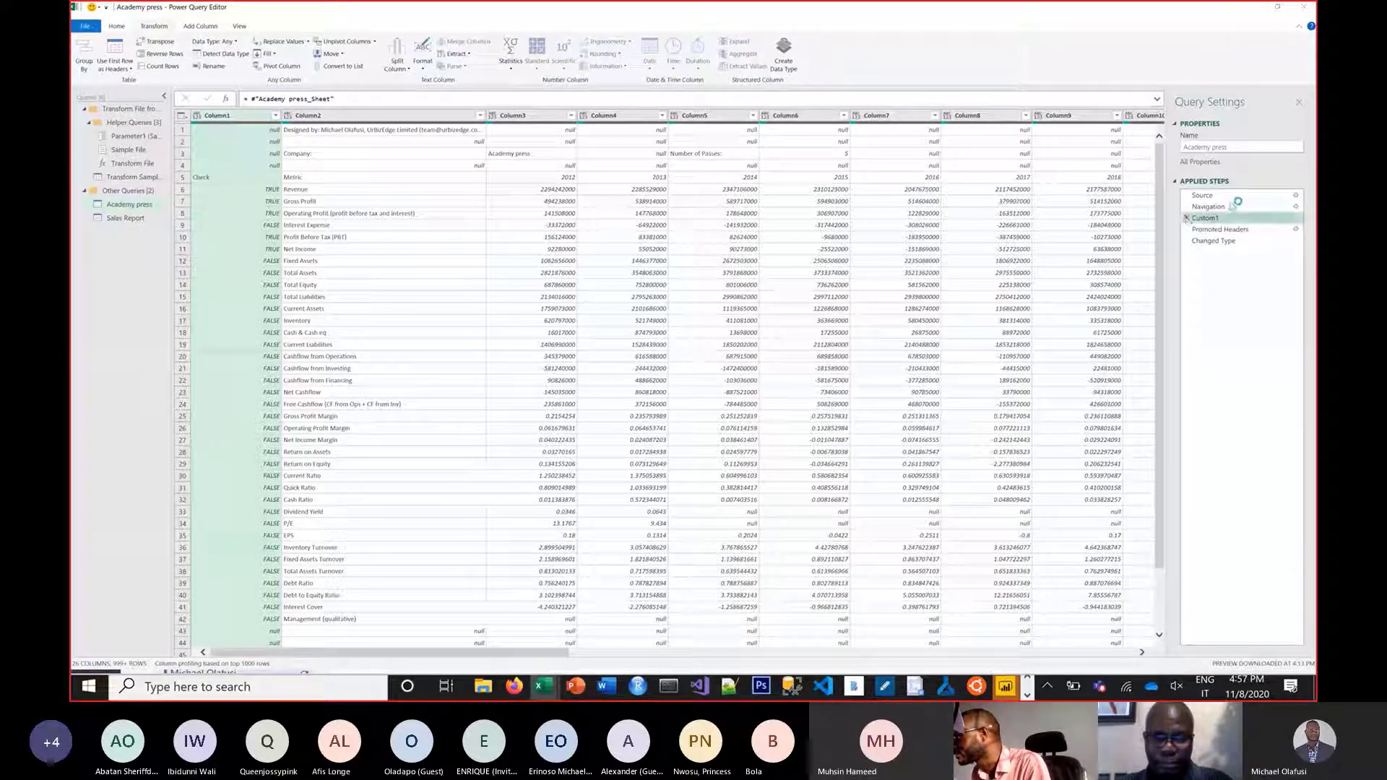
pyautogui.press('Delete')
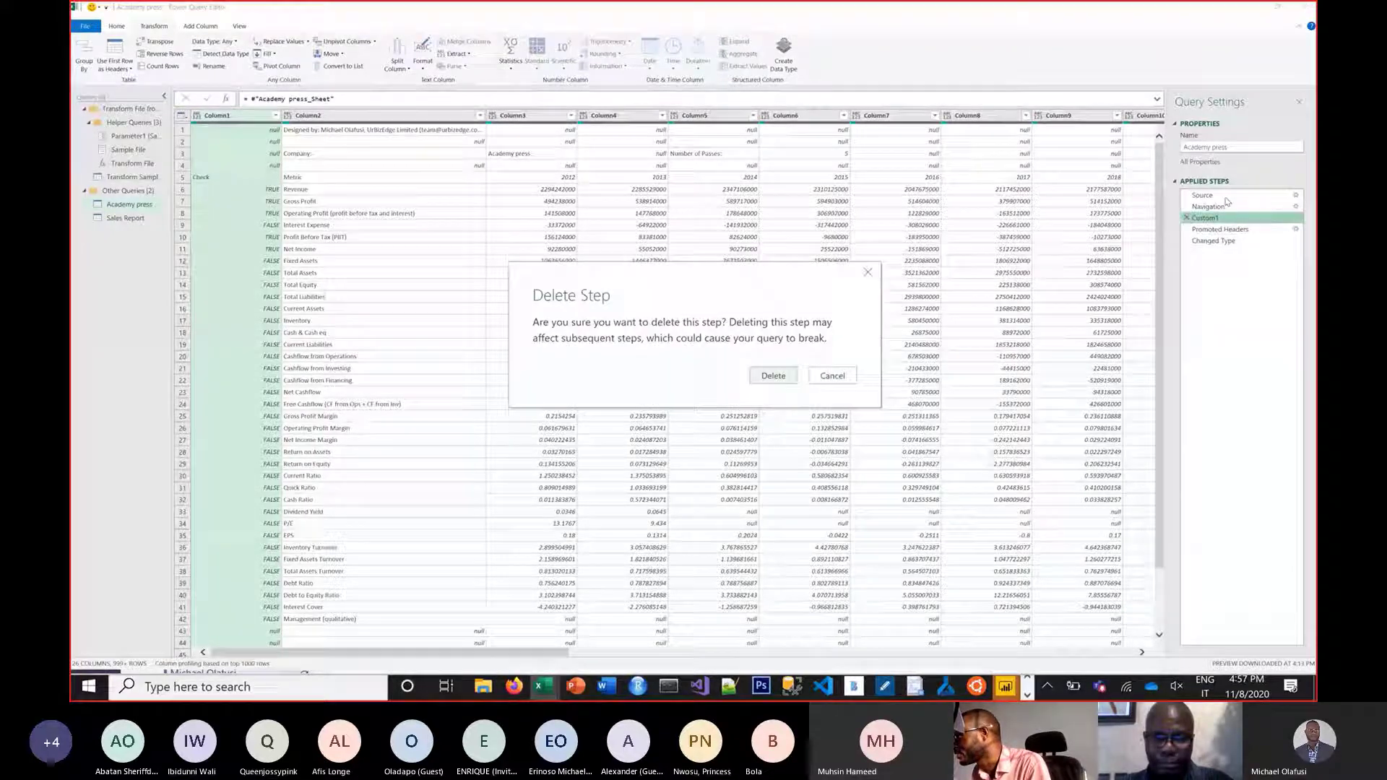
pyautogui.click(772, 375)
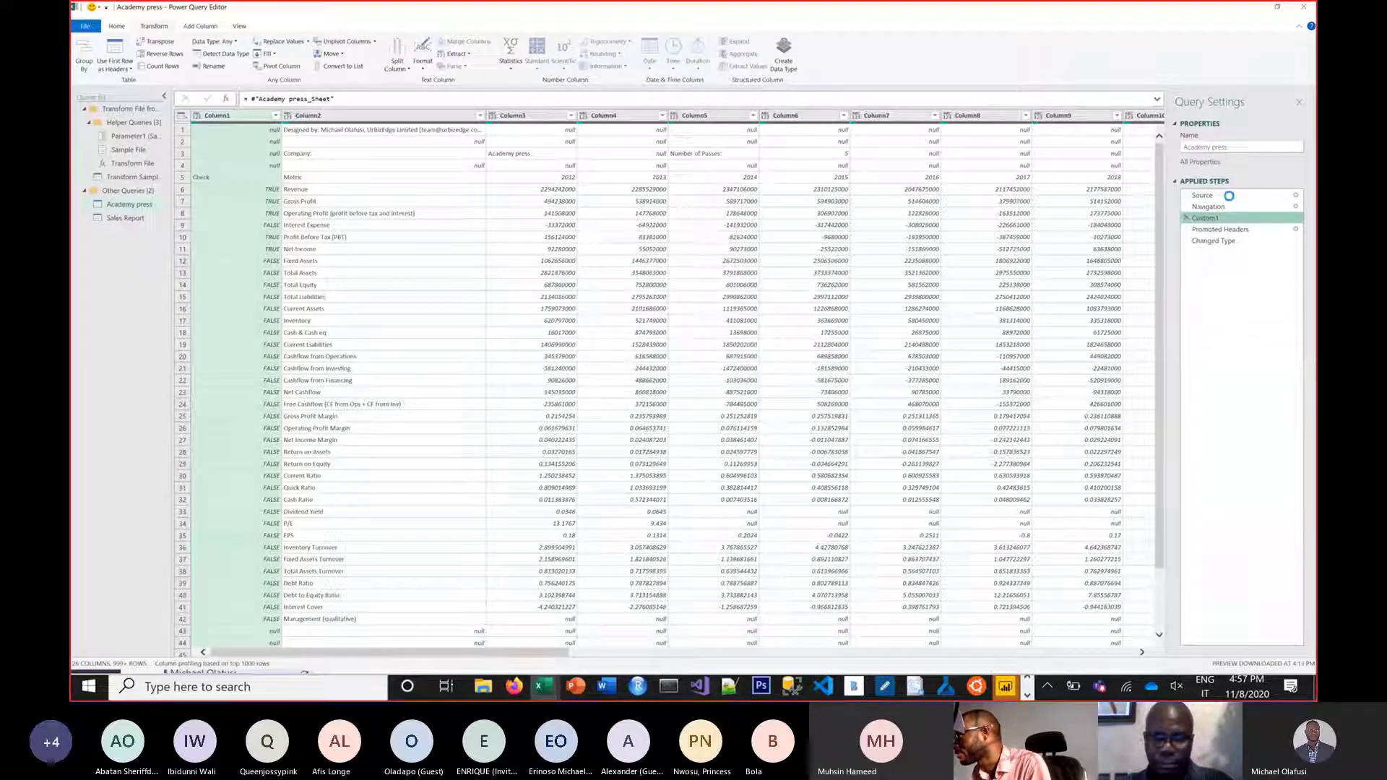
# Insert a new applied step directly after the Source step of the Academy press query.
pyautogui.click(1230, 196)
pyautogui.rightClick(1229, 198)
pyautogui.click(1268, 251)
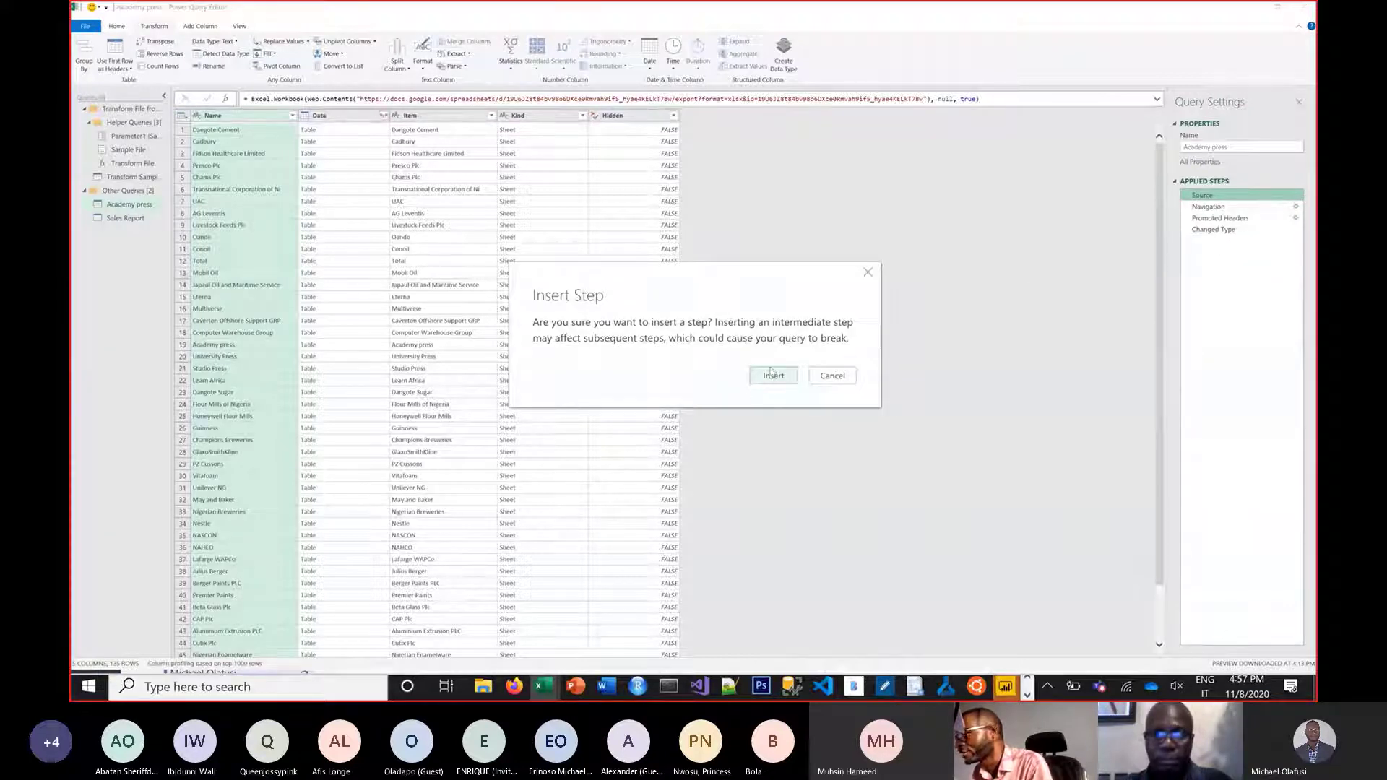
pyautogui.click(771, 374)
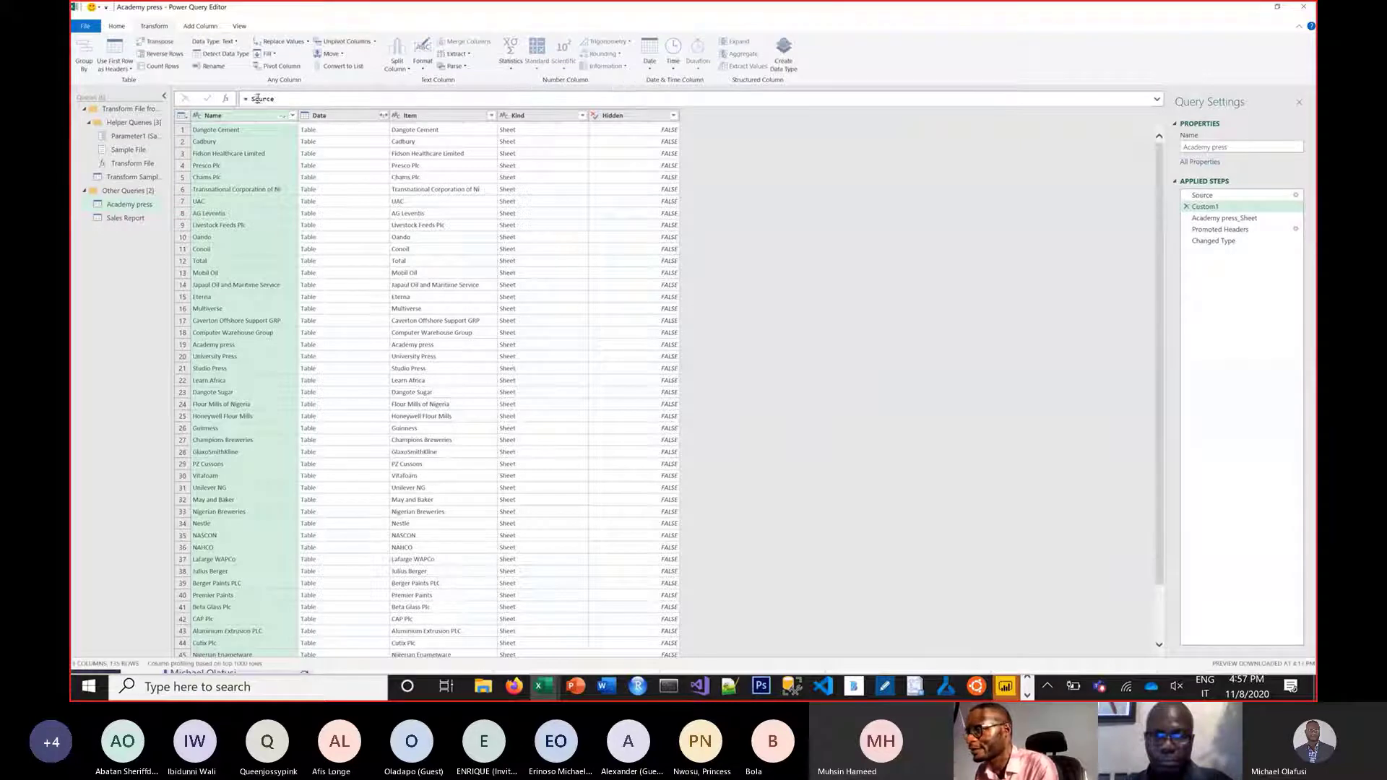
# Replace the new step's formula with Table.SelectRows(Source, each [Attributes]?[Hidden]? <> true) and apply it.
pyautogui.click(299, 98)
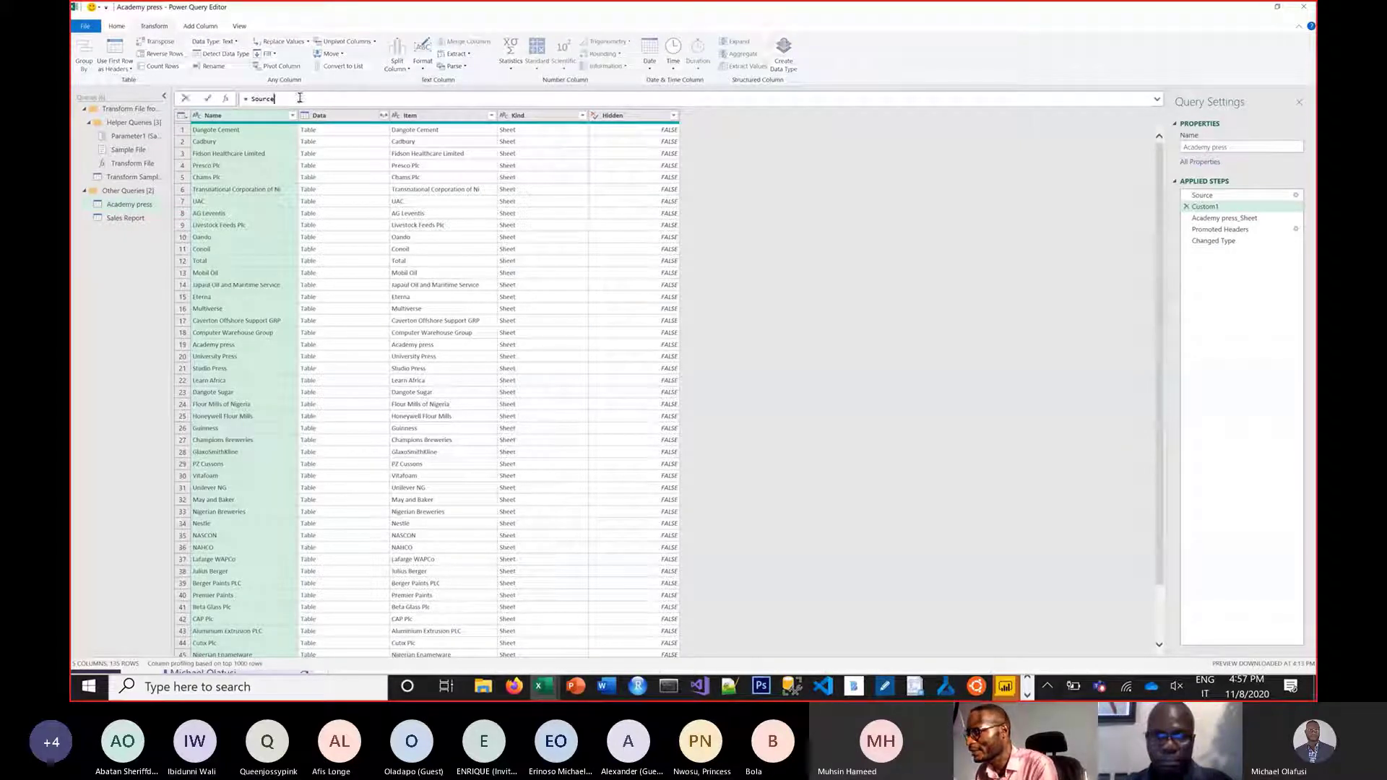
pyautogui.write('Table.SelectRows(Source, each [Attributes]?[Hidden]? <> true)')
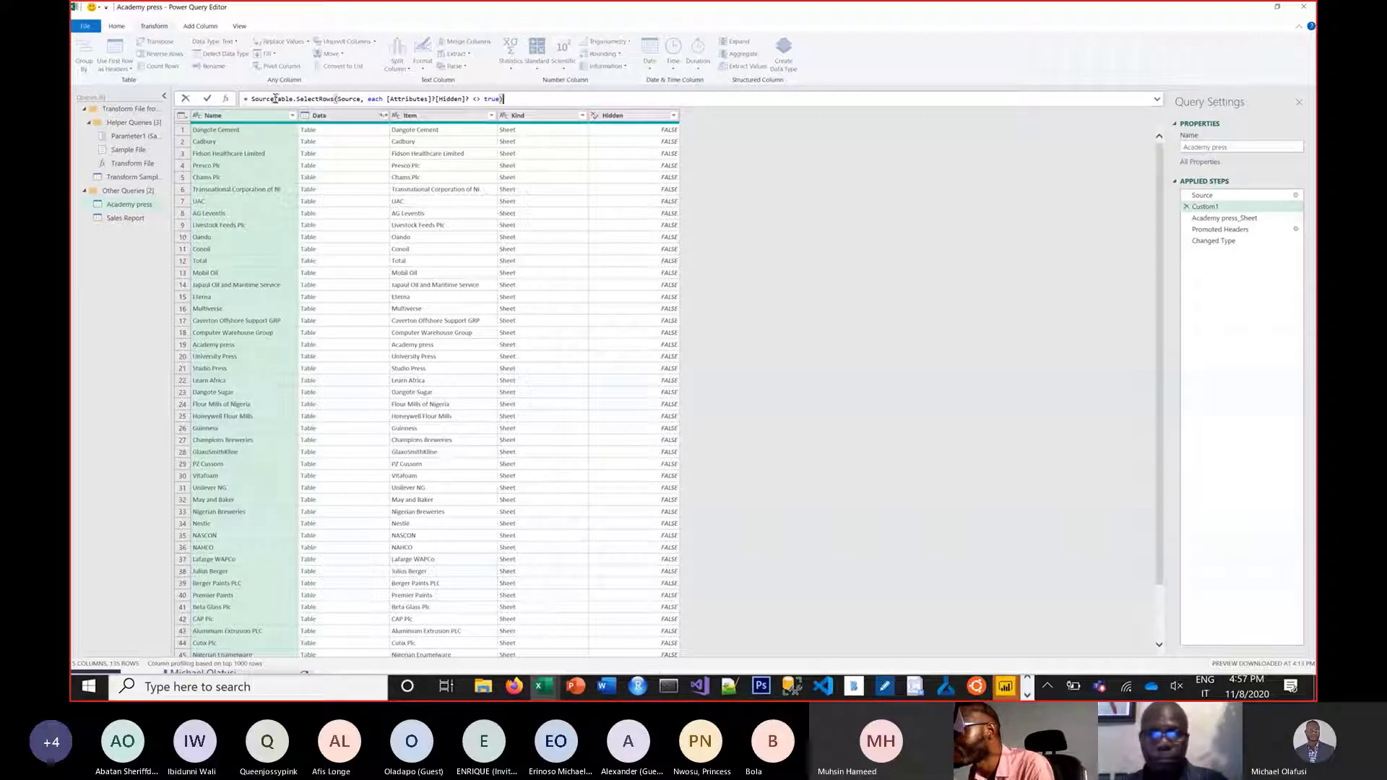
pyautogui.moveTo(272, 98); pyautogui.dragTo(252, 99)
pyautogui.press('BackSpace')
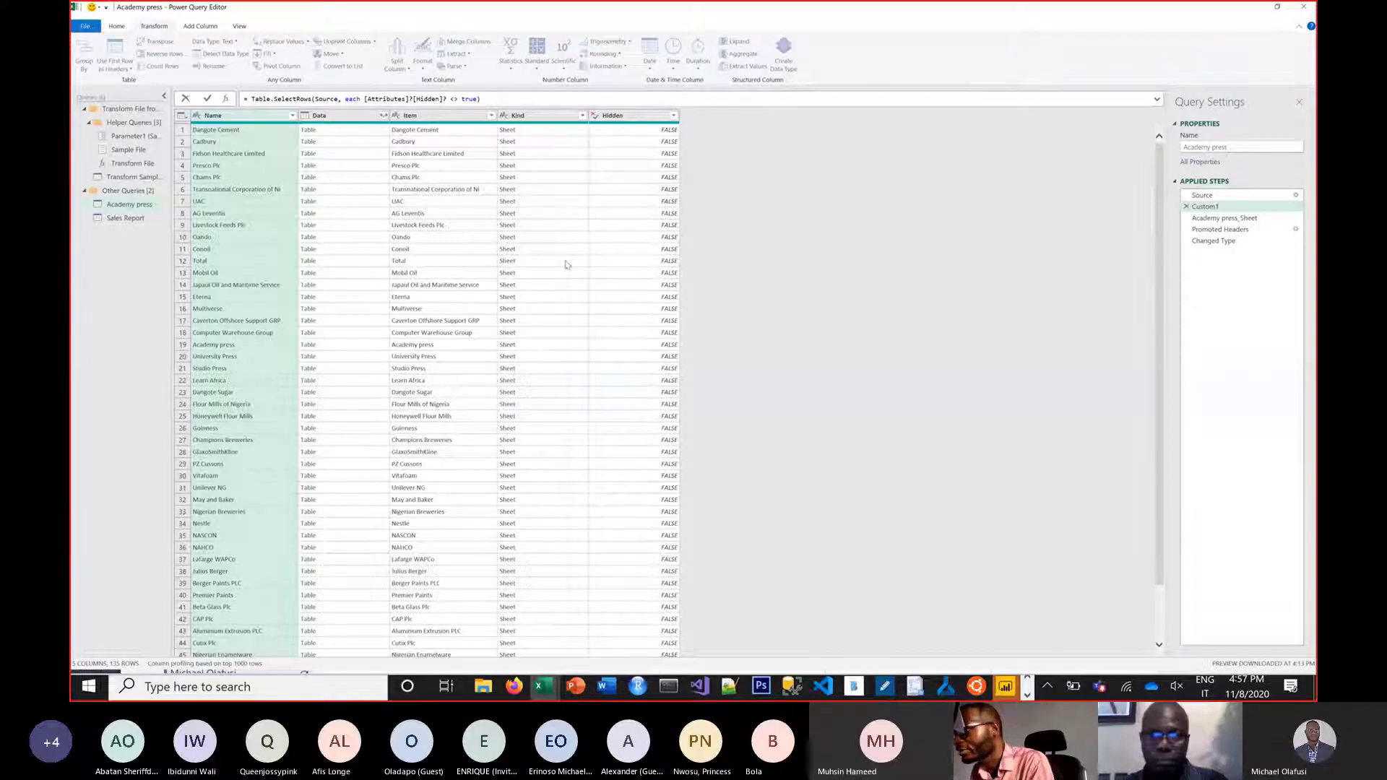
pyautogui.hotkey('ctrl', '1')
pyautogui.press('Escape')
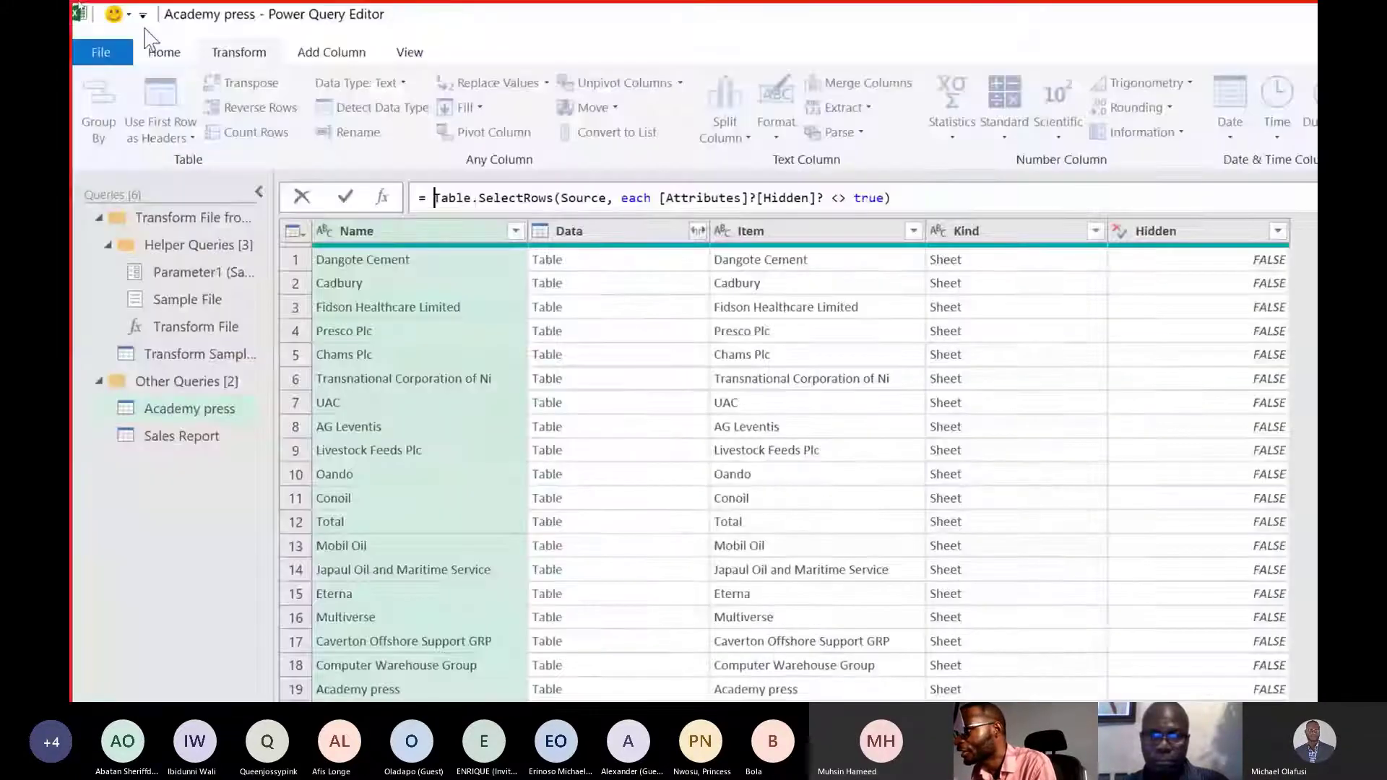
pyautogui.hotkey('ctrl', '1')
pyautogui.press('Escape')
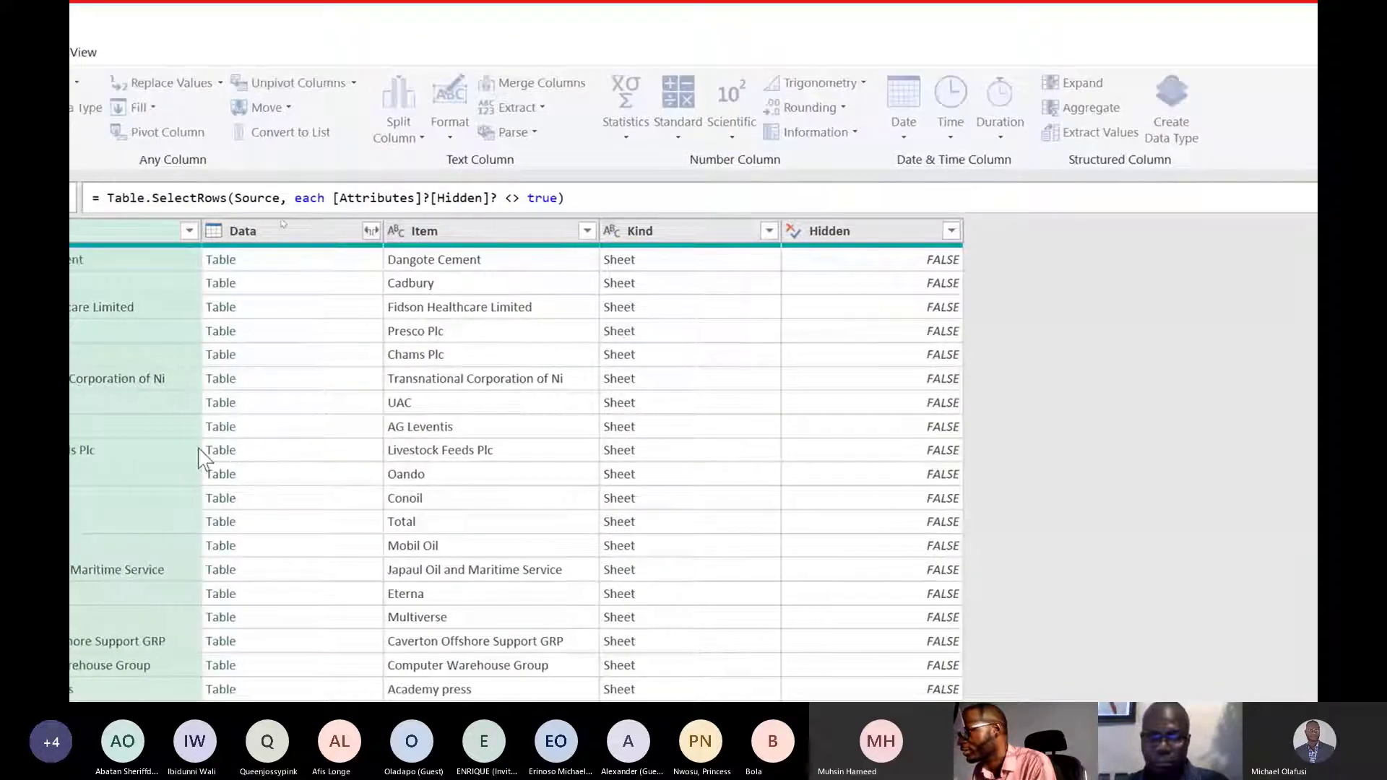
pyautogui.click(660, 191)
pyautogui.press('Return')
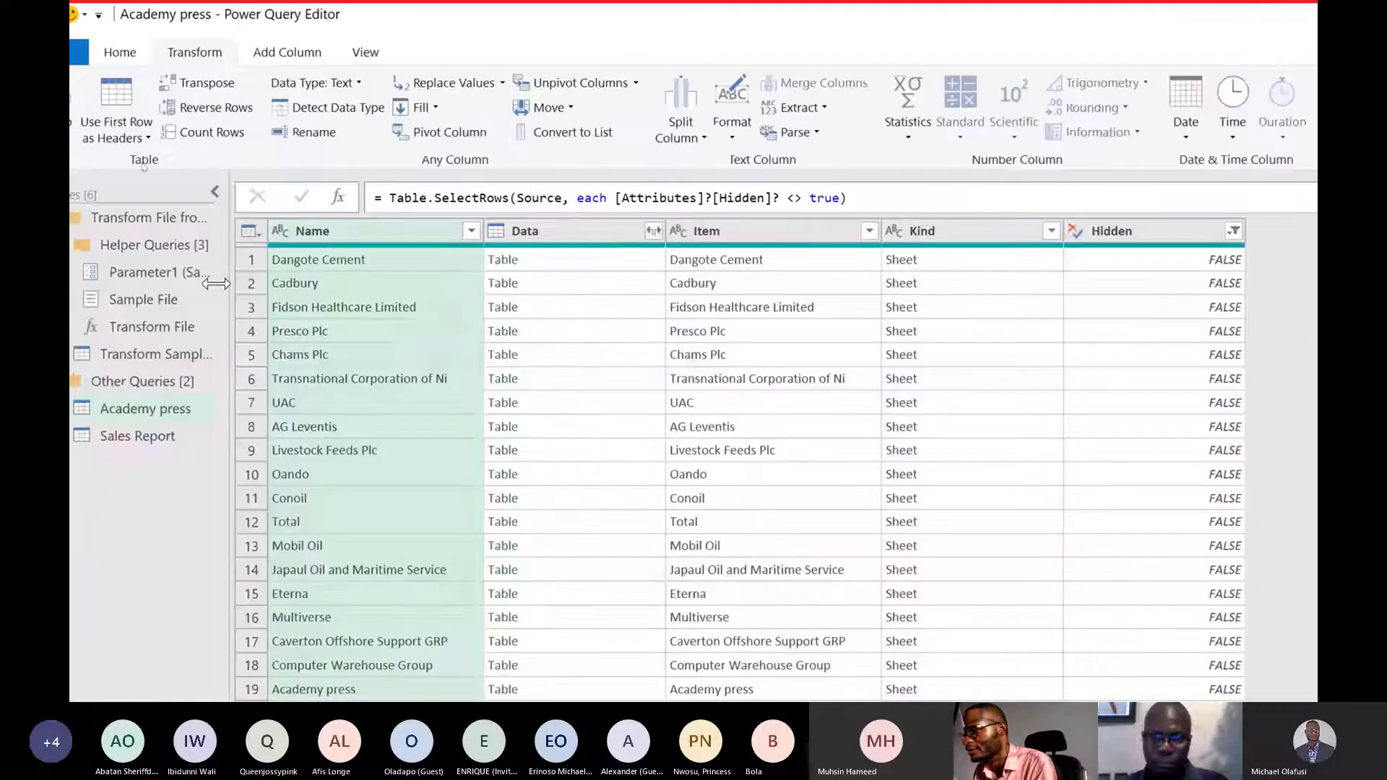
# Copy the whole formula of the Sales Report query's Invoke Custom Function1 step and view the Renamed Columns1 step.
pyautogui.click(152, 436)
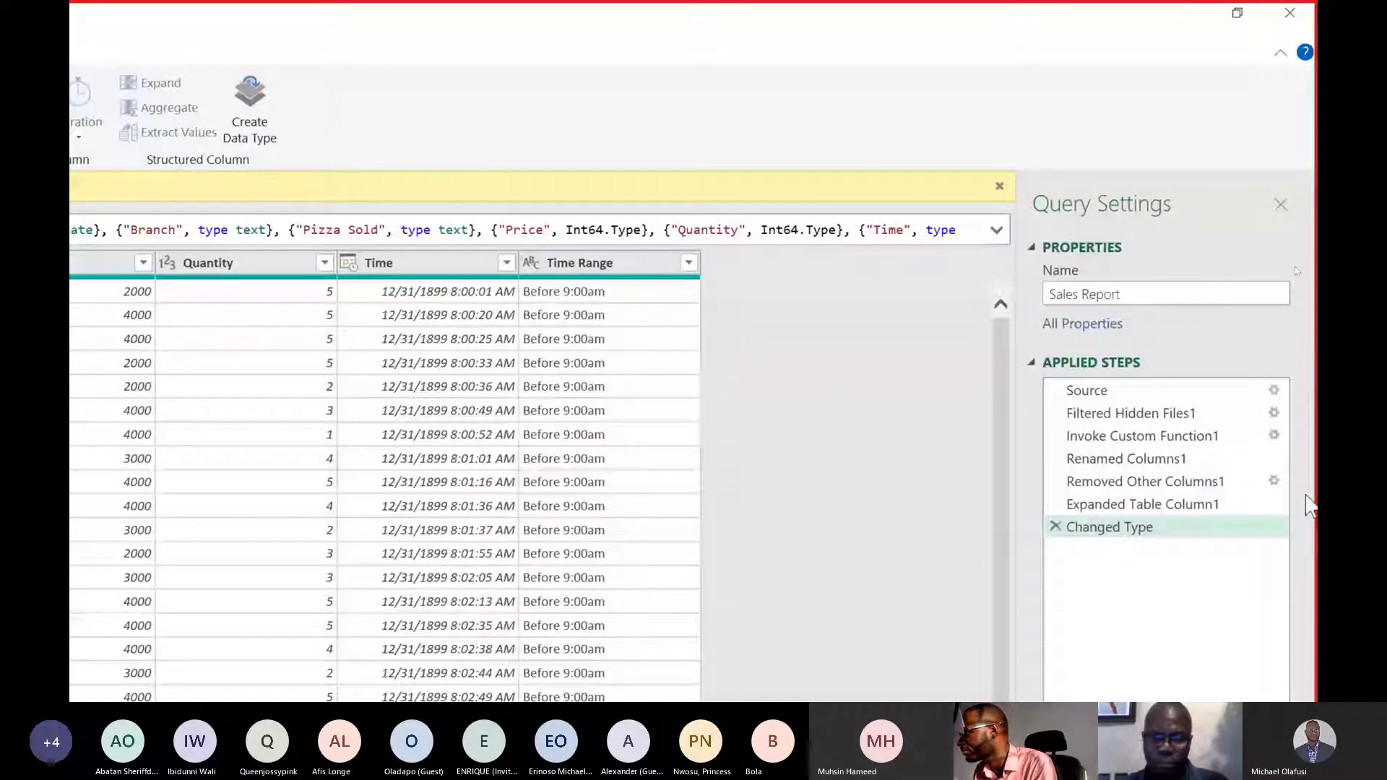
pyautogui.click(1149, 439)
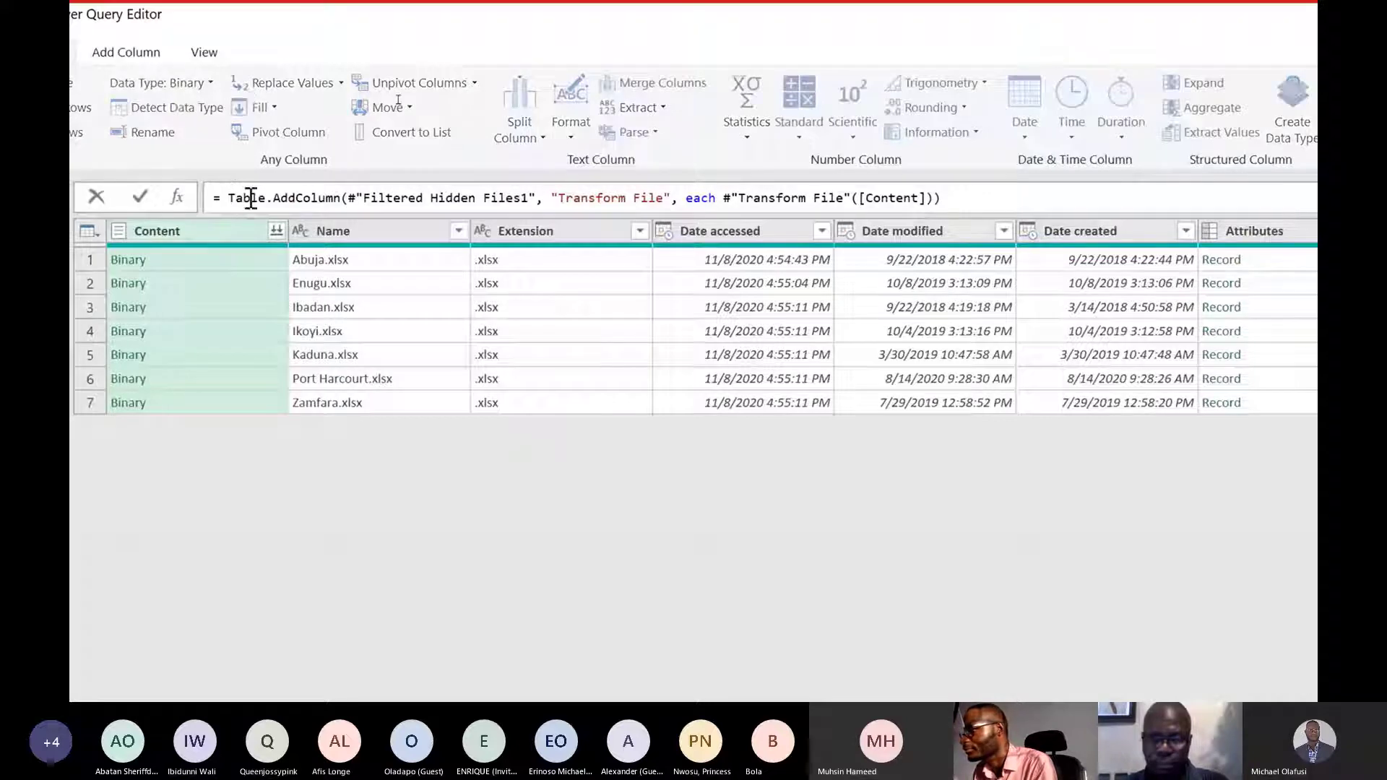
pyautogui.moveTo(245, 197); pyautogui.dragTo(1105, 192)
pyautogui.hotkey('ctrl', 'c')
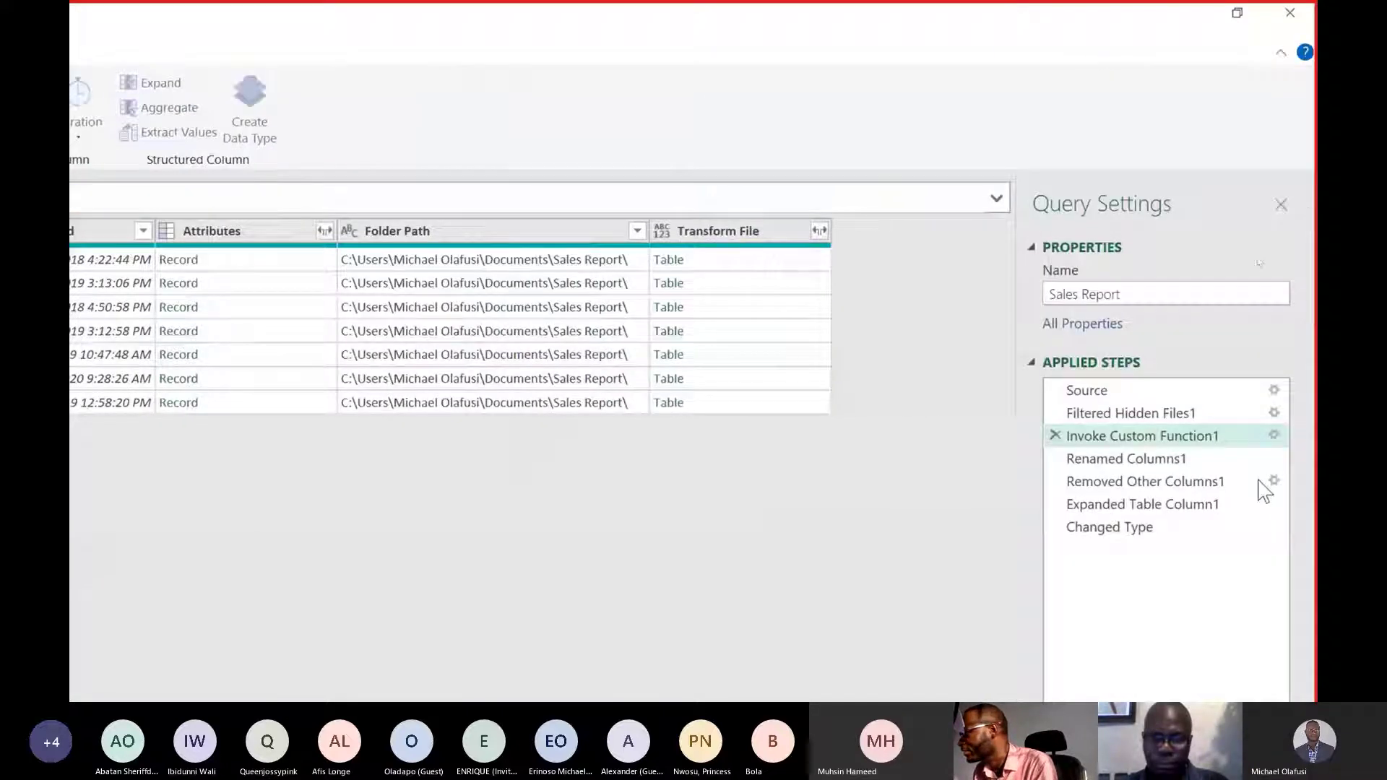
pyautogui.click(1153, 463)
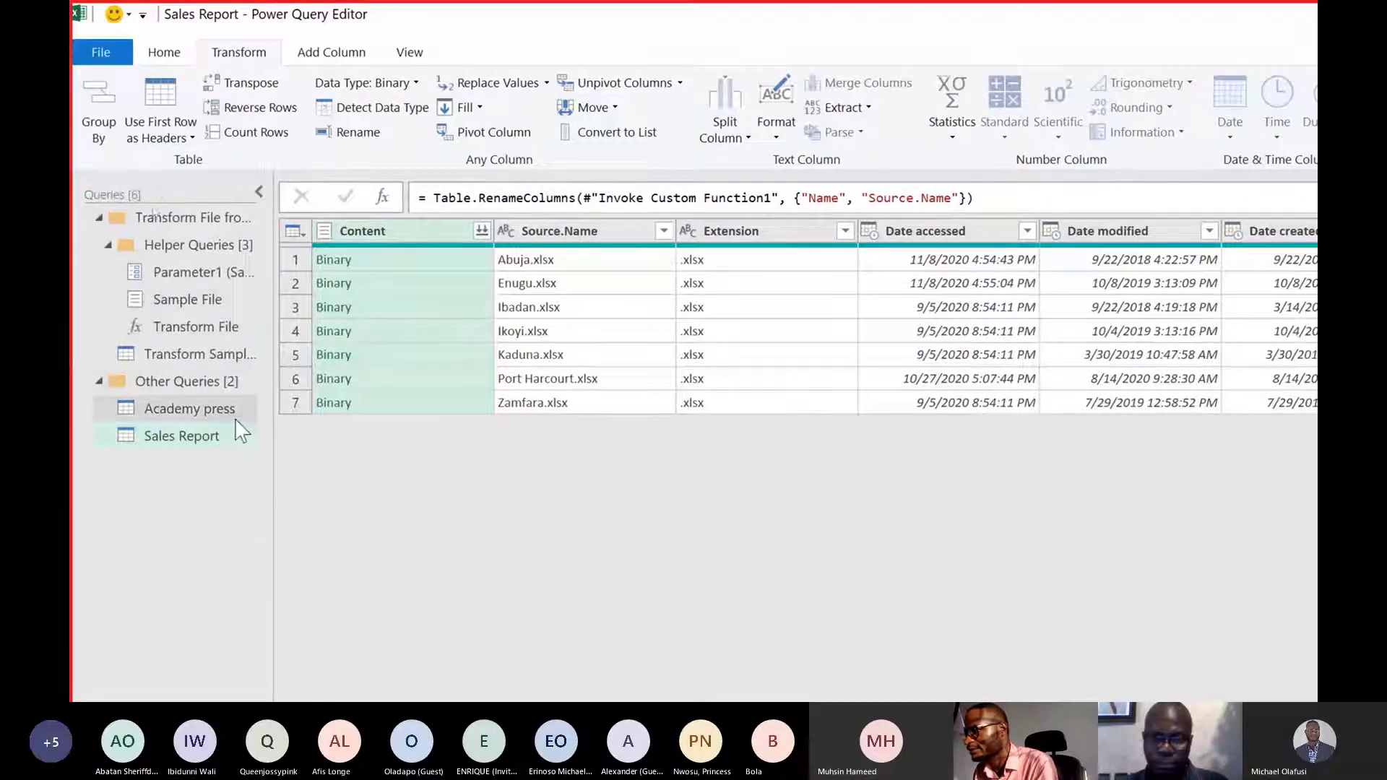
# Insert a new applied step directly after Custom1 in the Academy press query.
pyautogui.click(190, 409)
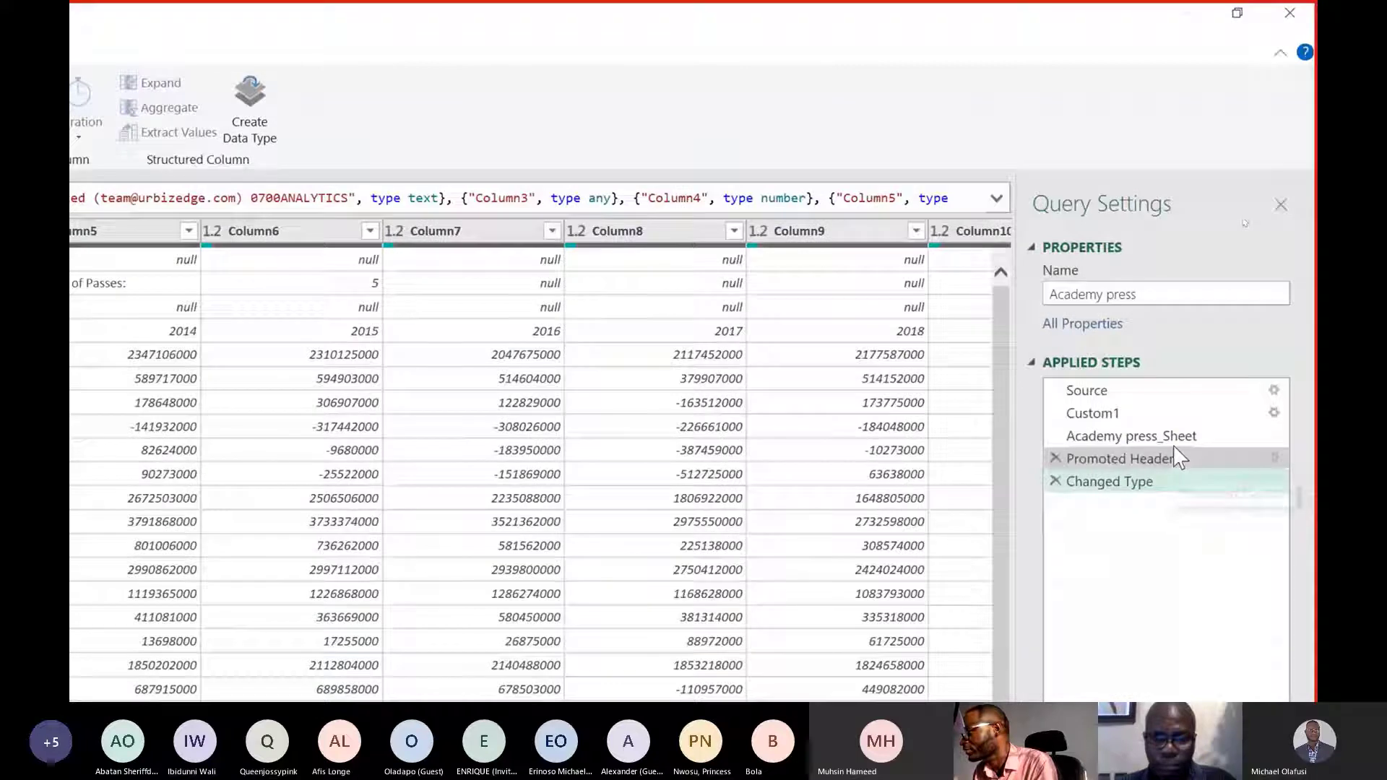
pyautogui.click(1149, 413)
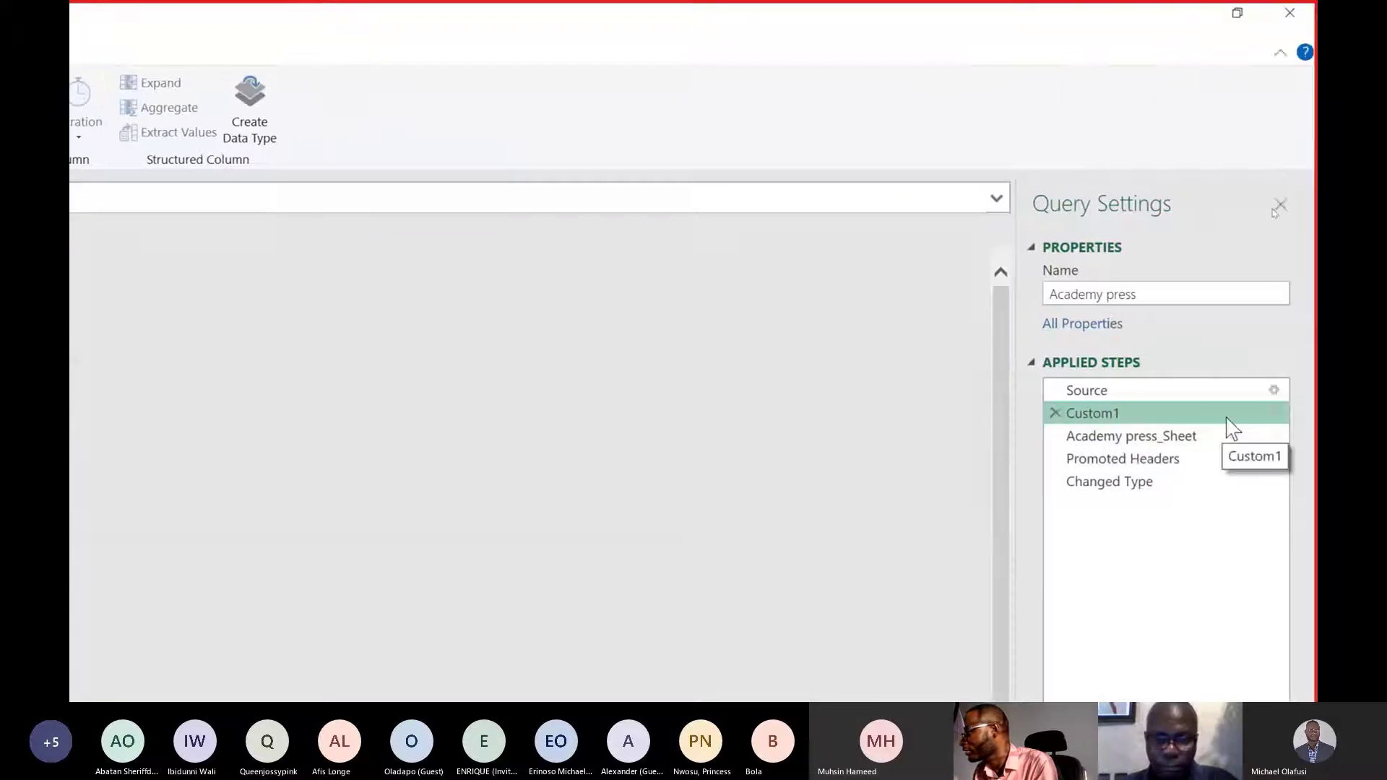
pyautogui.rightClick(1227, 419)
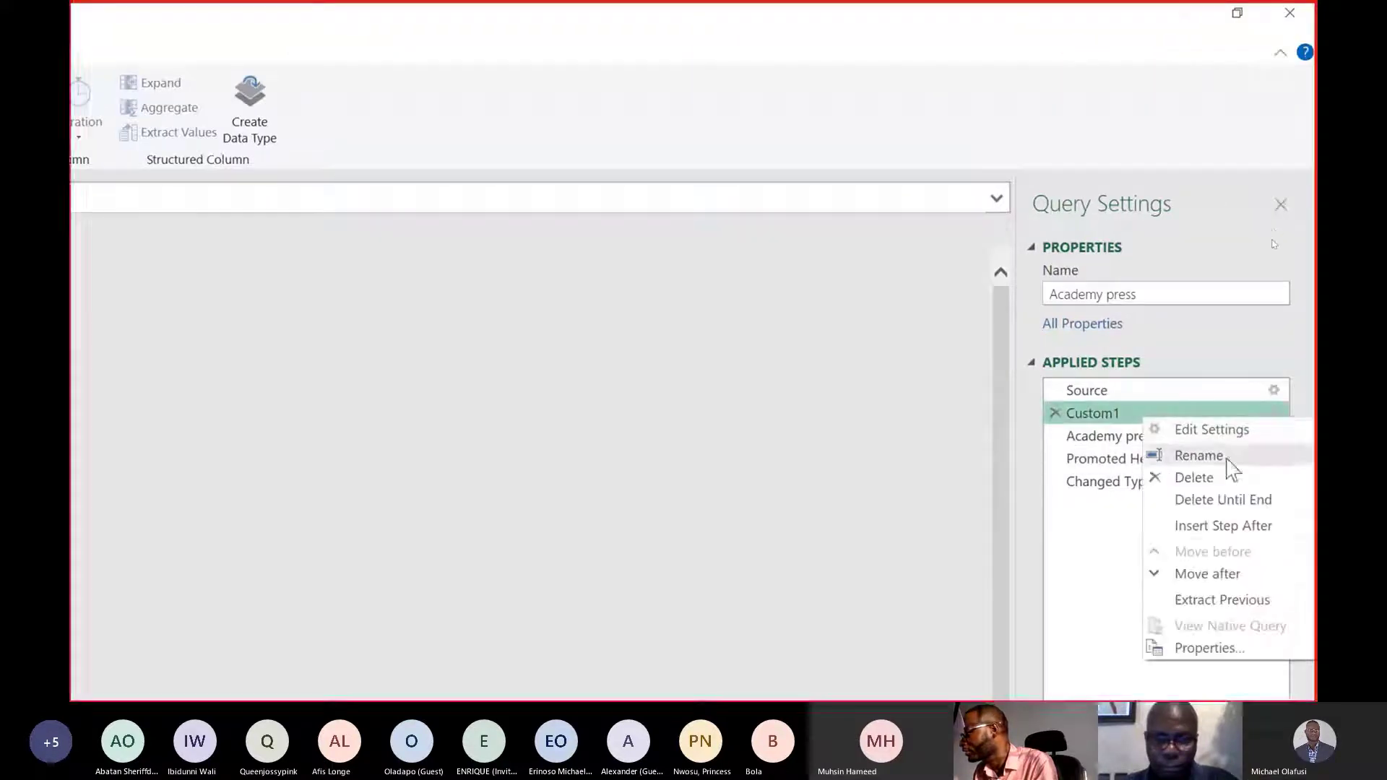
pyautogui.click(1222, 526)
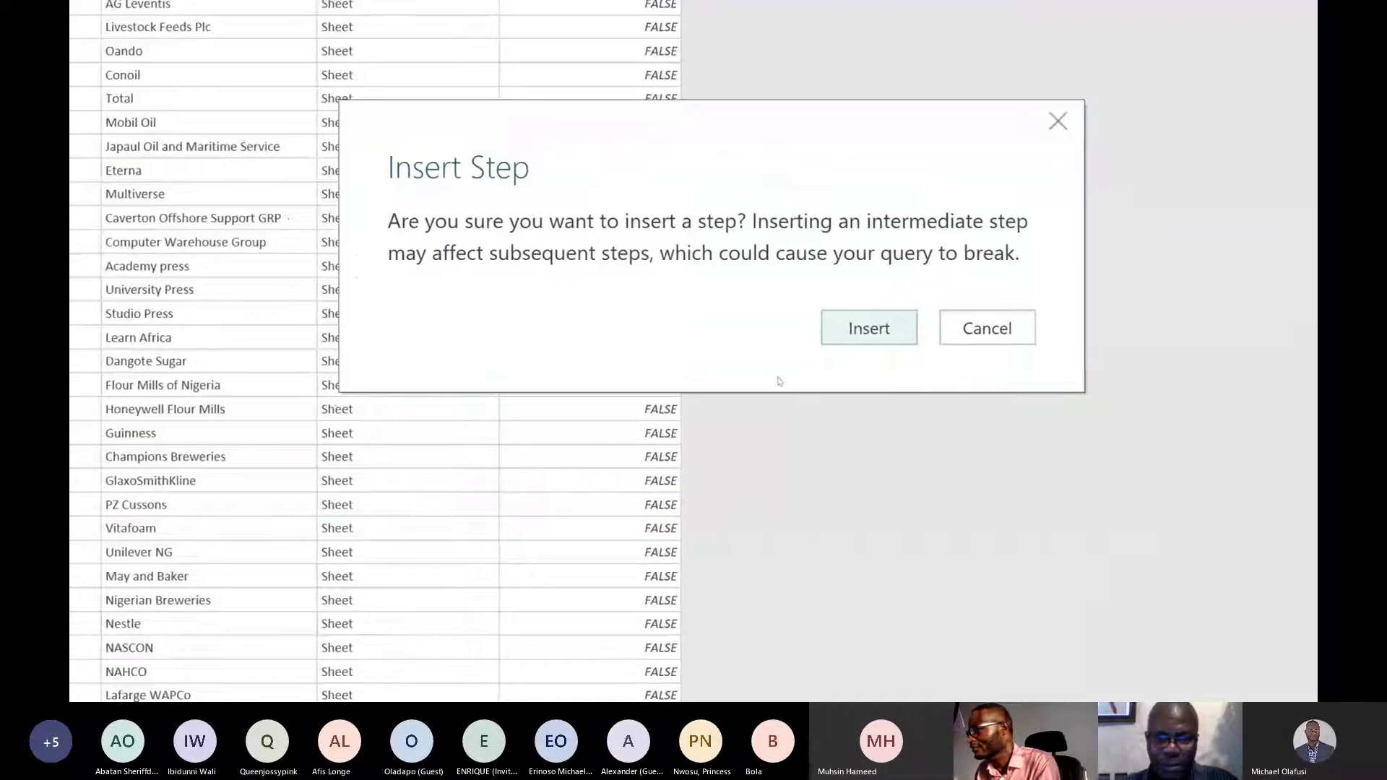
pyautogui.click(872, 331)
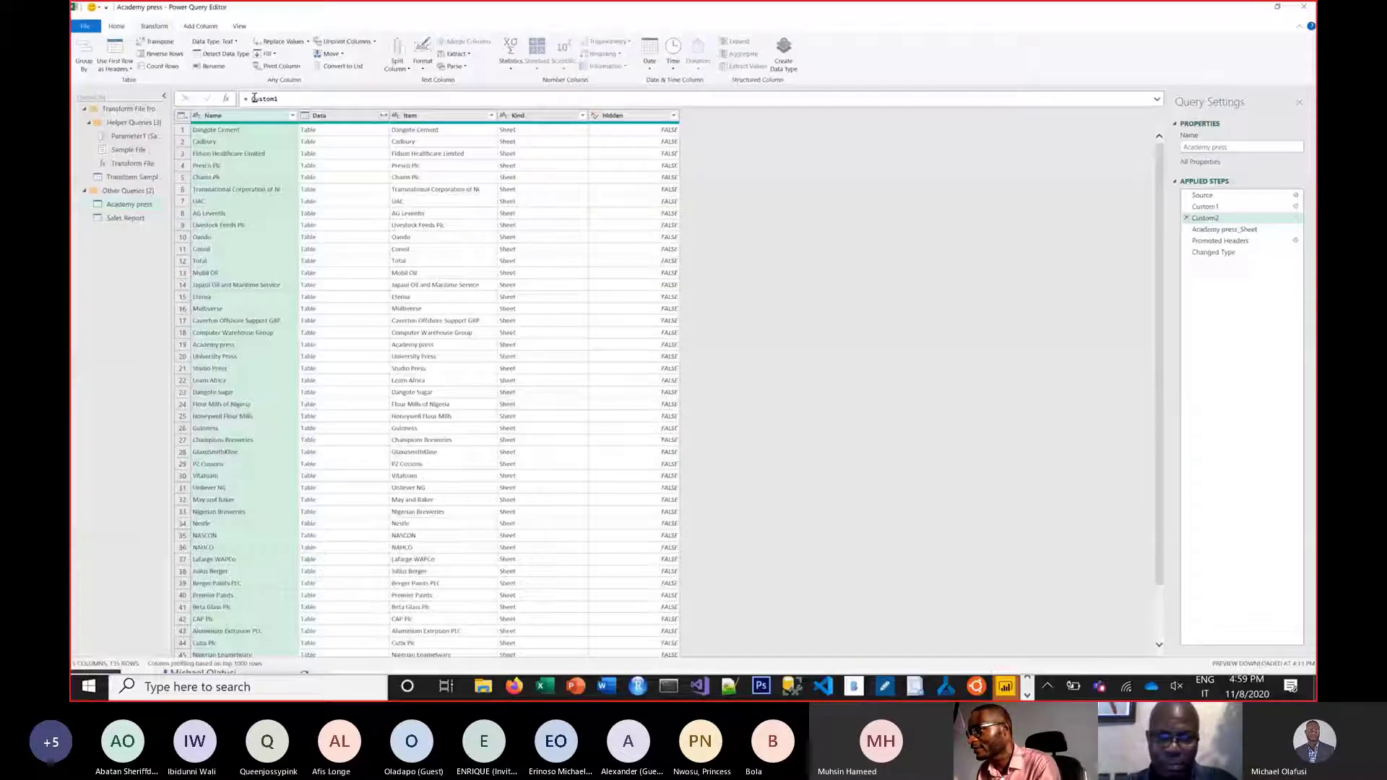
# Replace the new step's formula with the copied Table.AddColumn(#"Filtered Hidden Files1", "Transform File", each #"Transform File"([Content])) and apply it.
pyautogui.doubleClick(174, 158)
pyautogui.hotkey('ctrl', 'v')
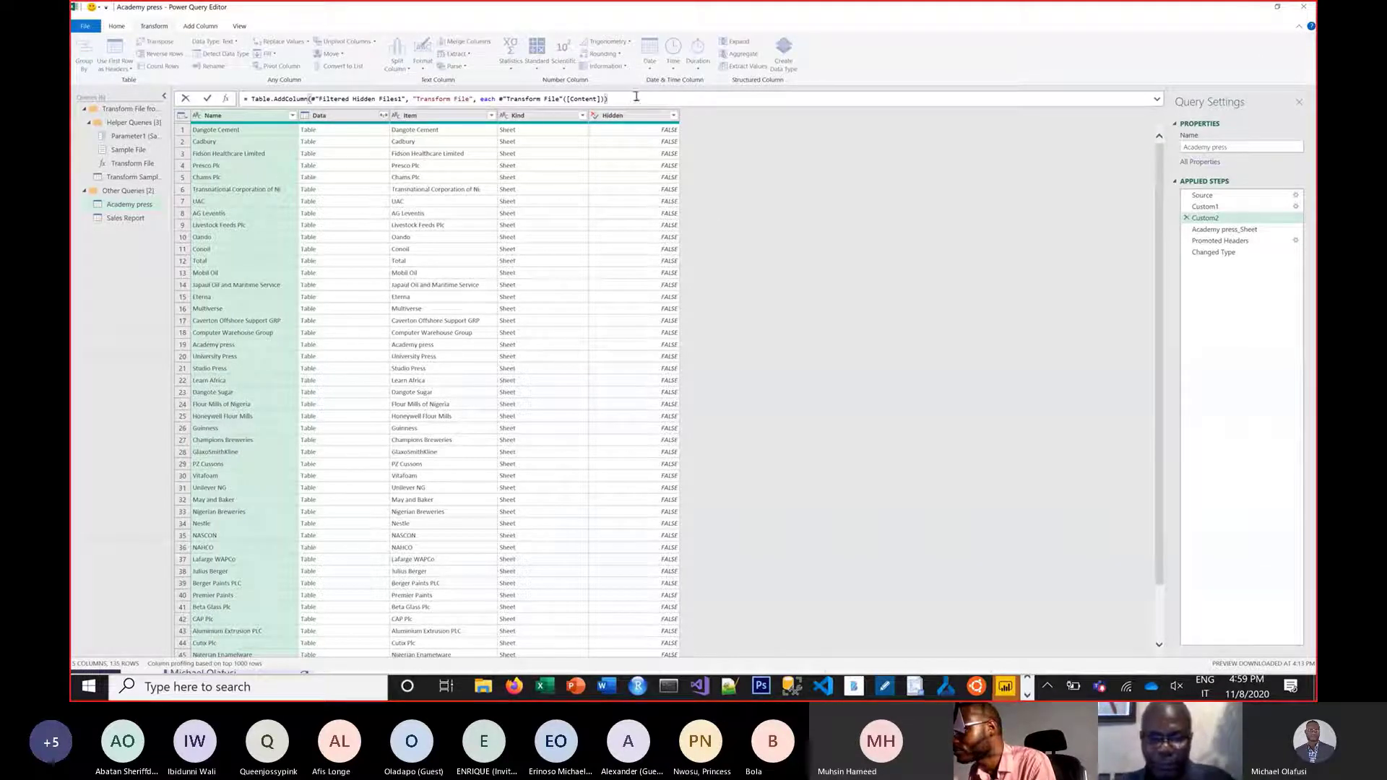
pyautogui.click(1217, 219)
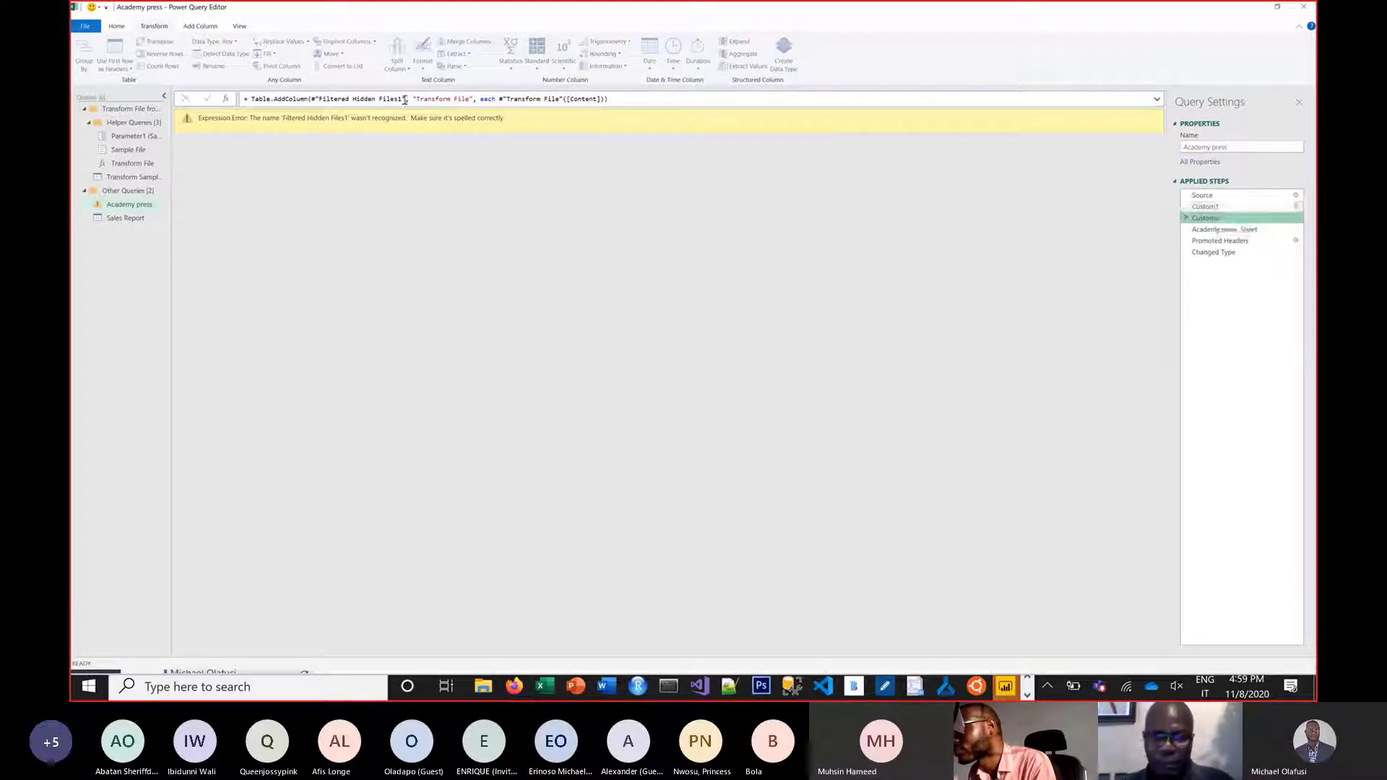
# Change the Custom2 formula's table reference to #"Custom1", apply it and look through the resulting rows.
pyautogui.moveTo(402, 100); pyautogui.dragTo(319, 99)
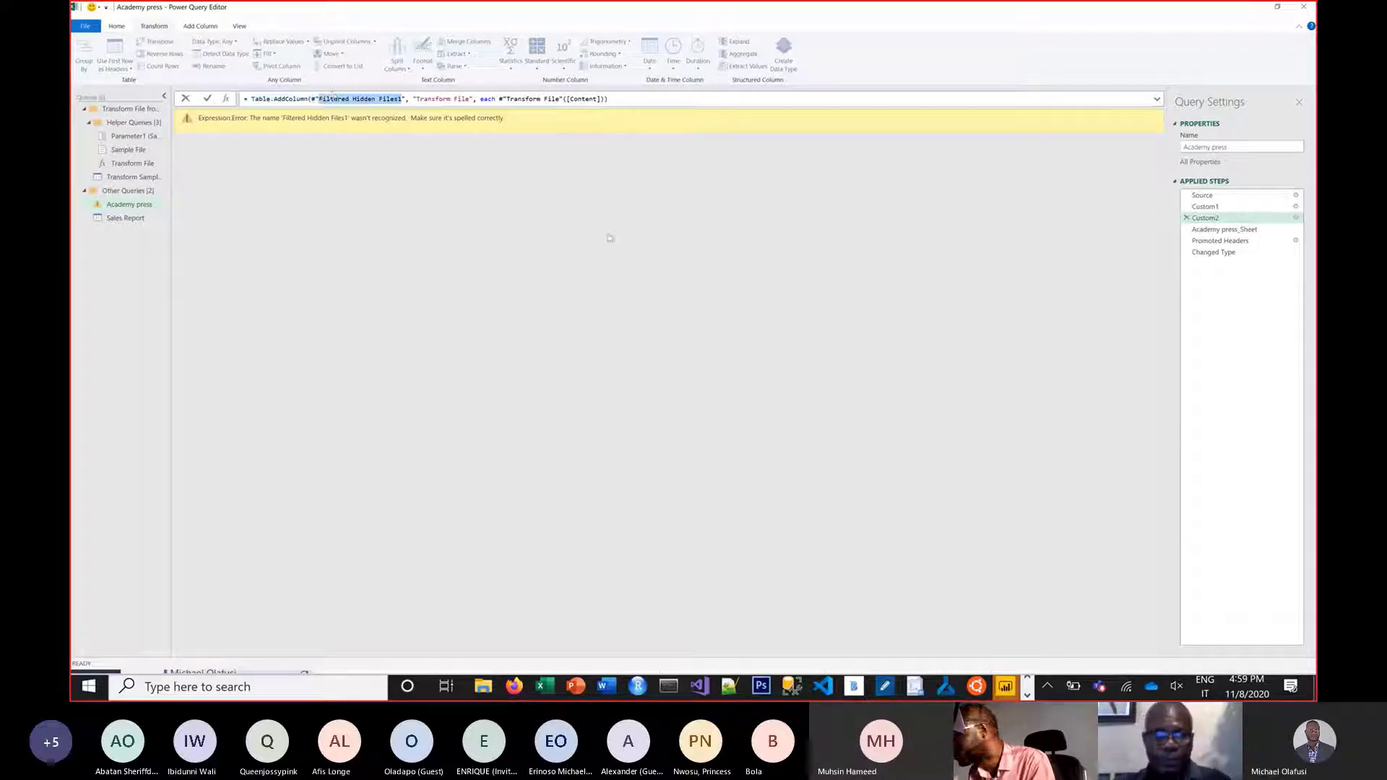
pyautogui.write('Custom')
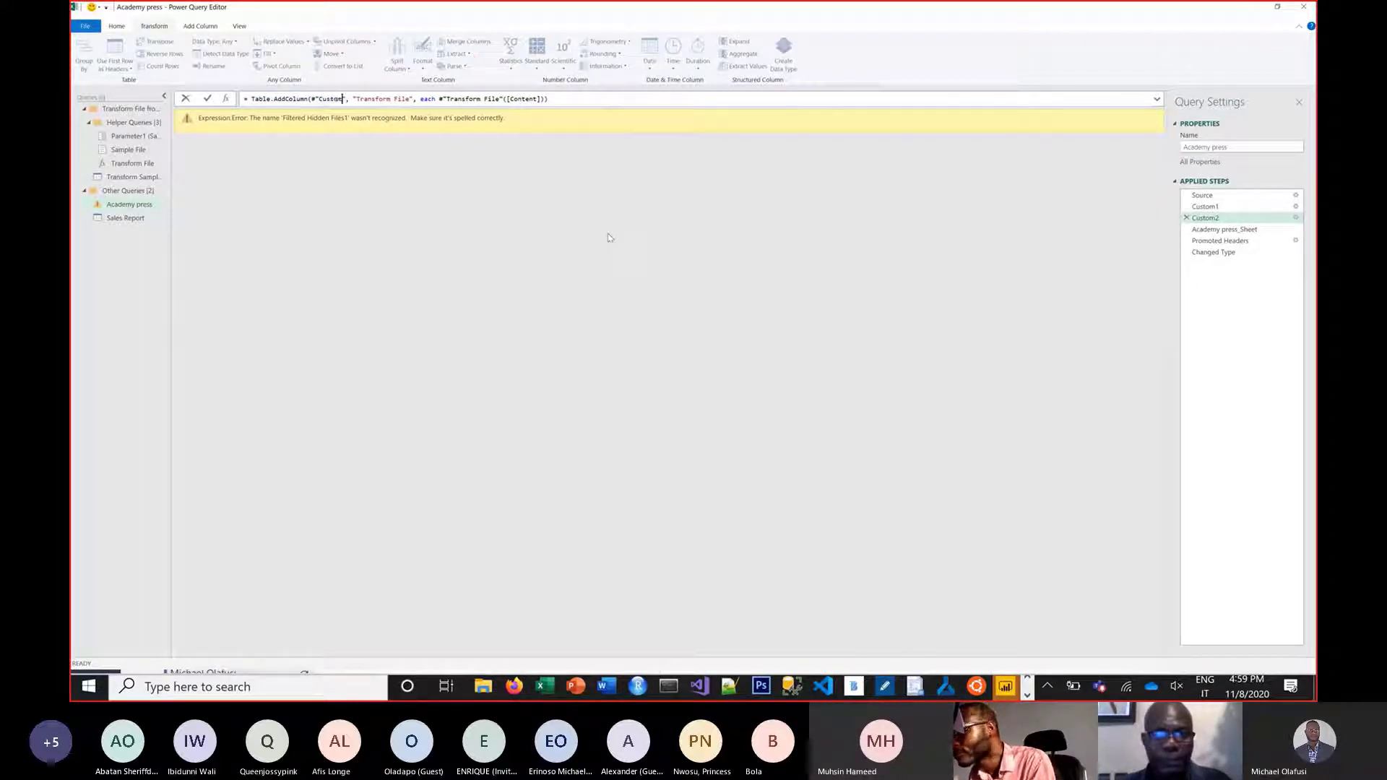
pyautogui.write('1')
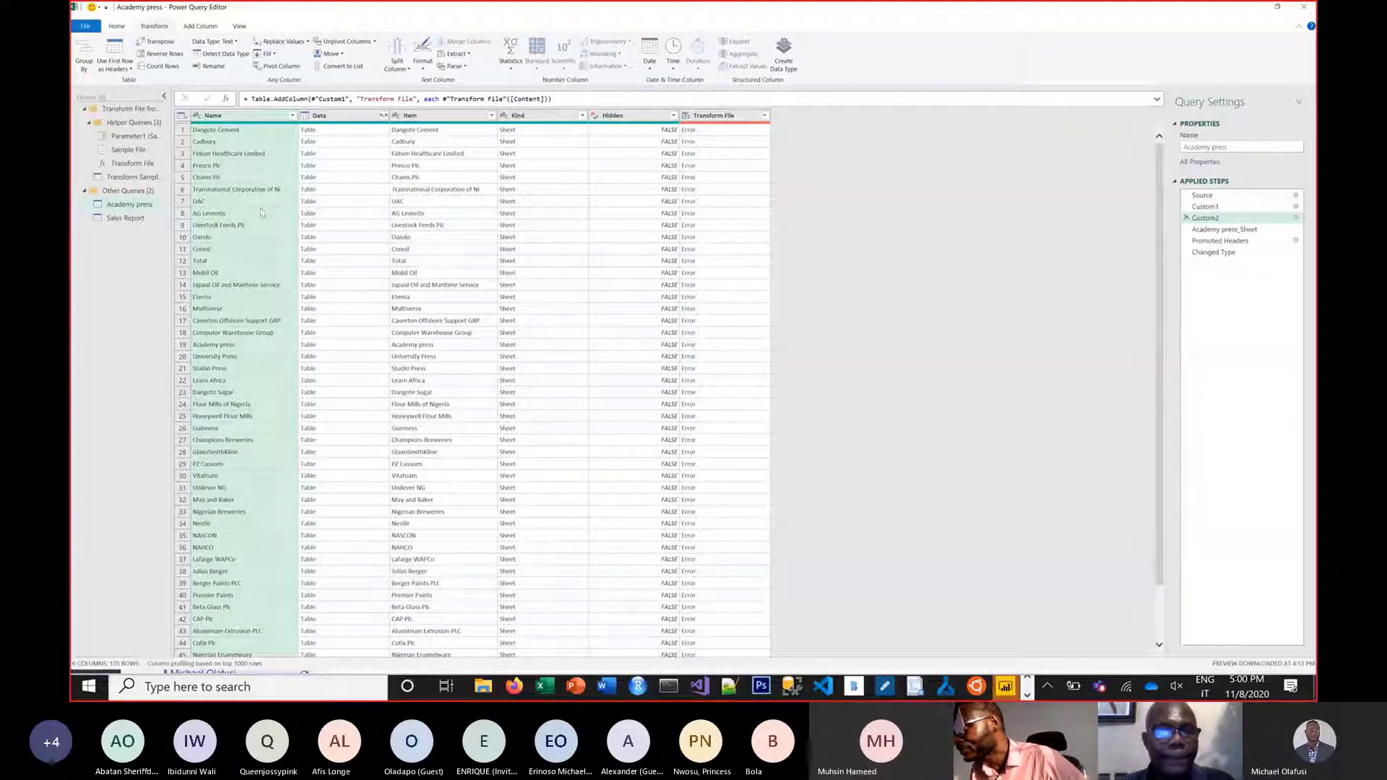
pyautogui.scroll(-20, 365, 405)
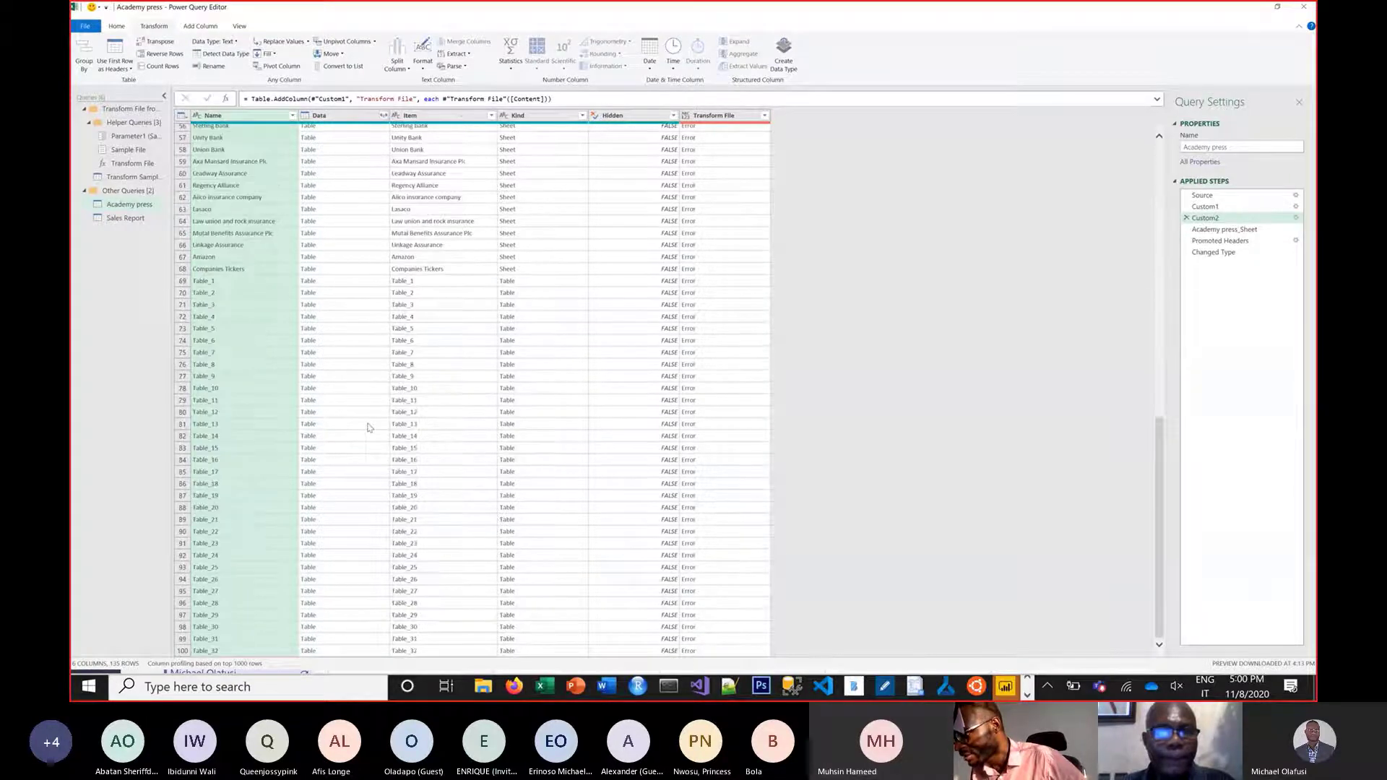
pyautogui.scroll(20, 367, 425)
pyautogui.scroll(6, 367, 427)
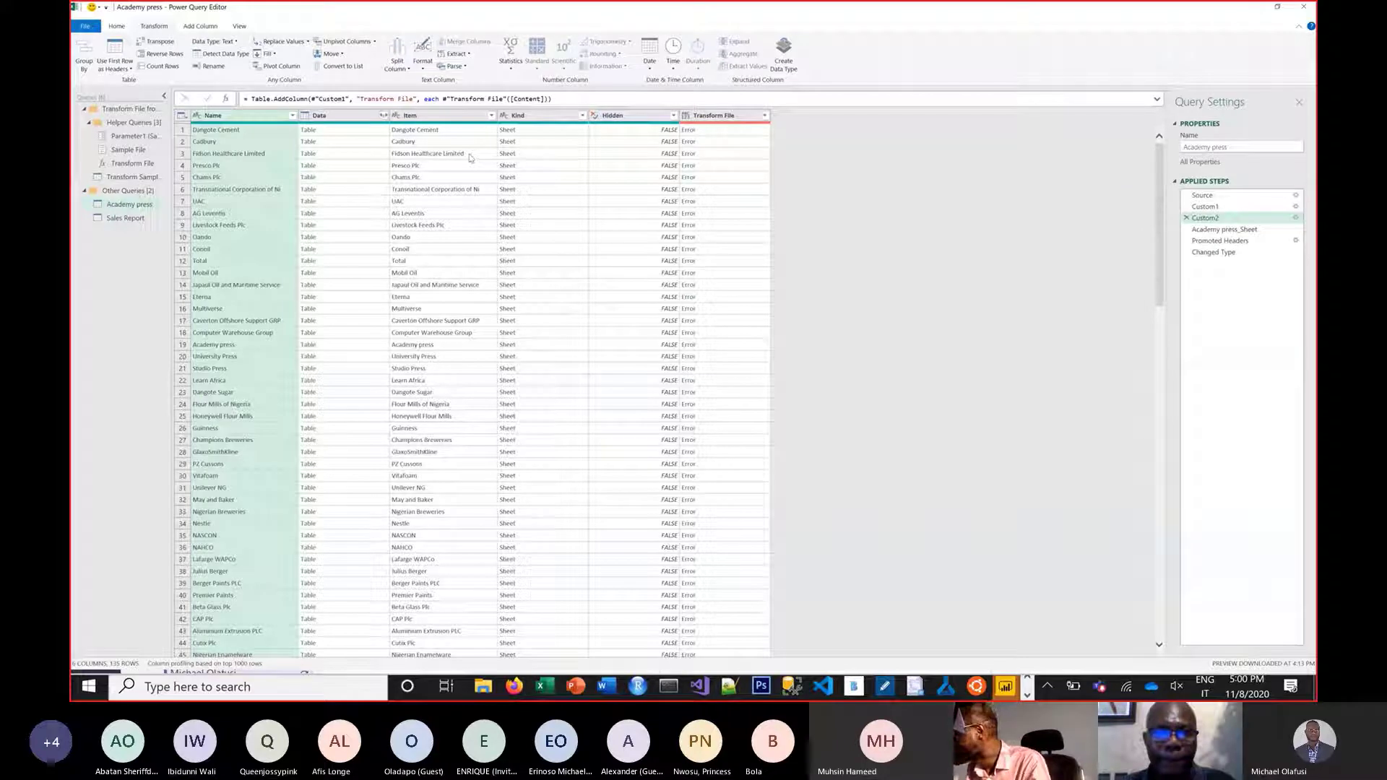
# Examine which columns can be expanded from the Data column at the Custom1 step of the Academy press query.
pyautogui.click(1216, 208)
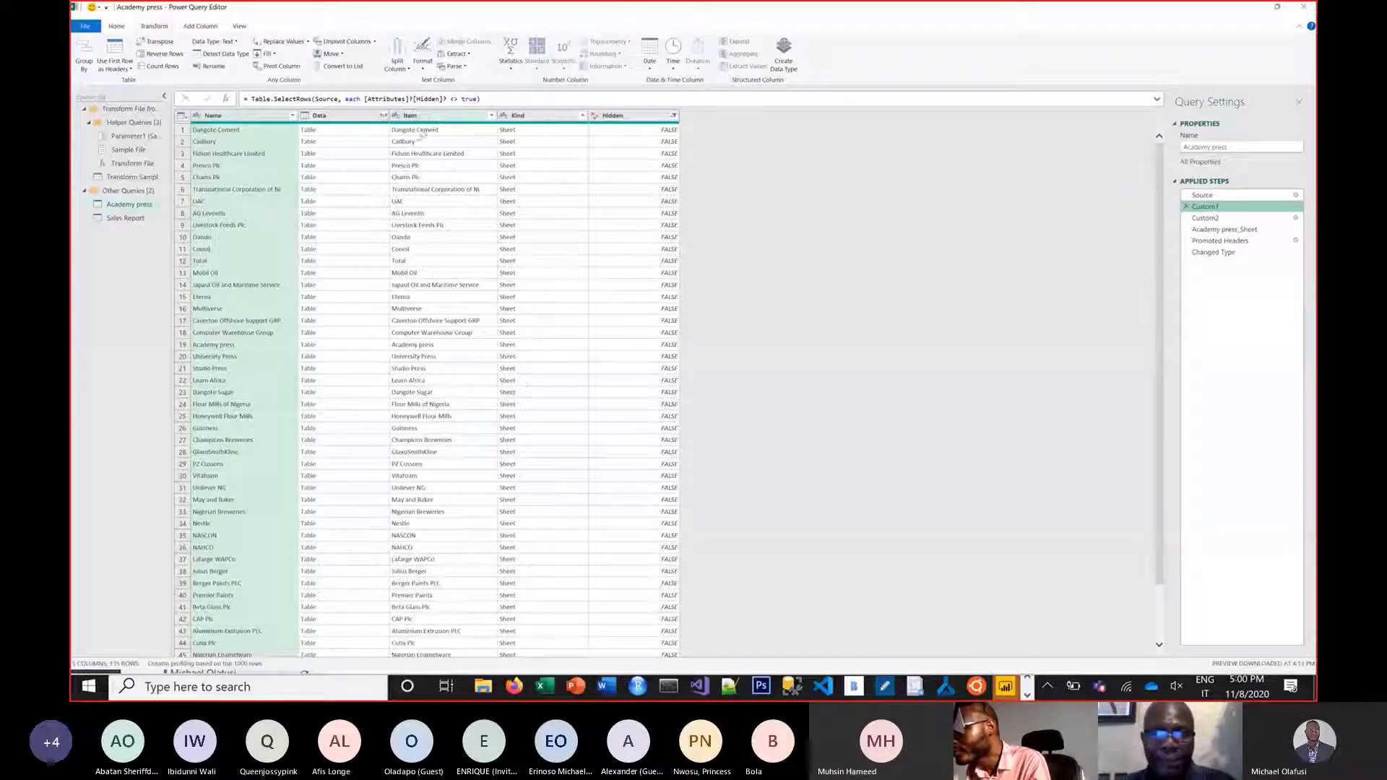
pyautogui.click(419, 117)
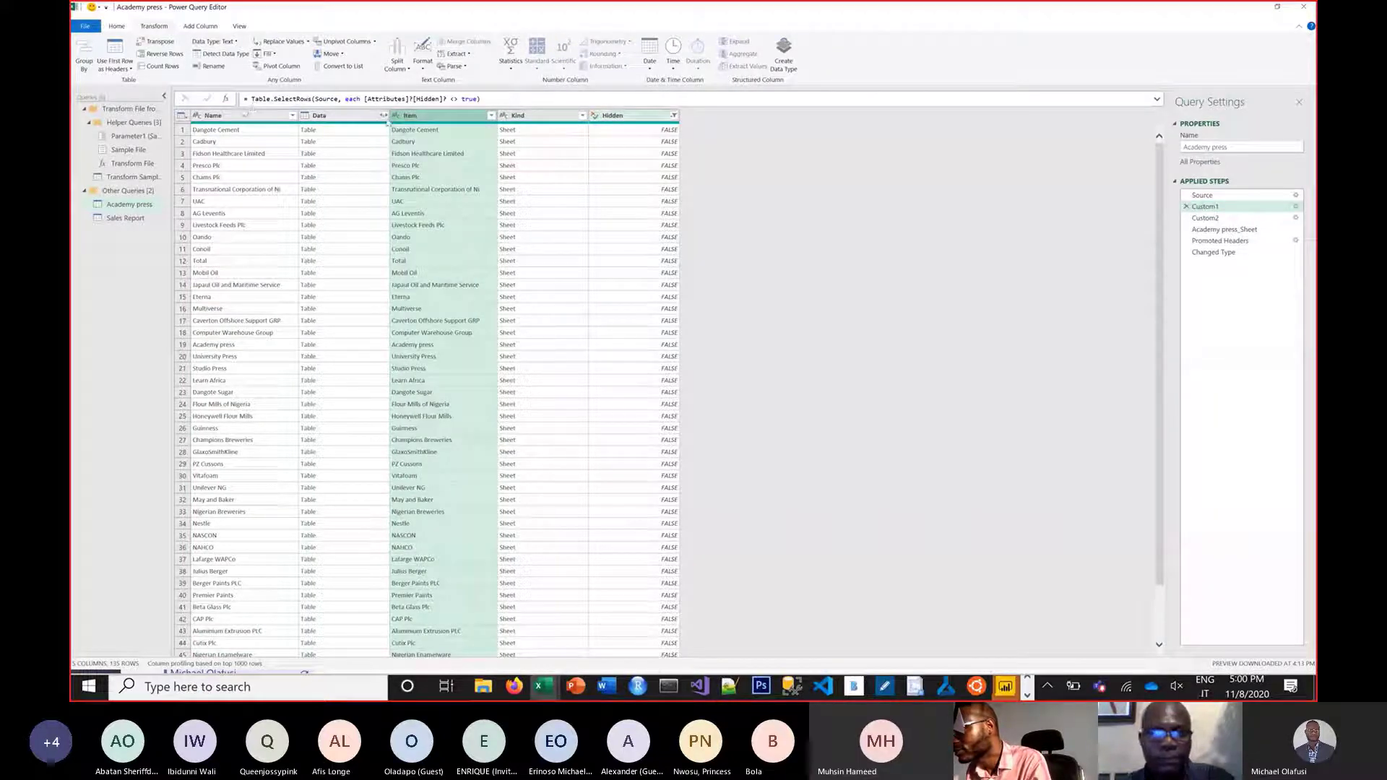
pyautogui.click(384, 116)
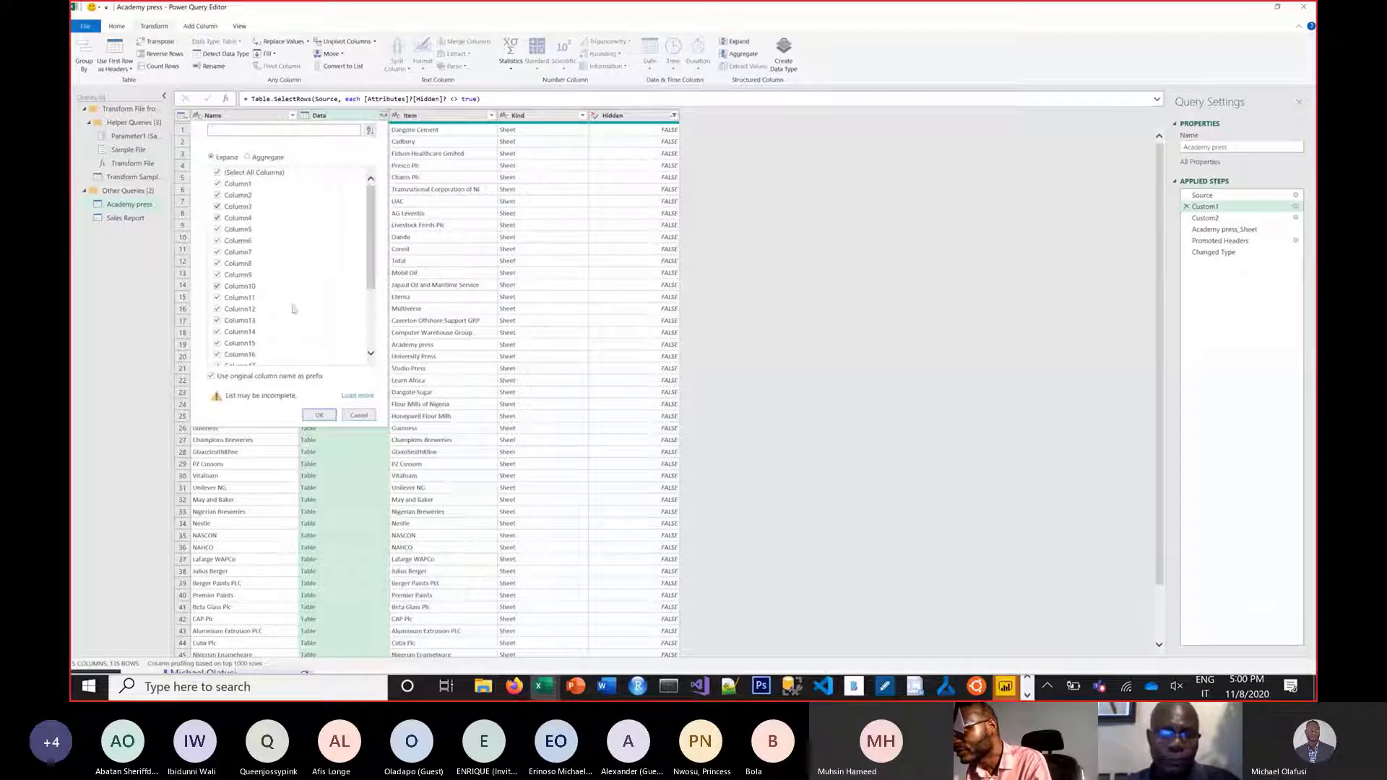
pyautogui.scroll(-1, 252, 224)
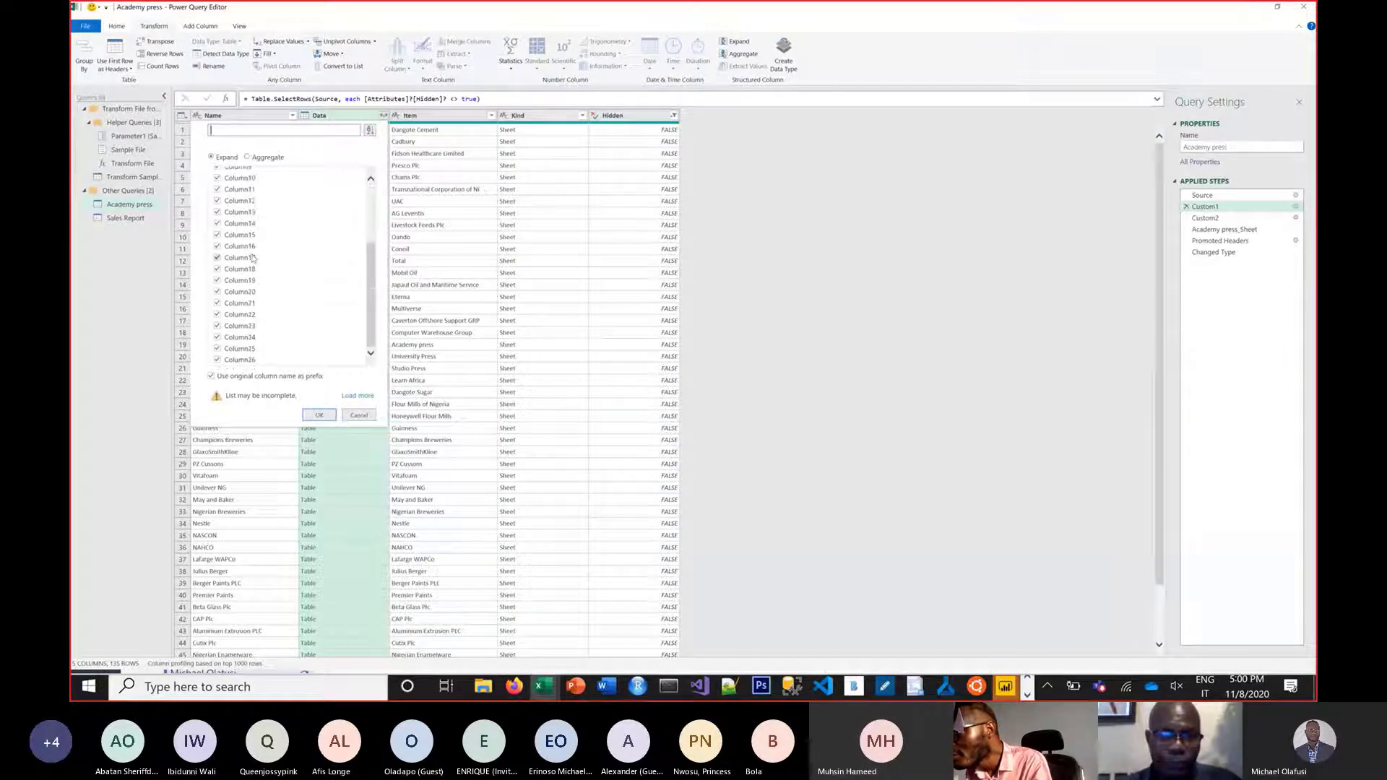
pyautogui.scroll(1, 254, 257)
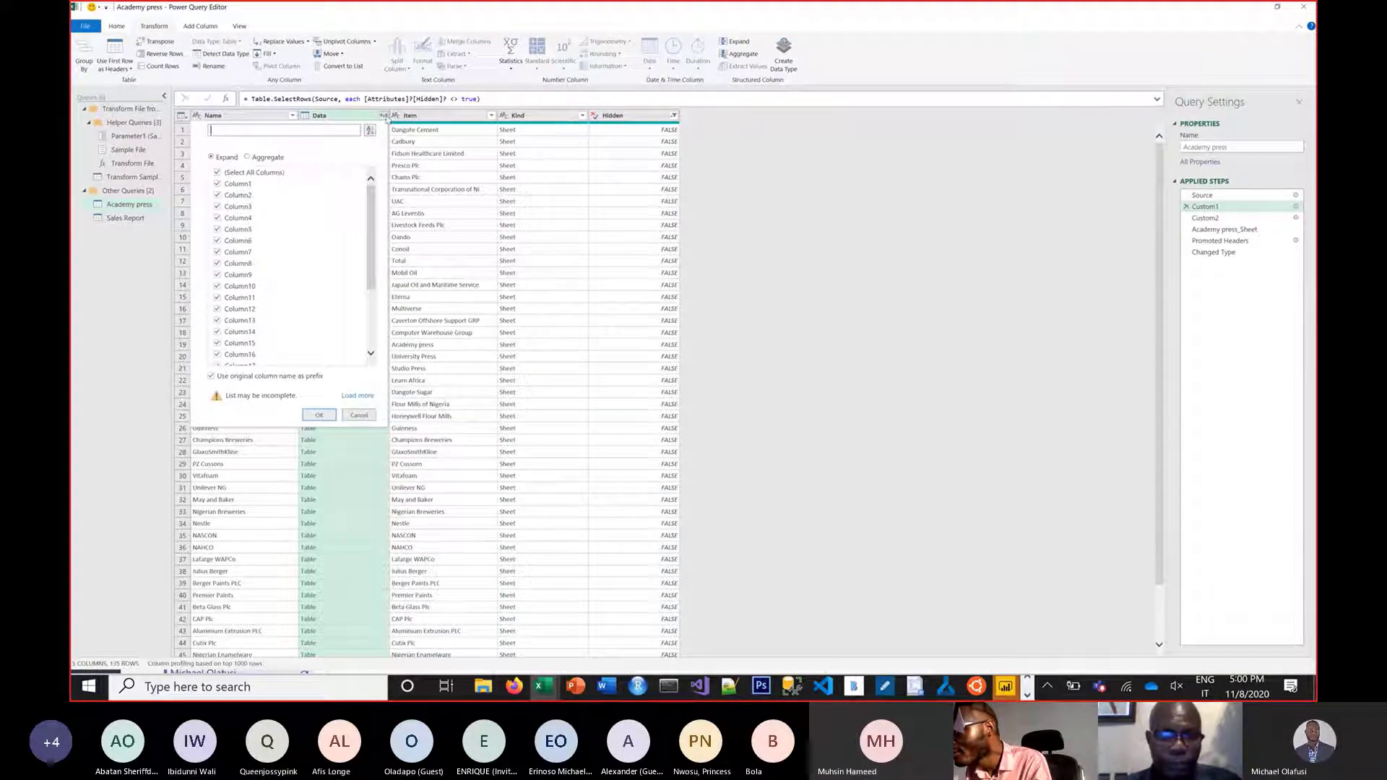
pyautogui.click(384, 117)
pyautogui.click(384, 117)
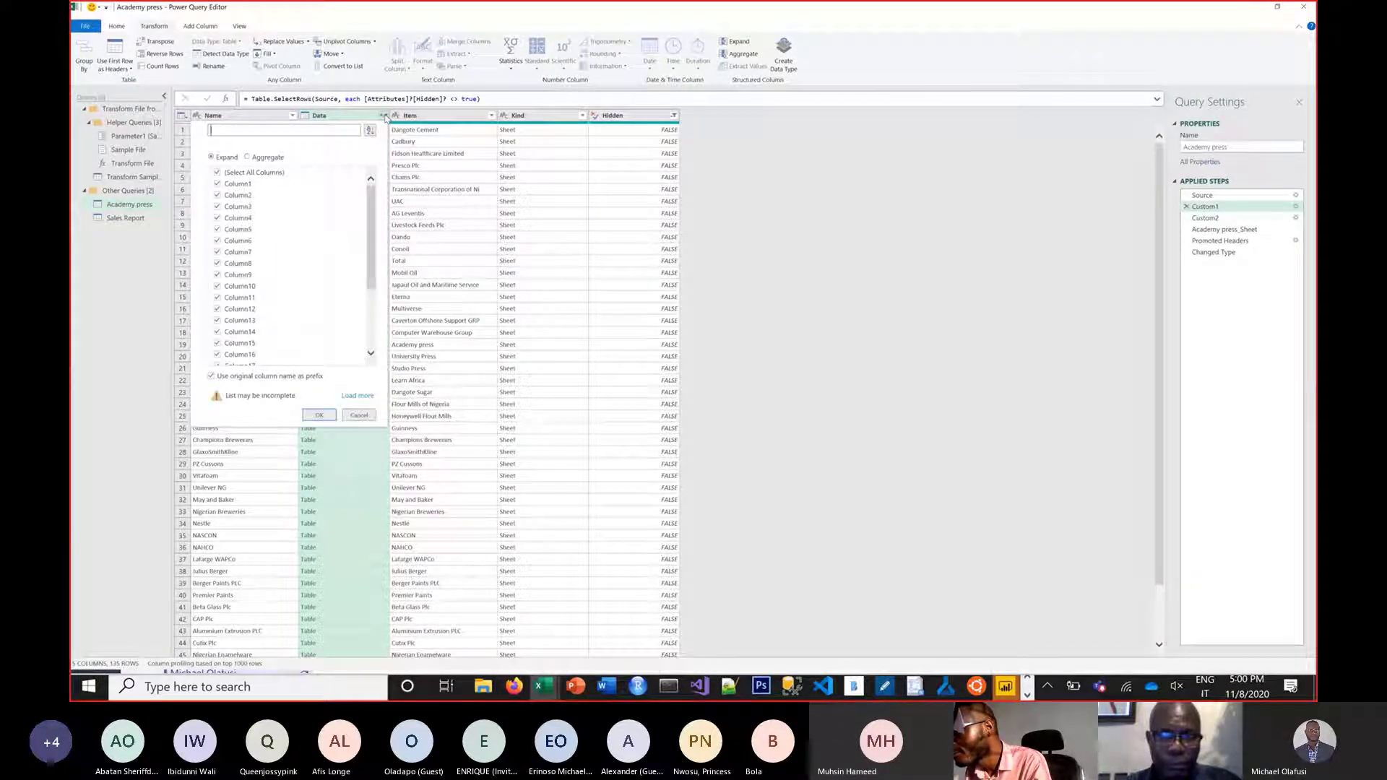
pyautogui.click(384, 117)
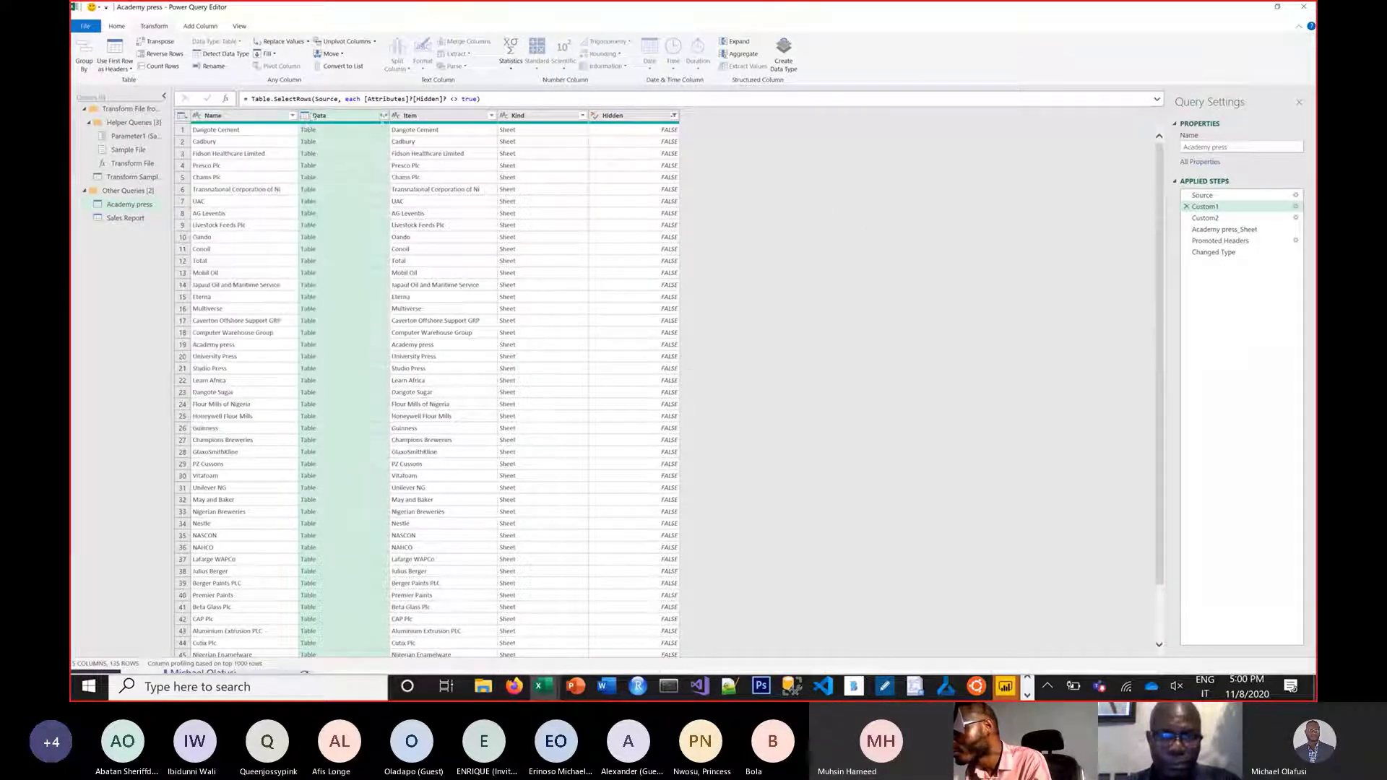
# Expand all columns of the Data column as an inserted step after Custom1, keeping the original column name as prefix.
pyautogui.click(383, 117)
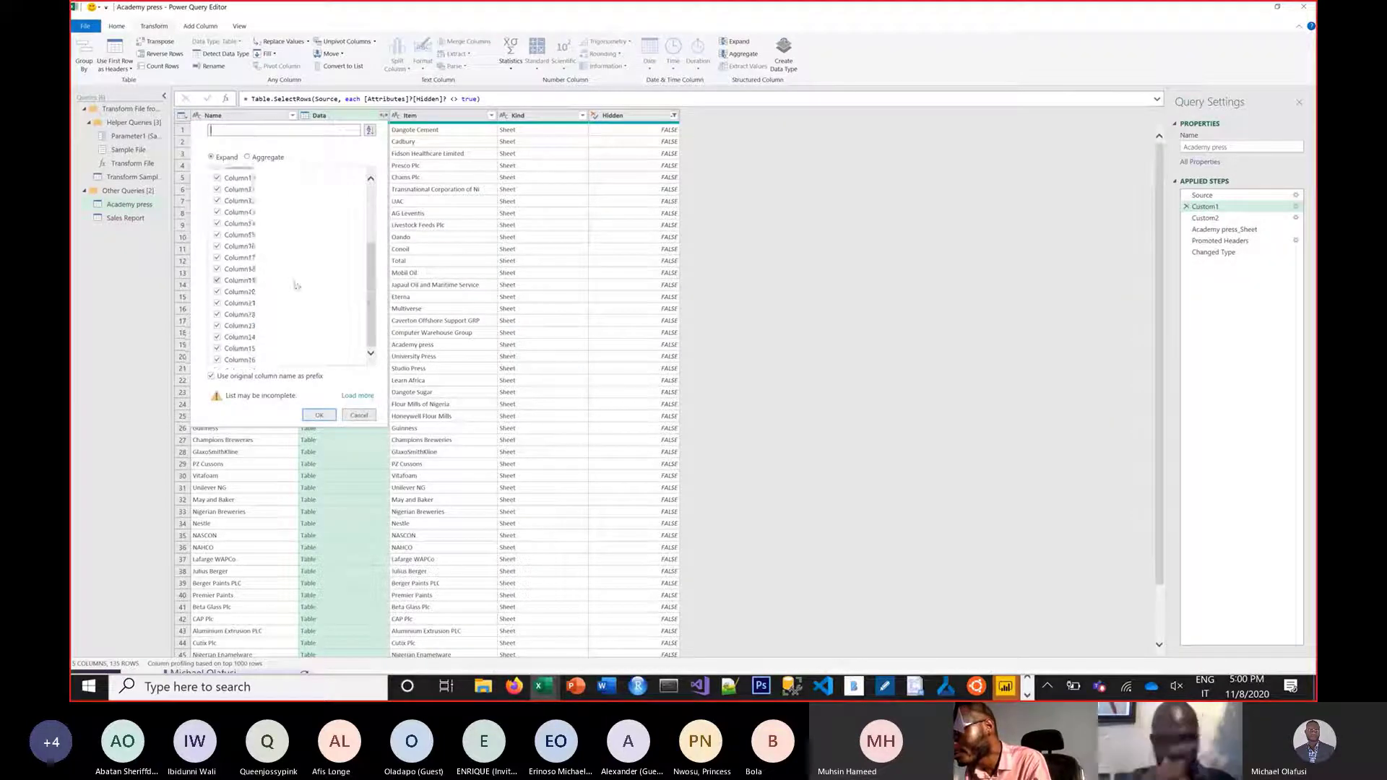
pyautogui.click(320, 416)
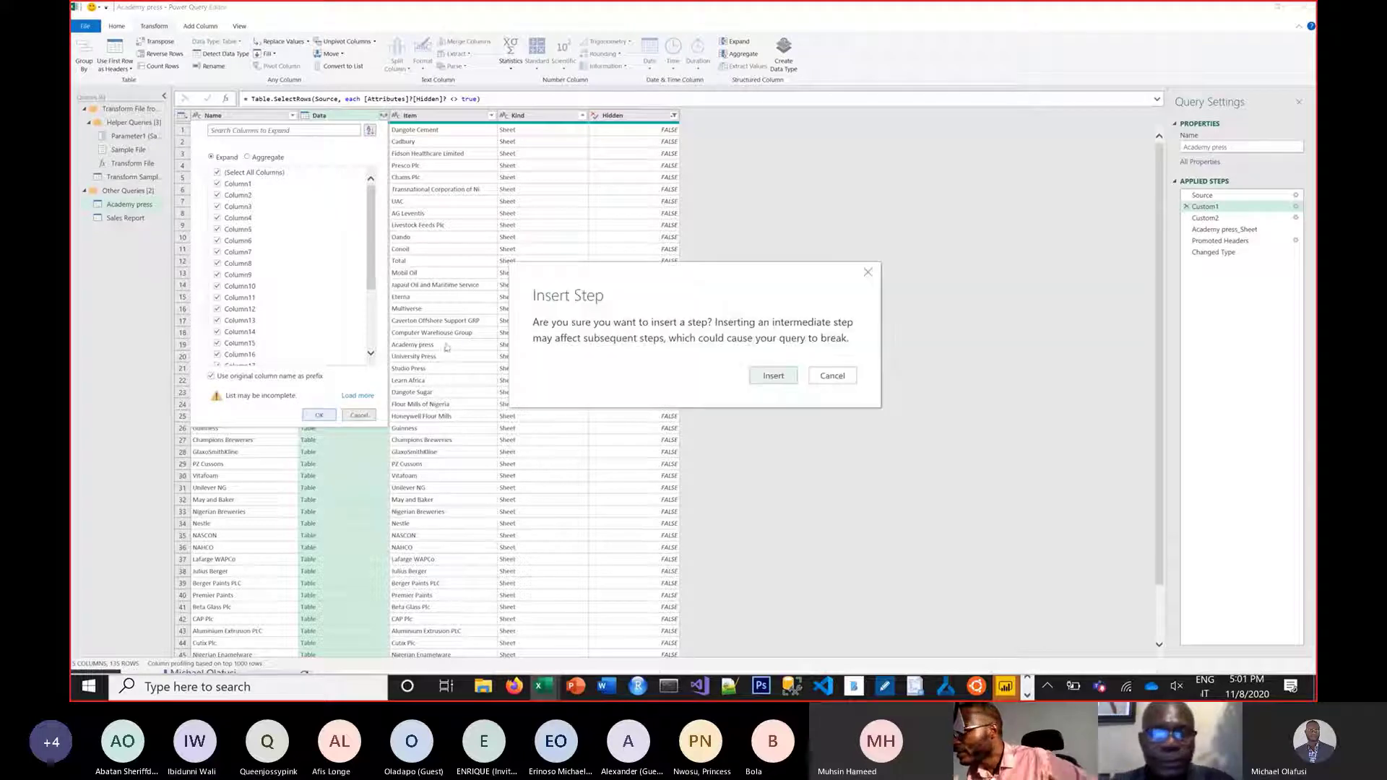
pyautogui.click(765, 374)
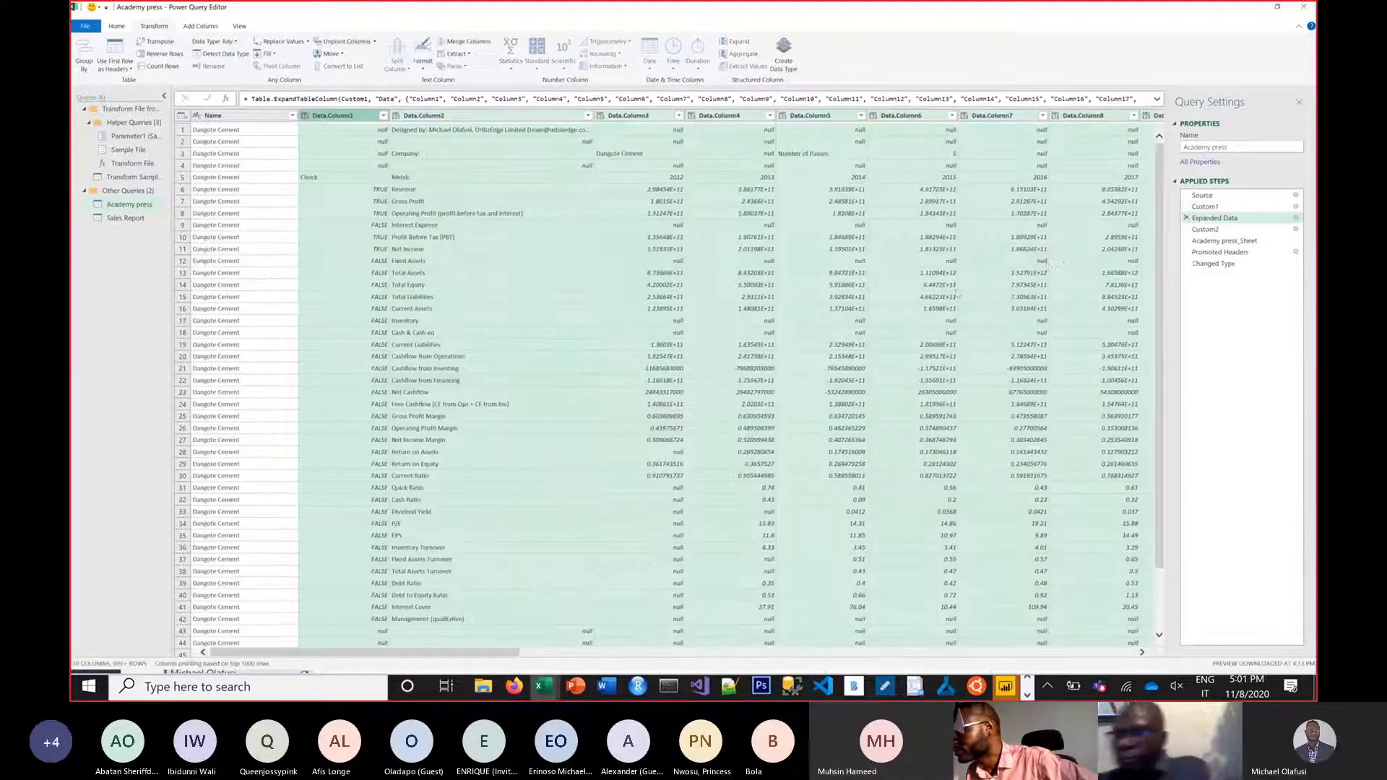
pyautogui.scroll(-18, 320, 379)
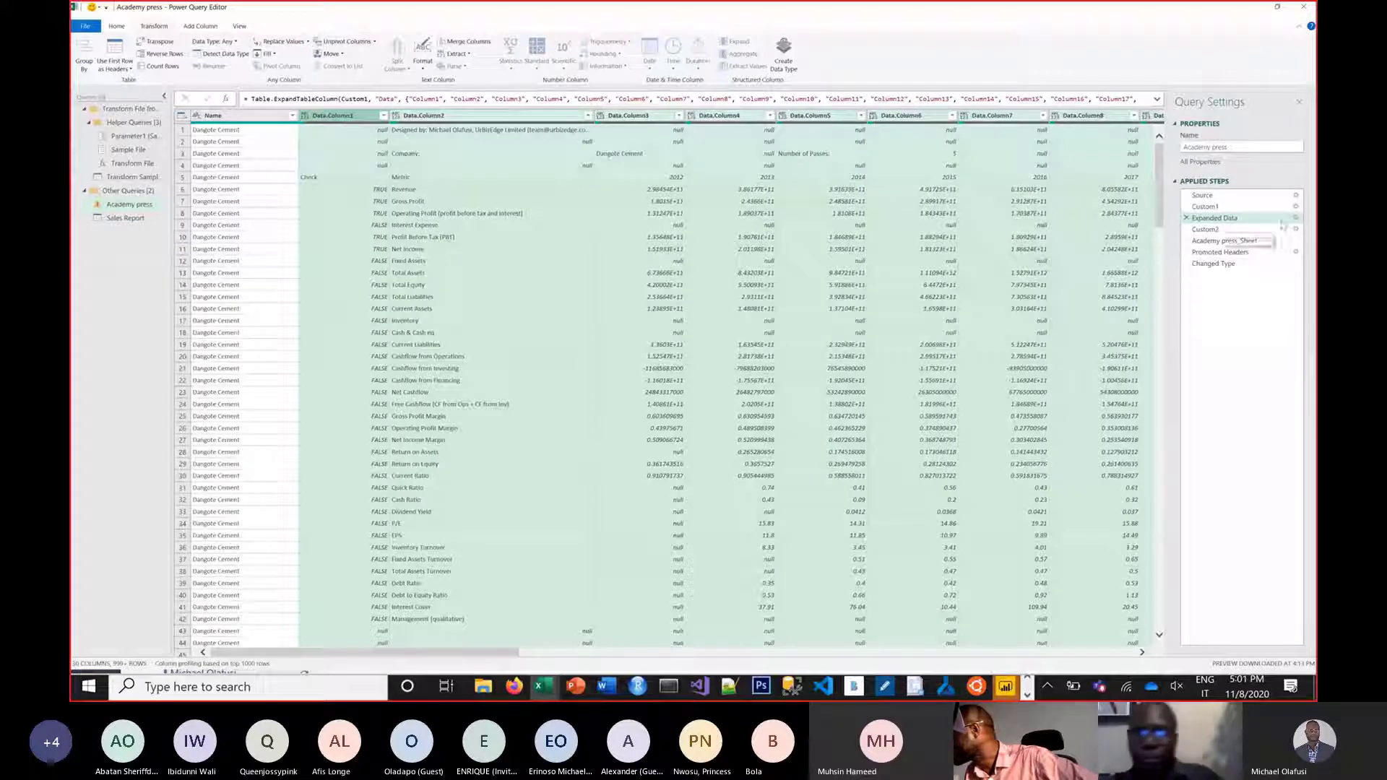
# Delete Custom2, Academy press_Sheet, Promoted Headers and Changed Type so that Expanded Data is the last applied step.
pyautogui.click(1186, 229)
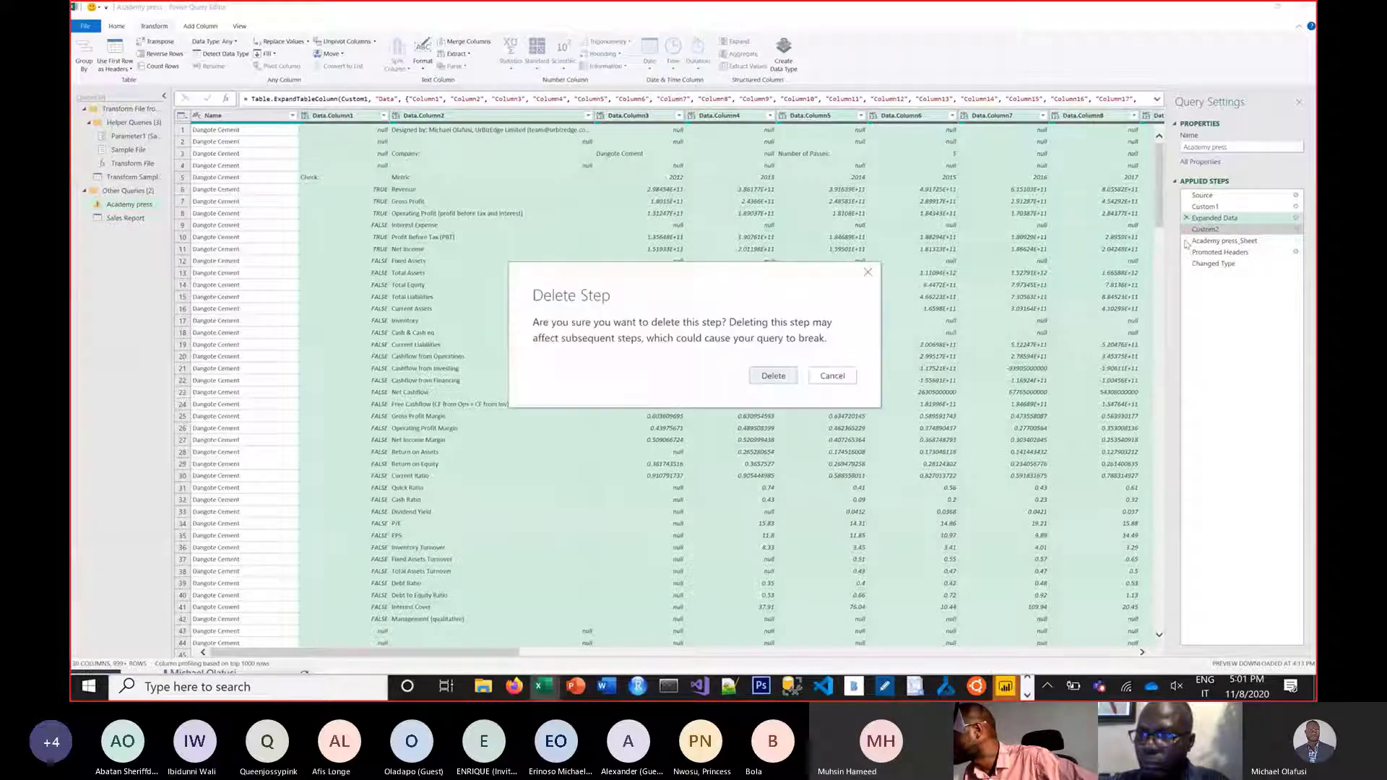
pyautogui.click(772, 376)
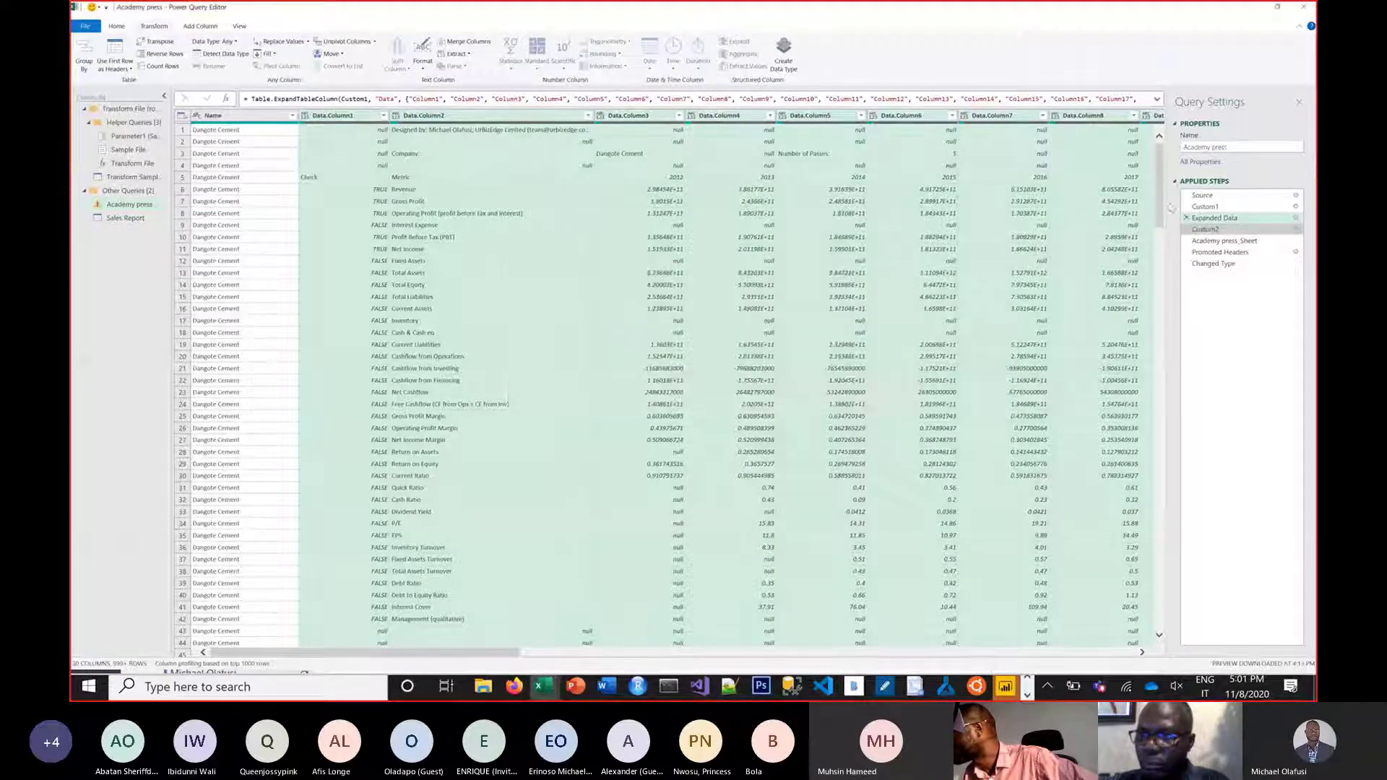
pyautogui.click(1187, 230)
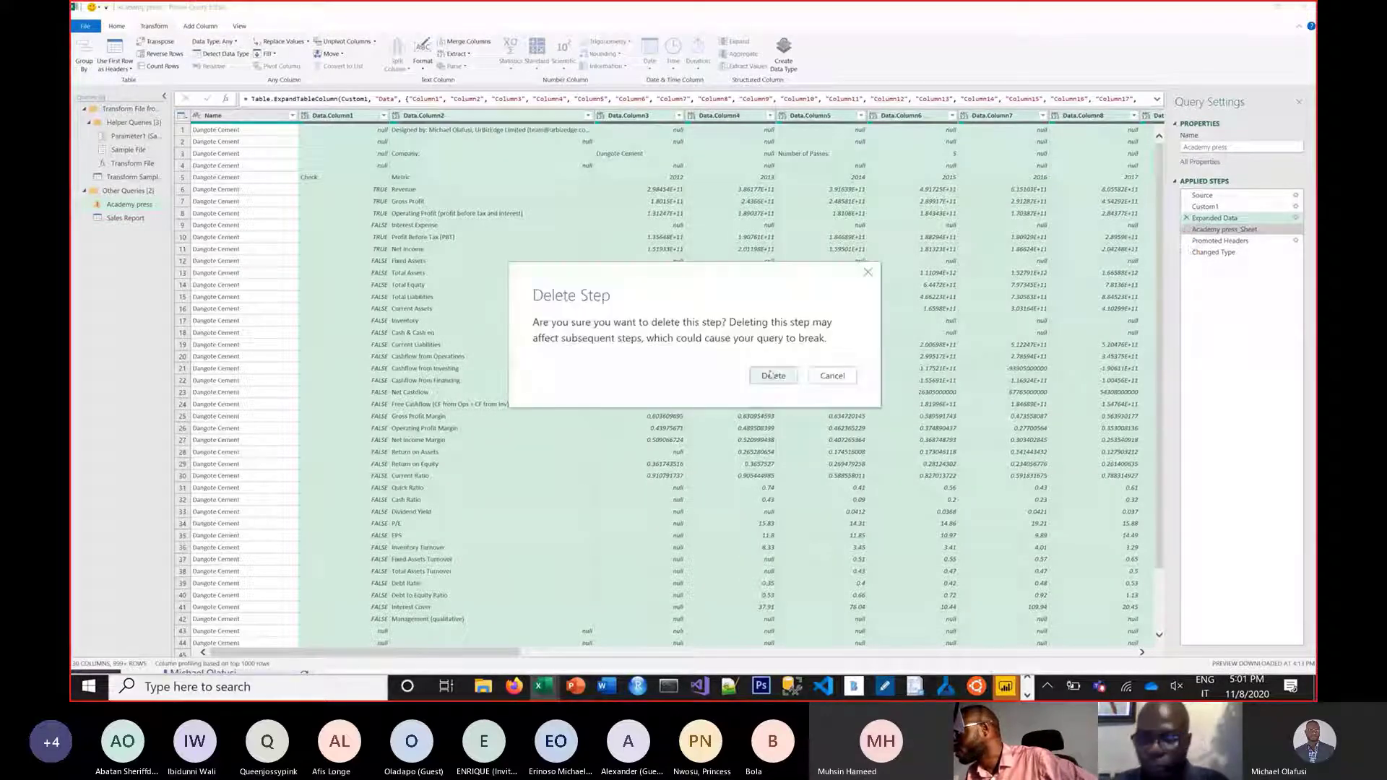
pyautogui.click(773, 375)
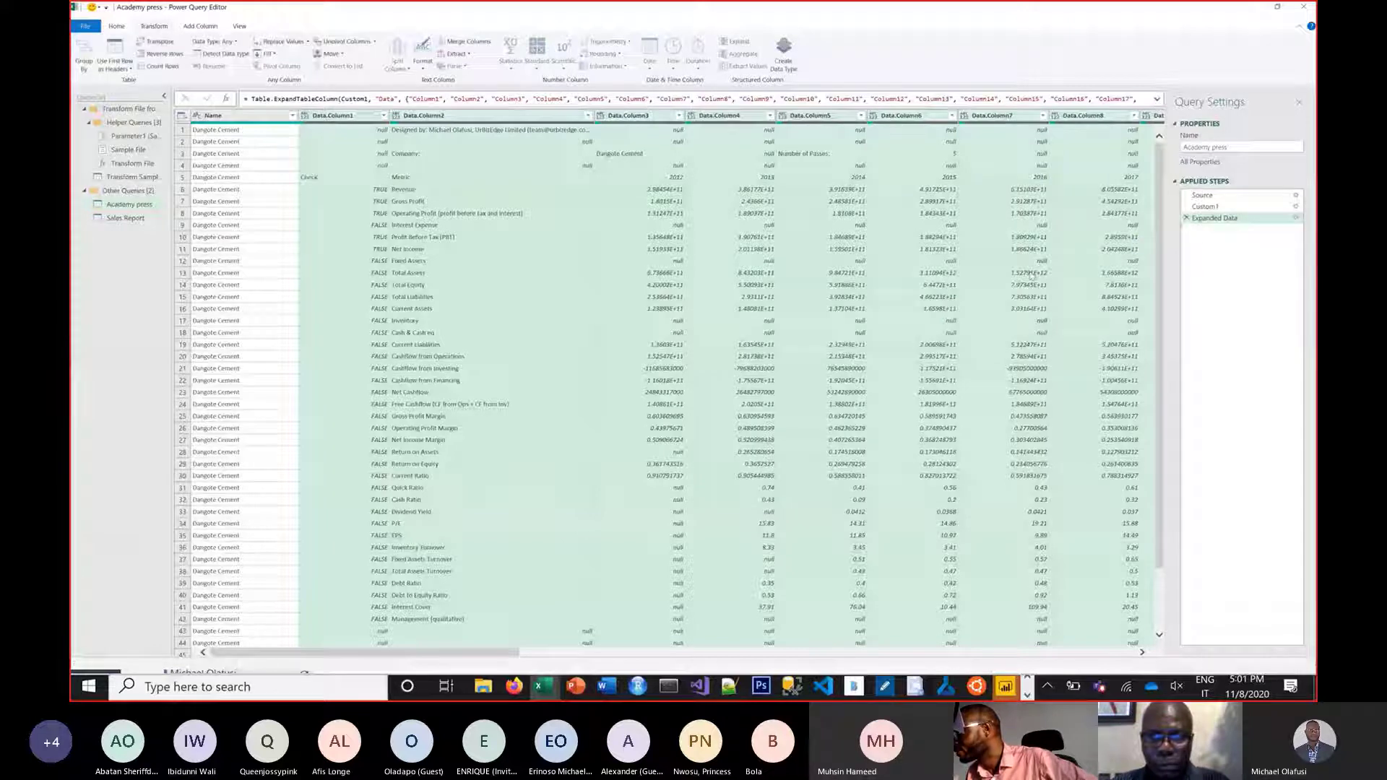
# Try to delete the Transform File from Sales Report group together with its helper queries.
pyautogui.click(130, 109)
pyautogui.click(109, 178)
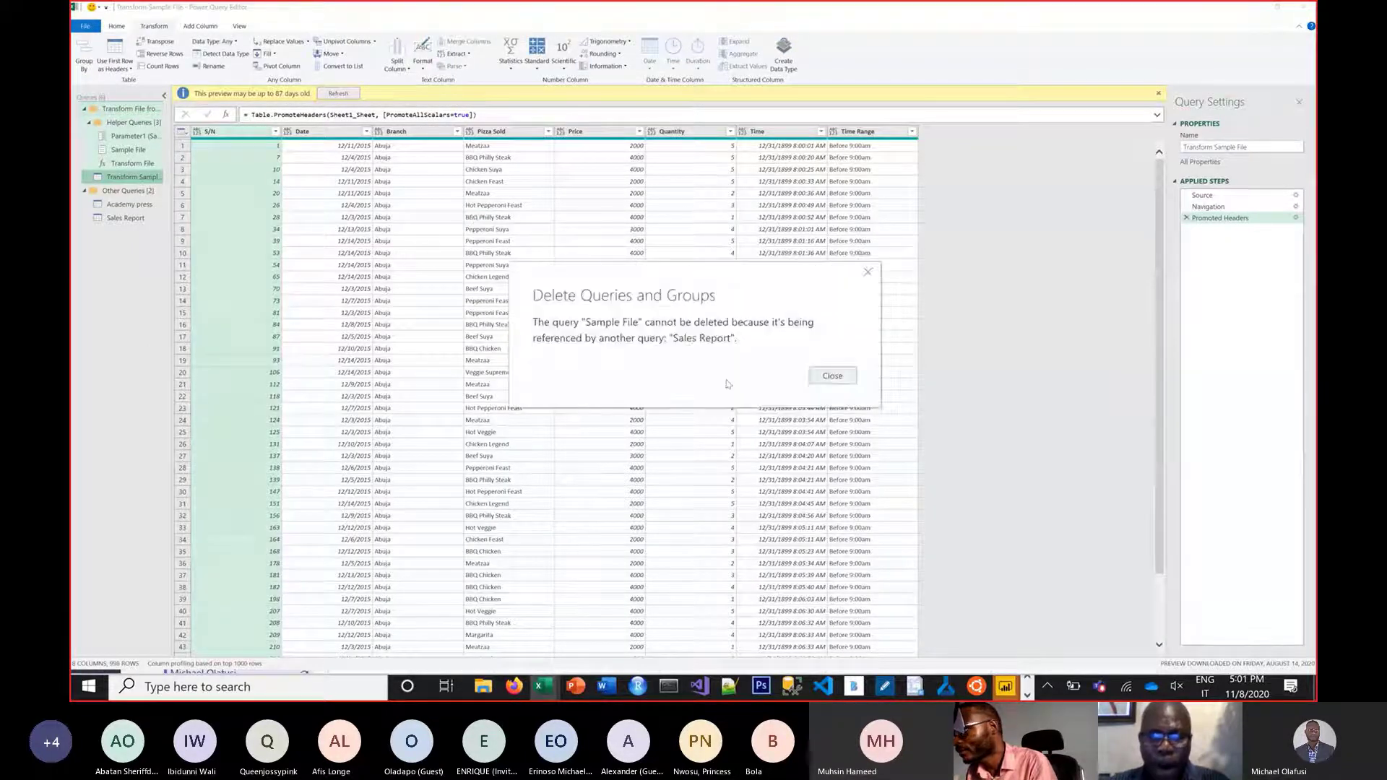
pyautogui.click(831, 377)
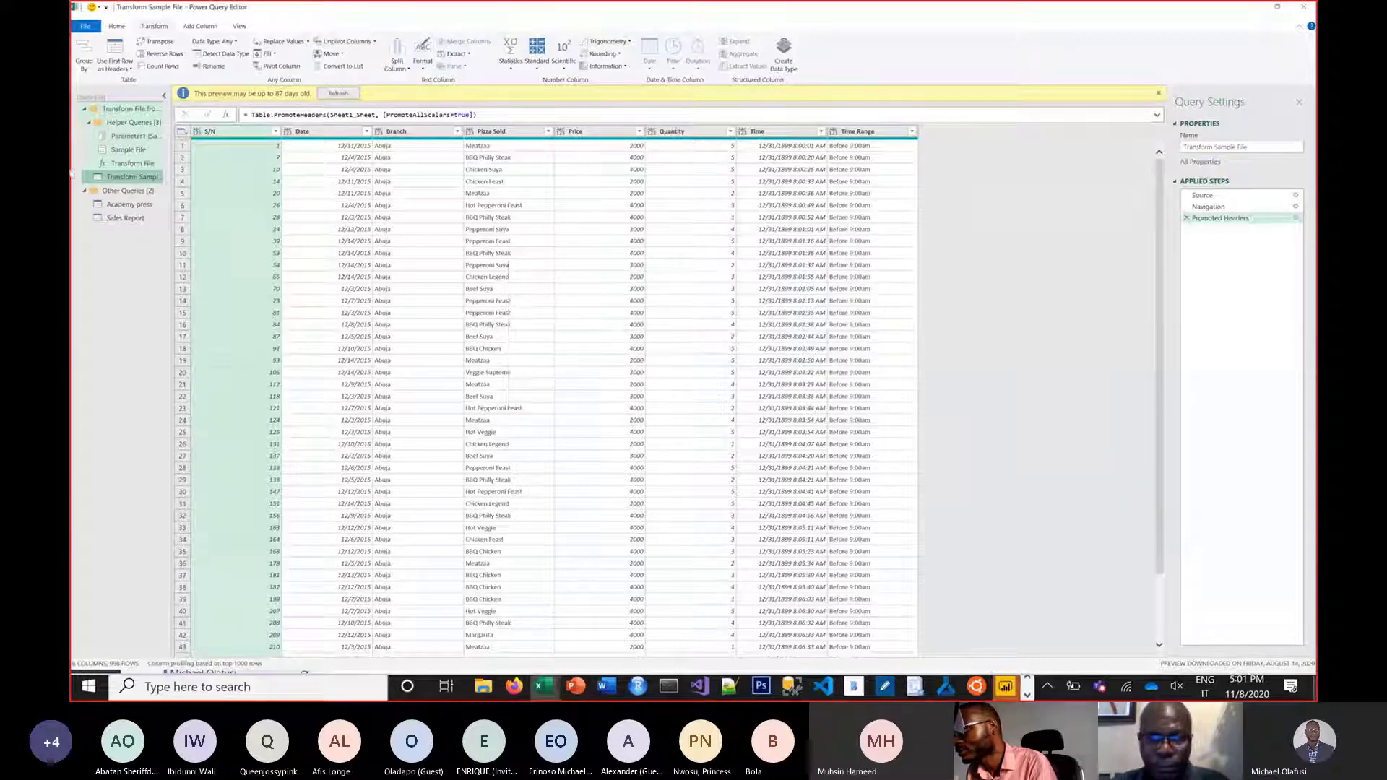
# Delete the Sales Report query and the Transform File from Sales Report group with all its queries.
pyautogui.rightClick(124, 217)
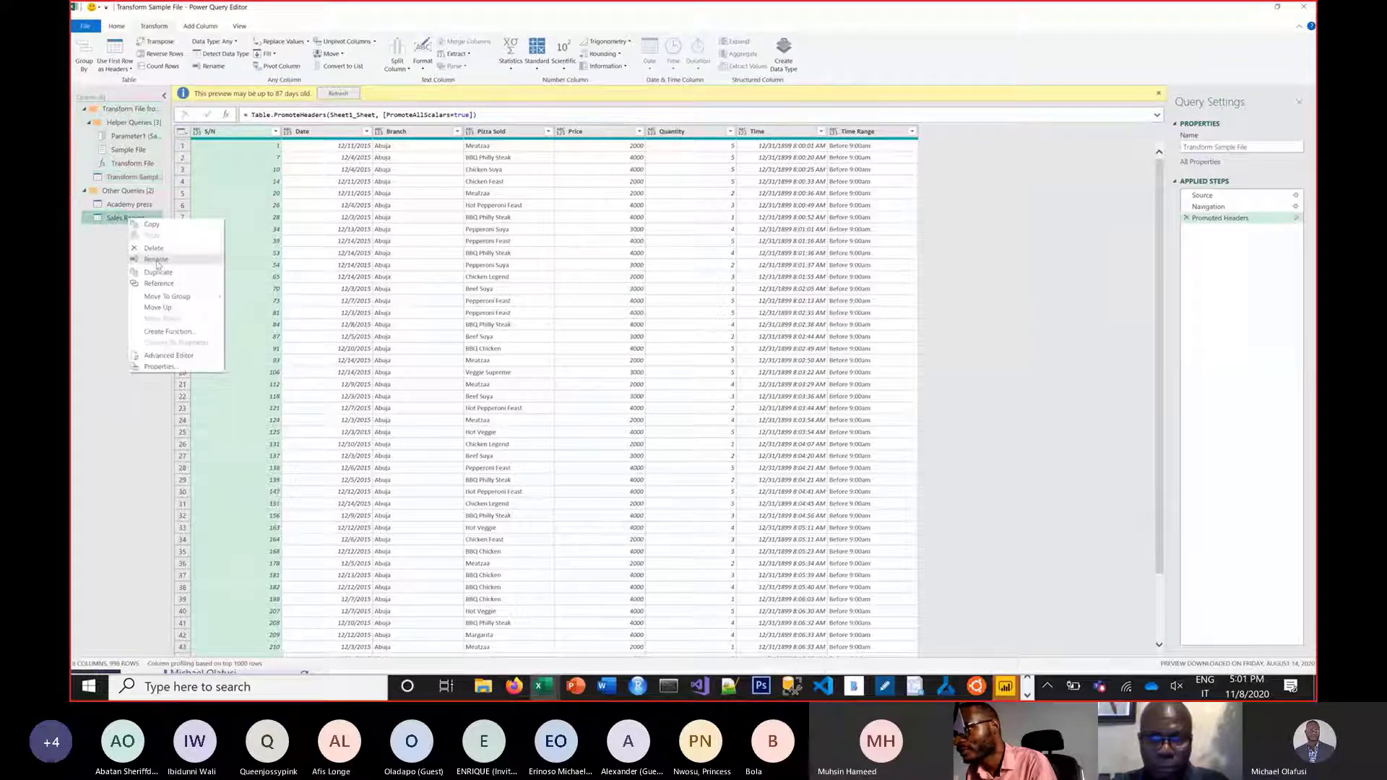
pyautogui.click(162, 250)
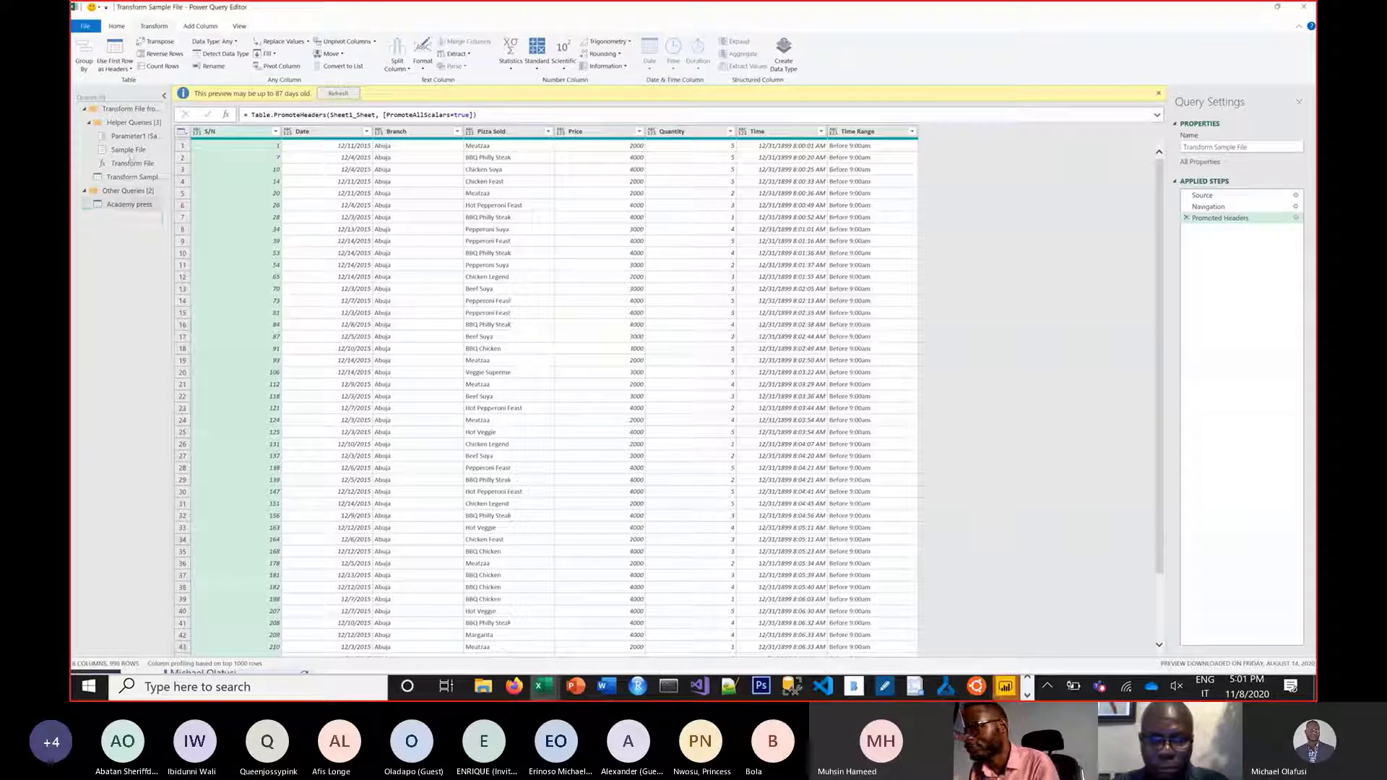
pyautogui.click(93, 111)
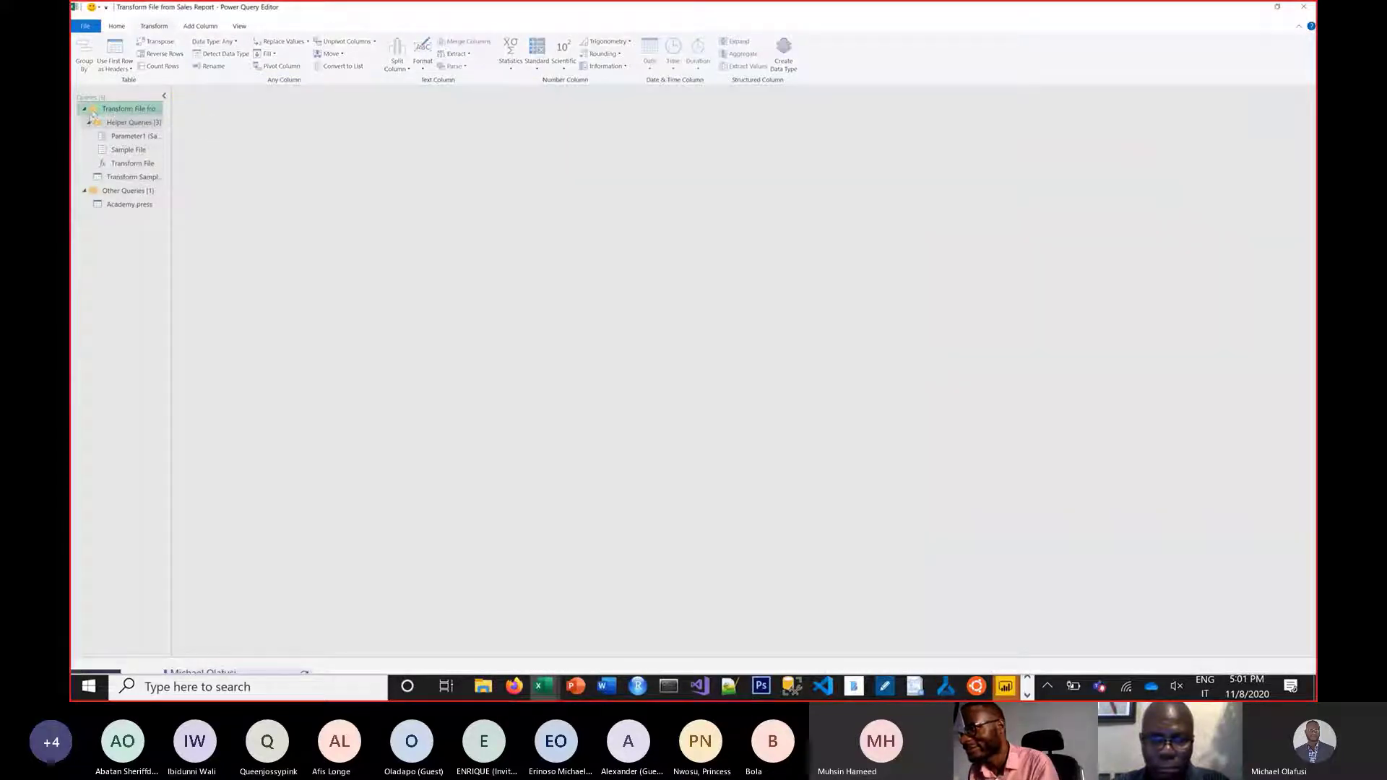
pyautogui.rightClick(93, 112)
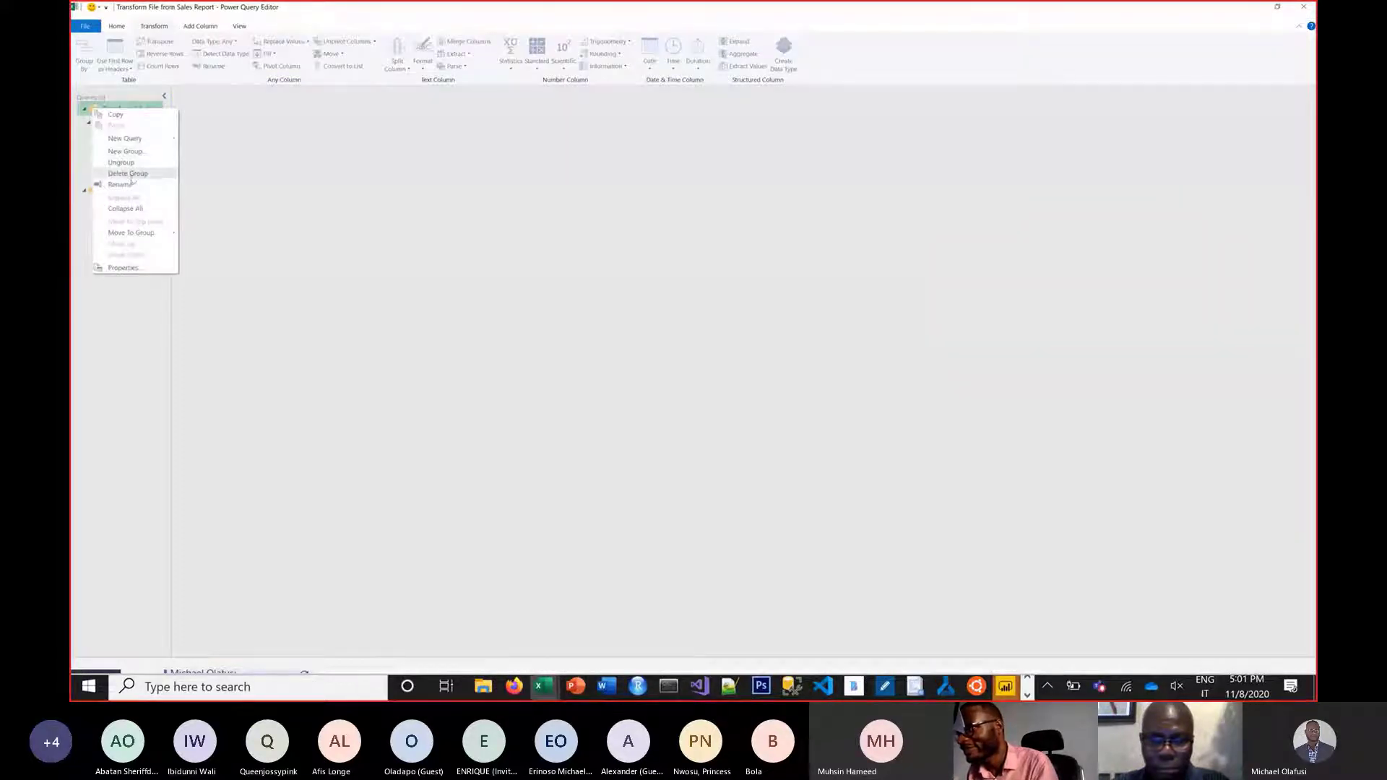
pyautogui.click(130, 175)
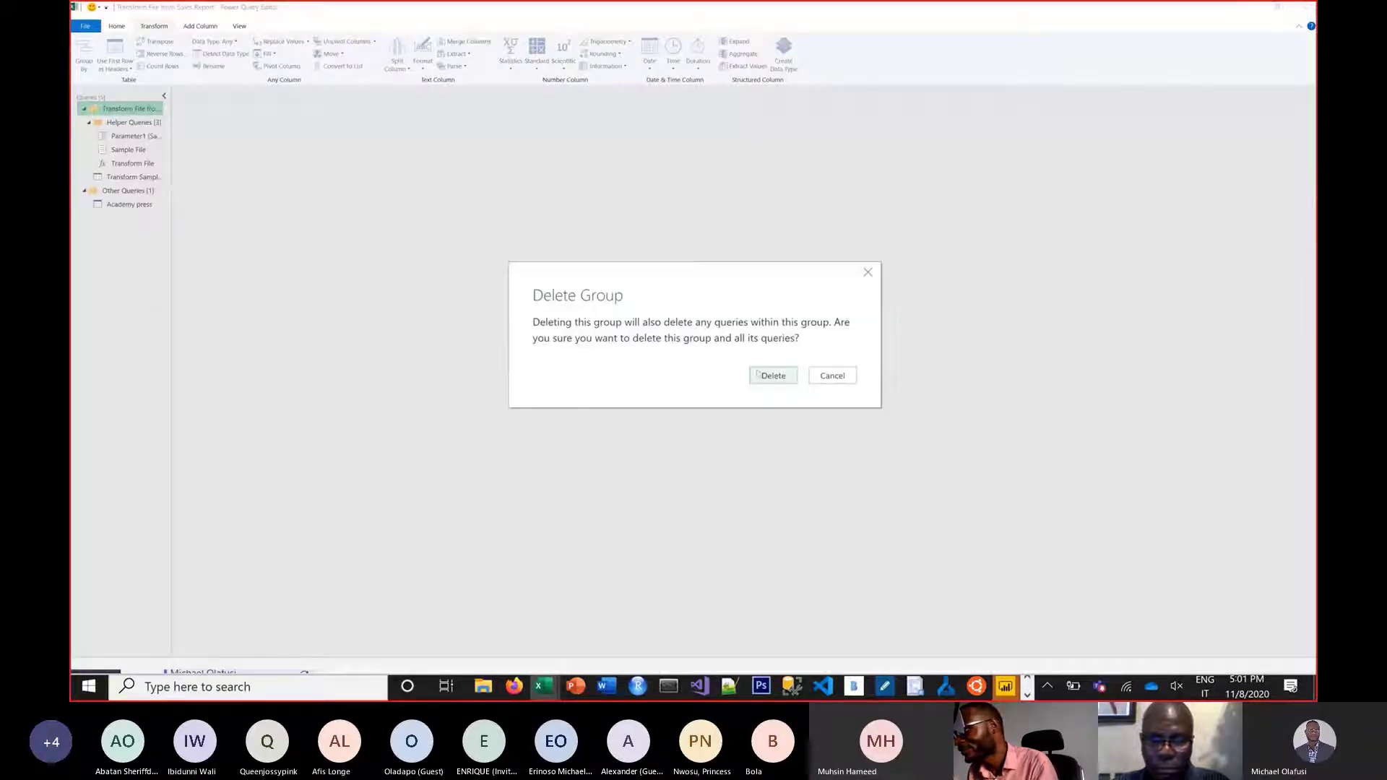
pyautogui.click(770, 377)
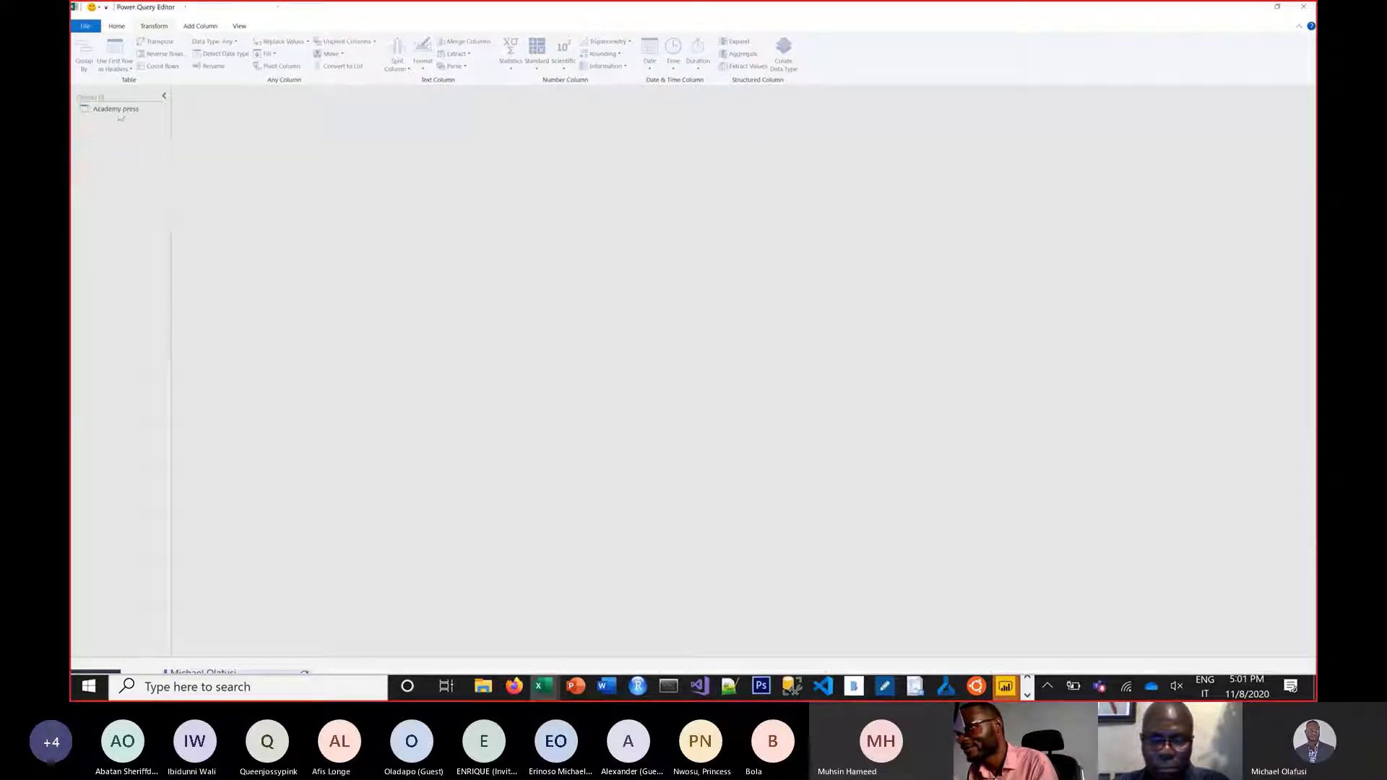
# Load the complete list of Name values in the Academy press query and review them without applying a filter.
pyautogui.click(135, 113)
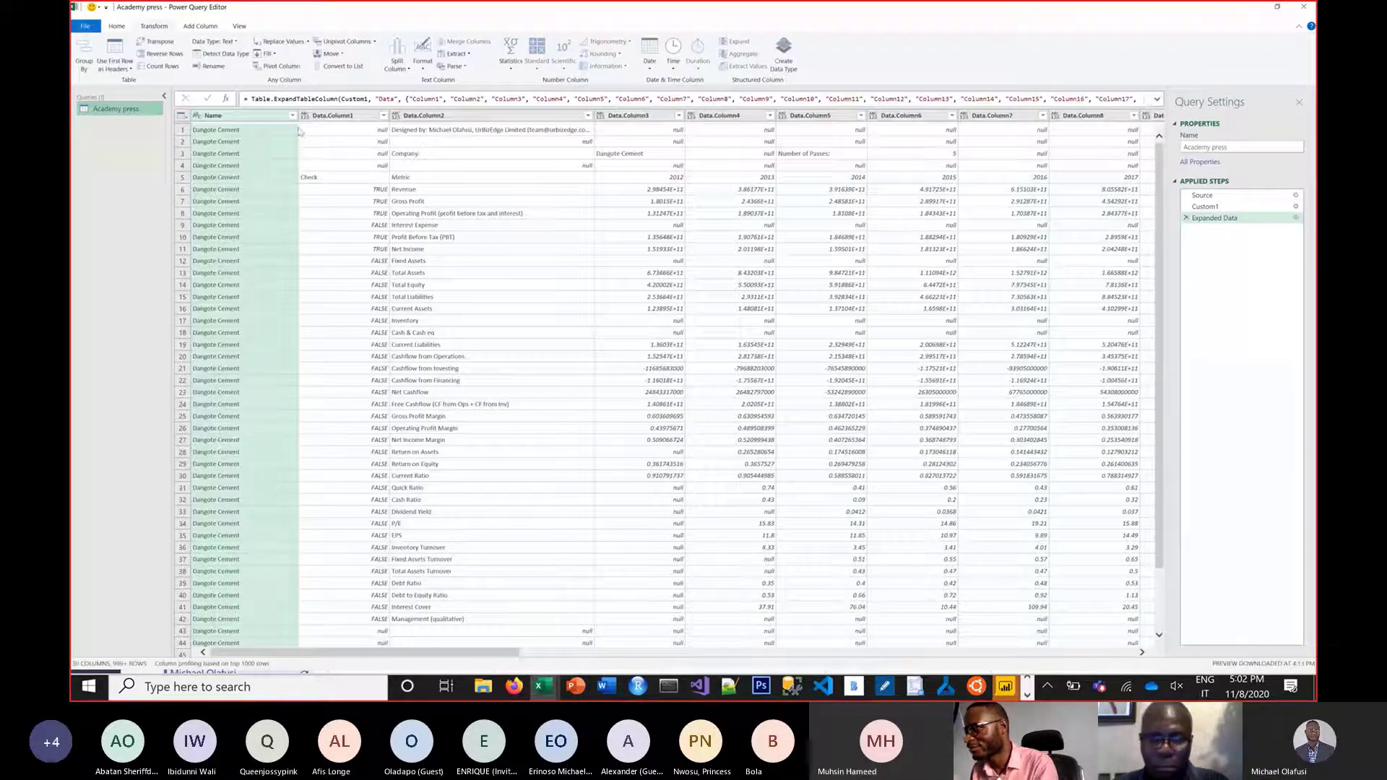
pyautogui.click(293, 116)
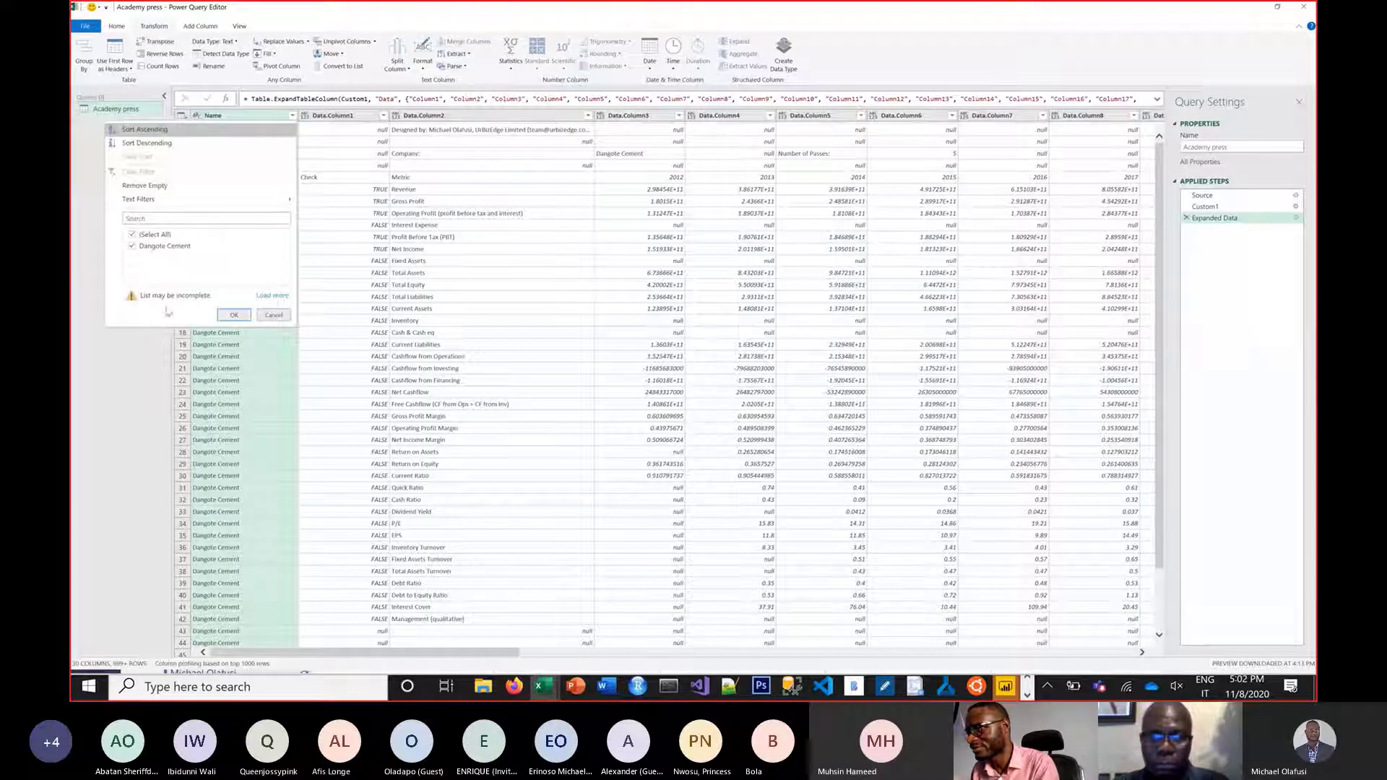
pyautogui.click(282, 296)
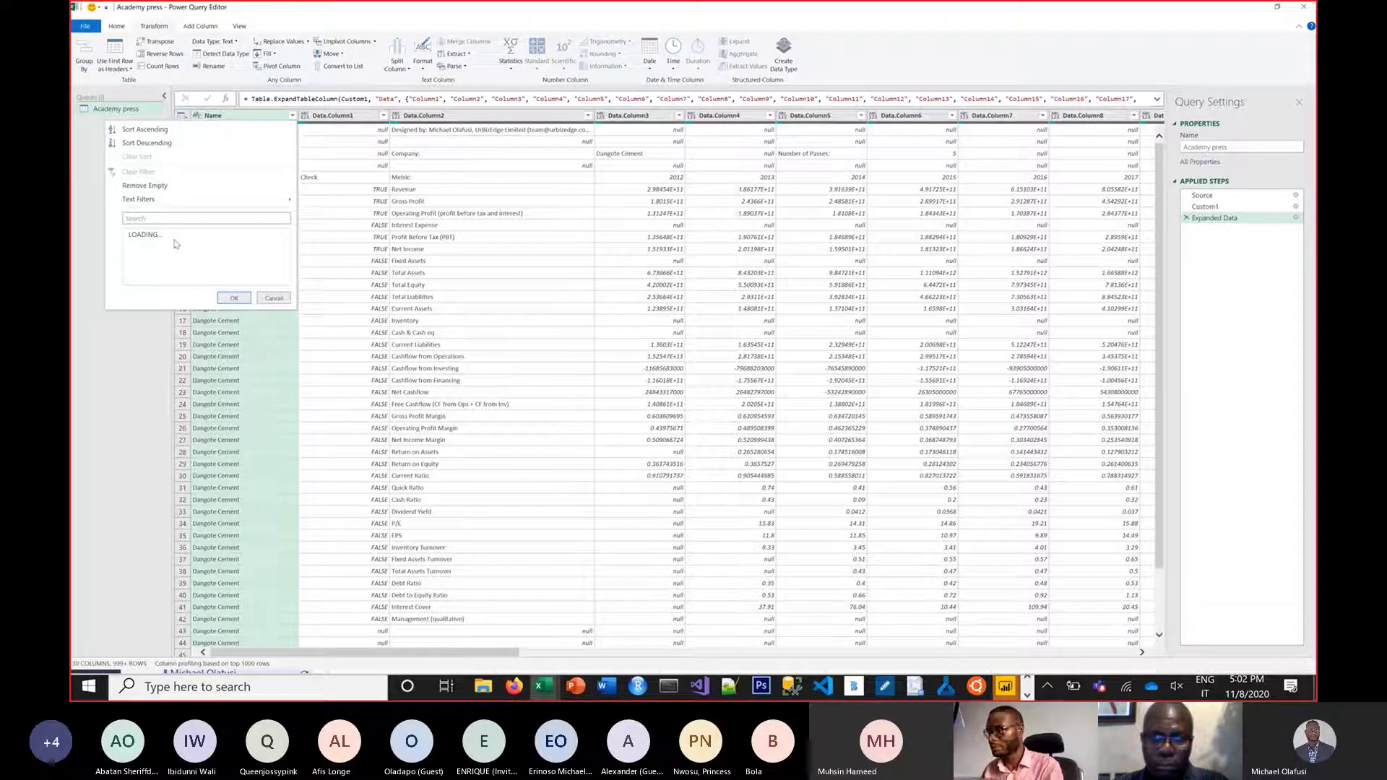
pyautogui.scroll(-10, 187, 333)
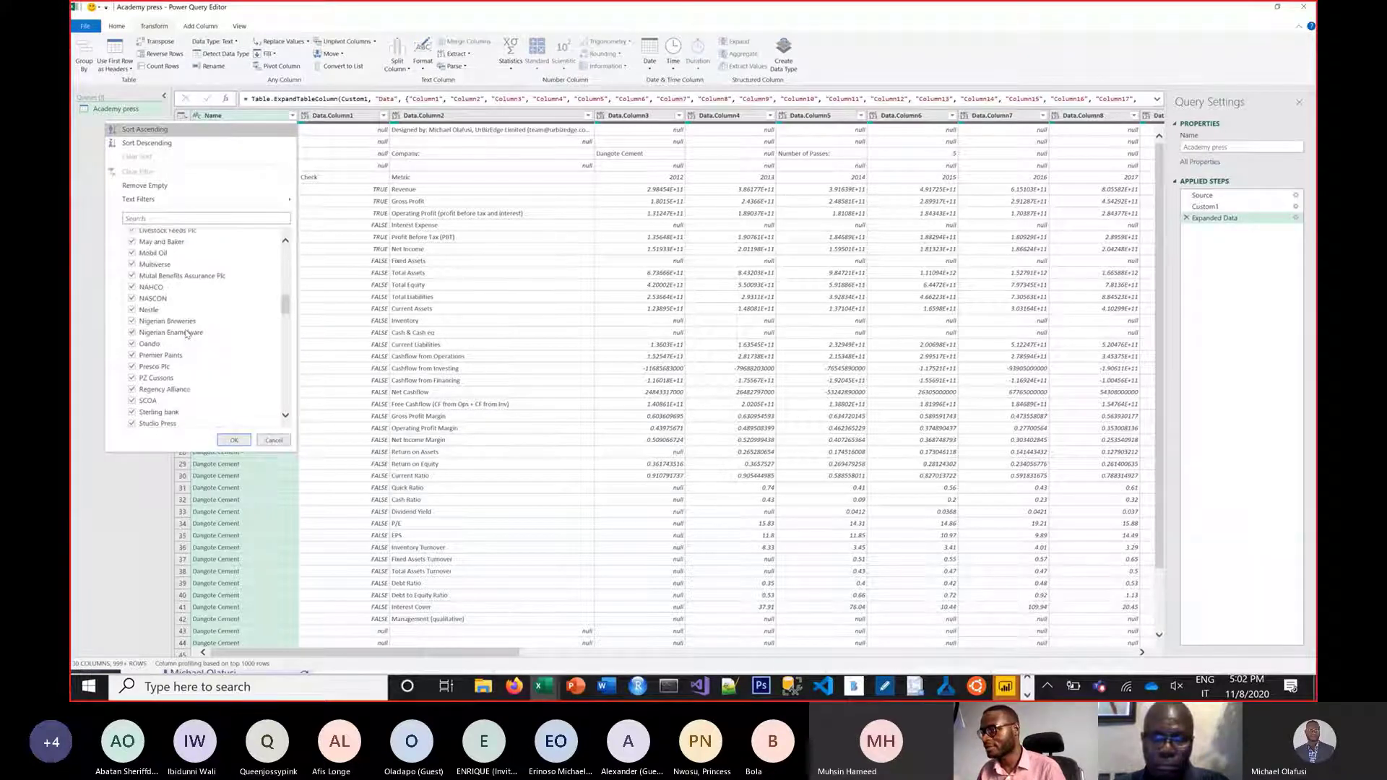
pyautogui.scroll(3, 186, 334)
pyautogui.scroll(7, 186, 334)
pyautogui.click(274, 440)
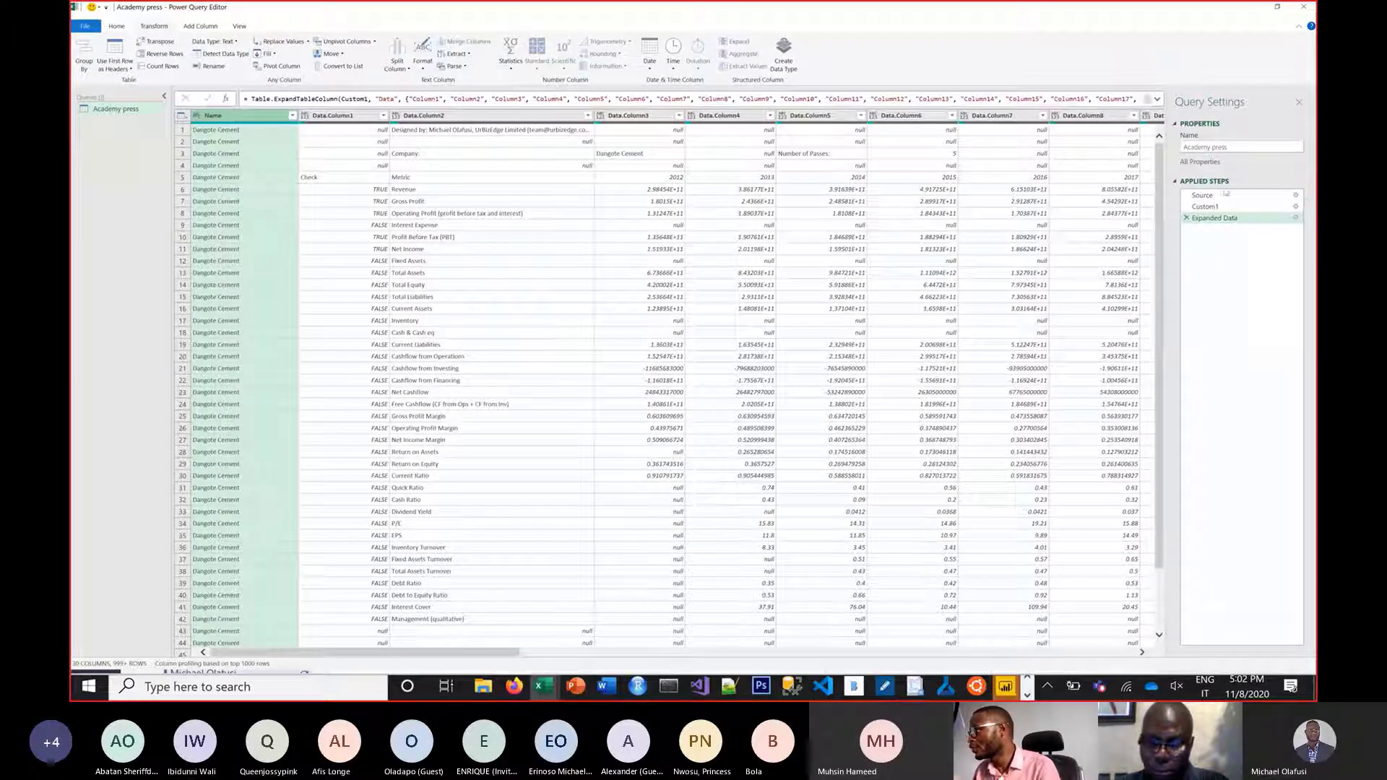
# Try changing the Custom1 step's row filter formula to [Attributes]?[Data]? <> "Table".
pyautogui.click(1205, 206)
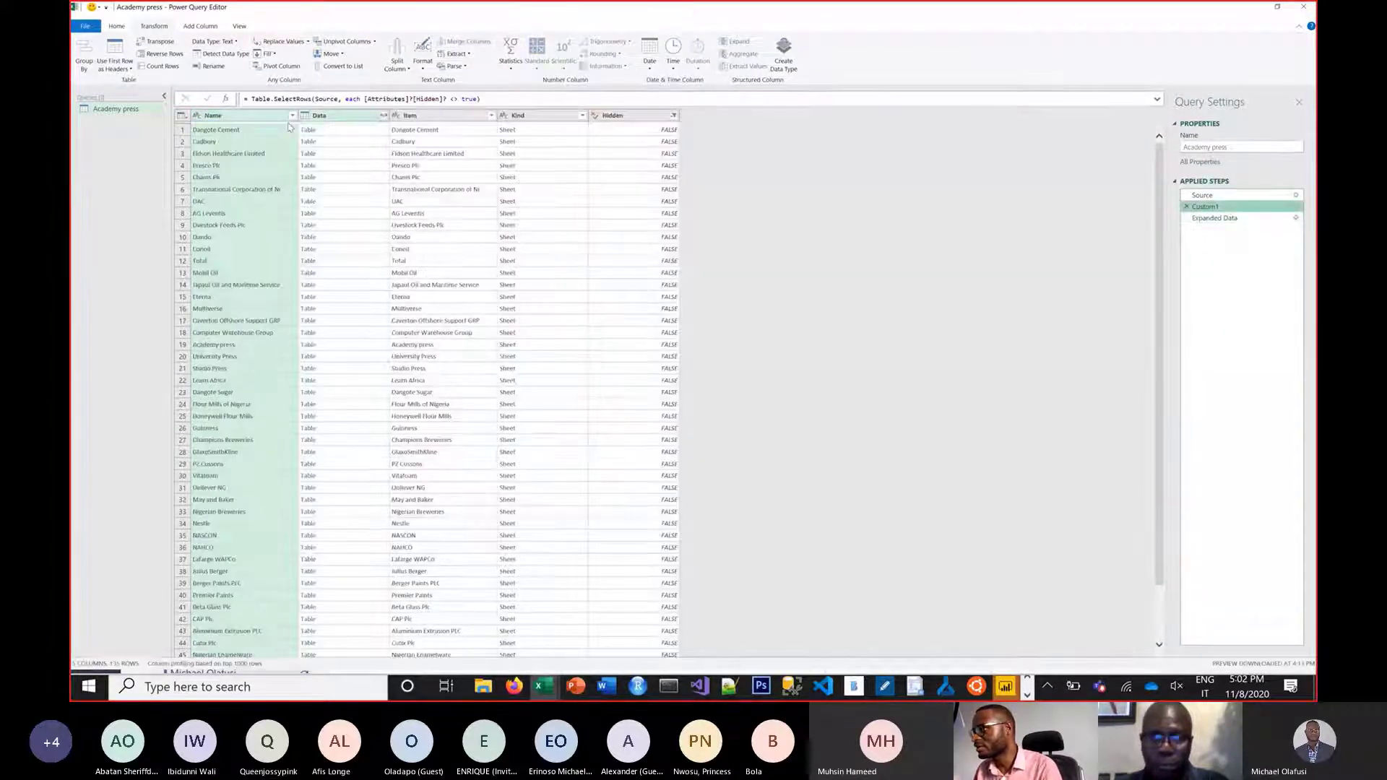
pyautogui.click(1223, 198)
pyautogui.moveTo(1221, 207); pyautogui.dragTo(1230, 210)
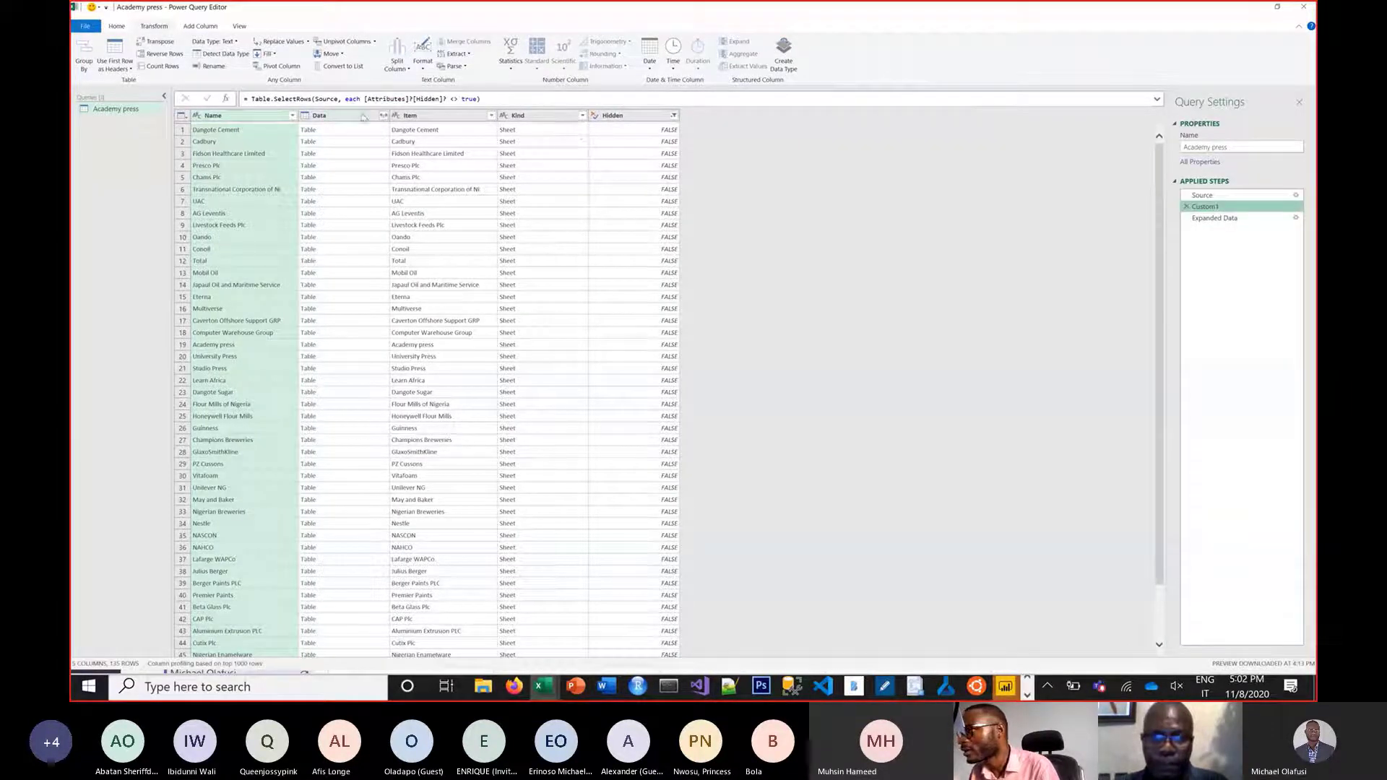
pyautogui.doubleClick(431, 100)
pyautogui.write('N')
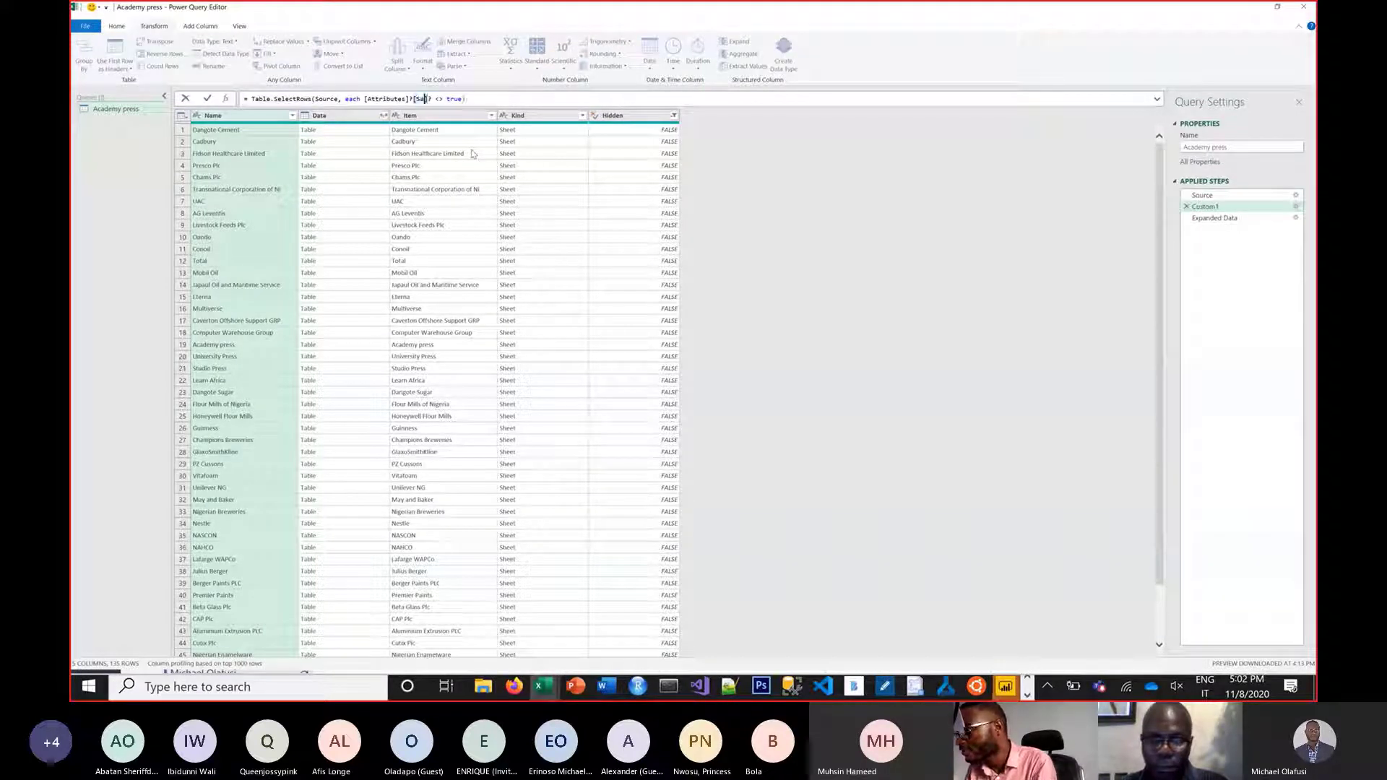
pyautogui.press('BackSpace')
pyautogui.write('Data')
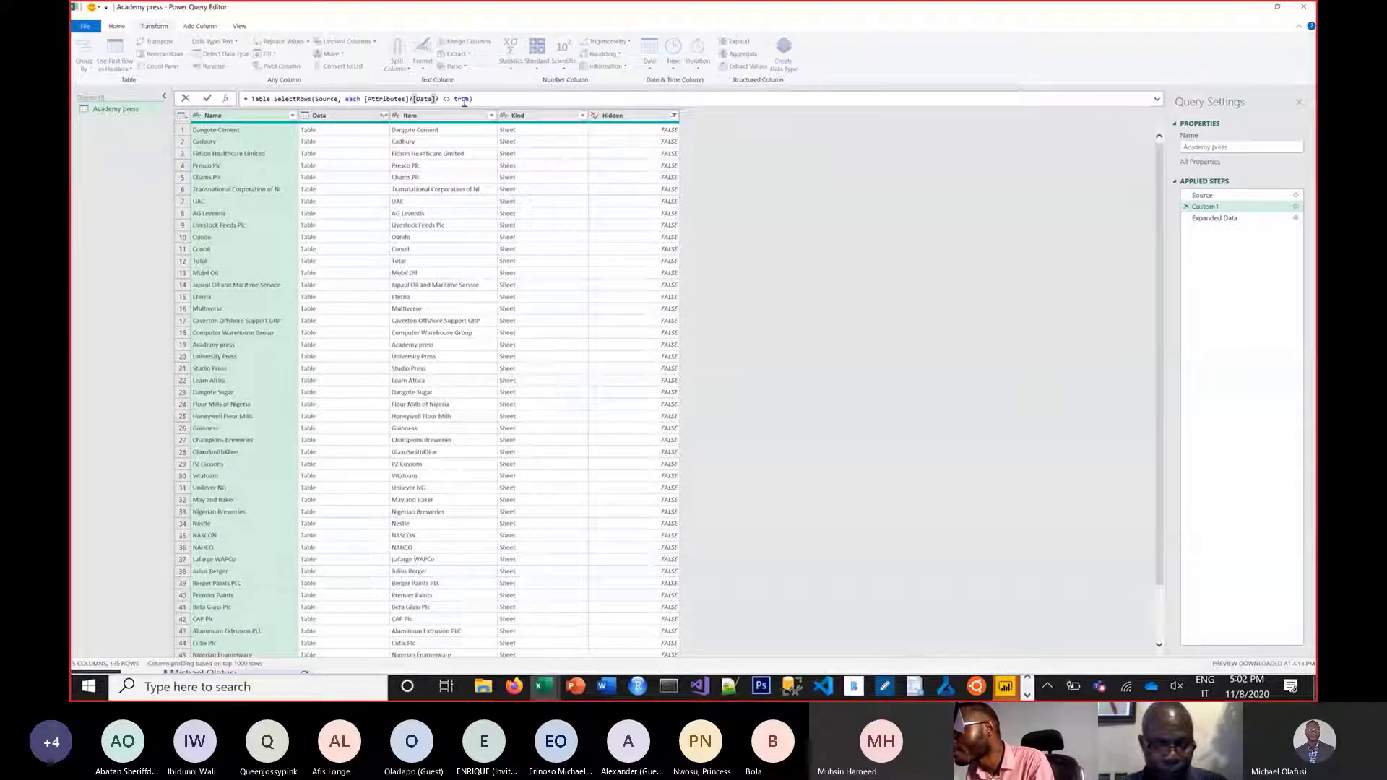
pyautogui.doubleClick(465, 101)
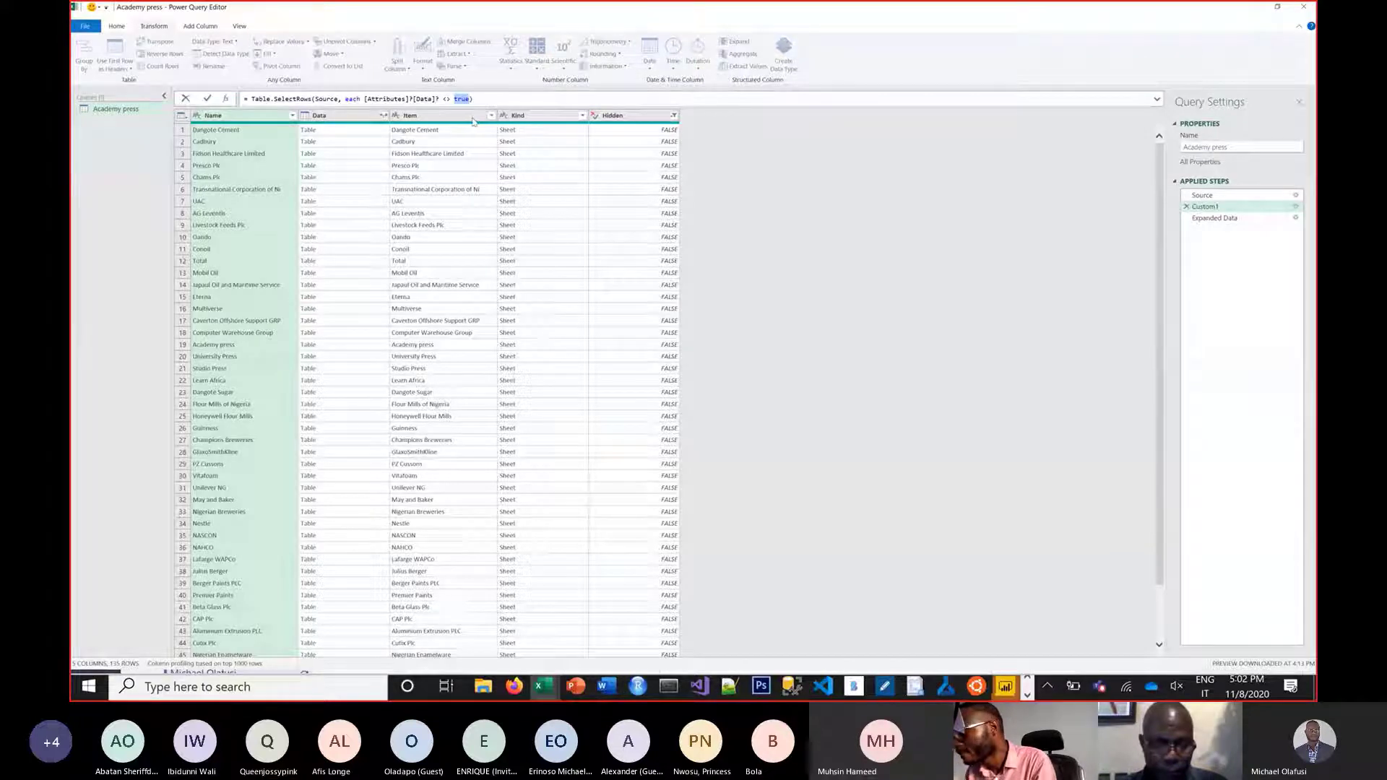
pyautogui.write('Table')
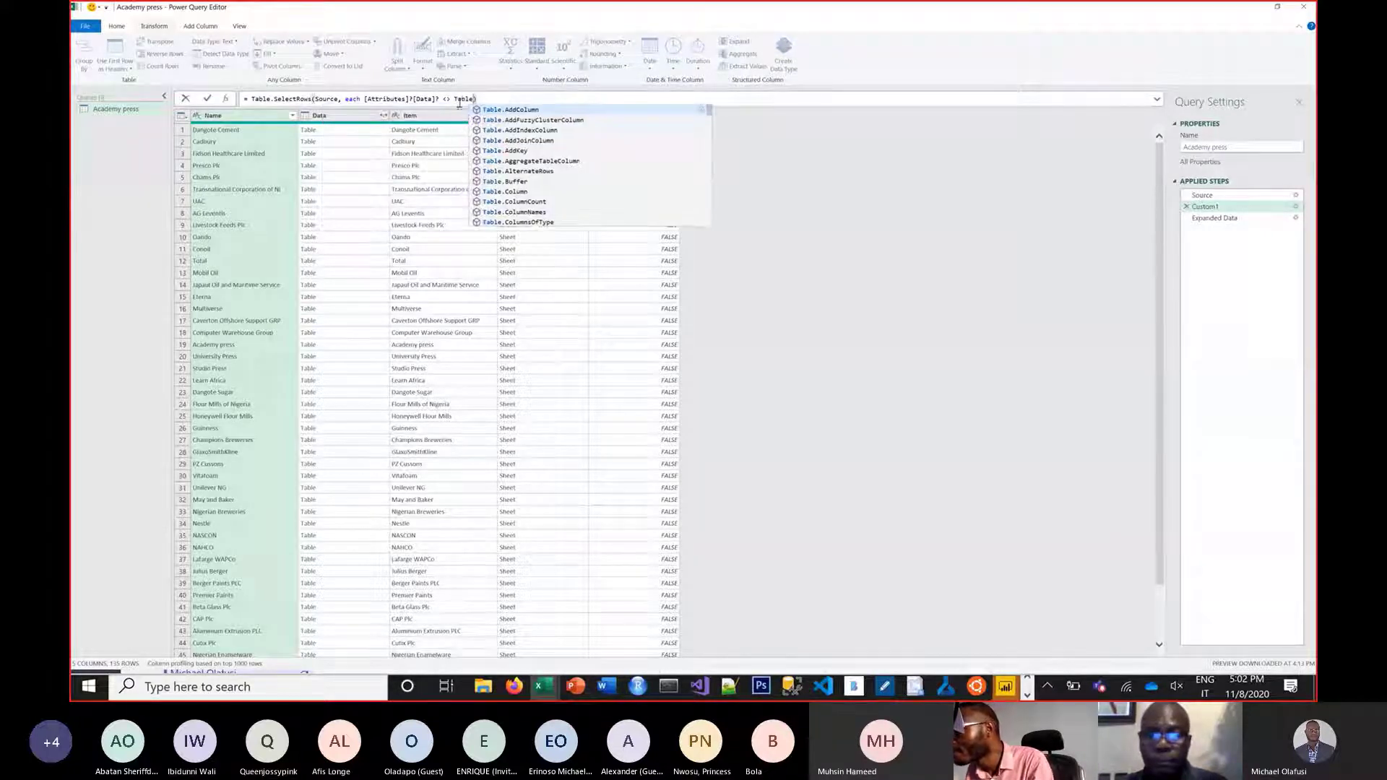
pyautogui.click(456, 99)
pyautogui.write('"')
pyautogui.write('")')
pyautogui.press('Return')
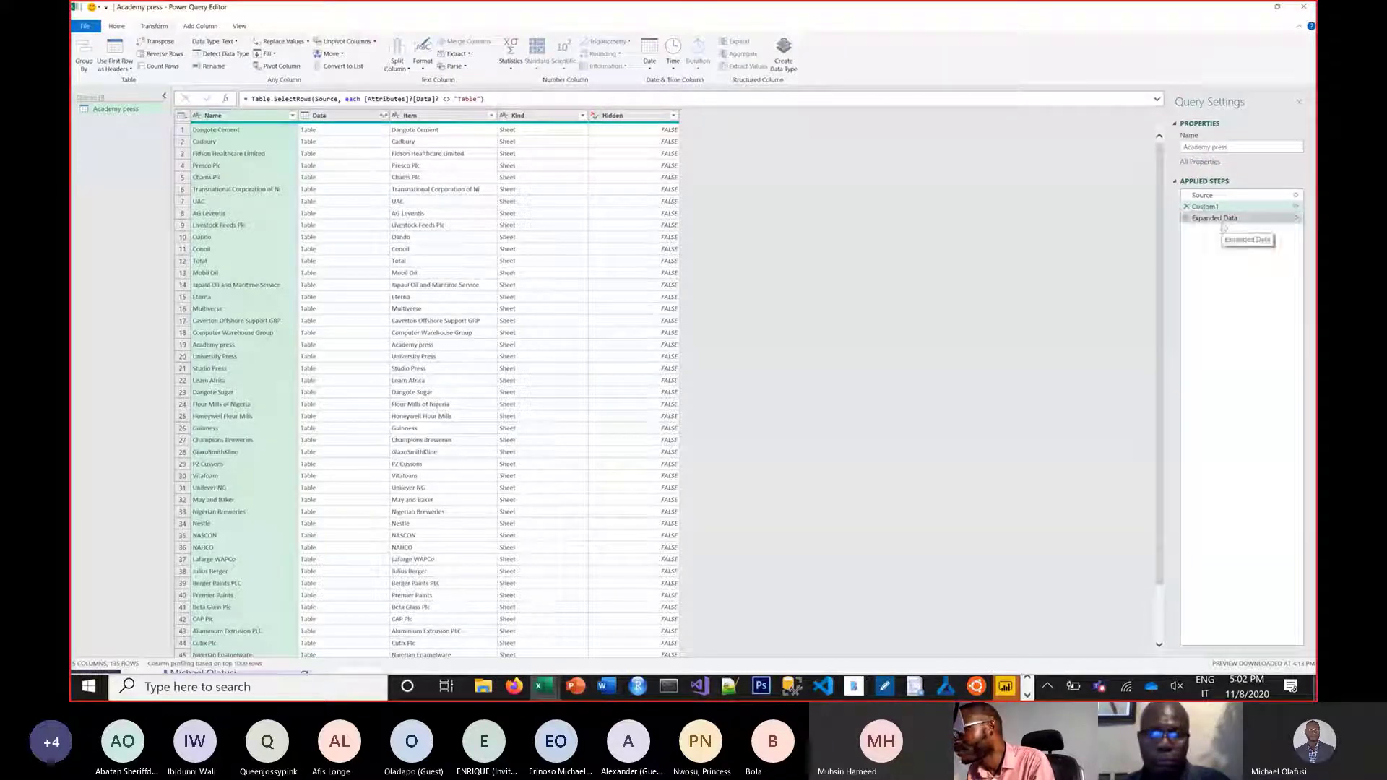
# Try the Custom1 formula with Table written without quotation marks.
pyautogui.click(479, 99)
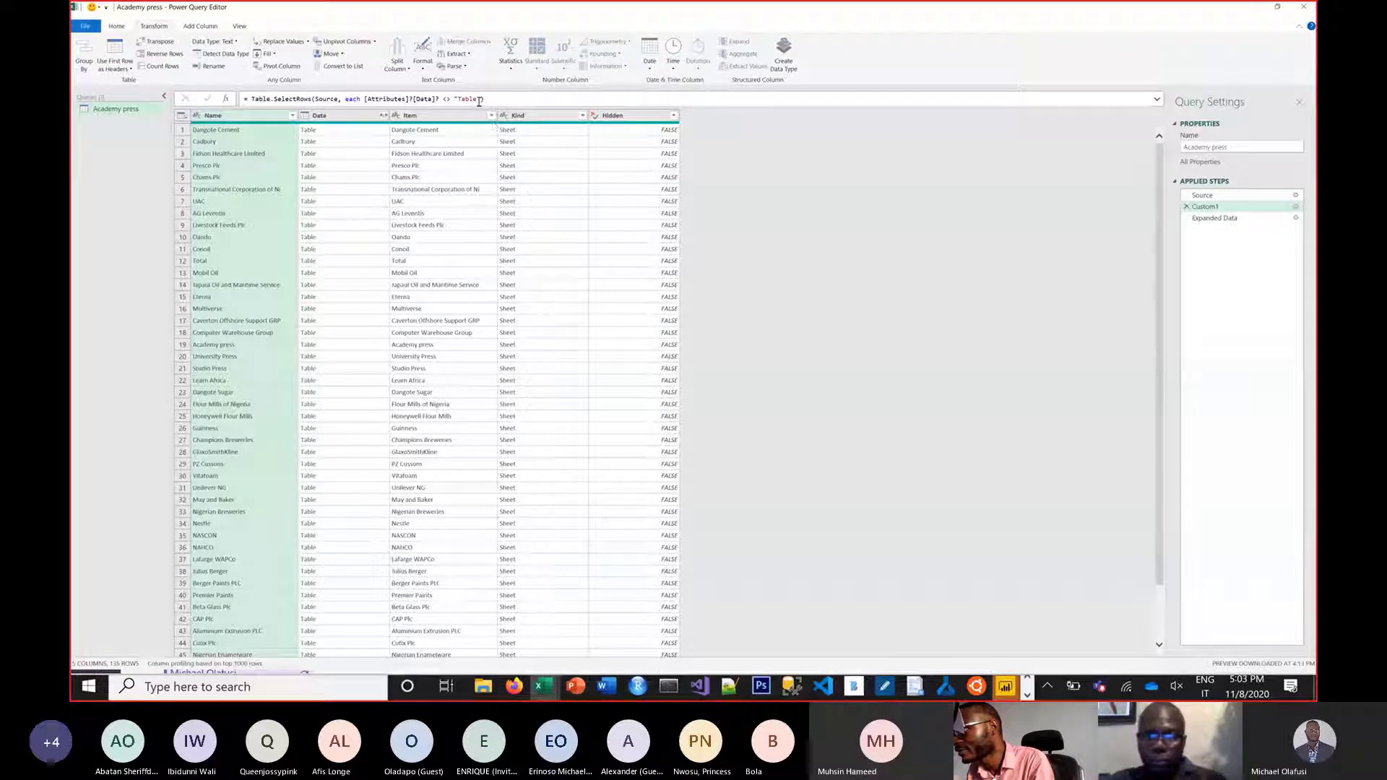
pyautogui.press('Delete')
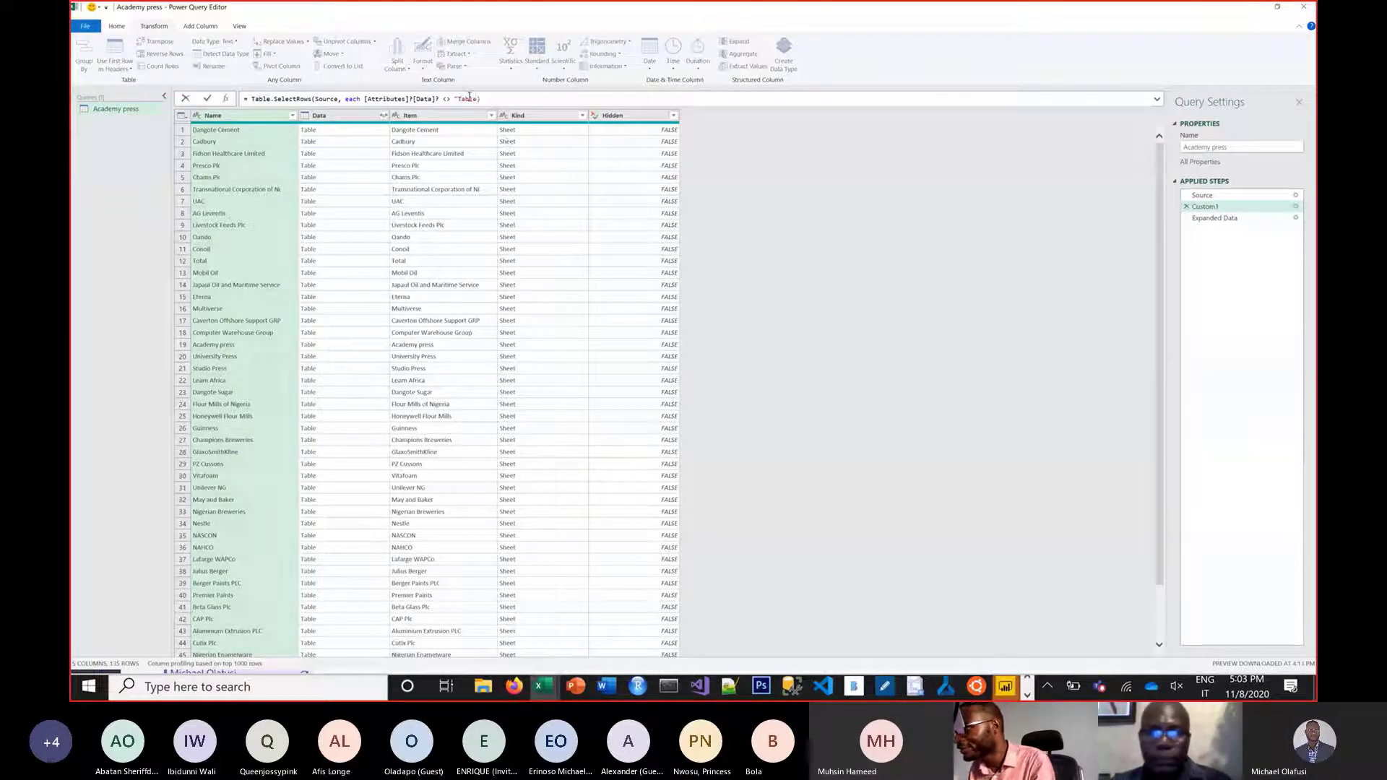
pyautogui.click(458, 100)
pyautogui.press('BackSpace')
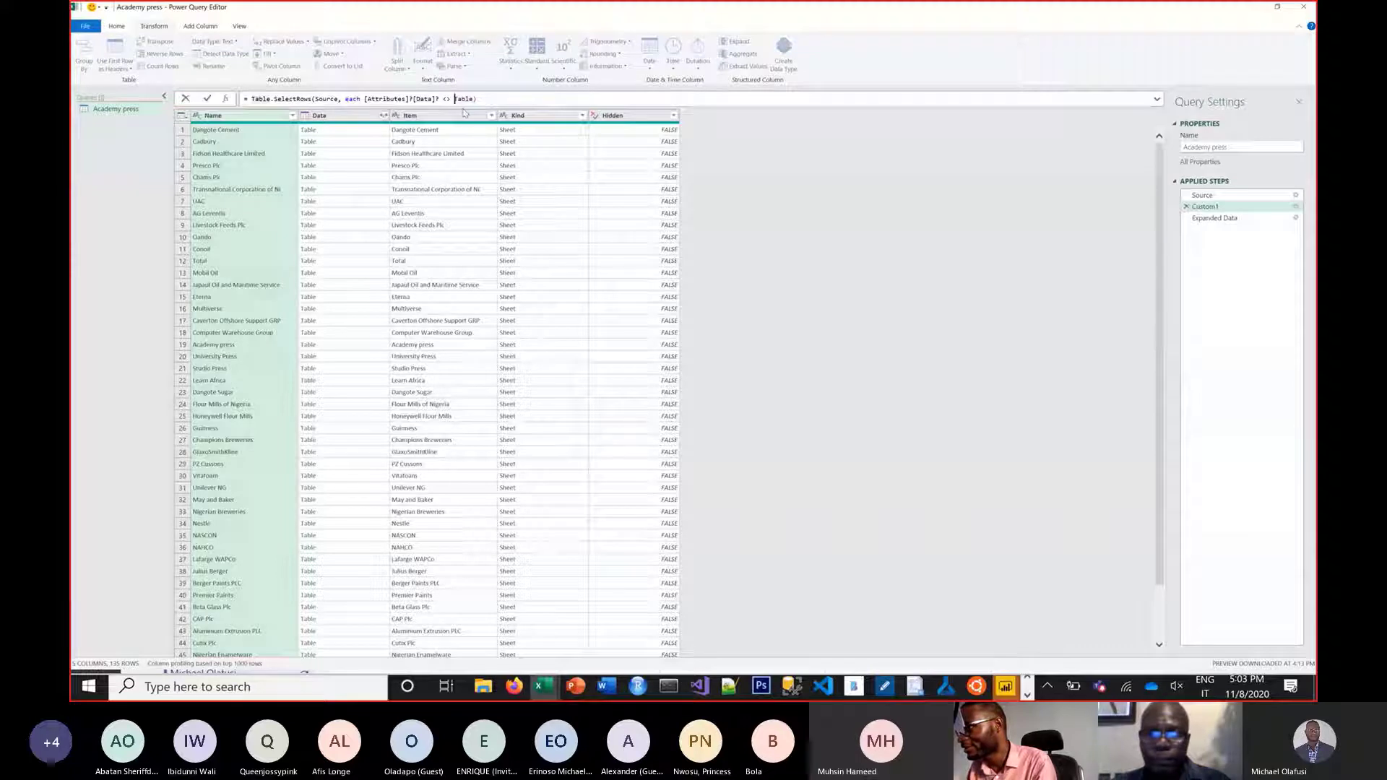
pyautogui.press('Return')
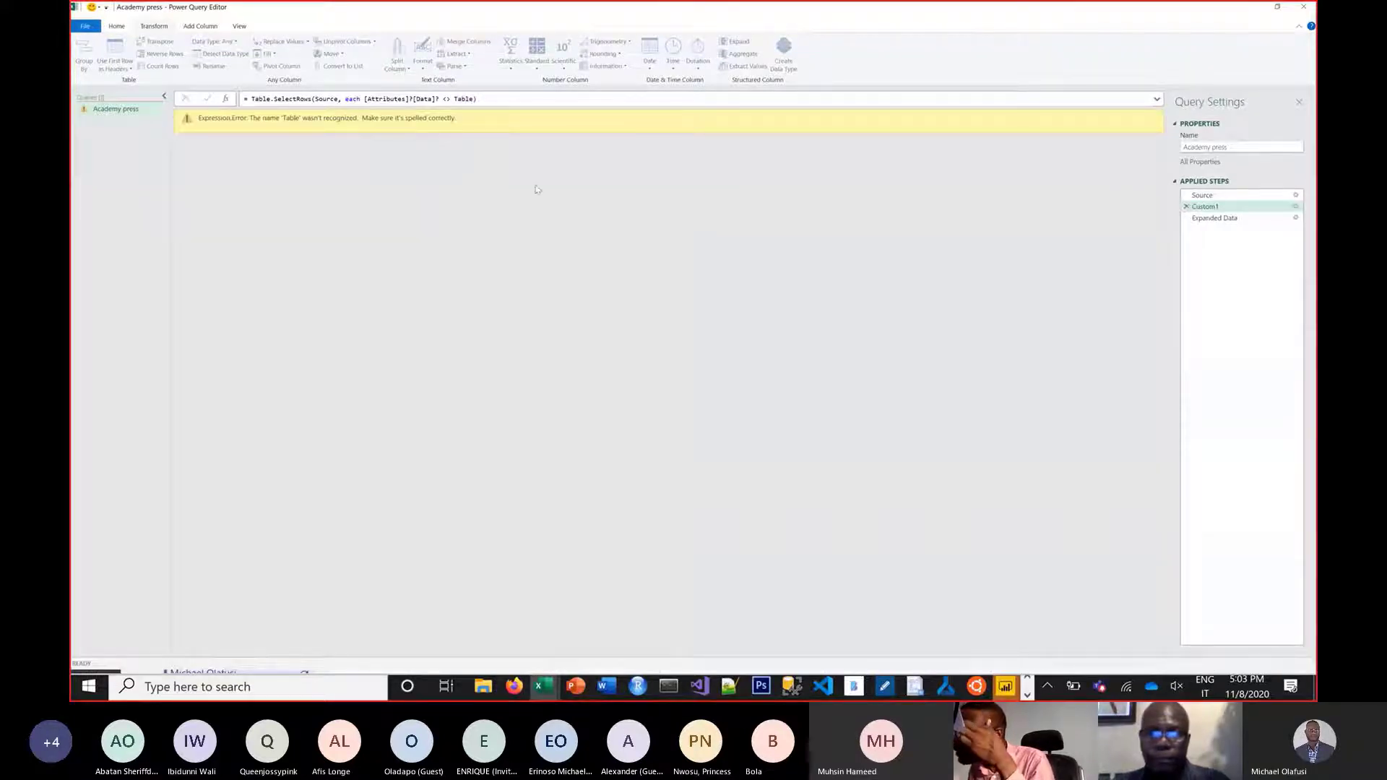
# Put the quotation marks back around Table in the Custom1 formula.
pyautogui.click(463, 99)
pyautogui.click(457, 99)
pyautogui.write('"')
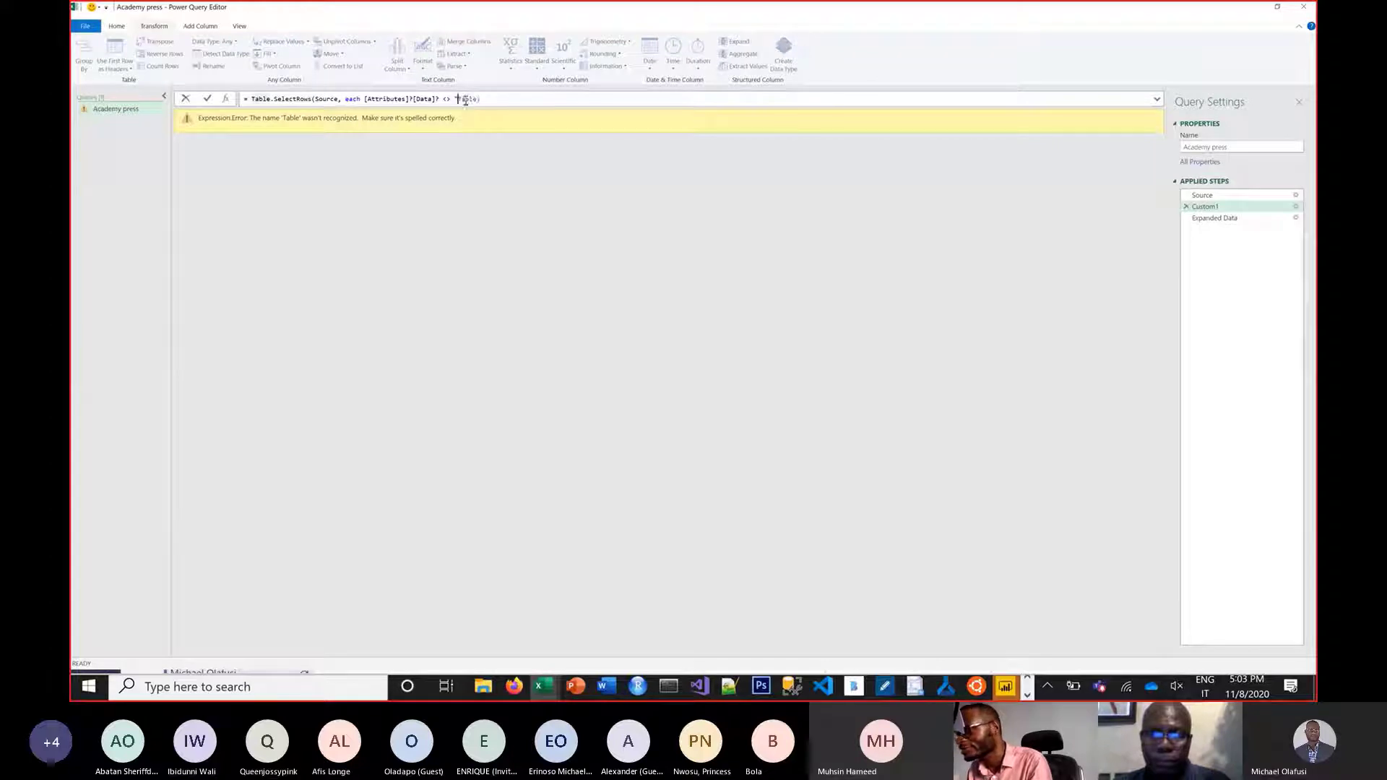
pyautogui.press('End')
pyautogui.press('Left')
pyautogui.write('"')
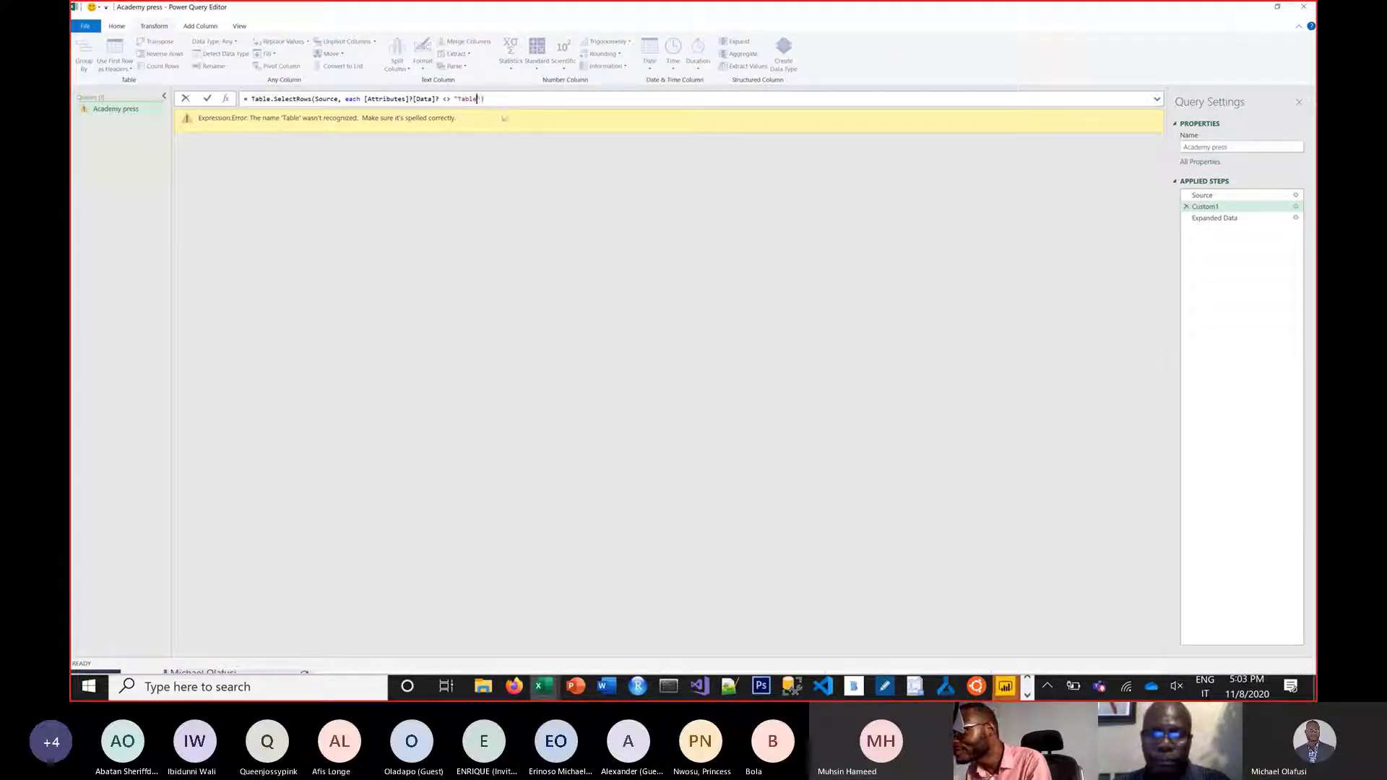
# Restore the Custom1 formula's condition to [Attributes]?[Hidden]? <> true.
pyautogui.hotkey('ctrl', 'z')
pyautogui.hotkey('ctrl', 'z')
pyautogui.hotkey('ctrl', 'z')
pyautogui.hotkey('ctrl', 'z')
pyautogui.write('Dat')
pyautogui.press('BackSpace')
pyautogui.press('BackSpace')
pyautogui.press('BackSpace')
pyautogui.write('Hidden')
pyautogui.press('Return')
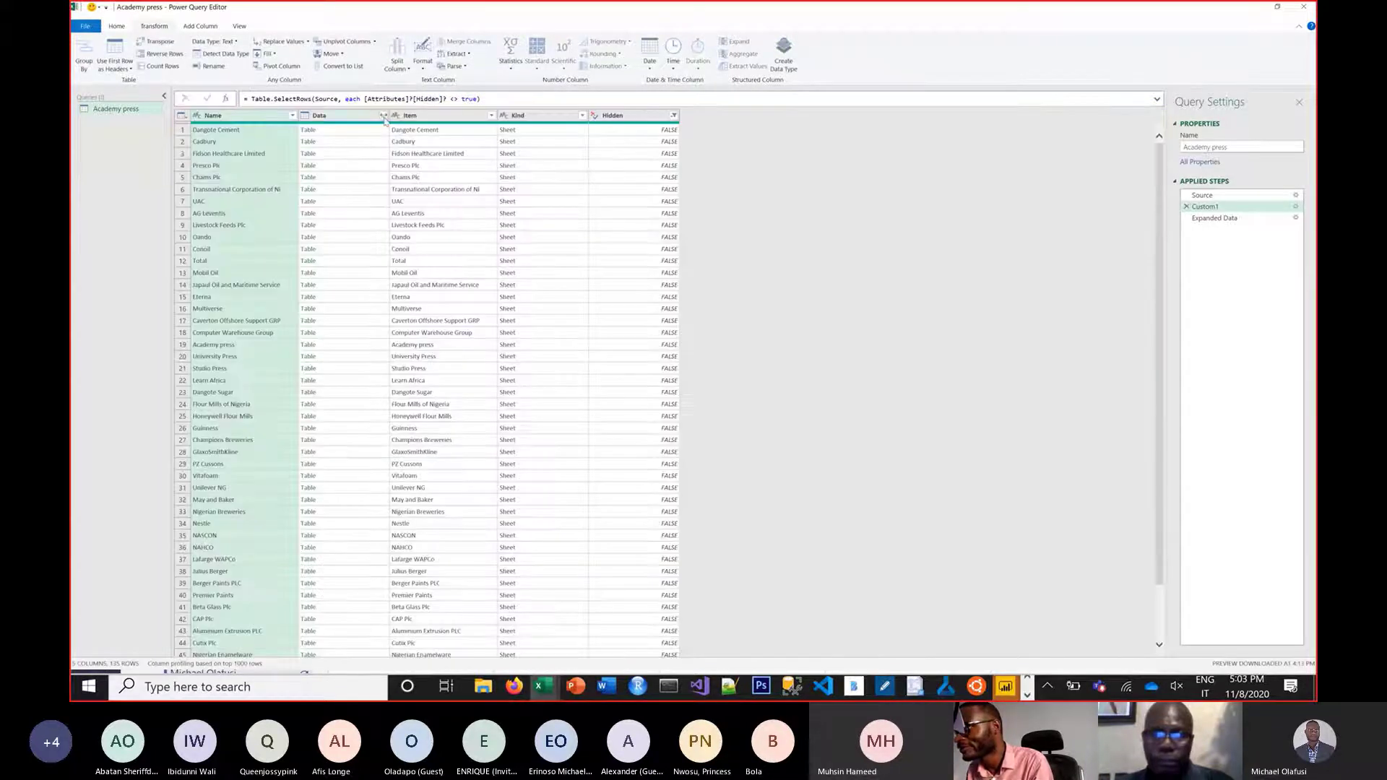
pyautogui.click(384, 116)
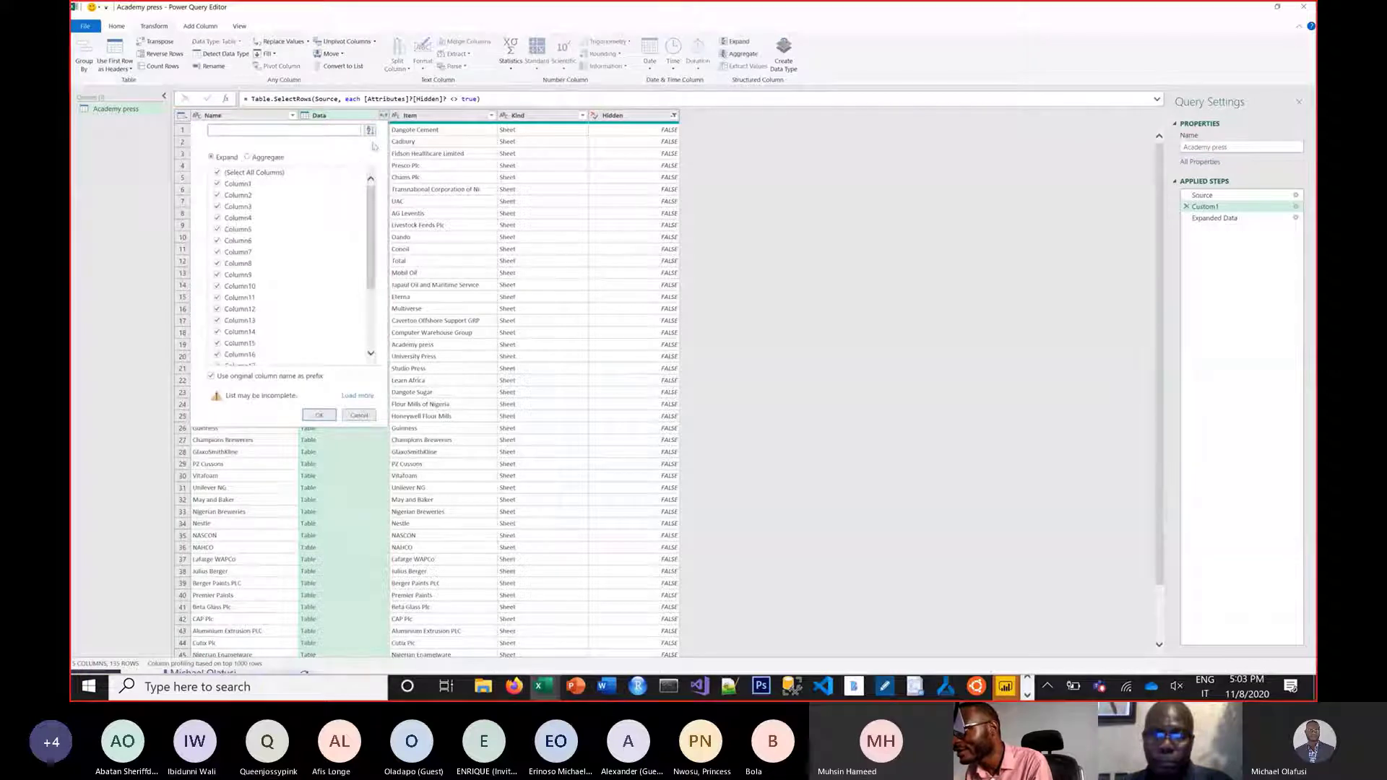
pyautogui.click(445, 191)
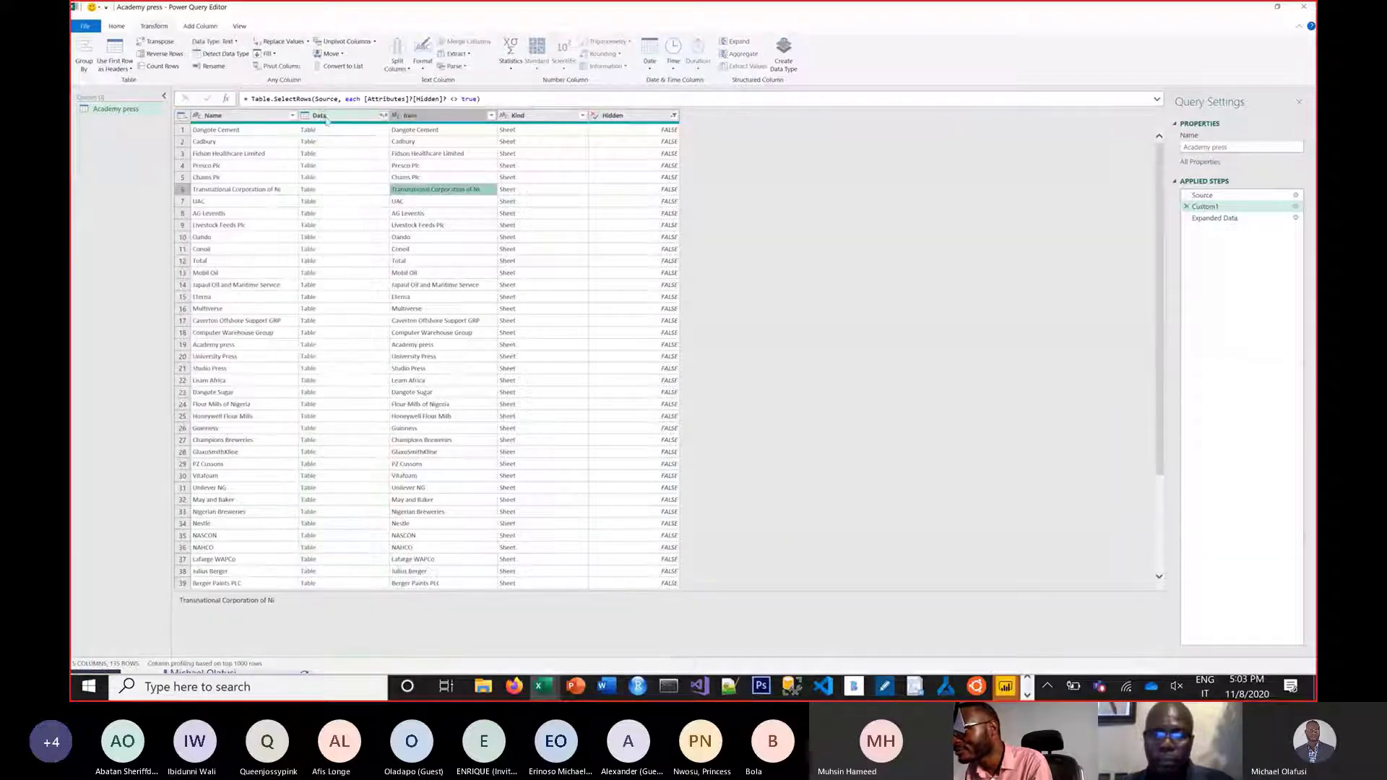
pyautogui.rightClick(327, 120)
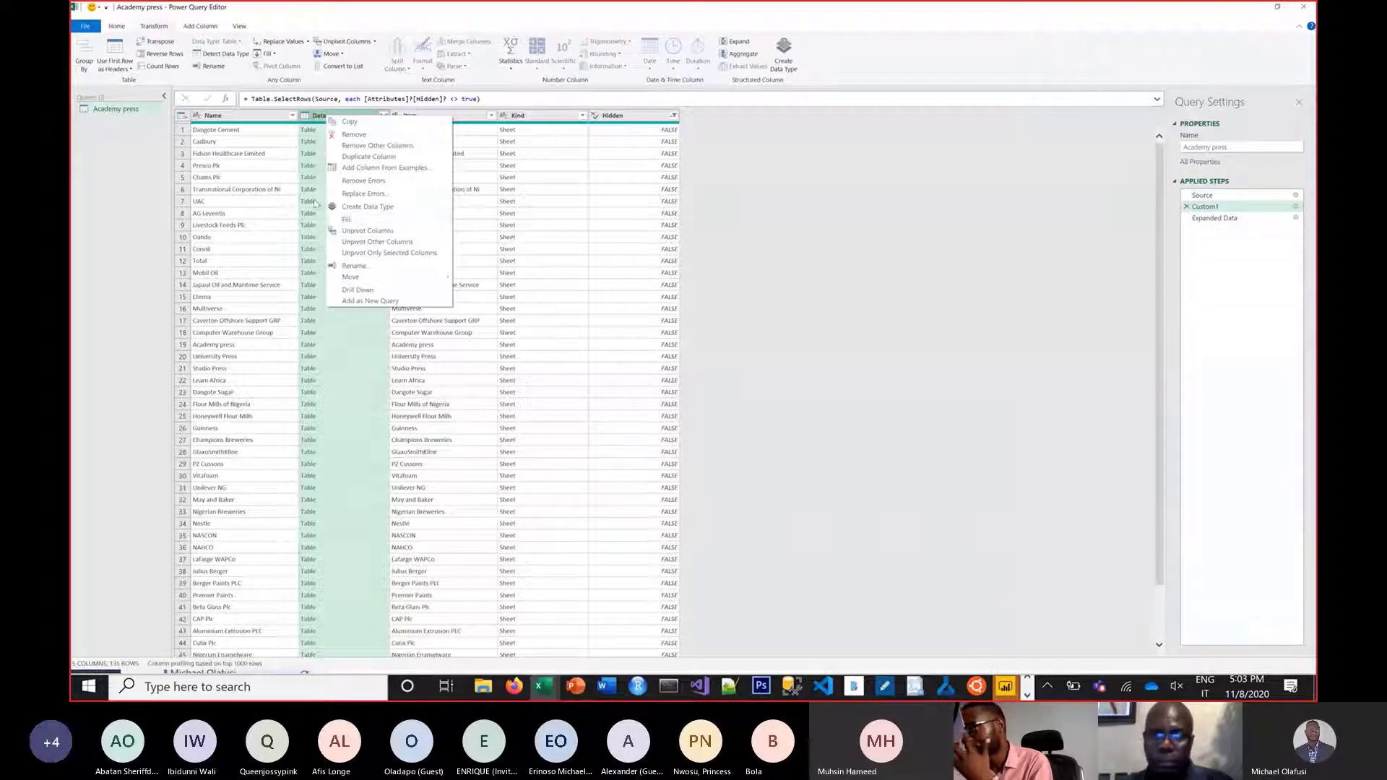
pyautogui.click(260, 165)
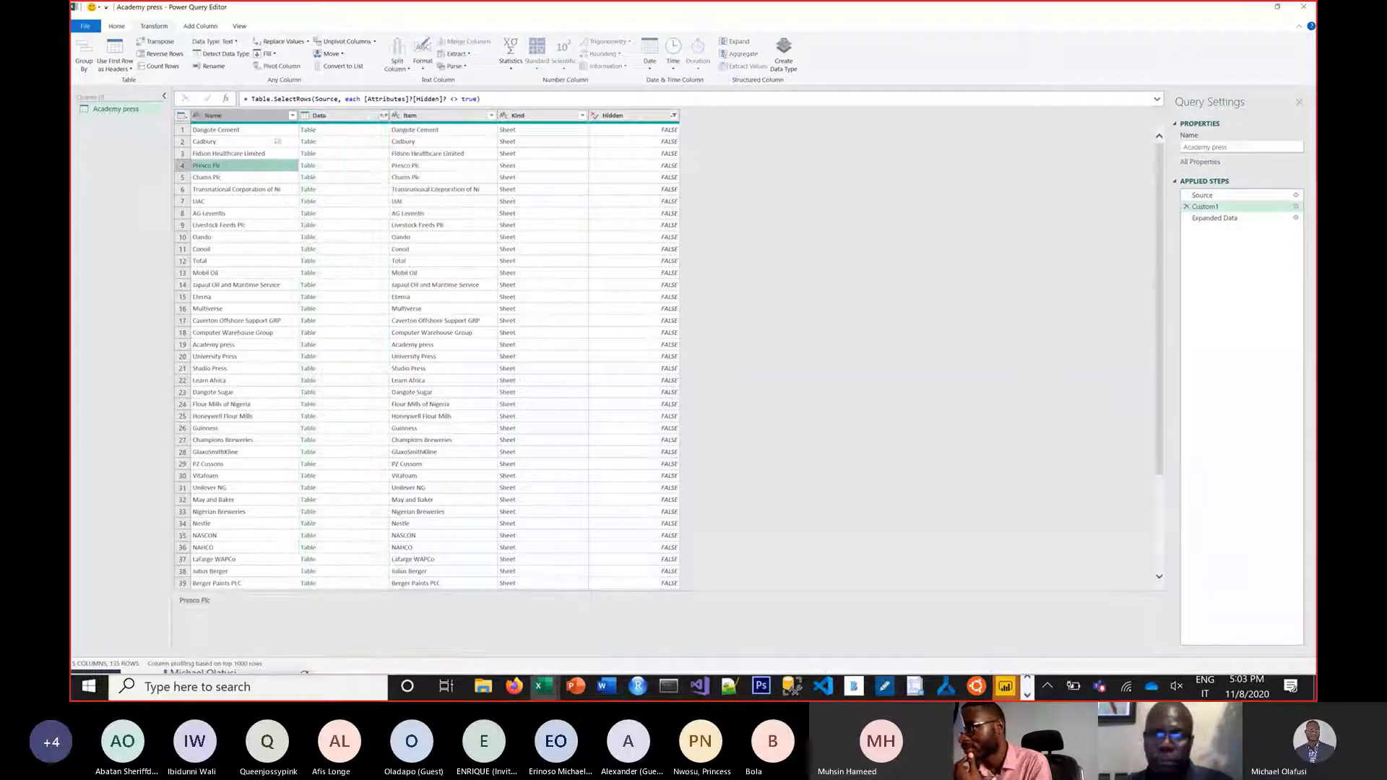
# Insert a filter step after Custom1 that keeps only rows whose Name does not begin with "Table".
pyautogui.scroll(-15, 339, 393)
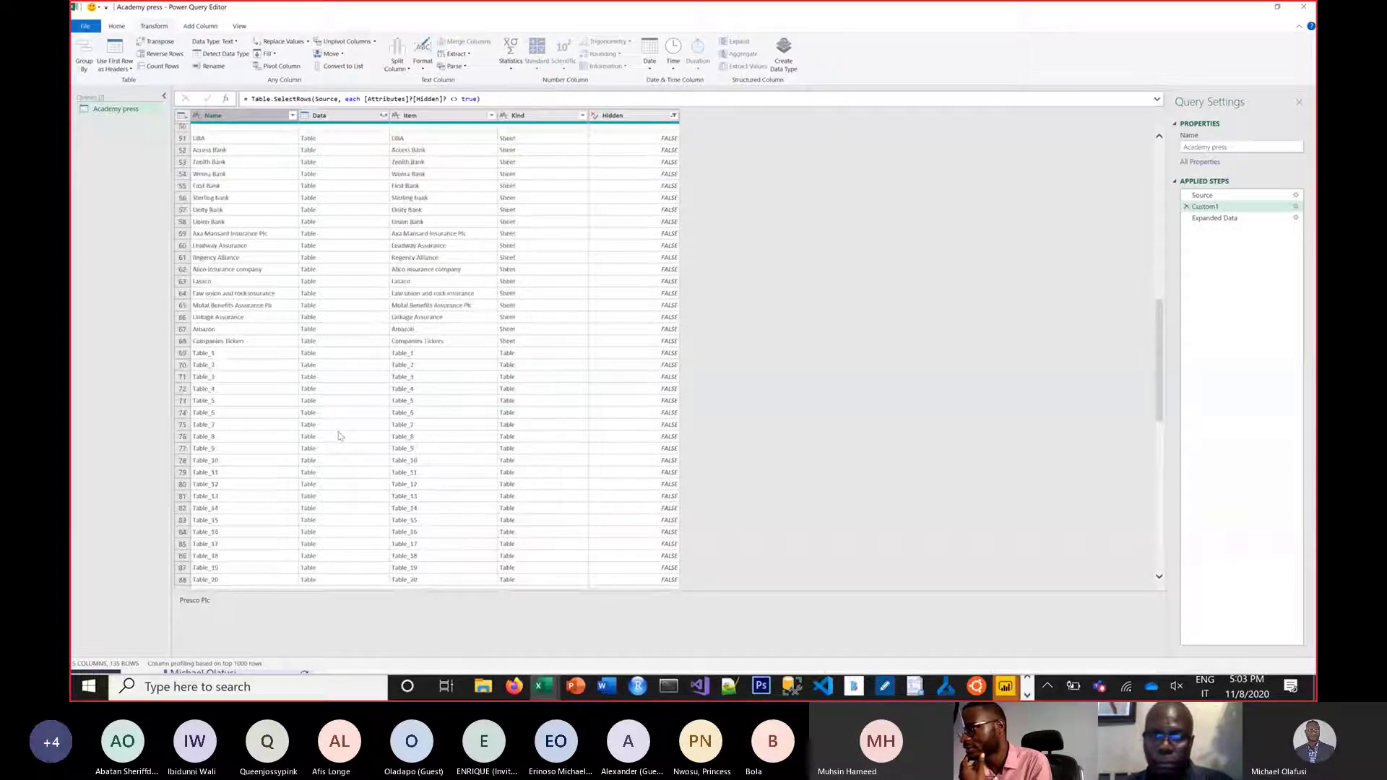
pyautogui.scroll(15, 336, 435)
pyautogui.click(281, 115)
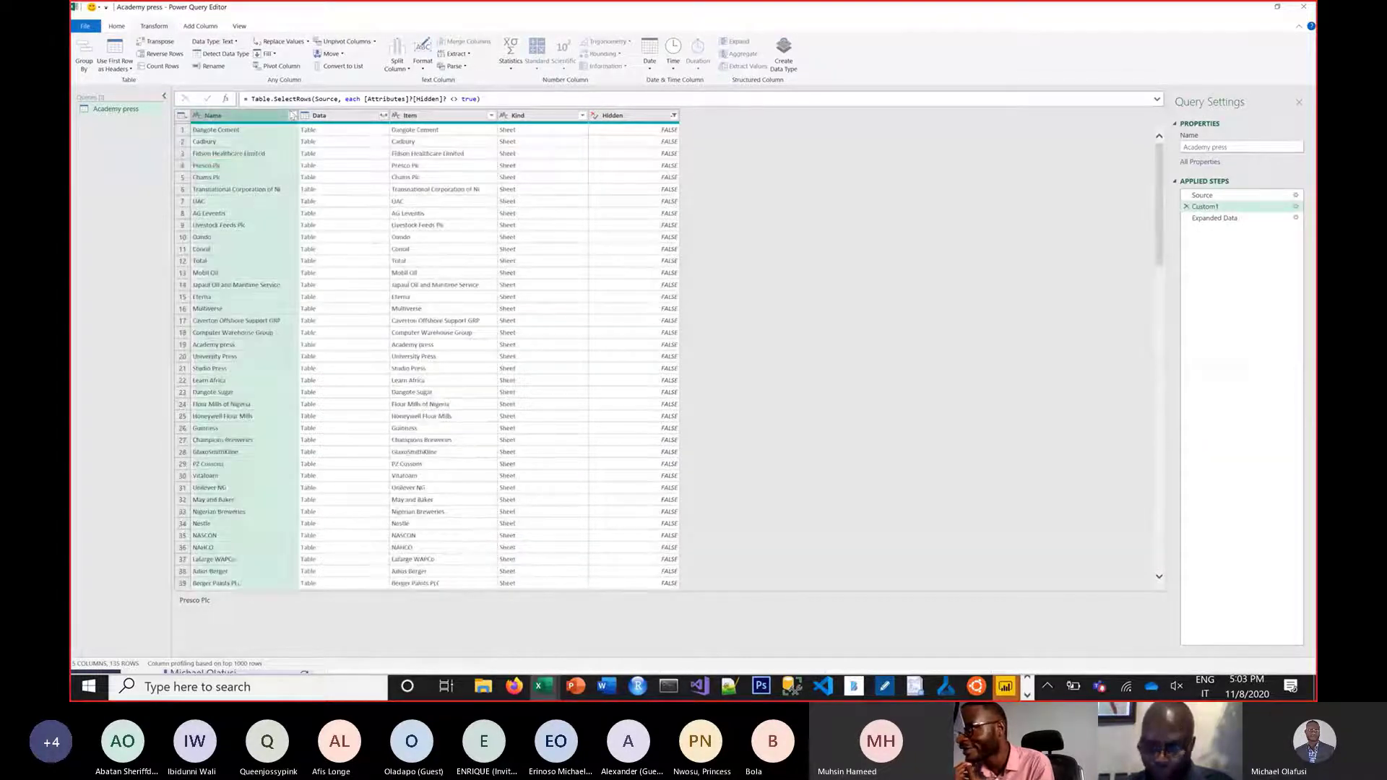
pyautogui.click(292, 115)
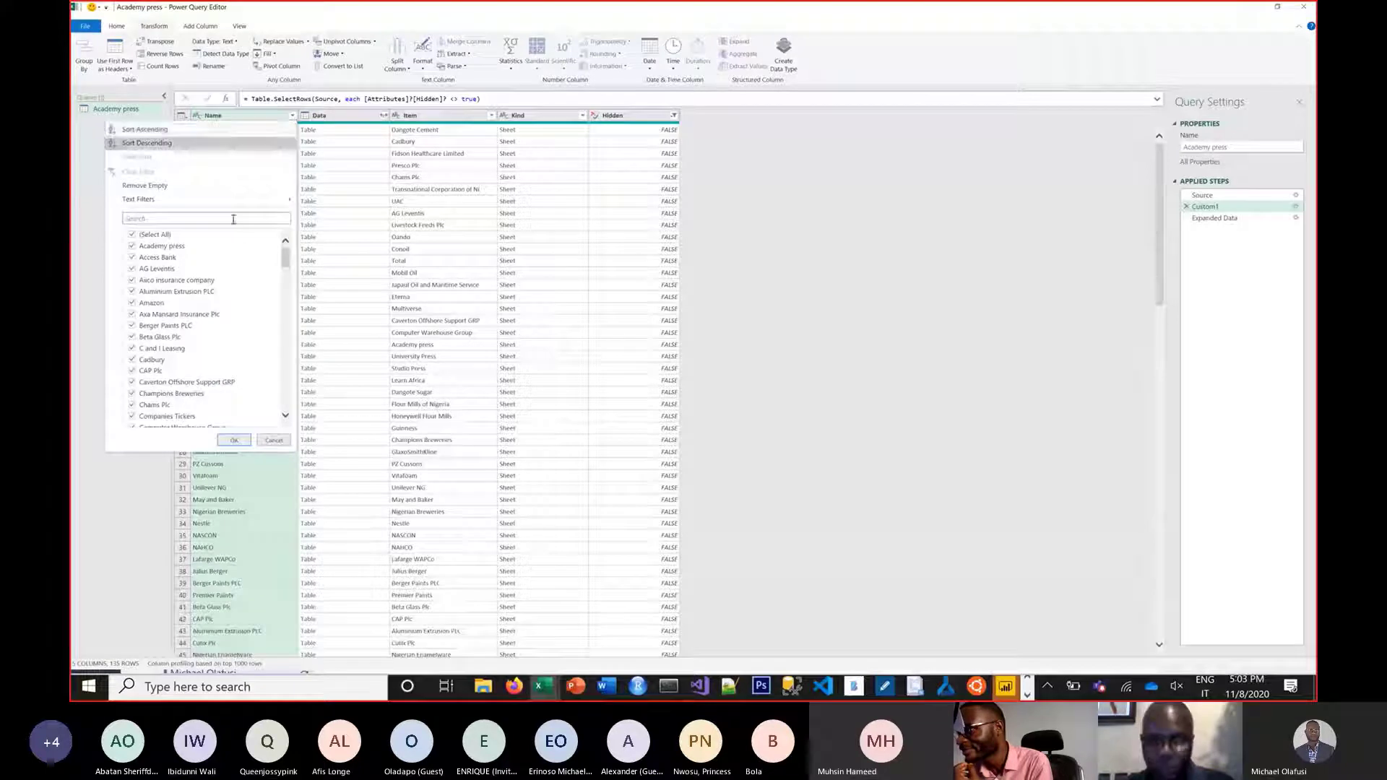
pyautogui.moveTo(239, 203)
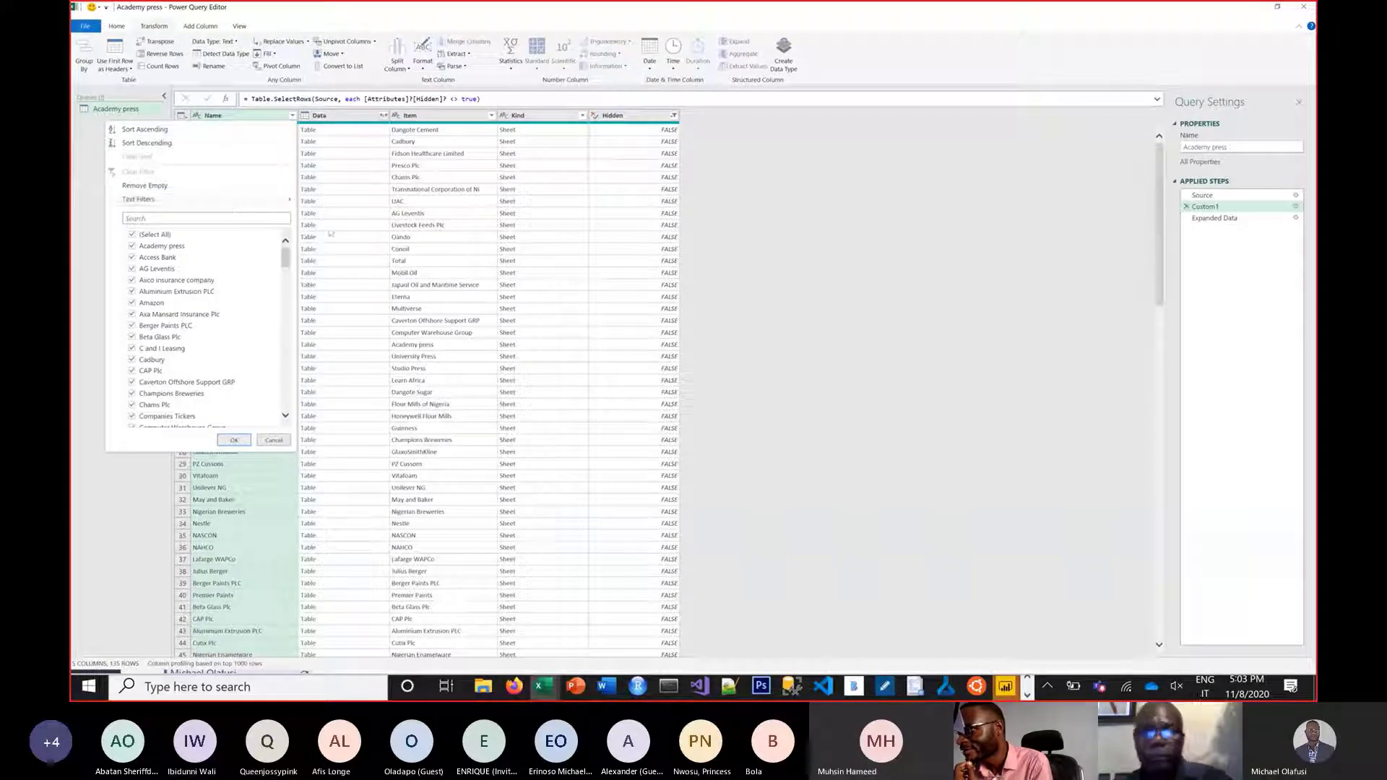
pyautogui.moveTo(282, 200)
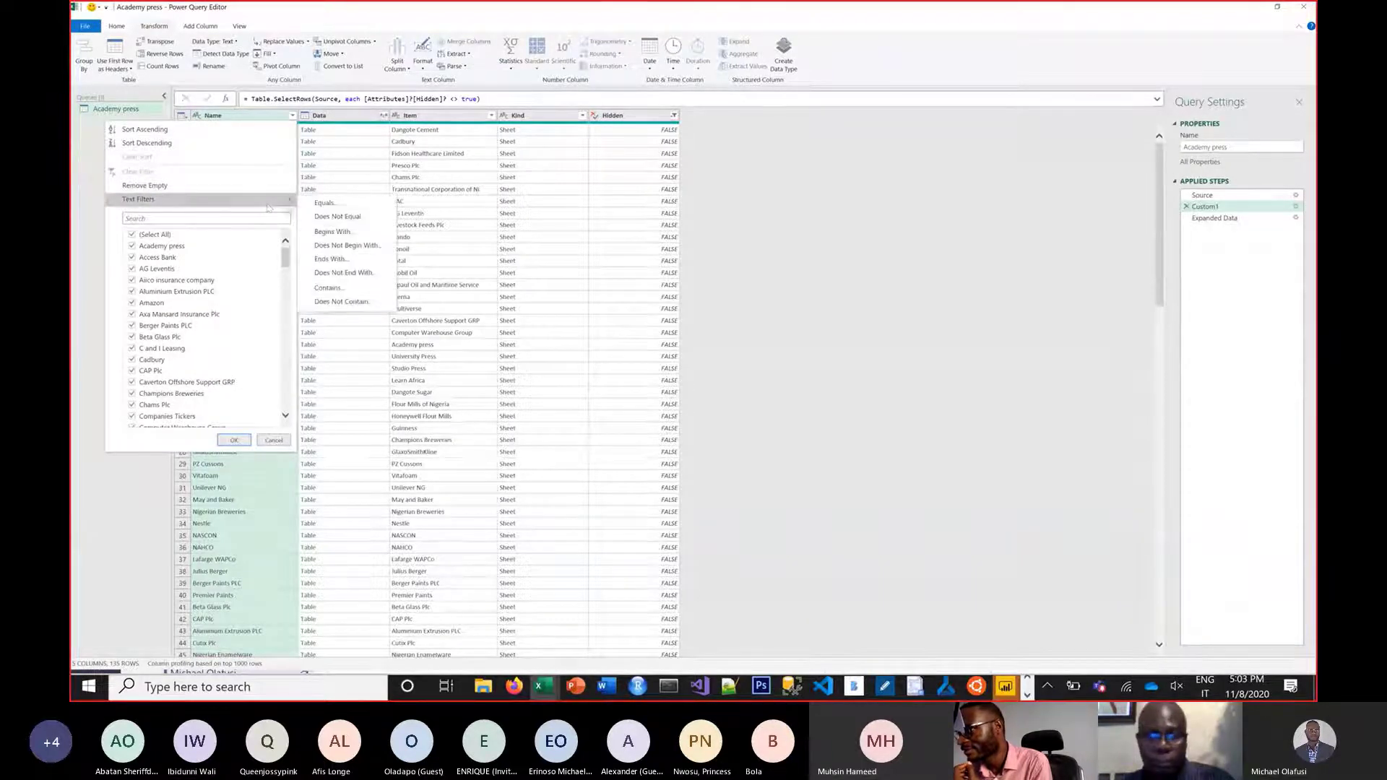
pyautogui.click(341, 245)
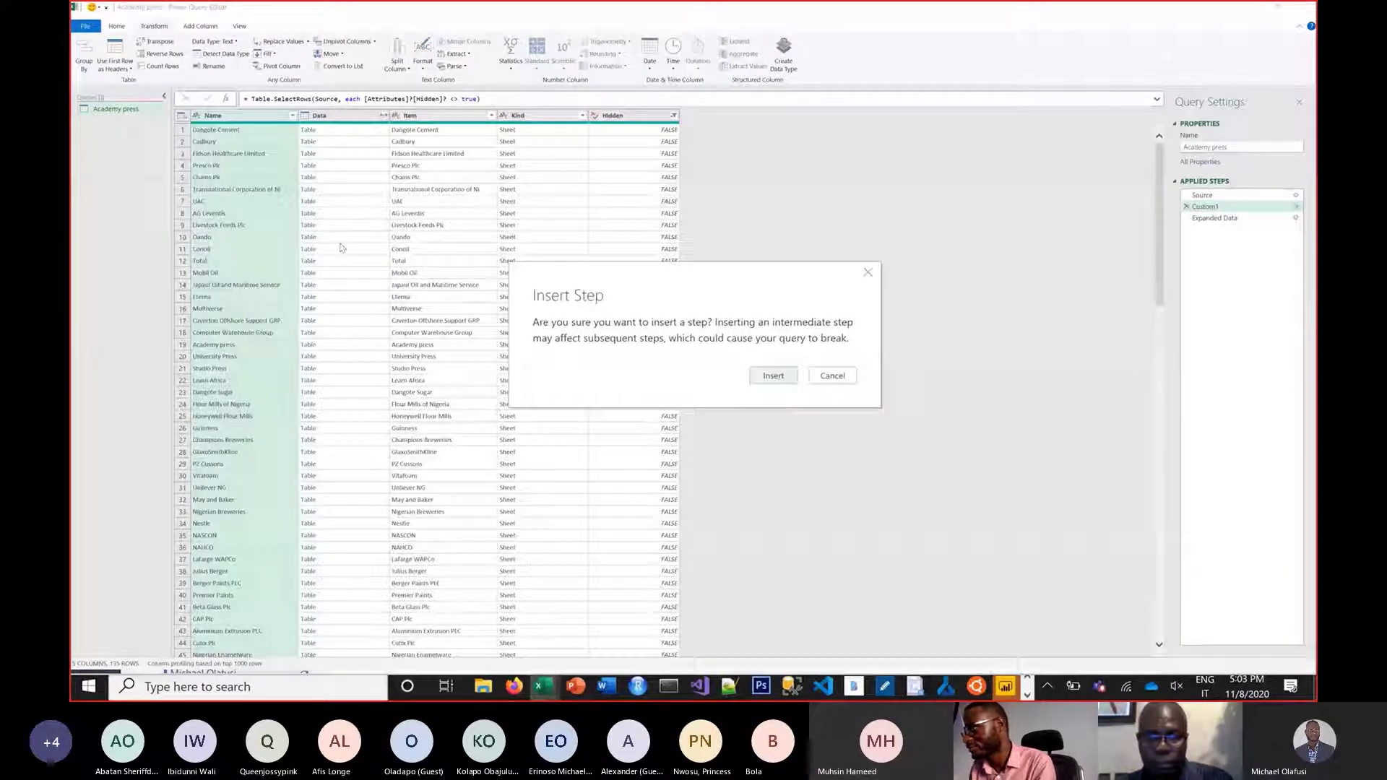
pyautogui.click(778, 376)
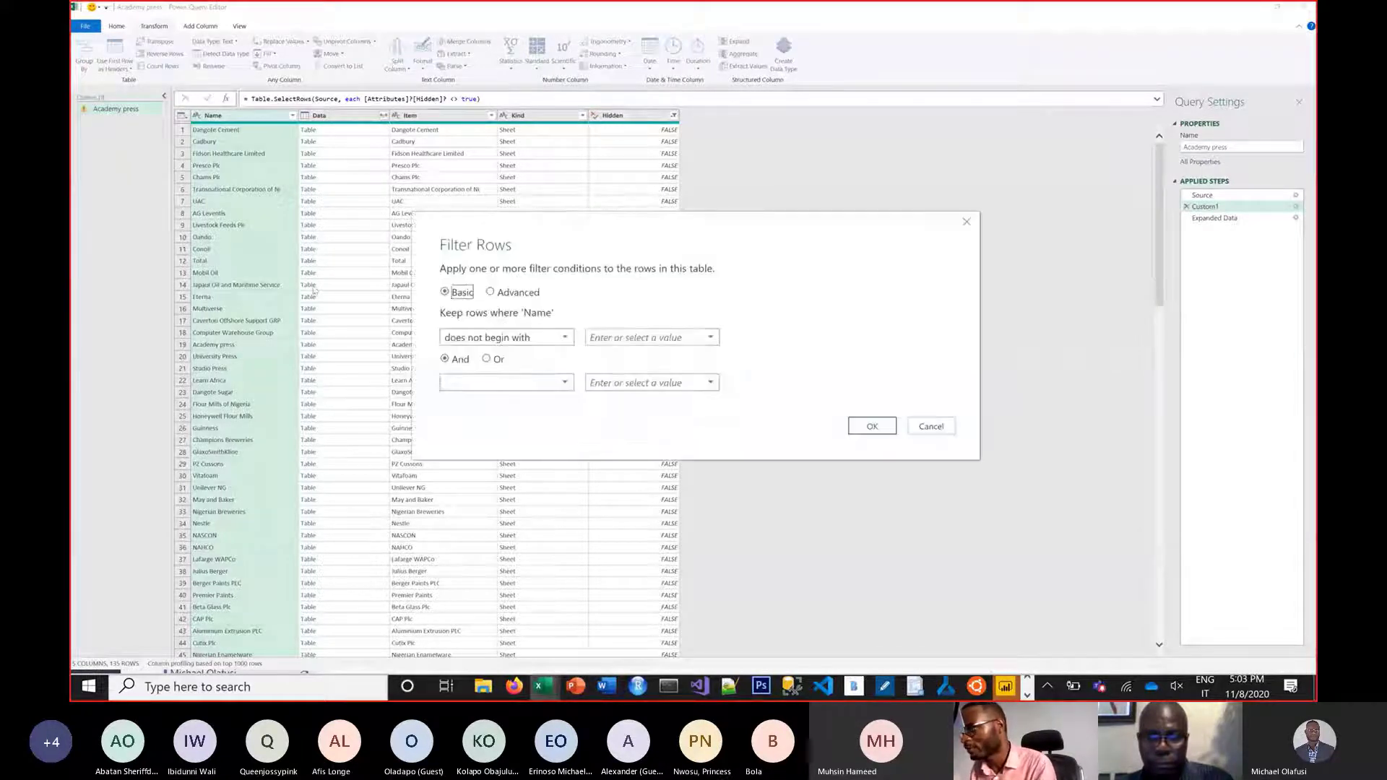
pyautogui.click(651, 338)
pyautogui.write('Tabke')
pyautogui.press('BackSpace')
pyautogui.press('BackSpace')
pyautogui.write('le')
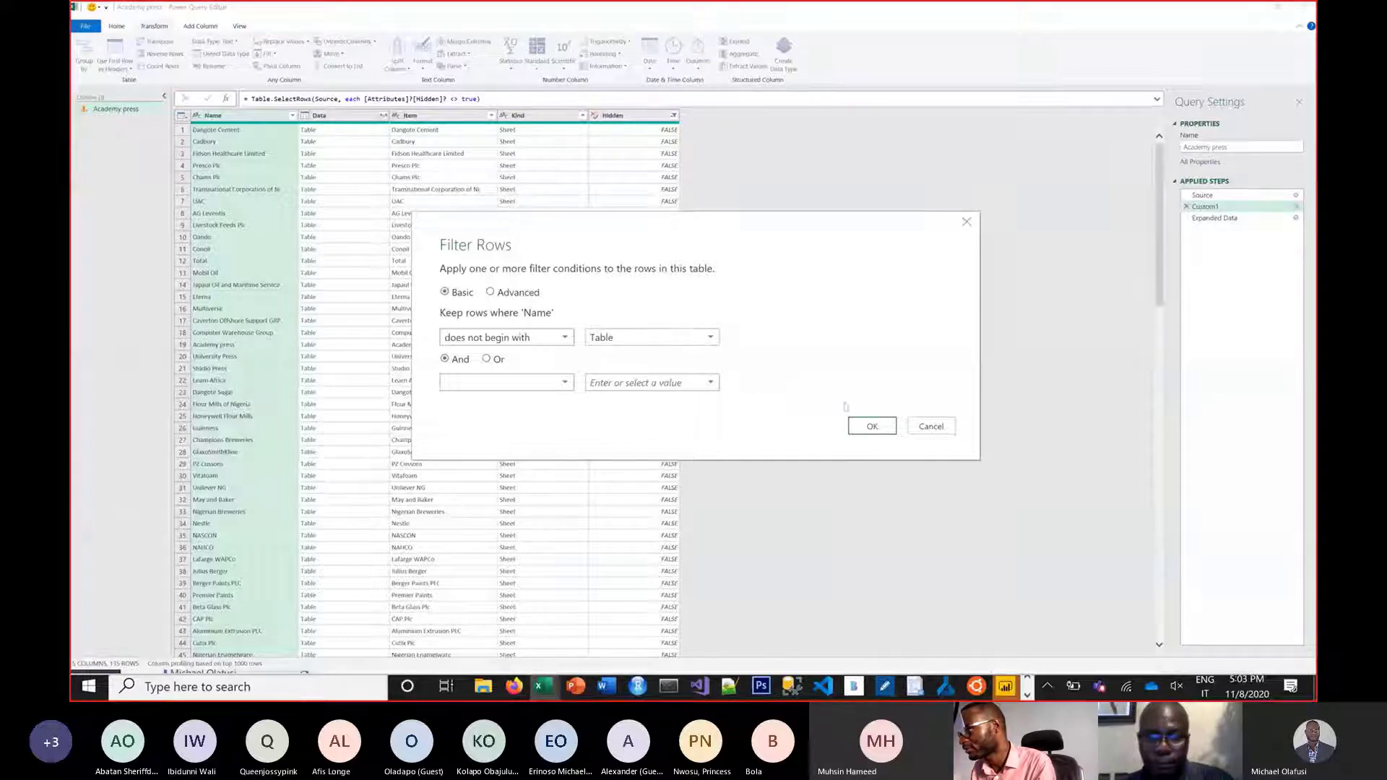
pyautogui.click(871, 426)
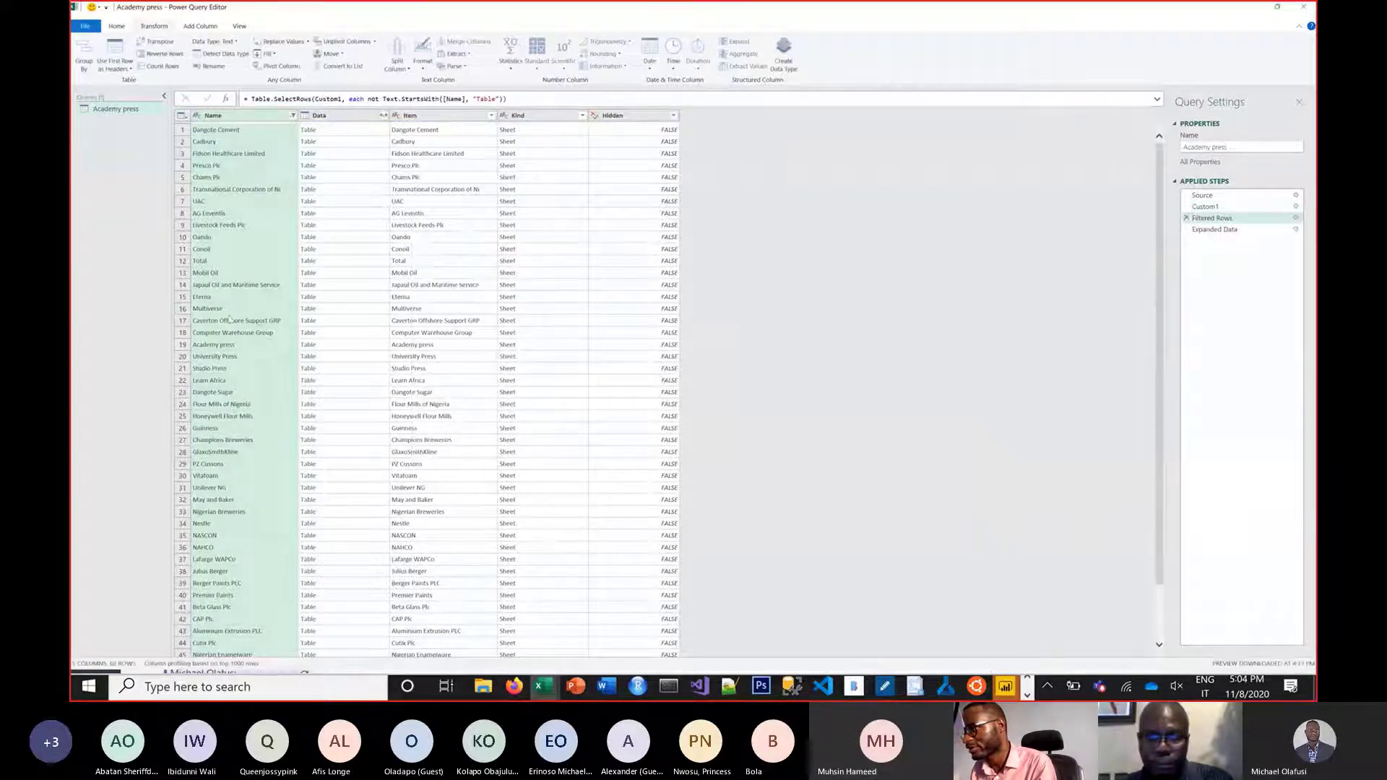
# Check the rows kept by the new filter and compare them with the full list in the Custom1 step.
pyautogui.scroll(-8, 287, 347)
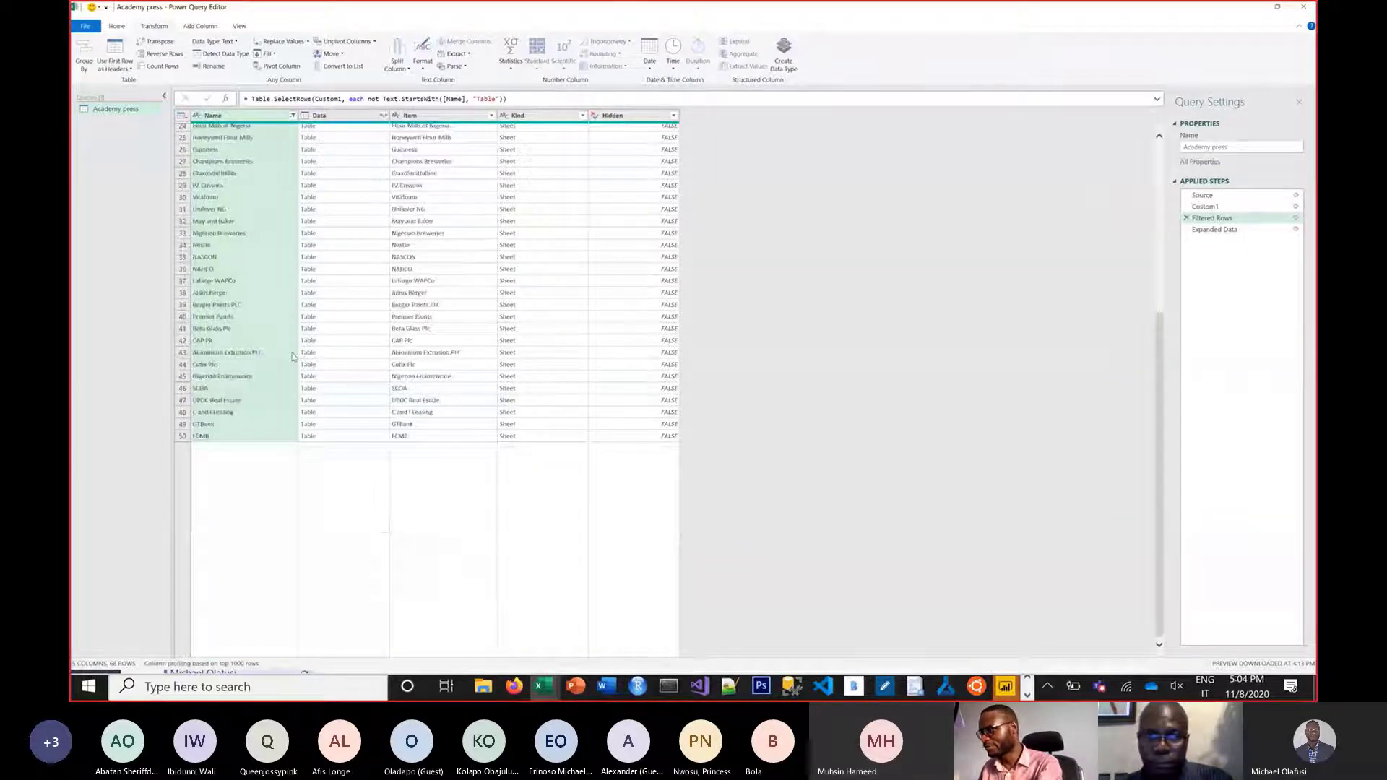
pyautogui.click(1228, 207)
pyautogui.scroll(-20, 330, 474)
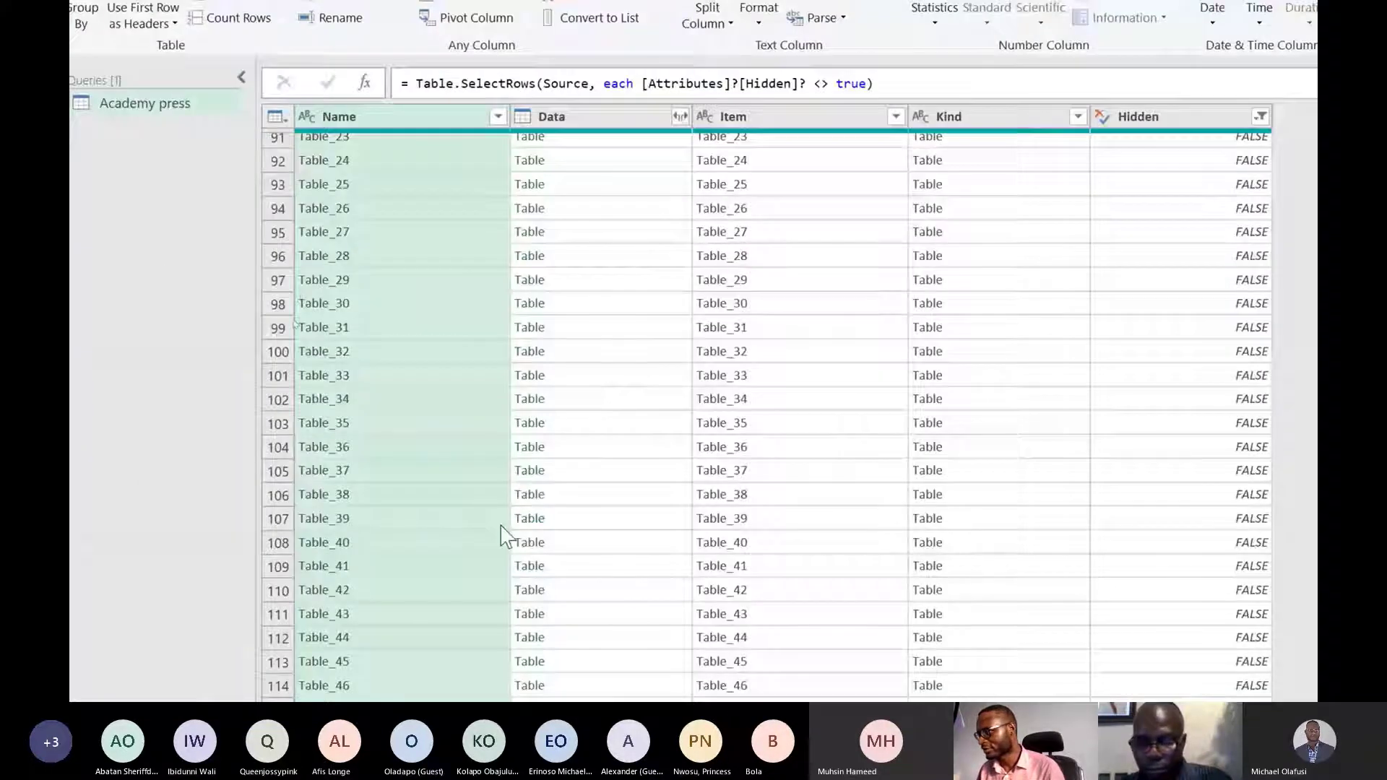
pyautogui.scroll(20, 409, 343)
pyautogui.scroll(-20, 503, 535)
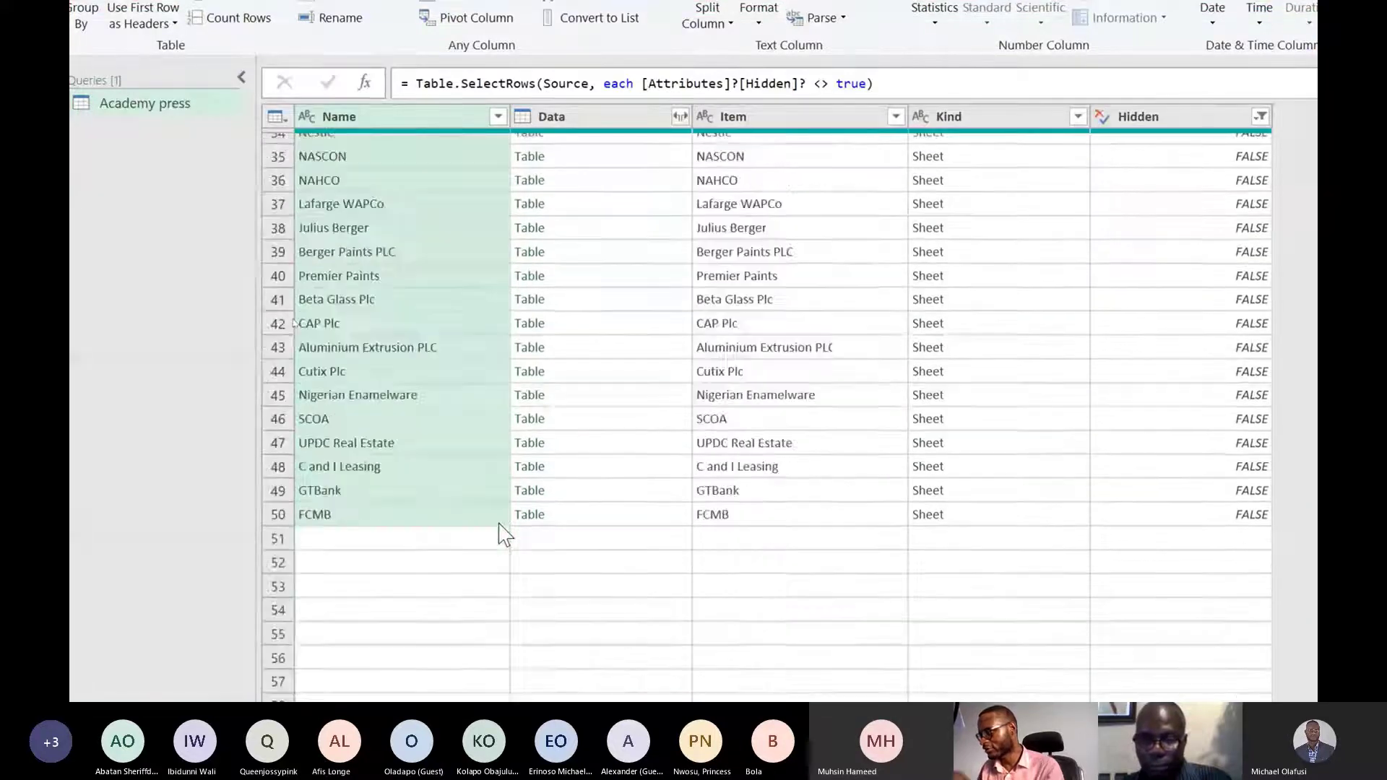
# Return to the Filtered Rows step and review the remaining sheet rows through to the end of the list.
pyautogui.scroll(2, 451, 358)
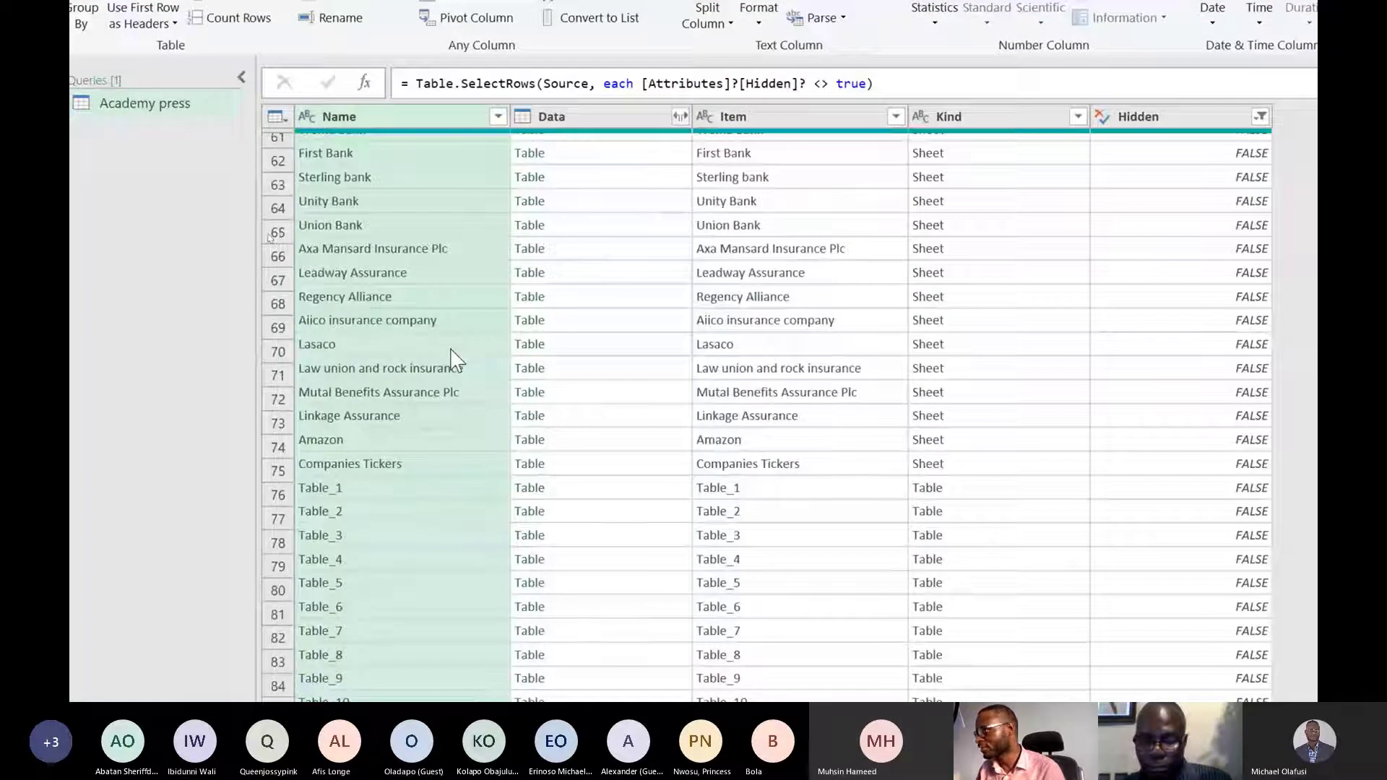
pyautogui.click(1184, 298)
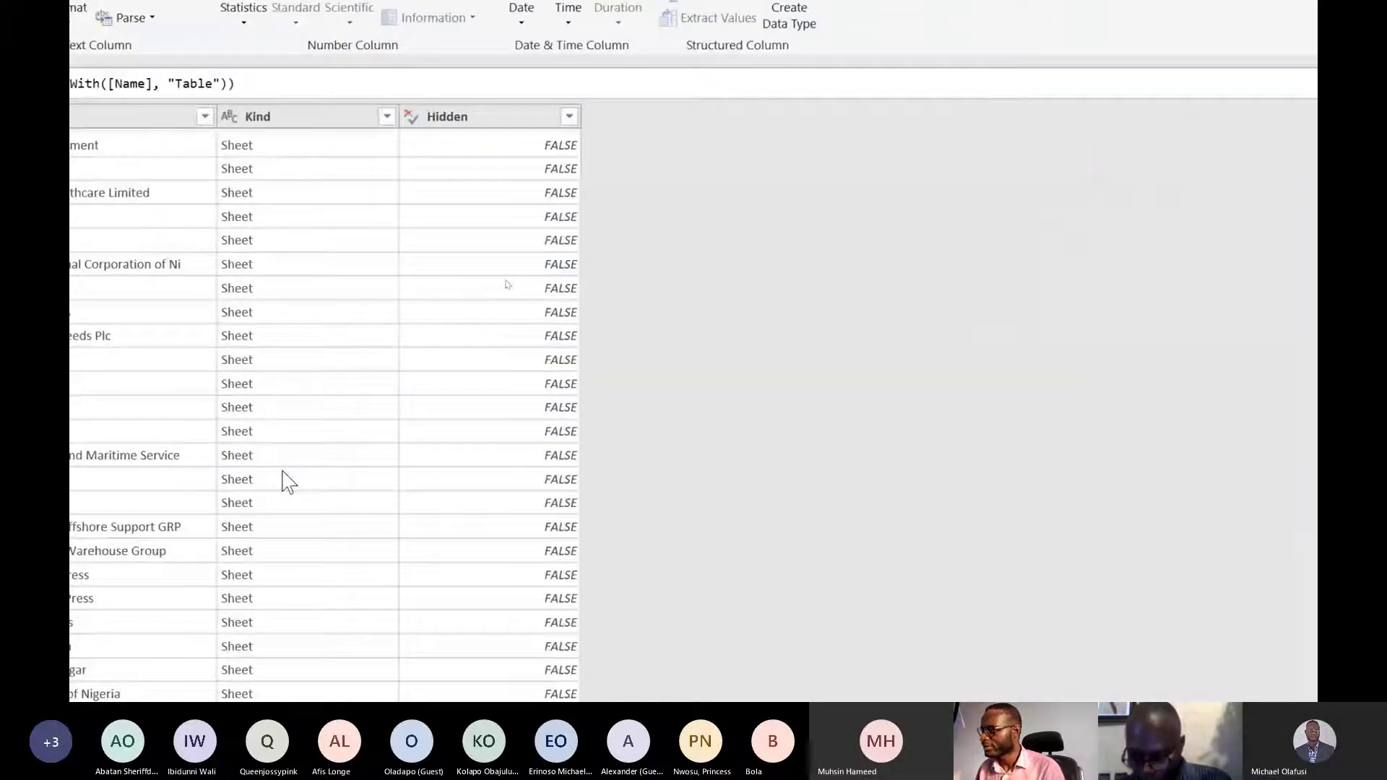
pyautogui.scroll(-8, 287, 482)
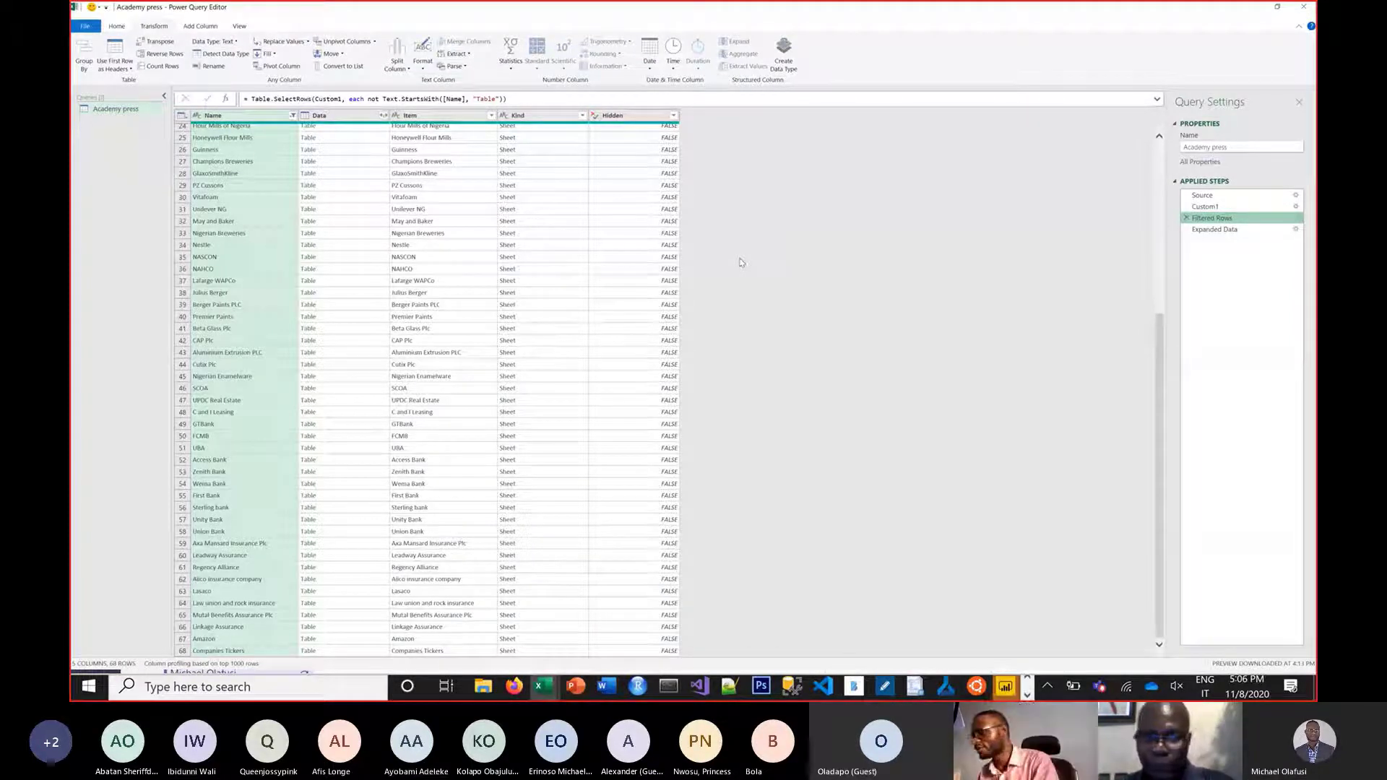
# Switch from Power Query to Chrome and show the Gmail inbox containing the training announcement emails.
pyautogui.hotkey('alt', 'Tab')
pyautogui.hotkey('alt', 'Tab')
pyautogui.hotkey('alt', 'Tab')
pyautogui.hotkey('alt', 'Tab')
pyautogui.hotkey('alt', 'Tab')
pyautogui.hotkey('alt', 'Tab')
pyautogui.hotkey('alt', 'Tab')
pyautogui.hotkey('alt', 'shift', 'Tab')
pyautogui.hotkey('alt', 'shift', 'Tab')
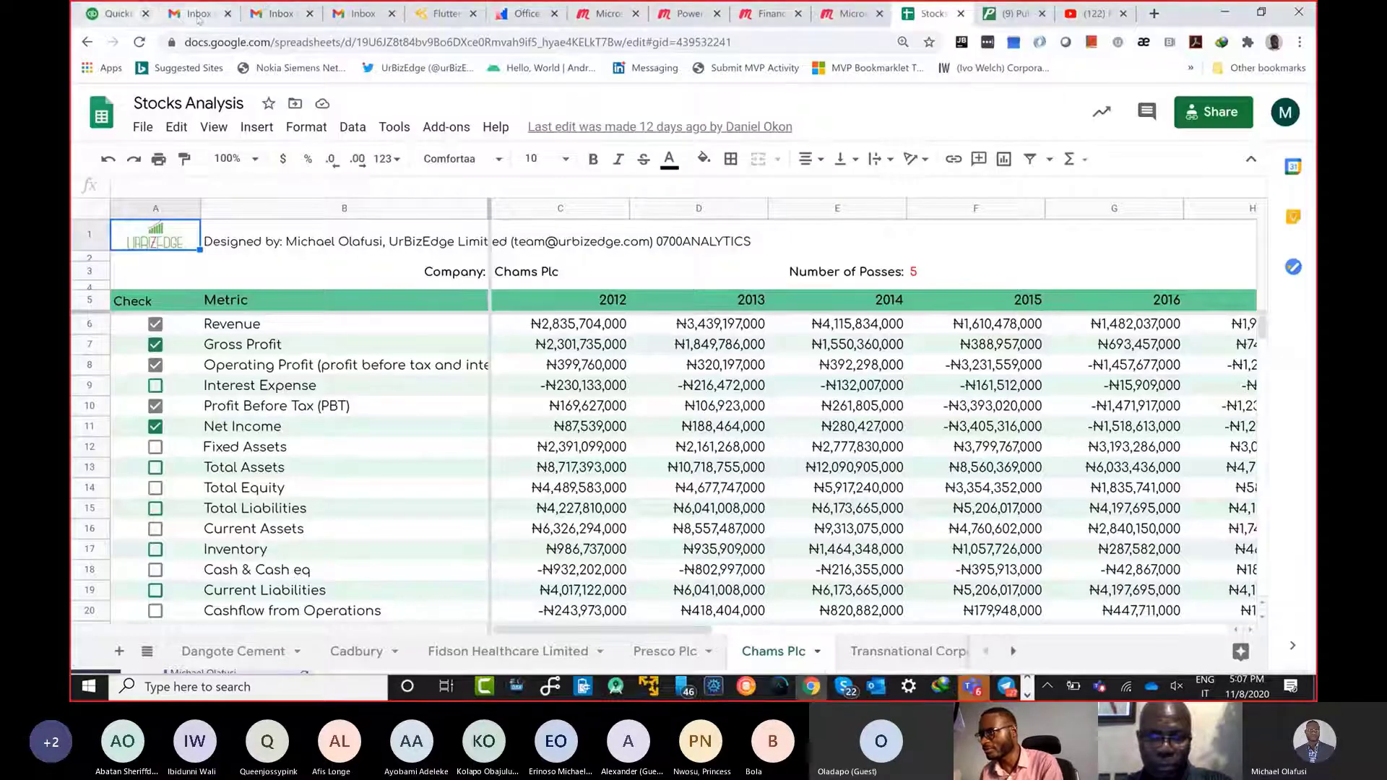
pyautogui.click(358, 16)
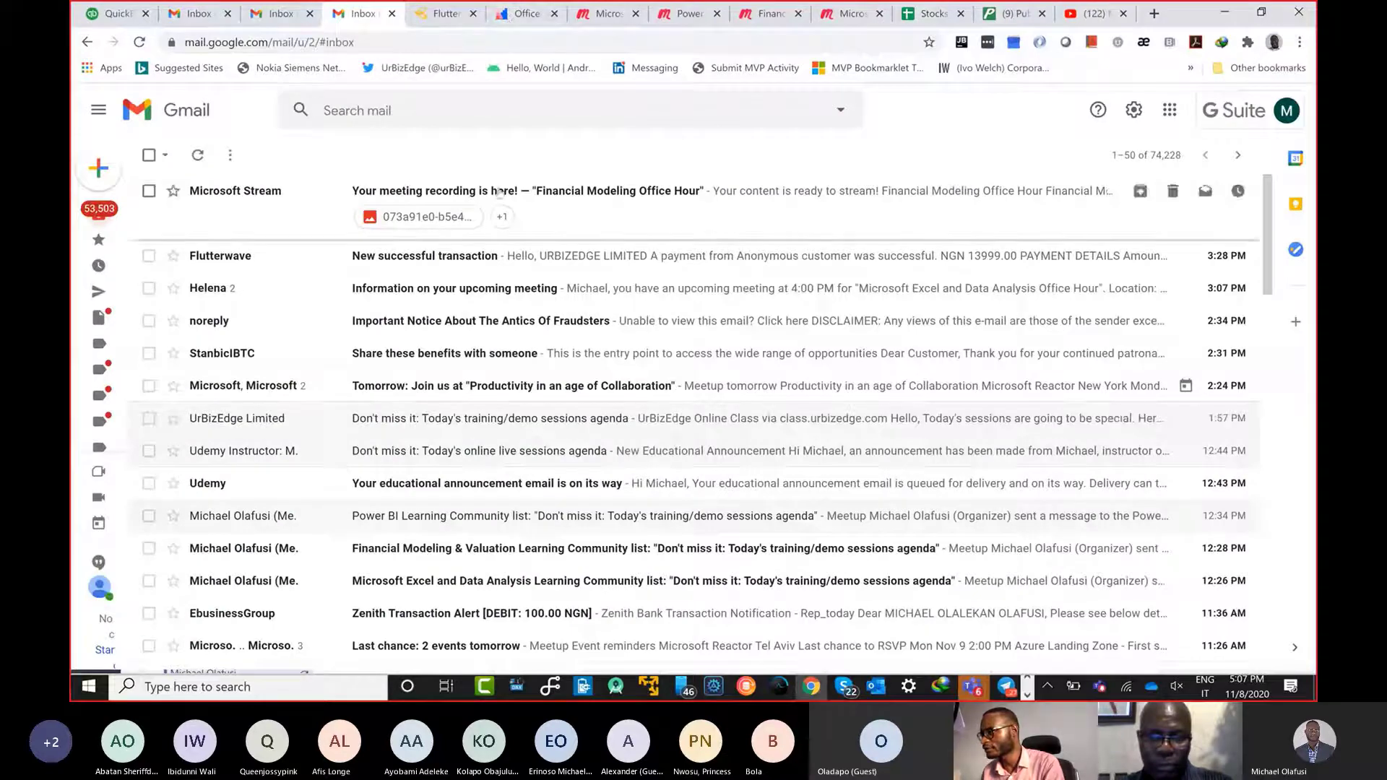
# Open the "Don't miss it: Today's online live sessions agenda" email and copy the YouTube playlist link for the session recordings.
pyautogui.click(597, 458)
pyautogui.scroll(-10, 712, 459)
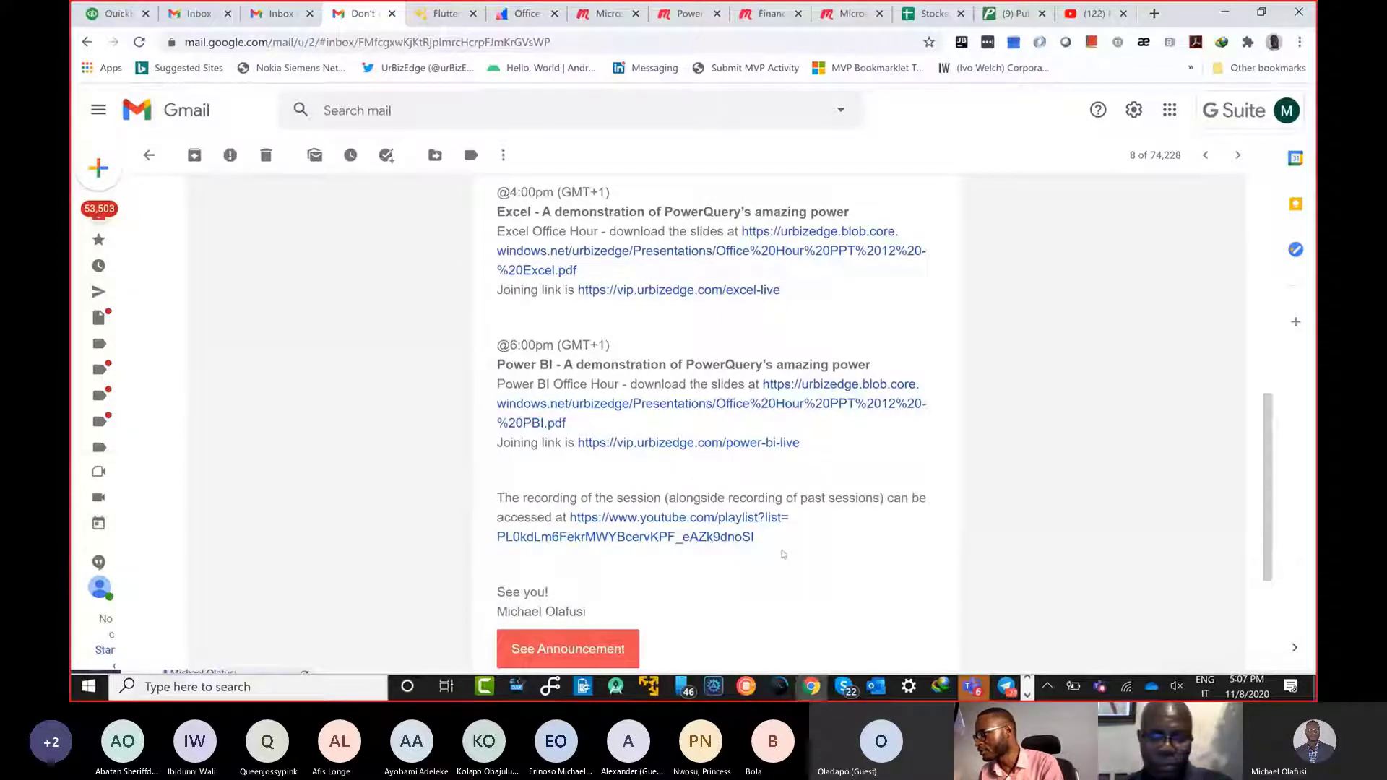
pyautogui.moveTo(783, 553); pyautogui.dragTo(569, 518)
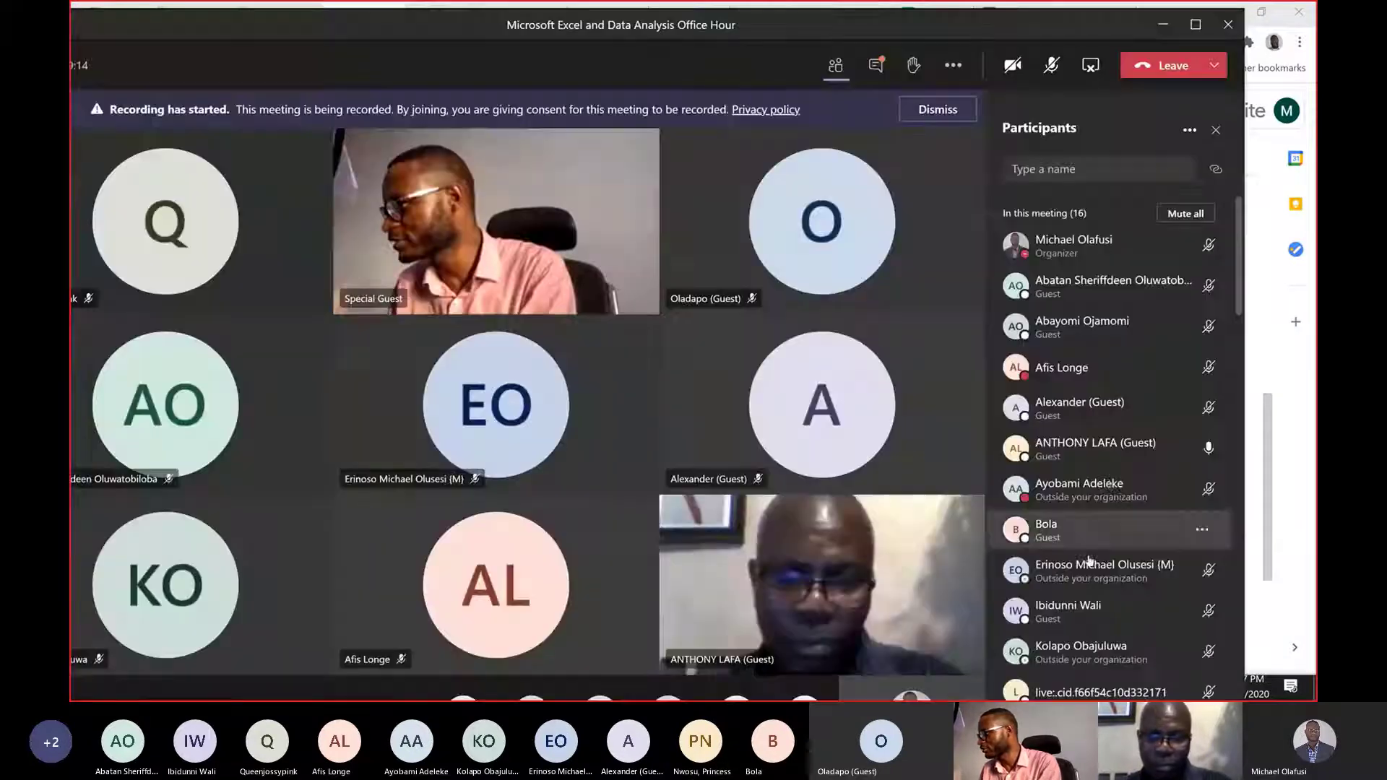
# Show the meeting chat in the Microsoft Teams meeting "Microsoft Excel and Data Analysis Office Hour" and maximize its window.
pyautogui.scroll(-10, 1095, 599)
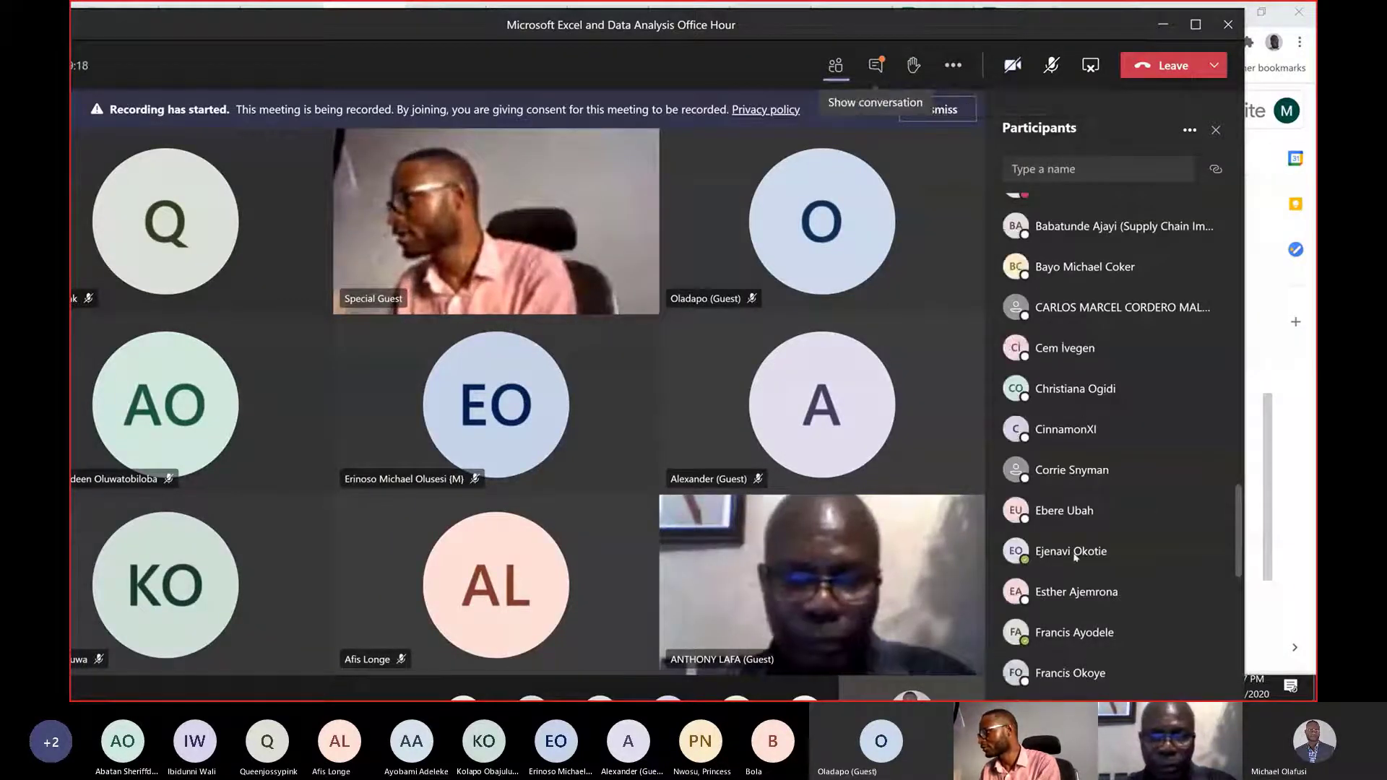
pyautogui.hotkey('ctrl', 'shift', 'c')
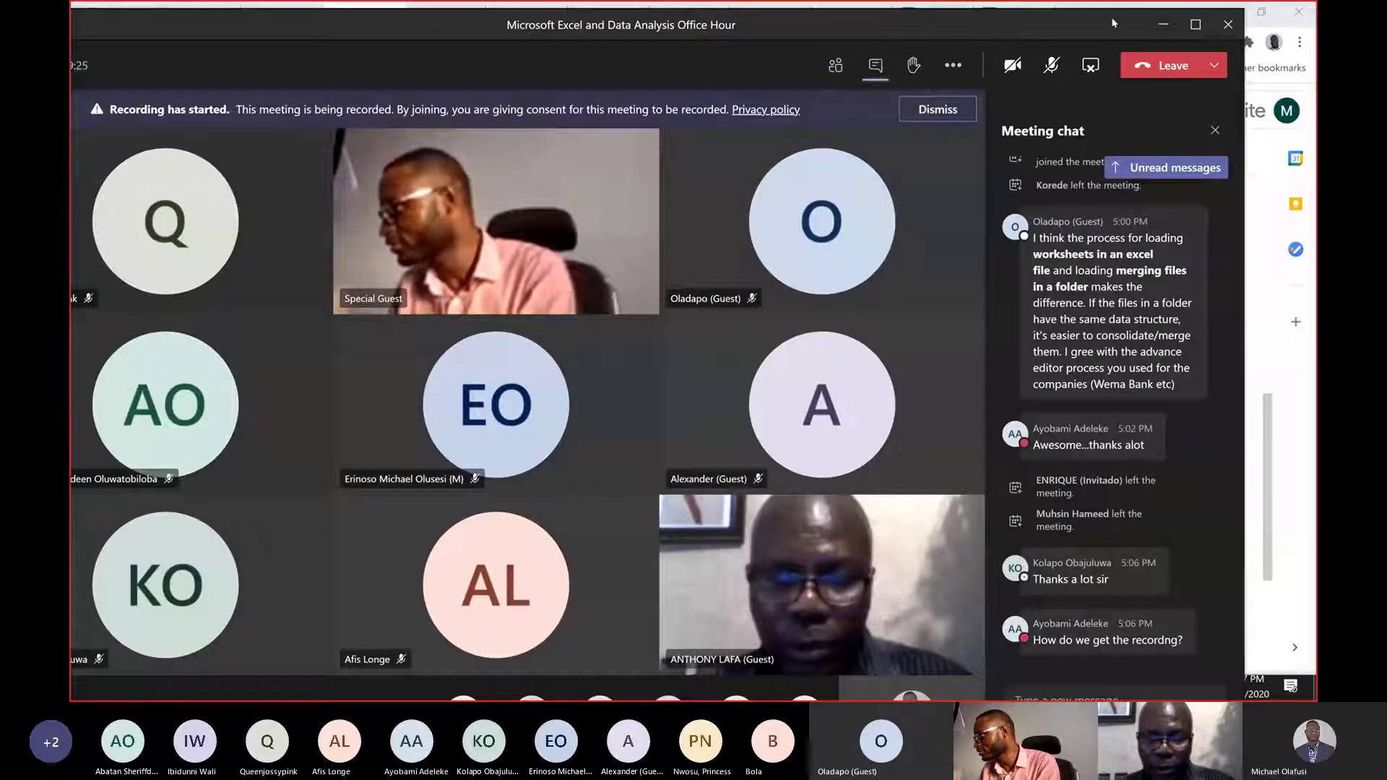
pyautogui.click(1195, 24)
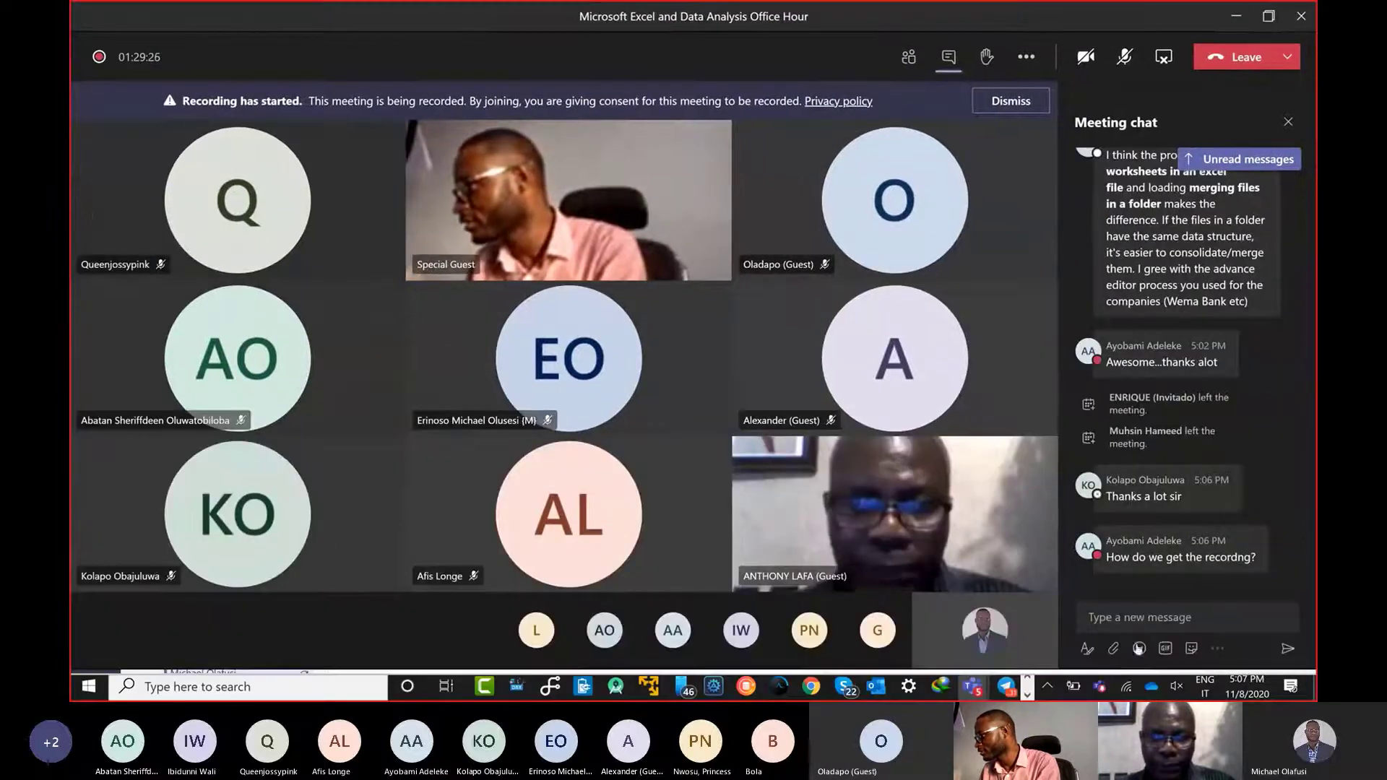
# Send the chat message "The recording with be here:" followed by the copied YouTube playlist link.
pyautogui.click(1142, 627)
pyautogui.write('The r')
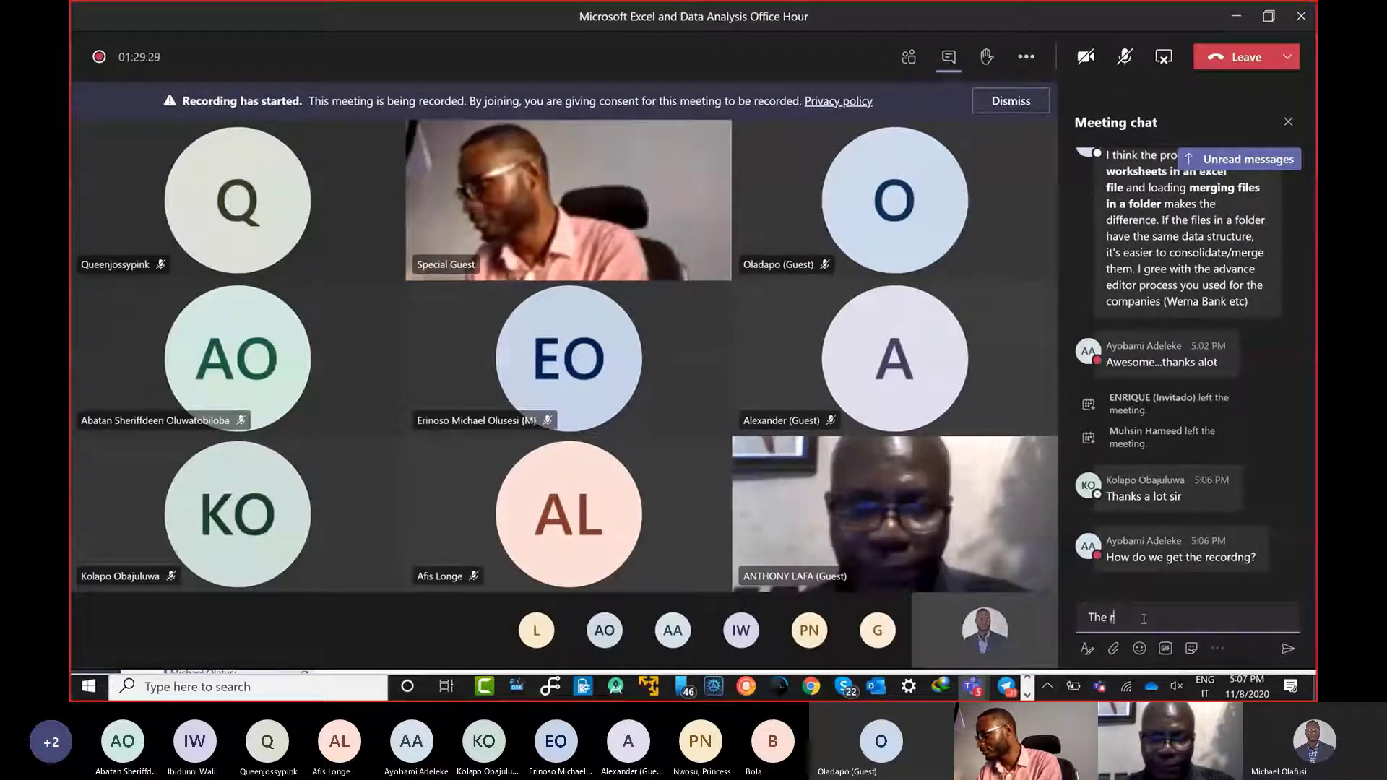
pyautogui.write('ecording with ')
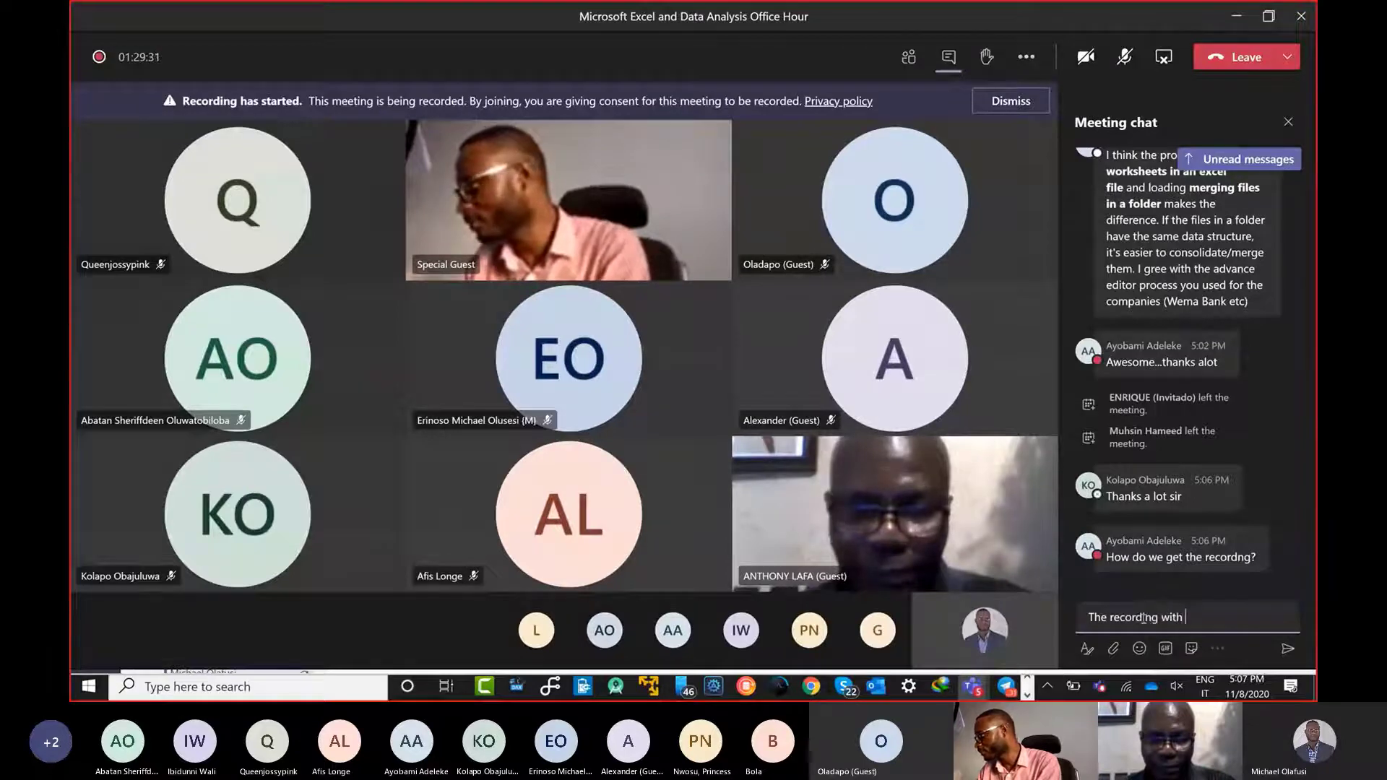
pyautogui.write('be here:')
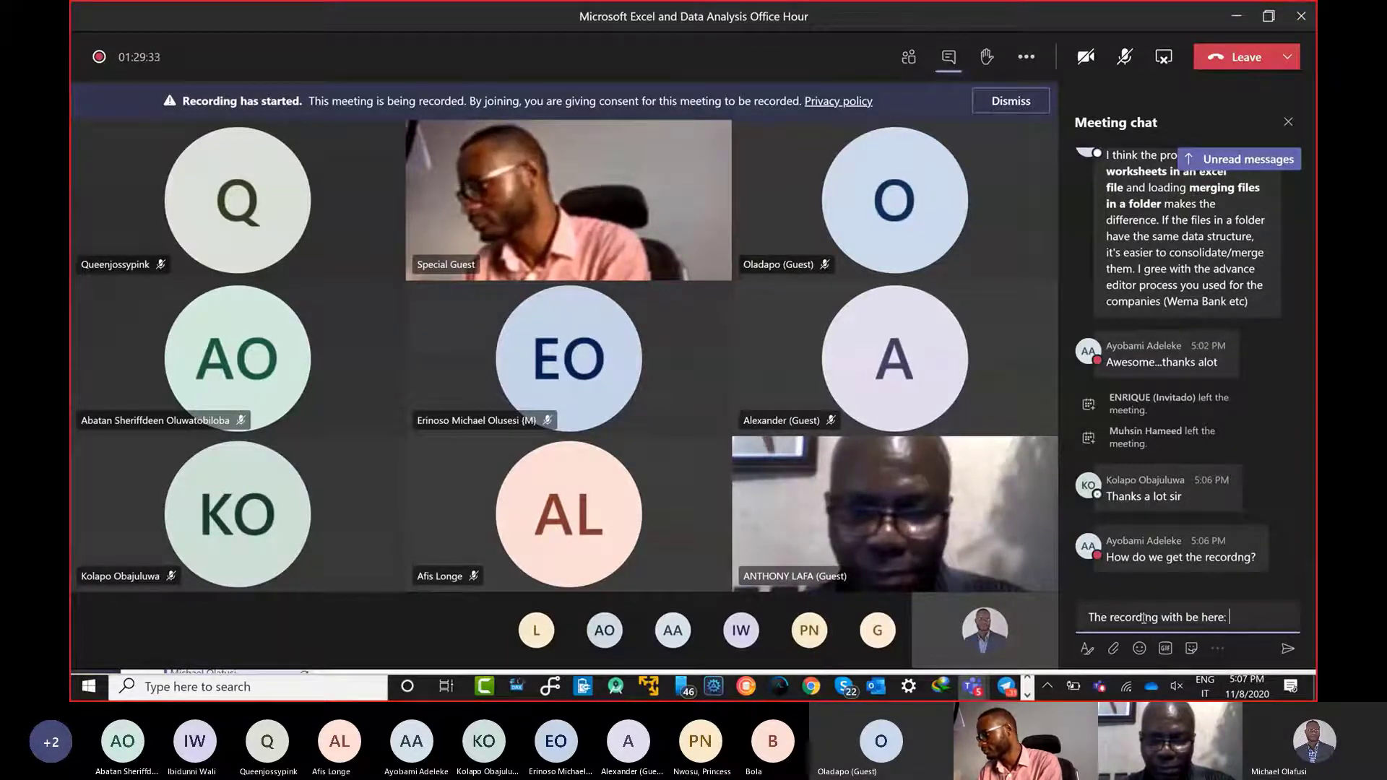
pyautogui.hotkey('ctrl', 'v')
pyautogui.press('Return')
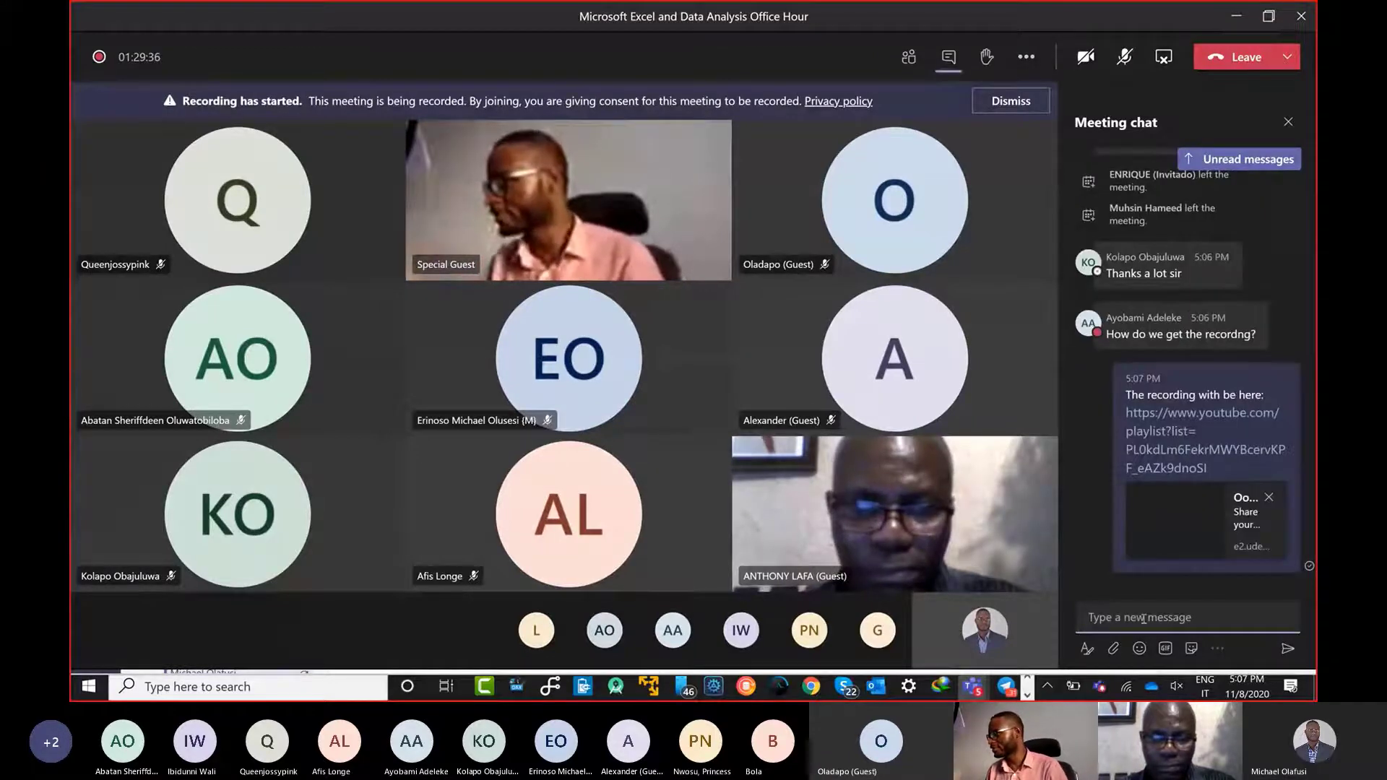